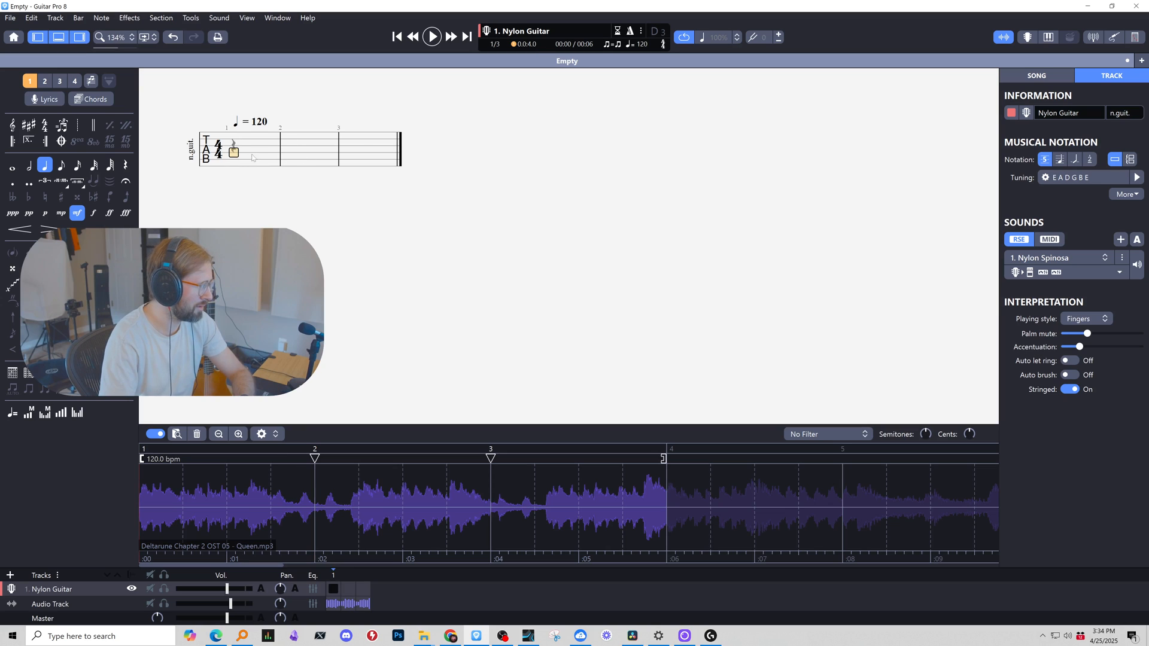
Place the cursor in bar 1 and listen to the imported audio against the empty tablature.
{"action": "key", "text": "Down"}
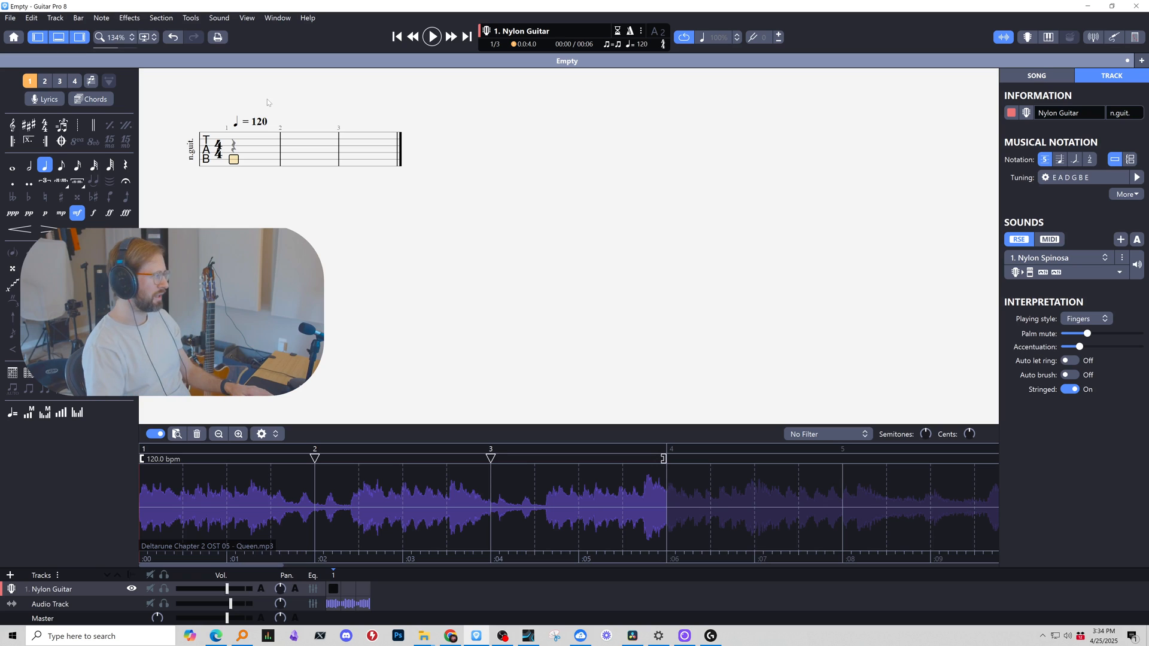
{"action": "left_click_drag", "start_coordinate": [274, 75], "coordinate": [422, 142]}
{"action": "left_click", "coordinate": [236, 153]}
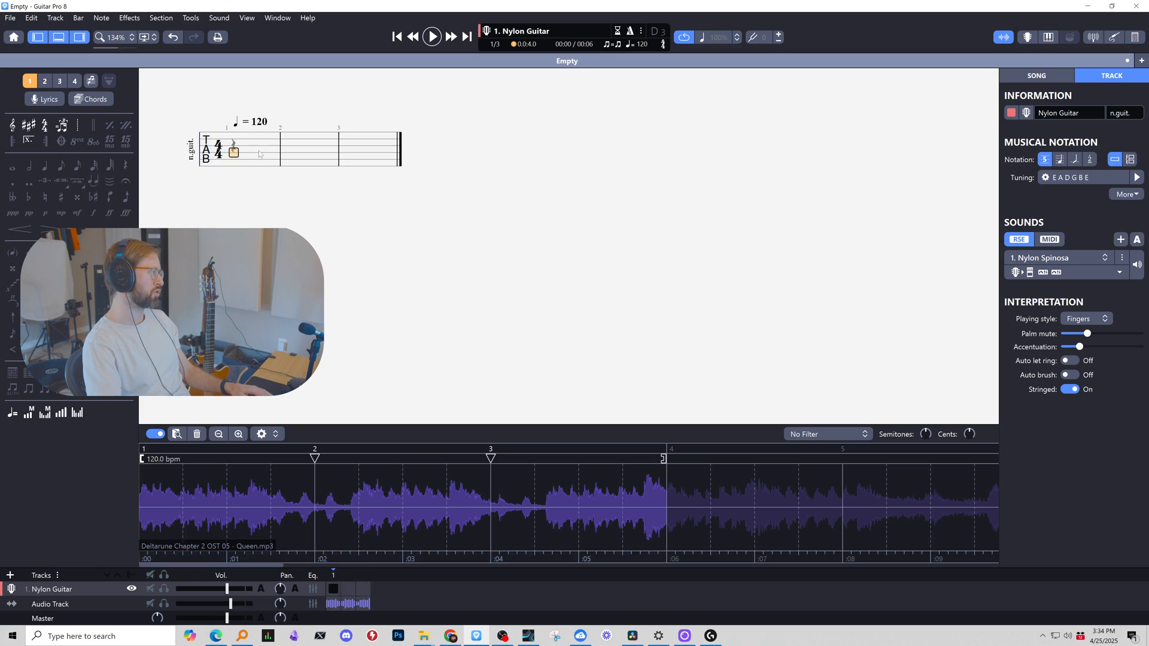
{"action": "key", "text": "space"}
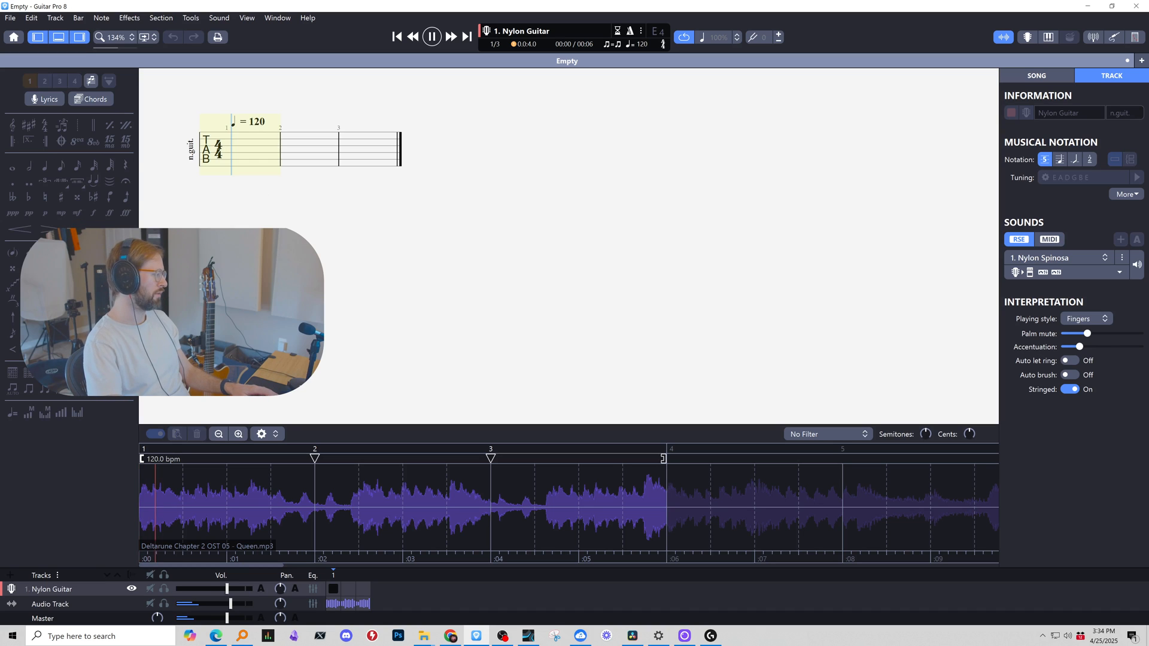
{"action": "key", "text": "space"}
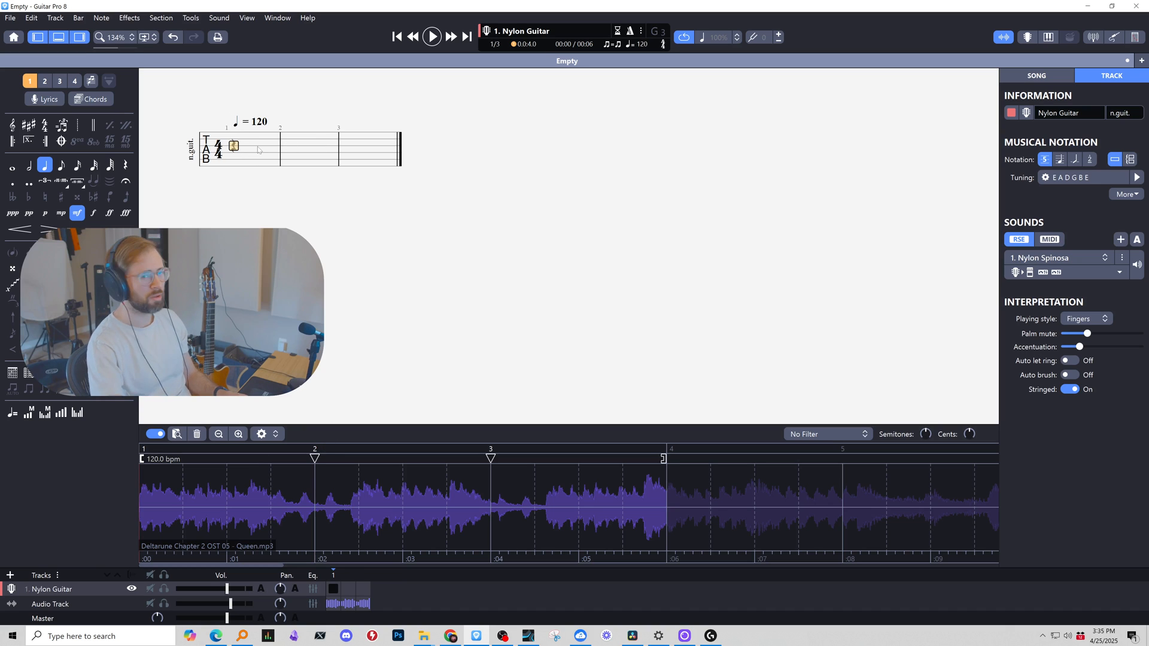
{"action": "left_click", "coordinate": [300, 153]}
{"action": "left_click", "coordinate": [355, 148]}
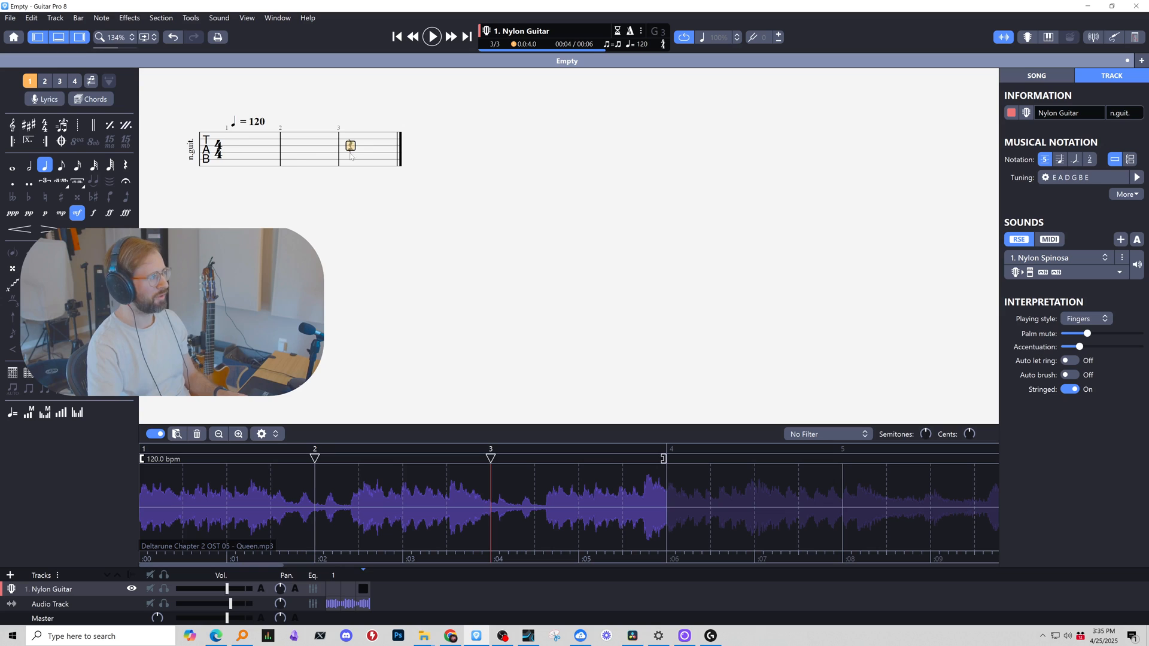
{"action": "left_click", "coordinate": [297, 158]}
{"action": "left_click", "coordinate": [243, 152]}
{"action": "left_click", "coordinate": [297, 148]}
{"action": "left_click", "coordinate": [355, 141]}
{"action": "left_click", "coordinate": [297, 147]}
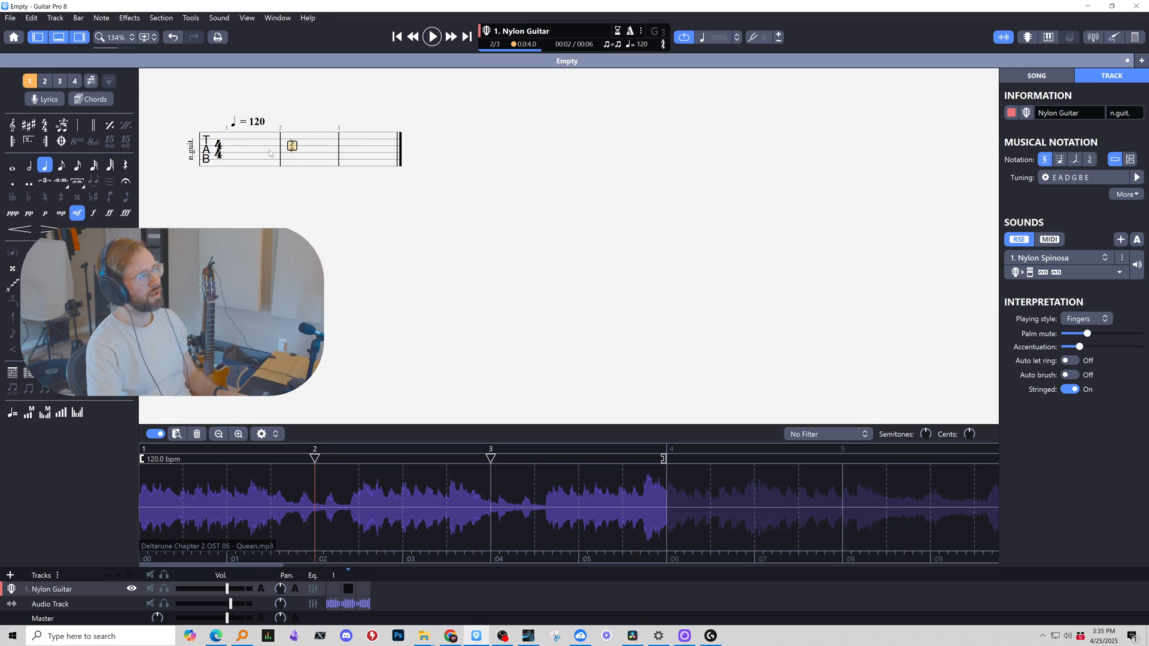
{"action": "left_click", "coordinate": [263, 153]}
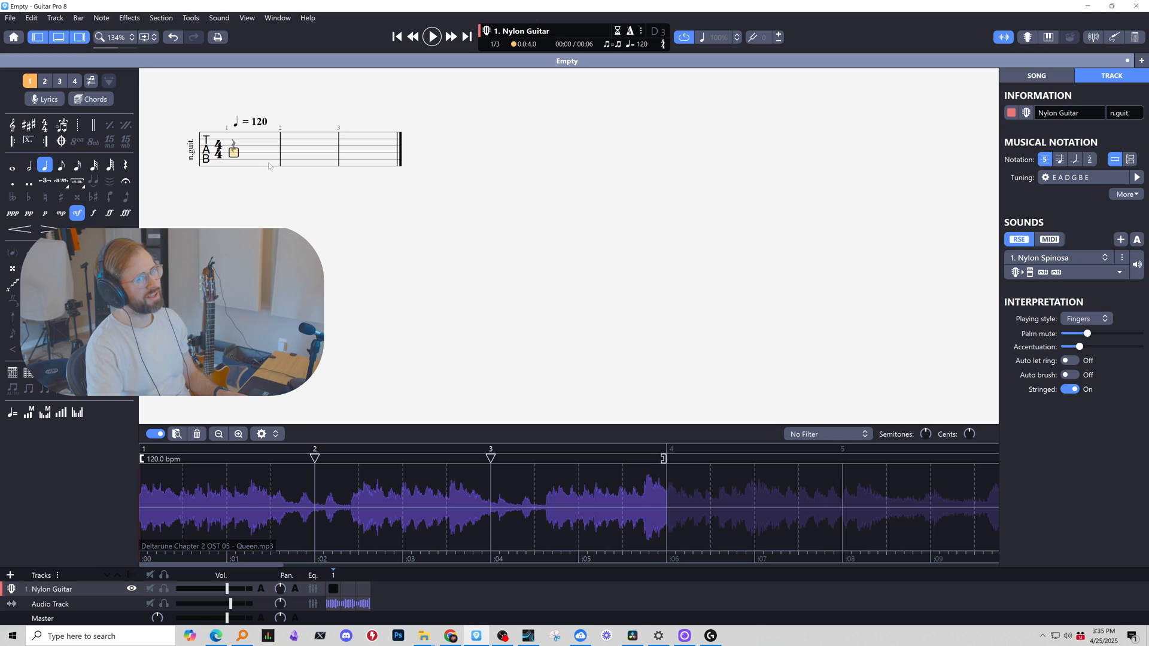
{"action": "left_click", "coordinate": [259, 161]}
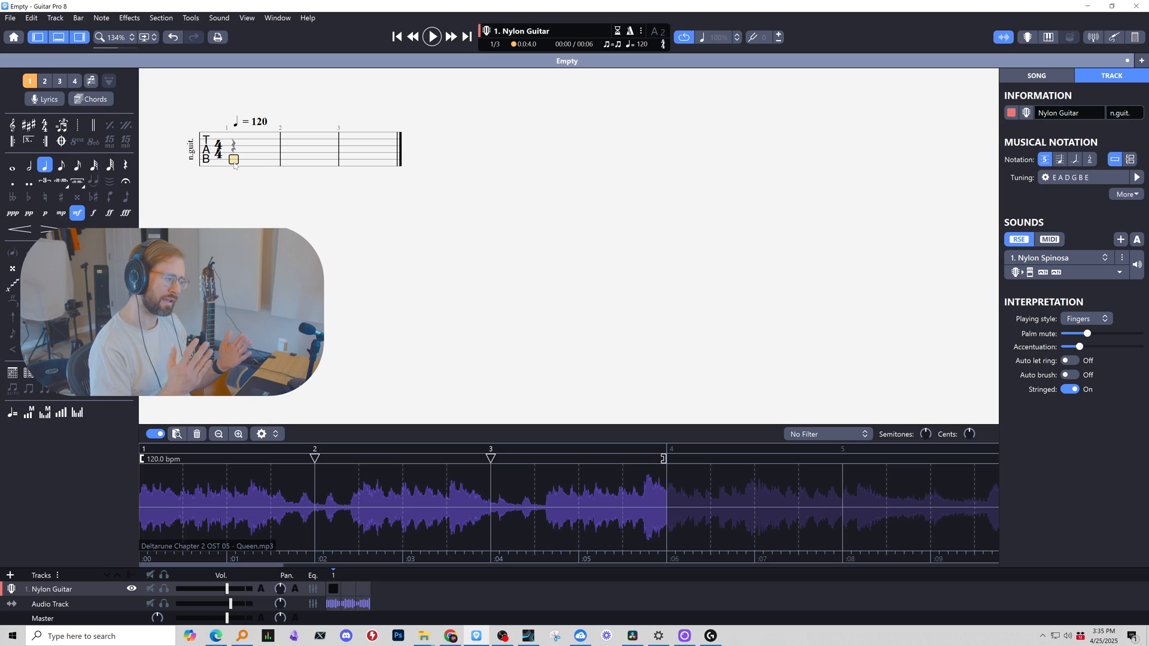
Play from bar 1 and move the bar 2 sync point earlier on the audio waveform, settling at 152.1 bpm.
{"action": "left_click", "coordinate": [248, 154]}
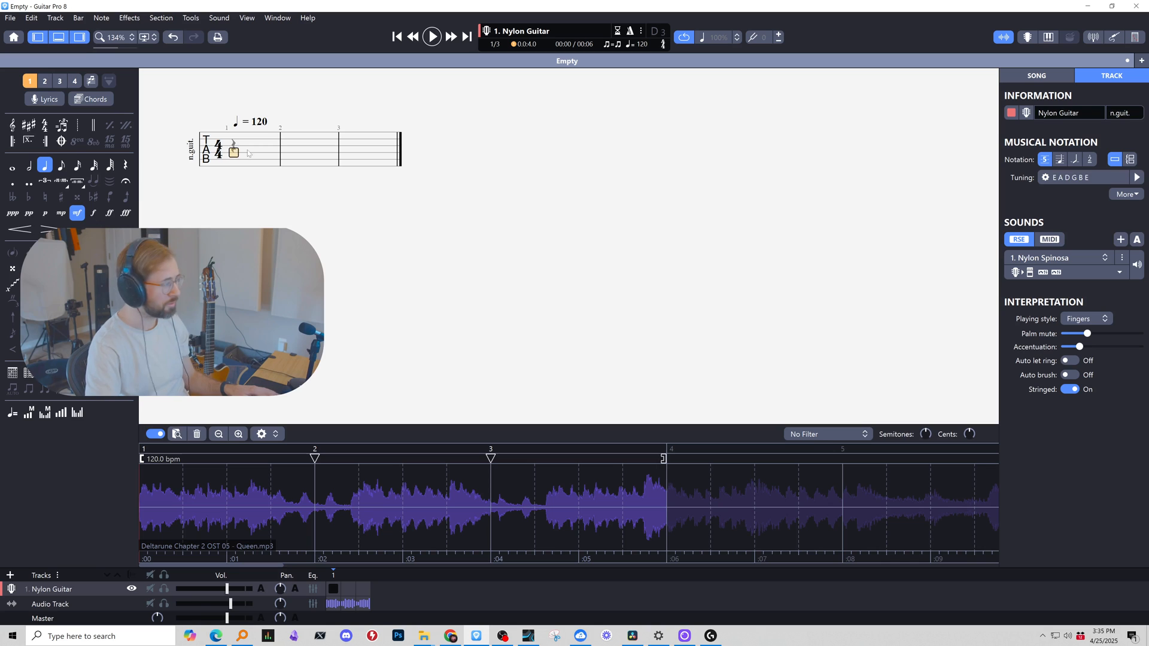
{"action": "key", "text": "space"}
{"action": "key", "text": "space"}
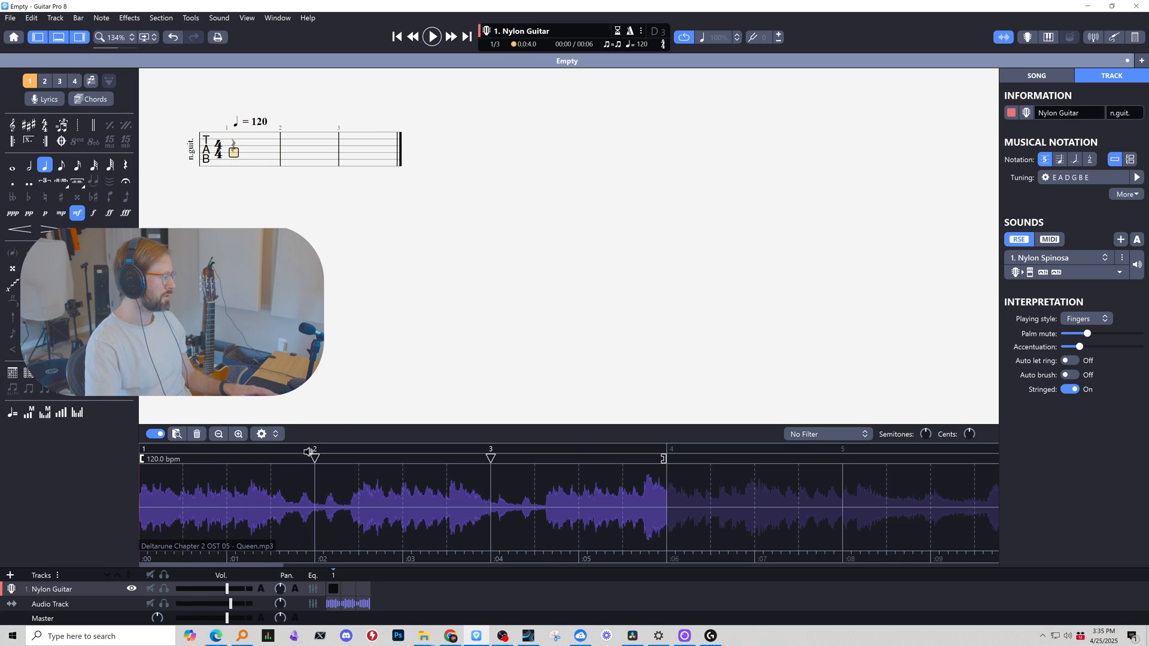
{"action": "left_click_drag", "start_coordinate": [314, 459], "coordinate": [274, 460]}
{"action": "key", "text": "space"}
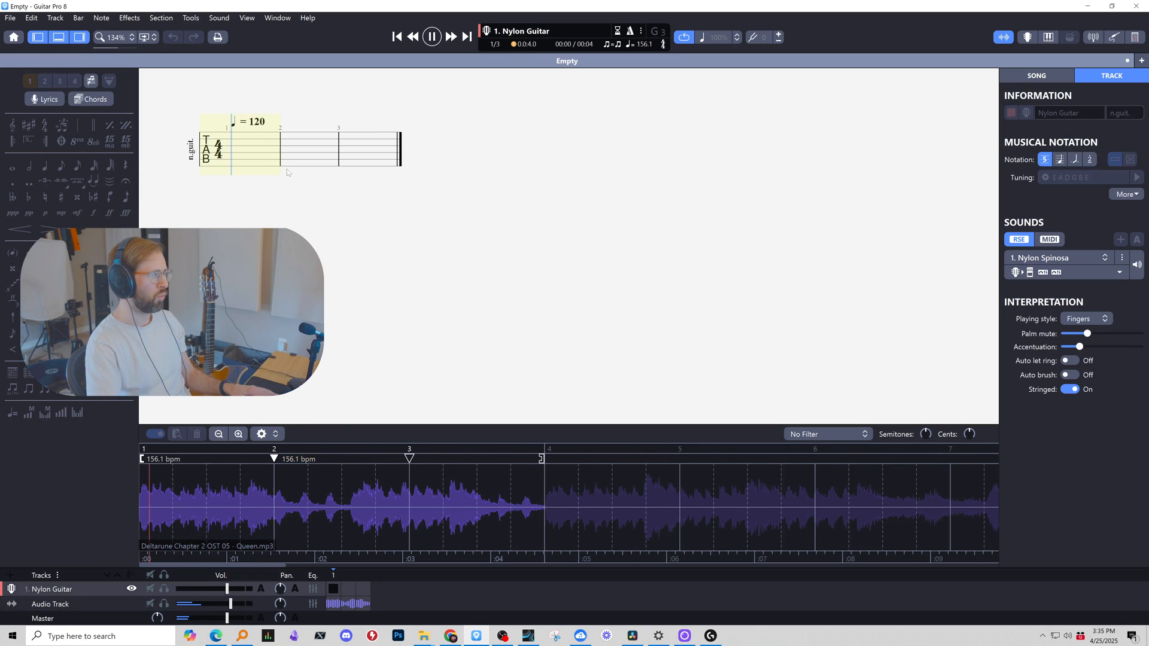
{"action": "key", "text": "space"}
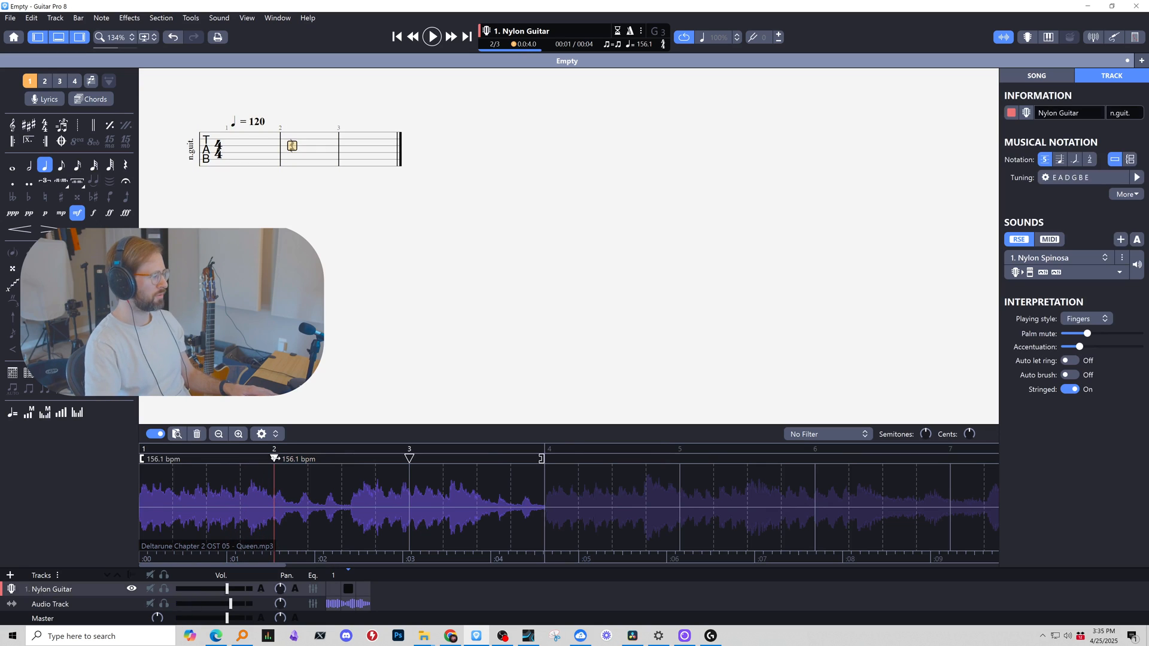
{"action": "left_click_drag", "start_coordinate": [274, 459], "coordinate": [278, 459]}
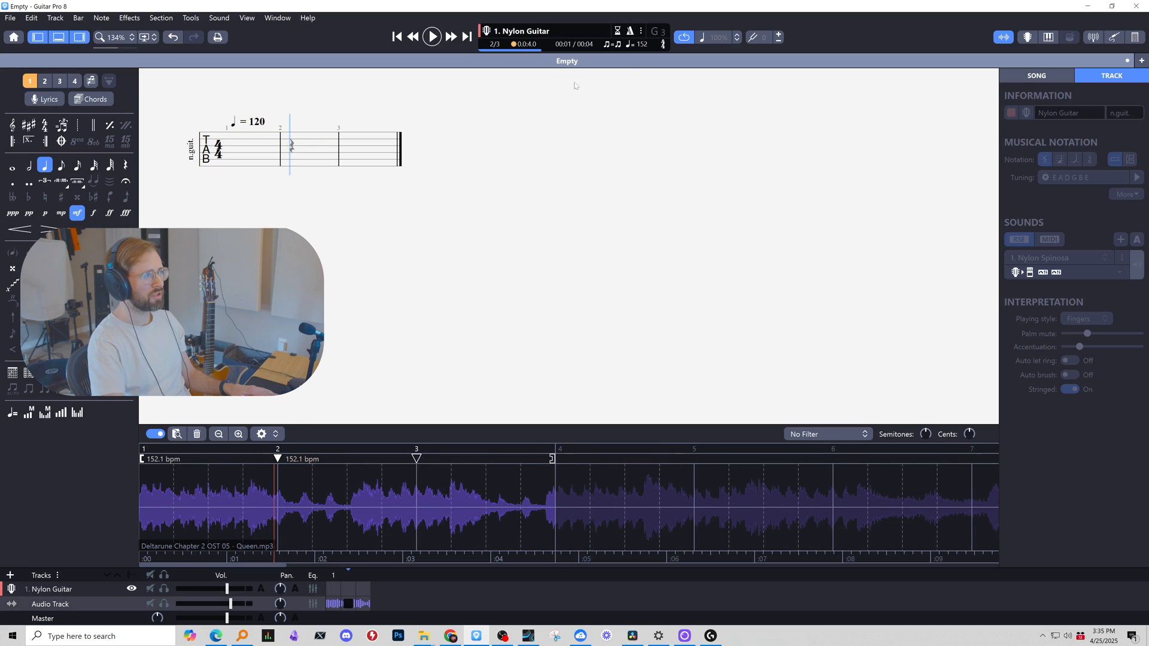
Turn on the metronome and listen to bar 1 from several points to compare the clicks with the audio.
{"action": "left_click", "coordinate": [630, 30]}
{"action": "key", "text": "space"}
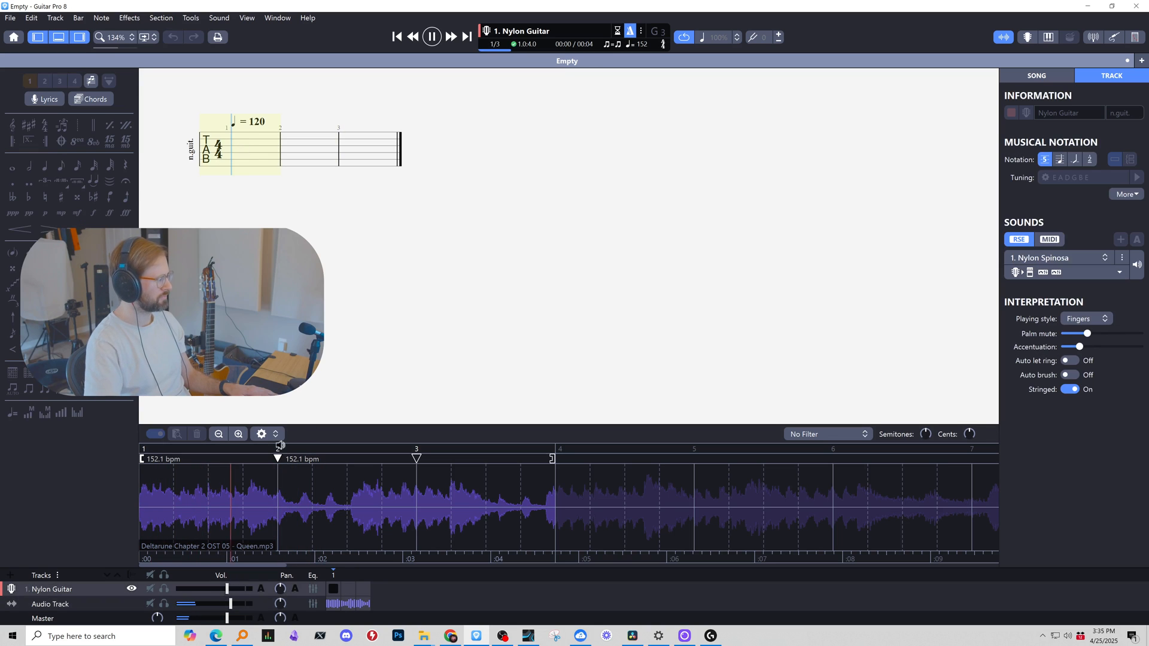
{"action": "key", "text": "space"}
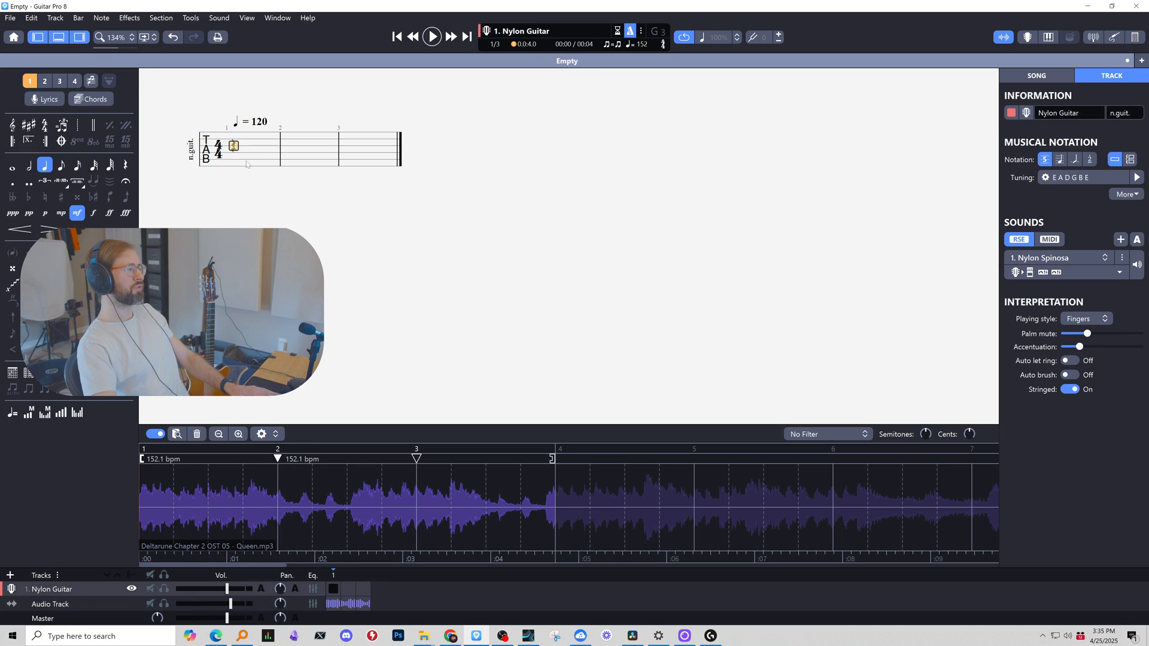
{"action": "left_click", "coordinate": [253, 449]}
{"action": "key", "text": "space"}
{"action": "left_click", "coordinate": [200, 449]}
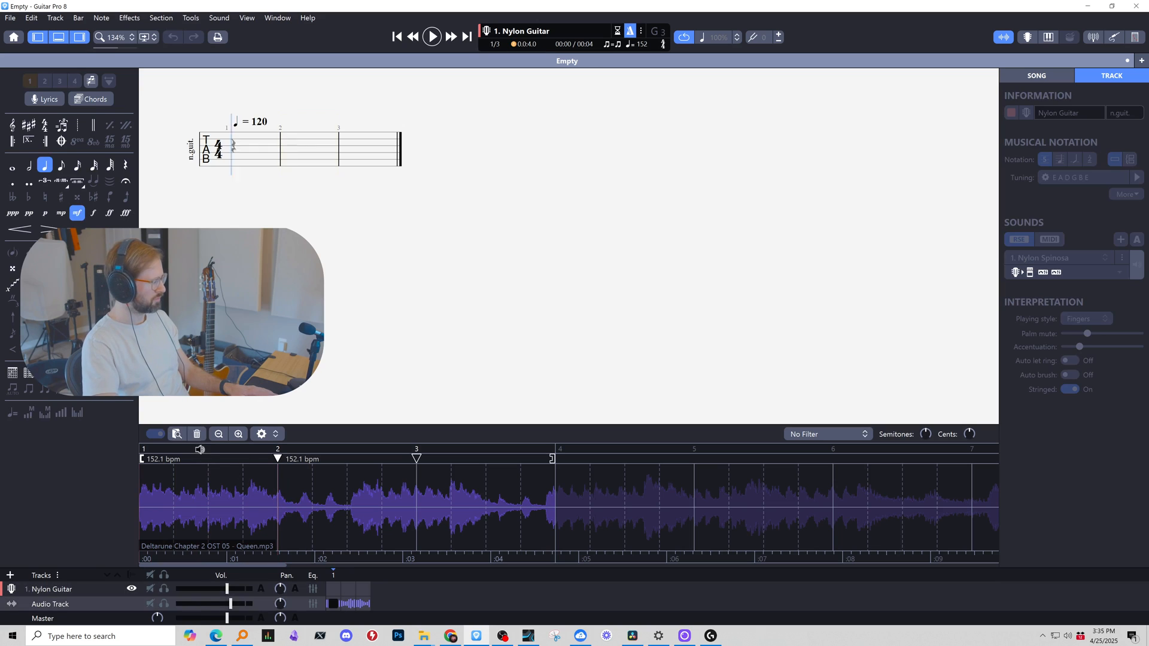
{"action": "key", "text": "space"}
{"action": "key", "text": "space"}
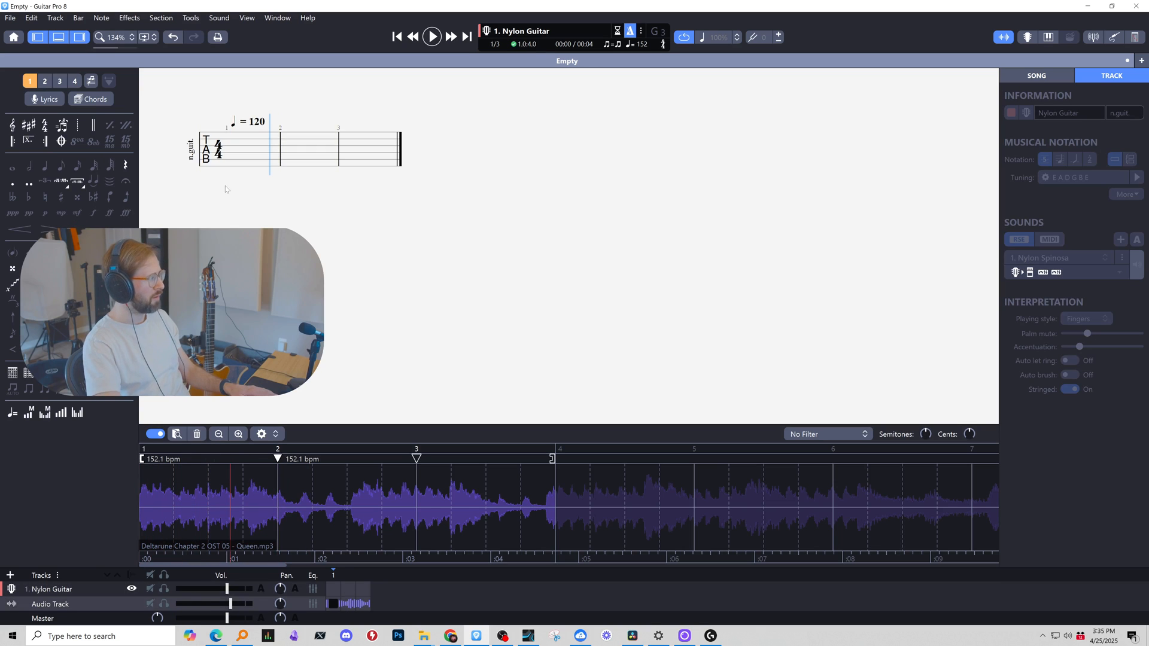
{"action": "key", "text": "space"}
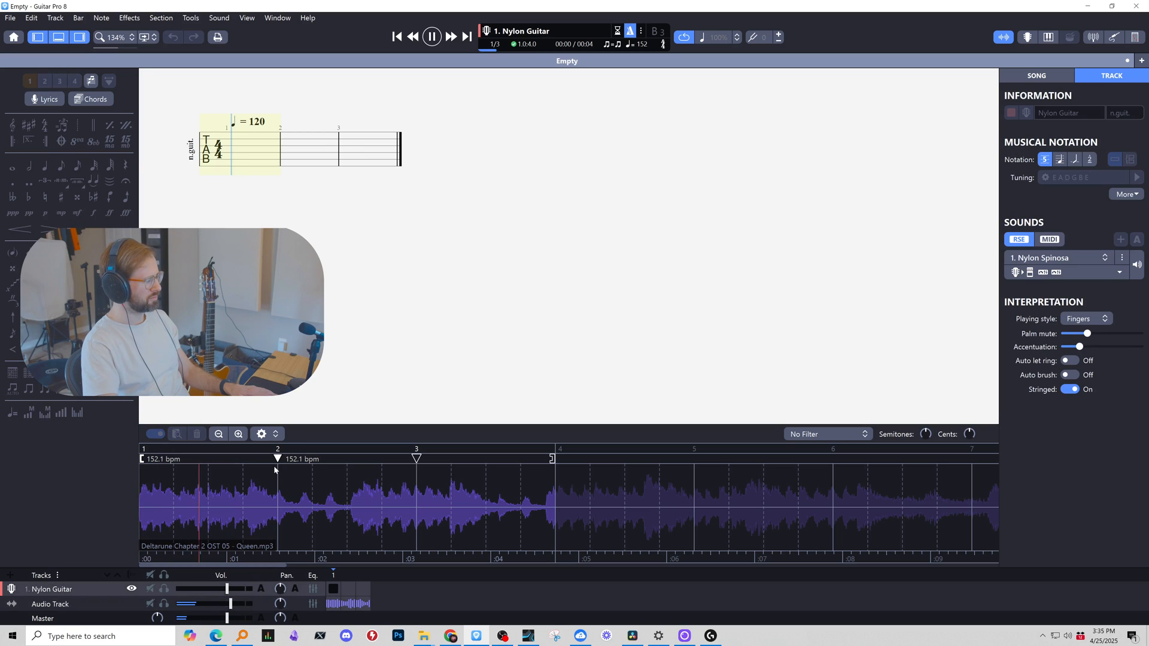
Move the bar 2 sync point earlier to reach 187.7 bpm and check it by playing back.
{"action": "left_click_drag", "start_coordinate": [277, 459], "coordinate": [251, 459]}
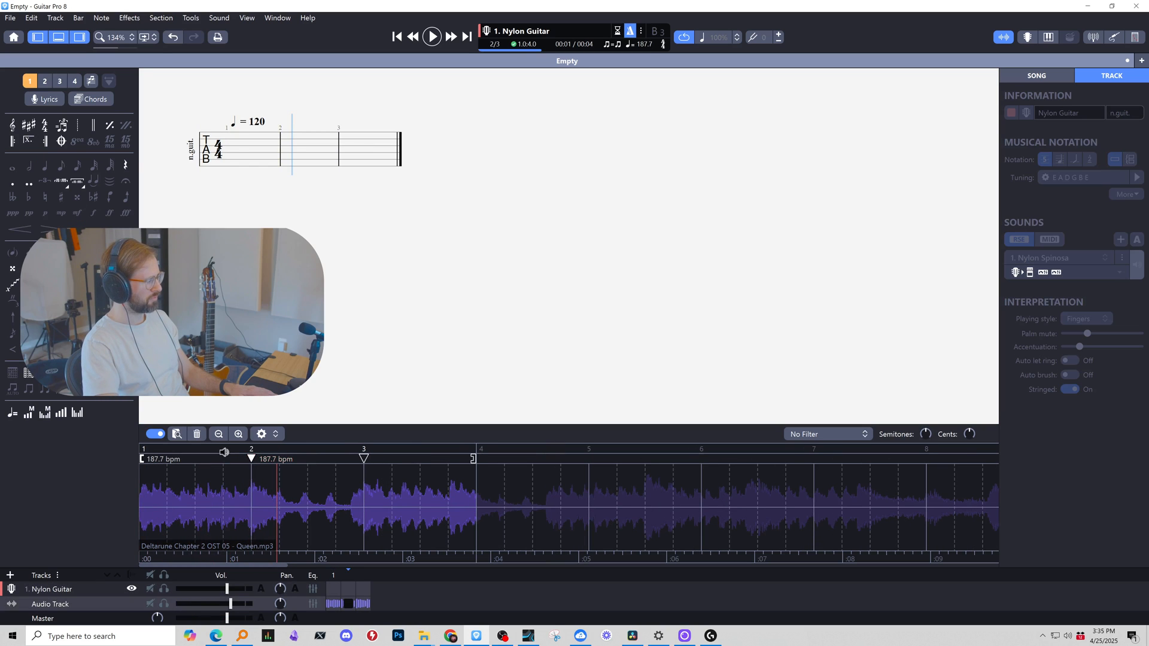
{"action": "key", "text": "space"}
{"action": "key", "text": "space"}
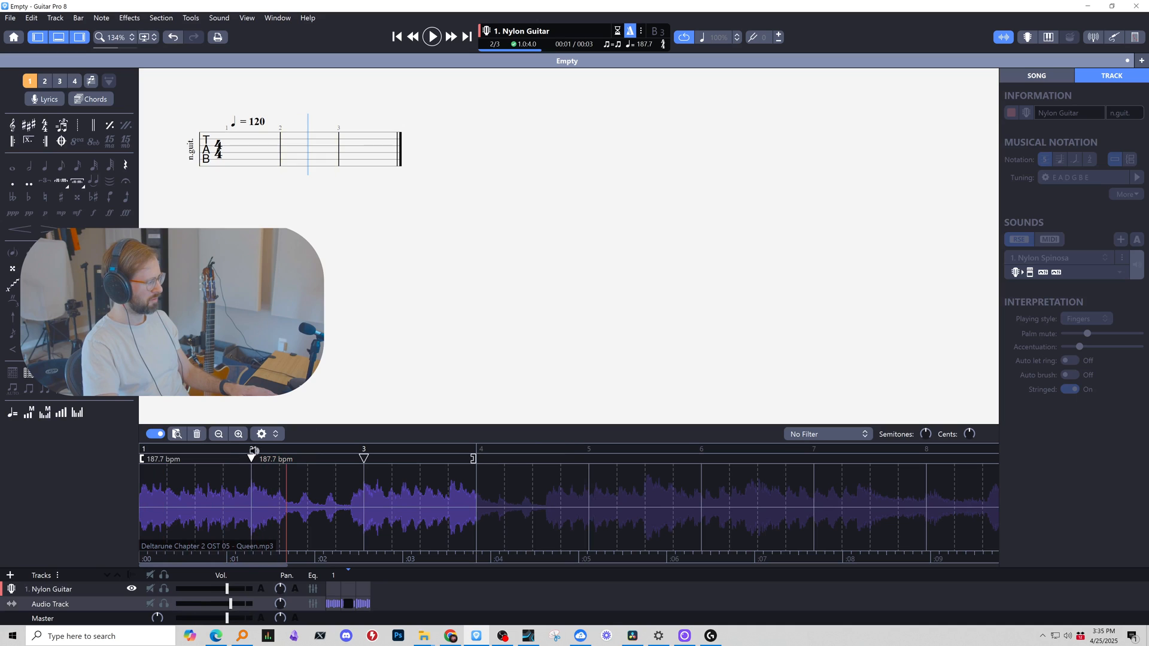
{"action": "key", "text": "space"}
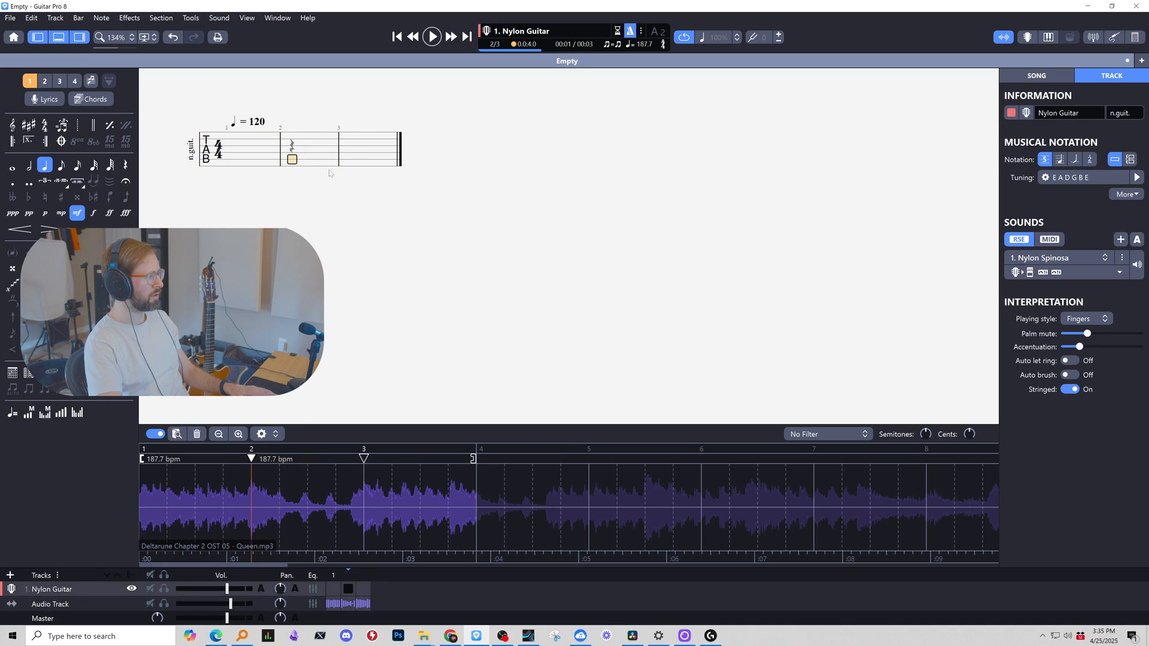
Extend the score with empty bars up to bar 53 so they run past the end of the audio.
{"action": "key", "text": "Right"}
{"action": "key", "text": "Right"}
{"action": "key", "text": "Right"}
{"action": "key", "text": "Right"}
{"action": "key", "text": "Right"}
{"action": "key", "text": "Right"}
{"action": "key", "text": "Right"}
{"action": "key", "text": "Right"}
{"action": "key", "text": "Right"}
{"action": "key", "text": "Right"}
{"action": "key", "text": "Right"}
{"action": "key", "text": "Right"}
{"action": "key", "text": "Right"}
{"action": "key", "text": "Right"}
{"action": "key", "text": "Right"}
{"action": "key", "text": "Right"}
{"action": "key", "text": "Right"}
{"action": "key", "text": "Right"}
{"action": "key", "text": "Right"}
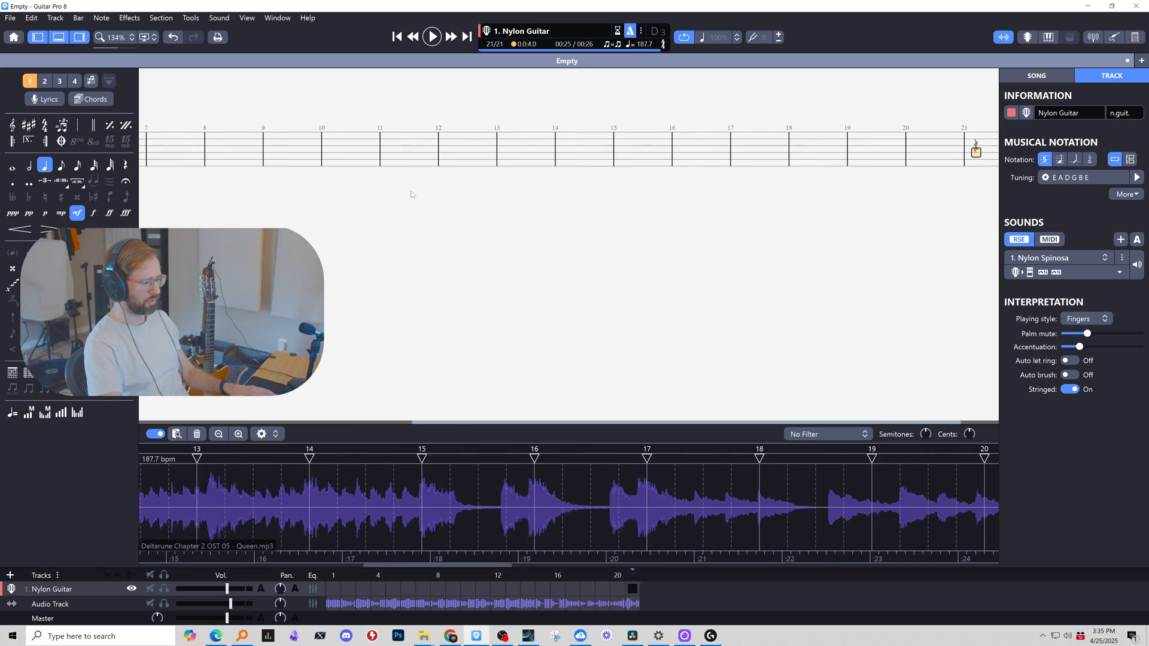
{"action": "key", "text": "Right"}
{"action": "key", "text": "Right"}
{"action": "key", "text": "Right"}
{"action": "key", "text": "Right"}
{"action": "key", "text": "Right"}
{"action": "key", "text": "Right"}
{"action": "key", "text": "Right"}
{"action": "key", "text": "Right"}
{"action": "key", "text": "Right"}
{"action": "key", "text": "Right"}
{"action": "key", "text": "Right"}
{"action": "key", "text": "Right"}
{"action": "key", "text": "Right"}
{"action": "key", "text": "Right"}
{"action": "key", "text": "Right"}
{"action": "key", "text": "Right"}
{"action": "key", "text": "Right"}
{"action": "key", "text": "Right"}
{"action": "key", "text": "Right"}
{"action": "key", "text": "Right"}
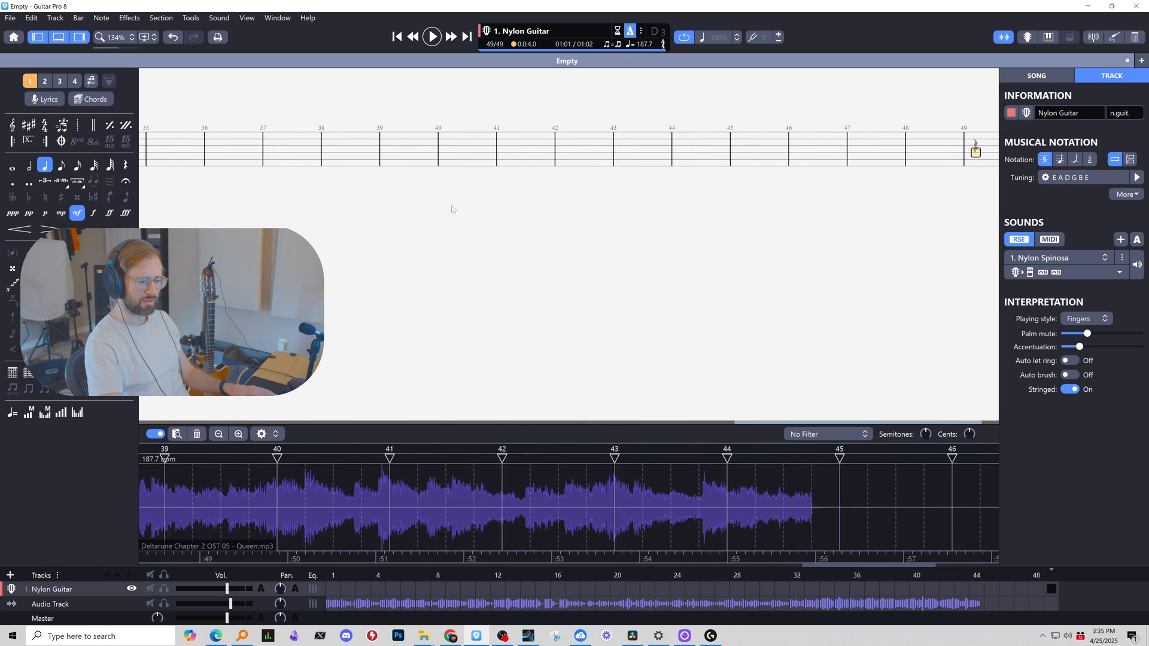
{"action": "key", "text": "Right"}
{"action": "key", "text": "Right"}
{"action": "key", "text": "Right"}
{"action": "key", "text": "Right"}
{"action": "left_click", "coordinate": [501, 636]}
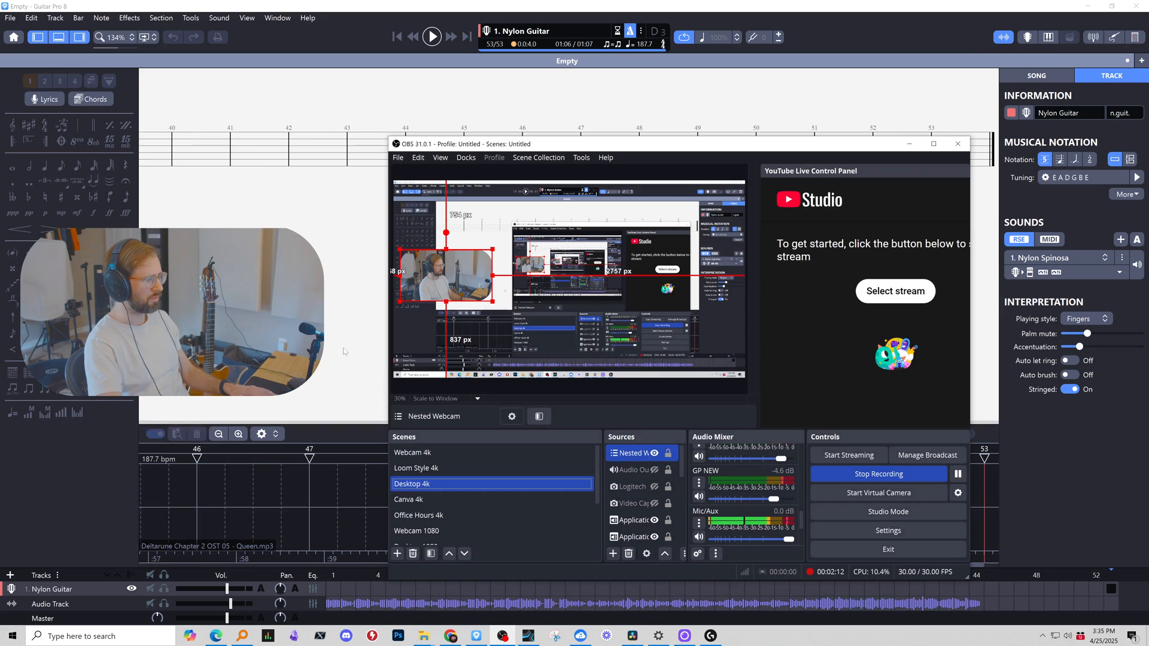
{"action": "left_click", "coordinate": [345, 352]}
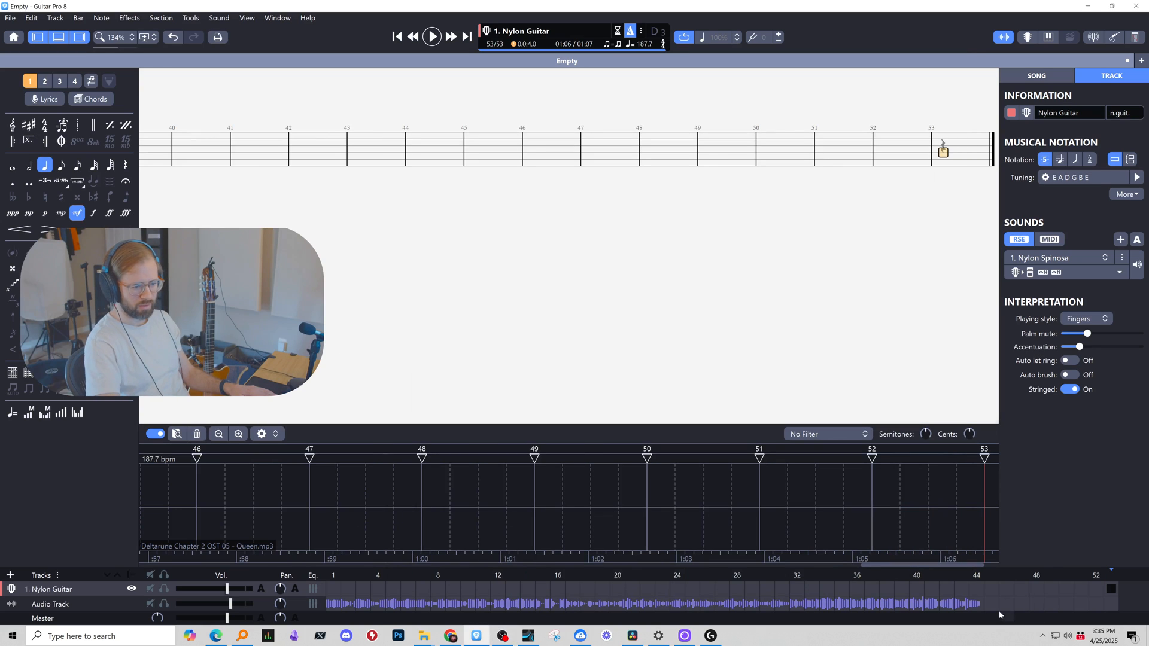
Delete the surplus bars 46 to 53 after the end of the audio.
{"action": "left_click", "coordinate": [1039, 601]}
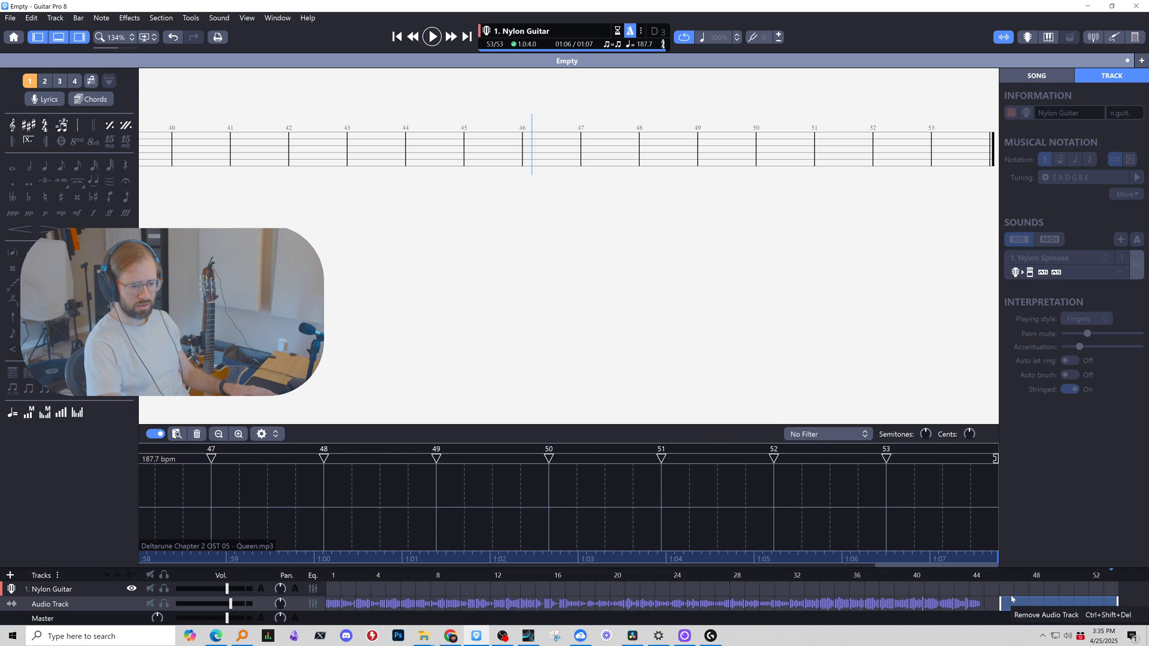
{"action": "left_click_drag", "start_coordinate": [1011, 601], "coordinate": [1112, 603]}
{"action": "key", "text": "ctrl+Delete"}
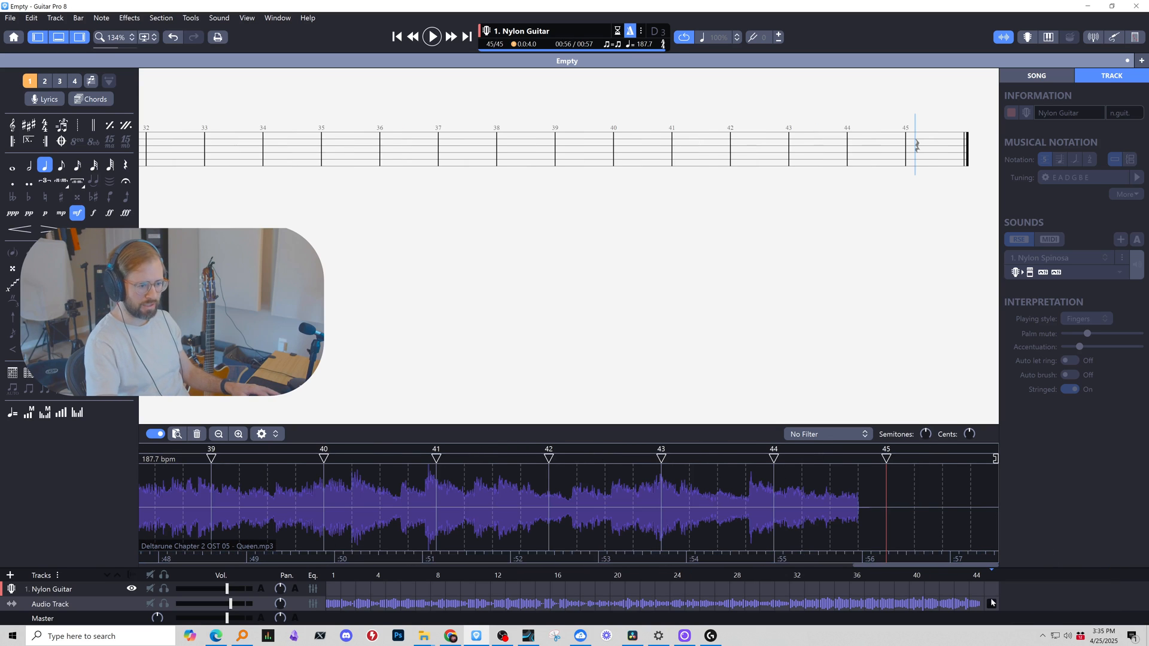
Play from the start, then shift the bar 3 sync point slightly earlier to 190.7 bpm and bar 2's to give bar 1 193.8 bpm.
{"action": "left_click", "coordinate": [397, 37]}
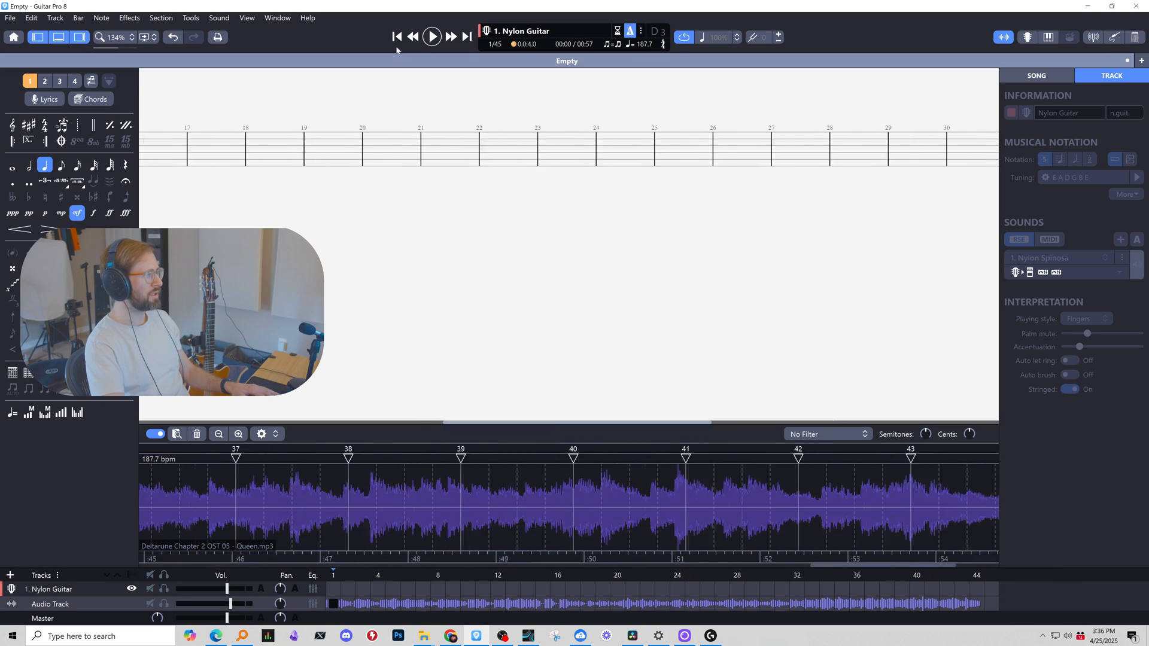
{"action": "key", "text": "space"}
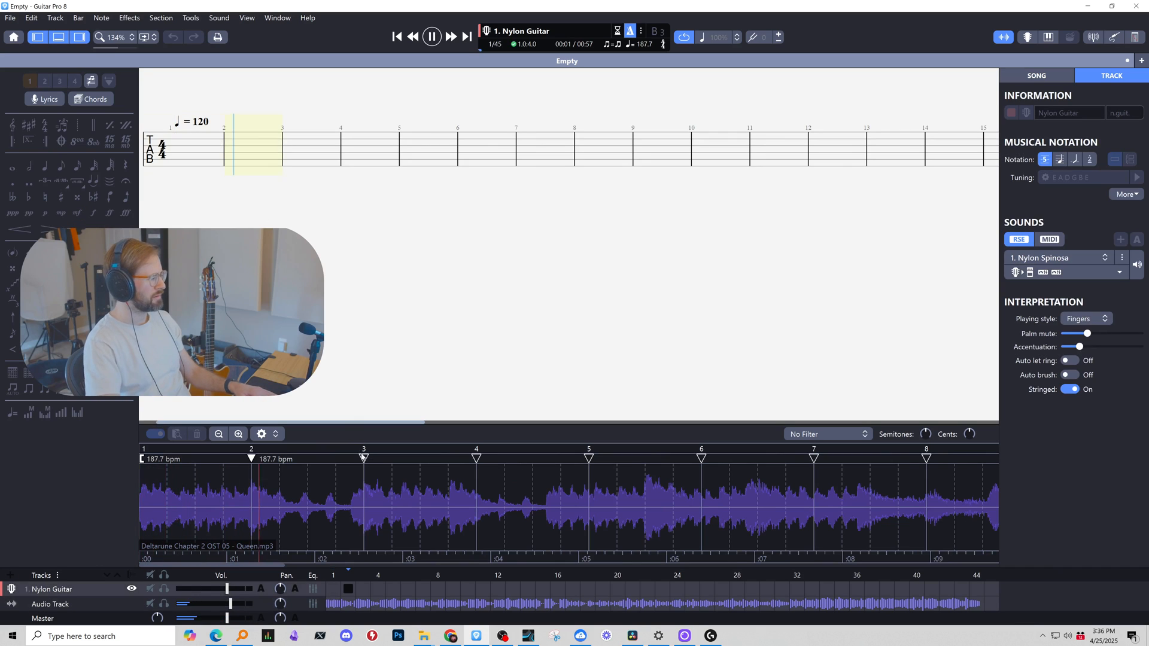
{"action": "key", "text": "space"}
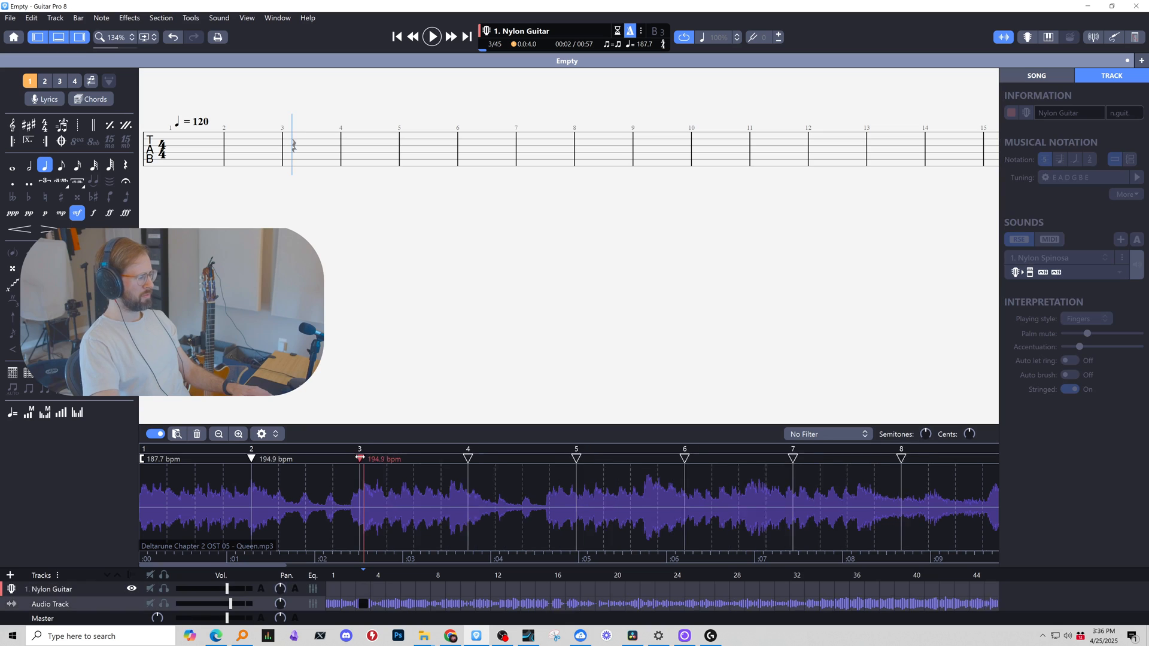
{"action": "left_click", "coordinate": [322, 510]}
{"action": "left_click_drag", "start_coordinate": [363, 458], "coordinate": [361, 458]}
{"action": "left_click_drag", "start_coordinate": [251, 459], "coordinate": [247, 458]}
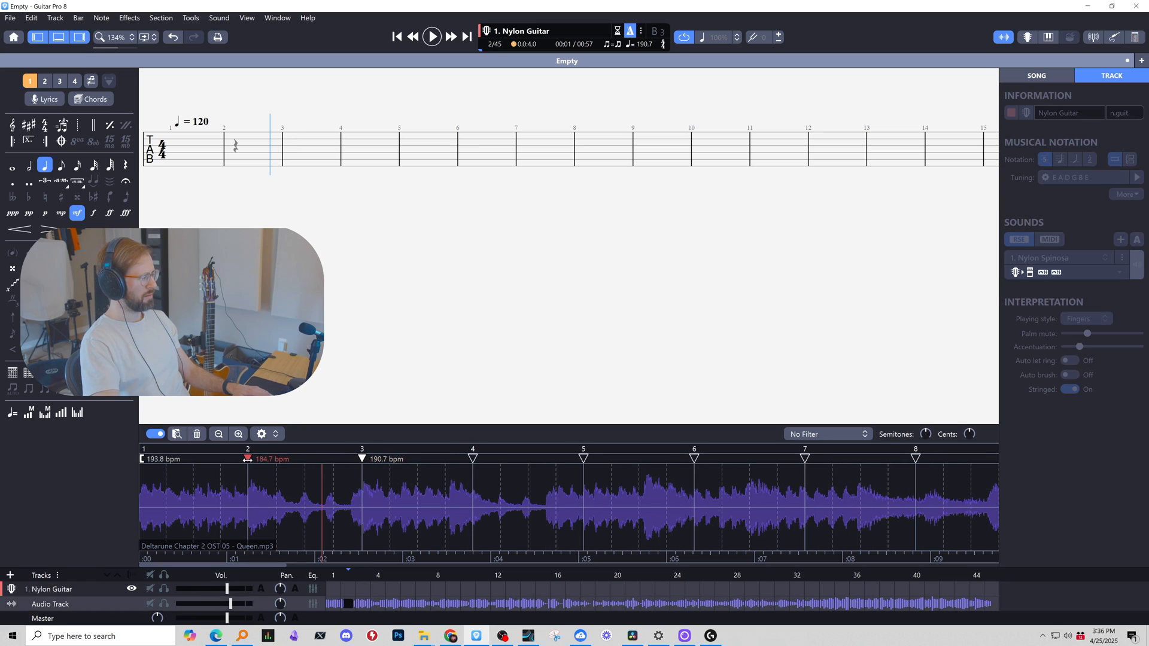
Play from bar 1 and move the bar 3 sync point earlier, bringing bar 2 to 197.1 bpm and bar 3 to 203.5 bpm.
{"action": "left_click", "coordinate": [181, 144]}
{"action": "key", "text": "space"}
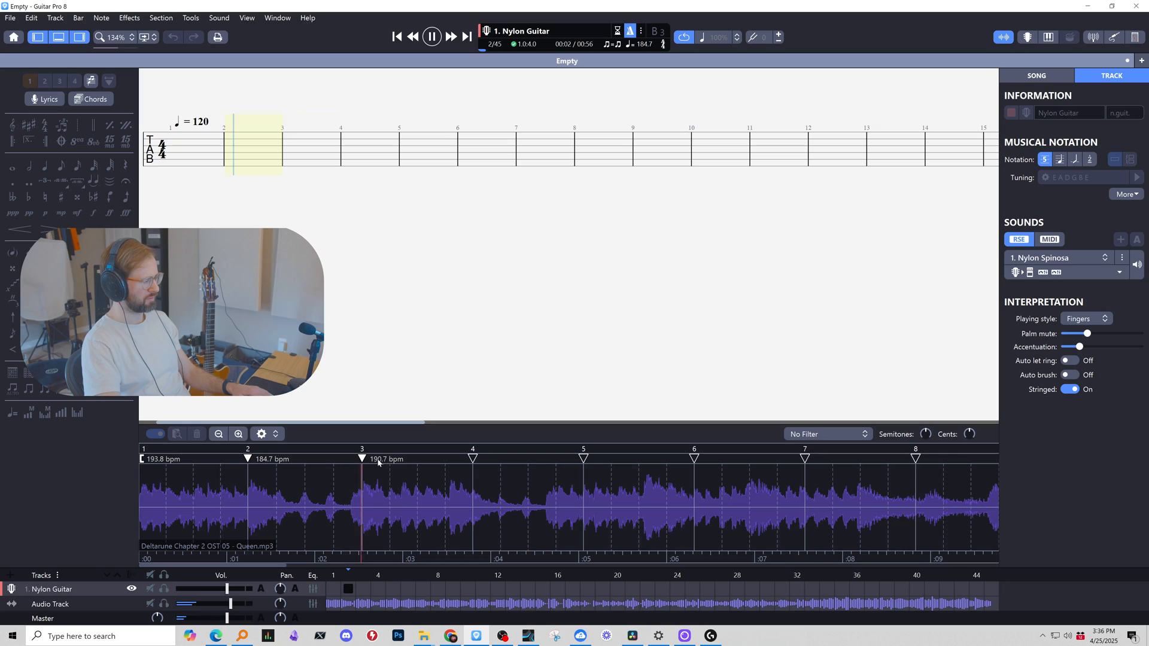
{"action": "key", "text": "space"}
{"action": "left_click_drag", "start_coordinate": [362, 459], "coordinate": [355, 458]}
Play from bar 3, move the bar 4 sync point earlier to reach 221.9 bpm, and recheck the sync from bar 1.
{"action": "key", "text": "space"}
{"action": "left_click", "coordinate": [356, 449]}
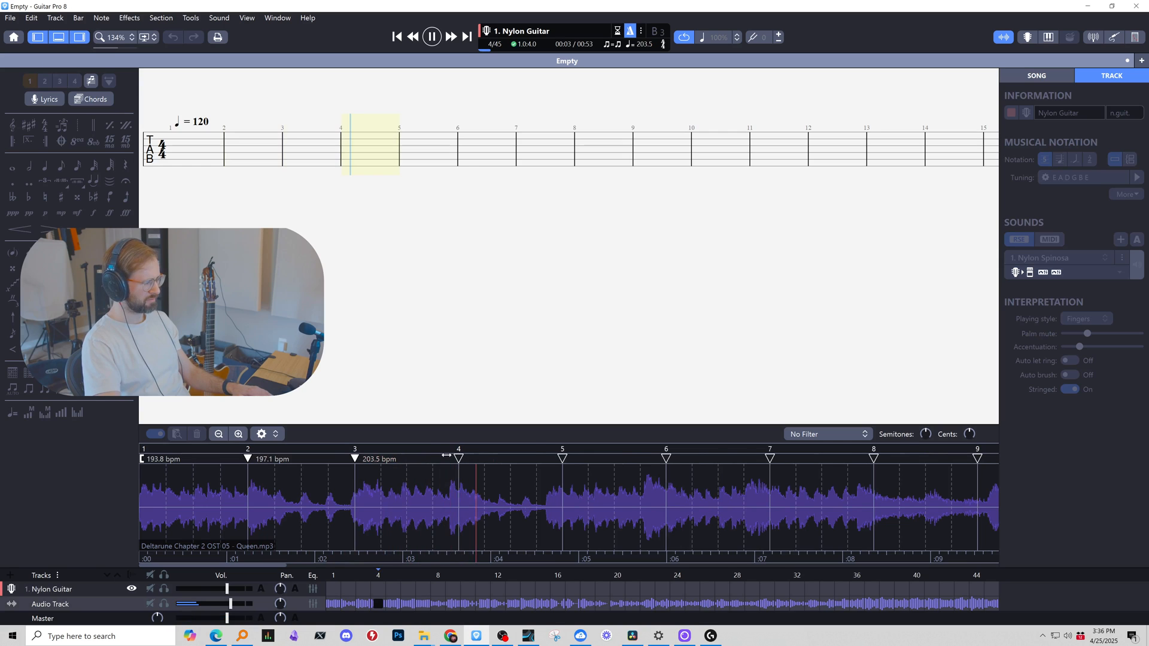
{"action": "left_click_drag", "start_coordinate": [458, 458], "coordinate": [450, 459]}
{"action": "key", "text": "space"}
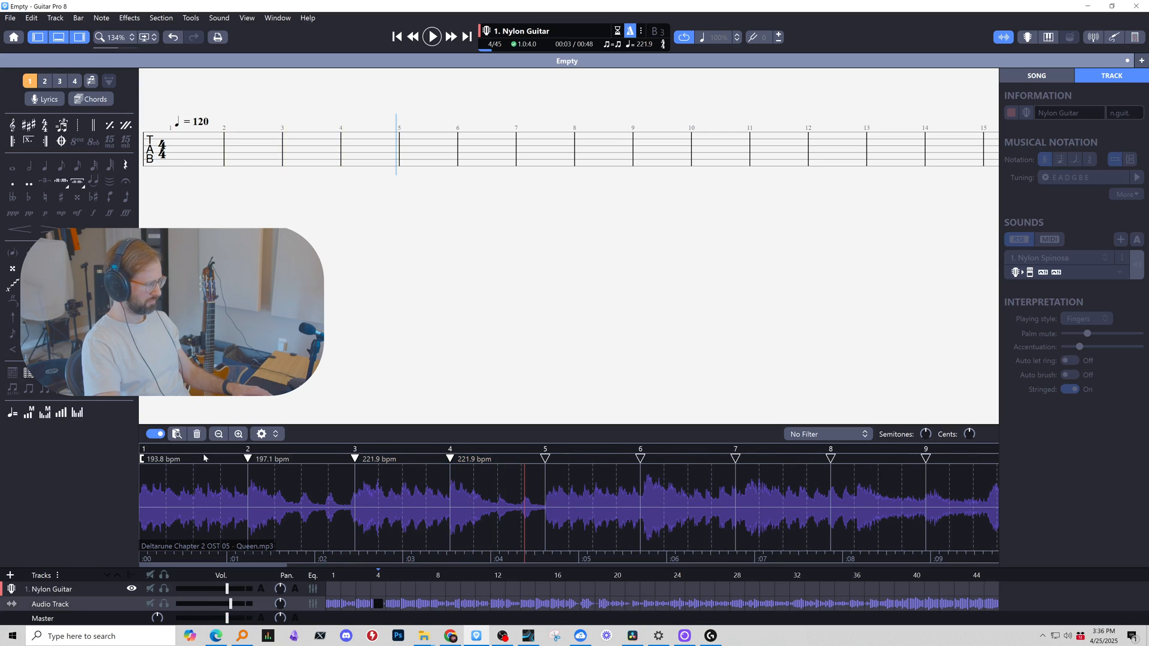
{"action": "left_click", "coordinate": [152, 450]}
{"action": "key", "text": "space"}
{"action": "left_click", "coordinate": [531, 464]}
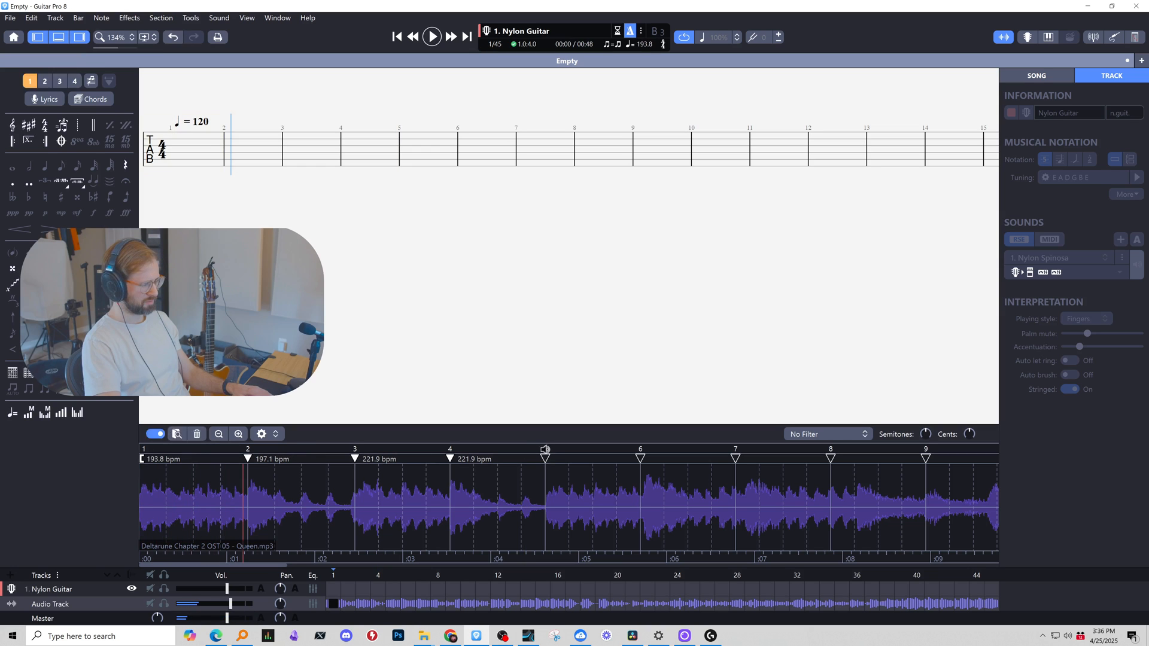
Move the bar 5 sync point slightly later to bring bar 4 to 217.8 bpm, then recheck the sync from bar 1.
{"action": "key", "text": "space"}
{"action": "left_click_drag", "start_coordinate": [546, 458], "coordinate": [547, 458]}
{"action": "left_click", "coordinate": [209, 448]}
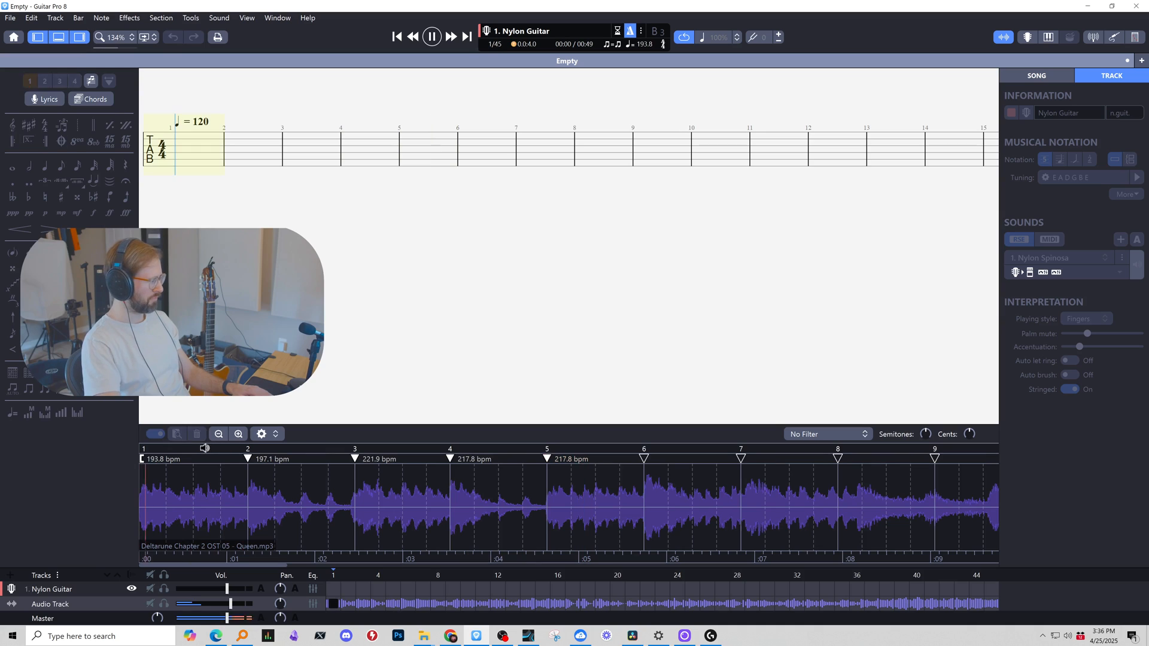
{"action": "key", "text": "space"}
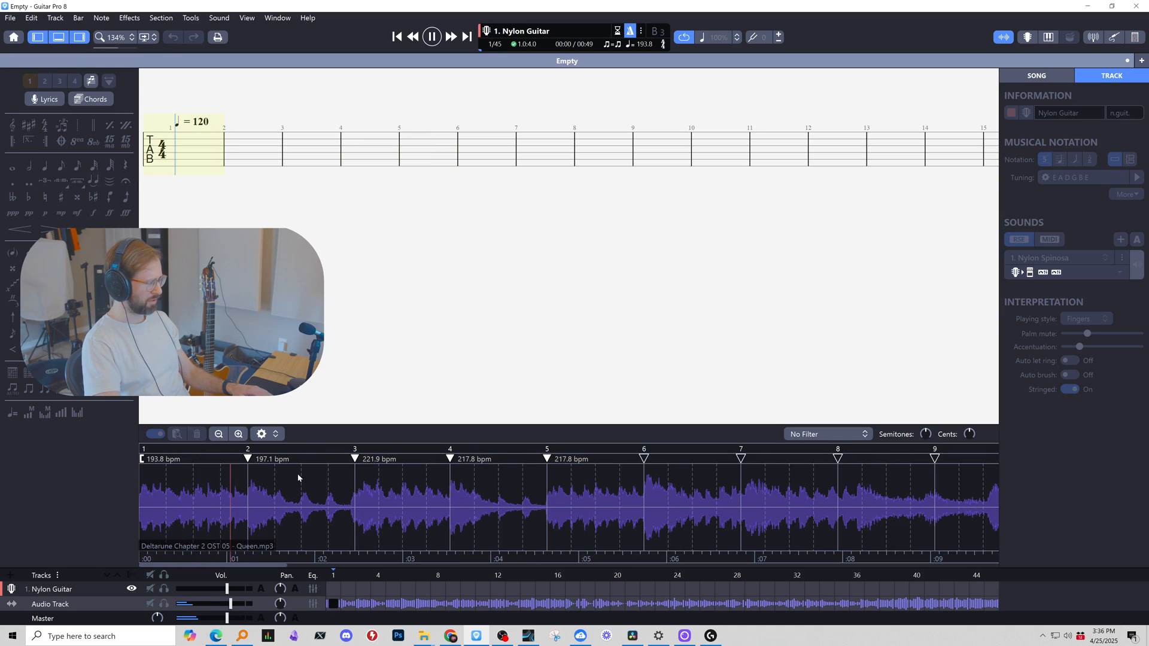
{"action": "key", "text": "space"}
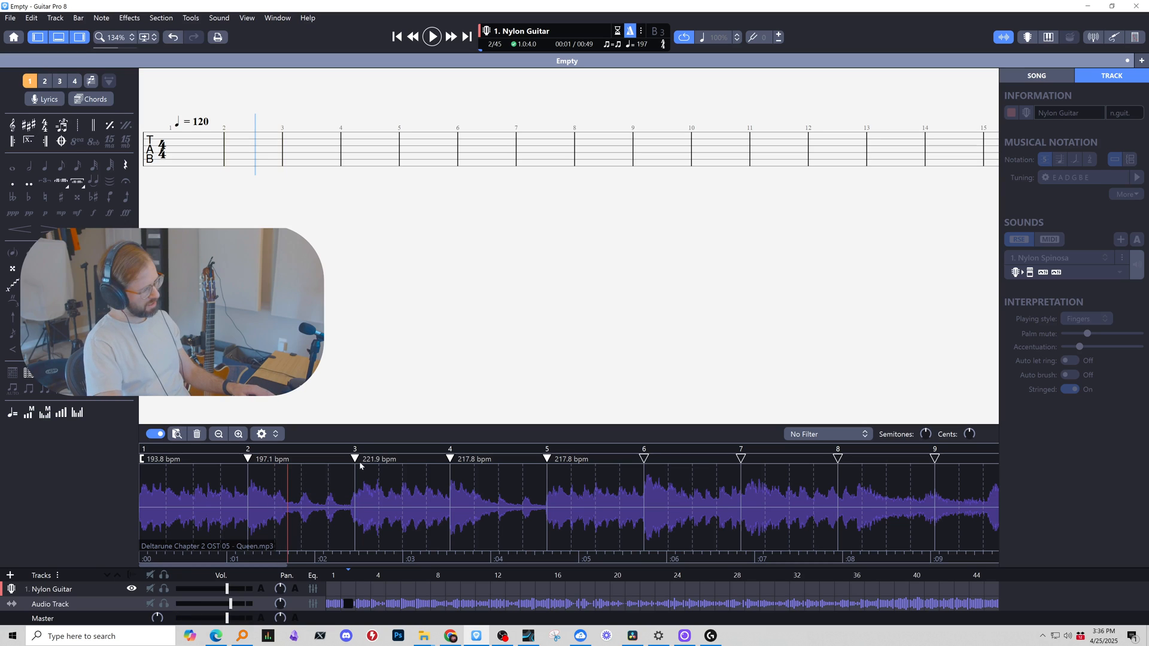
{"action": "key", "text": "space"}
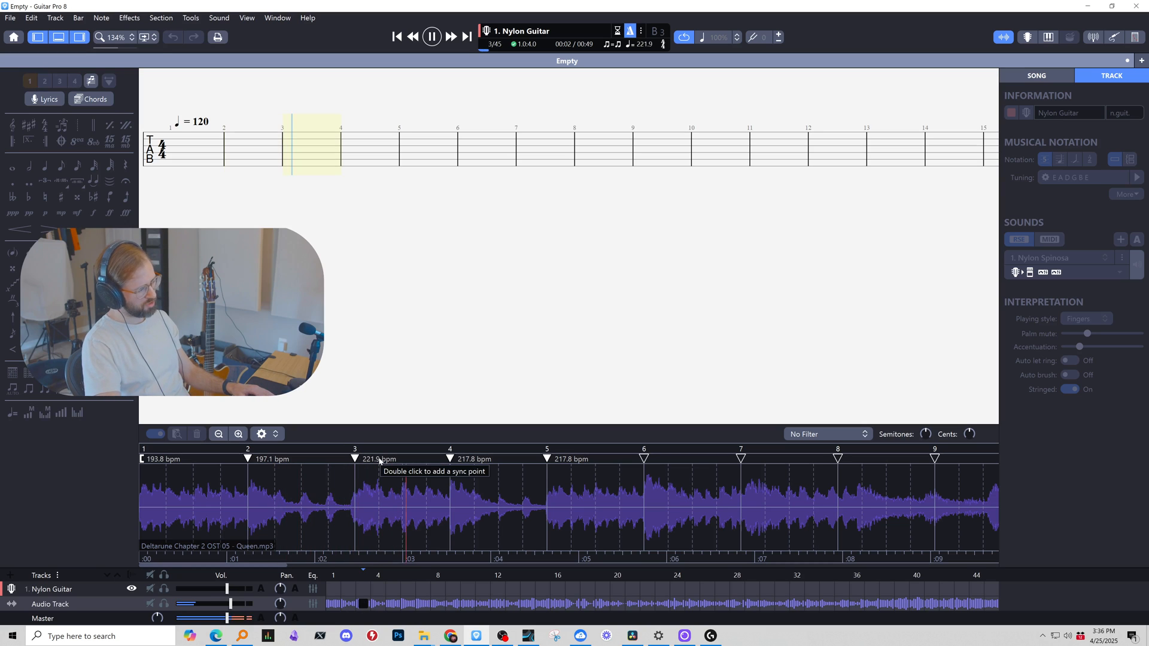
{"action": "key", "text": "space"}
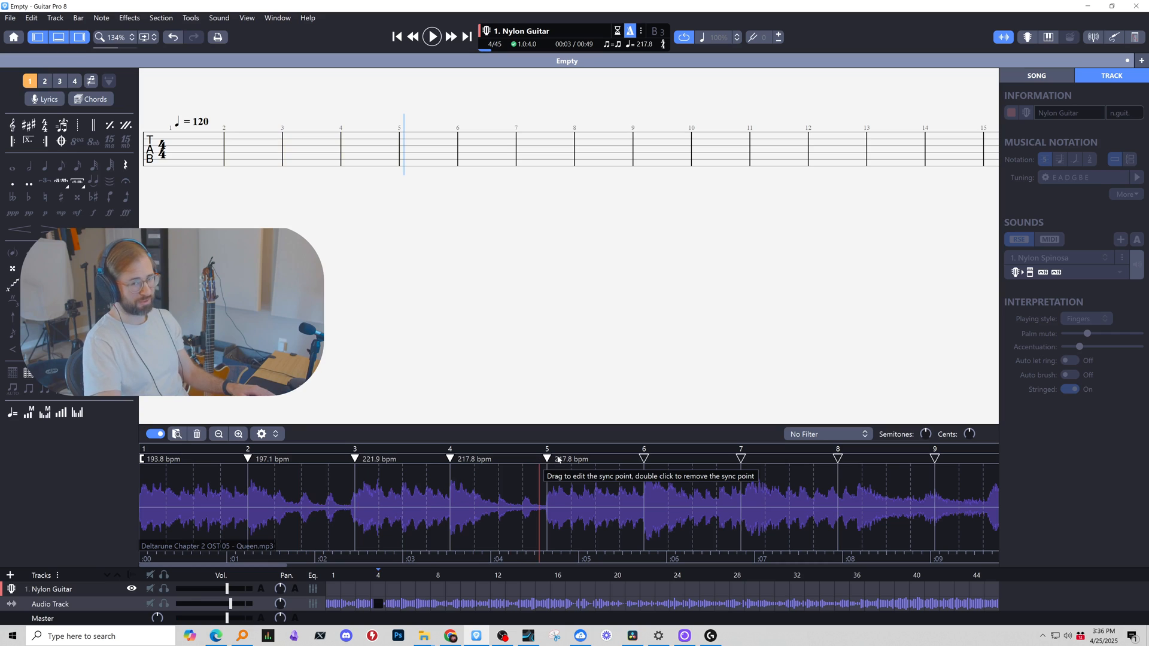
Play on through bar 6 and move the bar 7 sync point later, bringing bars 5 and 6 to 211.9 bpm.
{"action": "key", "text": "space"}
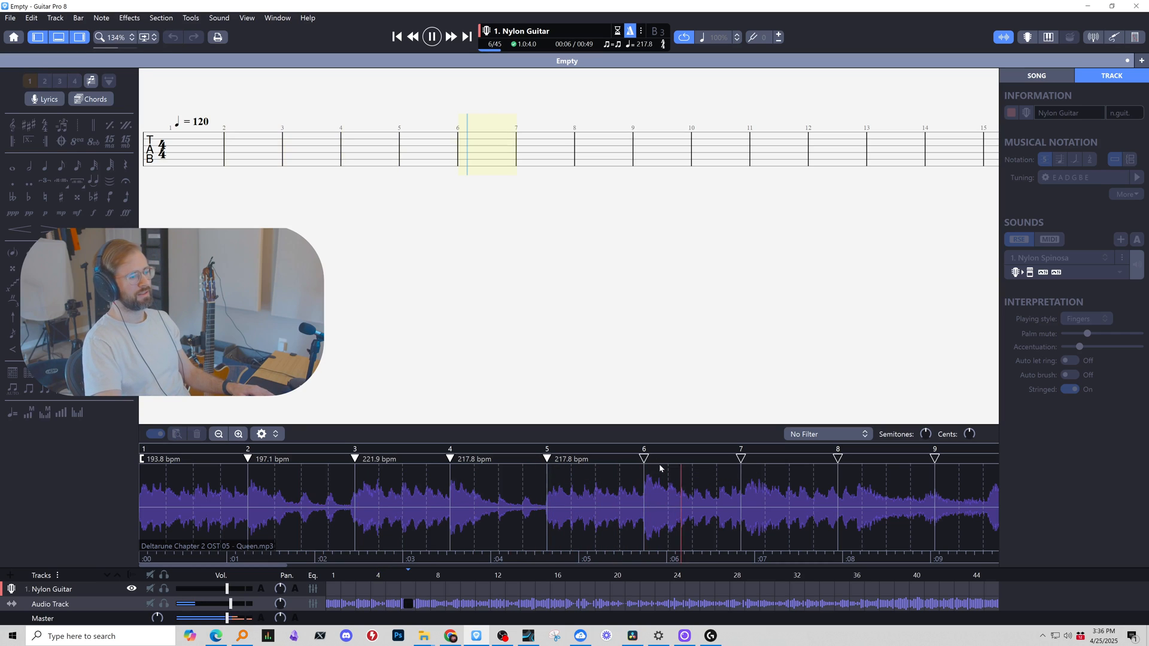
{"action": "key", "text": "space"}
{"action": "left_click_drag", "start_coordinate": [741, 460], "coordinate": [746, 459]}
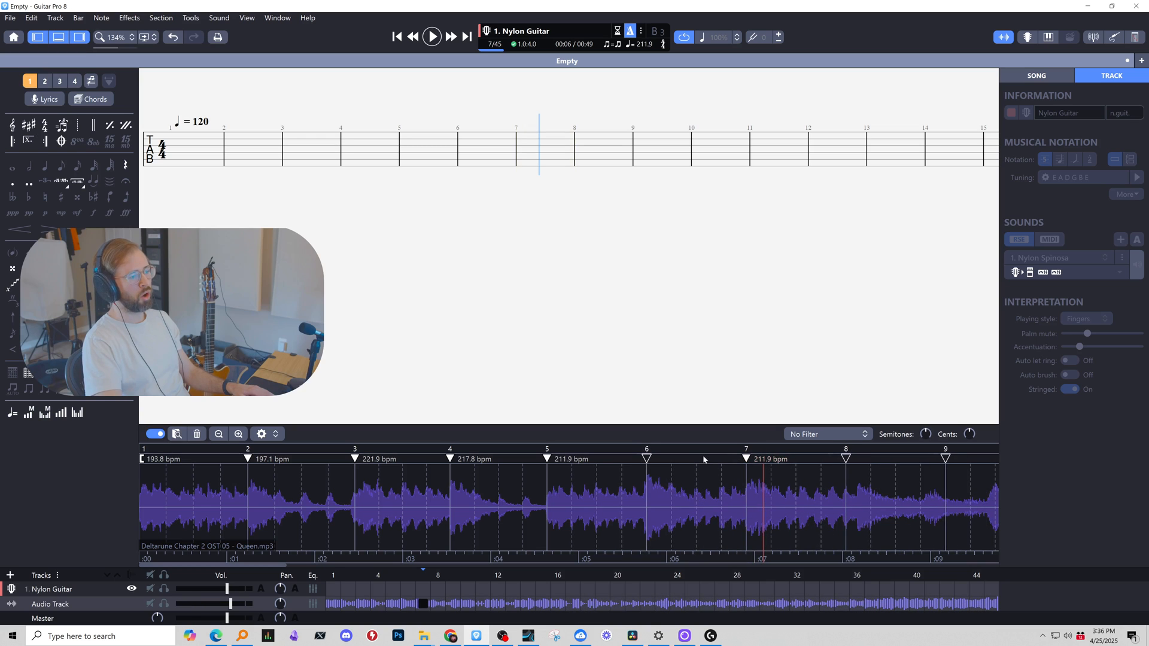
{"action": "key", "text": "space"}
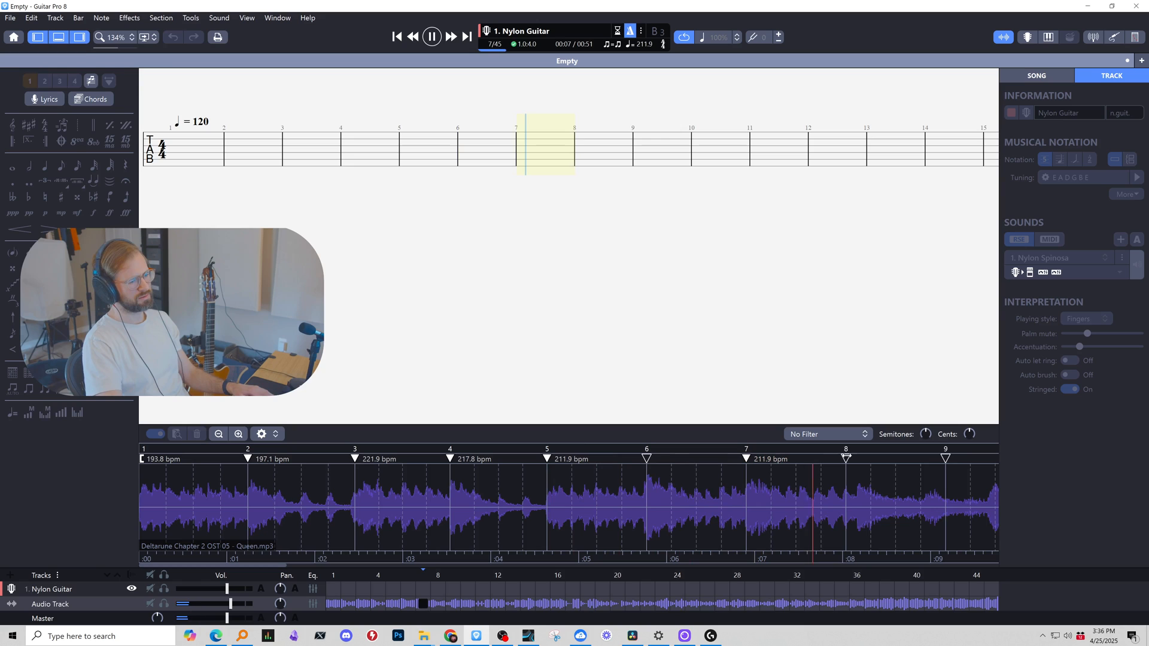
Move the bar 8 sync point later and fine-tune it while listening to bar 7, bringing bar 7 to 188.7 bpm.
{"action": "key", "text": "space"}
{"action": "left_click_drag", "start_coordinate": [846, 459], "coordinate": [858, 459]}
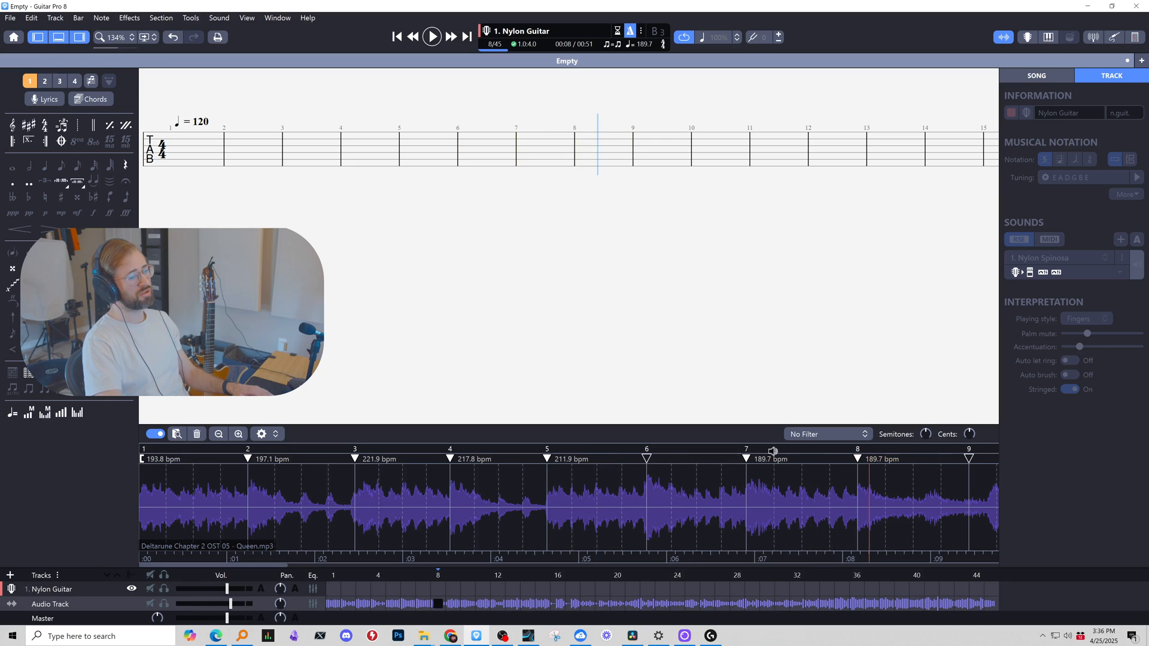
{"action": "left_click", "coordinate": [761, 450]}
{"action": "key", "text": "space"}
{"action": "left_click_drag", "start_coordinate": [281, 566], "coordinate": [369, 566]}
{"action": "left_click_drag", "start_coordinate": [358, 458], "coordinate": [359, 459]}
{"action": "left_click", "coordinate": [310, 452]}
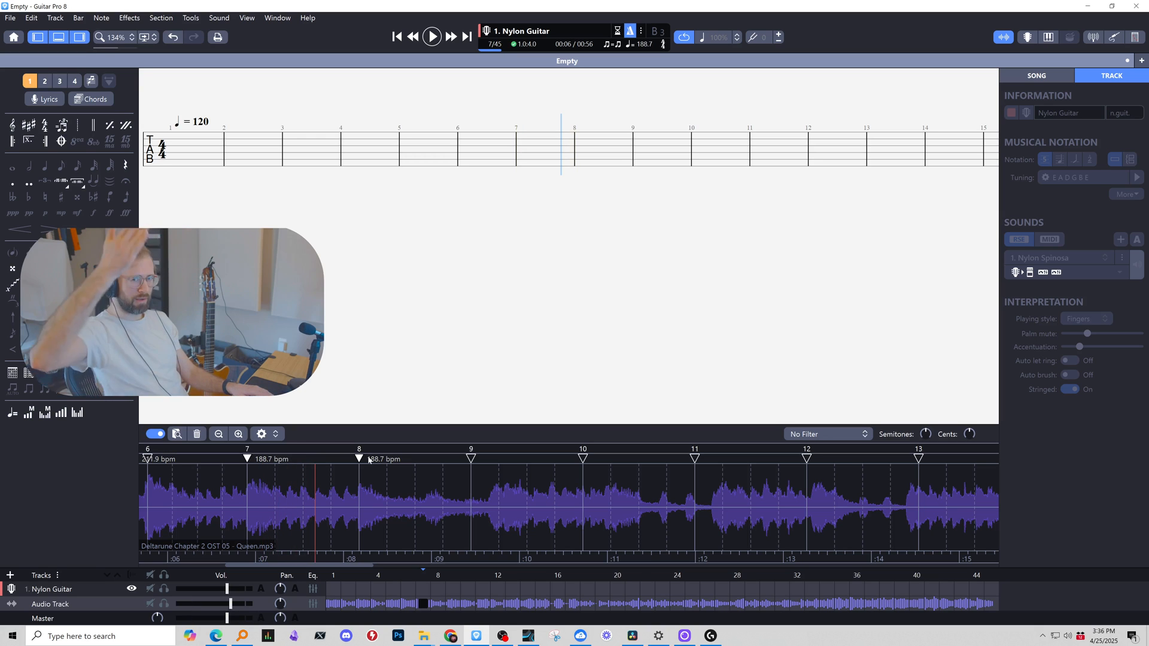
Play through bar 8 and move the bar 9 sync point later, bringing bar 8 to 157.5 bpm.
{"action": "key", "text": "space"}
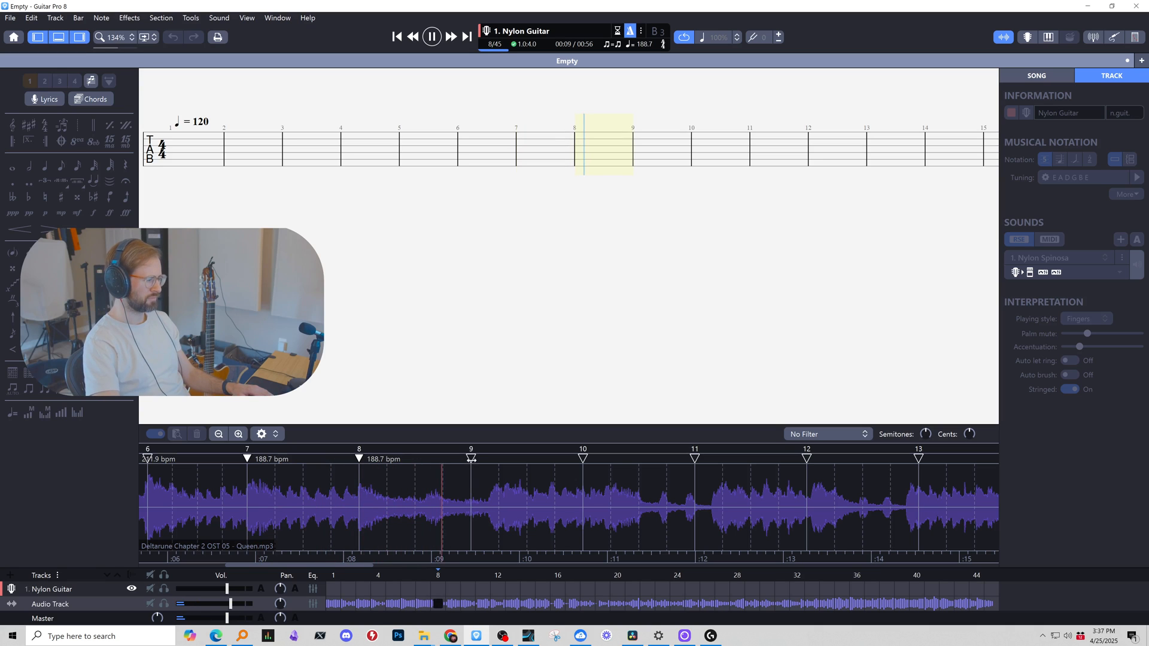
{"action": "left_click_drag", "start_coordinate": [471, 460], "coordinate": [493, 459]}
{"action": "key", "text": "space"}
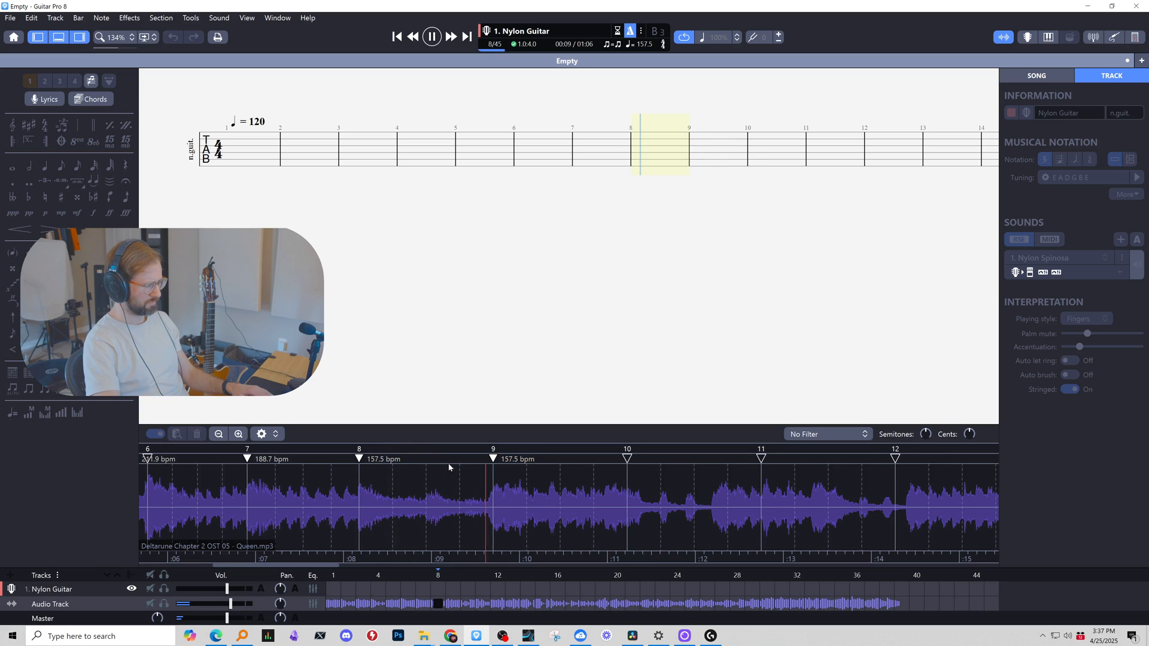
Move the bar 10 sync point earlier and fine-tune it by ear, bringing bar 9 to 188.7 bpm.
{"action": "left_click_drag", "start_coordinate": [633, 458], "coordinate": [606, 459]}
{"action": "left_click", "coordinate": [588, 449]}
{"action": "key", "text": "space"}
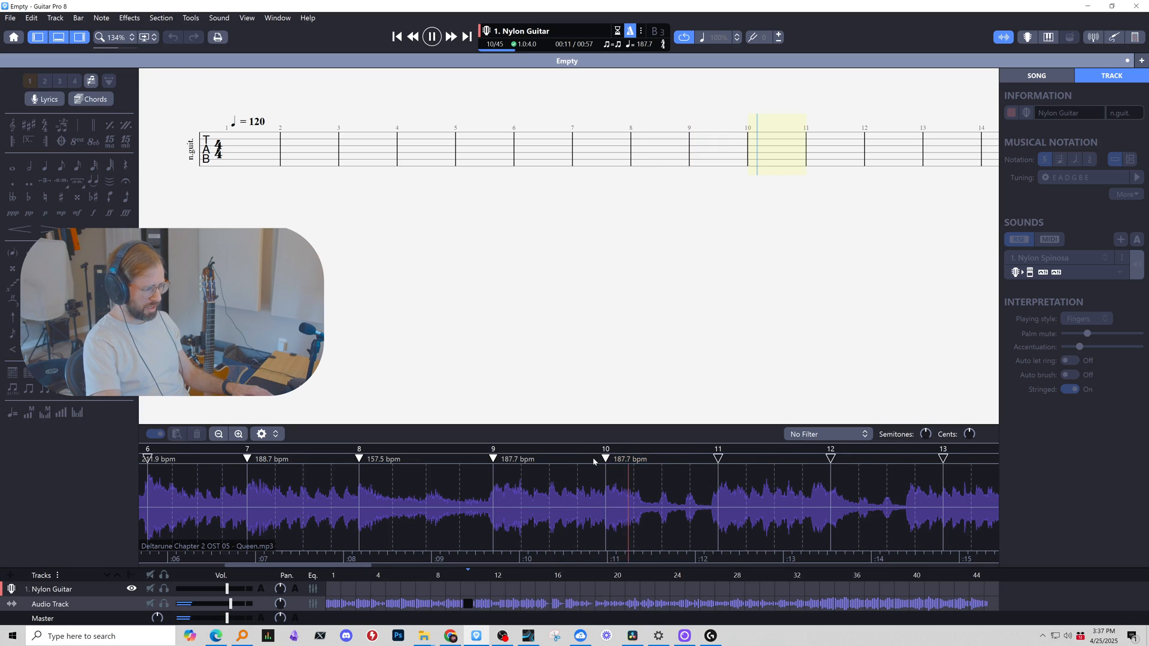
{"action": "mouse_move", "coordinate": [607, 458]}
{"action": "left_mouse_down"}
{"action": "mouse_move", "coordinate": [586, 458]}
{"action": "mouse_move", "coordinate": [604, 460]}
{"action": "left_mouse_up"}
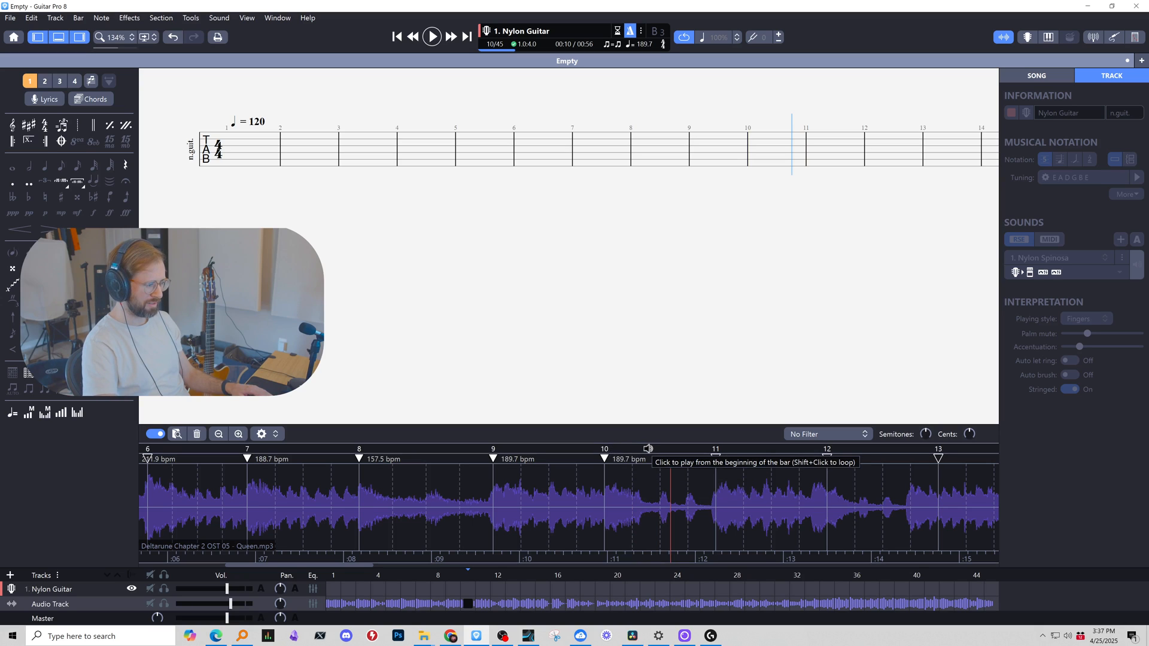
{"action": "left_click", "coordinate": [648, 449]}
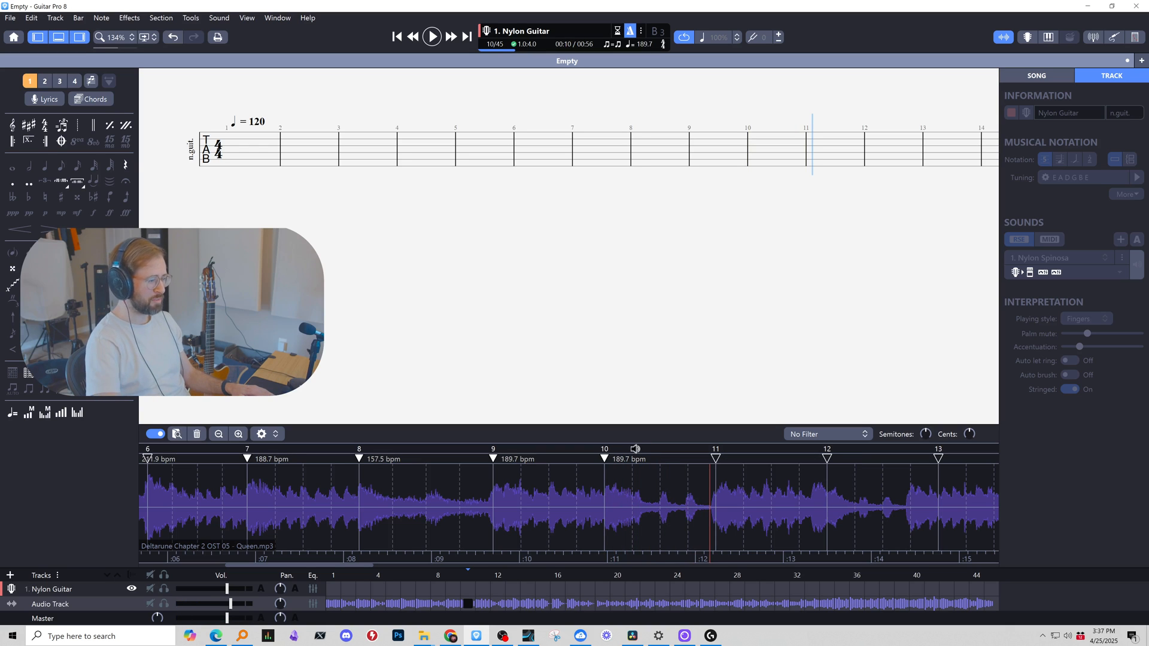
{"action": "left_click_drag", "start_coordinate": [601, 458], "coordinate": [605, 453]}
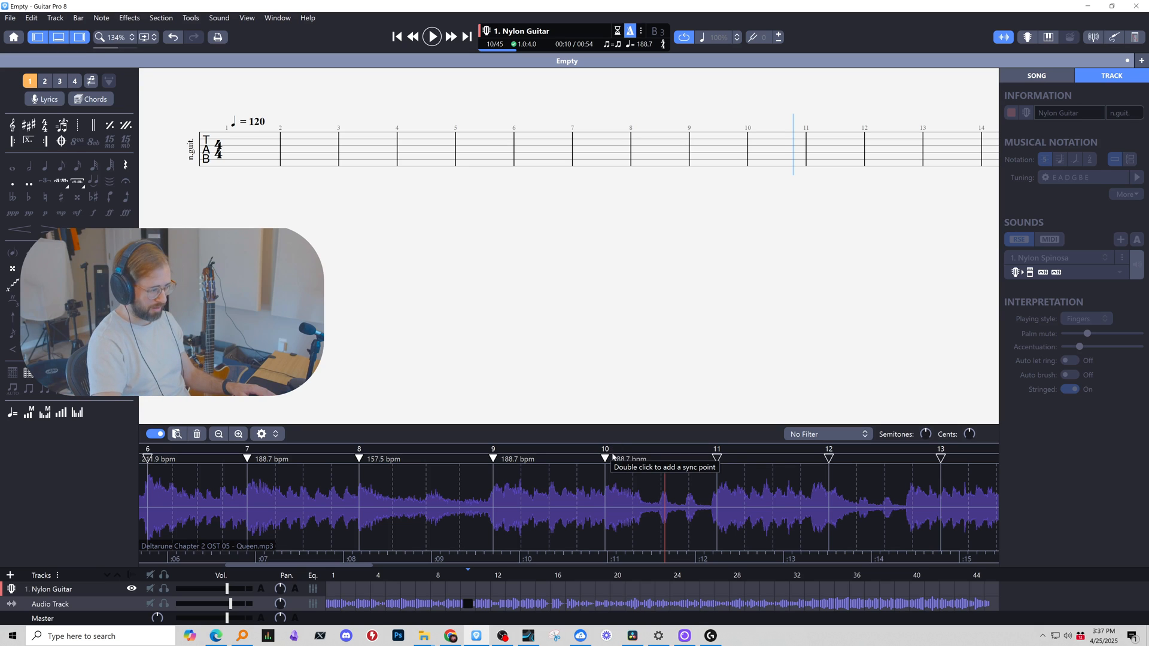
Try the bar 10 sync point too early, with bar 9 at 202.8 bpm, and listen from bar 10.
{"action": "left_click_drag", "start_coordinate": [605, 459], "coordinate": [614, 458]}
{"action": "left_click_drag", "start_coordinate": [605, 459], "coordinate": [596, 459]}
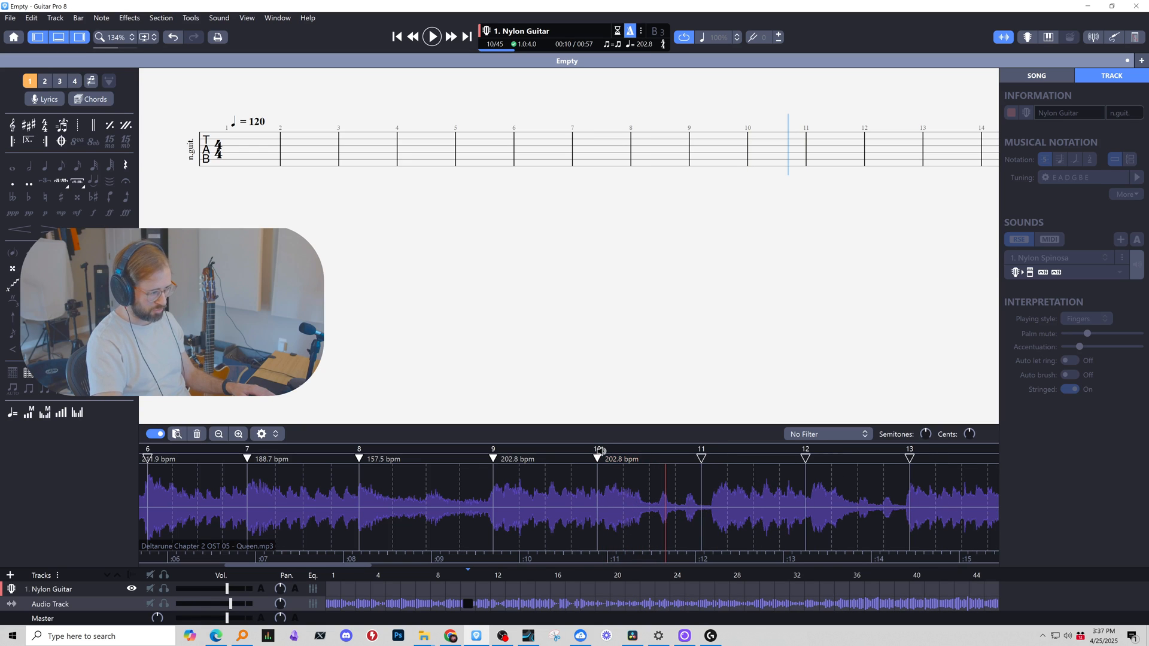
{"action": "left_click", "coordinate": [602, 451]}
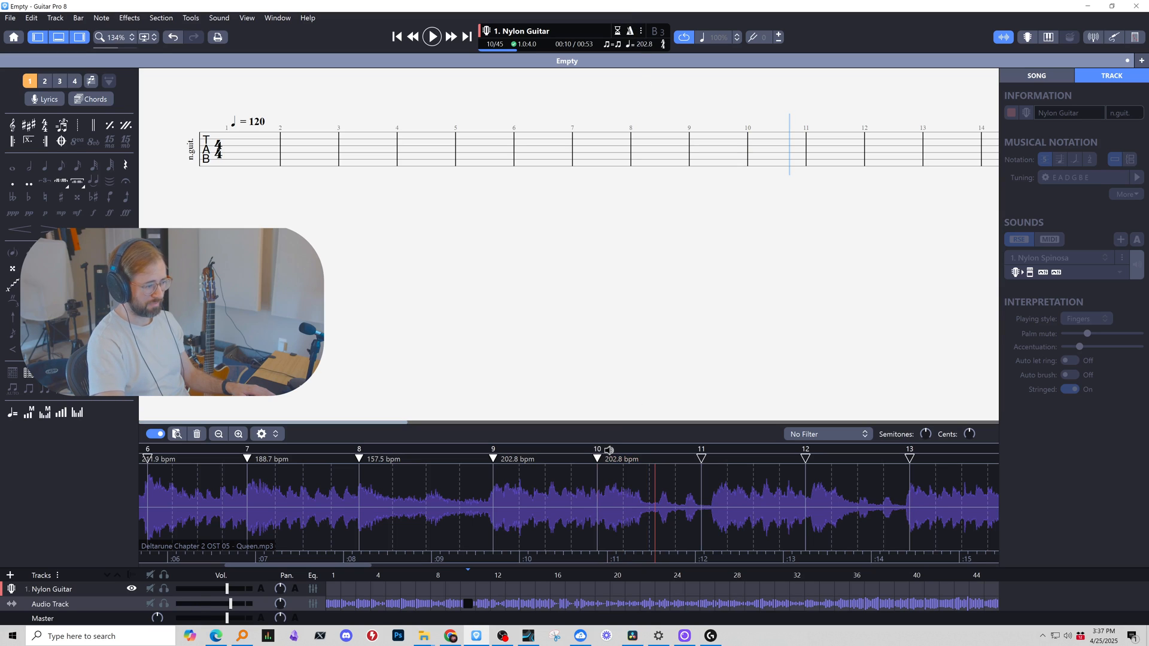
{"action": "left_click", "coordinate": [608, 450]}
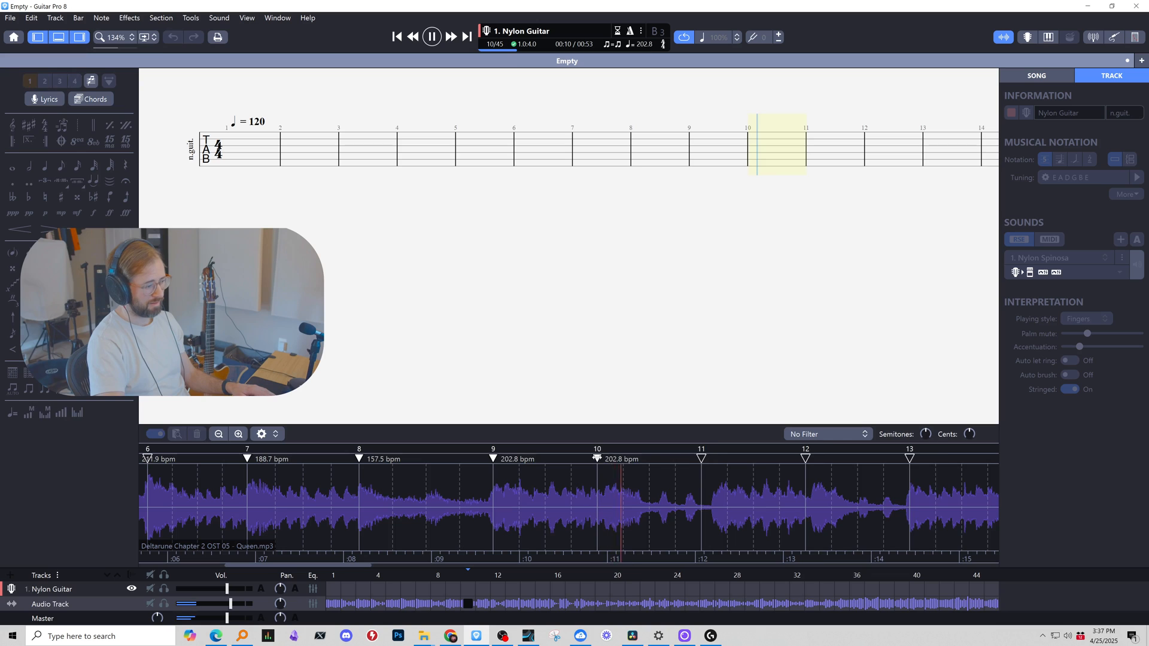
Try the bar 10 sync point too late, with bar 9 at 172.1 bpm, then return it to 188.7 bpm.
{"action": "left_click_drag", "start_coordinate": [598, 459], "coordinate": [615, 458]}
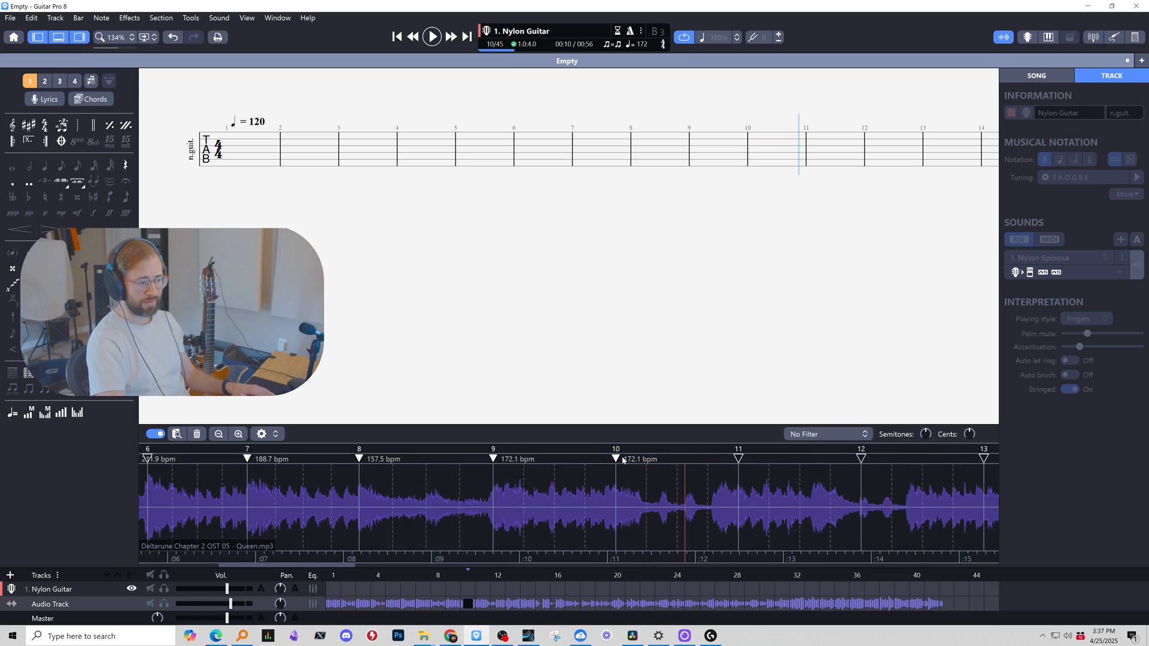
{"action": "left_click", "coordinate": [623, 449]}
{"action": "key", "text": "space"}
{"action": "key", "text": "space"}
{"action": "left_click_drag", "start_coordinate": [616, 459], "coordinate": [605, 459]}
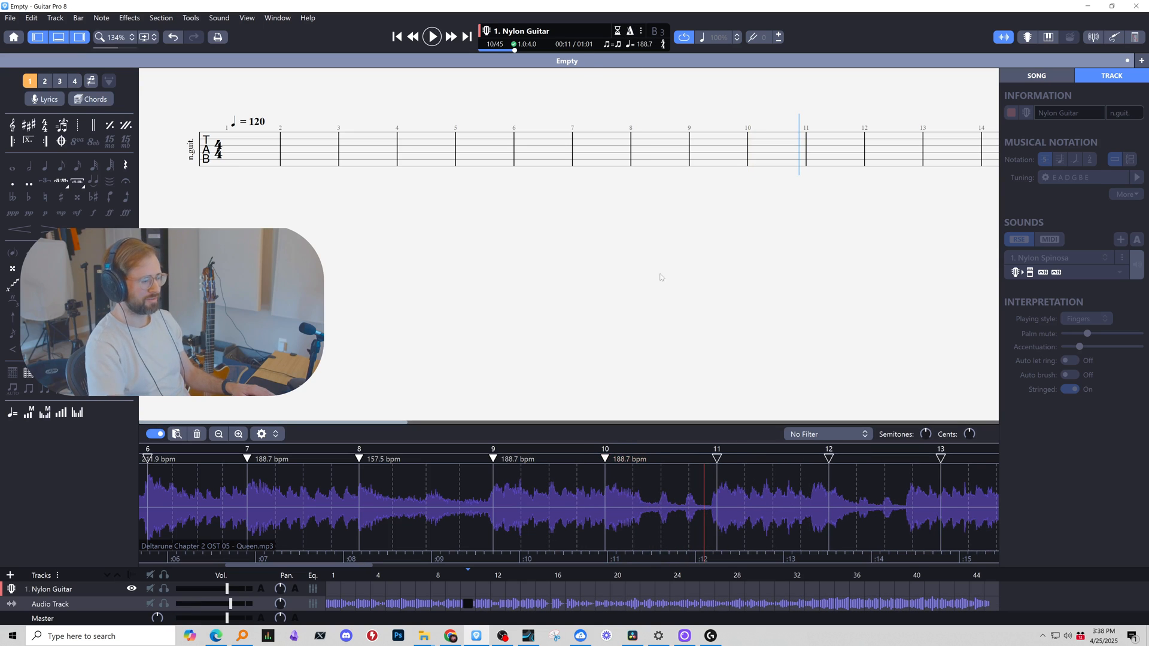
Play from bar 9 and move the bar 11 sync point slightly earlier, bringing bar 10 to 194.9 bpm.
{"action": "left_click", "coordinate": [582, 248]}
{"action": "left_click", "coordinate": [520, 450]}
{"action": "key", "text": "space"}
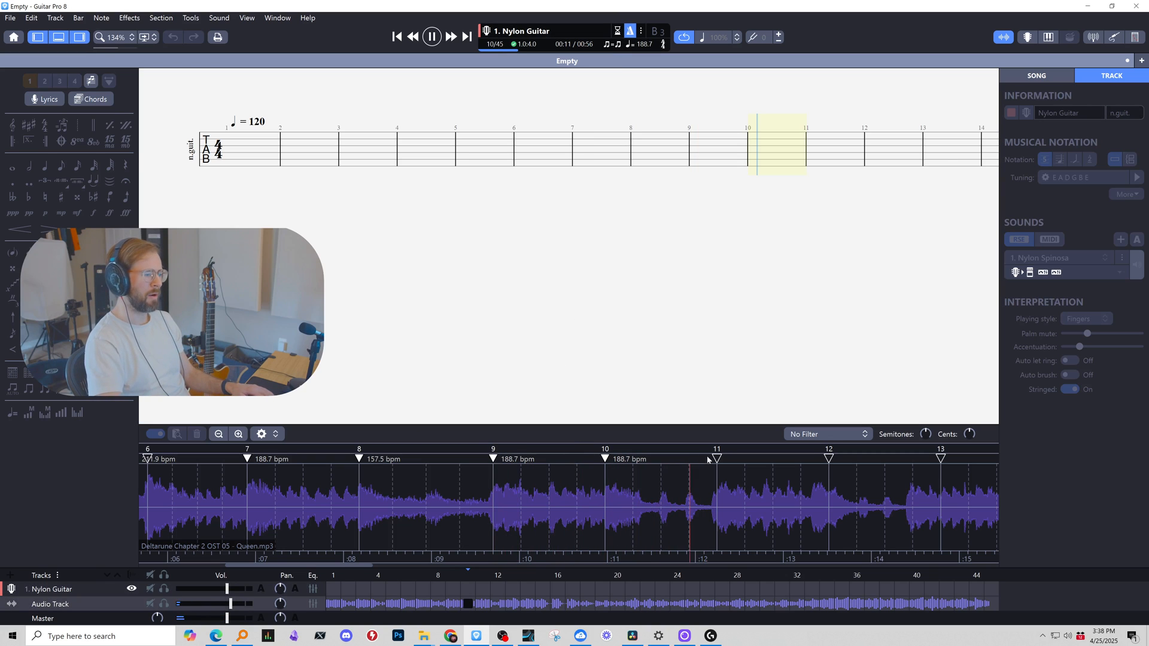
{"action": "left_click_drag", "start_coordinate": [716, 459], "coordinate": [713, 459]}
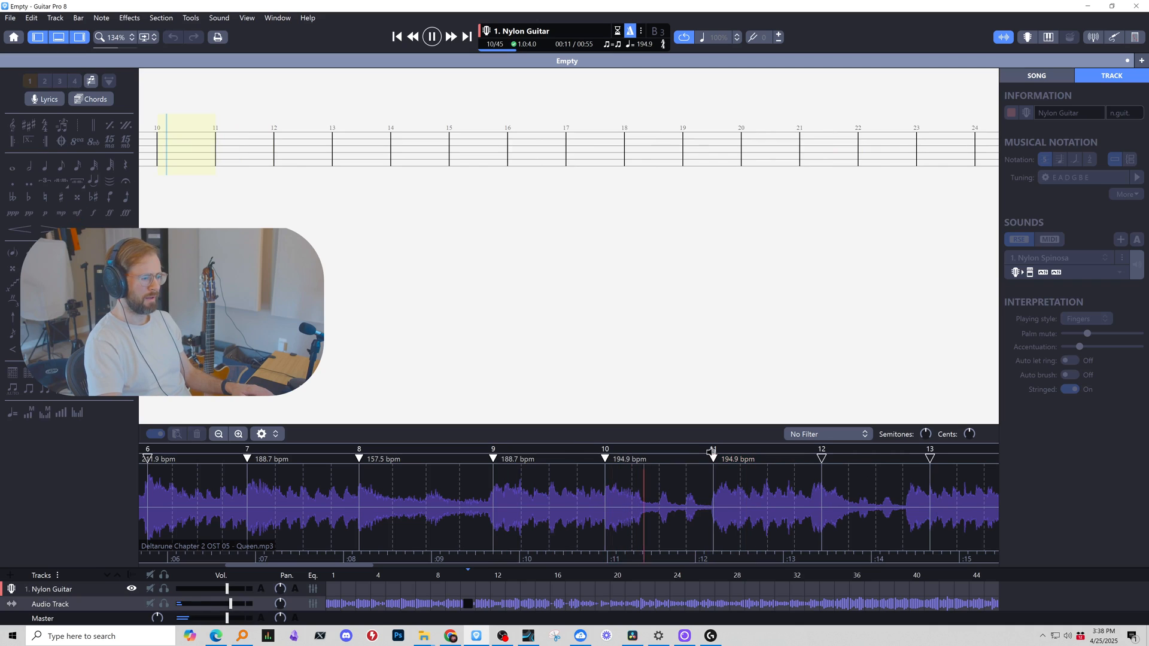
Move the bar 12 sync point earlier and refine it to bring bar 11 to 212.5 bpm, then replay bar 11.
{"action": "key", "text": "space"}
{"action": "left_click_drag", "start_coordinate": [822, 459], "coordinate": [811, 460]}
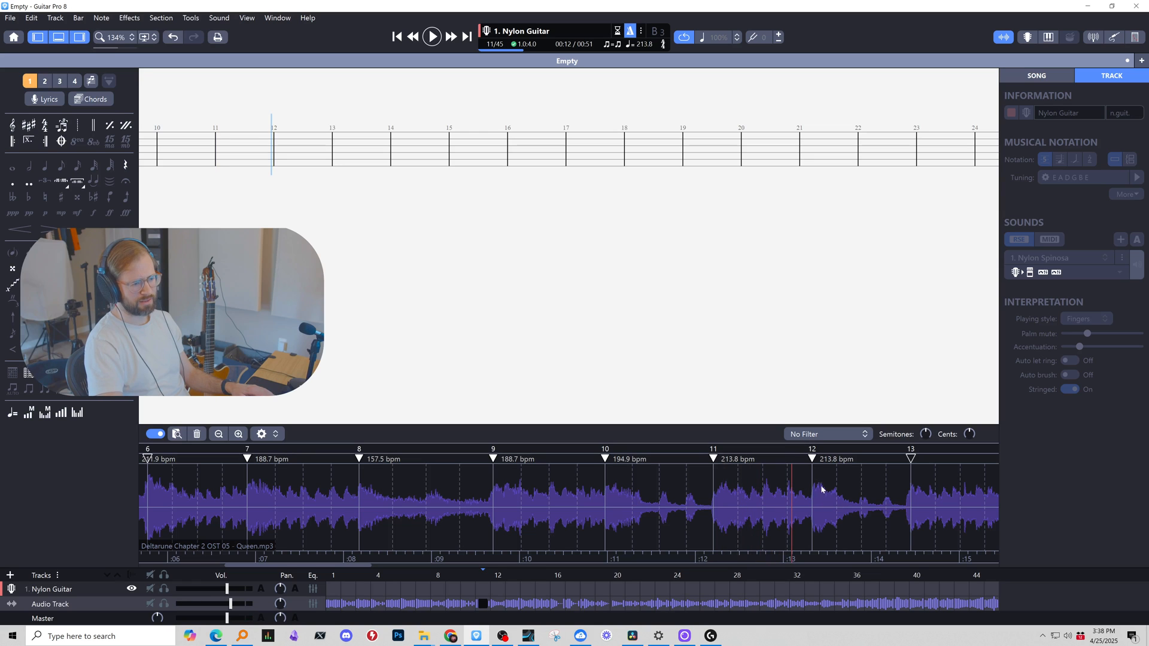
{"action": "mouse_move", "coordinate": [813, 459]}
{"action": "left_mouse_down"}
{"action": "mouse_move", "coordinate": [796, 460]}
{"action": "mouse_move", "coordinate": [818, 461]}
{"action": "left_mouse_up"}
{"action": "key", "text": "space"}
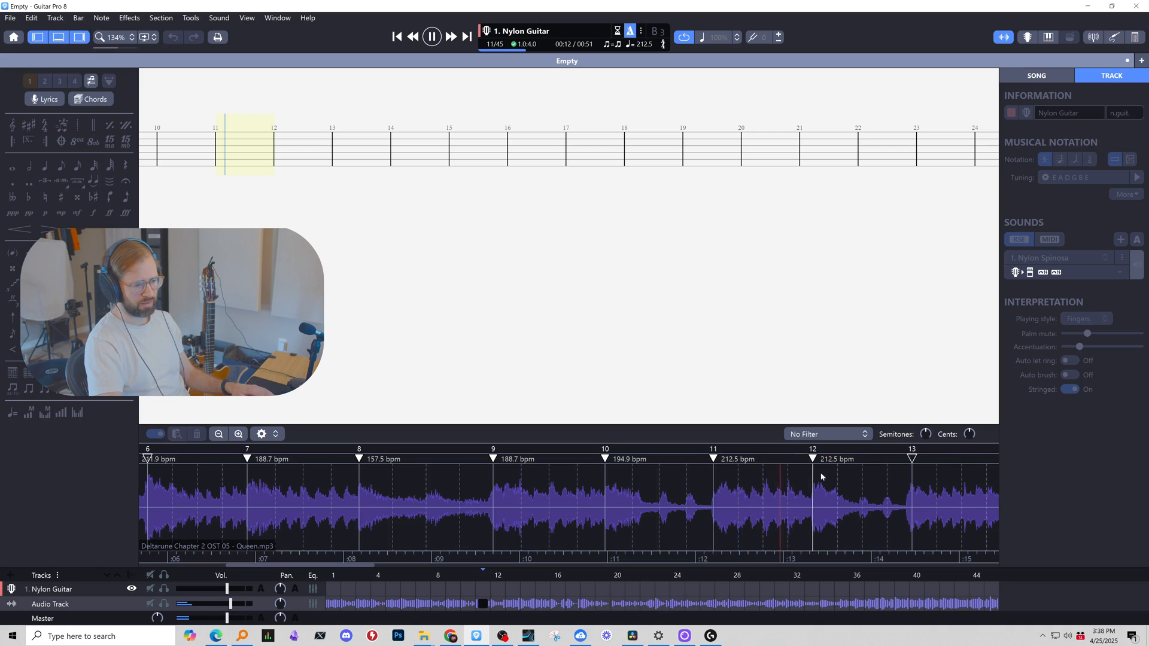
Move the bar 13 and bar 14 sync points slightly earlier, bringing bar 12 to 219.1 bpm and bar 13 to 226.2 bpm.
{"action": "key", "text": "space"}
{"action": "left_click_drag", "start_coordinate": [913, 459], "coordinate": [909, 460]}
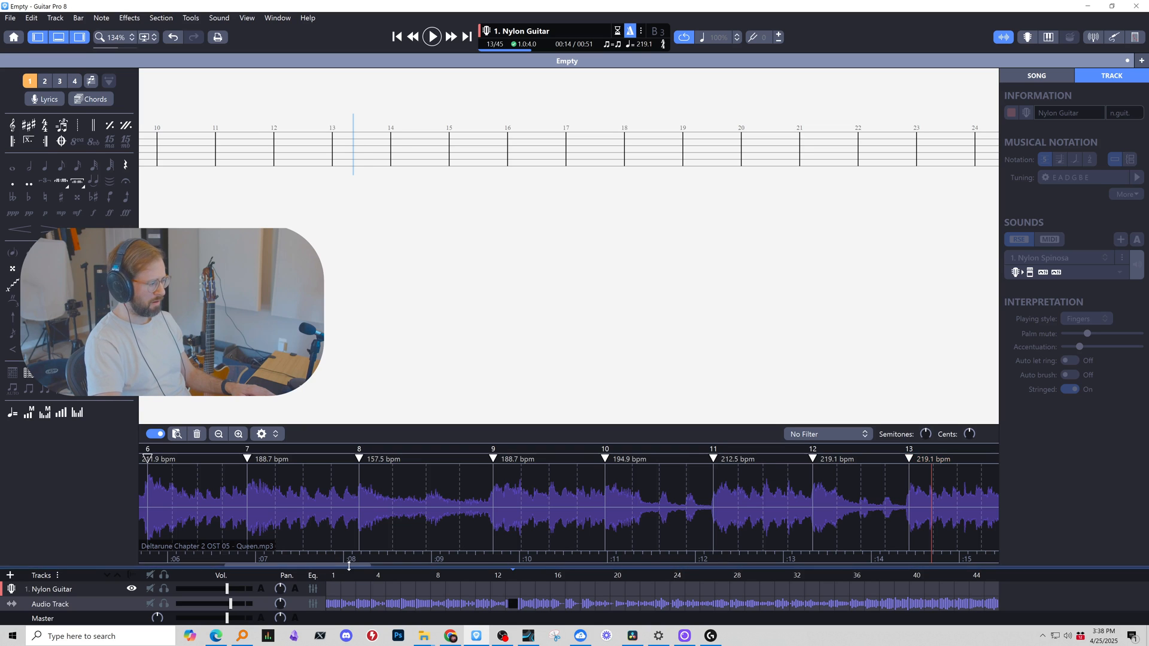
{"action": "scroll", "coordinate": [426, 485], "scroll_direction": "down", "scroll_amount": 5}
{"action": "key", "text": "space"}
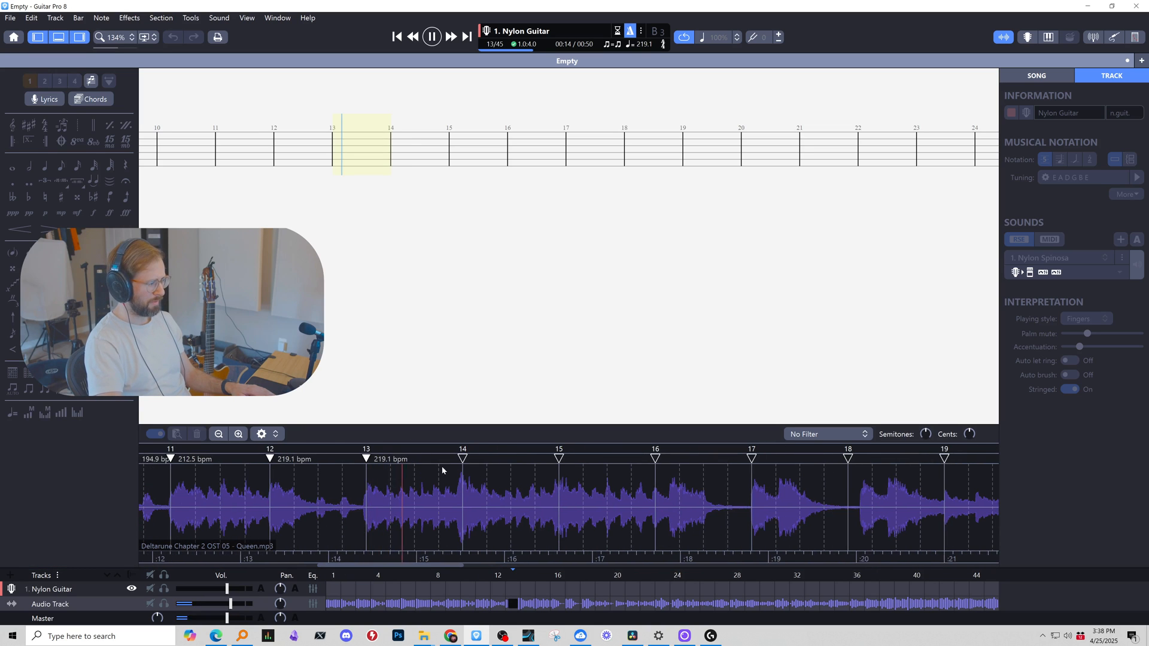
{"action": "left_click_drag", "start_coordinate": [462, 459], "coordinate": [459, 459]}
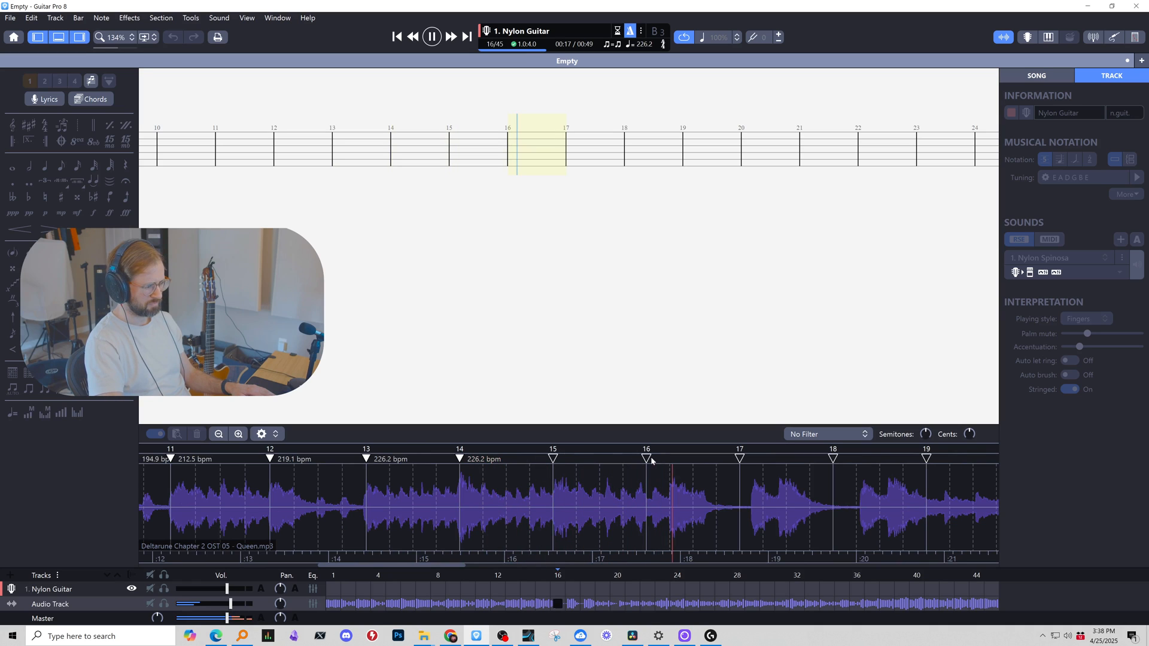
Move the bar 16 sync point later and bar 15's earlier, giving bar 14 220.5 bpm and bar 15 186.7 bpm, and recheck bars 14 to 16.
{"action": "left_click_drag", "start_coordinate": [647, 458], "coordinate": [684, 457]}
{"action": "key", "text": "space"}
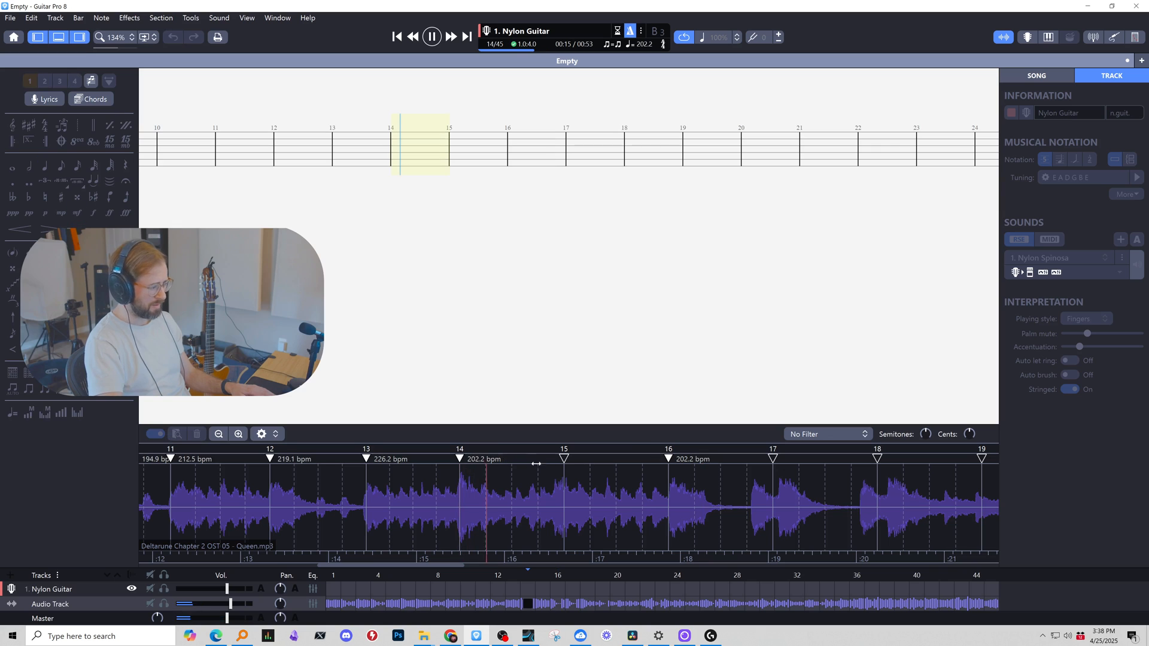
{"action": "left_click_drag", "start_coordinate": [563, 458], "coordinate": [556, 459]}
{"action": "key", "text": "space"}
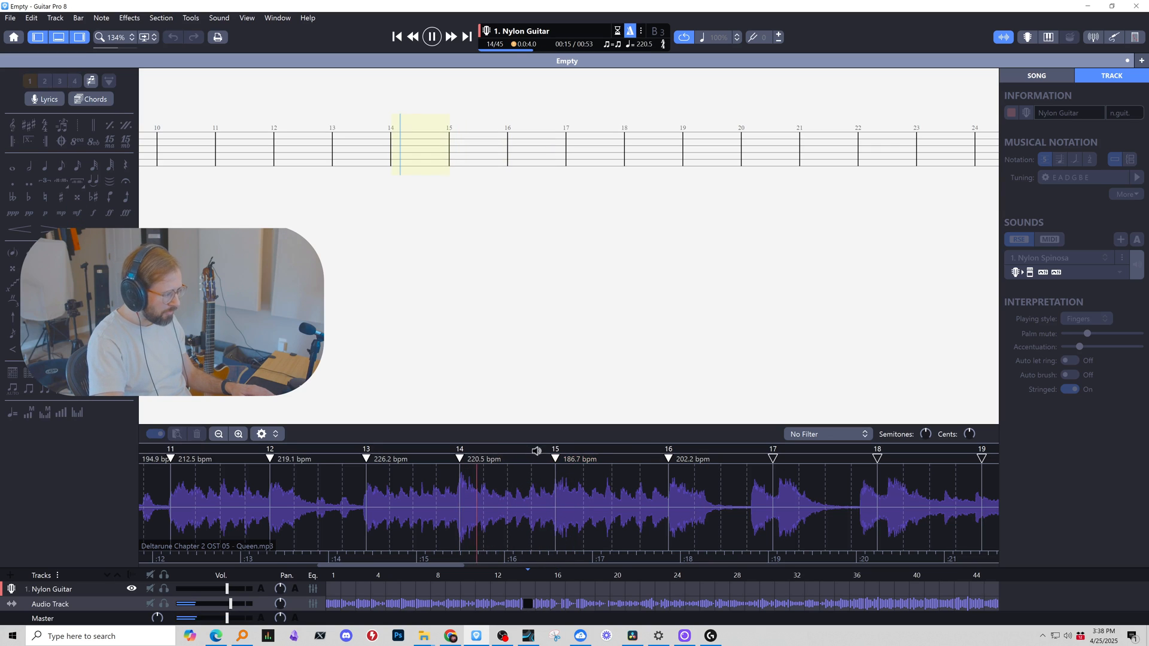
{"action": "key", "text": "space"}
{"action": "key", "text": "space"}
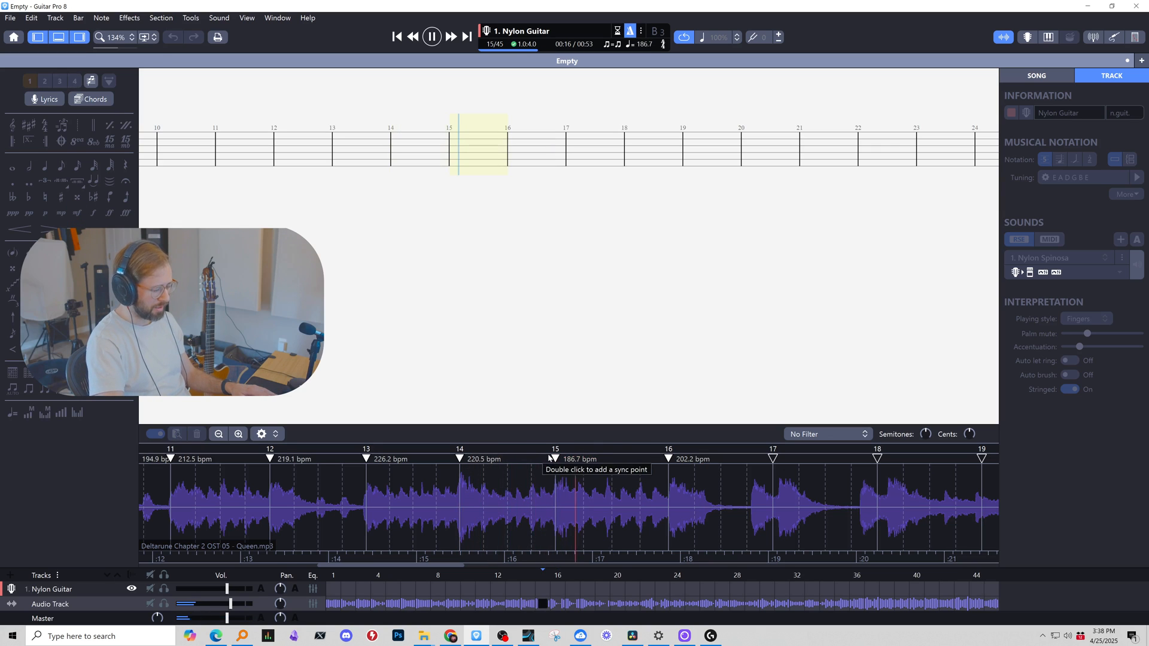
{"action": "key", "text": "space"}
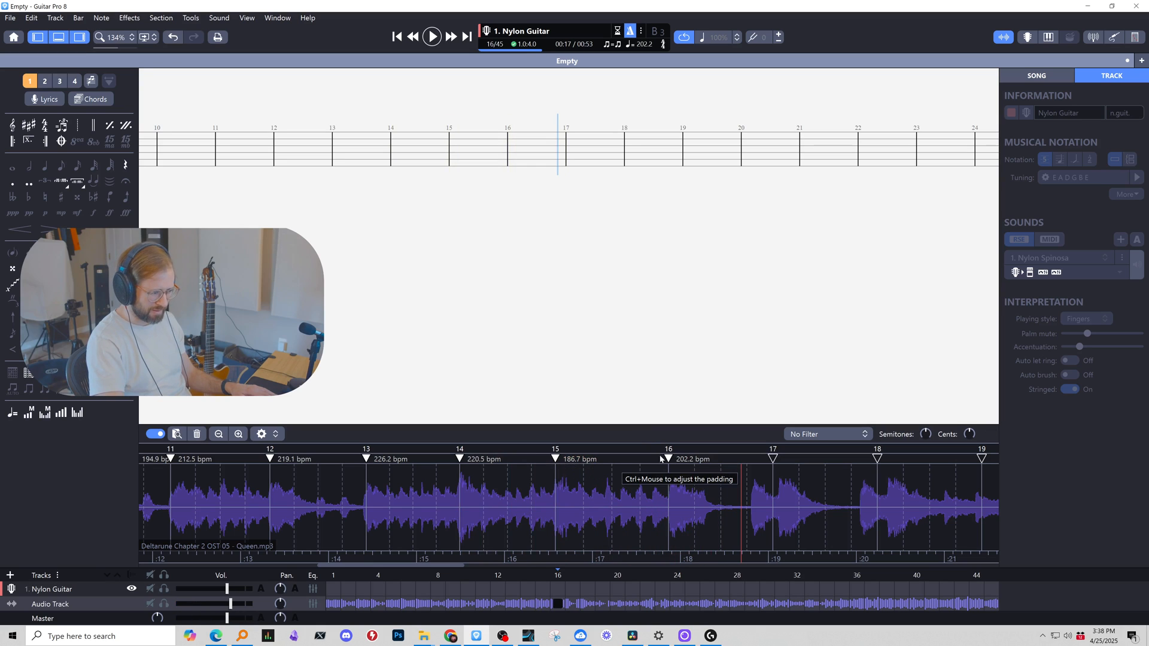
{"action": "key", "text": "space"}
{"action": "key", "text": "space"}
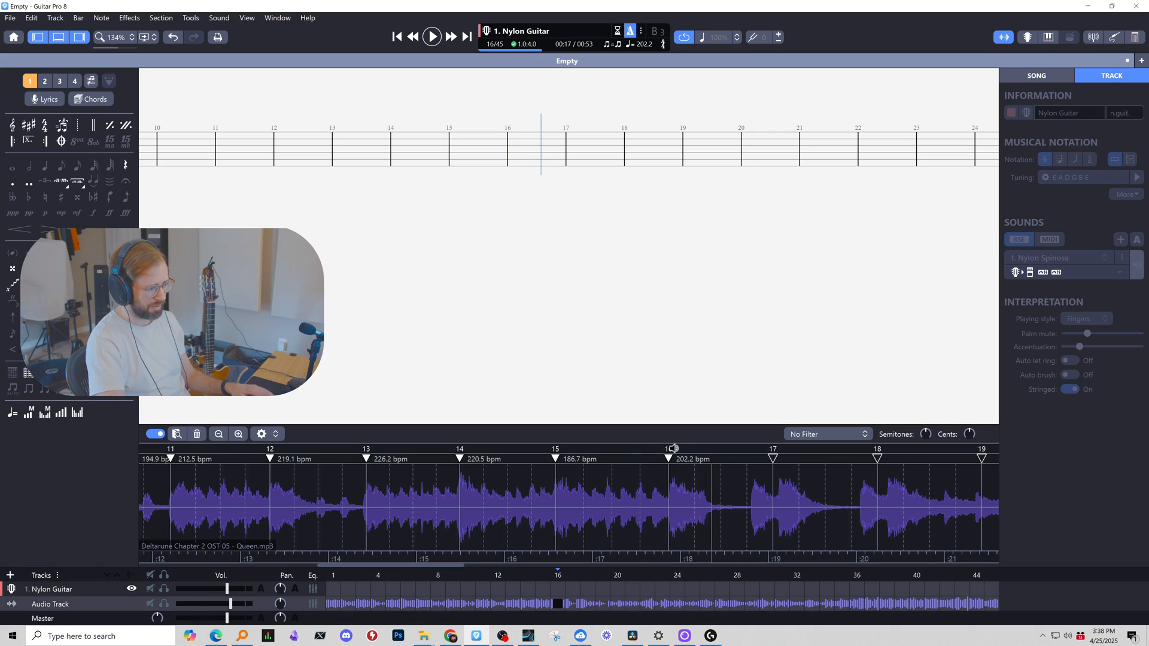
Play from bar 16, move the bar 17 sync point slightly later to bring bar 16 to 191.7 bpm, and replay bar 16.
{"action": "key", "text": "space"}
{"action": "key", "text": "space"}
{"action": "key", "text": "space"}
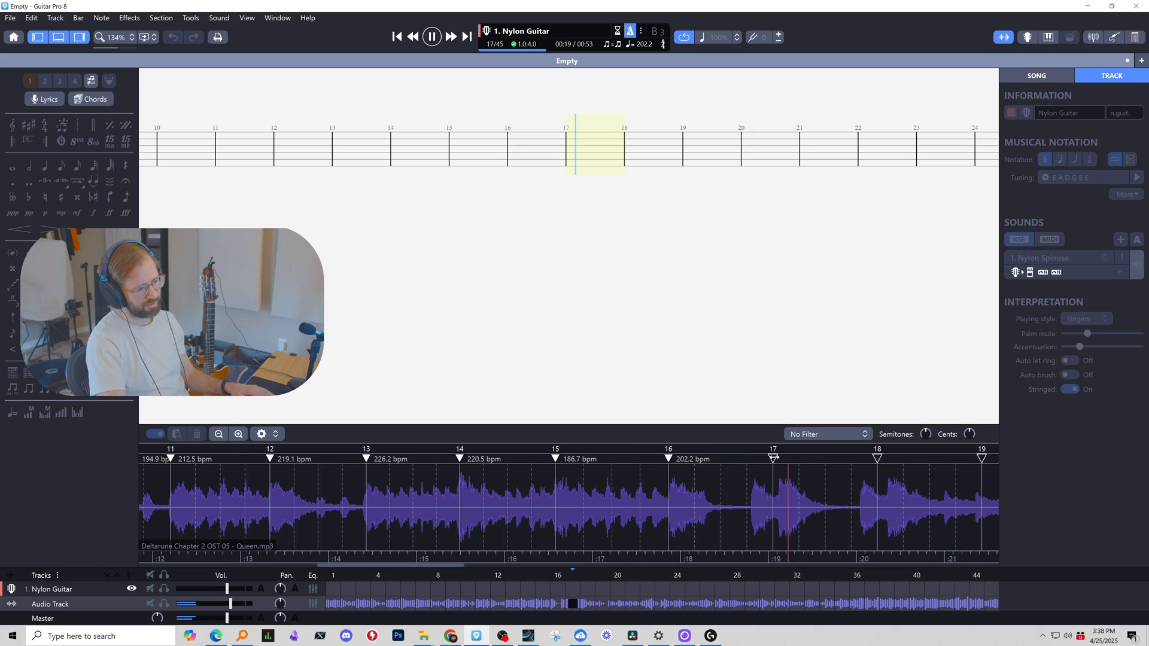
{"action": "mouse_move", "coordinate": [772, 458]}
{"action": "left_mouse_down"}
{"action": "mouse_move", "coordinate": [801, 459]}
{"action": "mouse_move", "coordinate": [778, 458]}
{"action": "left_mouse_up"}
{"action": "key", "text": "space"}
{"action": "key", "text": "space"}
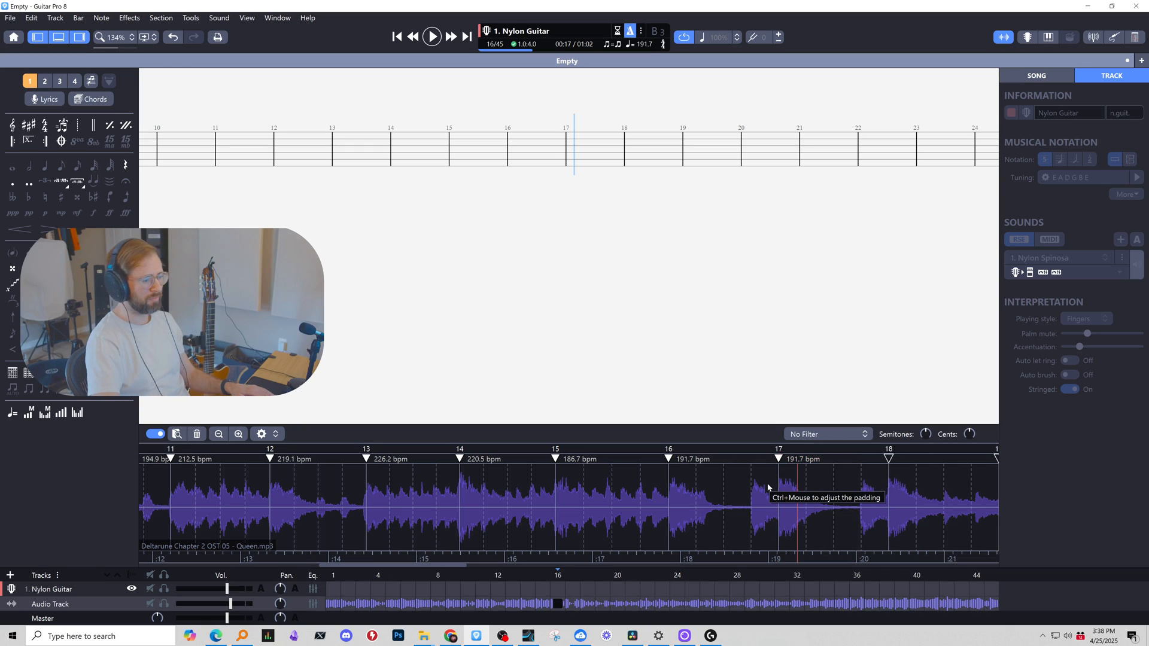
Play on from bar 16, move the bar 19 sync point slightly later to bring bar 18 to 184.2 bpm, and resume playback.
{"action": "key", "text": "space"}
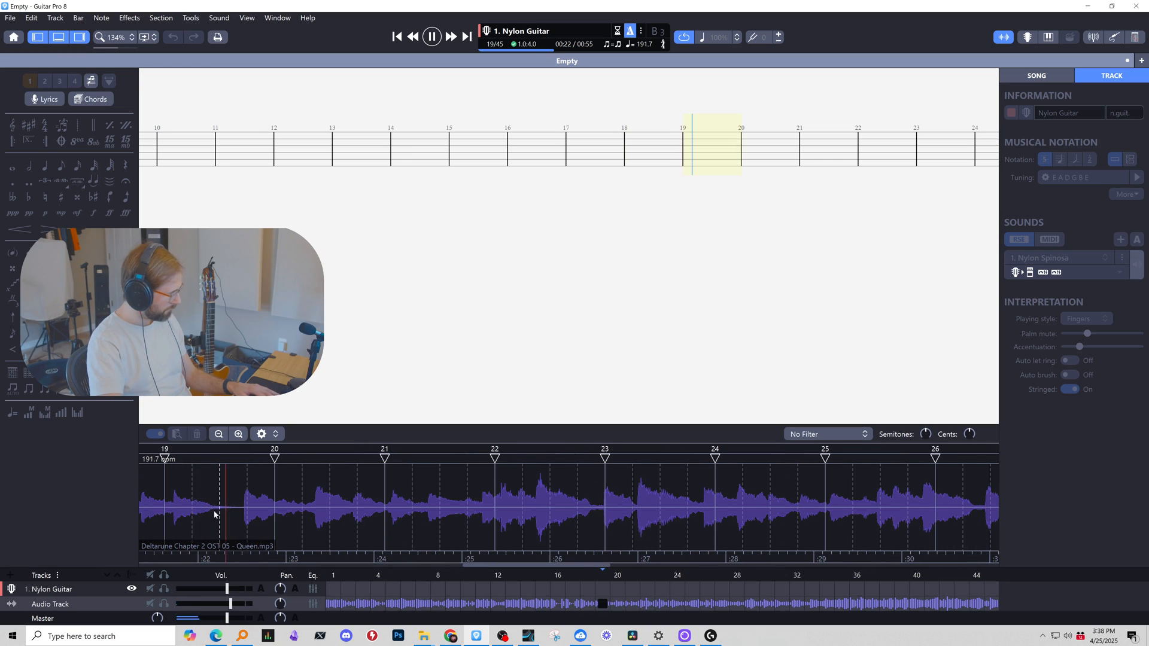
{"action": "key", "text": "space"}
{"action": "left_click_drag", "start_coordinate": [165, 459], "coordinate": [173, 459]}
{"action": "key", "text": "space"}
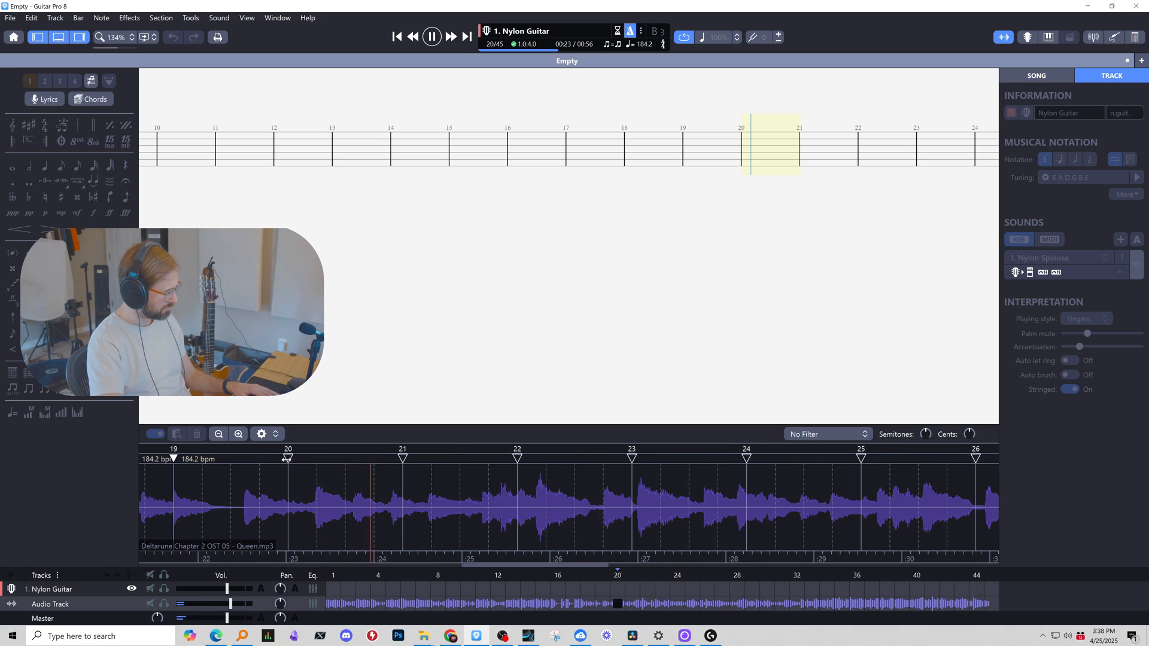
Move the bar 20 sync point later to bring bar 19 to 149.5 bpm, then replay from bar 19.
{"action": "key", "text": "space"}
{"action": "left_click_drag", "start_coordinate": [288, 458], "coordinate": [314, 458]}
{"action": "key", "text": "space"}
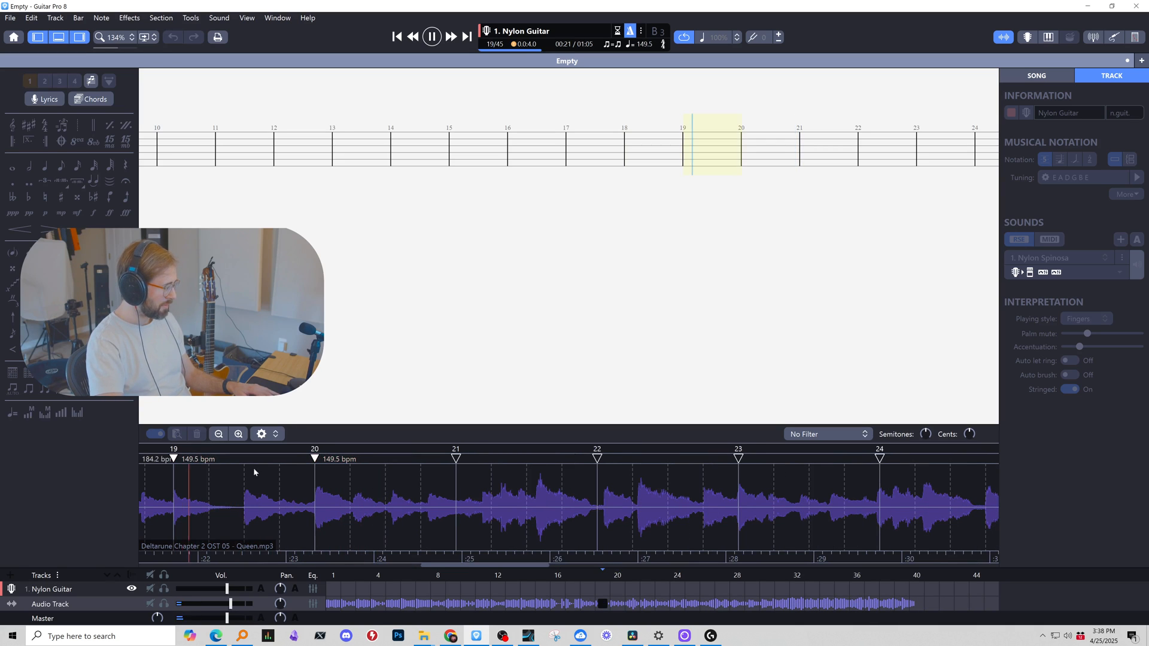
{"action": "key", "text": "space"}
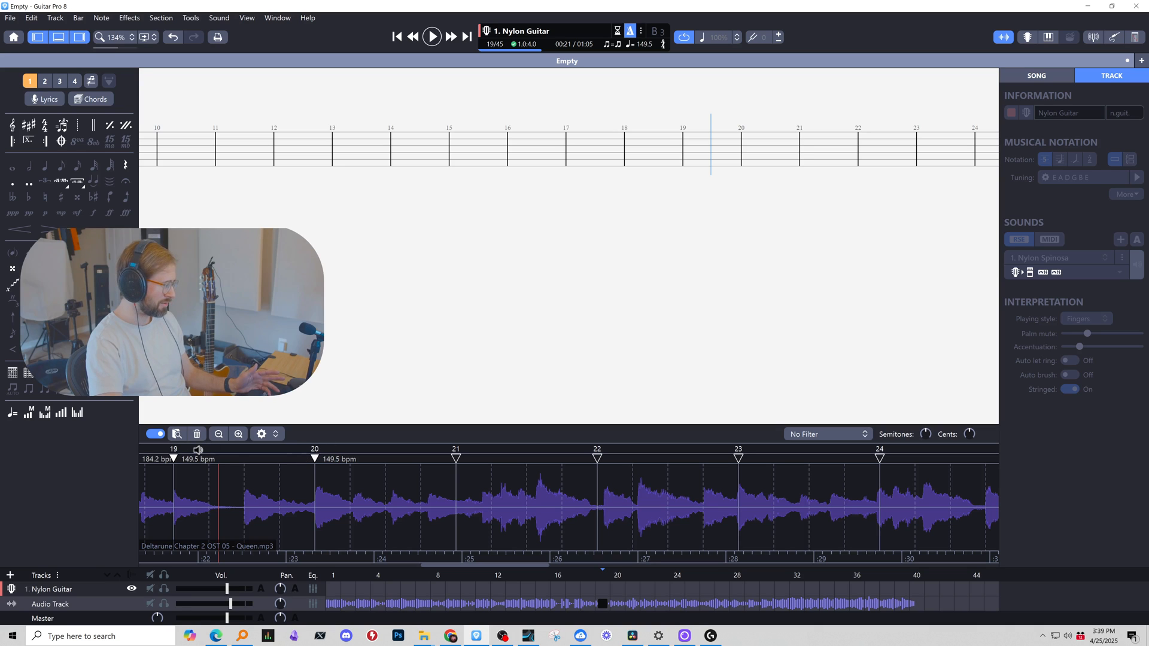
{"action": "key", "text": "space"}
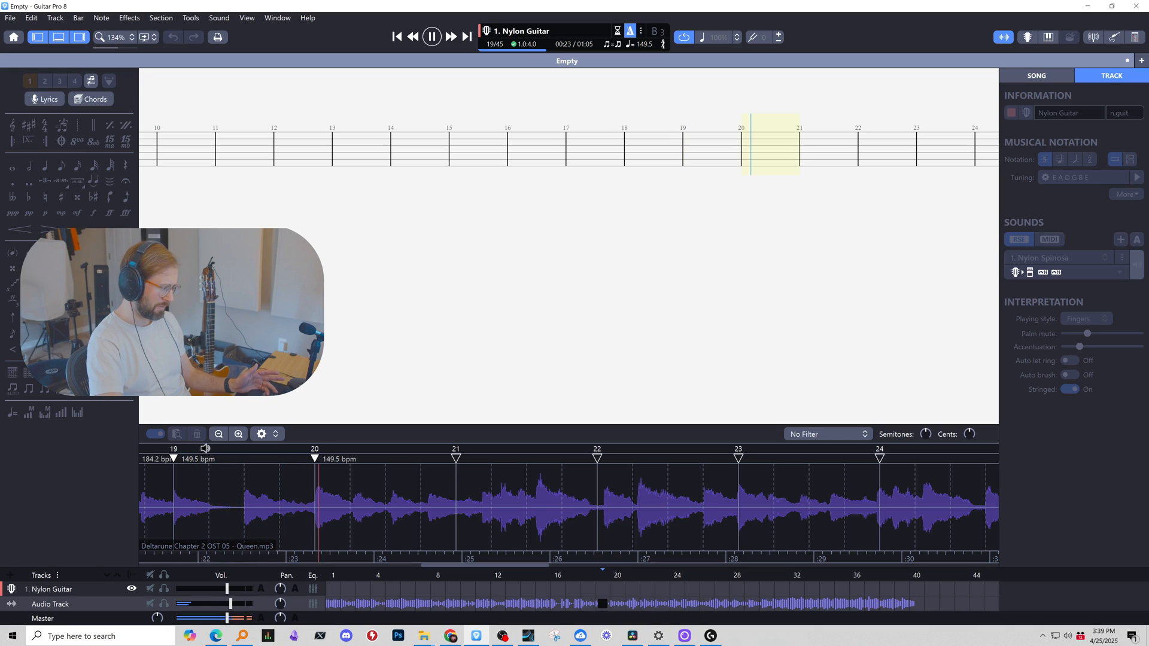
{"action": "key", "text": "space"}
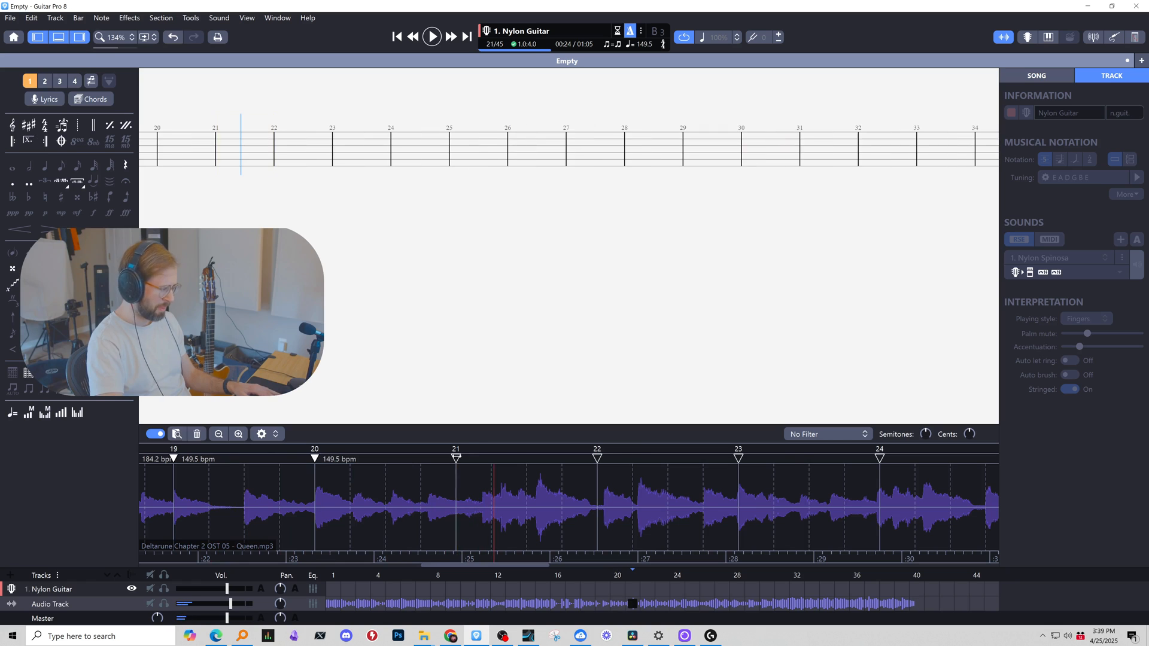
Move the bar 21 sync point slightly later to bring bar 20 to 140.6 bpm, and replay bars 20 and 21.
{"action": "left_click_drag", "start_coordinate": [456, 459], "coordinate": [464, 458]}
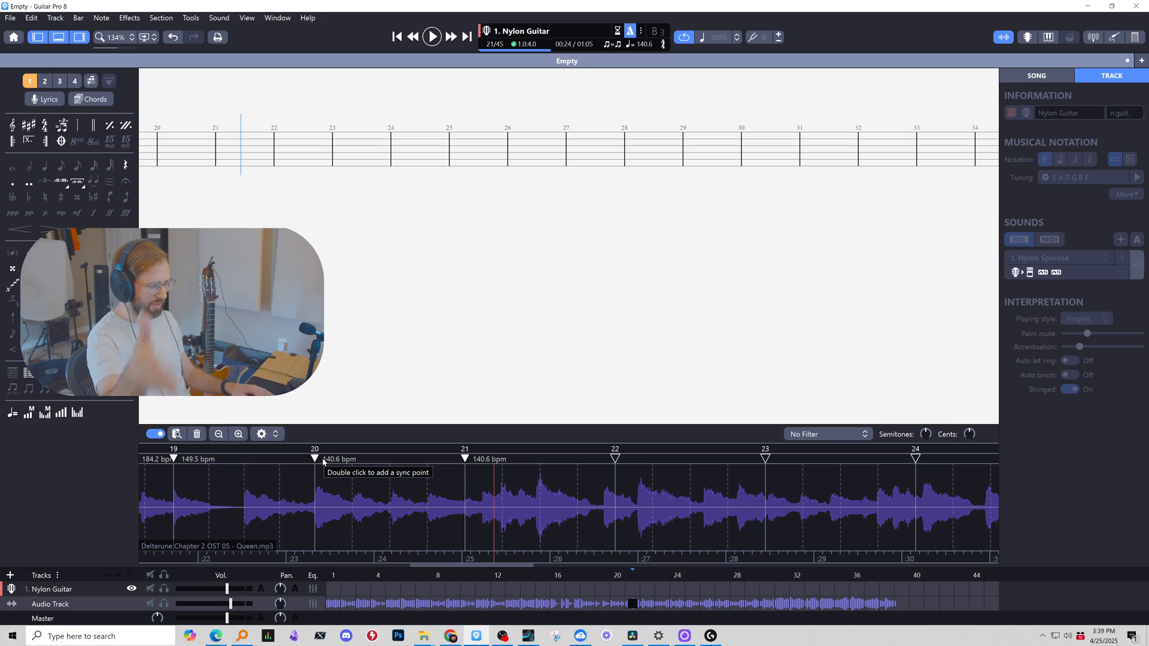
{"action": "key", "text": "space"}
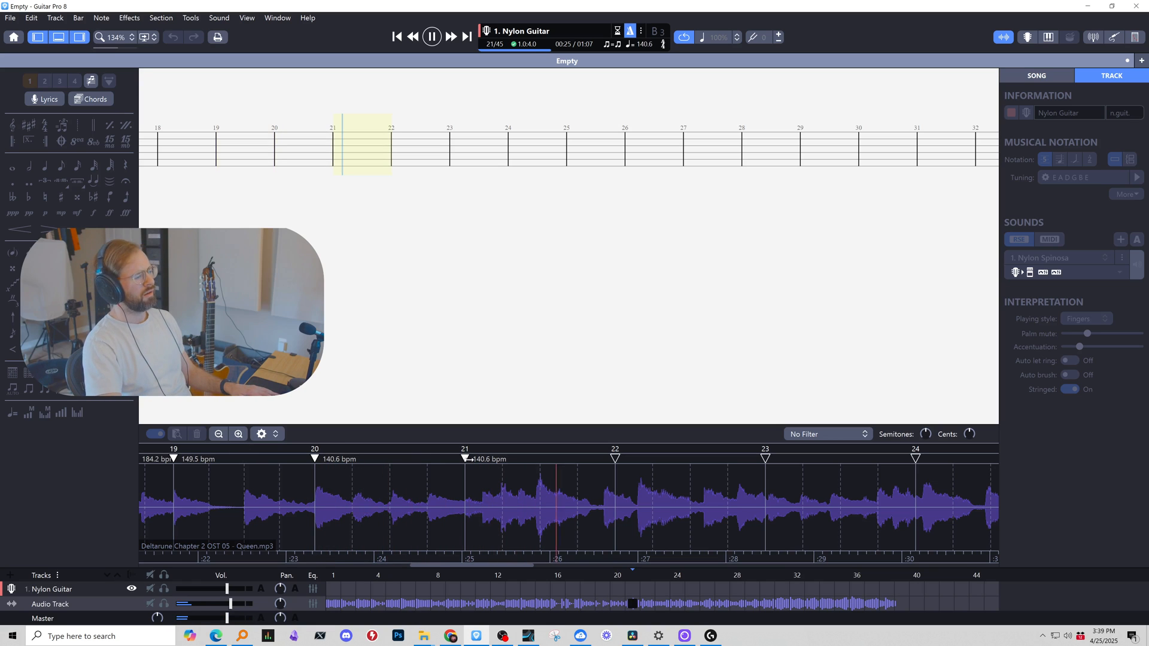
{"action": "key", "text": "space"}
{"action": "left_click", "coordinate": [318, 447]}
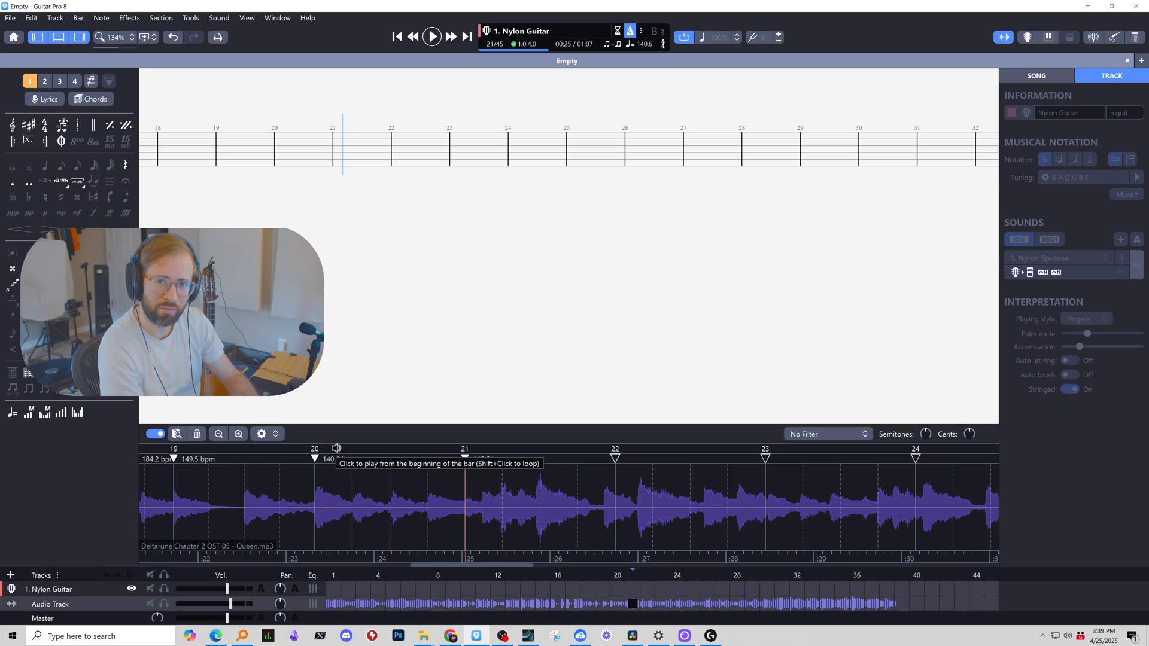
{"action": "left_click", "coordinate": [337, 448]}
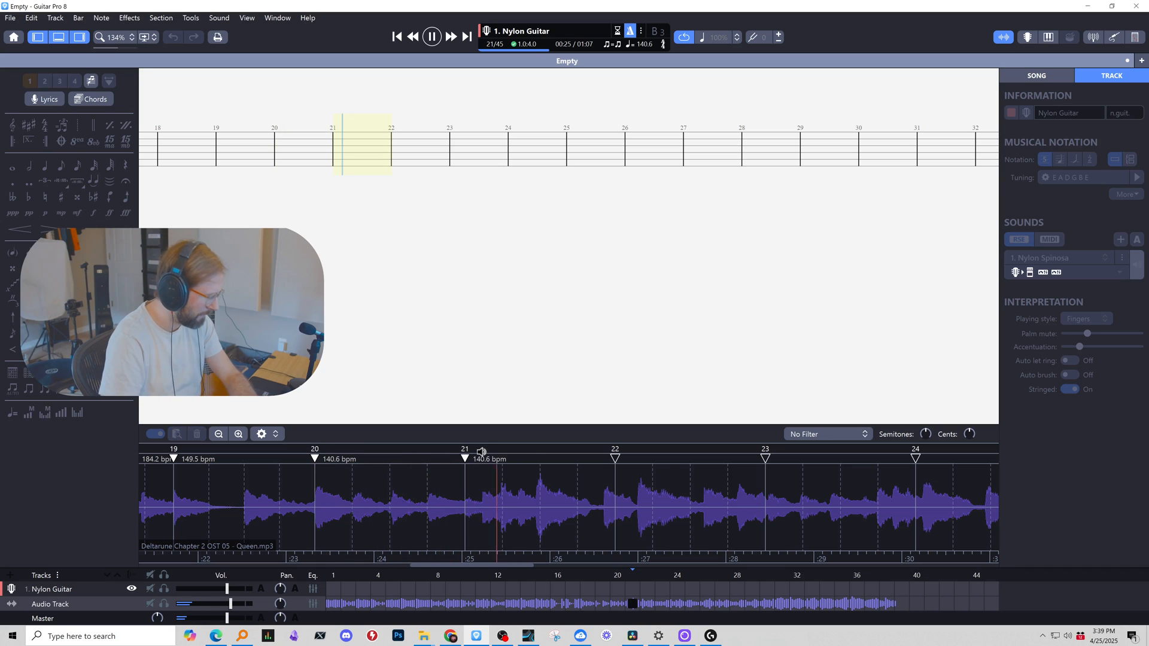
{"action": "key", "text": "space"}
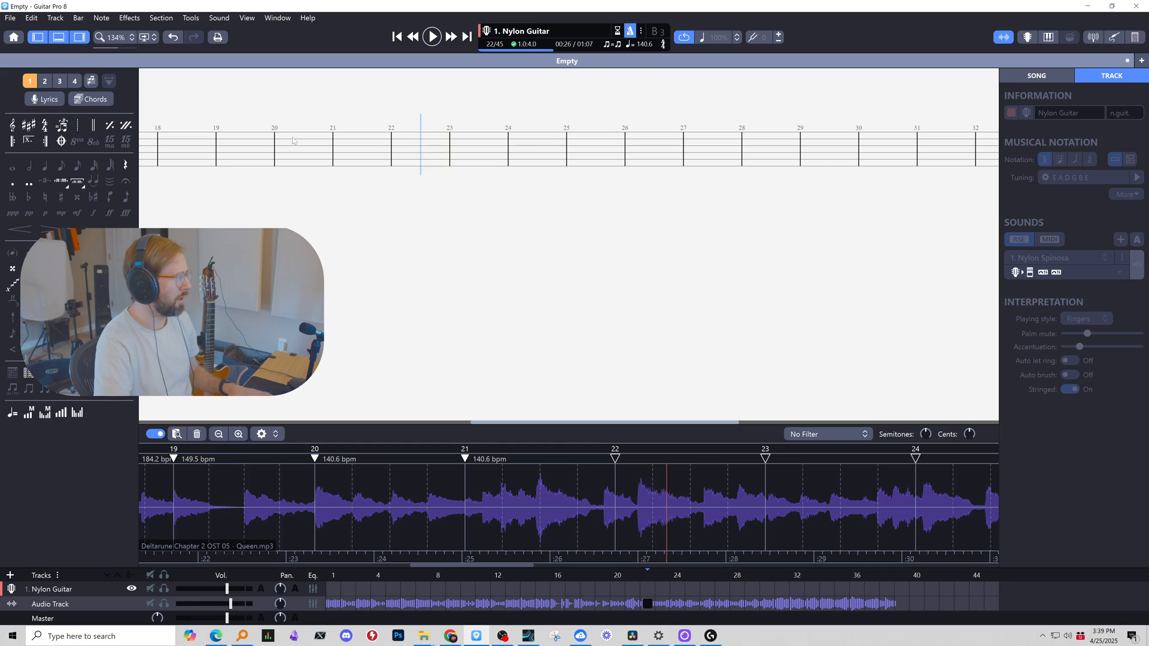
Change the time signature to 3/4 from bar 20 onward.
{"action": "left_click", "coordinate": [45, 127]}
{"action": "left_click", "coordinate": [541, 252]}
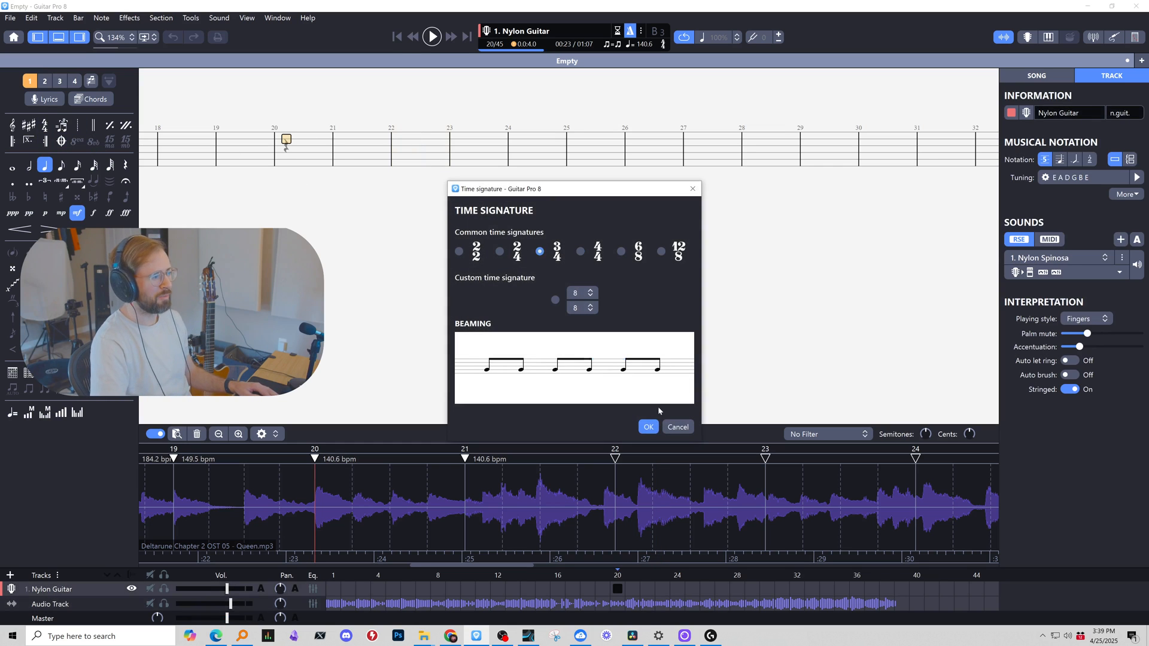
{"action": "left_click", "coordinate": [649, 428]}
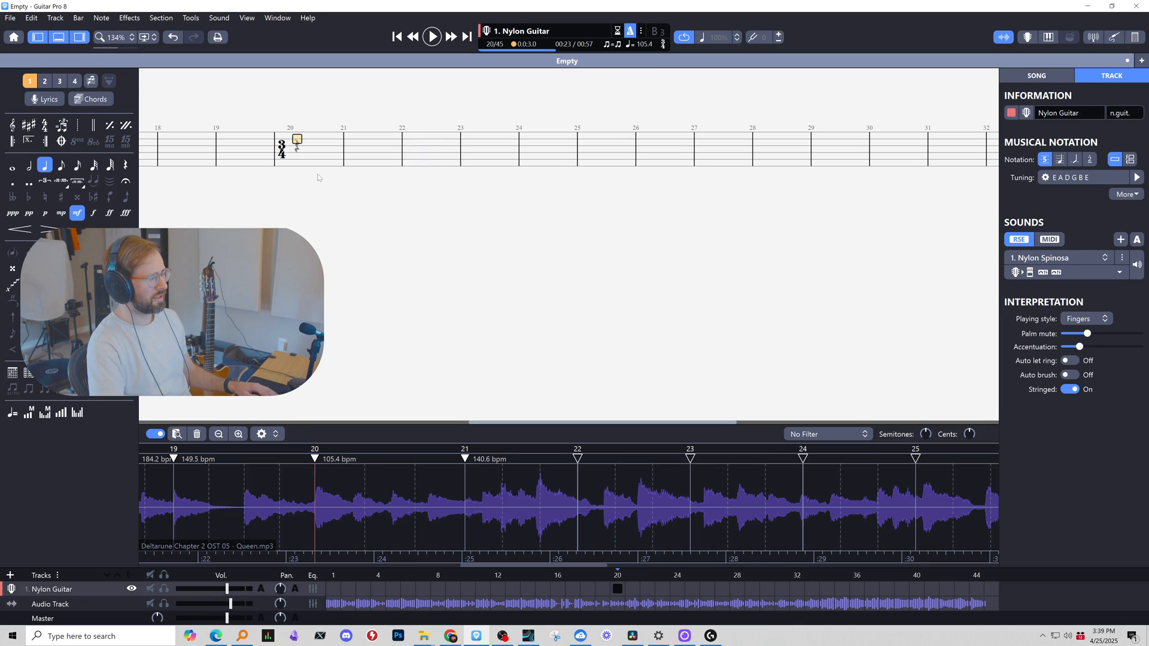
Play from bar 20, move the bar 21 sync point earlier to bring bar 20 to 140.0 bpm, and replay.
{"action": "left_click", "coordinate": [299, 153]}
{"action": "left_click", "coordinate": [228, 146]}
{"action": "left_click", "coordinate": [297, 133]}
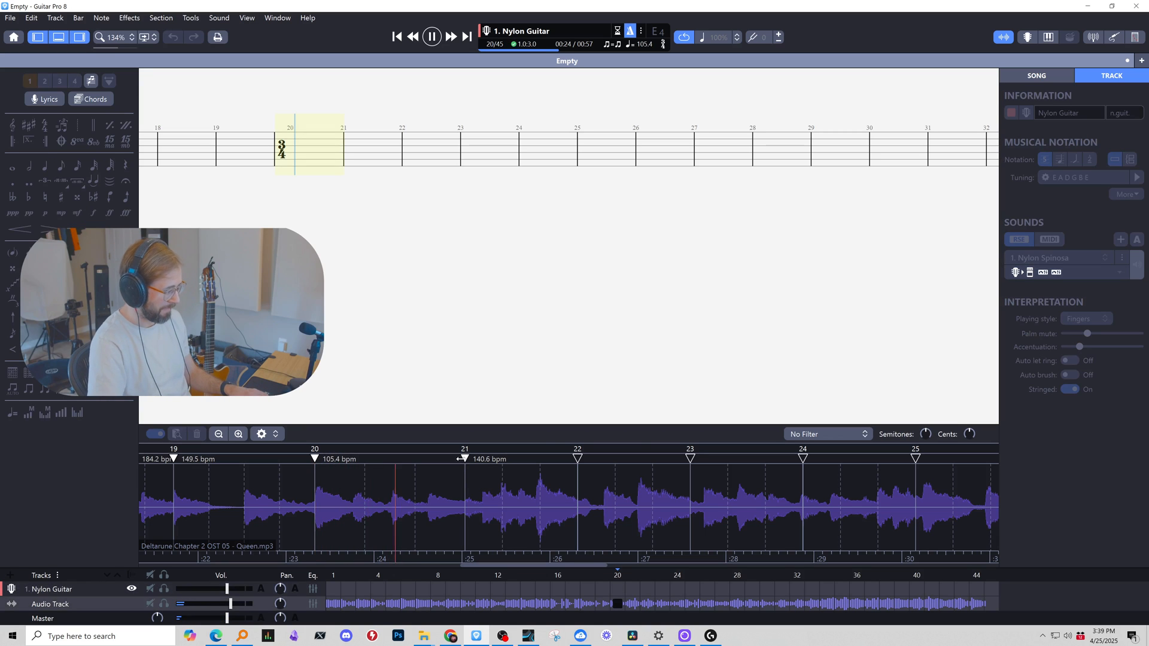
{"action": "left_click_drag", "start_coordinate": [465, 459], "coordinate": [427, 459]}
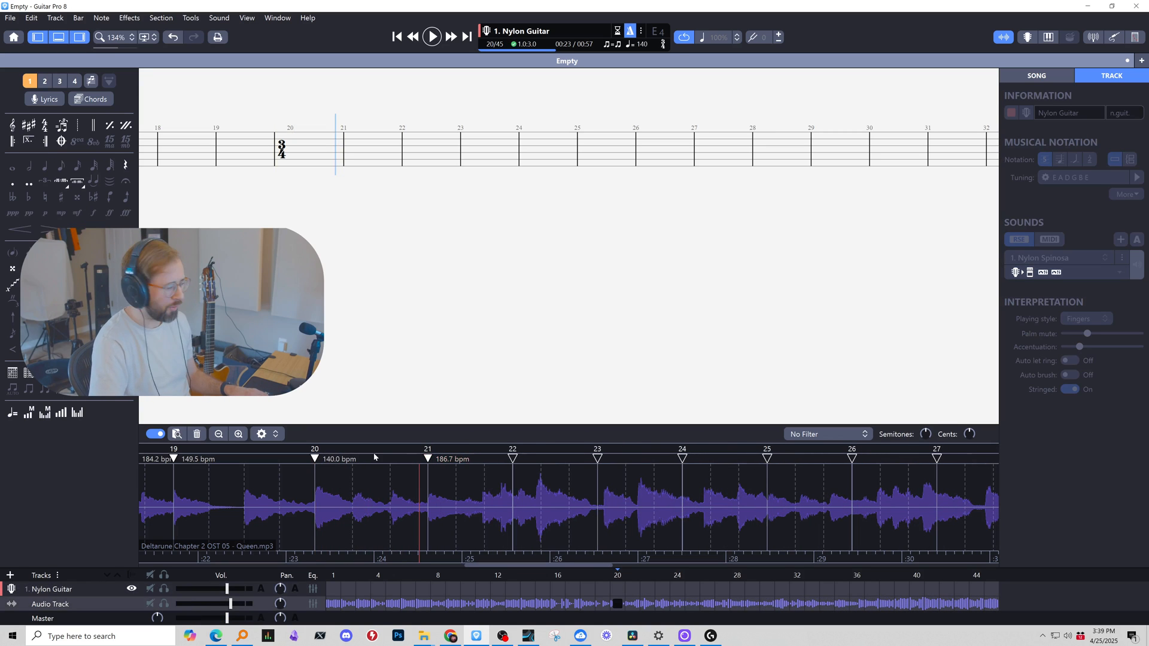
{"action": "key", "text": "space"}
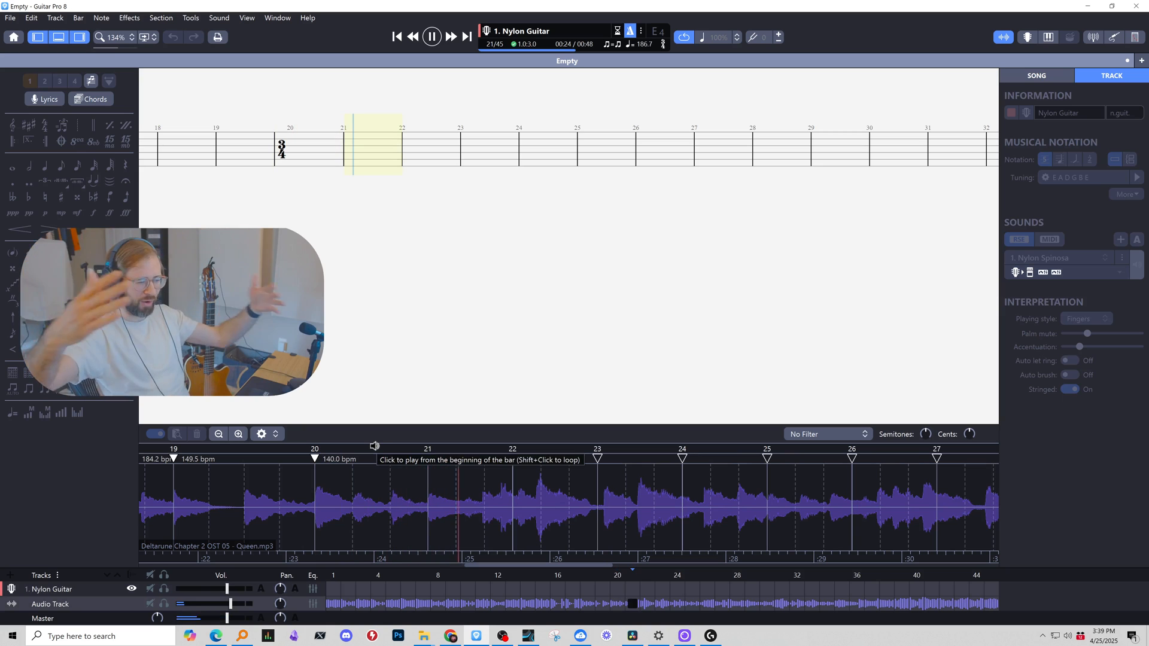
{"action": "key", "text": "space"}
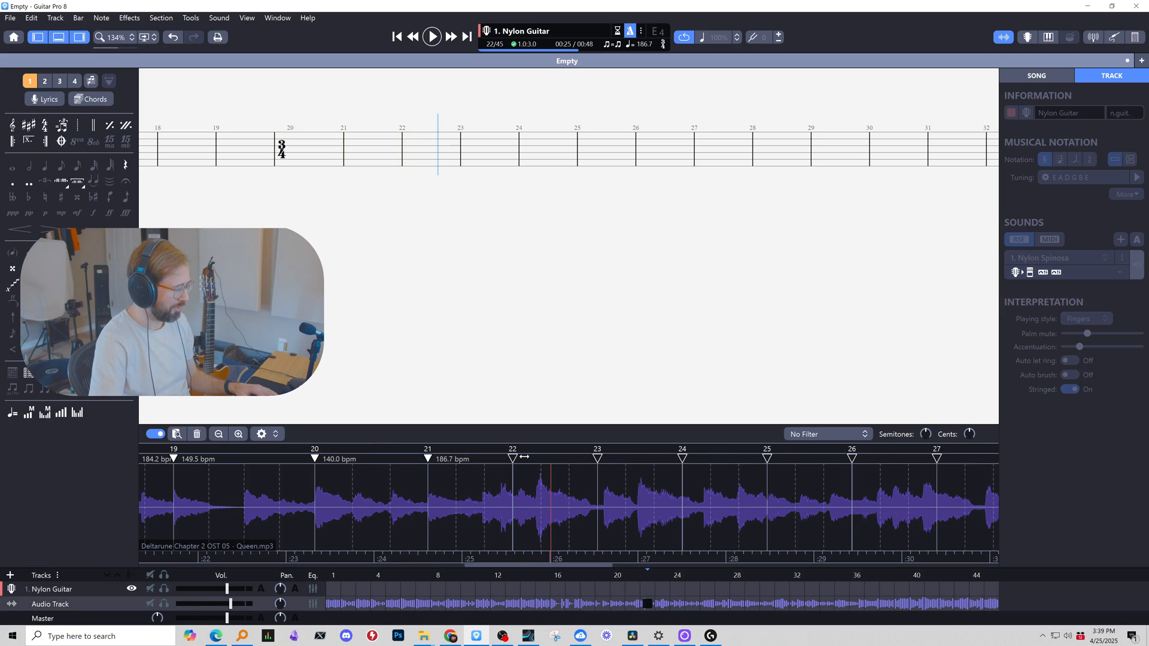
Move the bar 22 sync point later and bar 23's earlier, giving bar 21 143.0 bpm and bar 22 158.4 bpm, and replay them.
{"action": "left_click_drag", "start_coordinate": [524, 457], "coordinate": [549, 457]}
{"action": "left_click", "coordinate": [441, 448]}
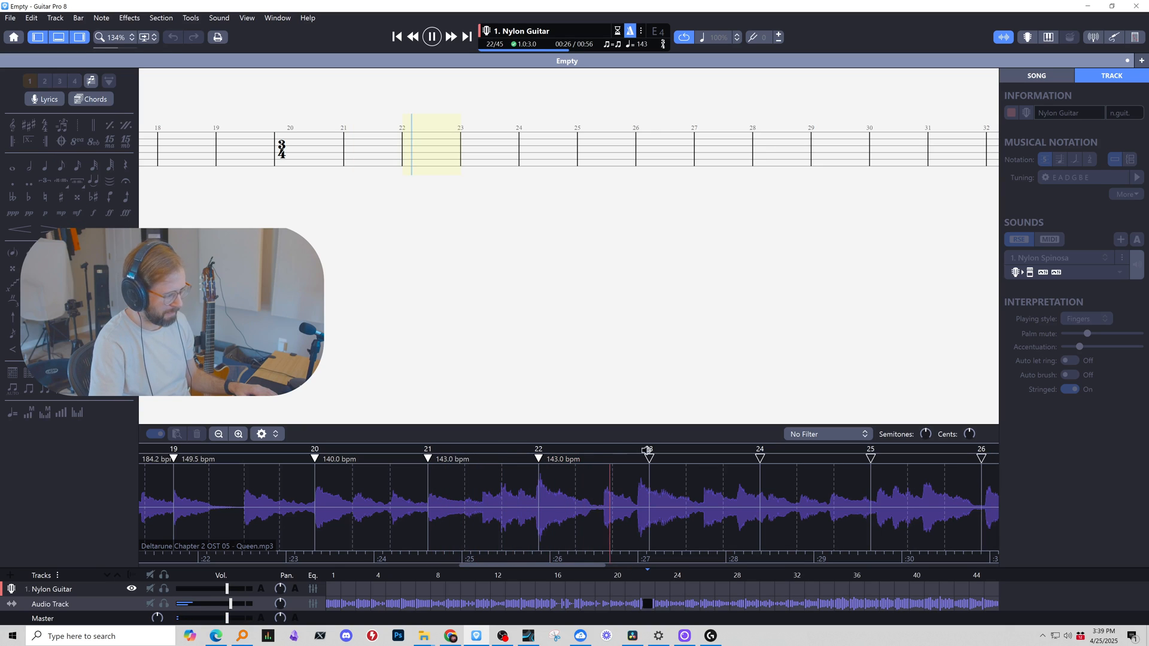
{"action": "left_click_drag", "start_coordinate": [649, 459], "coordinate": [639, 457]}
{"action": "left_click", "coordinate": [625, 448]}
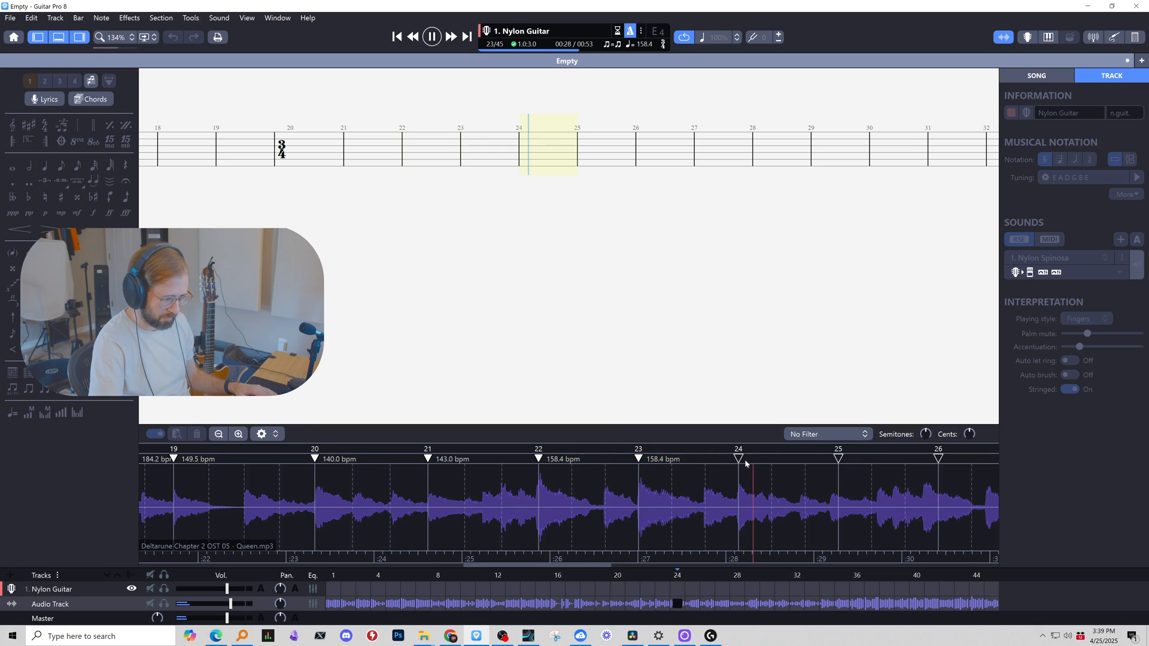
{"action": "key", "text": "space"}
Save the score to the Desktop as "Deltarune - Queen".
{"action": "left_click_drag", "start_coordinate": [531, 564], "coordinate": [599, 563]}
{"action": "key", "text": "ctrl+s"}
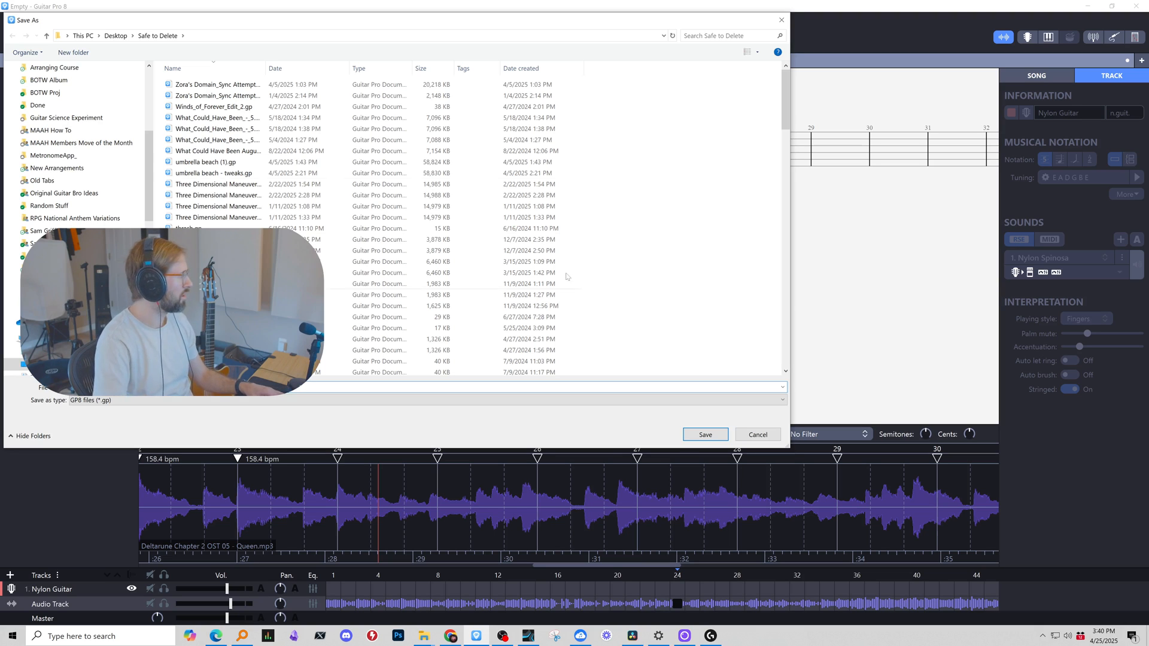
{"action": "scroll", "coordinate": [137, 86], "scroll_direction": "up", "scroll_amount": 10}
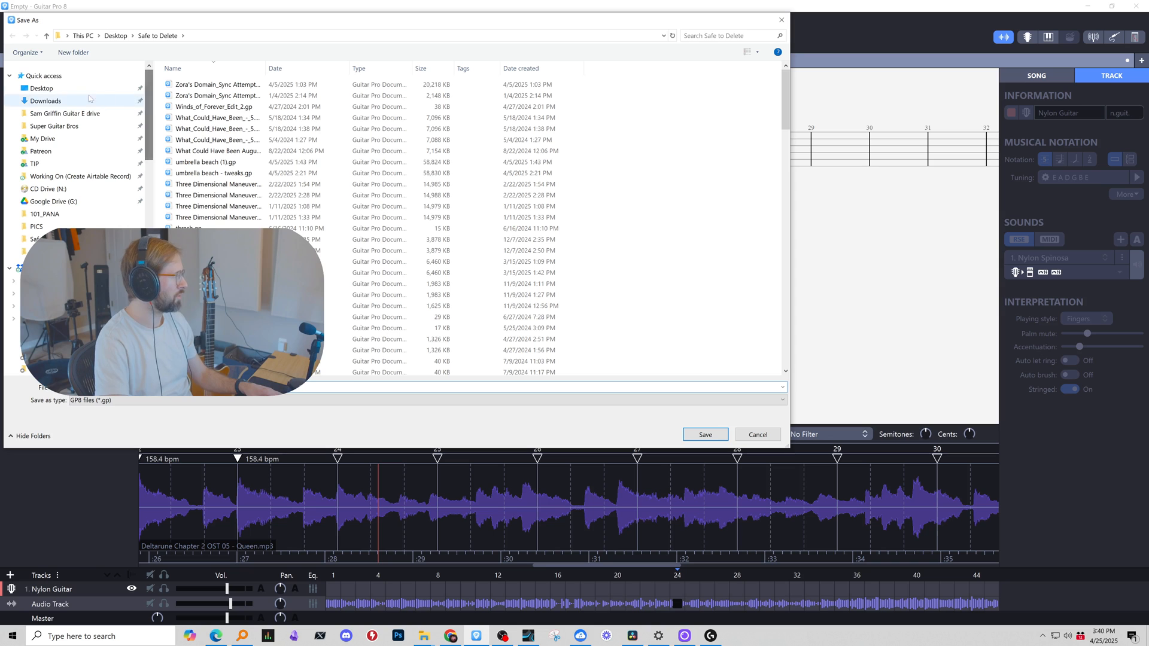
{"action": "left_click", "coordinate": [59, 88]}
{"action": "left_click", "coordinate": [706, 434]}
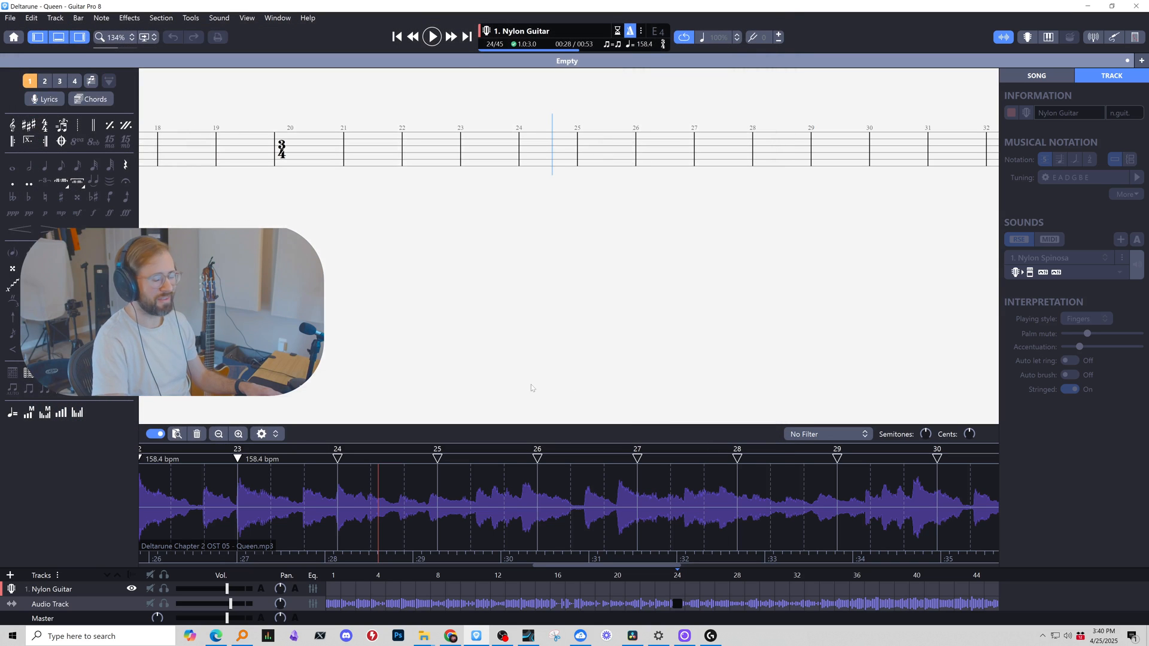
Play from bar 20, move the bar 25 sync point slightly earlier and fix bar 24's, giving bar 24 168.5 bpm.
{"action": "left_click", "coordinate": [303, 149]}
{"action": "key", "text": "space"}
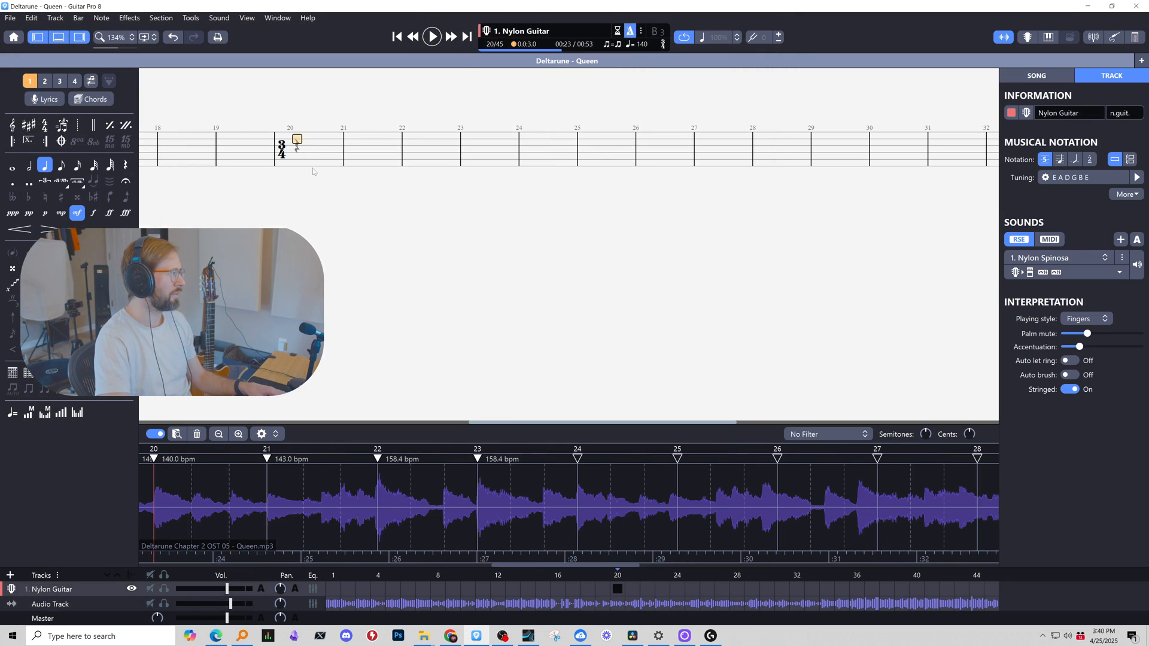
{"action": "key", "text": "space"}
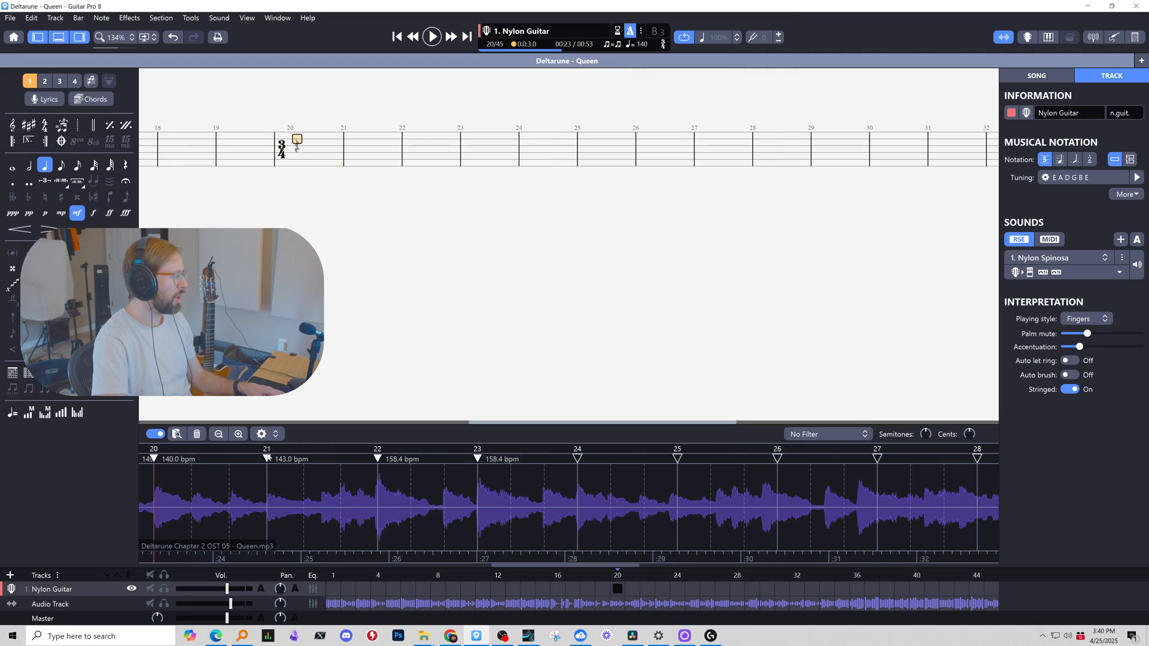
{"action": "left_click", "coordinate": [307, 146]}
{"action": "key", "text": "space"}
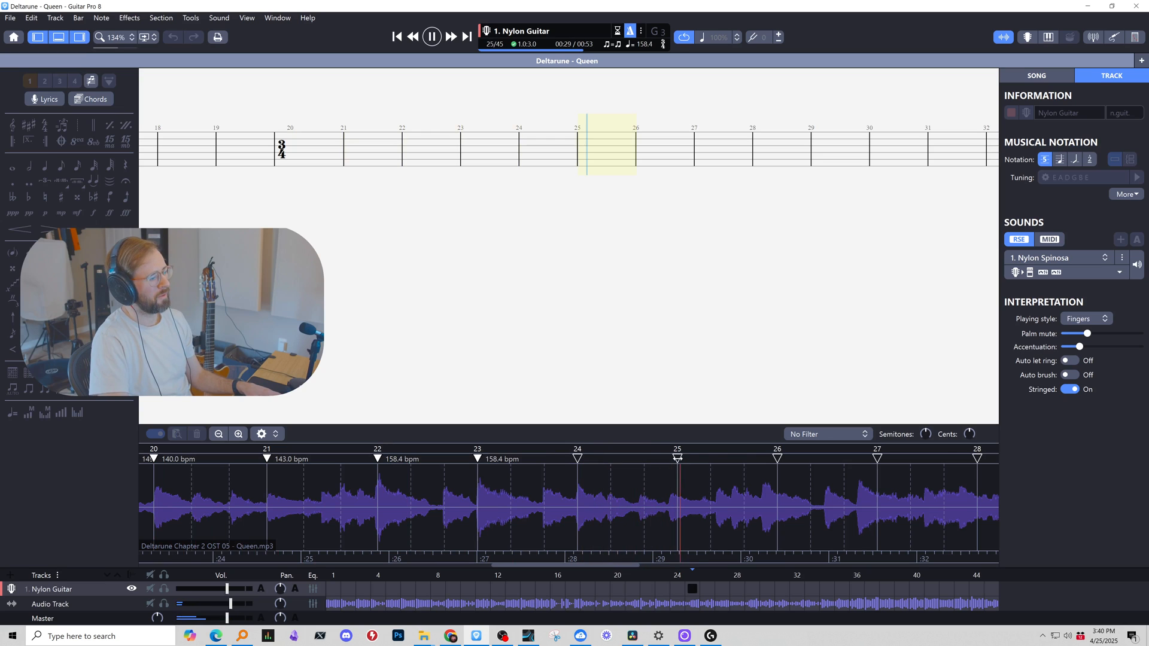
{"action": "left_click_drag", "start_coordinate": [677, 459], "coordinate": [672, 460]}
{"action": "key", "text": "Left"}
{"action": "key", "text": "space"}
{"action": "left_click_drag", "start_coordinate": [575, 460], "coordinate": [578, 460]}
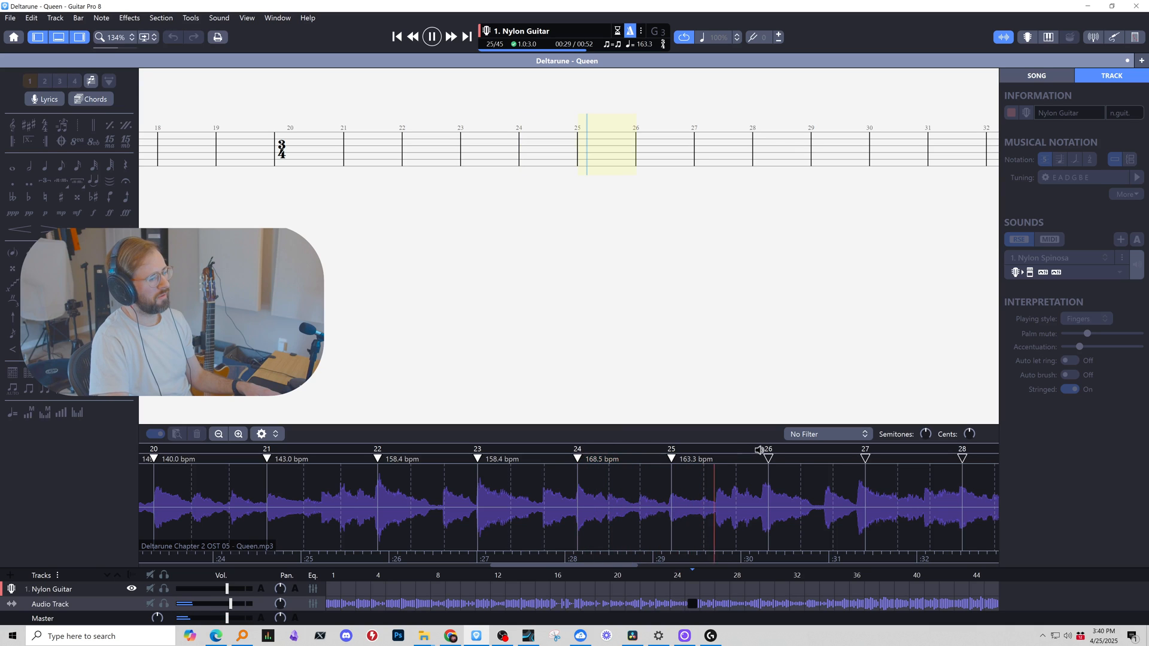
Move the bar 26 sync point earlier and bar 27's slightly later, giving bar 25 172.9 bpm and bar 26 165.4 bpm.
{"action": "left_click_drag", "start_coordinate": [772, 458], "coordinate": [764, 458]}
{"action": "key", "text": "space"}
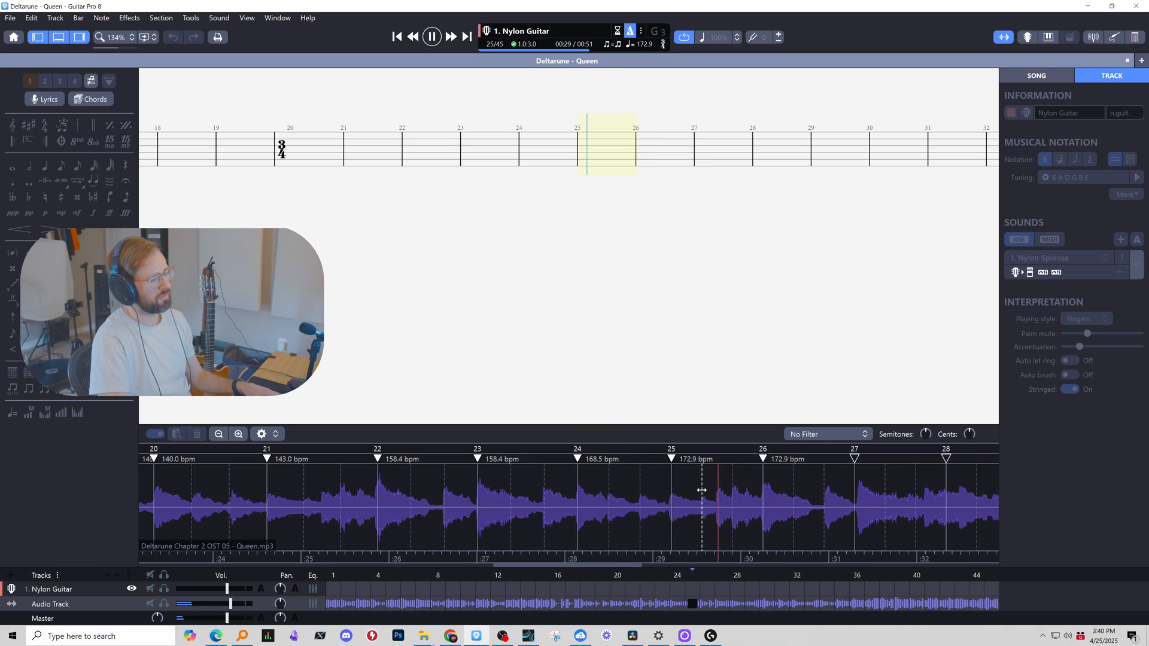
{"action": "key", "text": "space"}
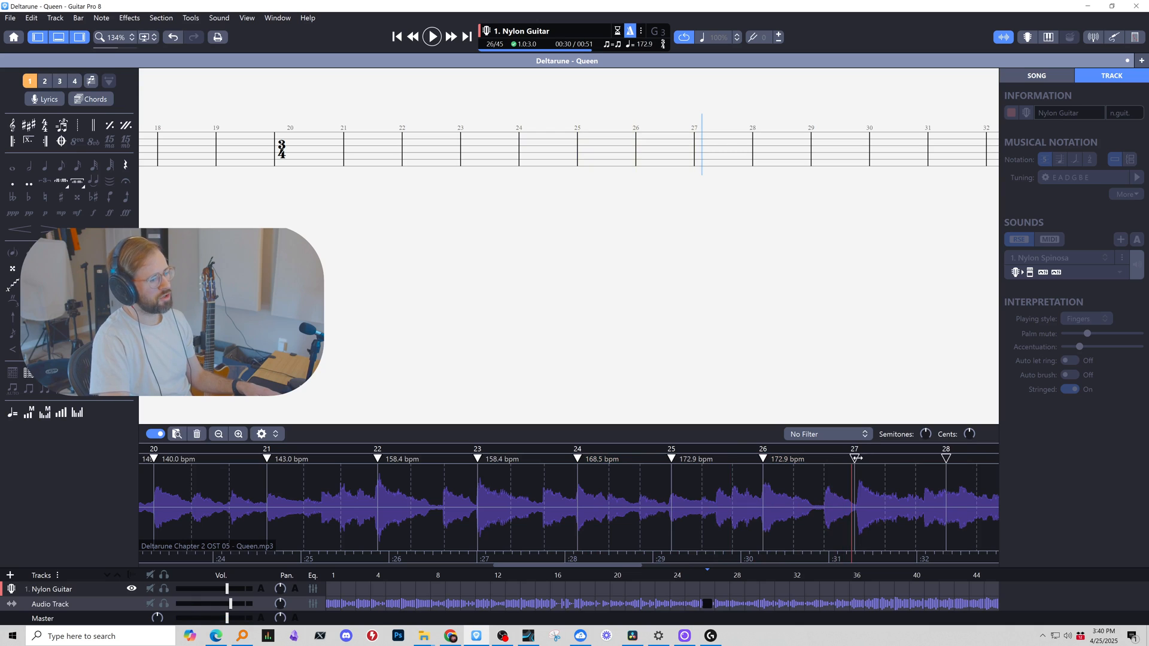
{"action": "left_click_drag", "start_coordinate": [854, 458], "coordinate": [858, 459]}
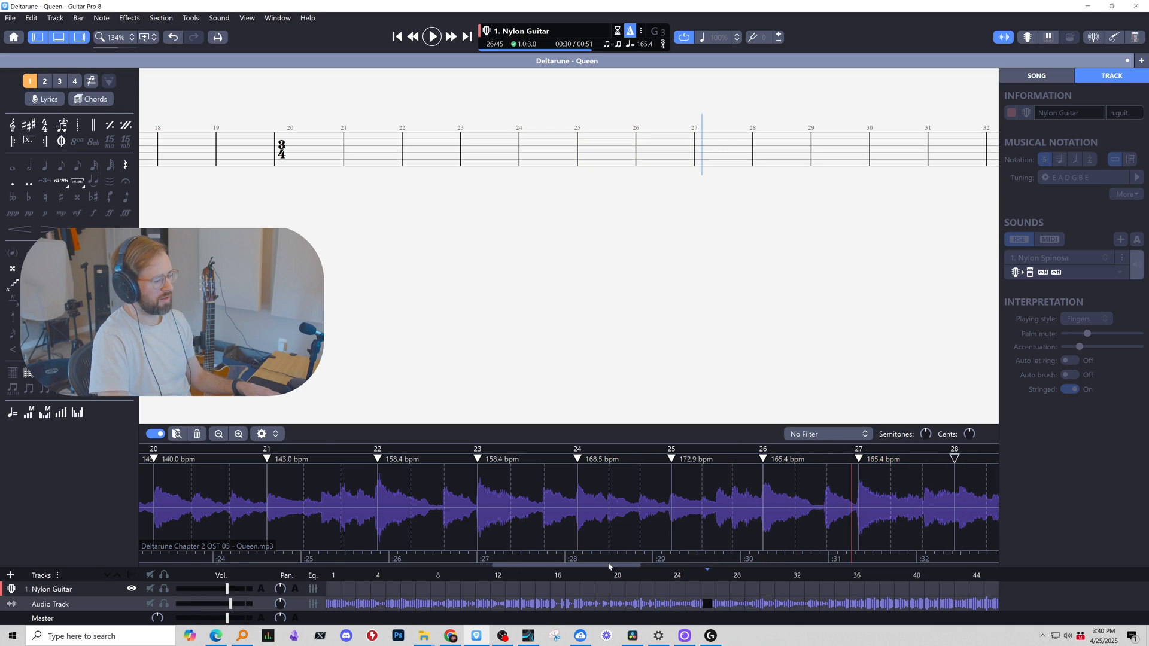
Move the bar 28 sync point slightly later and bar 30's earlier, giving bar 27 159.4 bpm and bar 28 161.3 bpm, and replay bar 29.
{"action": "left_click_drag", "start_coordinate": [609, 566], "coordinate": [701, 563]}
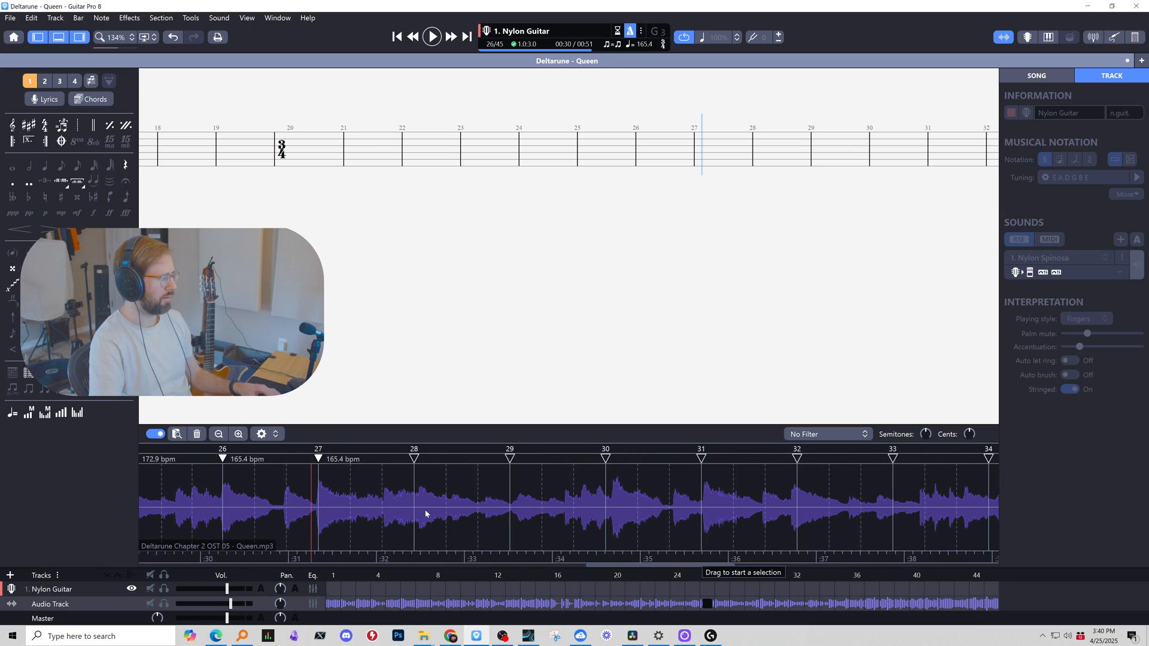
{"action": "key", "text": "space"}
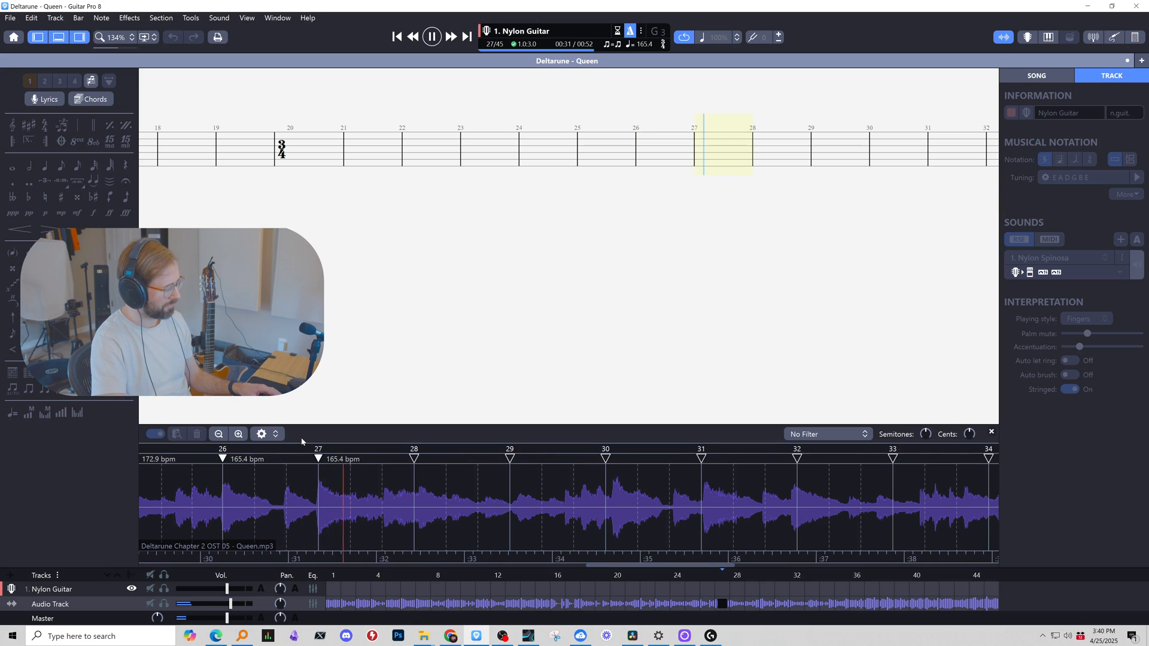
{"action": "left_click_drag", "start_coordinate": [407, 449], "coordinate": [410, 449]}
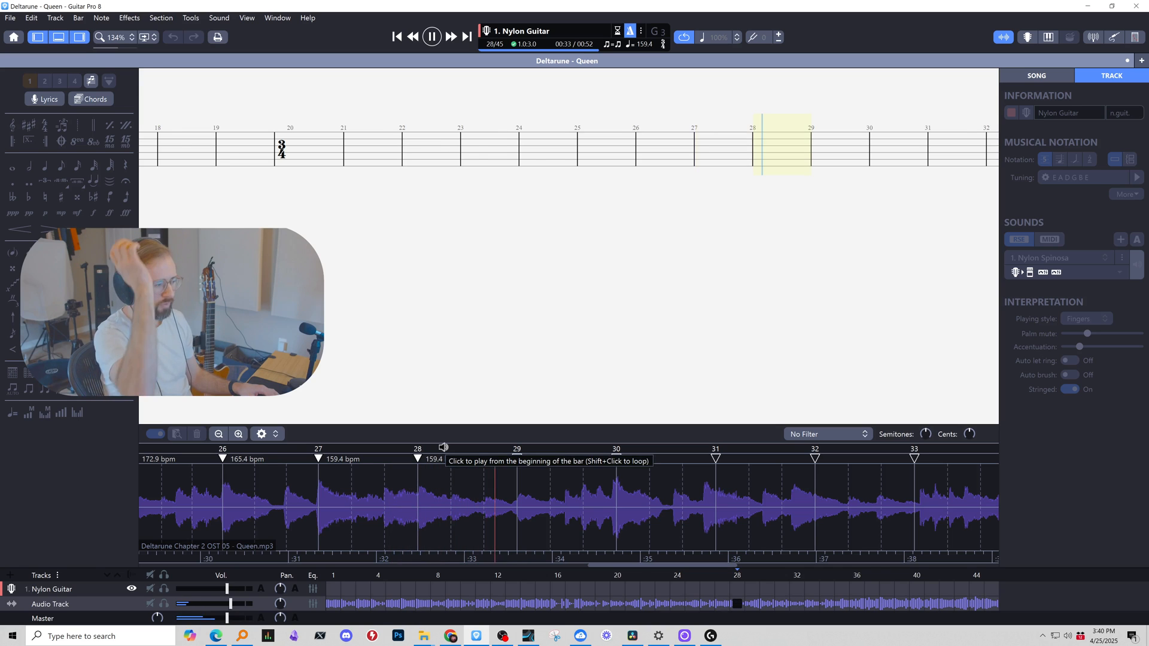
{"action": "left_click_drag", "start_coordinate": [617, 458], "coordinate": [614, 459]}
{"action": "left_click", "coordinate": [533, 448]}
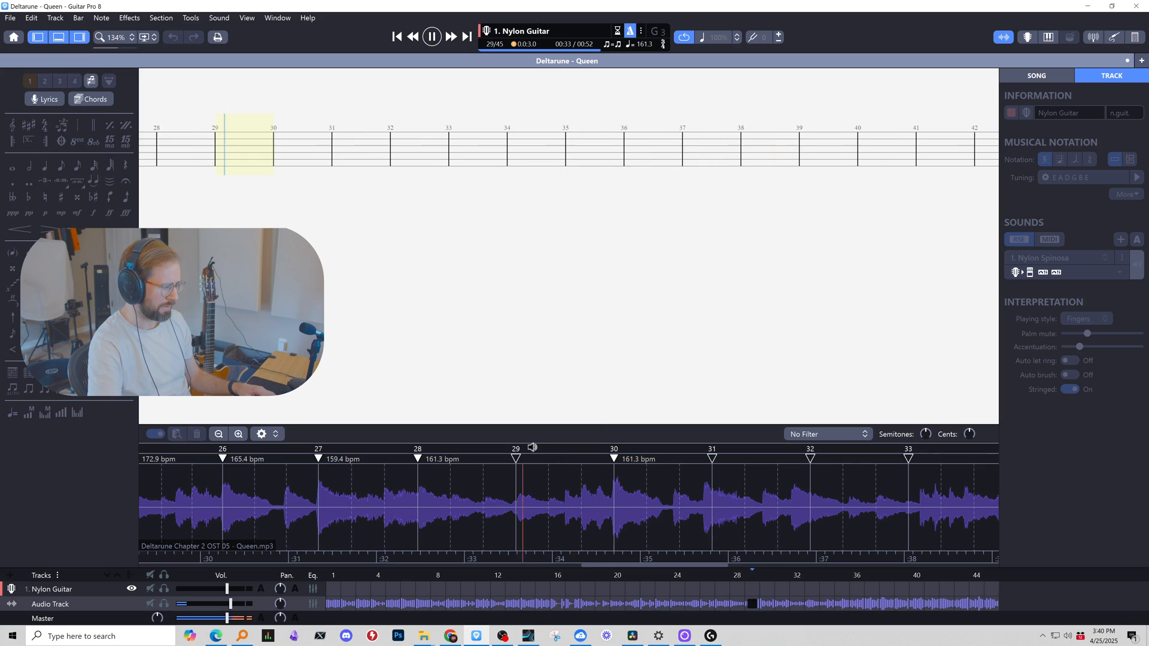
Move the bar 31 and bar 33 sync points earlier, bringing bar 30 to 176.4 bpm and bar 31 to 182.5 bpm.
{"action": "left_click_drag", "start_coordinate": [712, 459], "coordinate": [704, 459]}
{"action": "left_click", "coordinate": [670, 451]}
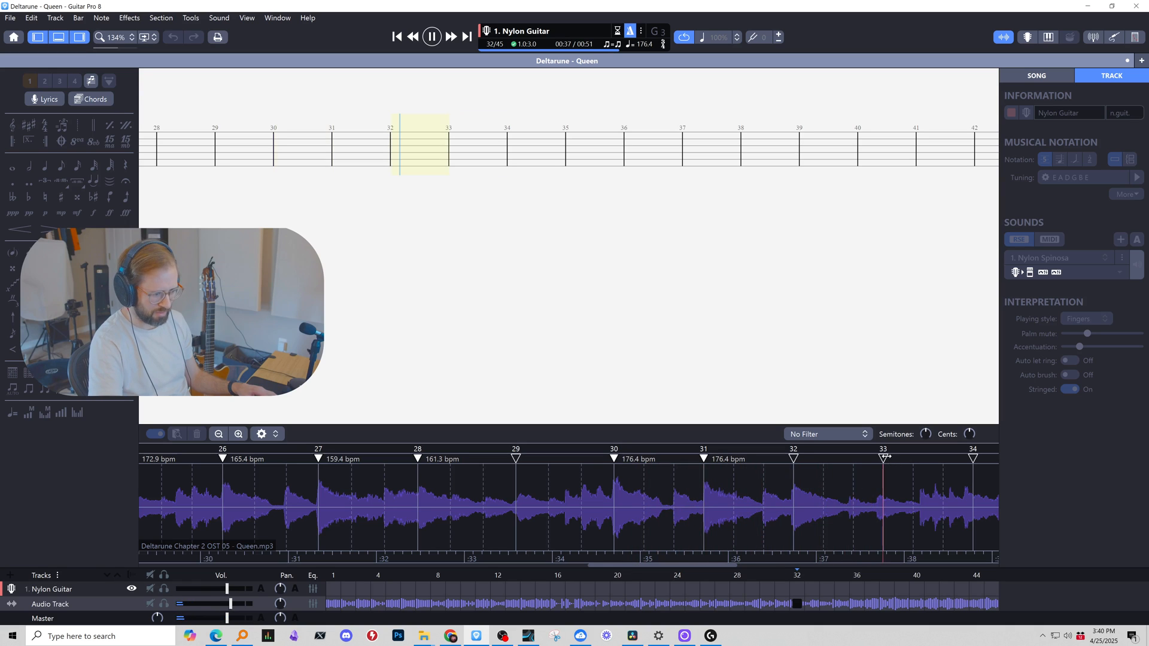
{"action": "left_click_drag", "start_coordinate": [883, 458], "coordinate": [878, 450]}
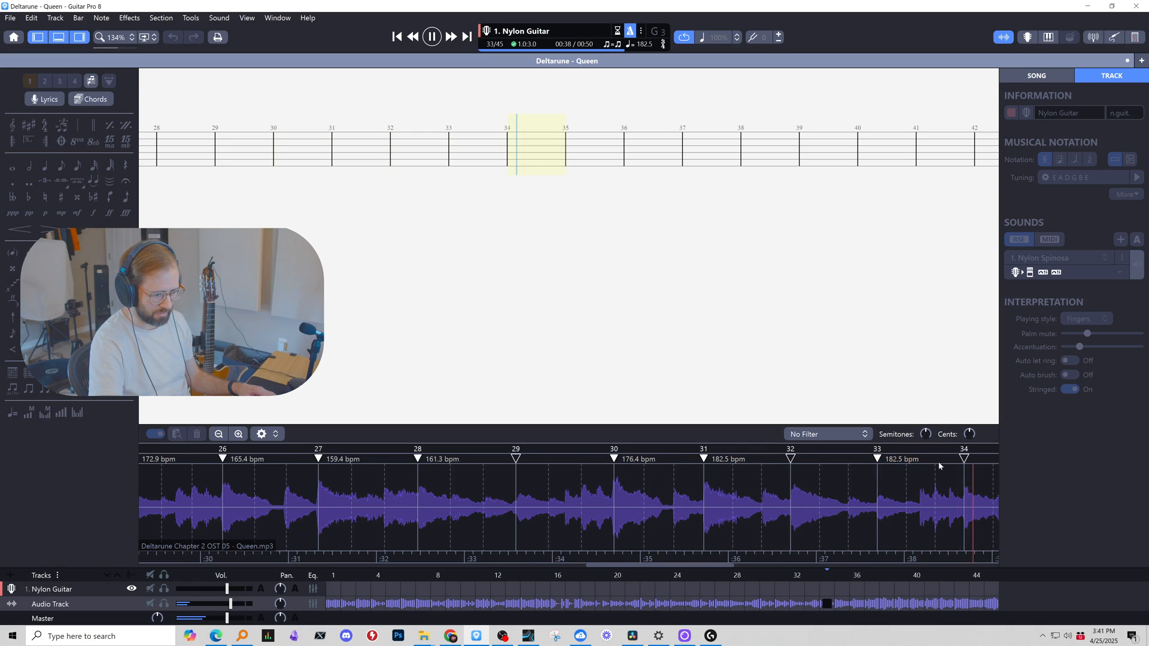
Move the bar 35 and bar 36 sync points later, giving bar 34 180.6 bpm and bar 35 143.8 bpm.
{"action": "key", "text": "space"}
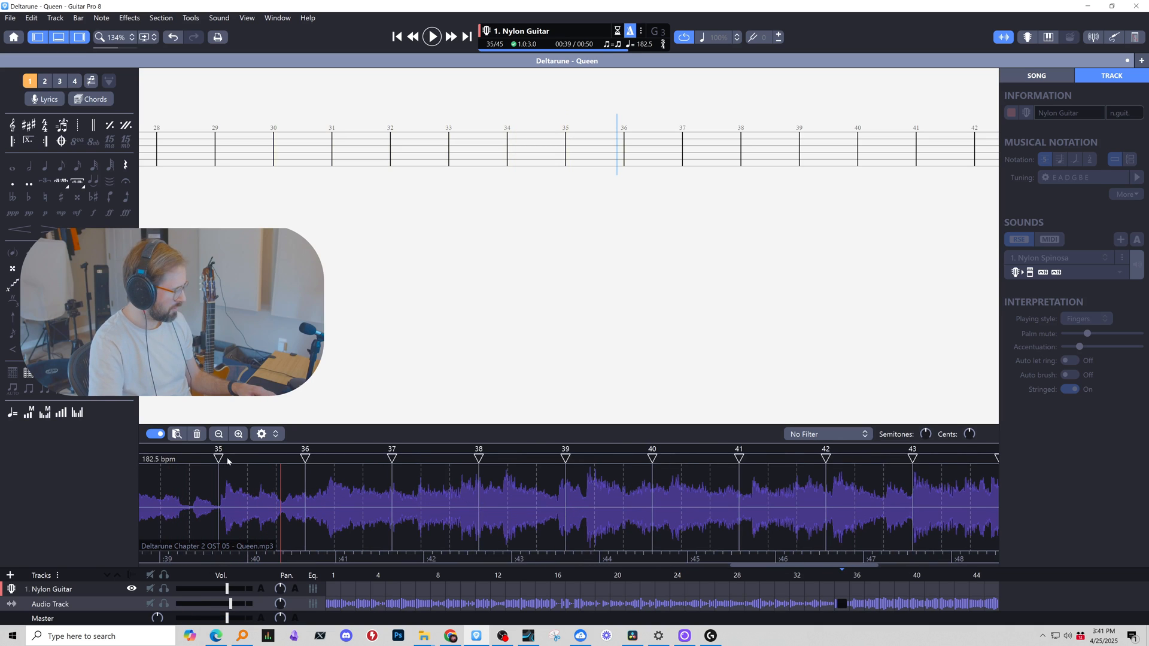
{"action": "left_click_drag", "start_coordinate": [216, 459], "coordinate": [226, 450]}
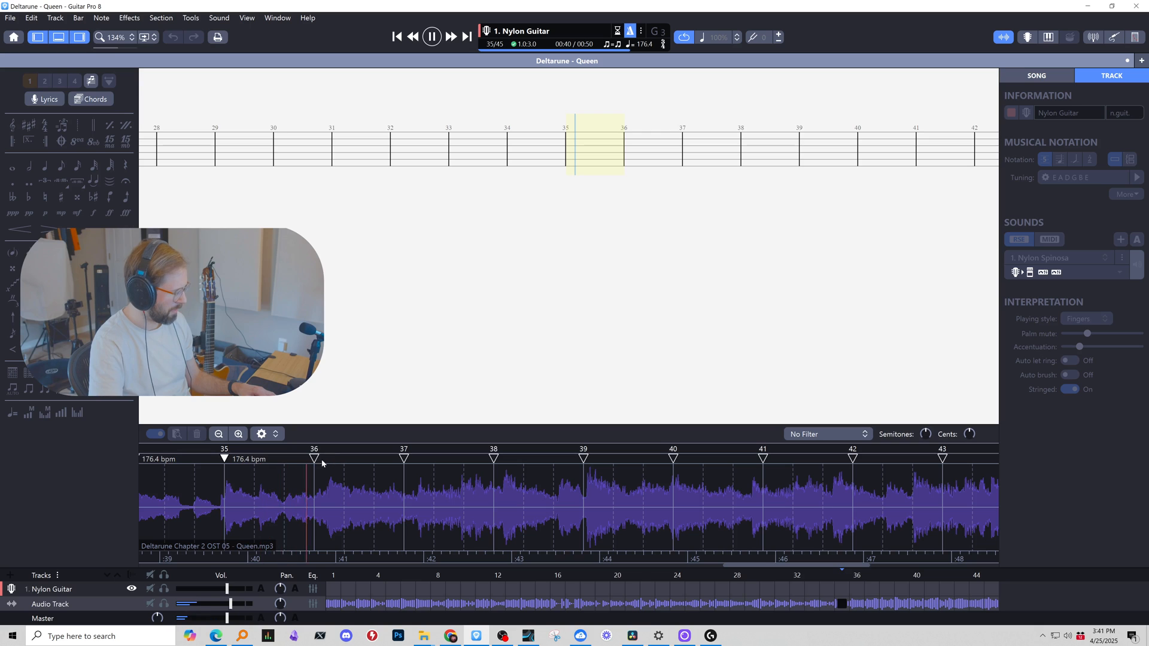
{"action": "left_click_drag", "start_coordinate": [322, 463], "coordinate": [330, 460]}
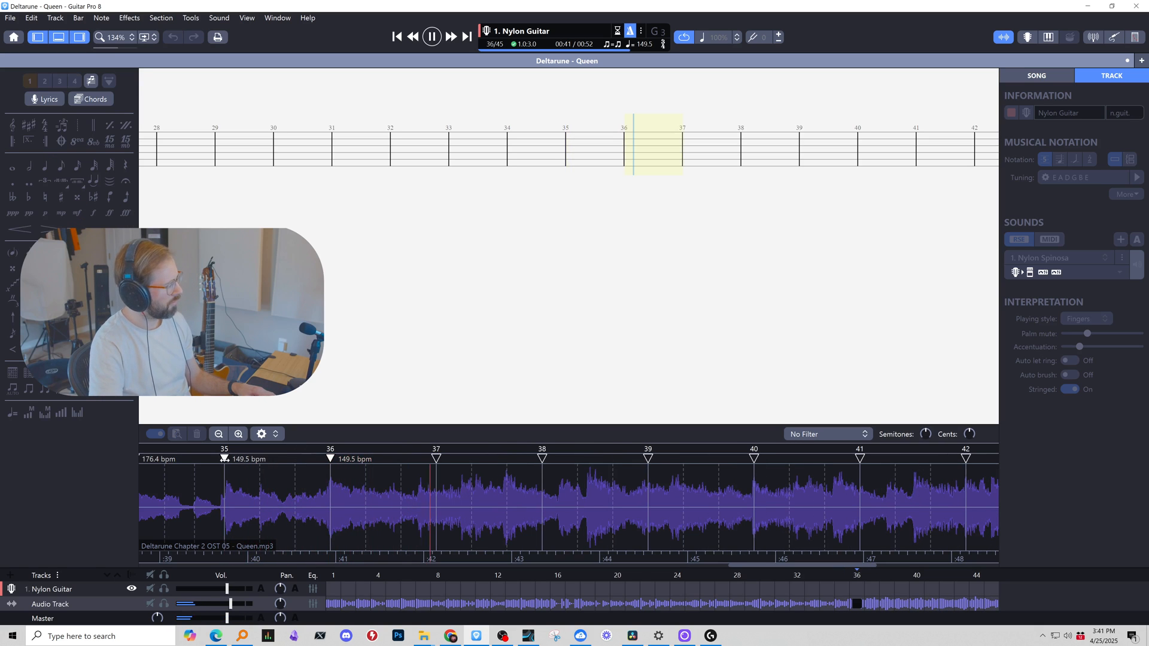
{"action": "left_click_drag", "start_coordinate": [224, 458], "coordinate": [220, 459]}
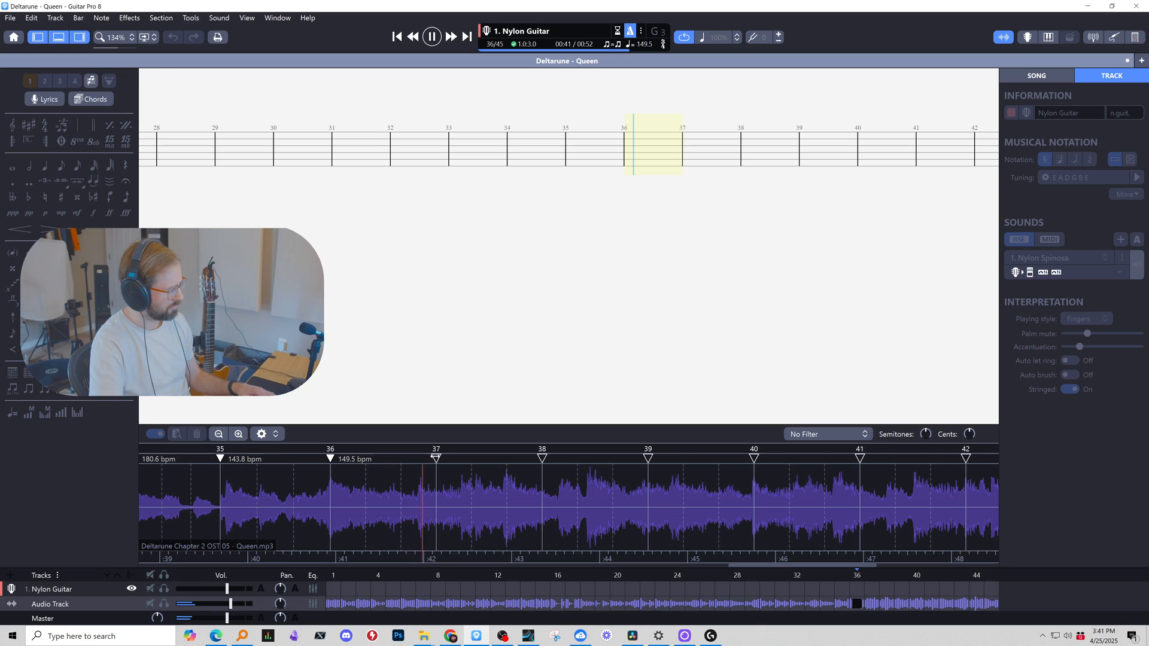
Try the bar 37 sync point slightly later, giving bar 36 139.3 bpm, and check it around bars 36 and 37.
{"action": "left_click_drag", "start_coordinate": [436, 458], "coordinate": [443, 459]}
{"action": "left_click", "coordinate": [438, 508]}
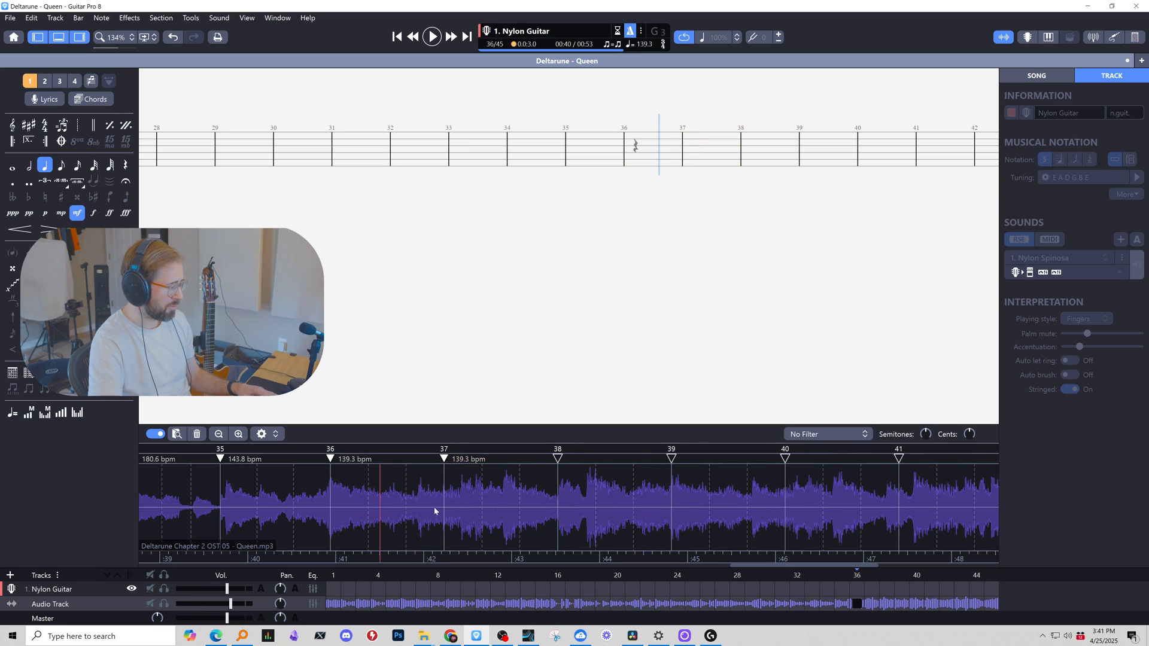
{"action": "left_click", "coordinate": [480, 526]}
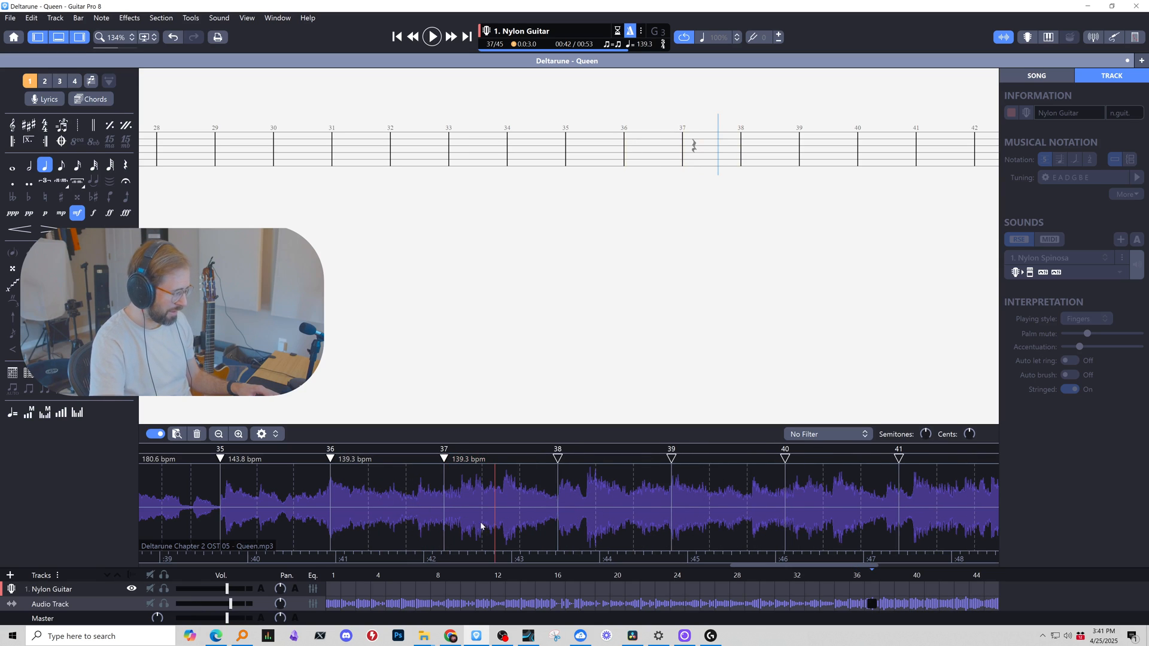
{"action": "left_click", "coordinate": [338, 448]}
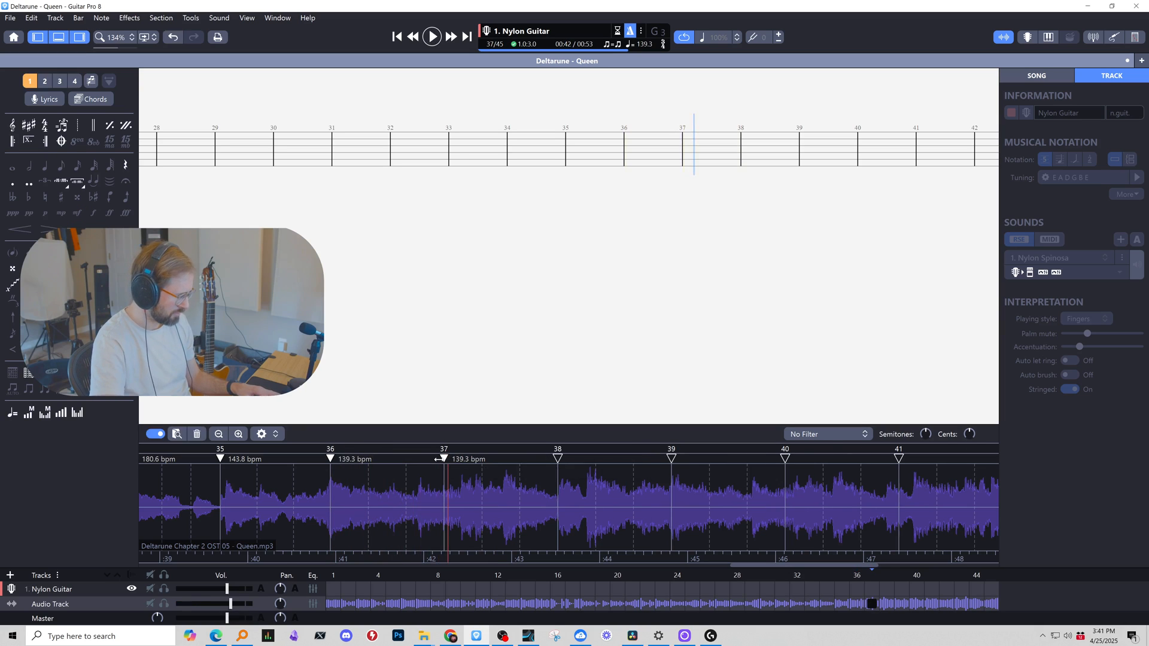
Move the bar 37 sync point earlier, giving bar 36 182.5 bpm, and replay from bar 36.
{"action": "left_click_drag", "start_coordinate": [443, 458], "coordinate": [417, 458]}
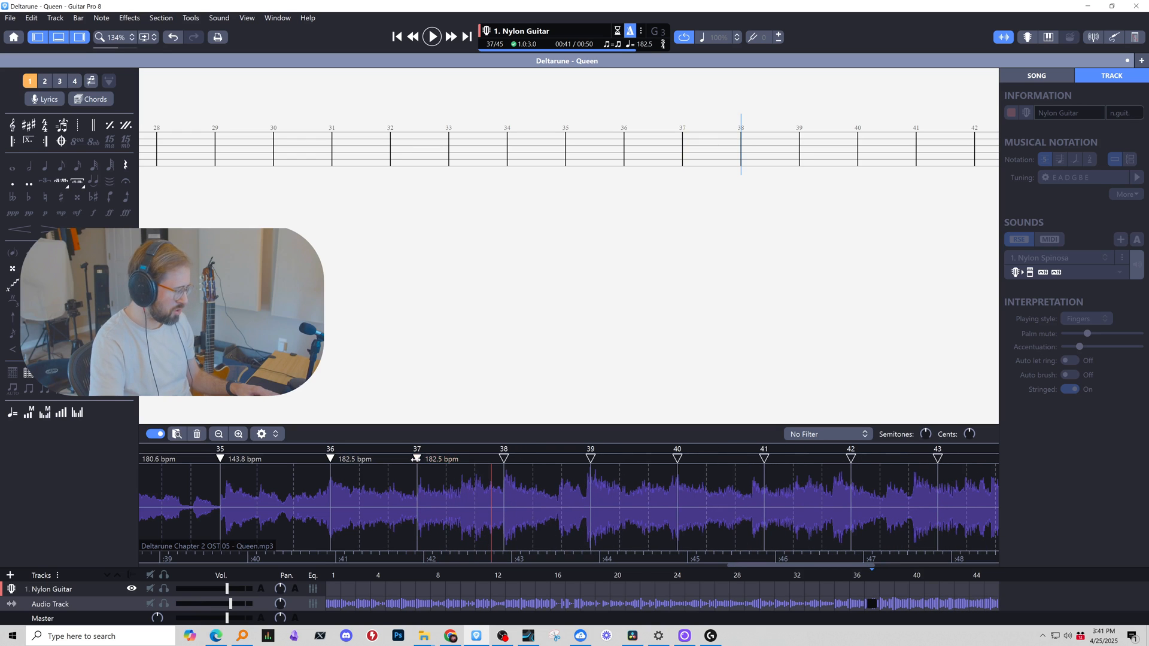
{"action": "left_click", "coordinate": [420, 450]}
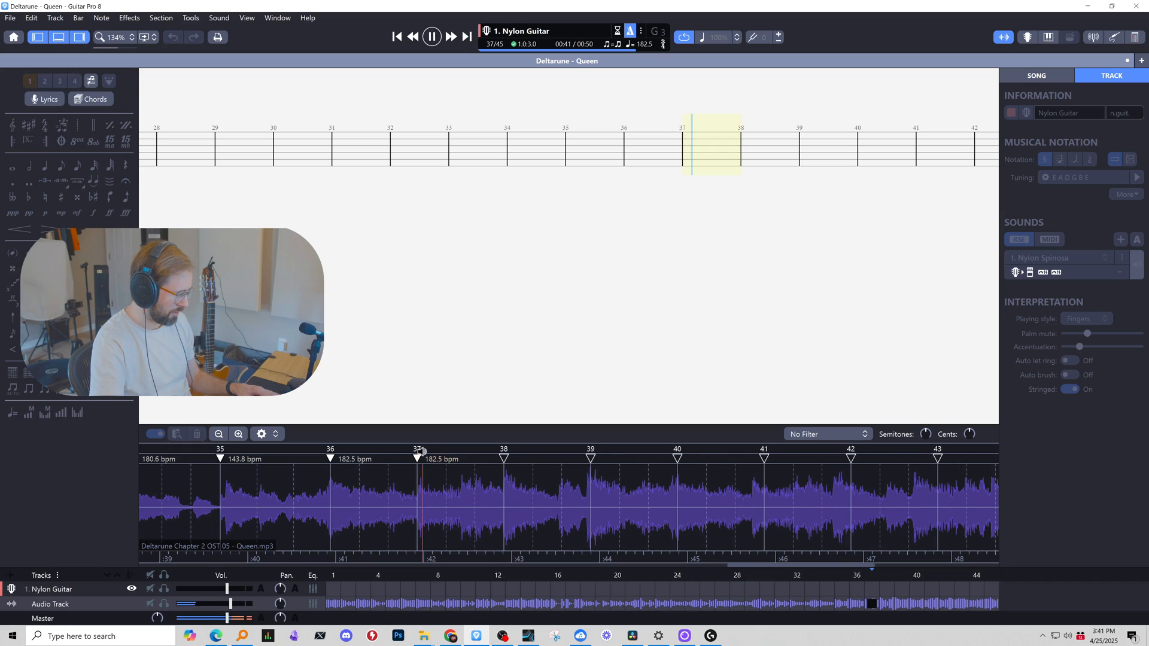
{"action": "key", "text": "space"}
{"action": "left_click", "coordinate": [357, 450]}
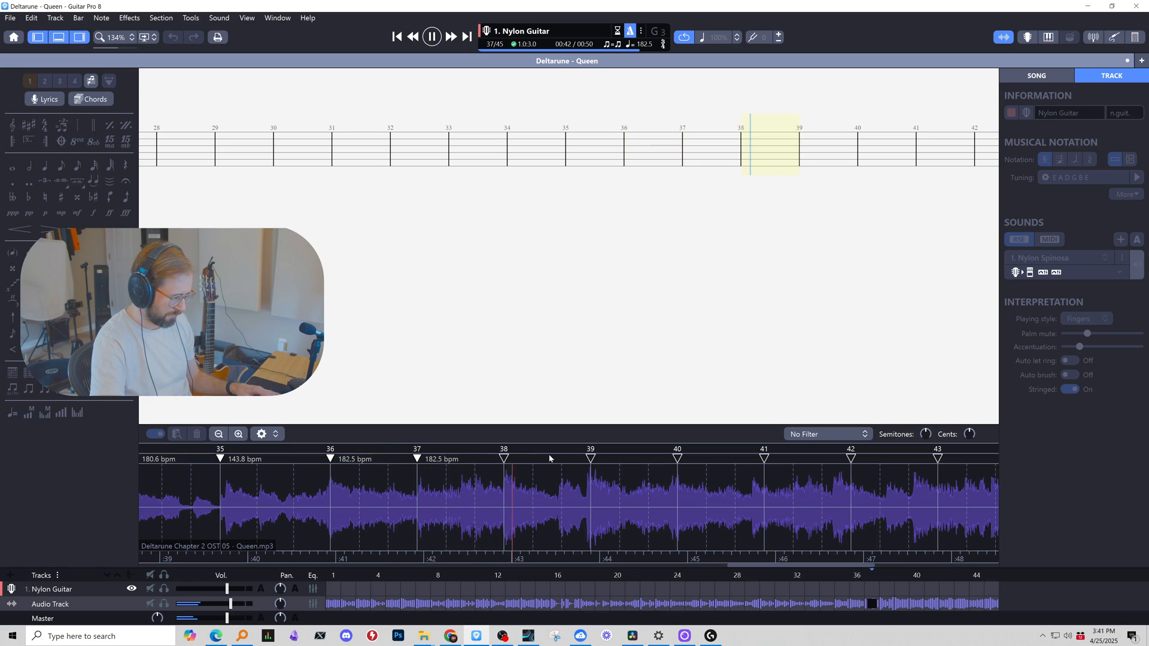
Move the bar 39, 41 and 42 sync points slightly earlier, giving bar 37 185.7 bpm, bar 39 191.7 bpm and bar 41 194.6 bpm.
{"action": "left_click_drag", "start_coordinate": [591, 458], "coordinate": [587, 458]}
{"action": "key", "text": "space"}
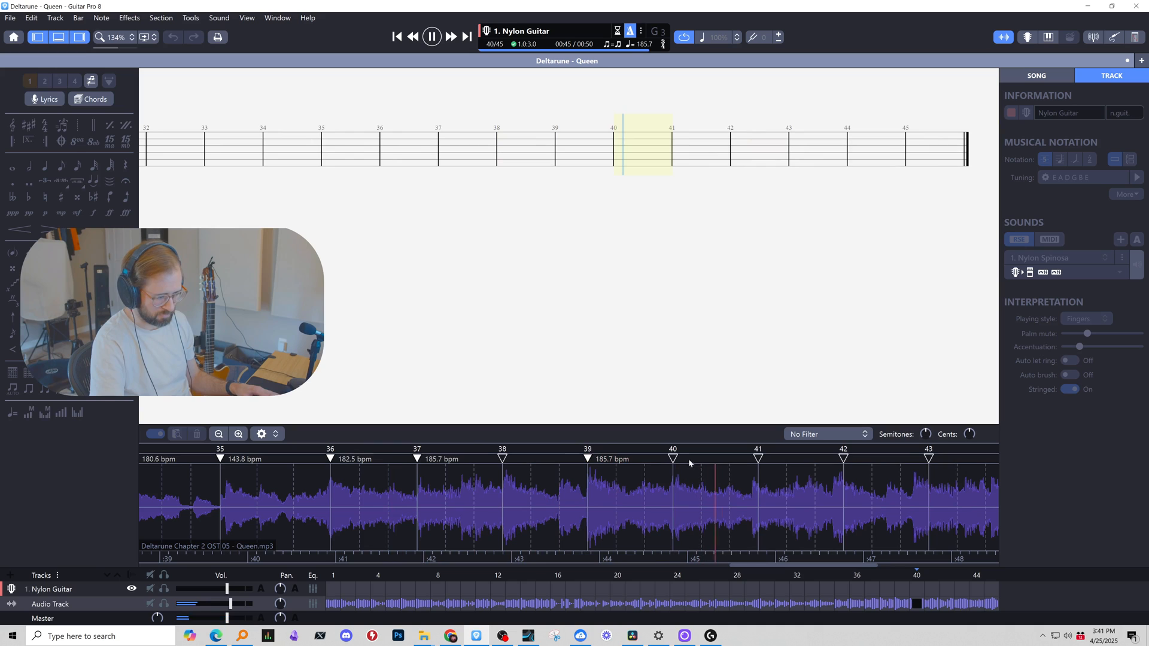
{"action": "left_click_drag", "start_coordinate": [758, 458], "coordinate": [753, 459]}
{"action": "key", "text": "space"}
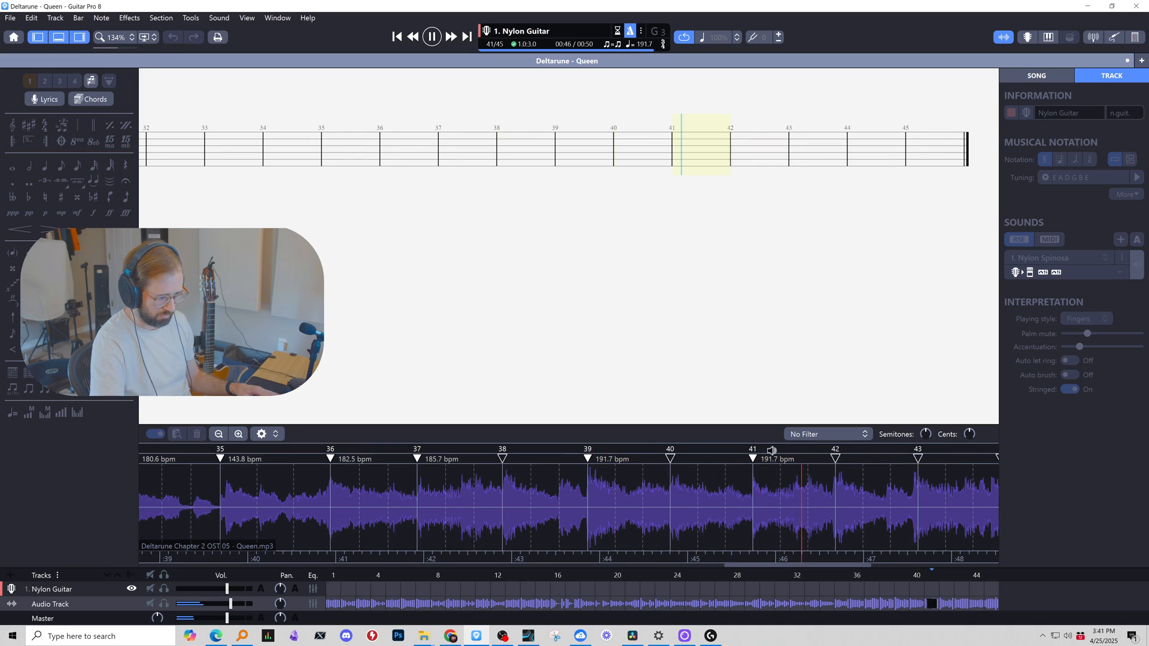
{"action": "left_click_drag", "start_coordinate": [836, 458], "coordinate": [833, 458]}
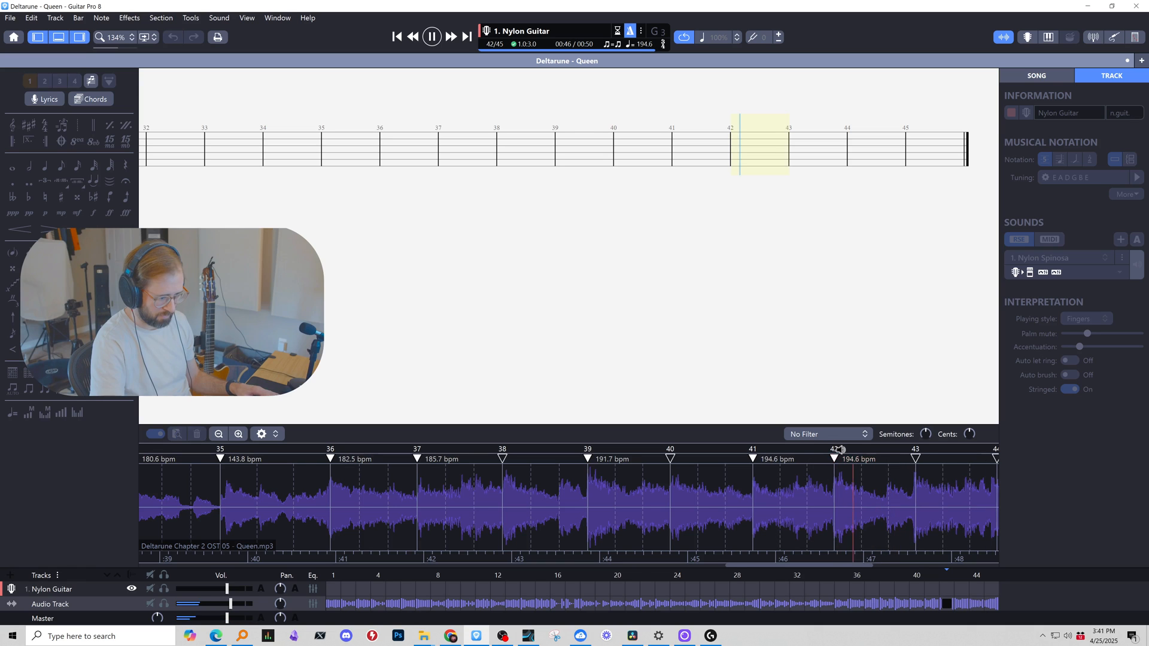
{"action": "key", "text": "space"}
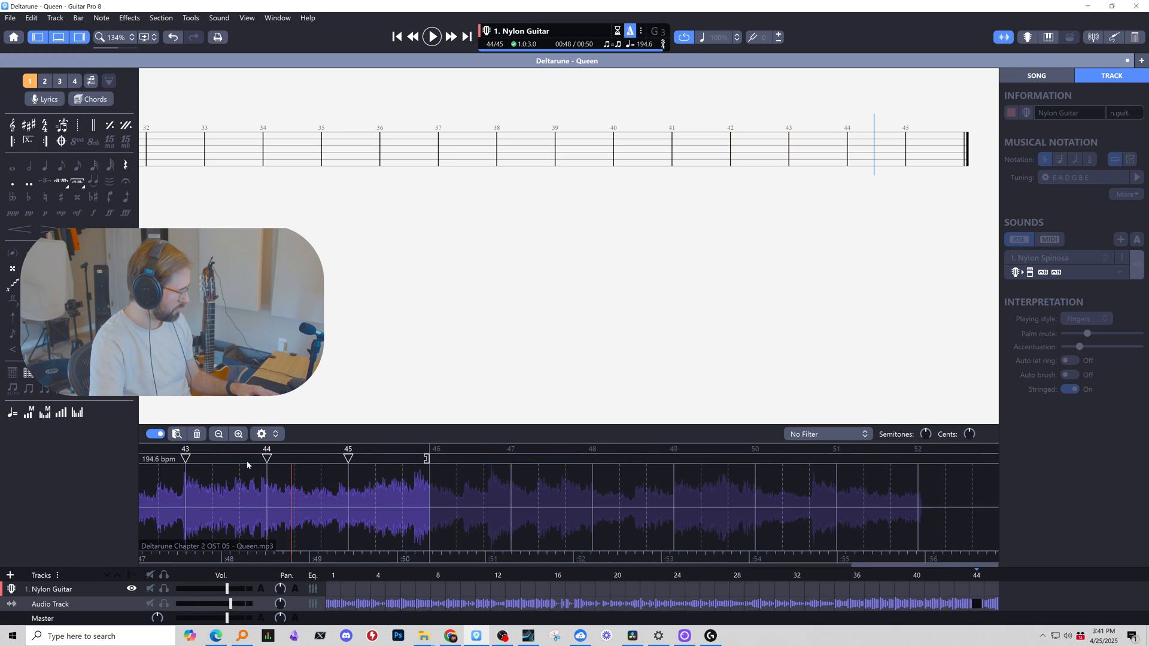
{"action": "left_click_drag", "start_coordinate": [268, 459], "coordinate": [325, 459]}
{"action": "left_click", "coordinate": [211, 450]}
{"action": "key", "text": "space"}
{"action": "right_click", "coordinate": [325, 461]}
{"action": "left_click", "coordinate": [336, 477]}
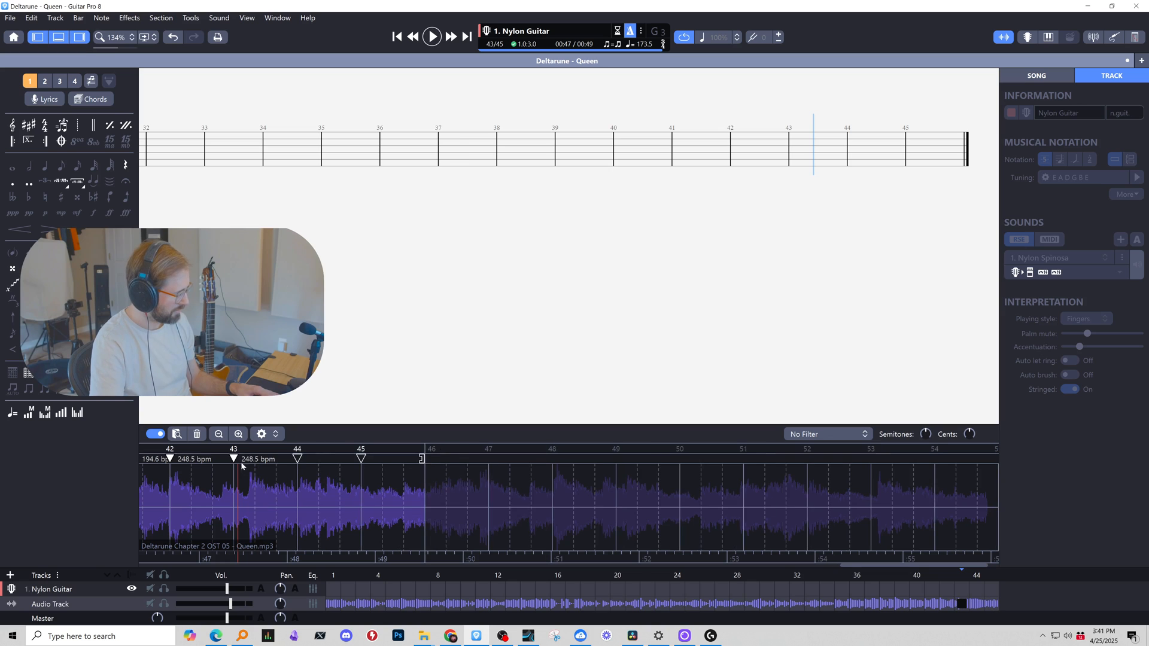
Move the bar 43 sync point later, giving bar 42 198.9 bpm, and play the passage.
{"action": "left_click_drag", "start_coordinate": [234, 459], "coordinate": [249, 458]}
{"action": "key", "text": "space"}
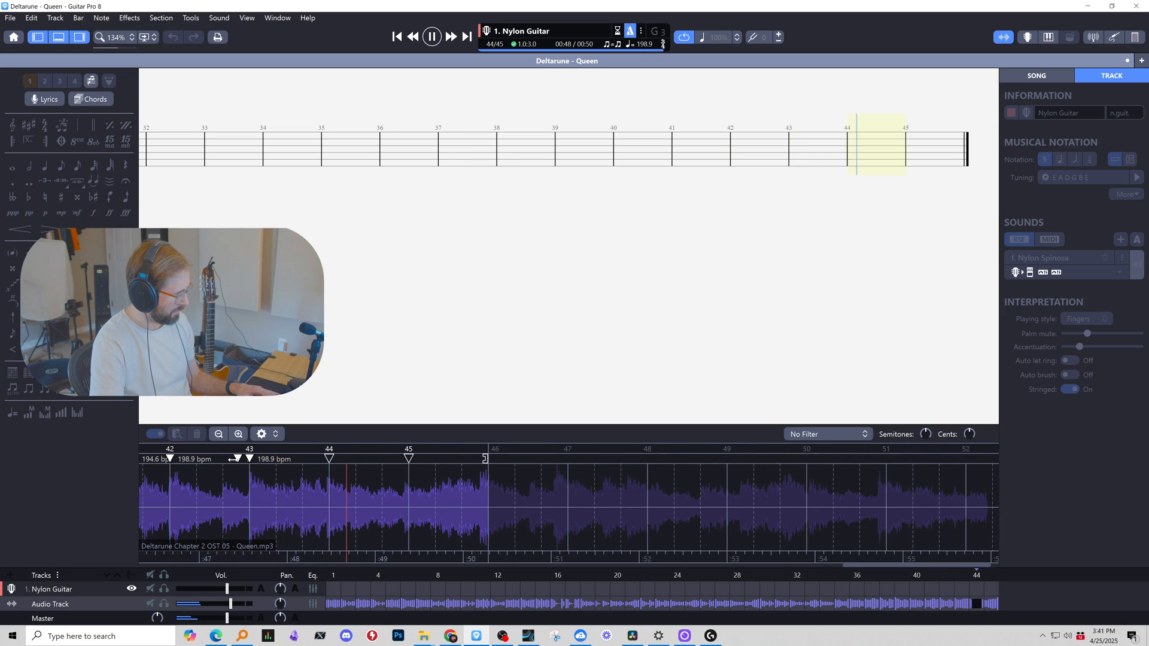
{"action": "left_click_drag", "start_coordinate": [238, 459], "coordinate": [226, 458]}
{"action": "key", "text": "ctrl+z"}
{"action": "key", "text": "ctrl+z"}
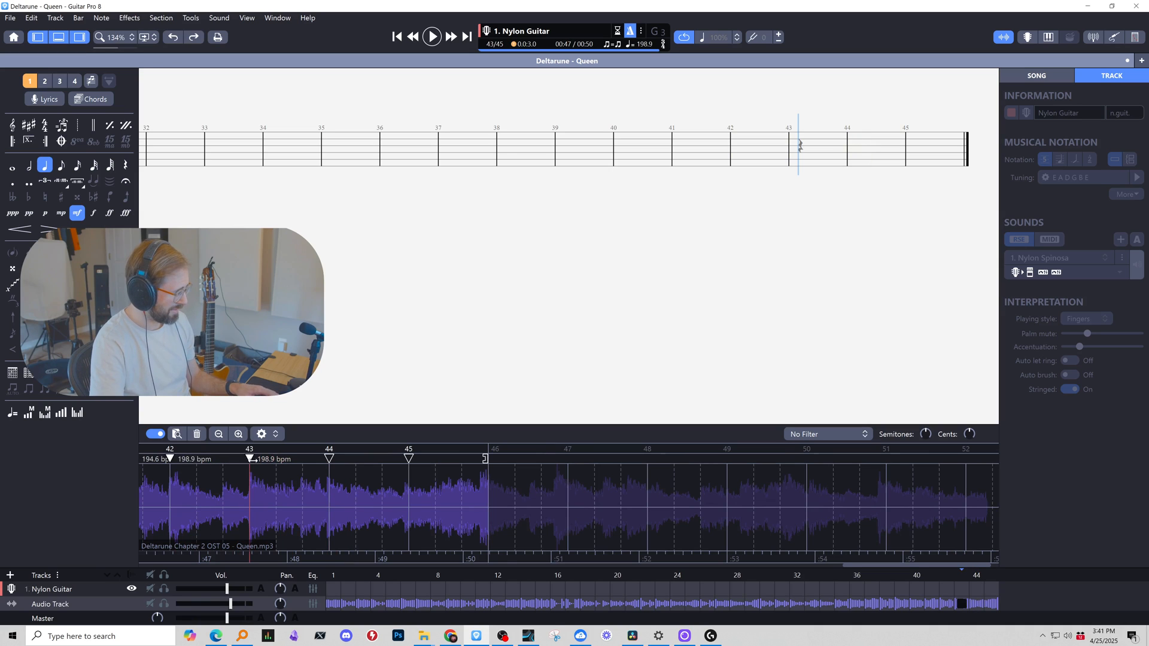
Replay from bar 42 and move the bar 44 sync point slightly earlier, giving bar 43 205.1 bpm.
{"action": "left_click", "coordinate": [249, 458]}
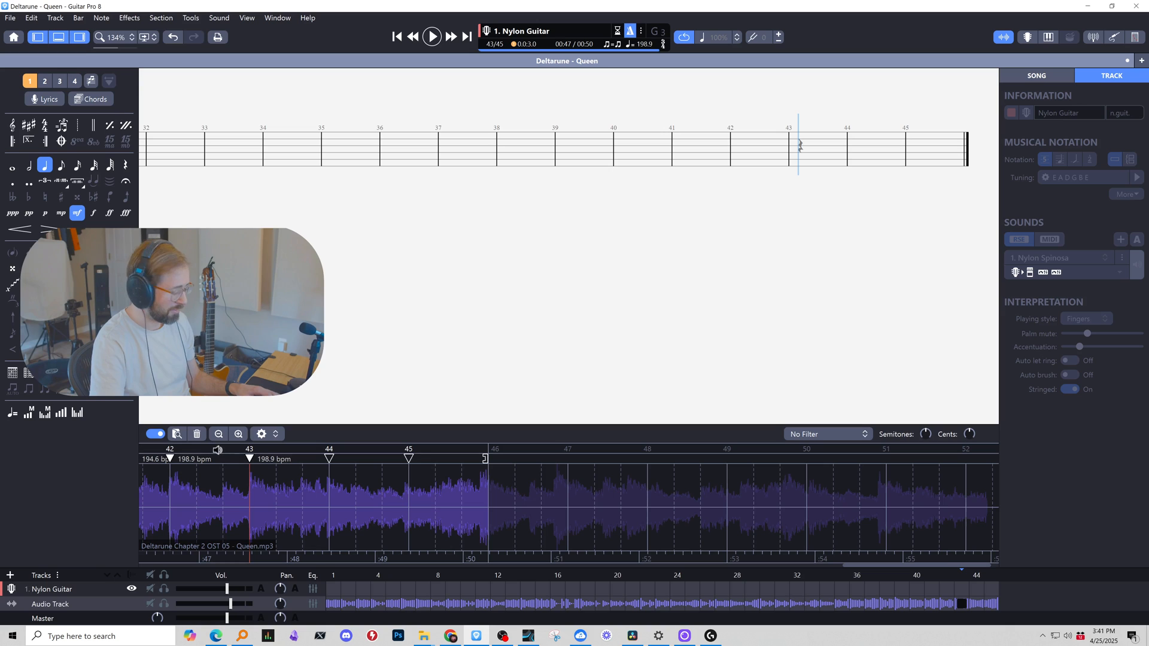
{"action": "left_click", "coordinate": [217, 450]}
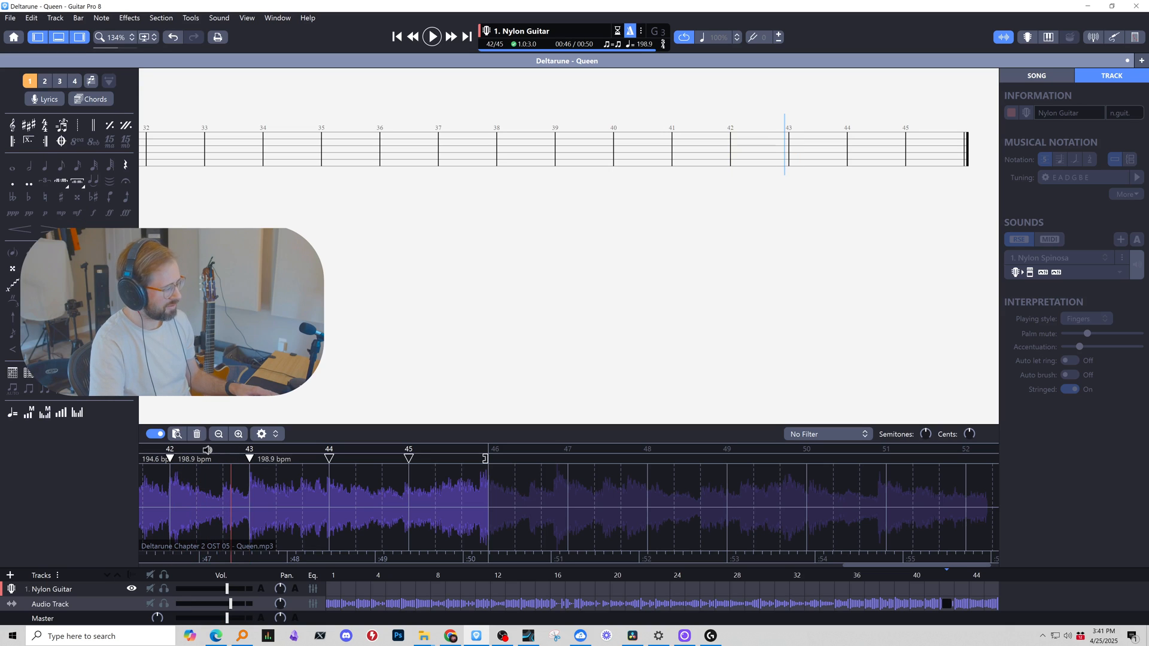
{"action": "left_click", "coordinate": [207, 450]}
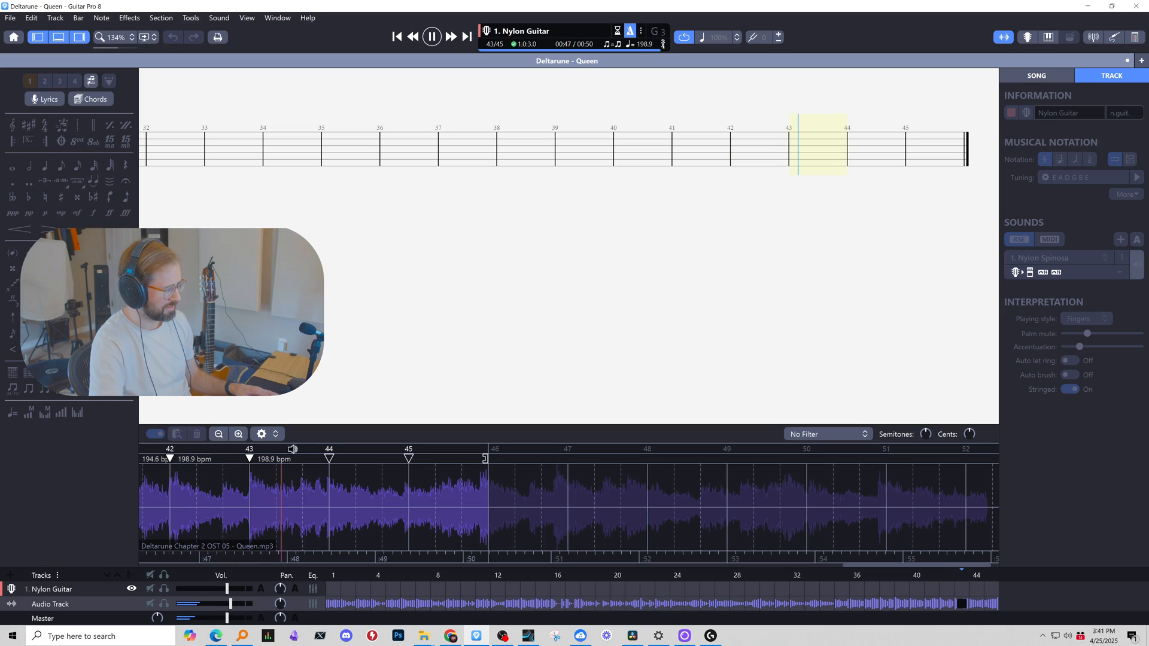
{"action": "left_click_drag", "start_coordinate": [329, 459], "coordinate": [326, 457]}
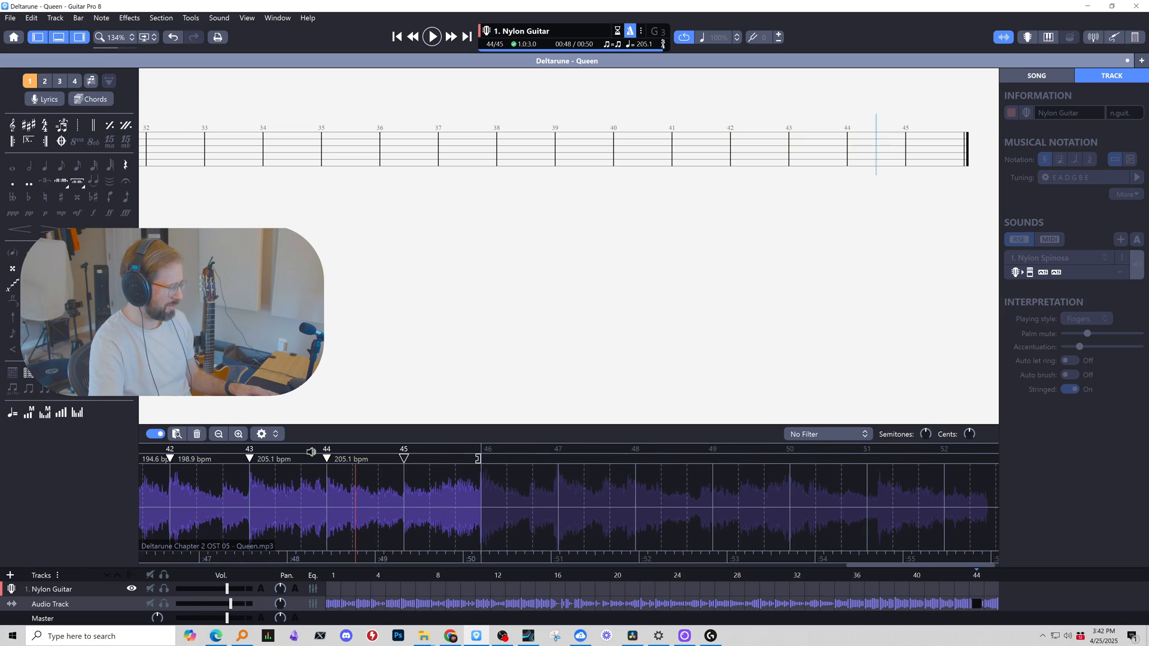
{"action": "left_click", "coordinate": [311, 451]}
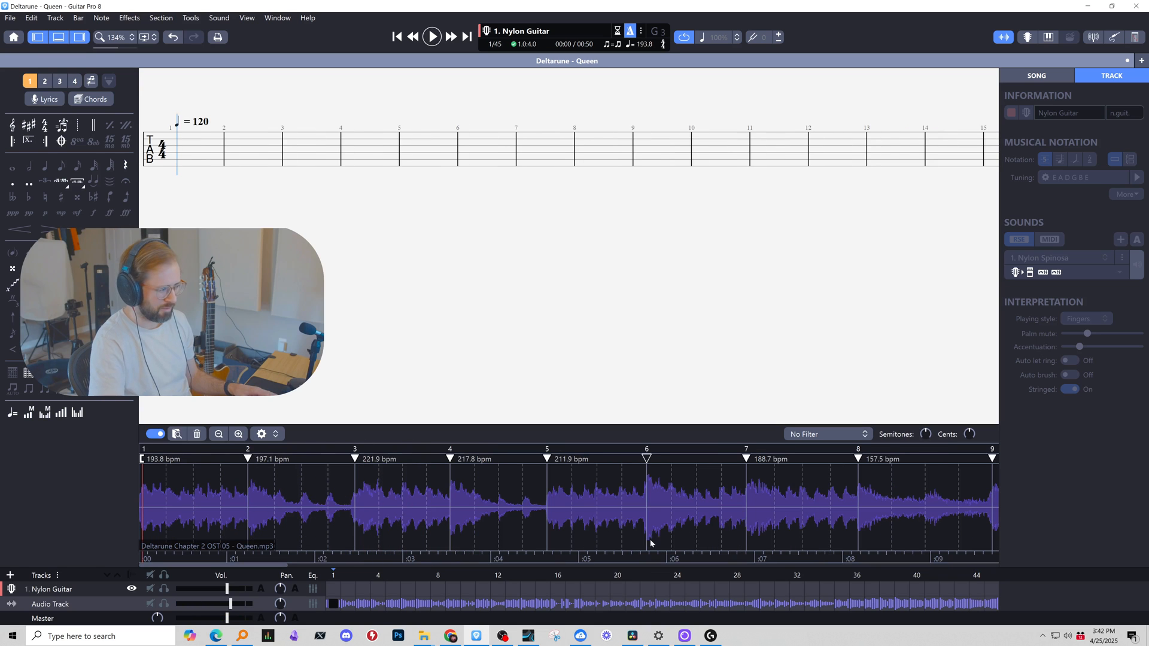
Extend the score past bar 45 with empty bars up to bar 55, covering the rest of the audio.
{"action": "left_click", "coordinate": [989, 603]}
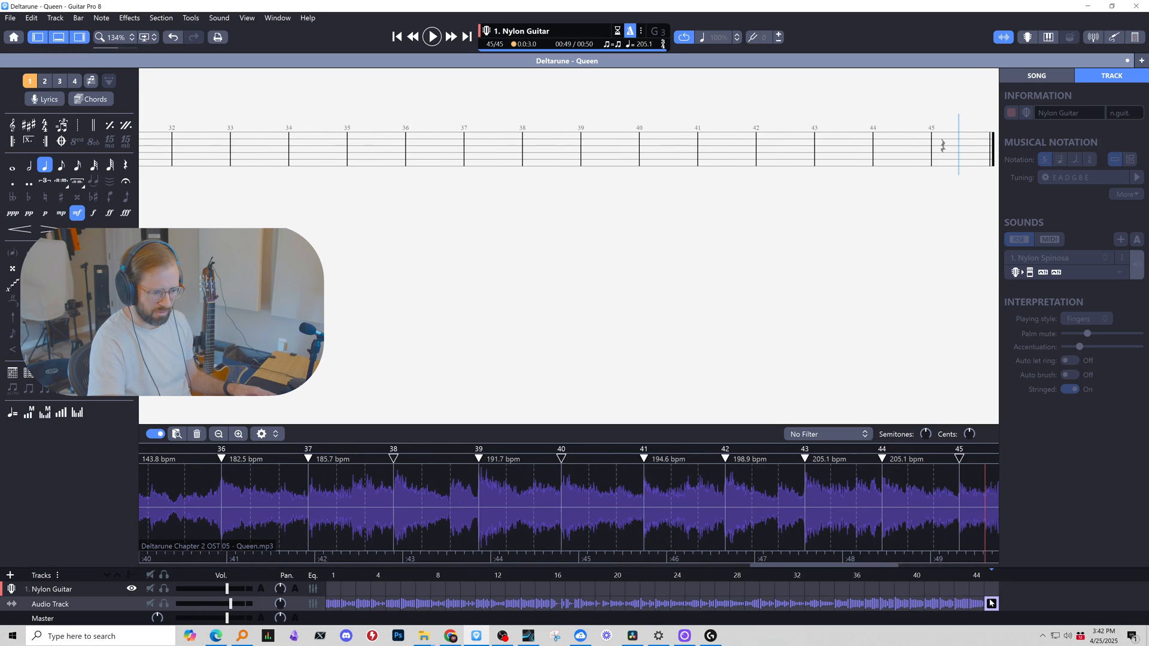
{"action": "left_click", "coordinate": [907, 482]}
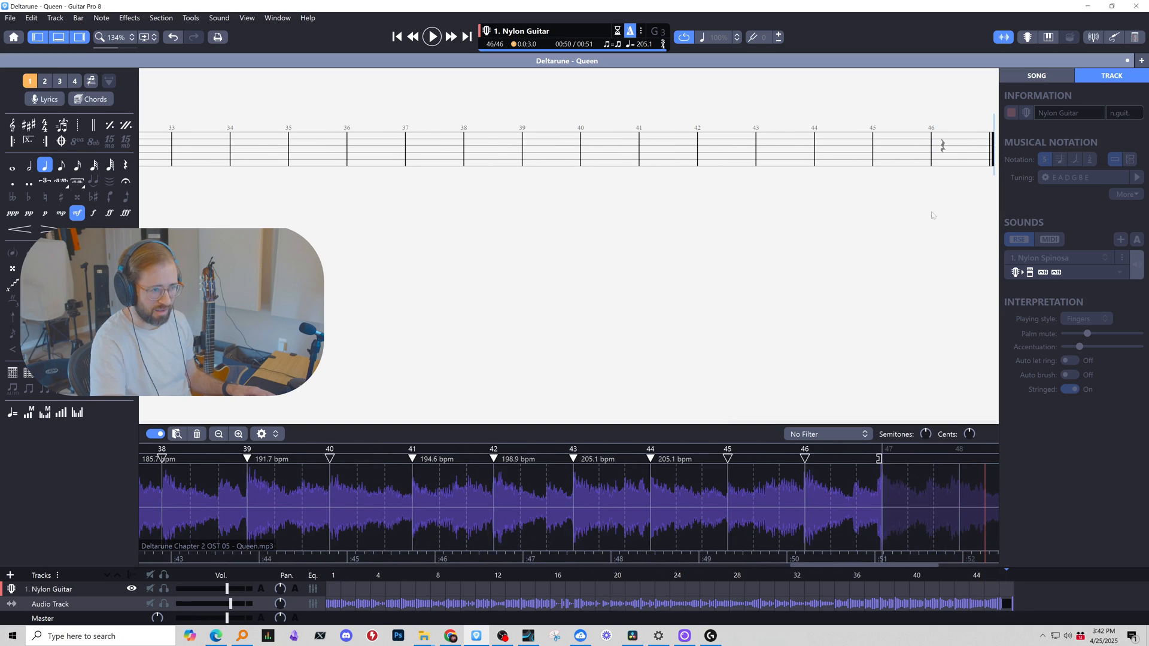
{"action": "left_click", "coordinate": [947, 148]}
{"action": "key", "text": "Right"}
{"action": "key", "text": "Right"}
{"action": "key", "text": "Right"}
{"action": "key", "text": "Right"}
{"action": "key", "text": "Right"}
{"action": "key", "text": "Right"}
{"action": "key", "text": "Right"}
{"action": "key", "text": "Right"}
{"action": "key", "text": "Right"}
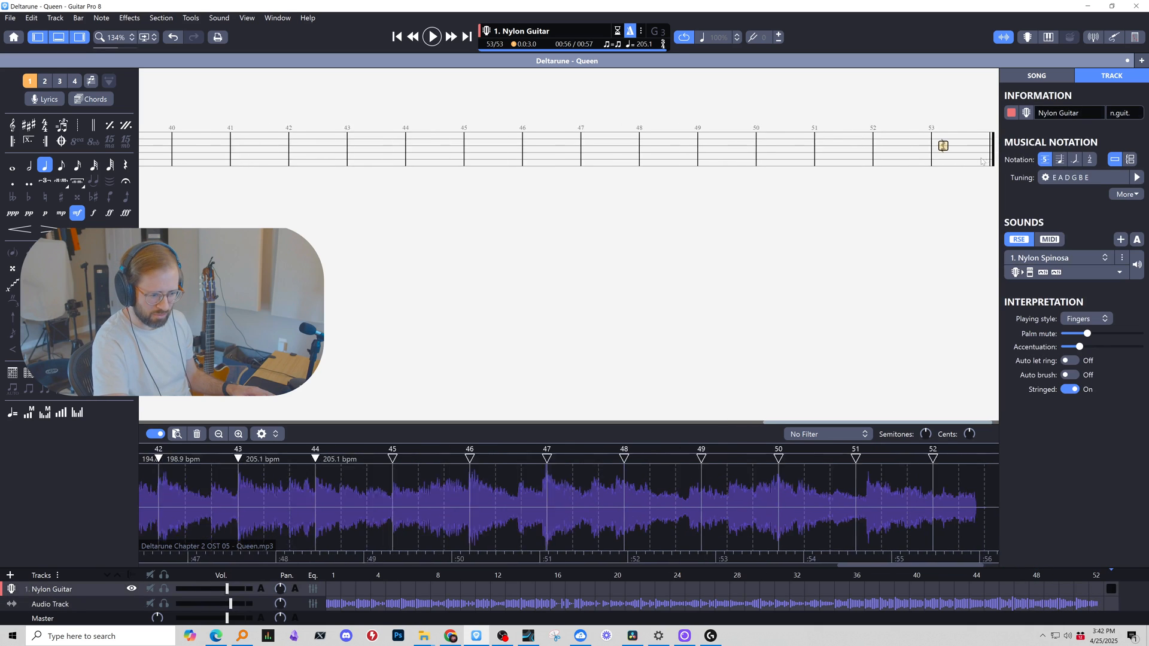
Replay the passage around bars 44 to 48 and move the bar 47 sync point slightly earlier, giving bar 44 208.9 bpm.
{"action": "left_click", "coordinate": [533, 161]}
{"action": "key", "text": "space"}
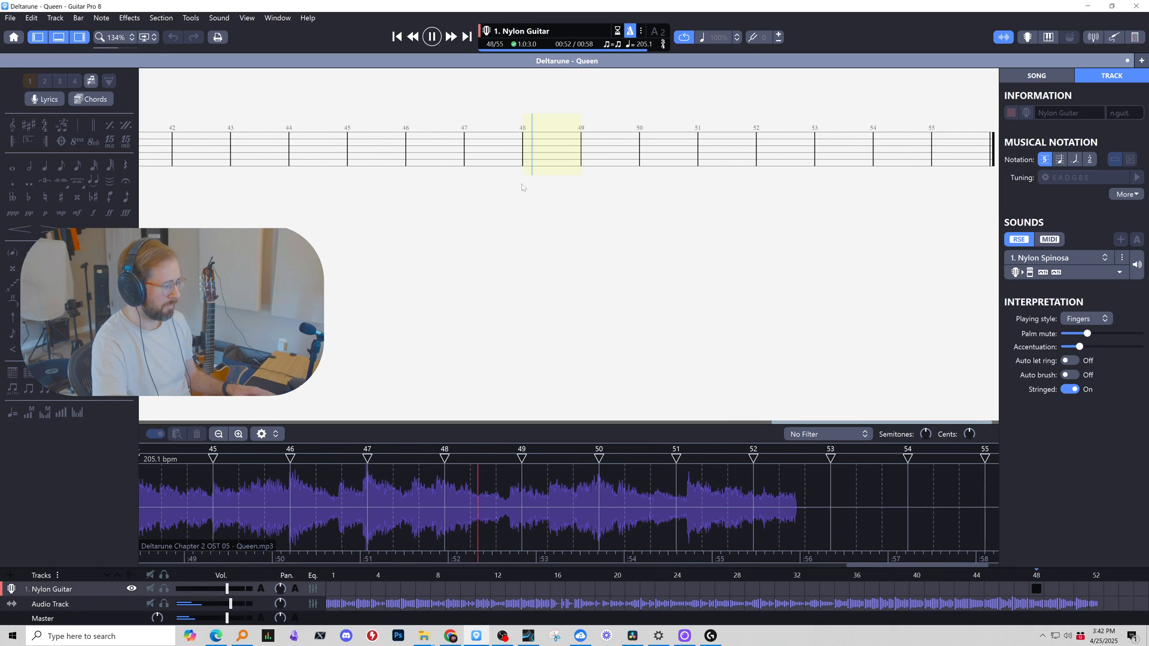
{"action": "key", "text": "space"}
{"action": "key", "text": "space"}
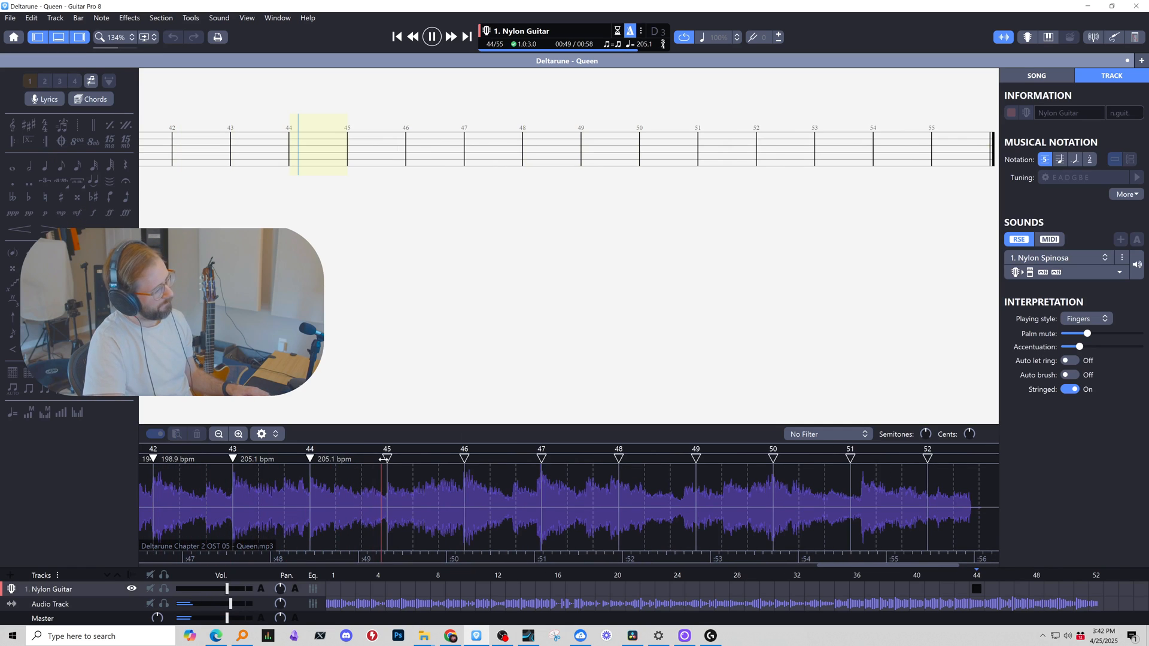
{"action": "key", "text": "space"}
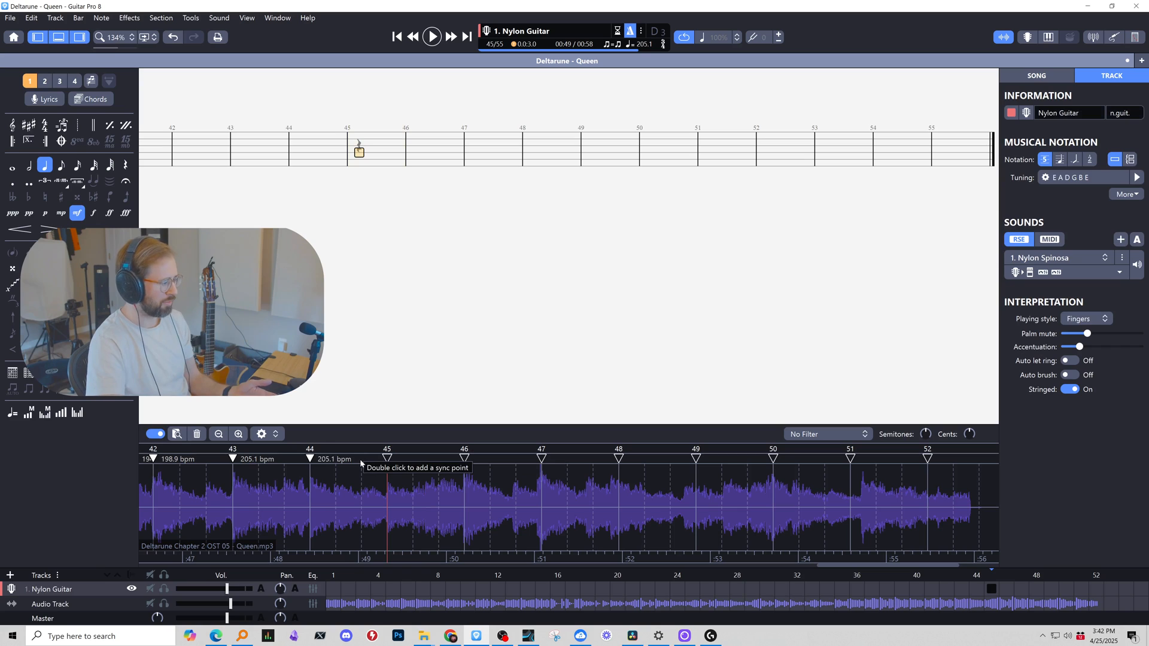
{"action": "key", "text": "space"}
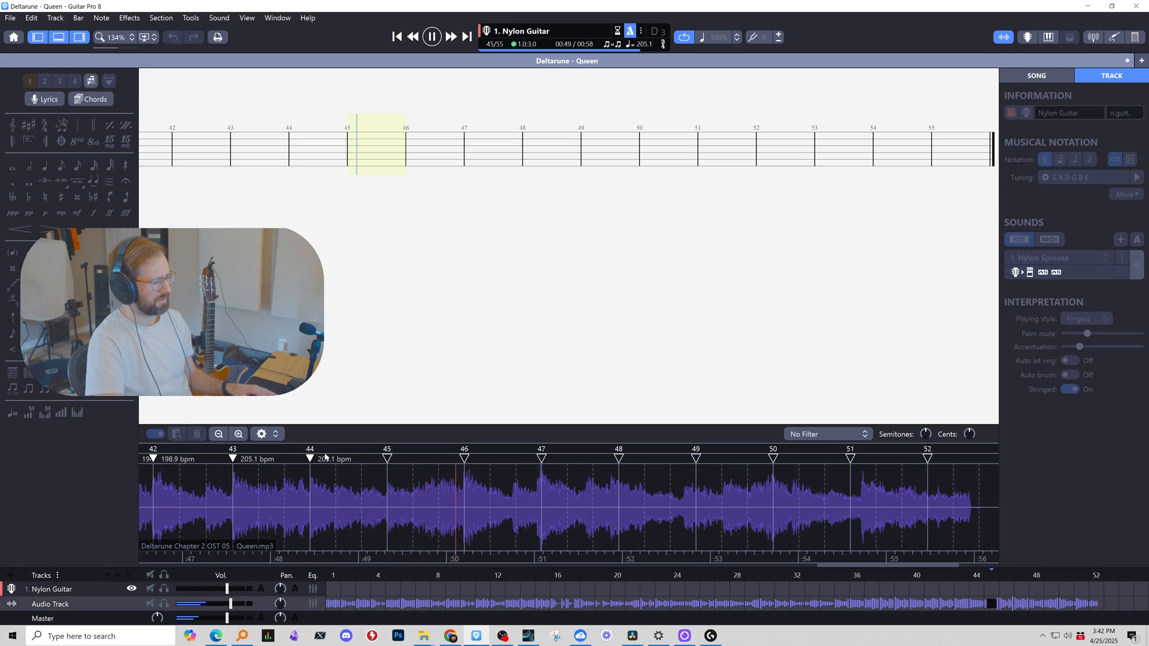
{"action": "key", "text": "space"}
{"action": "left_click_drag", "start_coordinate": [541, 458], "coordinate": [538, 459]}
{"action": "key", "text": "space"}
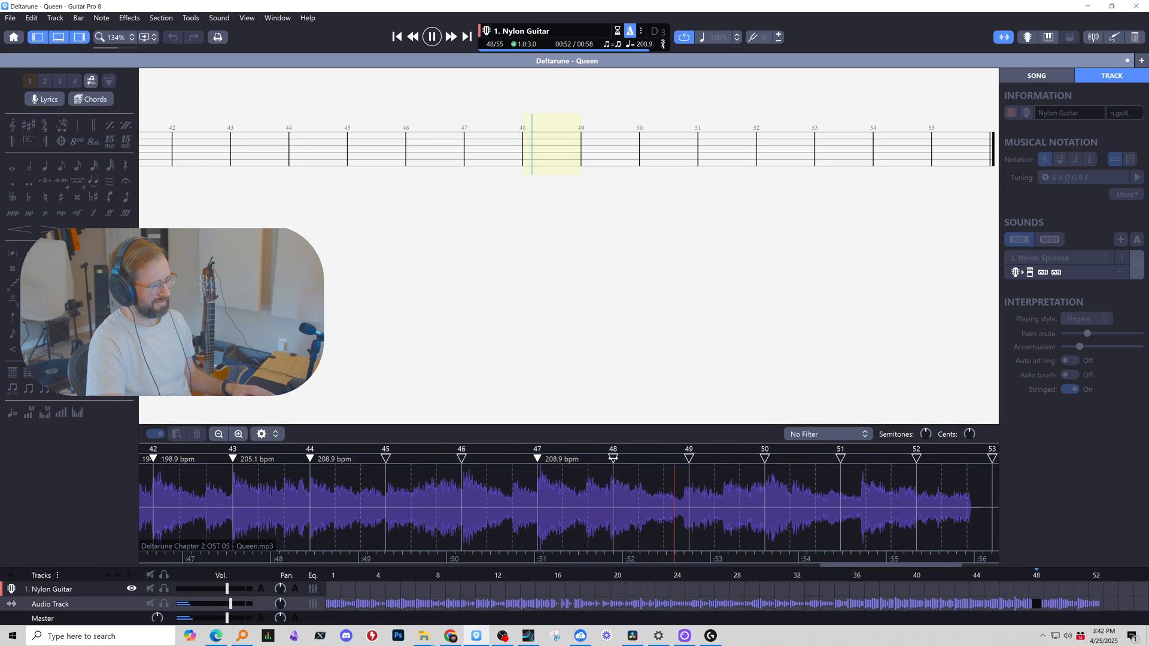
Move the bar 48 sync point slightly earlier, giving bar 47 215.1 bpm, and replay the following bars.
{"action": "left_click_drag", "start_coordinate": [613, 459], "coordinate": [610, 458]}
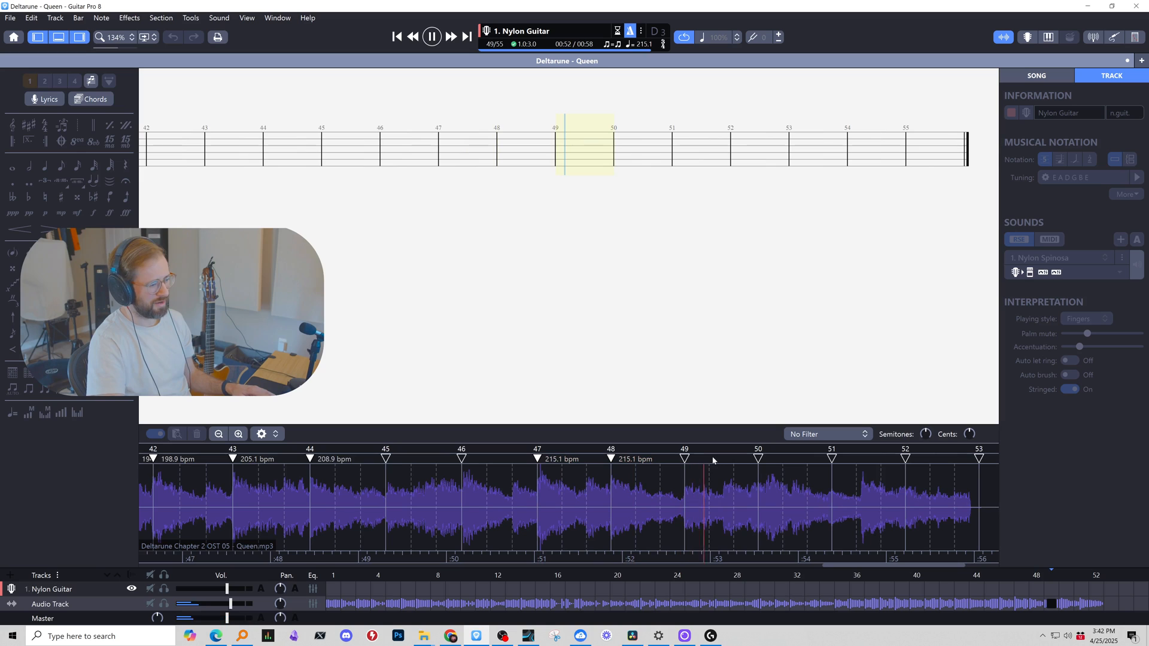
{"action": "key", "text": "space"}
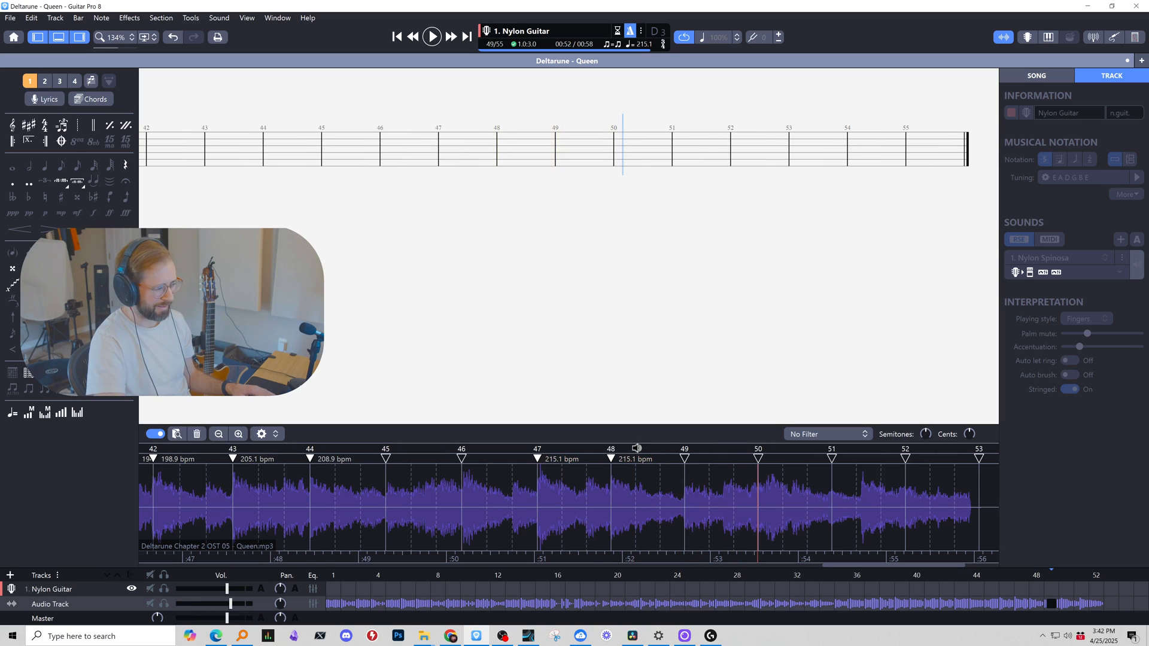
{"action": "key", "text": "space"}
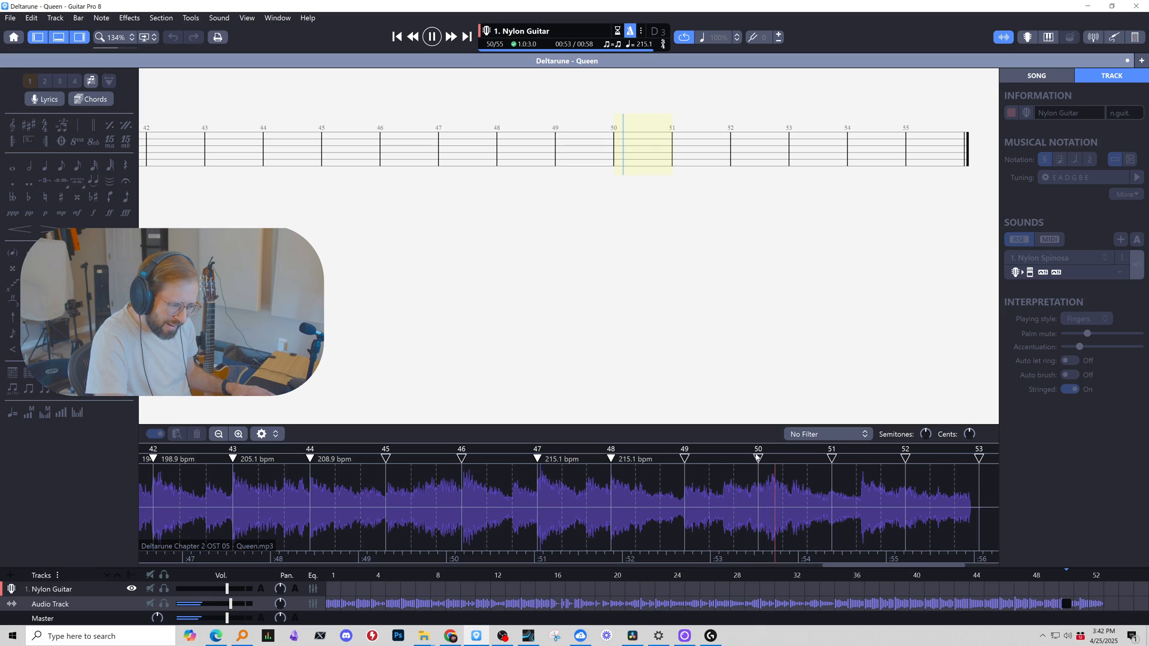
Move the bar 50 sync point later and fix bar 49's, giving bar 48 215.1 bpm and bar 49 187.7 bpm, and replay.
{"action": "key", "text": "space"}
{"action": "left_click_drag", "start_coordinate": [758, 458], "coordinate": [769, 459]}
{"action": "left_click_drag", "start_coordinate": [688, 458], "coordinate": [684, 458]}
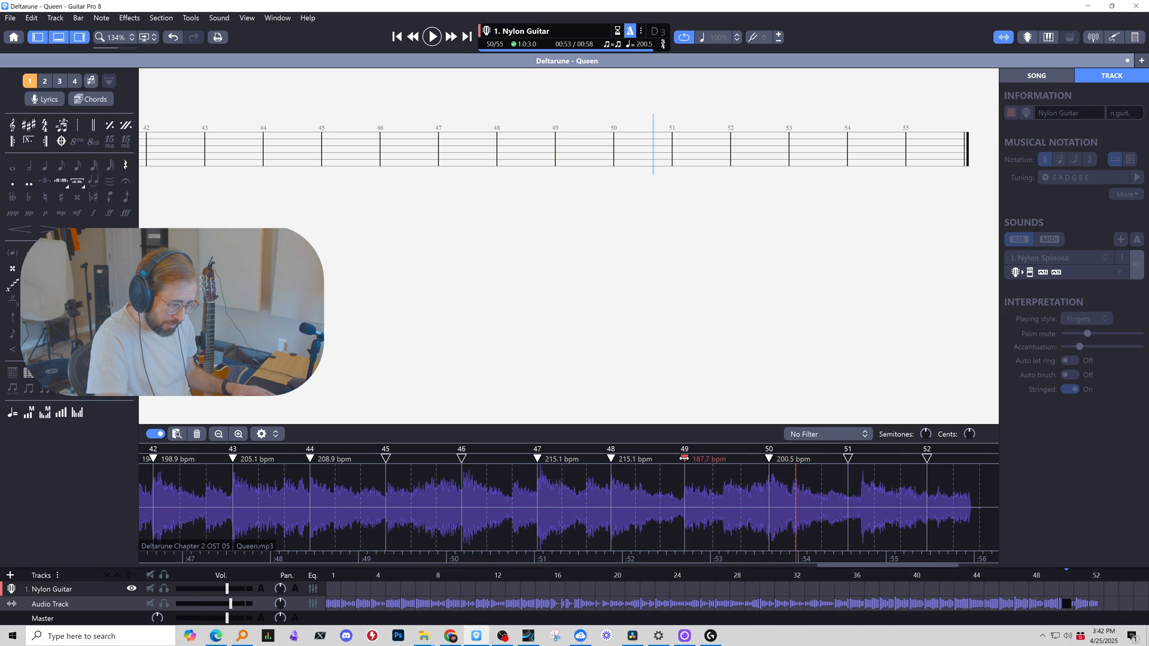
{"action": "key", "text": "space"}
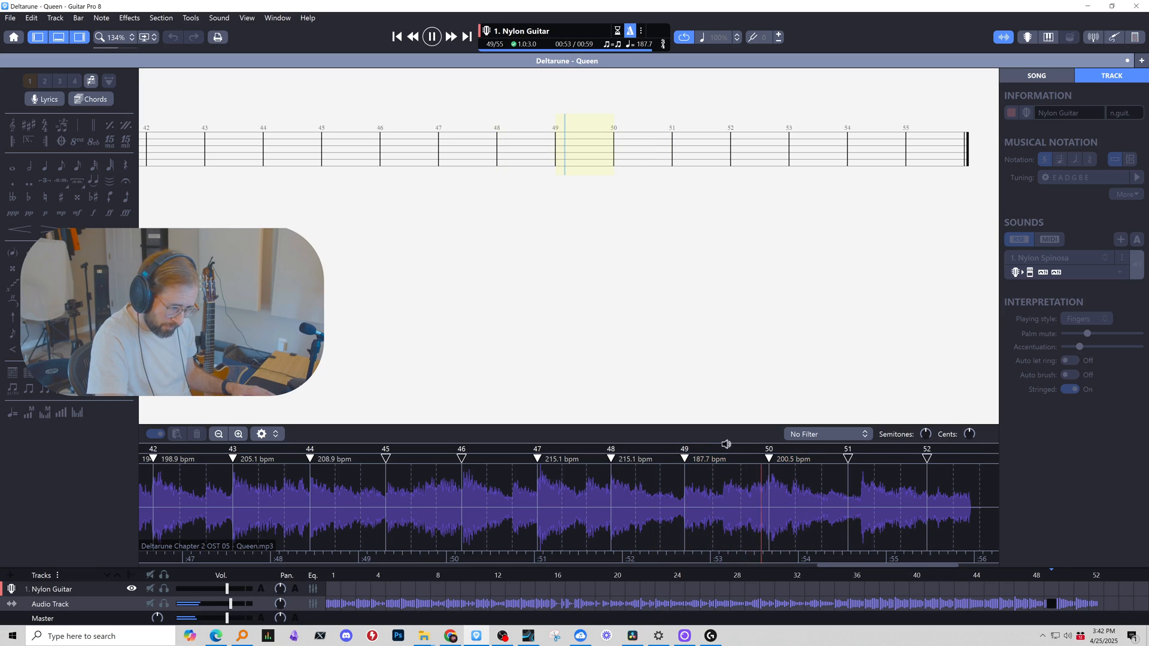
Move the bar 51 and bar 52 sync points later, giving bar 50 171.8 bpm and bar 51 143.8 bpm, and replay the ending.
{"action": "key", "text": "space"}
{"action": "left_click_drag", "start_coordinate": [847, 459], "coordinate": [861, 458]}
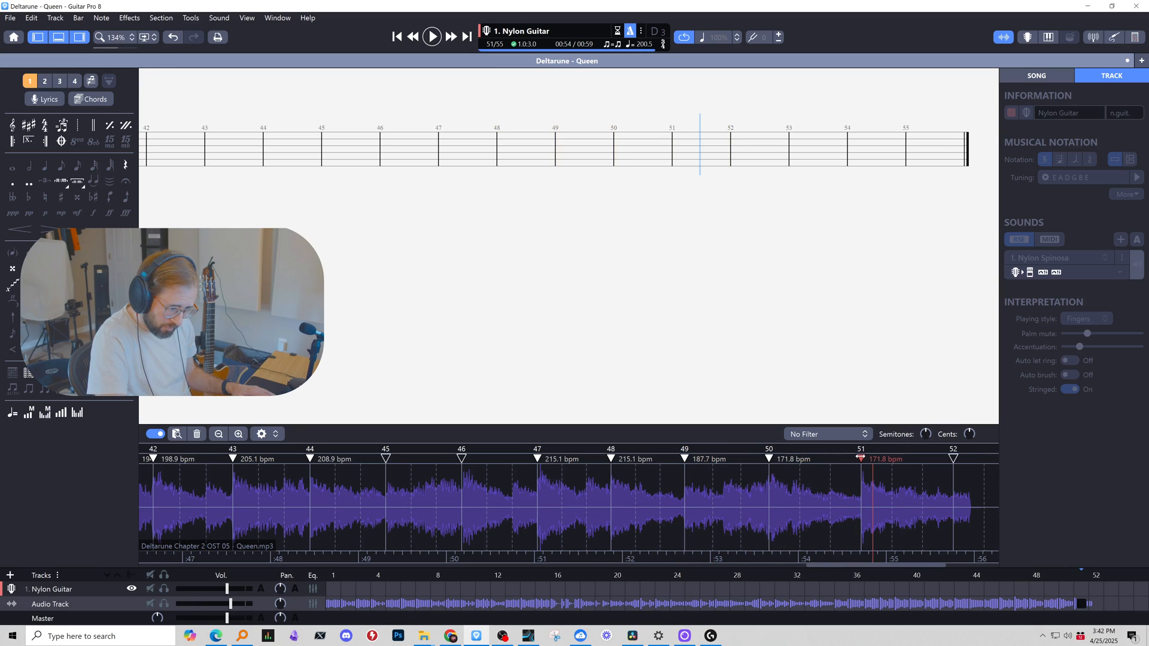
{"action": "key", "text": "space"}
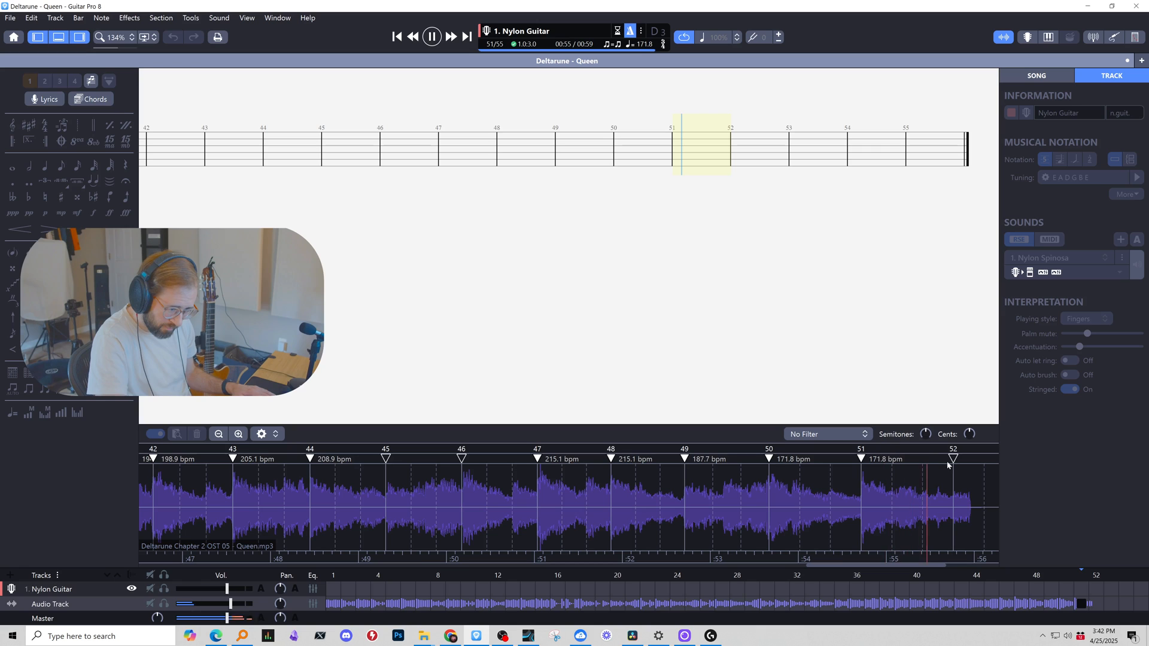
{"action": "key", "text": "space"}
{"action": "left_click_drag", "start_coordinate": [954, 458], "coordinate": [970, 459]}
{"action": "key", "text": "space"}
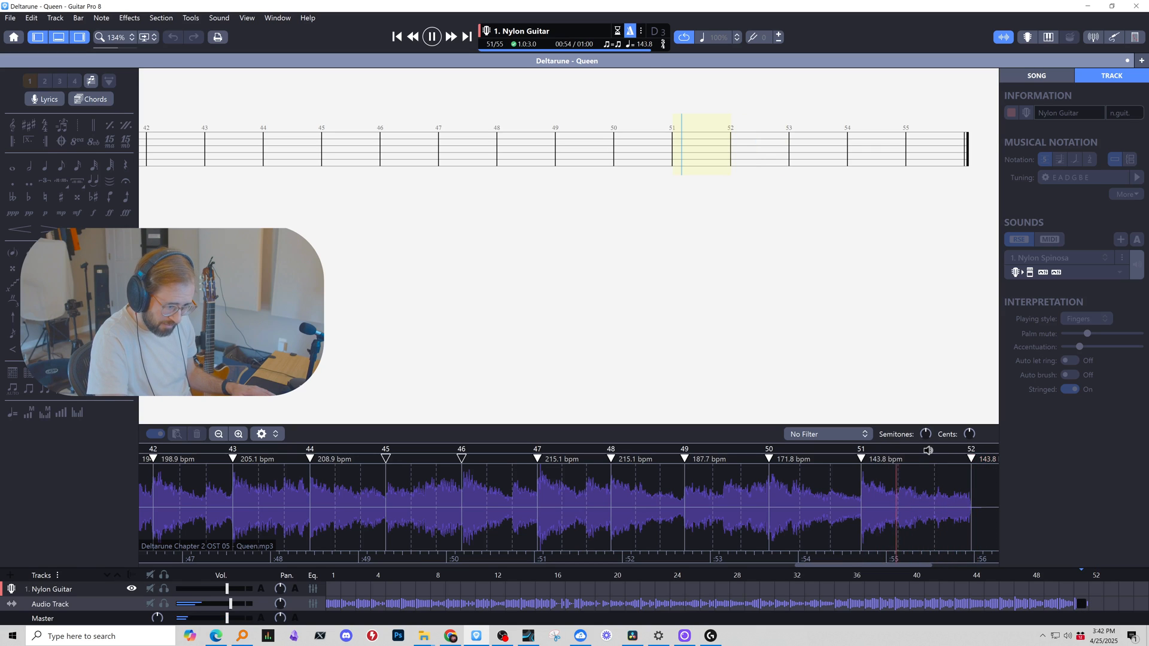
{"action": "key", "text": "space"}
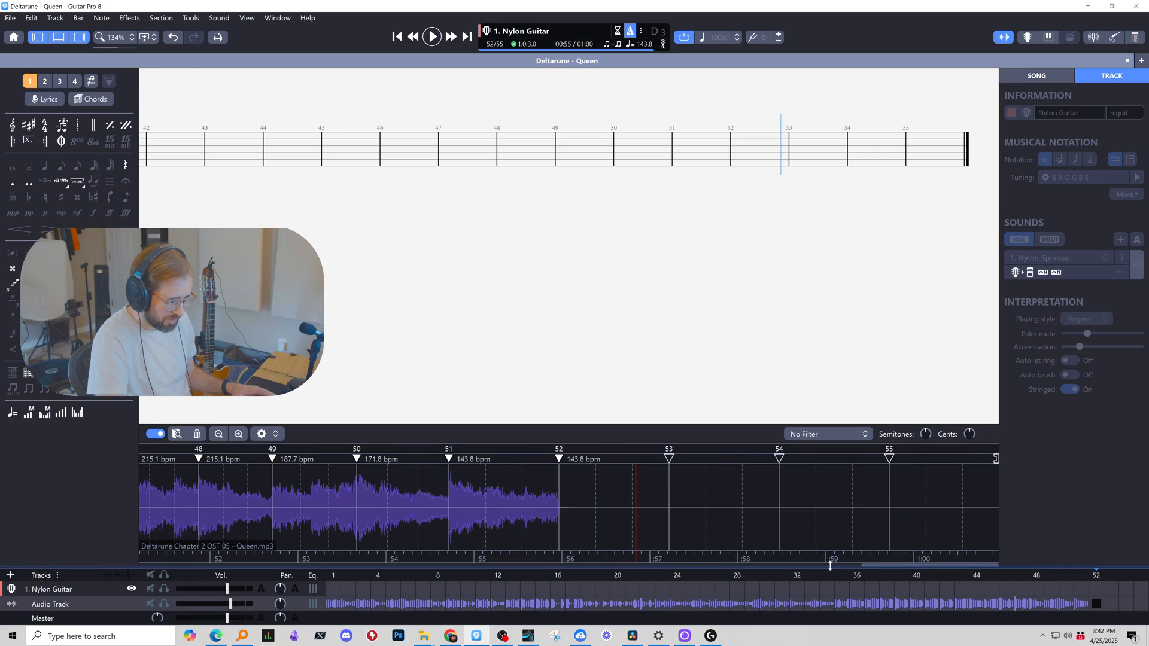
Return to the start of the score and place the cursor on the first beat of bar 1.
{"action": "left_click", "coordinate": [897, 566]}
{"action": "left_click_drag", "start_coordinate": [897, 565], "coordinate": [588, 580]}
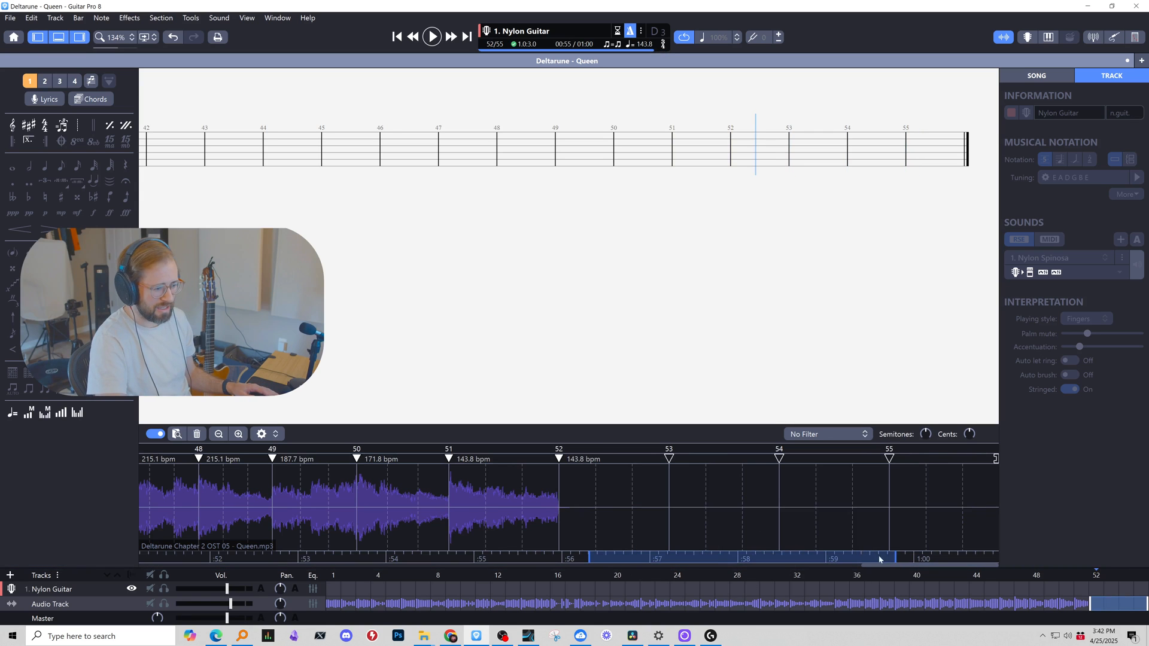
{"action": "left_click_drag", "start_coordinate": [881, 565], "coordinate": [280, 563]}
{"action": "left_click", "coordinate": [335, 605]}
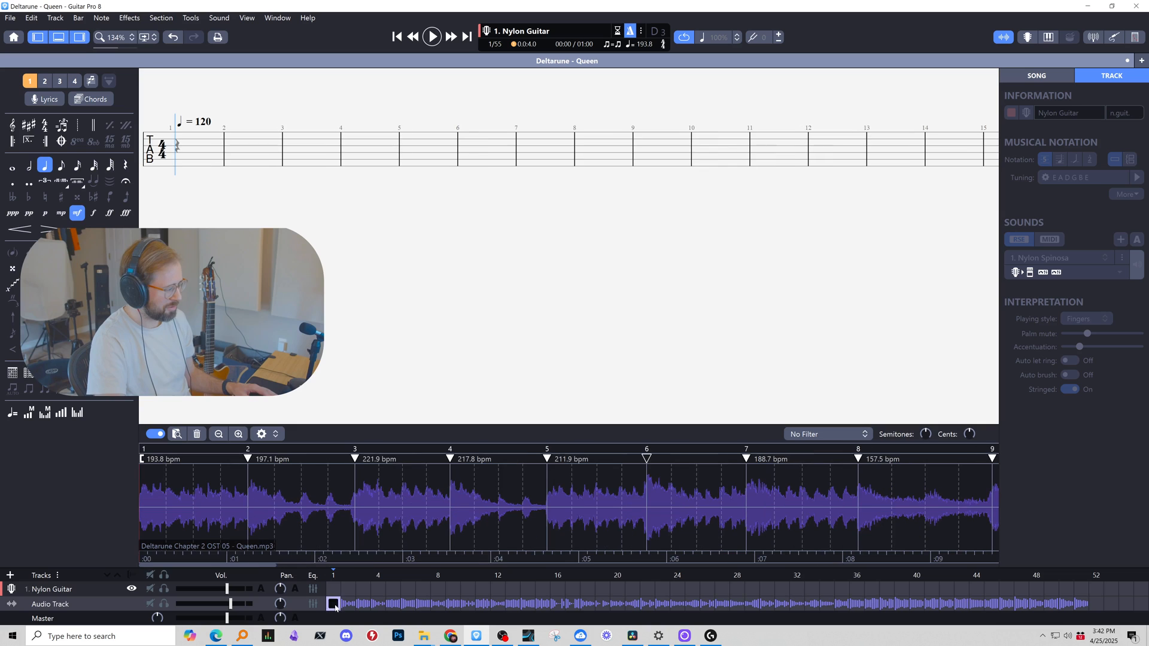
{"action": "left_click", "coordinate": [177, 152]}
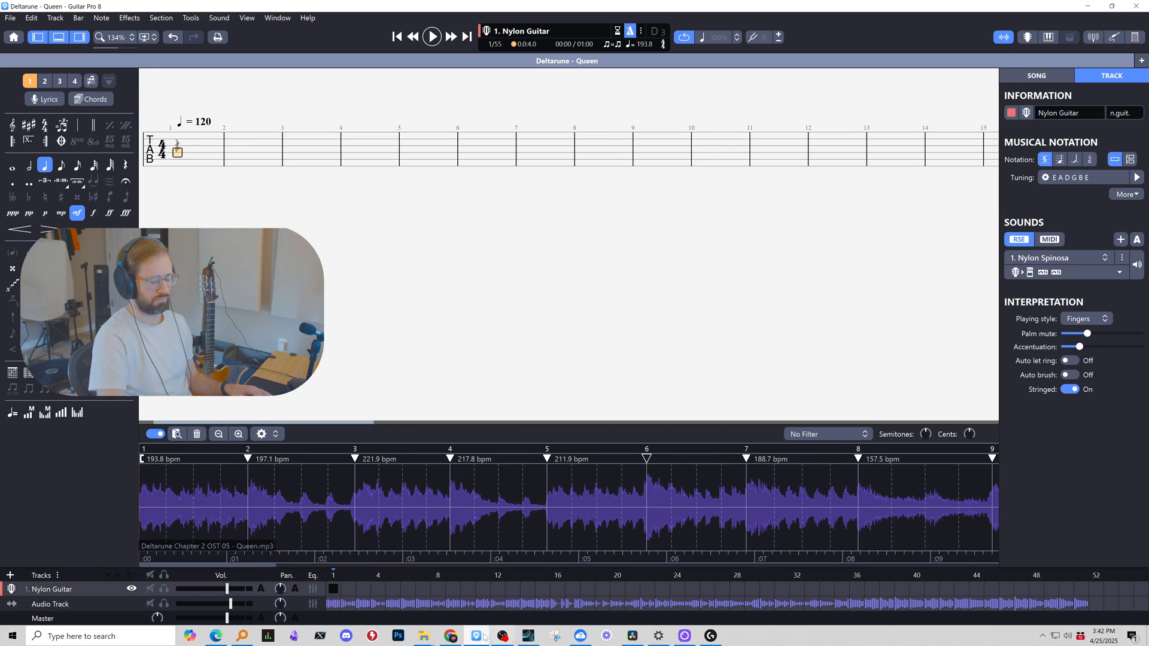
{"action": "left_click", "coordinate": [501, 636]}
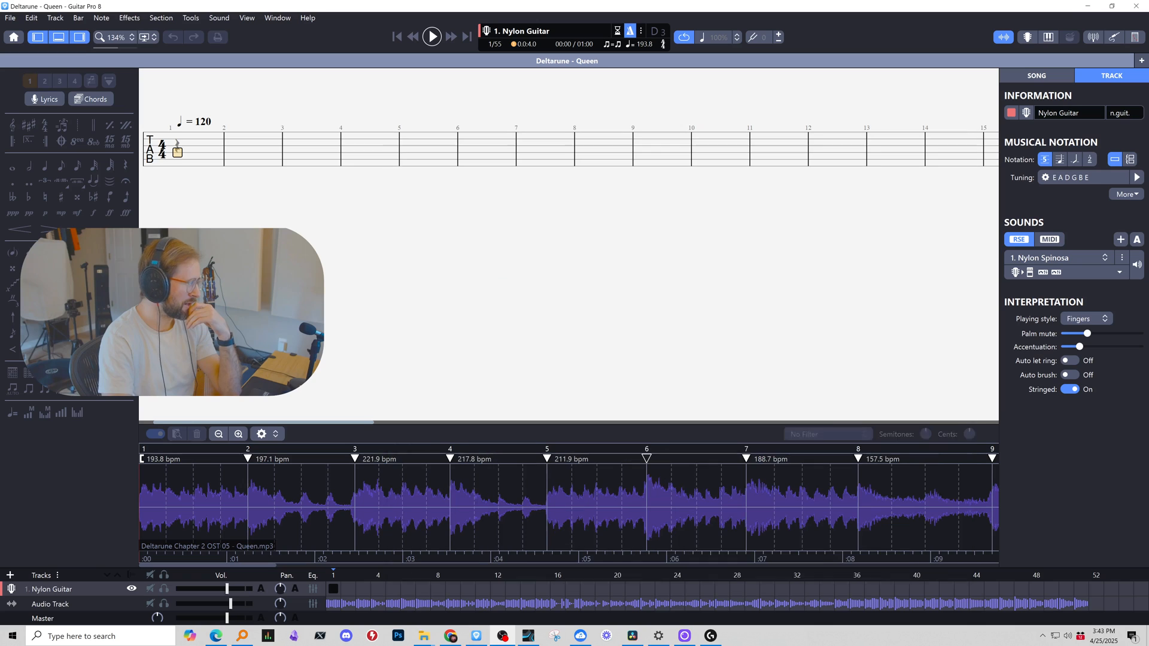
{"action": "left_click", "coordinate": [172, 152]}
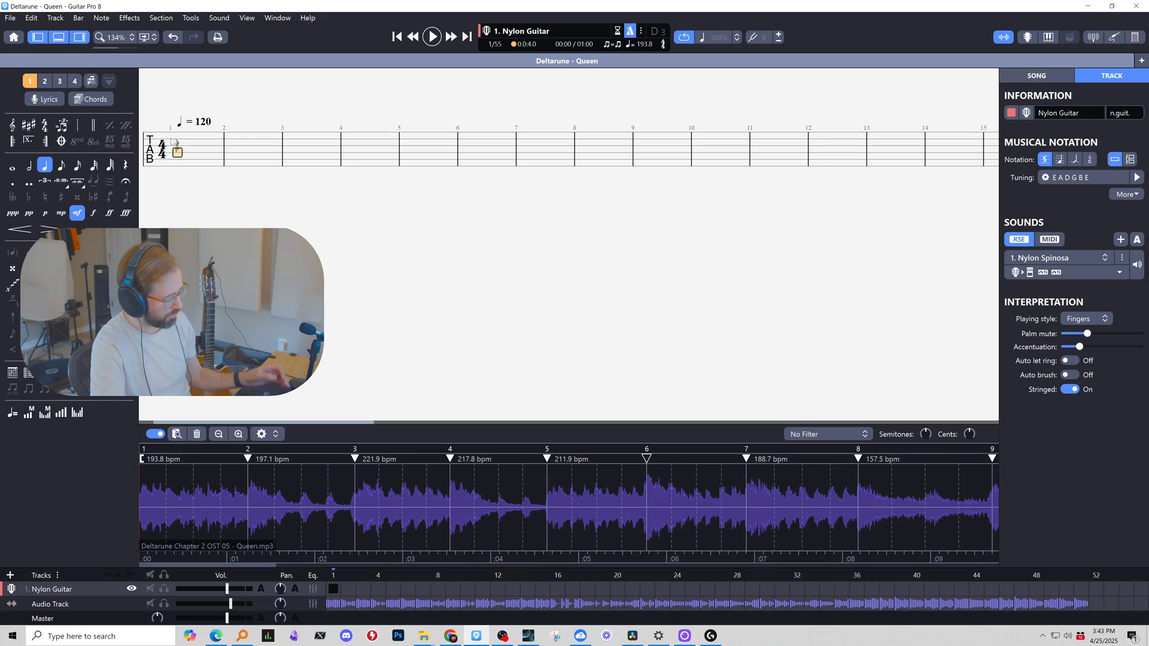
{"action": "key", "text": "space"}
{"action": "key", "text": "space"}
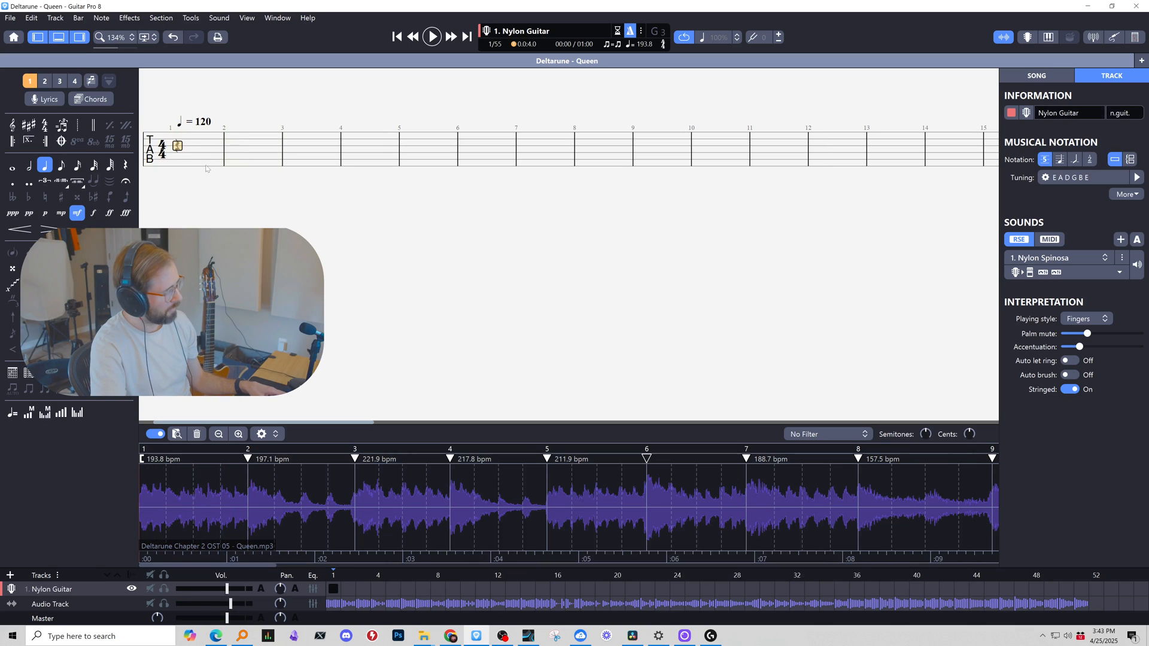
Set the first rest of bar 1 to an eighth and add a second eighth rest after it.
{"action": "key", "text": "plus"}
{"action": "key", "text": "plus"}
{"action": "key", "text": "minus"}
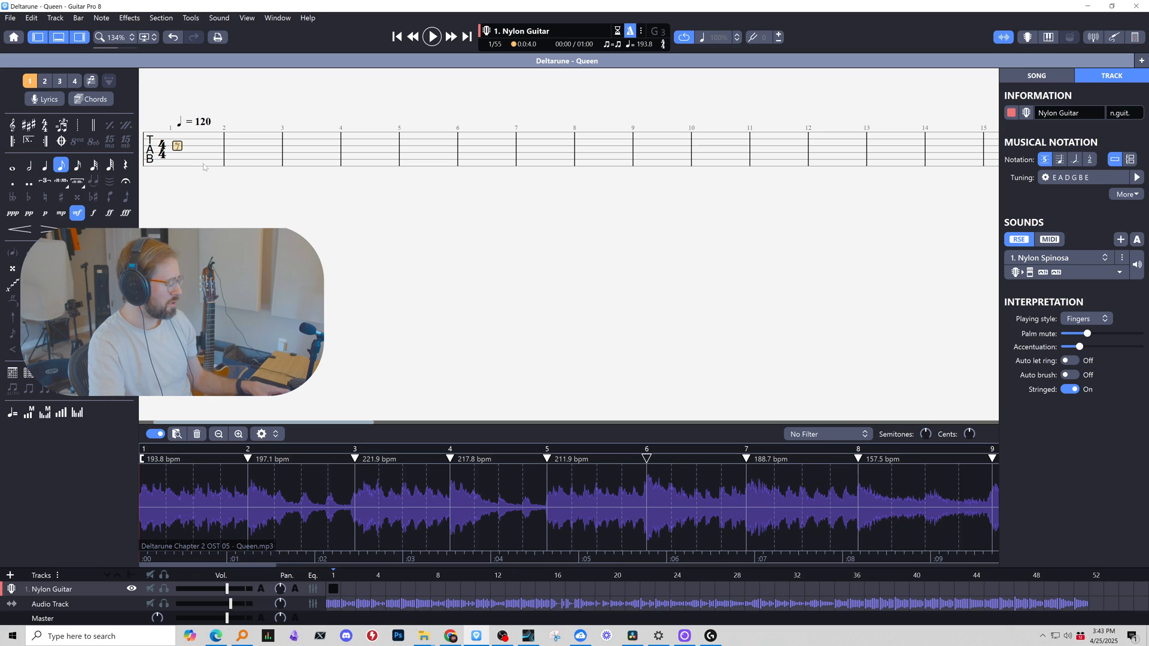
{"action": "key", "text": "Right"}
{"action": "key", "text": "Right"}
{"action": "key", "text": "Right"}
{"action": "left_click", "coordinate": [172, 149]}
{"action": "left_click", "coordinate": [203, 150]}
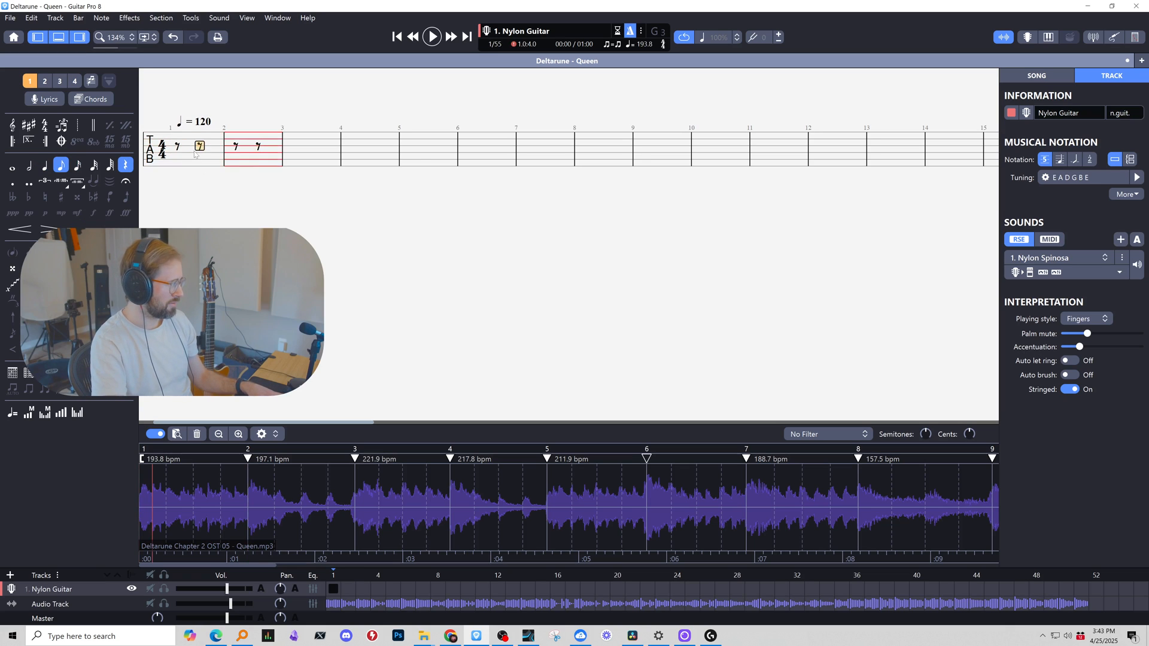
Continue adding eighth rests in bar 1 until it holds eight.
{"action": "key", "text": "Right"}
{"action": "key", "text": "Right"}
{"action": "key", "text": "Right"}
{"action": "key", "text": "Right"}
{"action": "key", "text": "Right"}
{"action": "key", "text": "Right"}
{"action": "key", "text": "Left"}
{"action": "key", "text": "Left"}
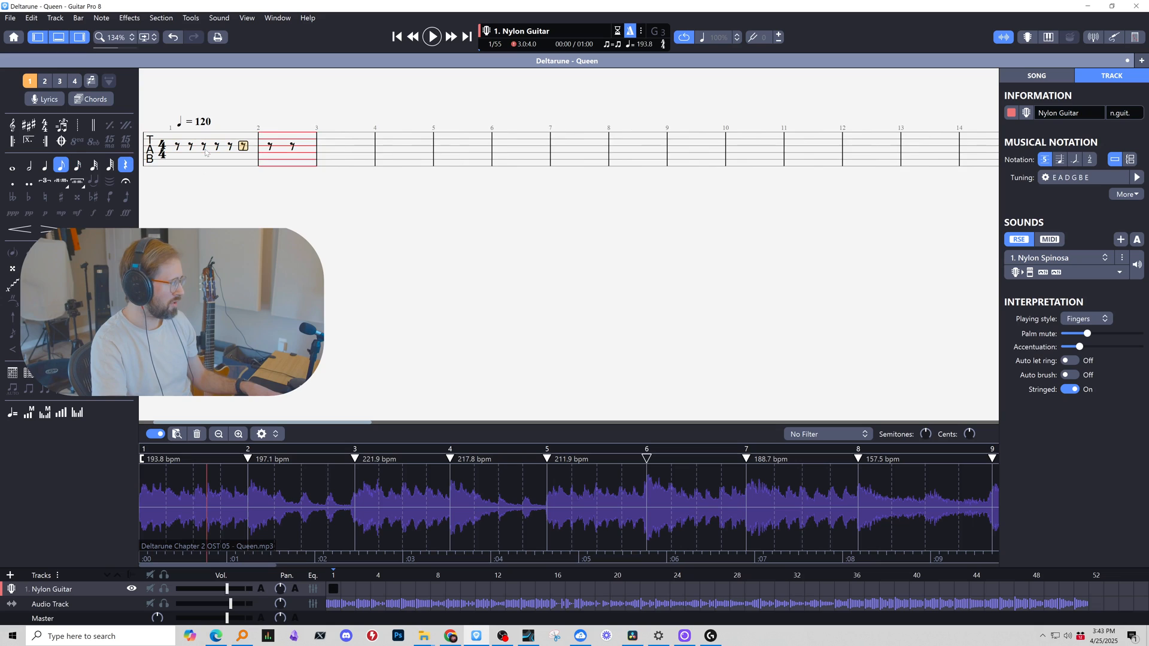
{"action": "key", "text": "Right"}
{"action": "key", "text": "Right"}
{"action": "key", "text": "Right"}
{"action": "key", "text": "Right"}
{"action": "key", "text": "Left"}
{"action": "key", "text": "Left"}
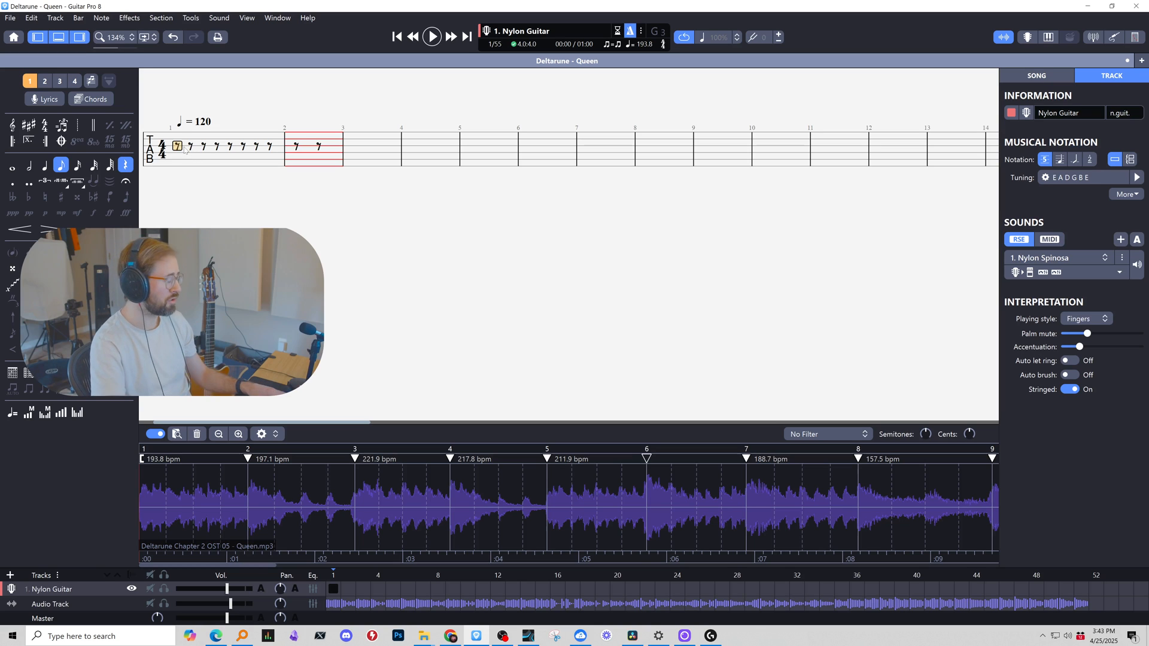
Play bar 1 into bar 2 twice from the start to compare the written rhythm with the audio.
{"action": "key", "text": "space"}
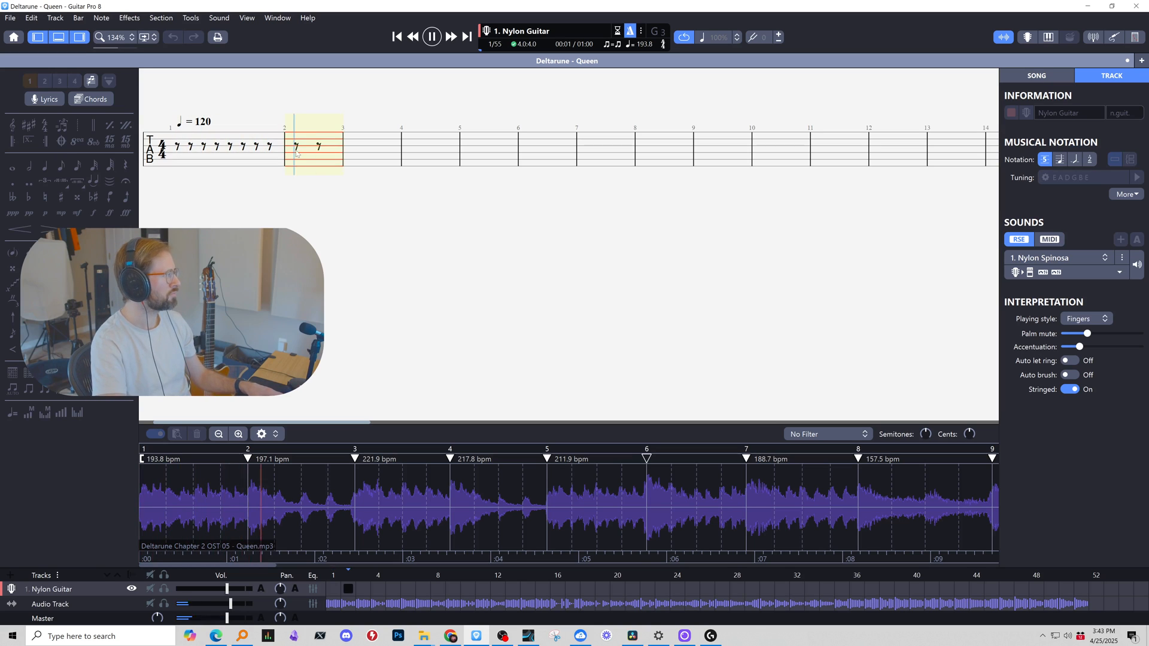
{"action": "key", "text": "space"}
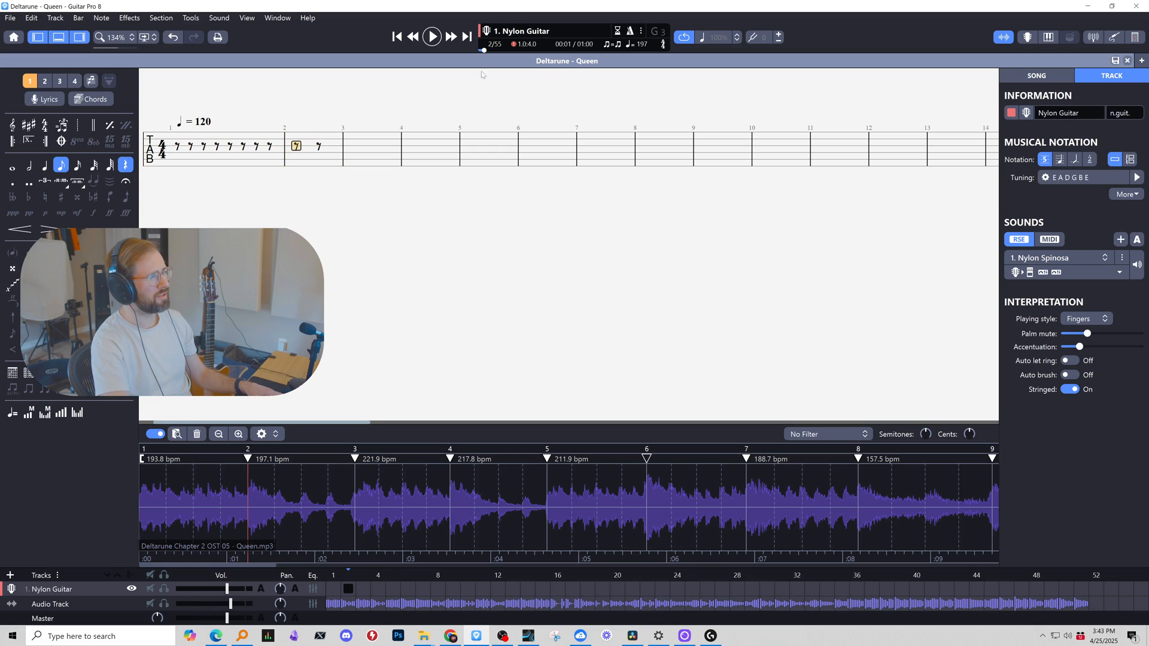
{"action": "key", "text": "ctrl+Left"}
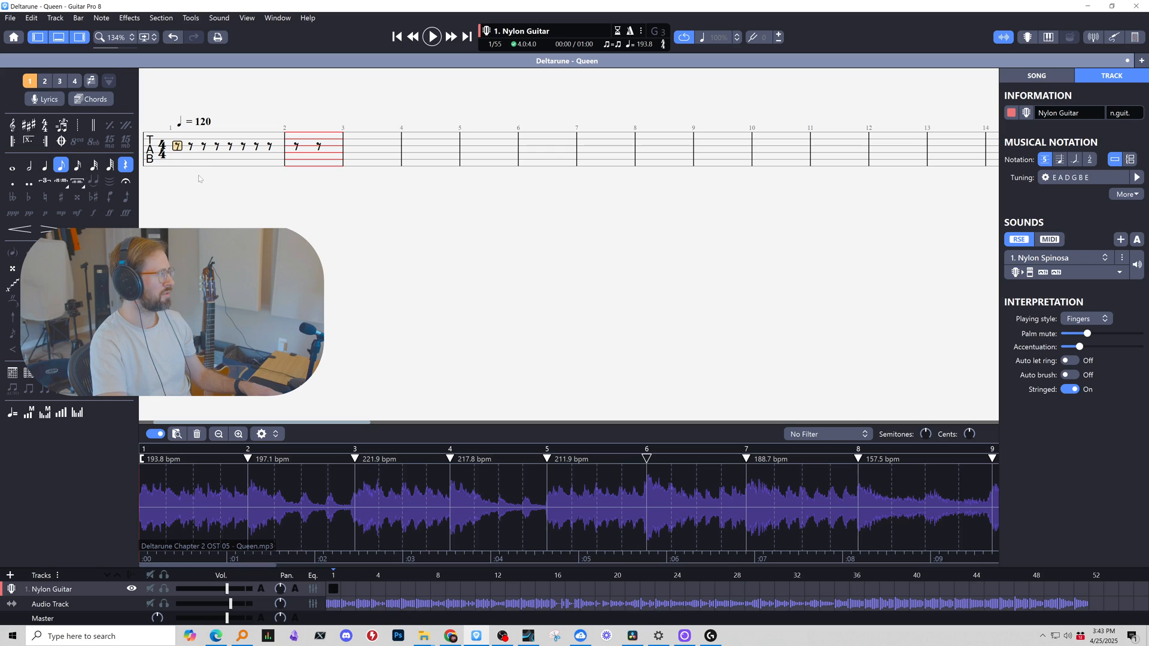
{"action": "key", "text": "space"}
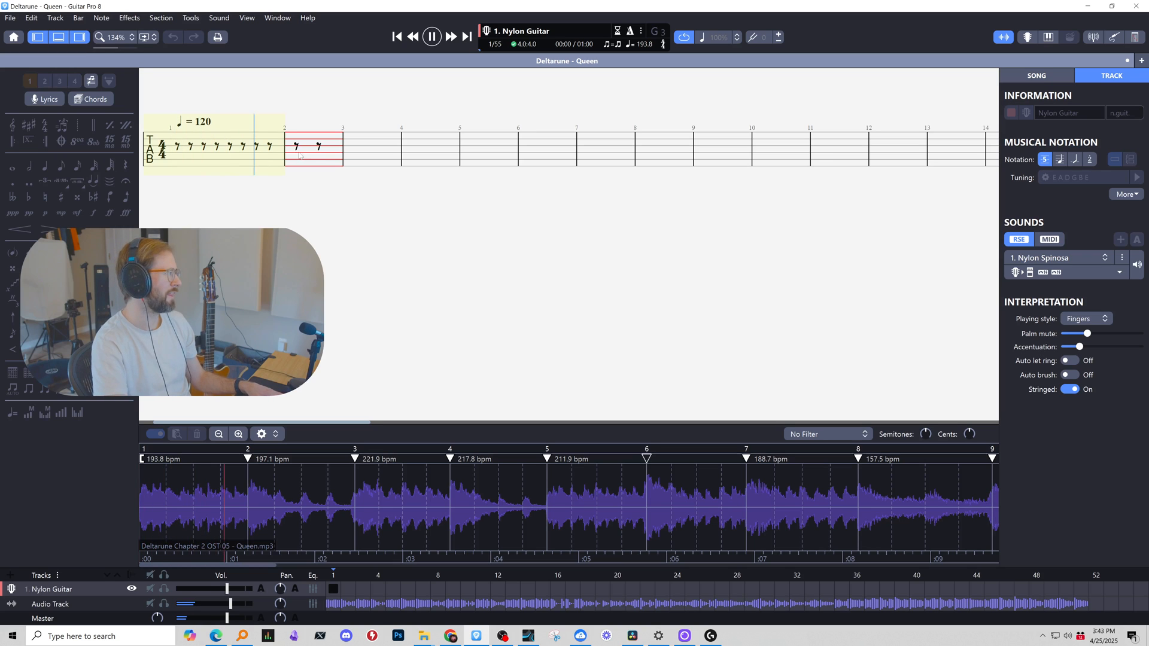
{"action": "key", "text": "space"}
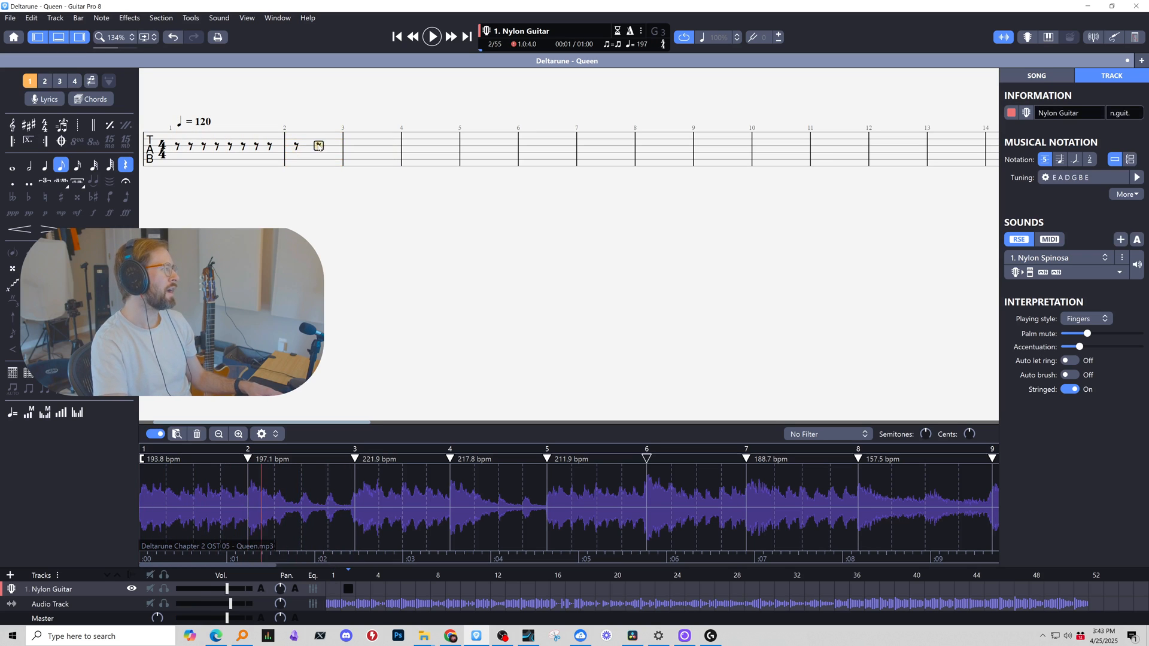
Replace the eighth rests in bar 2 with a single dotted whole rest and play on into bar 3.
{"action": "left_click", "coordinate": [299, 151]}
{"action": "key", "text": "minus"}
{"action": "key", "text": "minus"}
{"action": "key", "text": "minus"}
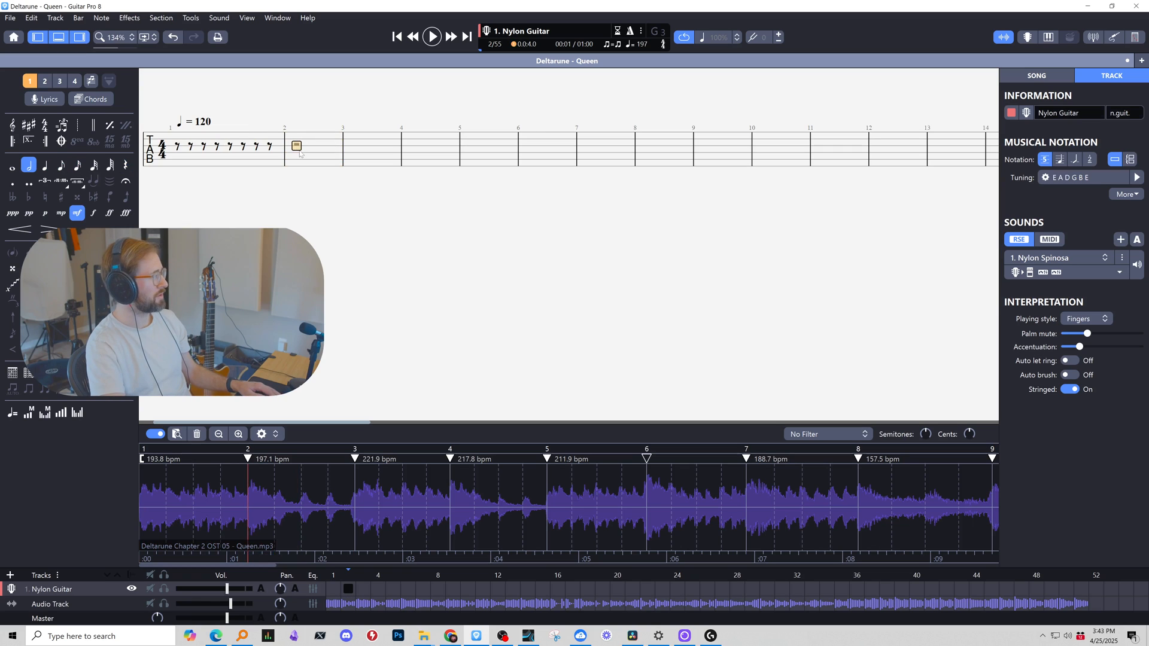
{"action": "key", "text": "minus"}
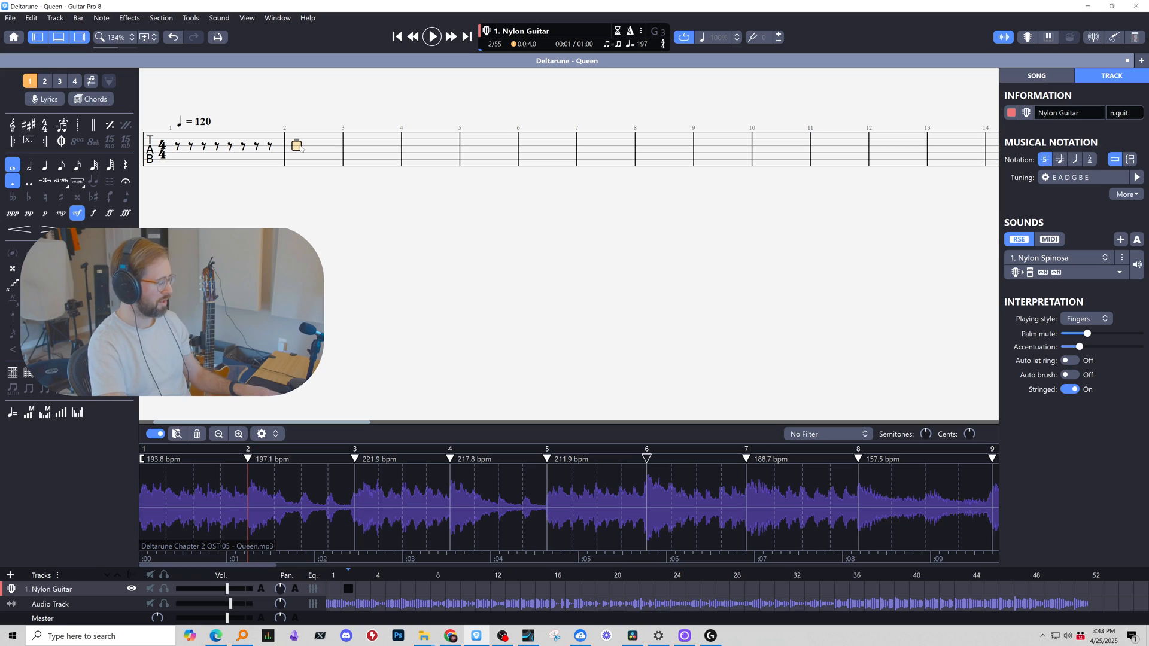
{"action": "key", "text": "space"}
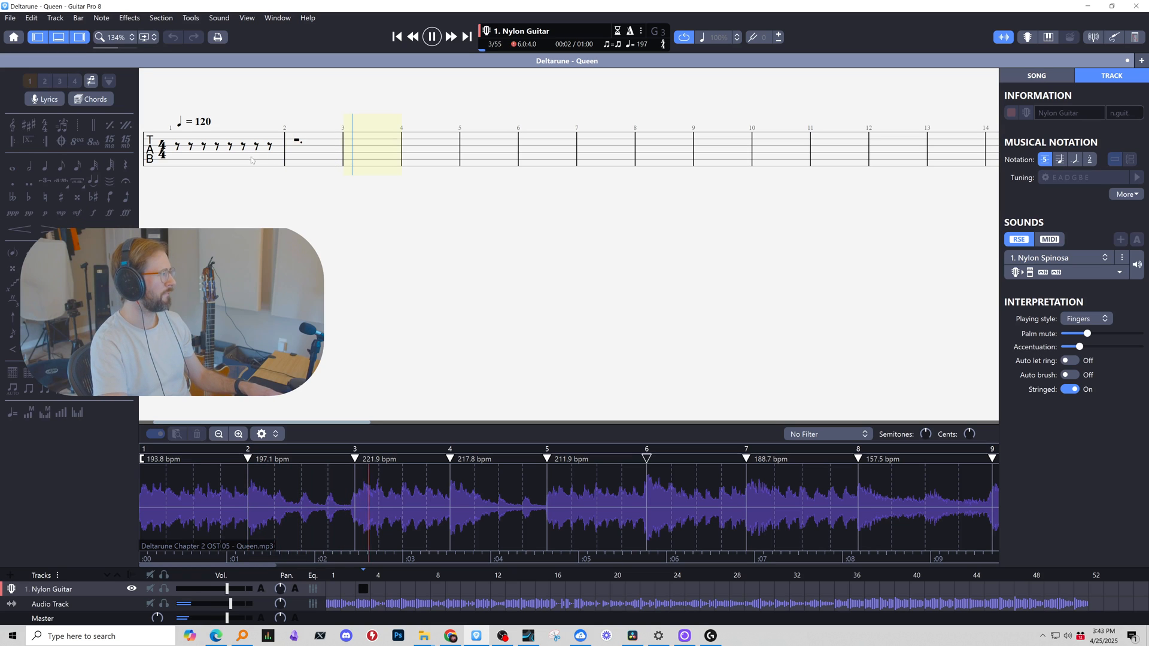
{"action": "key", "text": "space"}
Copy the rests of bars 1 and 2 into bars 3 and 4, and change the rests in bars 2 and 4 to undotted whole rests.
{"action": "left_click_drag", "start_coordinate": [180, 143], "coordinate": [327, 146]}
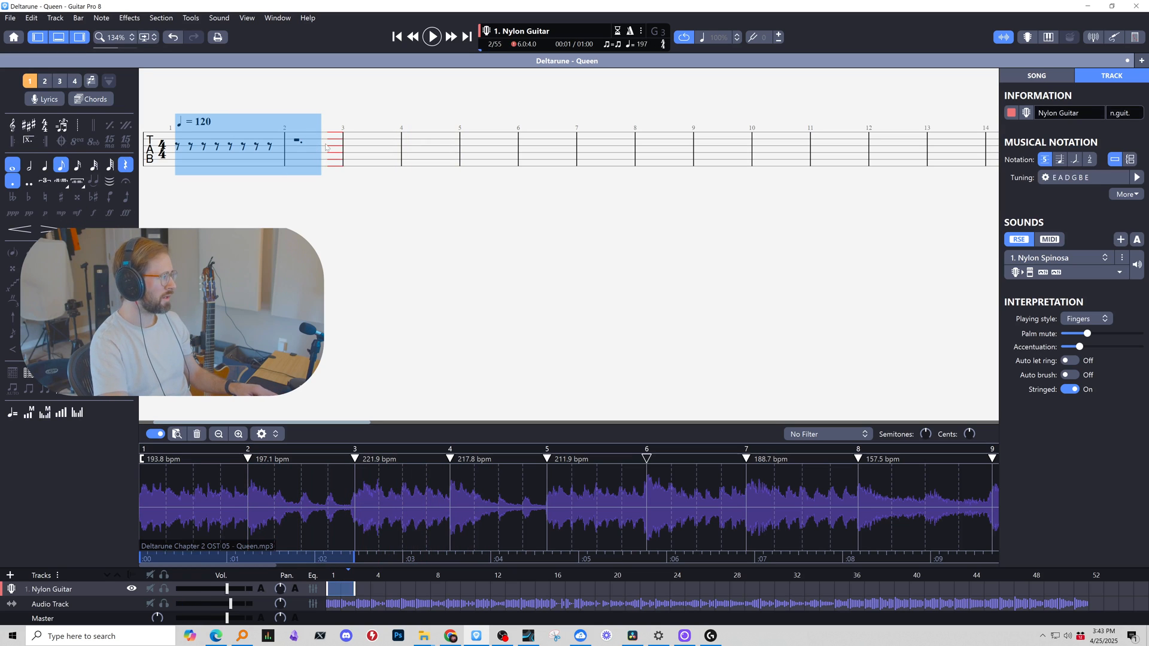
{"action": "key", "text": "ctrl+v"}
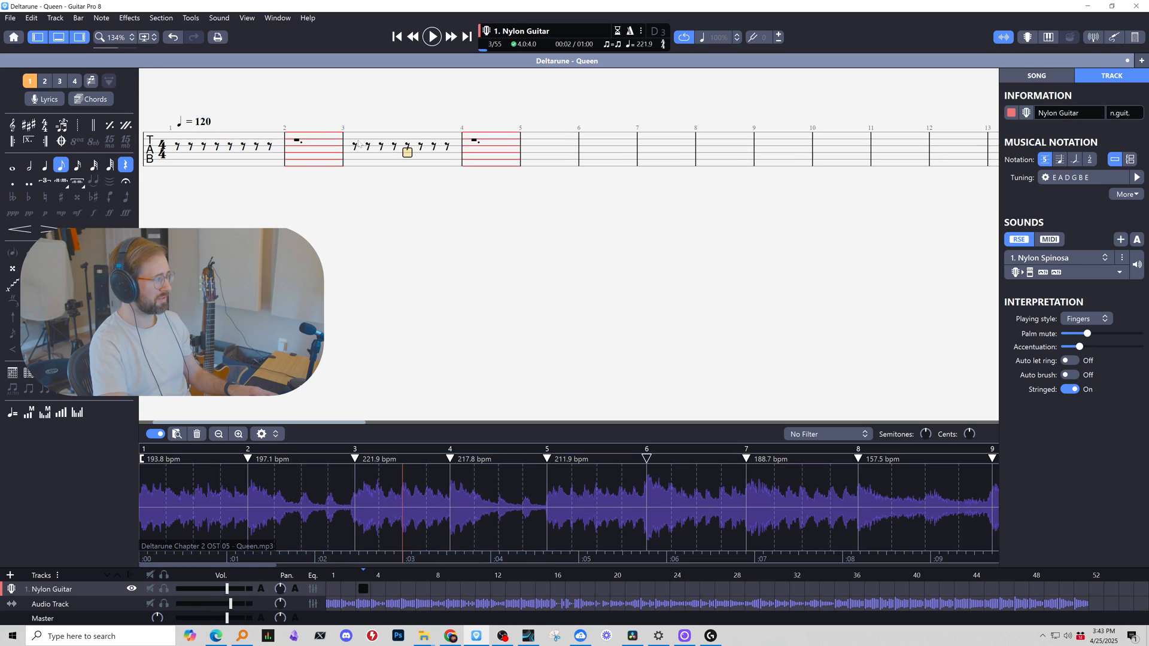
{"action": "left_click", "coordinate": [296, 141]}
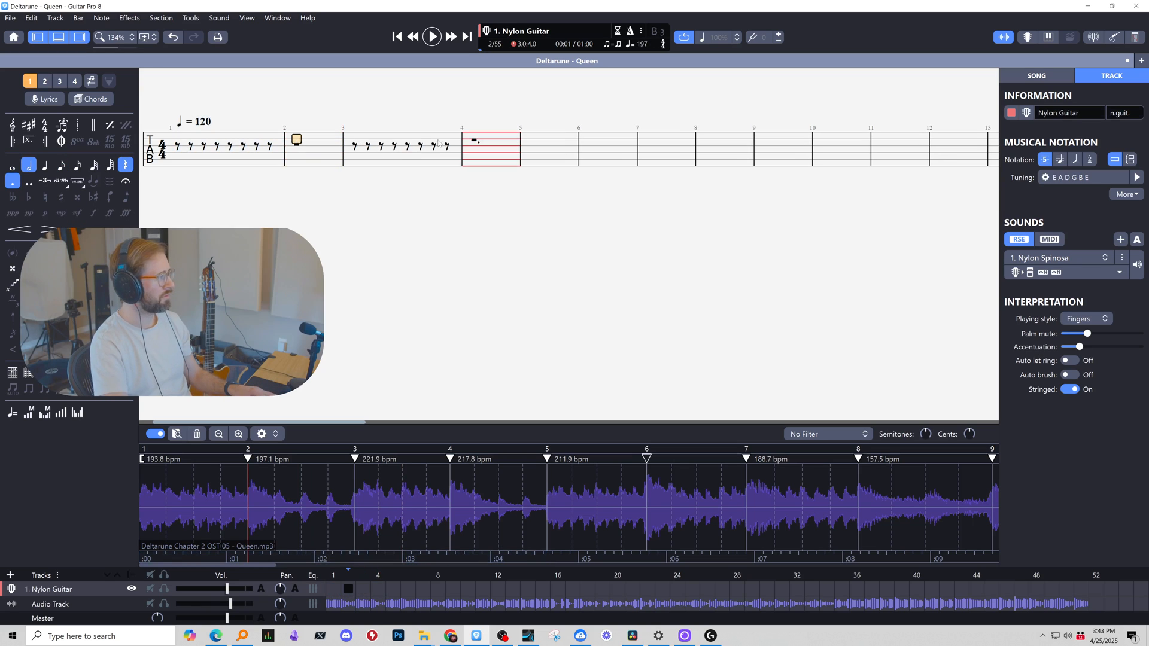
{"action": "left_click", "coordinate": [464, 142]}
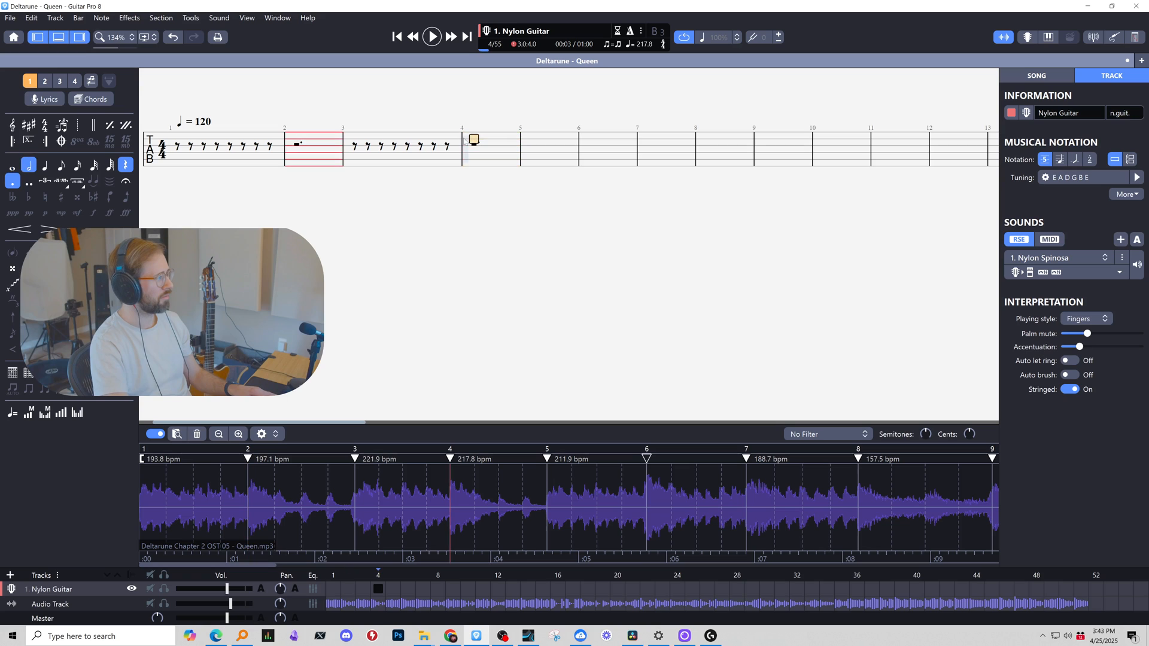
{"action": "left_click", "coordinate": [296, 145]}
{"action": "key", "text": "minus"}
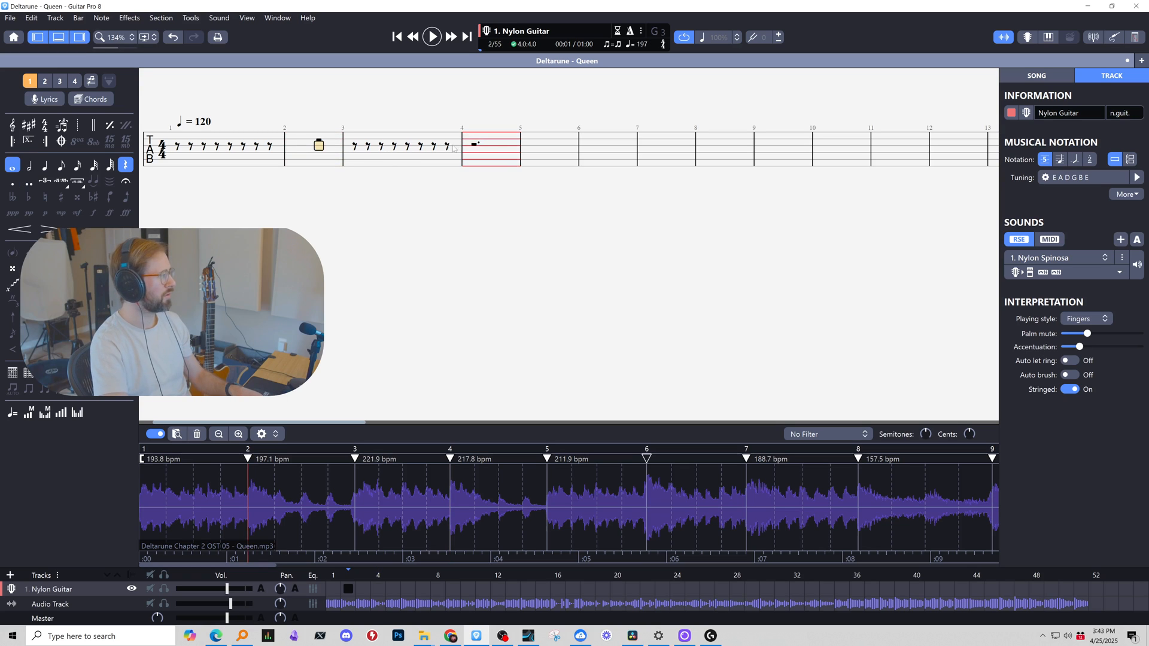
{"action": "left_click", "coordinate": [472, 143]}
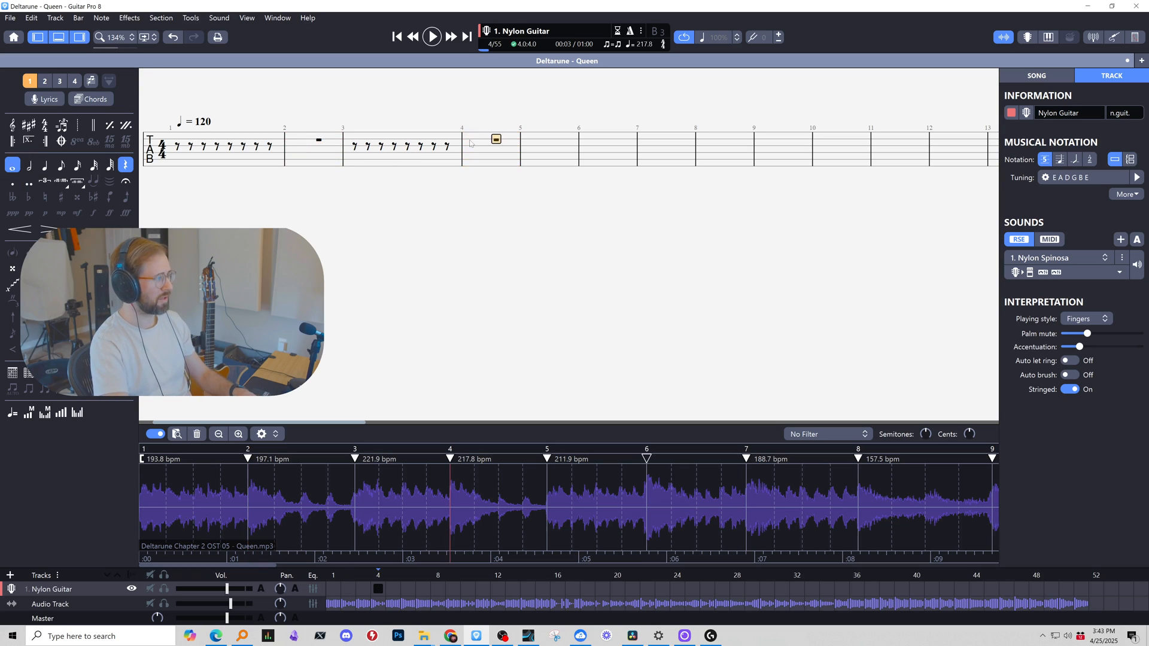
{"action": "left_click", "coordinate": [303, 152]}
{"action": "key", "text": "space"}
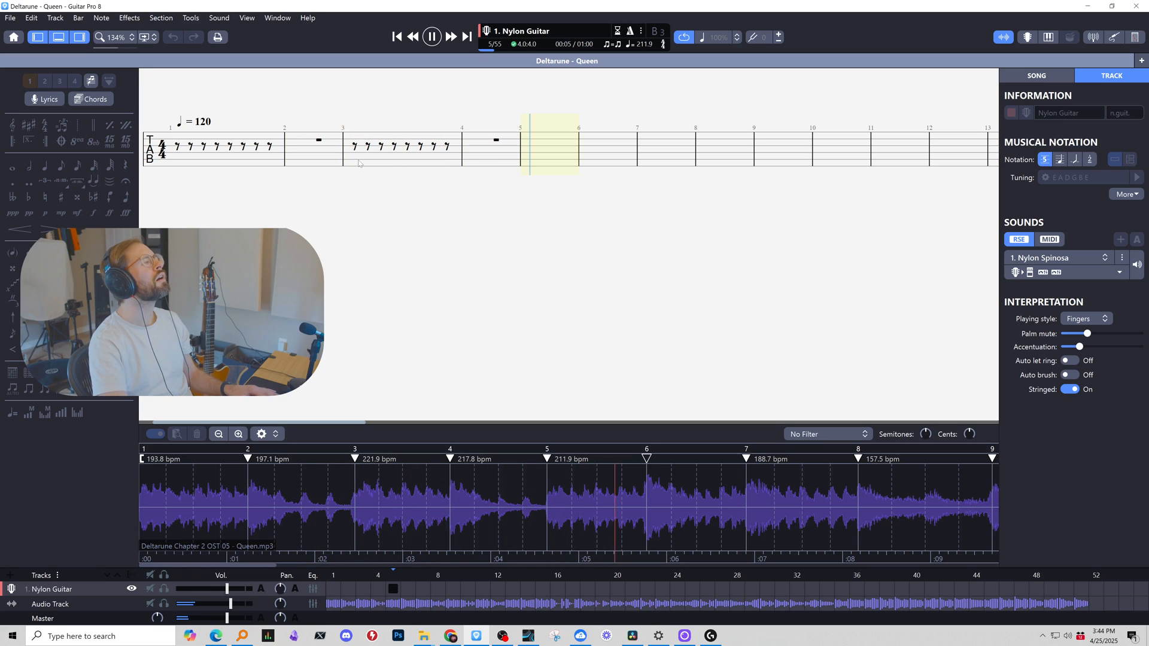
Copy the eight eighth rests of bar 3 into bars 5, 6, 7 and 8, and play the passage.
{"action": "double_click", "coordinate": [361, 156]}
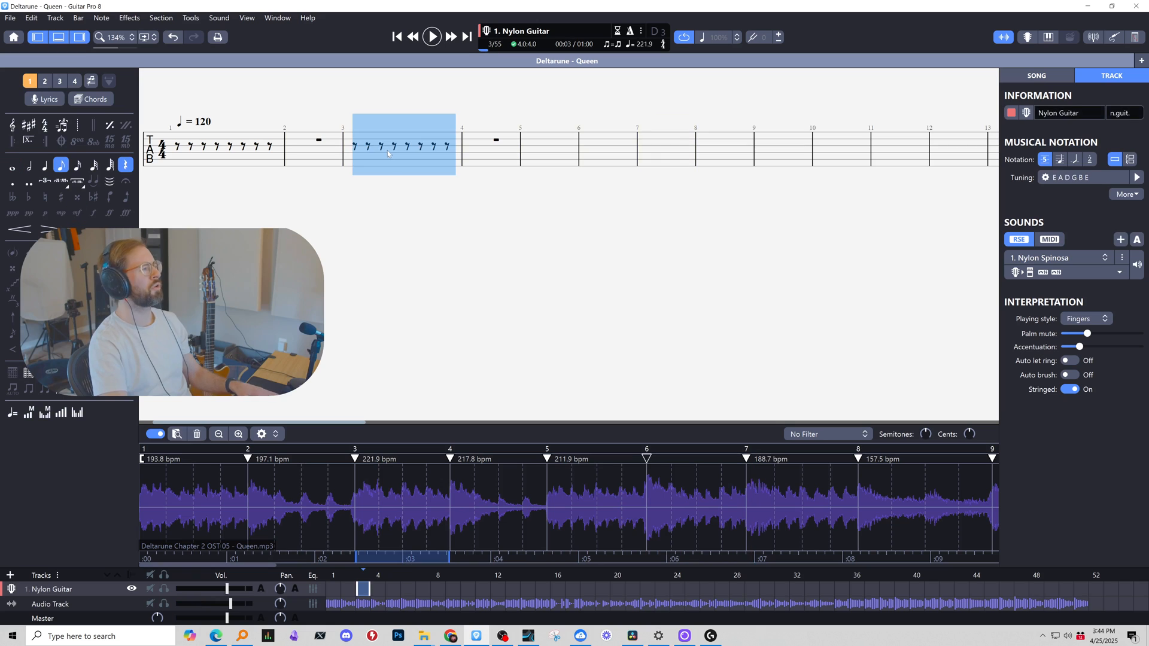
{"action": "key", "text": "ctrl+c"}
{"action": "double_click", "coordinate": [569, 141]}
{"action": "key", "text": "ctrl+v"}
{"action": "double_click", "coordinate": [647, 147]}
{"action": "key", "text": "ctrl+v"}
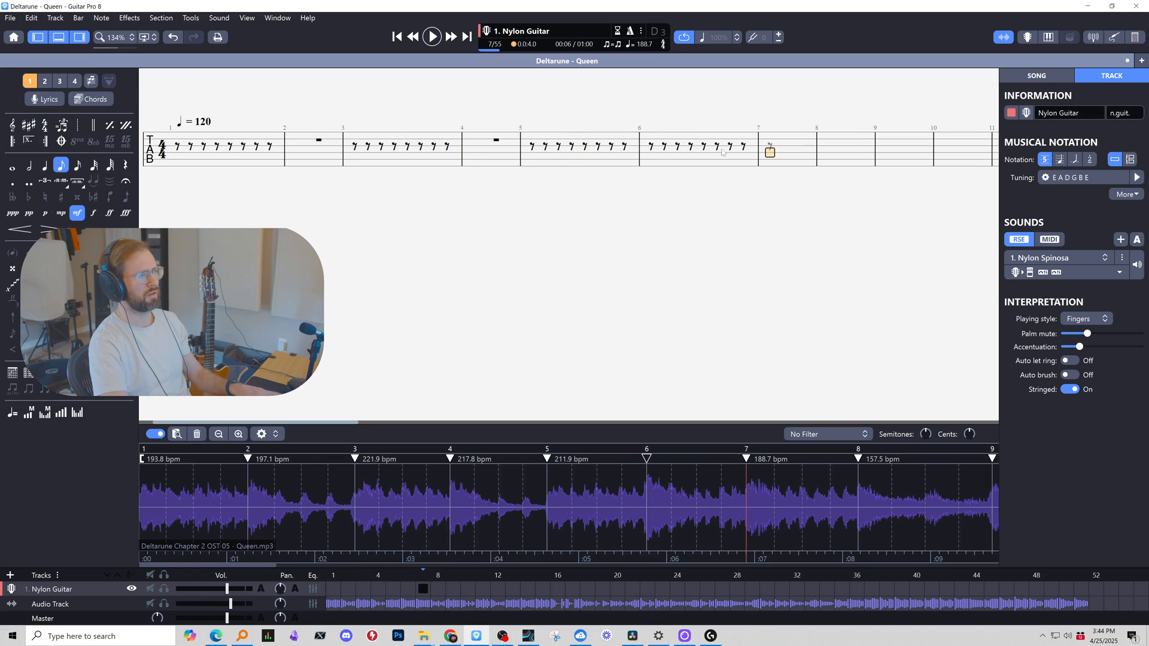
{"action": "double_click", "coordinate": [771, 152]}
{"action": "key", "text": "ctrl+v"}
{"action": "double_click", "coordinate": [906, 146]}
{"action": "key", "text": "ctrl+v"}
{"action": "key", "text": "space"}
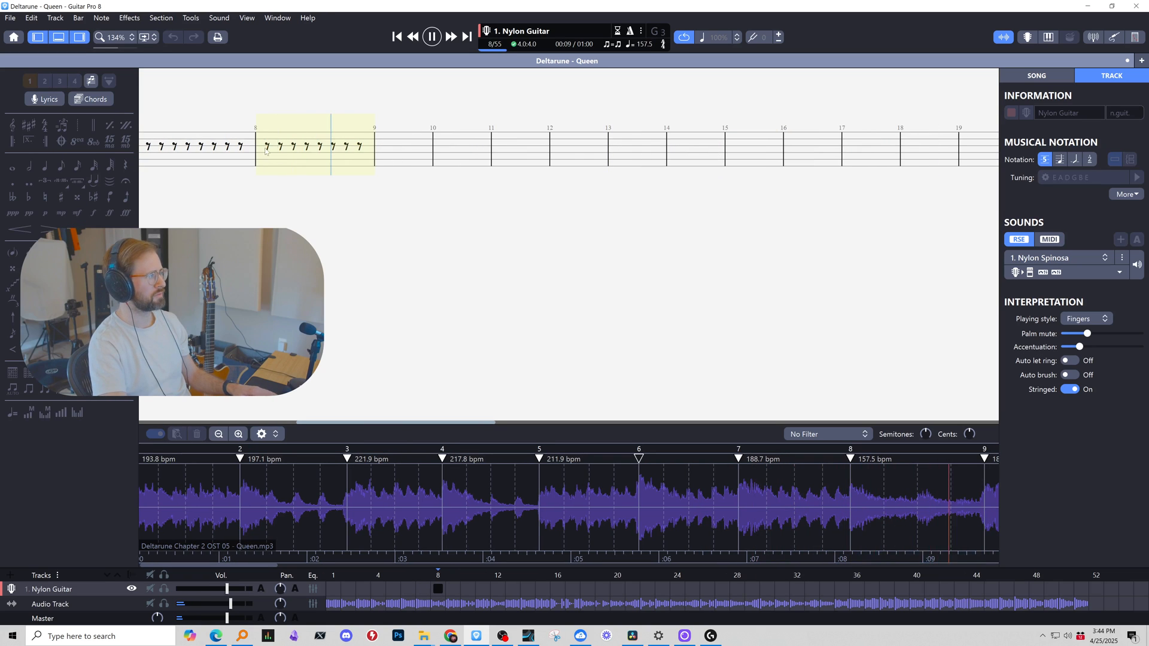
Replace the eighth rests in bar 8 with a single dotted whole rest and replay from bar 7.
{"action": "double_click", "coordinate": [361, 146]}
{"action": "key", "text": "Delete"}
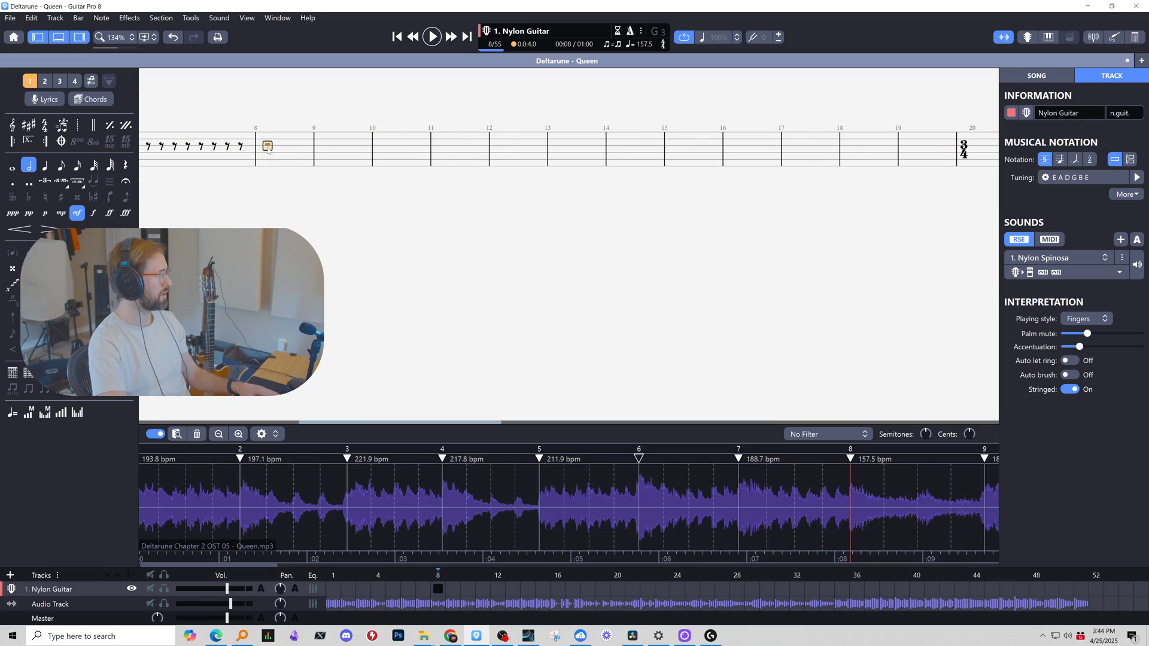
{"action": "key", "text": "minus"}
{"action": "key", "text": "period"}
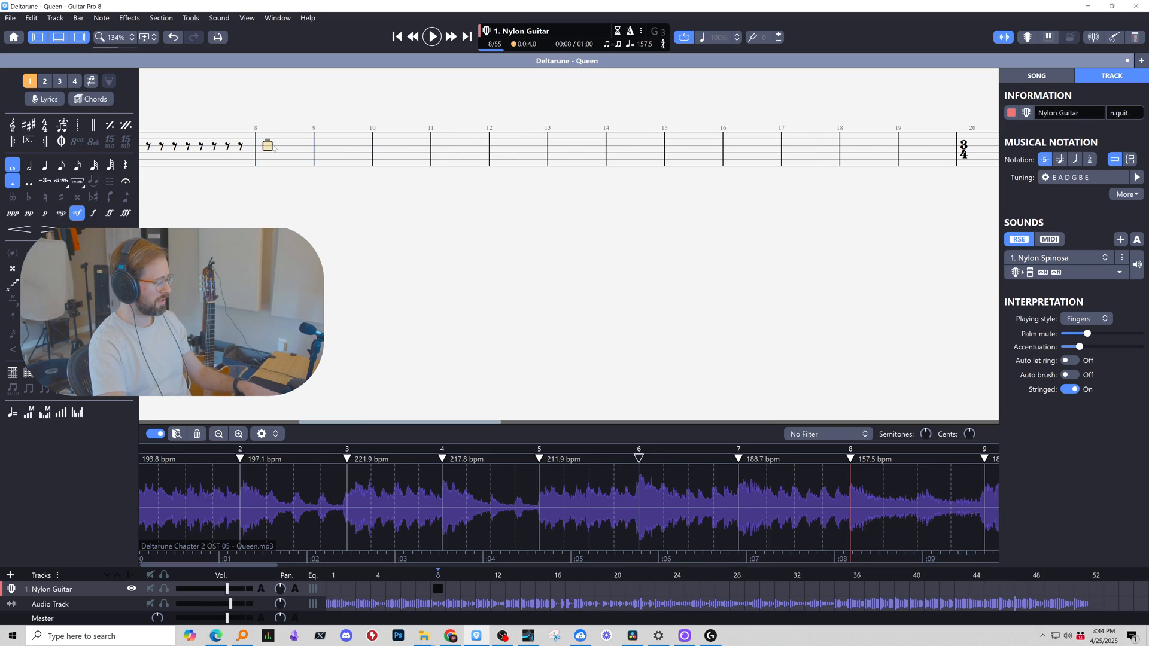
{"action": "key", "text": "space"}
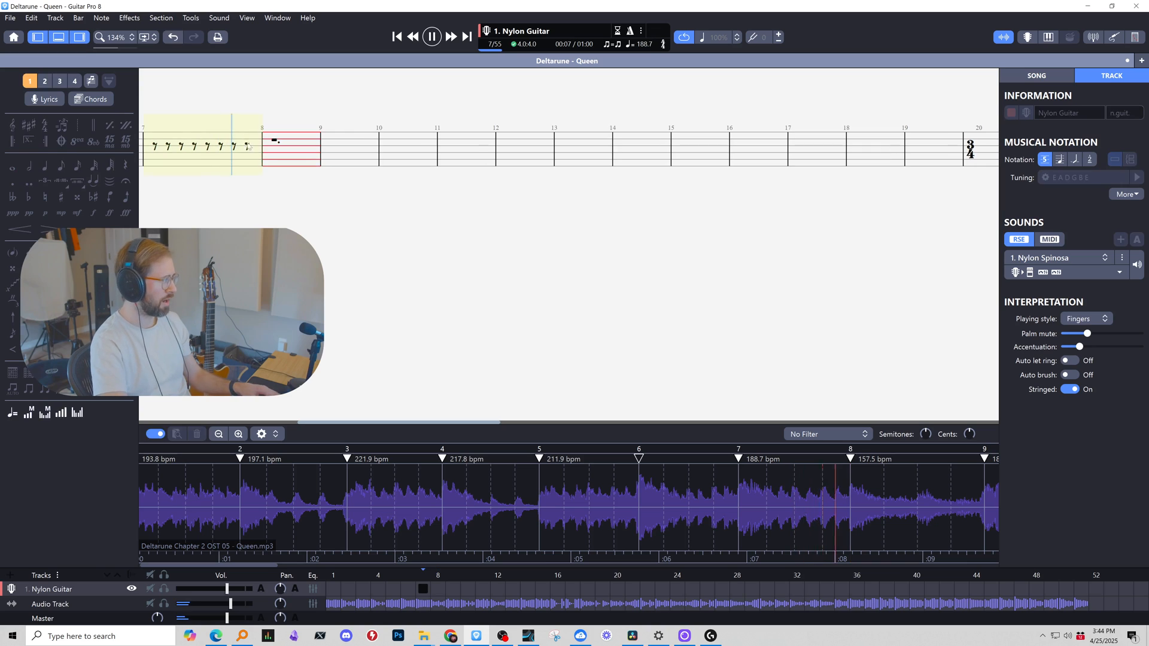
Remove the dot from the whole rest in bar 8 and play from there into bar 9.
{"action": "key", "text": "space"}
{"action": "key", "text": "period"}
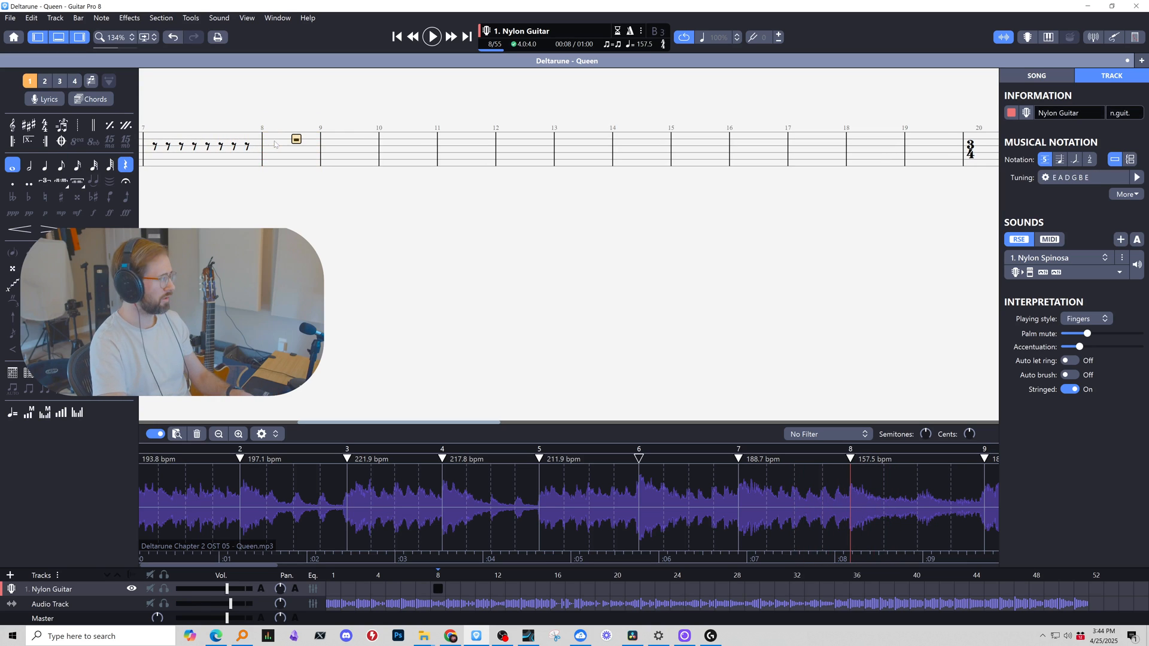
{"action": "key", "text": "space"}
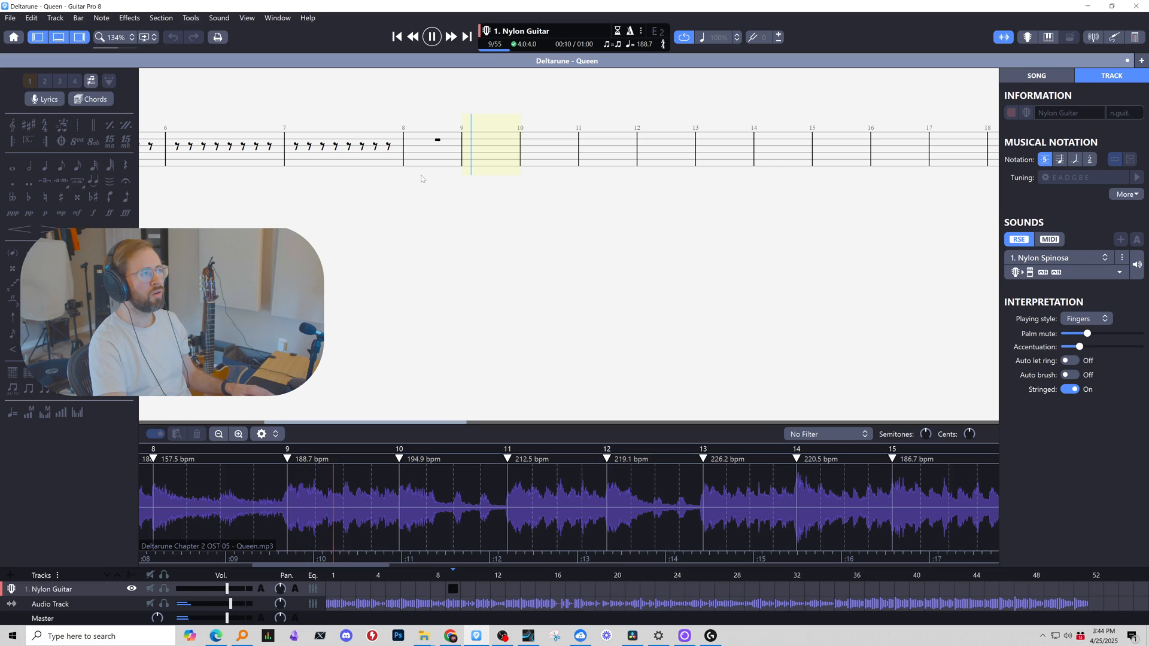
{"action": "key", "text": "space"}
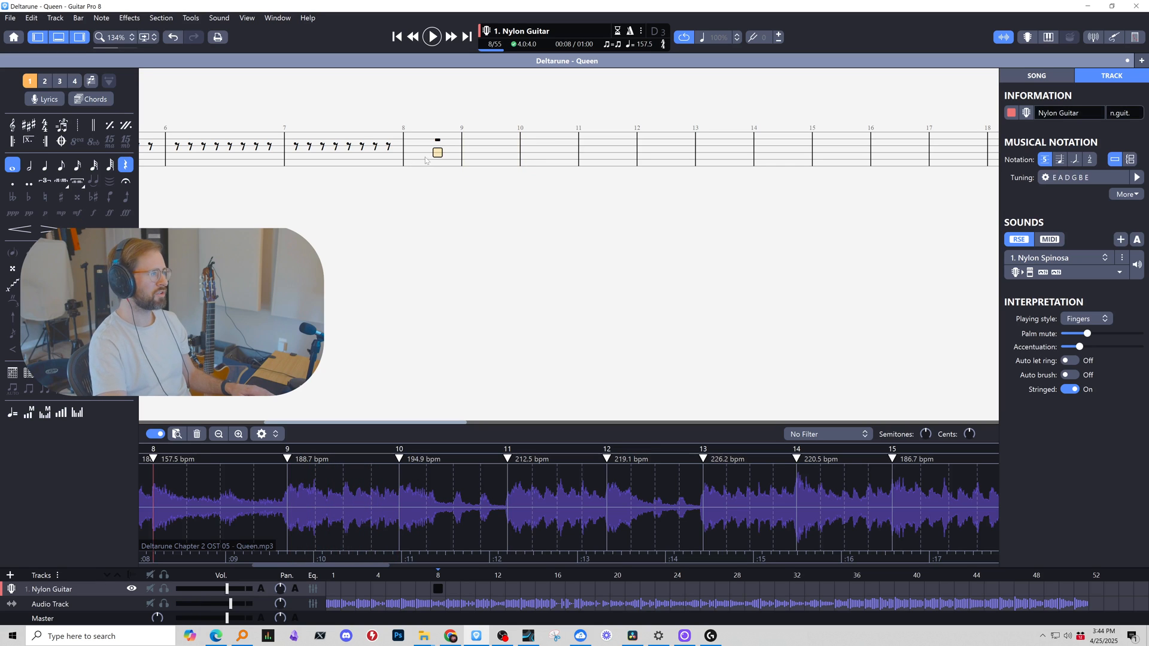
Replay bar 8 to check its whole rest against the audio.
{"action": "key", "text": "space"}
{"action": "key", "text": "space"}
{"action": "key", "text": "space"}
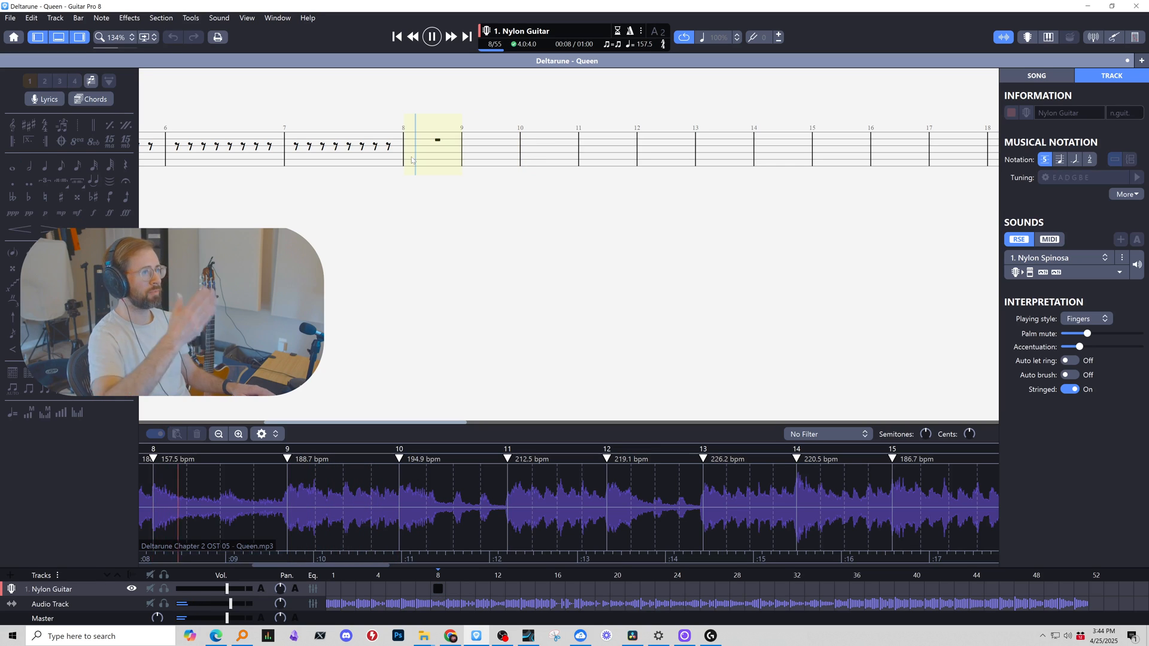
{"action": "key", "text": "space"}
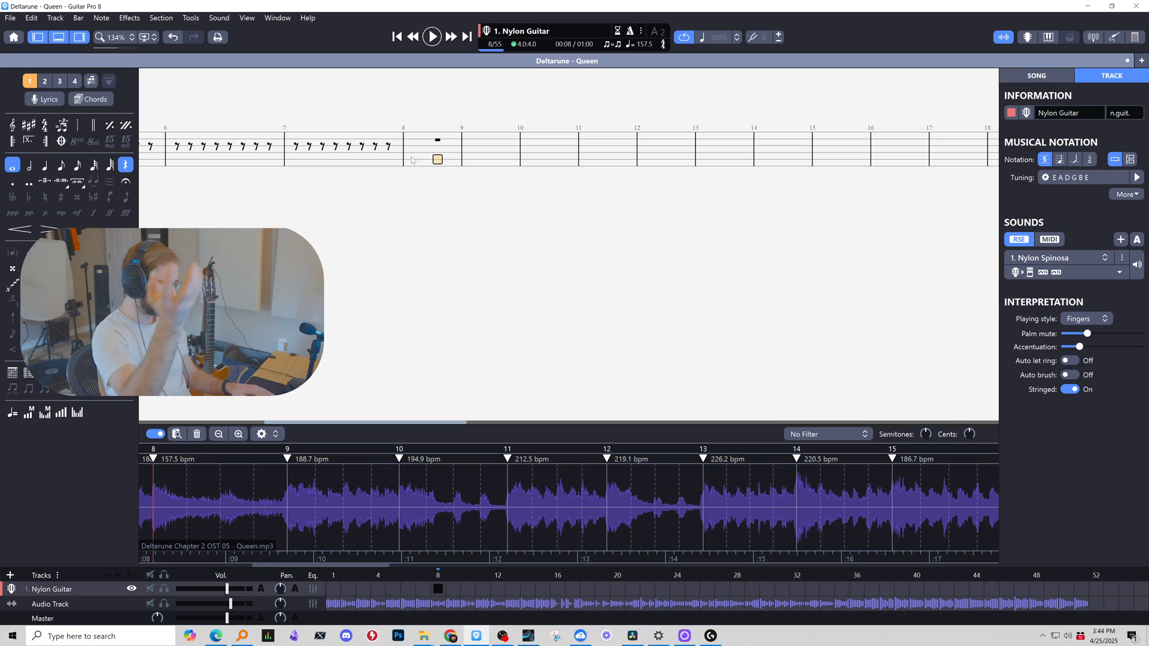
{"action": "key", "text": "Up"}
{"action": "key", "text": "Up"}
{"action": "key", "text": "Up"}
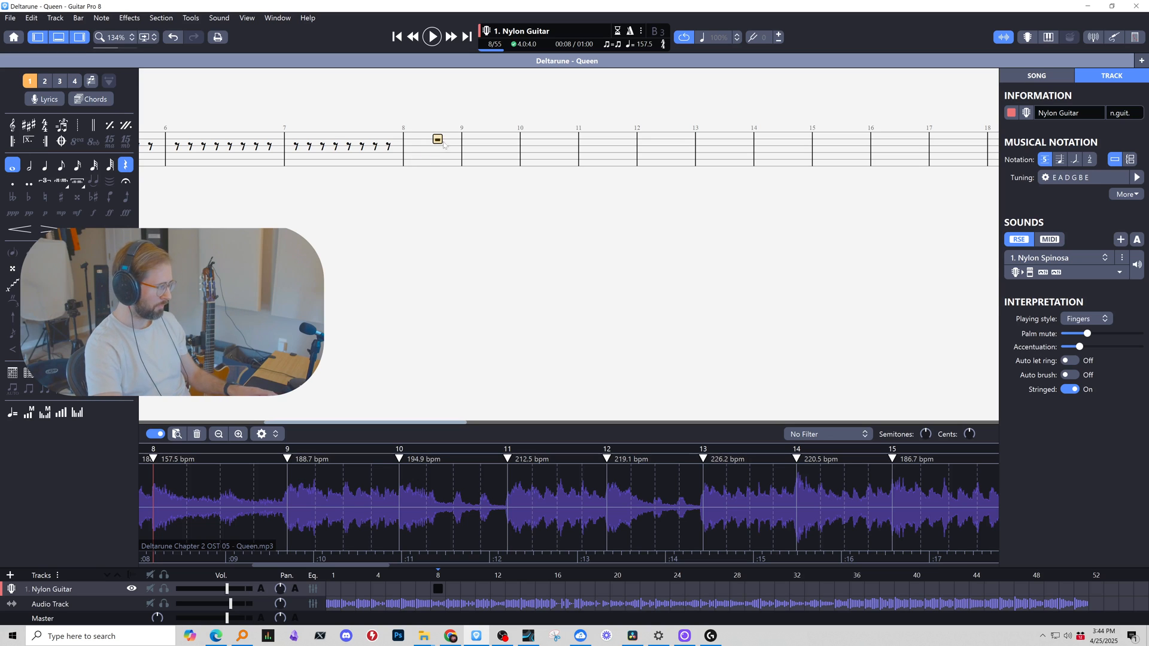
Listen through the passage from bar 7 to bar 17, checking the rhythm against the waveform, and replay bar 8.
{"action": "key", "text": "space"}
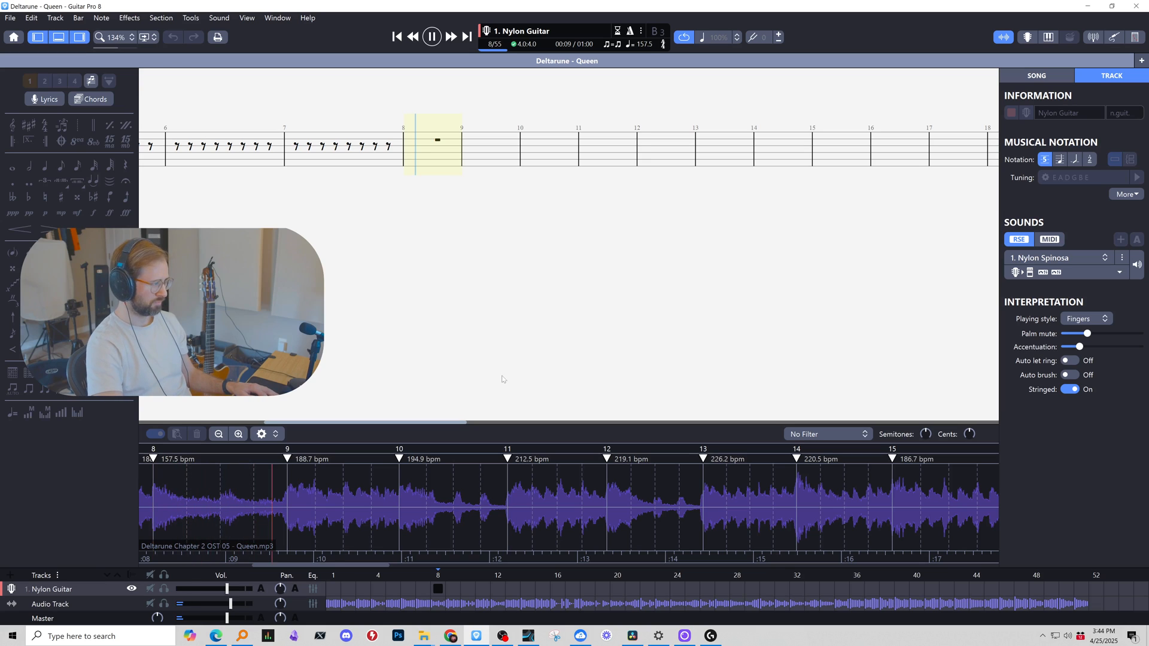
{"action": "left_click_drag", "start_coordinate": [419, 422], "coordinate": [293, 422]}
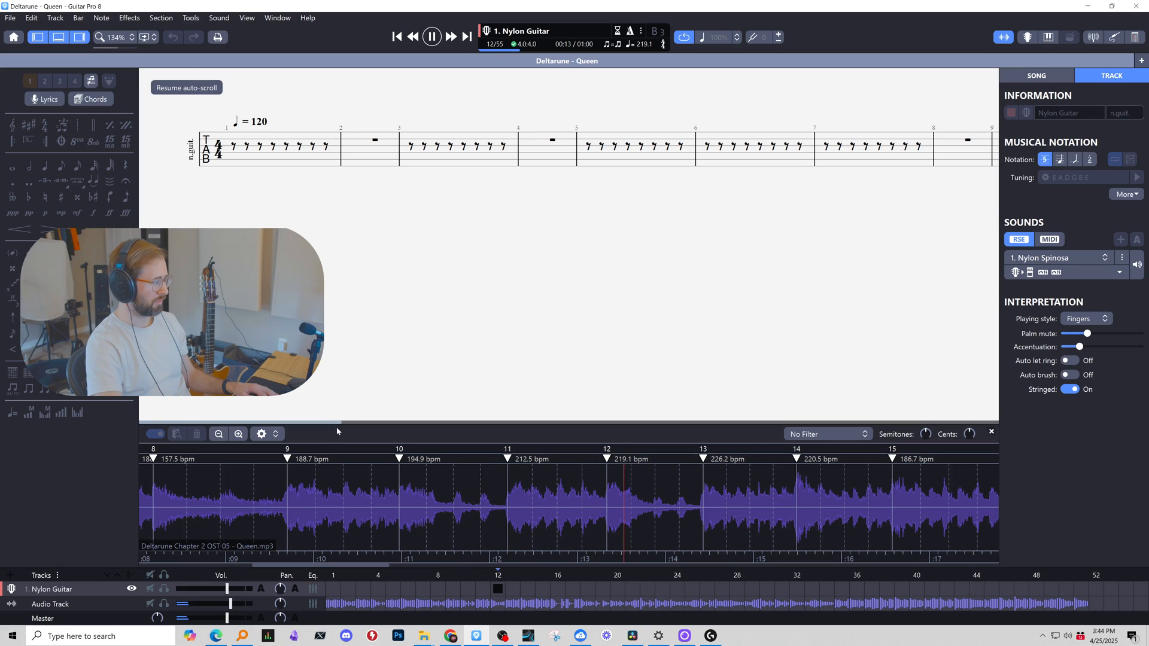
{"action": "left_click_drag", "start_coordinate": [337, 426], "coordinate": [387, 426]}
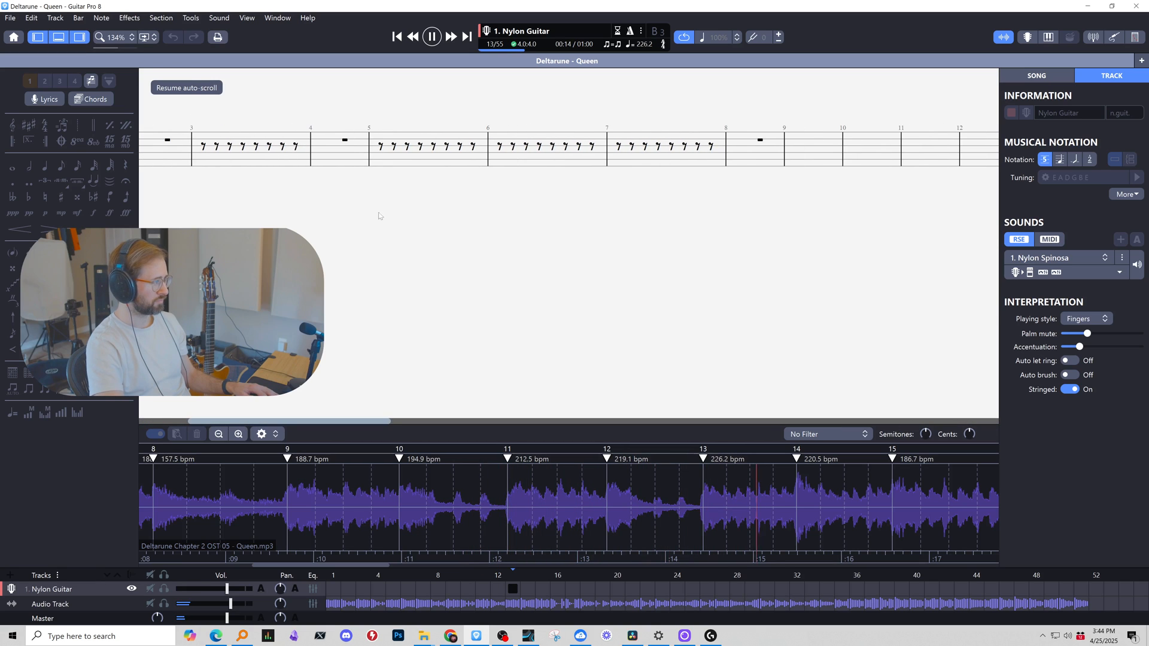
{"action": "left_click", "coordinate": [394, 145]}
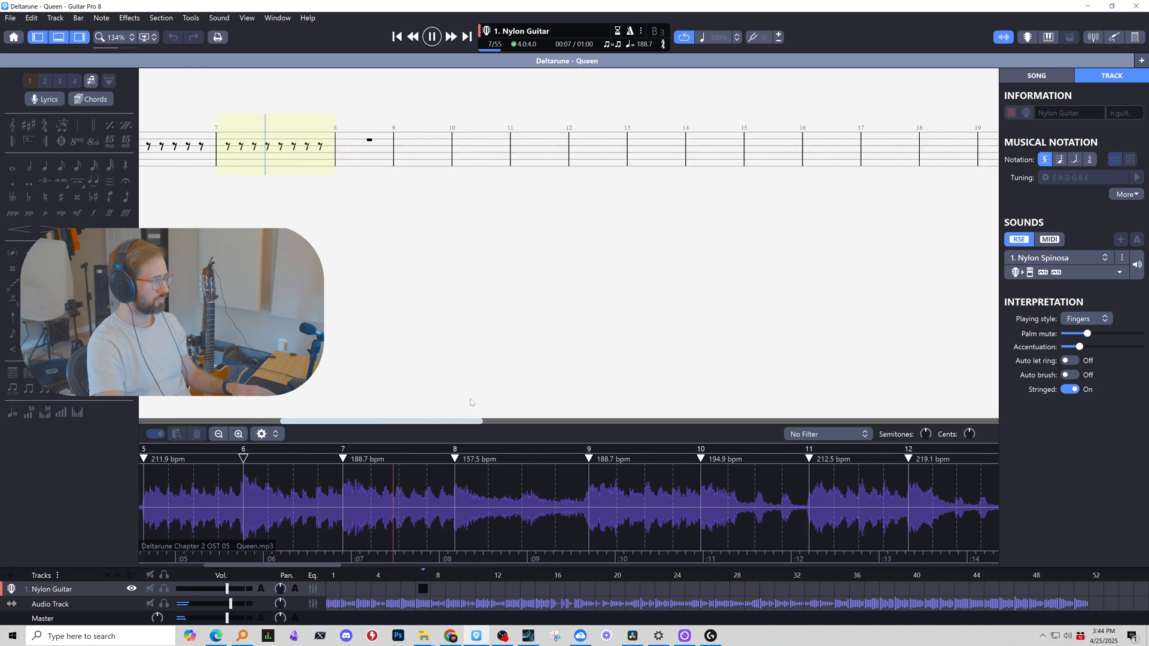
{"action": "left_click", "coordinate": [594, 150]}
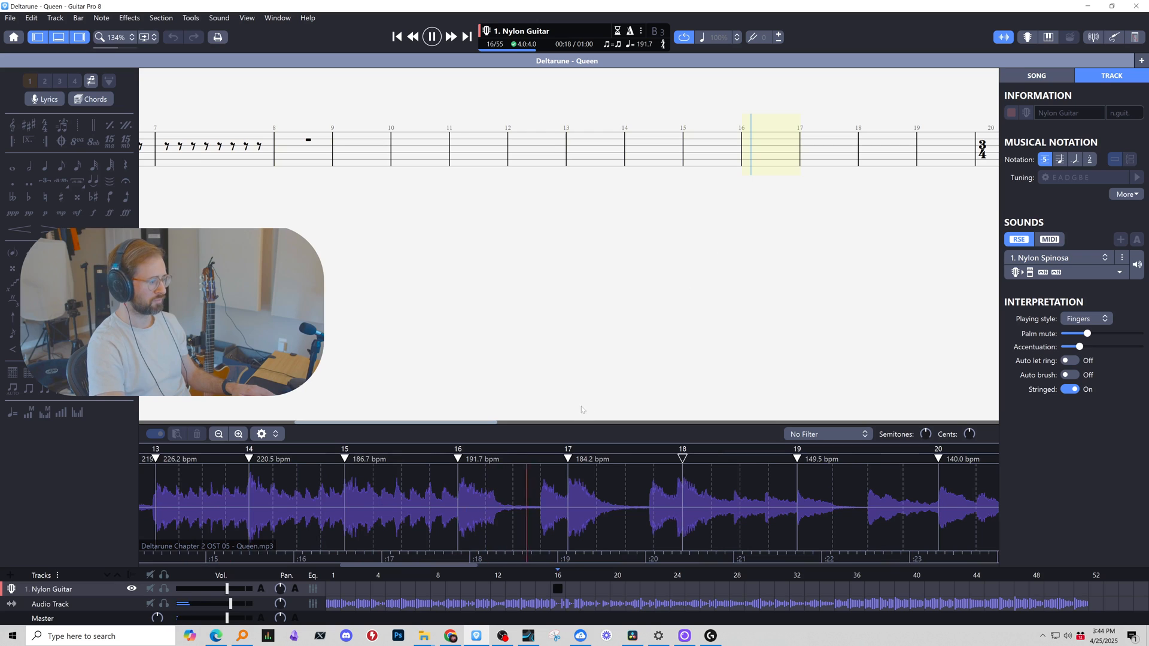
{"action": "key", "text": "space"}
{"action": "left_click_drag", "start_coordinate": [491, 423], "coordinate": [387, 424]}
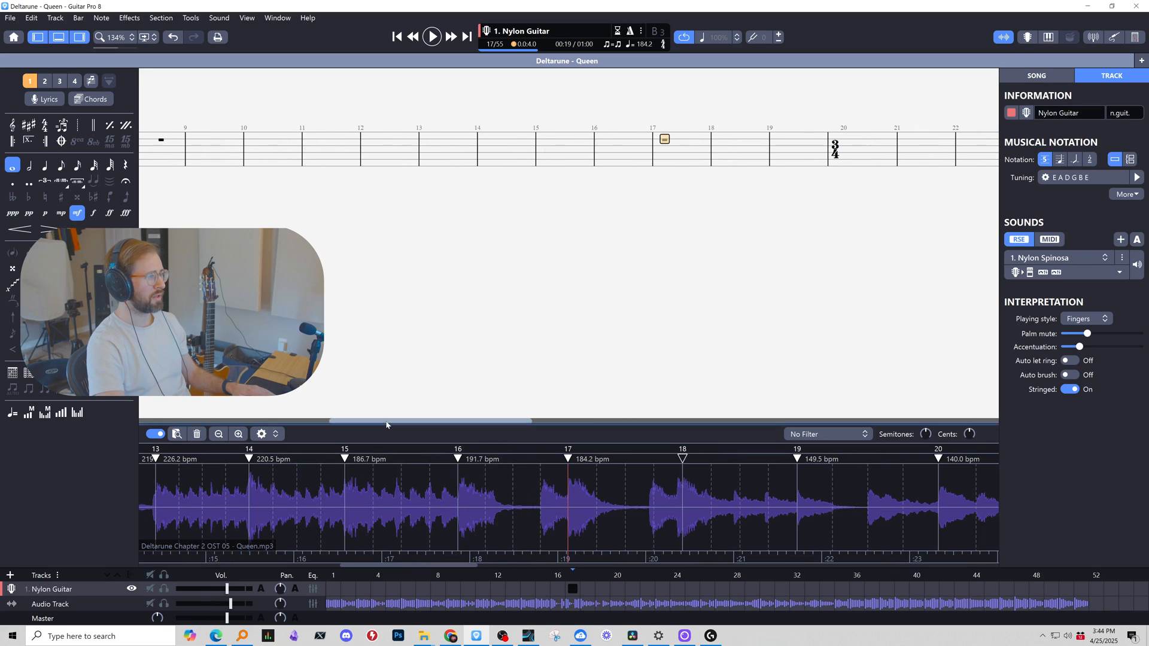
{"action": "key", "text": "space"}
{"action": "key", "text": "space"}
{"action": "left_click_drag", "start_coordinate": [510, 423], "coordinate": [441, 425]}
{"action": "left_click", "coordinate": [362, 168]}
{"action": "key", "text": "space"}
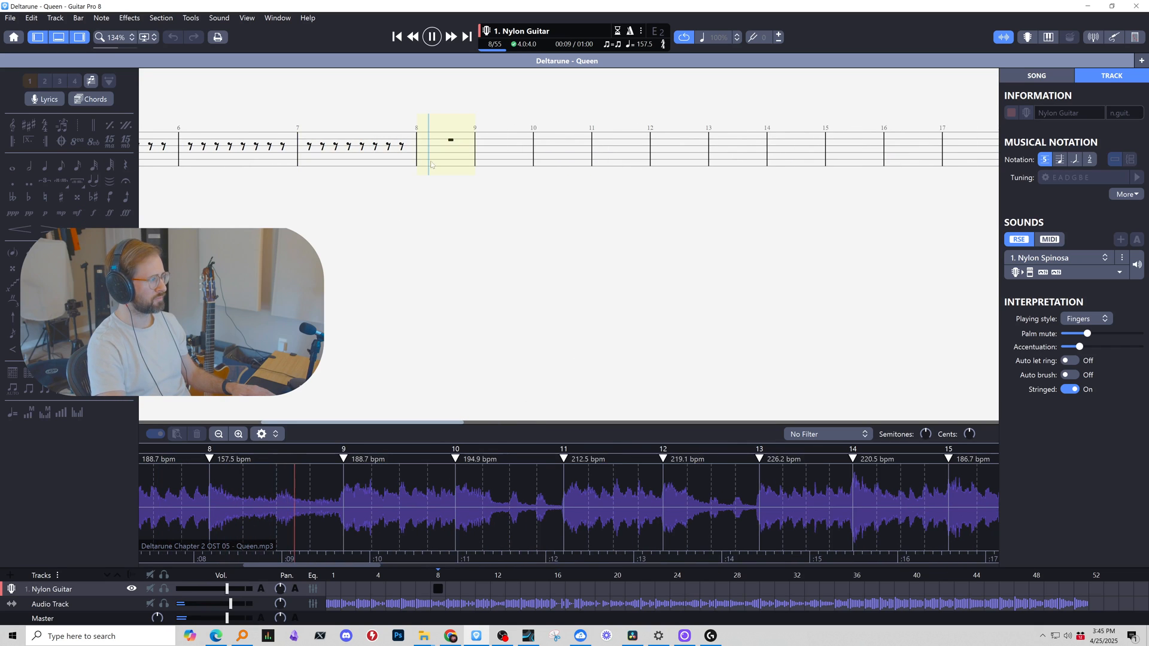
{"action": "key", "text": "space"}
{"action": "left_click_drag", "start_coordinate": [431, 422], "coordinate": [541, 403]}
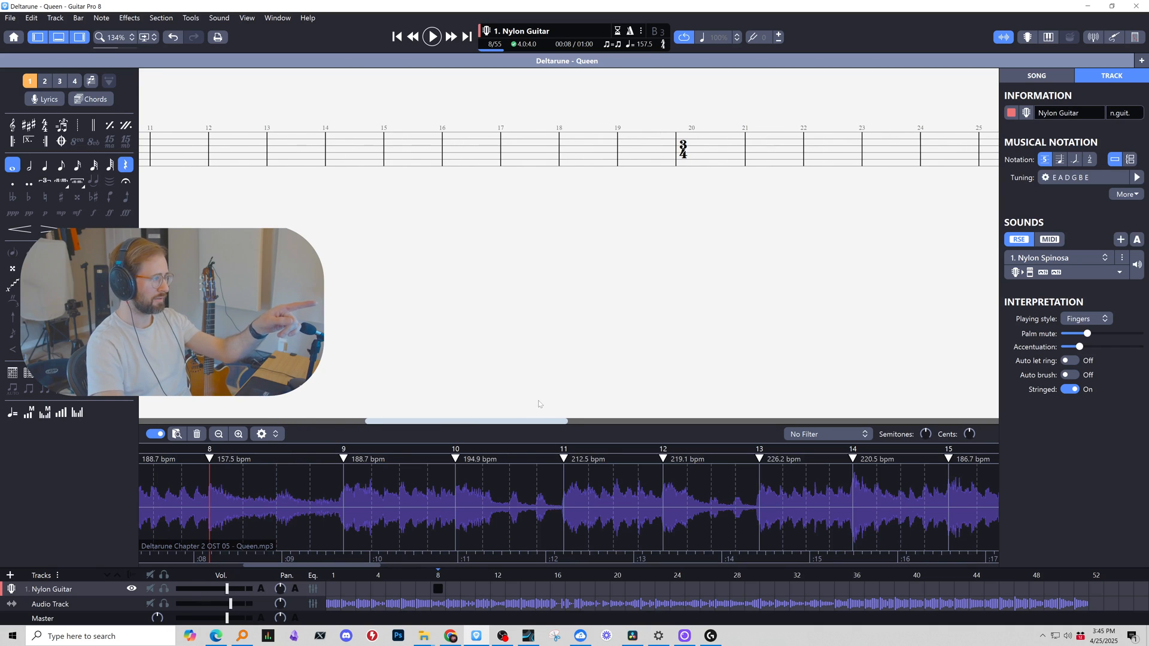
Play bar 16, then fill it with a dotted half rest followed by a quarter rest.
{"action": "left_click", "coordinate": [454, 146]}
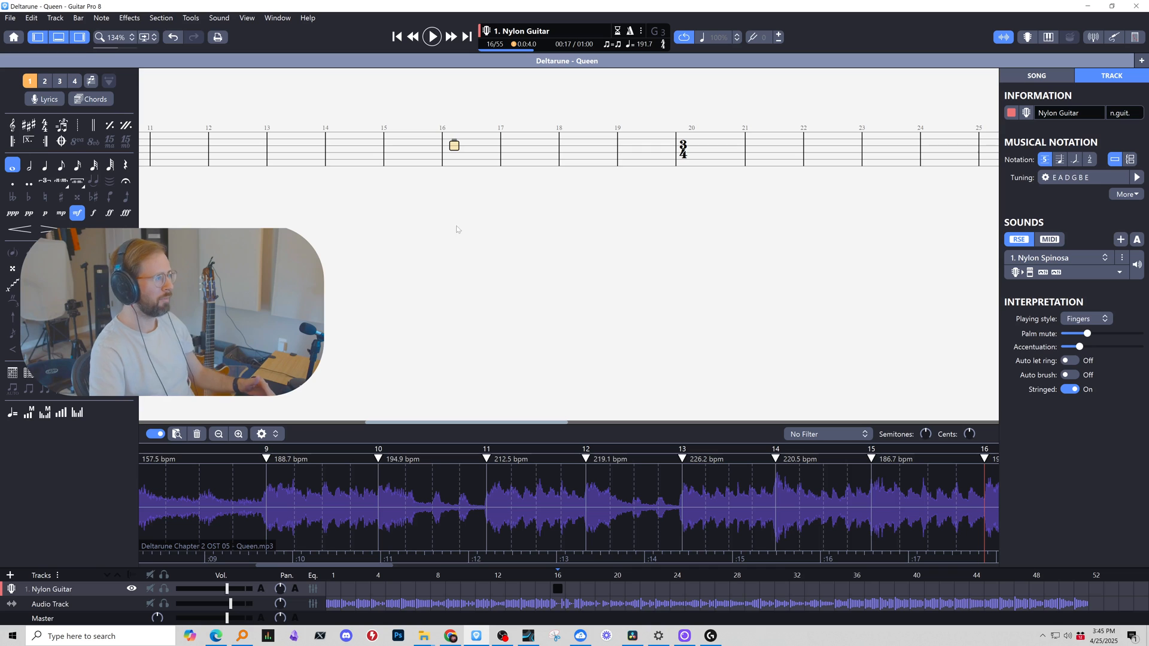
{"action": "key", "text": "space"}
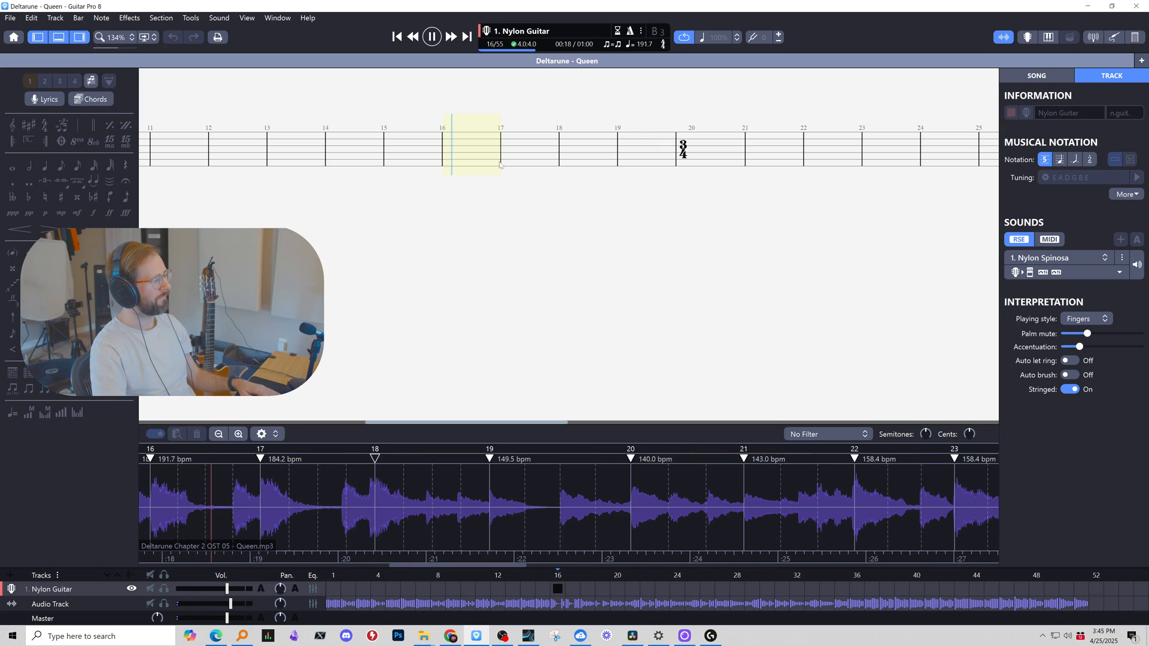
{"action": "key", "text": "space"}
{"action": "left_click", "coordinate": [476, 147]}
{"action": "key", "text": "r"}
{"action": "key", "text": "KP_Add"}
{"action": "key", "text": "KP_Add"}
{"action": "key", "text": "KP_Add"}
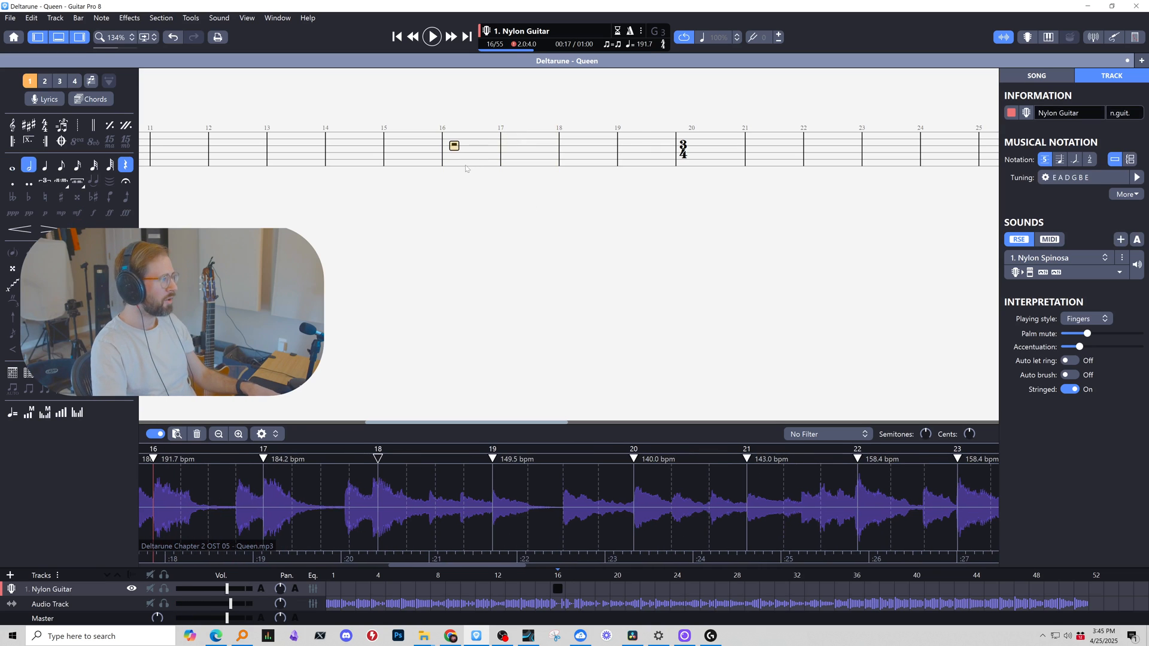
{"action": "key", "text": "KP_Subtract"}
{"action": "key", "text": "KP_Subtract"}
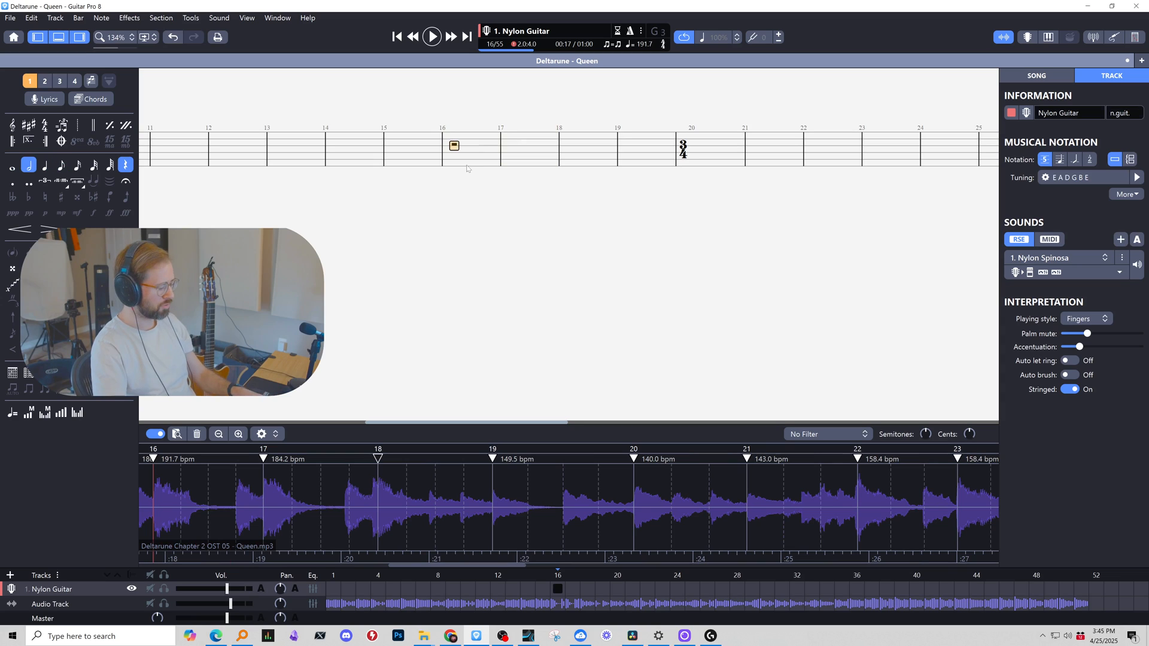
{"action": "key", "text": "Right"}
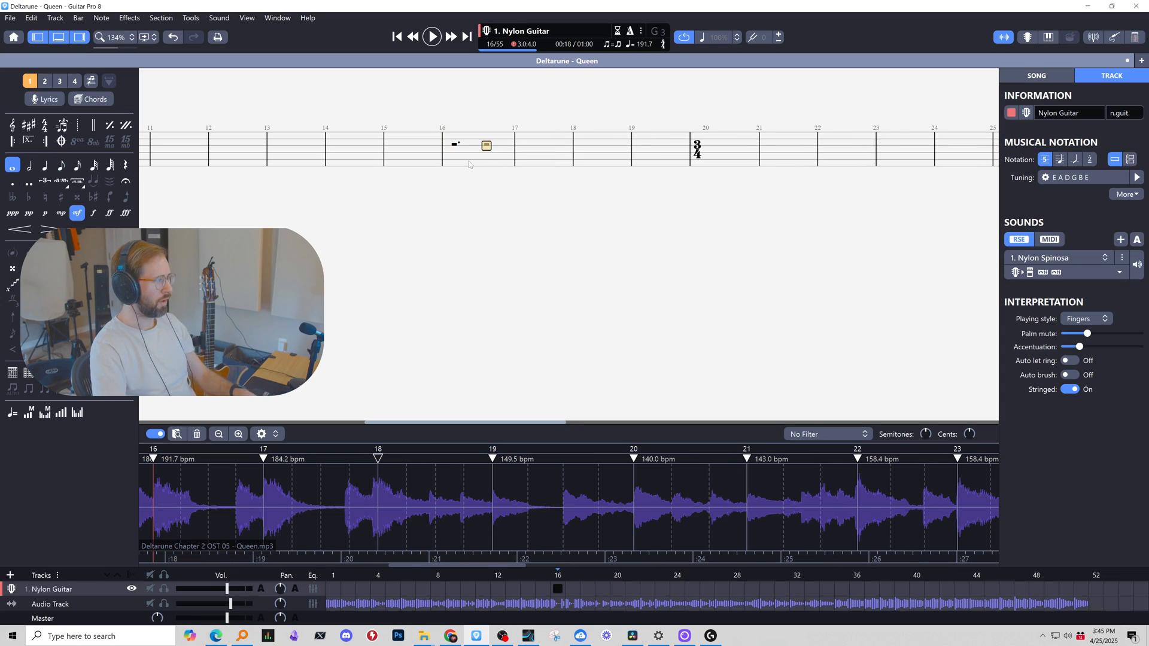
{"action": "left_click", "coordinate": [452, 148]}
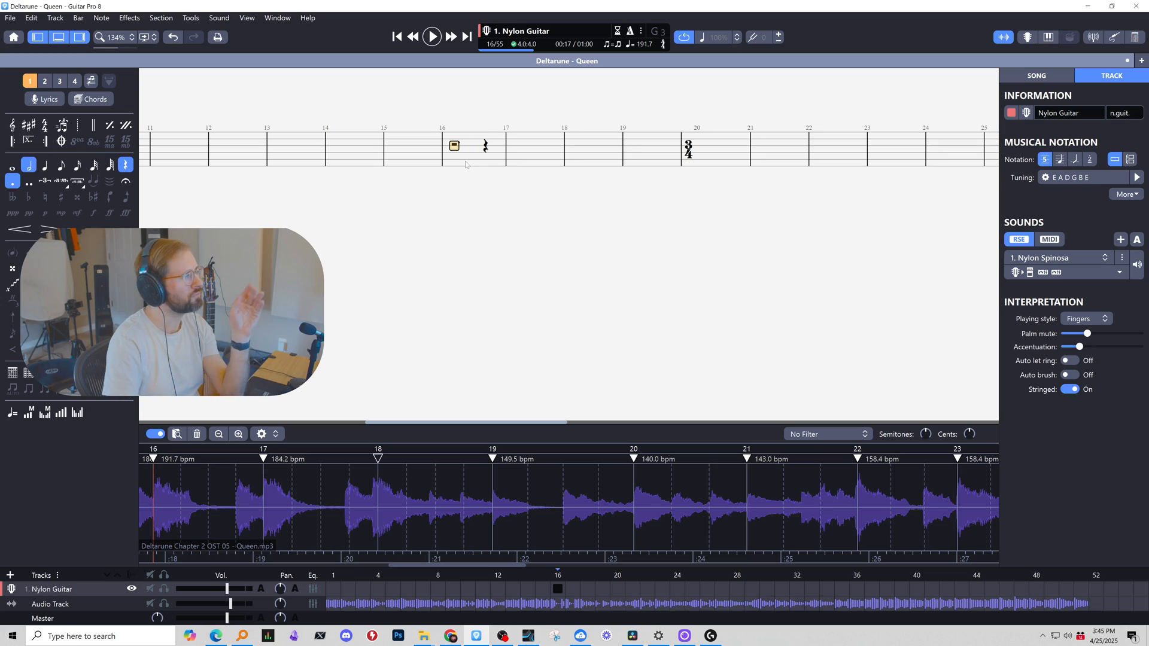
Play bar 16 separately from its dotted half rest and from its quarter rest to compare them with the audio.
{"action": "left_click", "coordinate": [489, 159]}
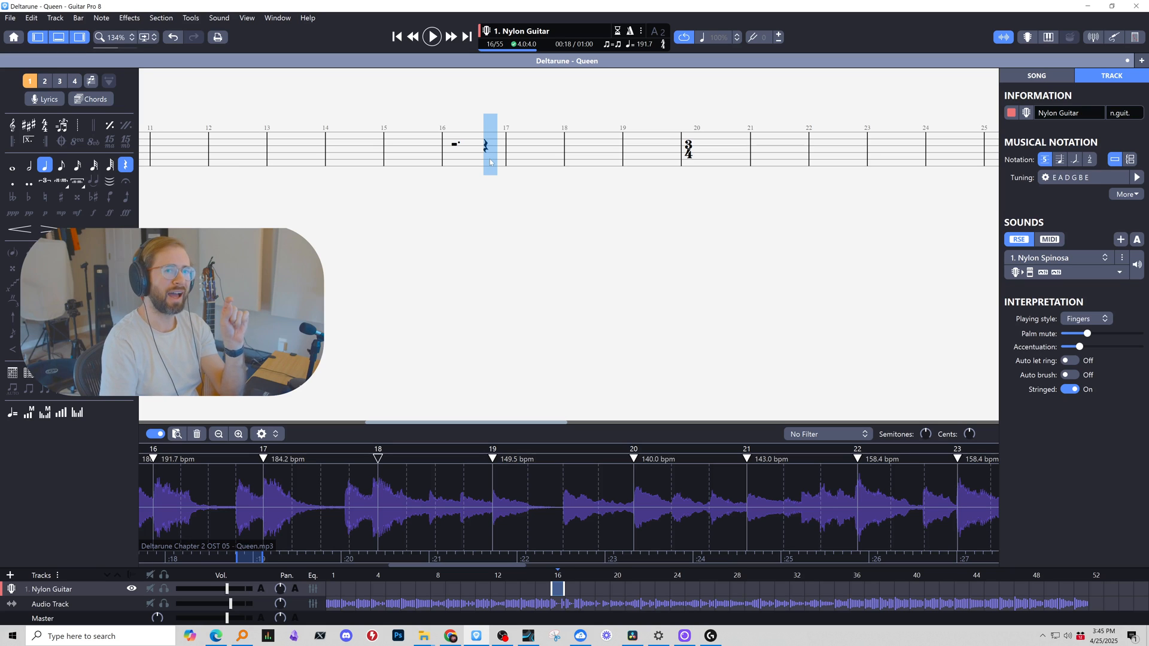
{"action": "left_click", "coordinate": [459, 147]}
{"action": "key", "text": "Right"}
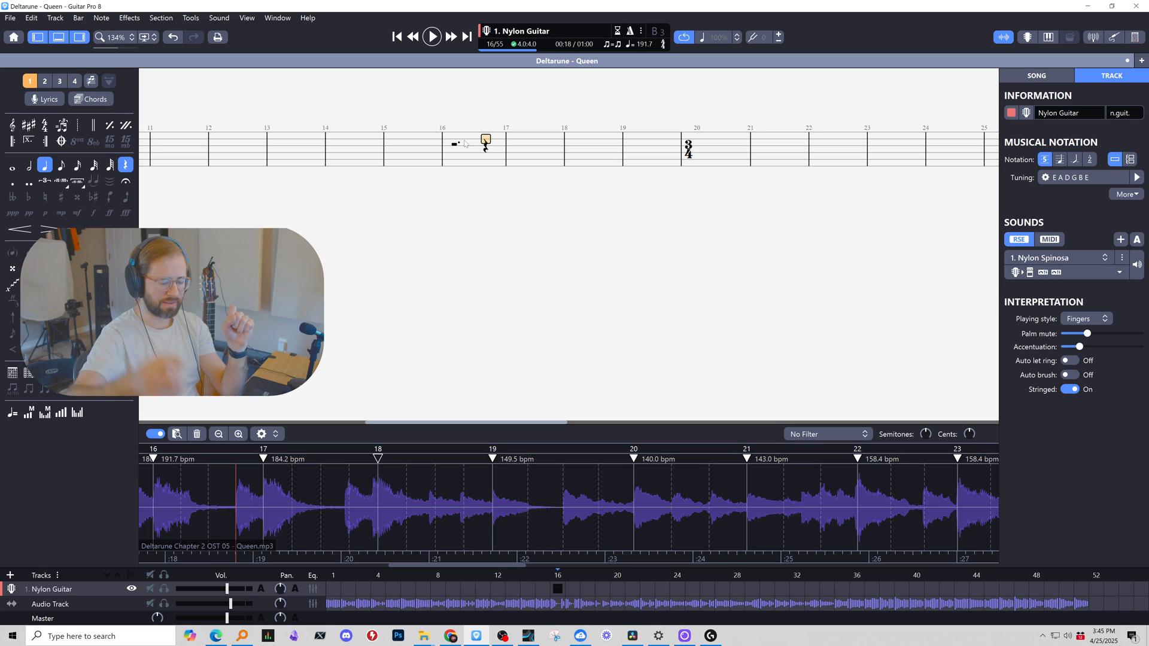
{"action": "key", "text": "space"}
{"action": "key", "text": "space"}
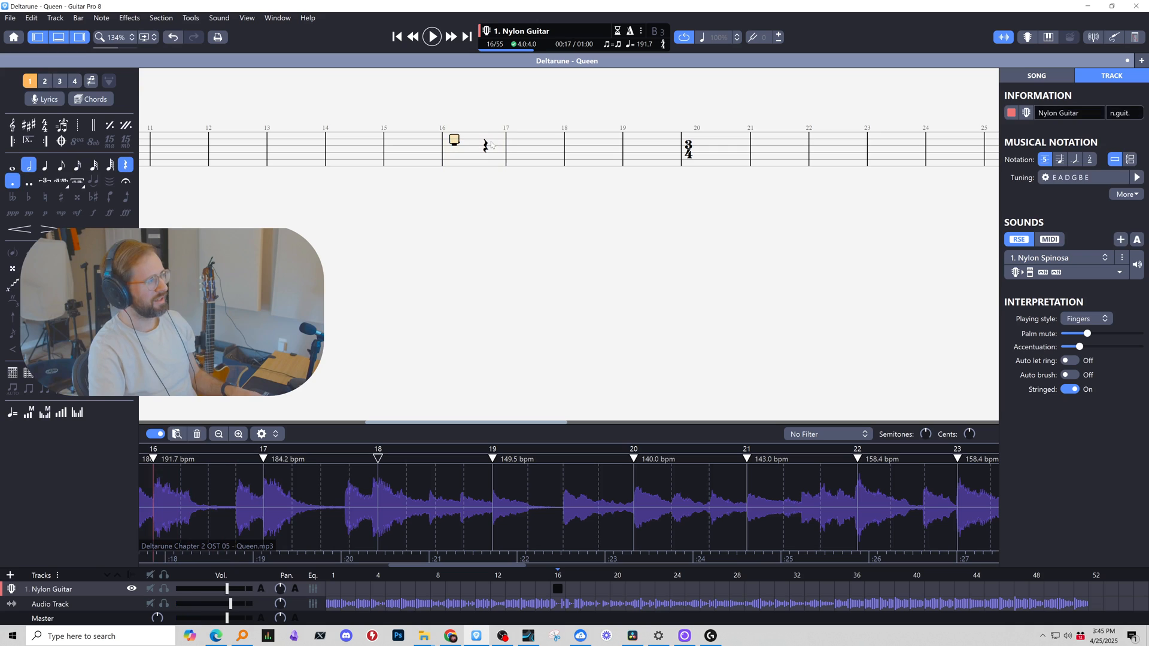
{"action": "key", "text": "space"}
{"action": "key", "text": "space"}
{"action": "left_click", "coordinate": [488, 150]}
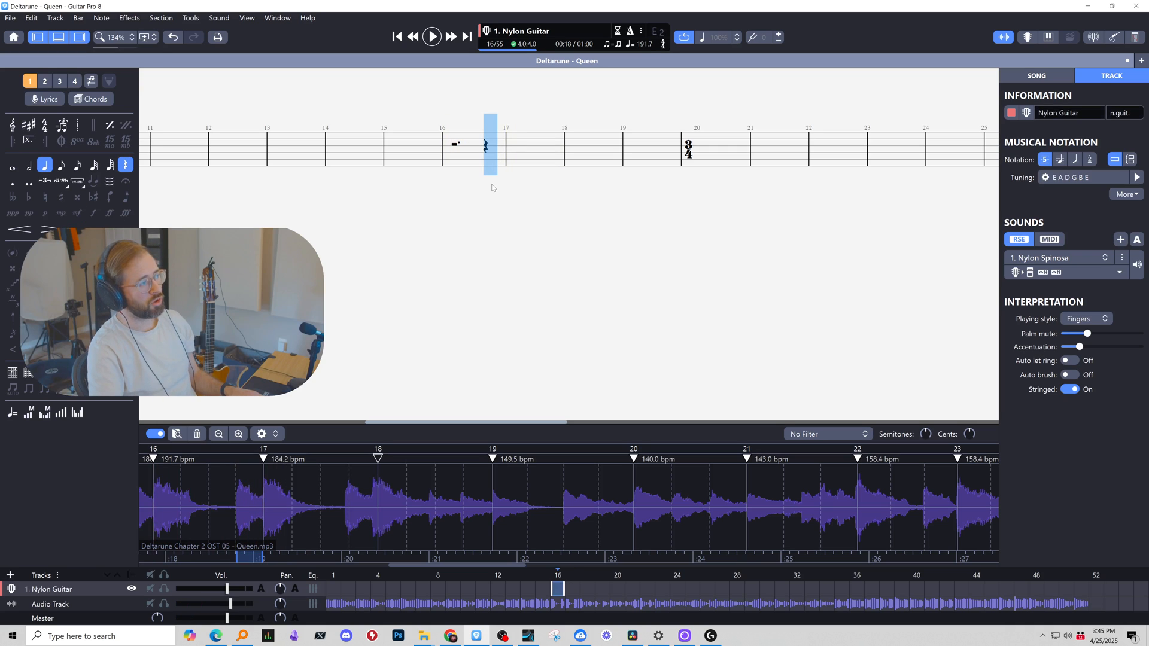
{"action": "key", "text": "space"}
{"action": "key", "text": "space"}
Play from the start of bar 16 into bar 17 to check where the quarter rest falls.
{"action": "left_click", "coordinate": [455, 147]}
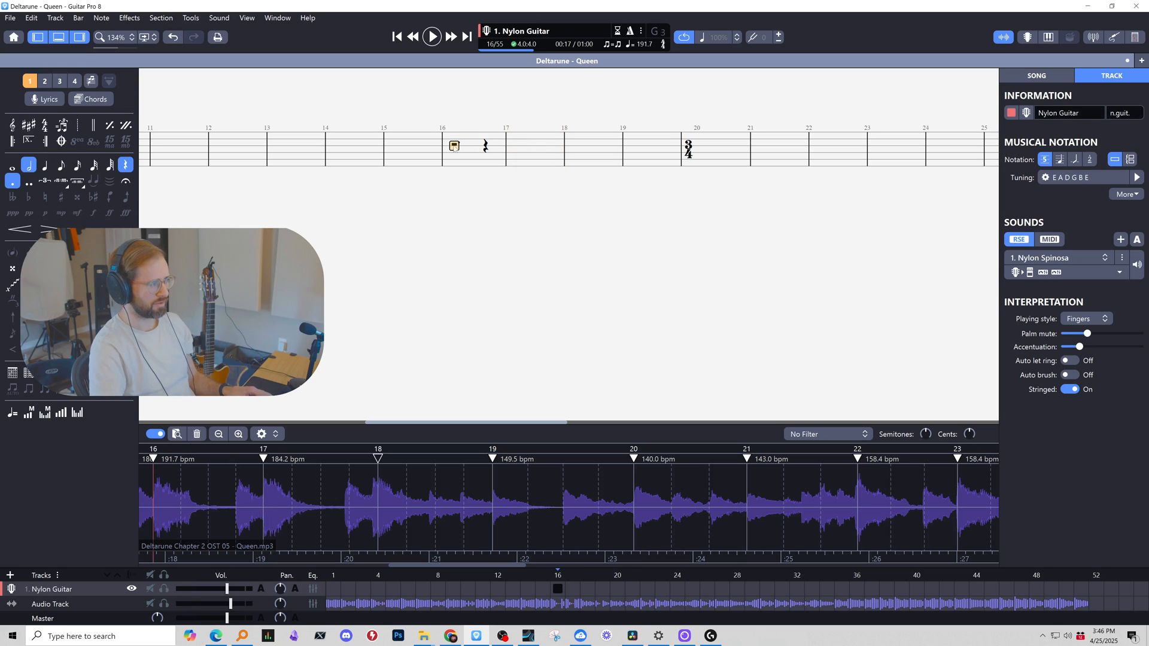
{"action": "key", "text": "space"}
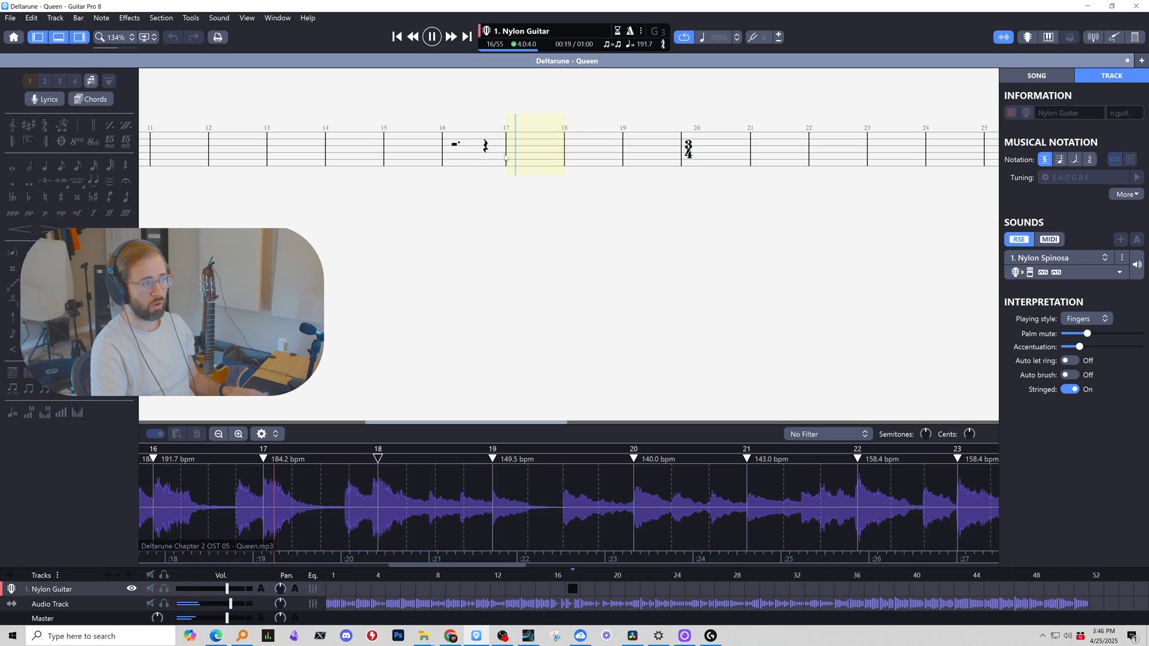
{"action": "key", "text": "space"}
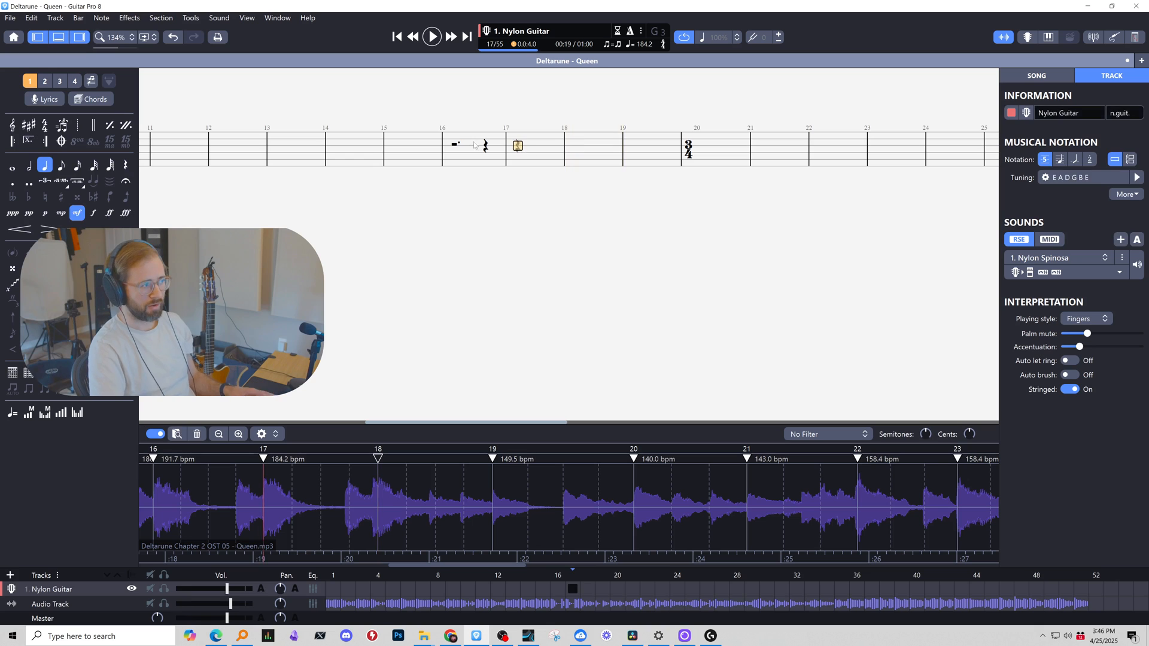
{"action": "key", "text": "space"}
{"action": "key", "text": "space"}
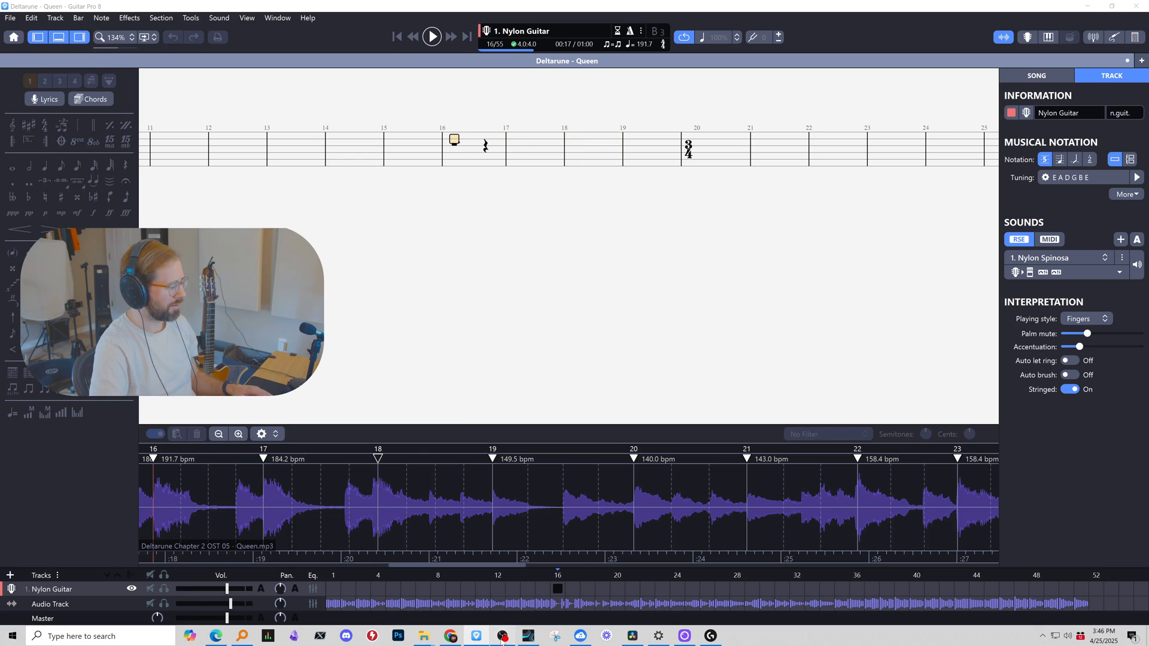
Bring up OBS to check the running recording and return to the score in Guitar Pro.
{"action": "left_click", "coordinate": [501, 635]}
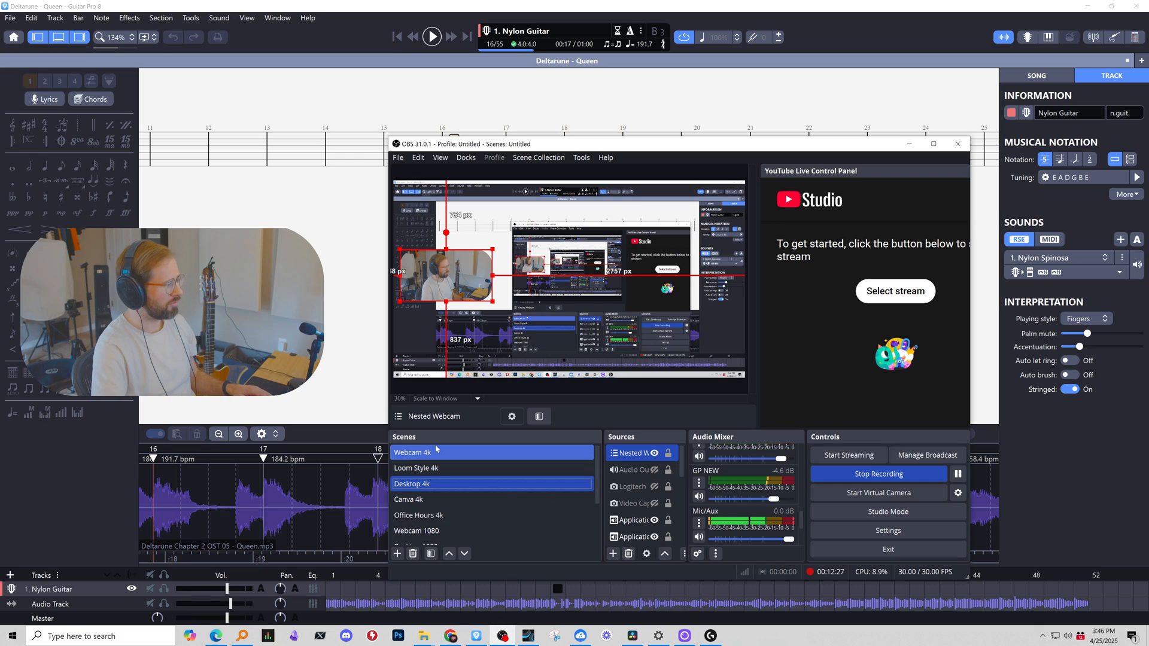
{"action": "left_click", "coordinate": [331, 364]}
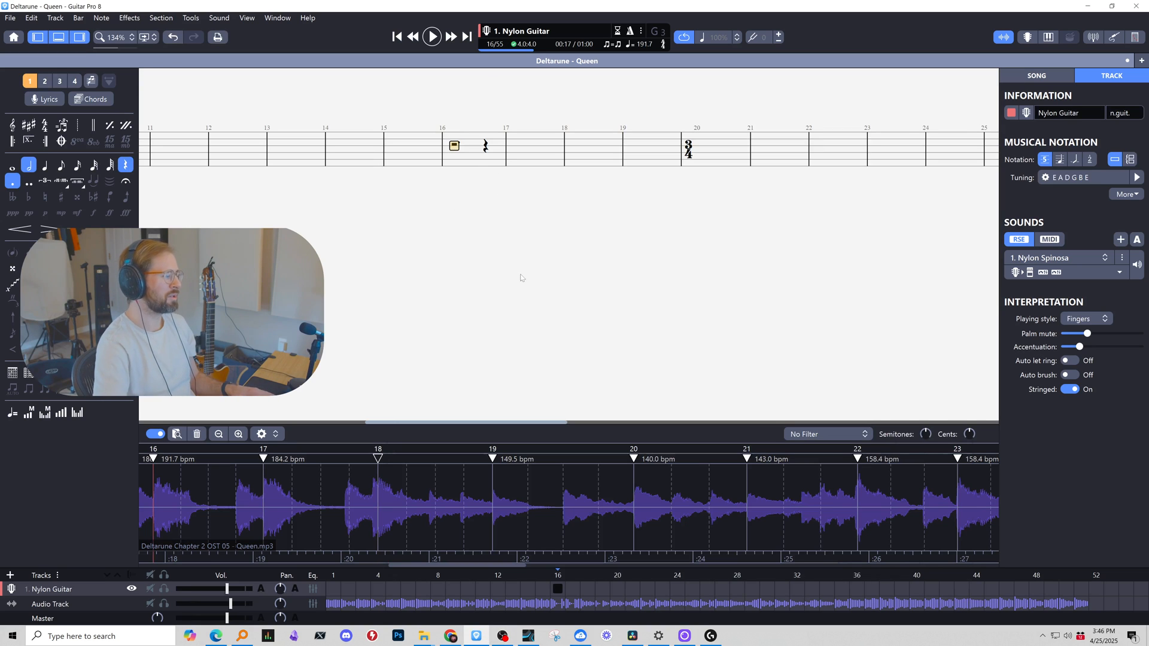
{"action": "left_click", "coordinate": [502, 634]}
{"action": "left_click", "coordinate": [502, 635]}
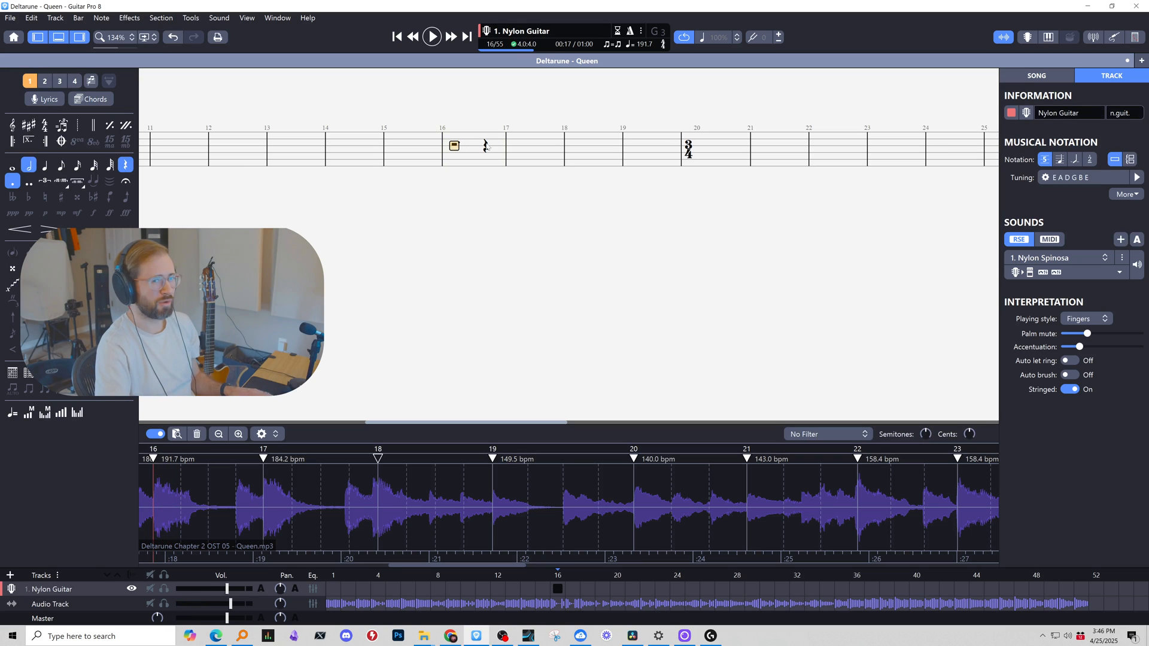
Play from bar 16 through bar 17 into bar 18 to hear the continuing rhythm.
{"action": "key", "text": "space"}
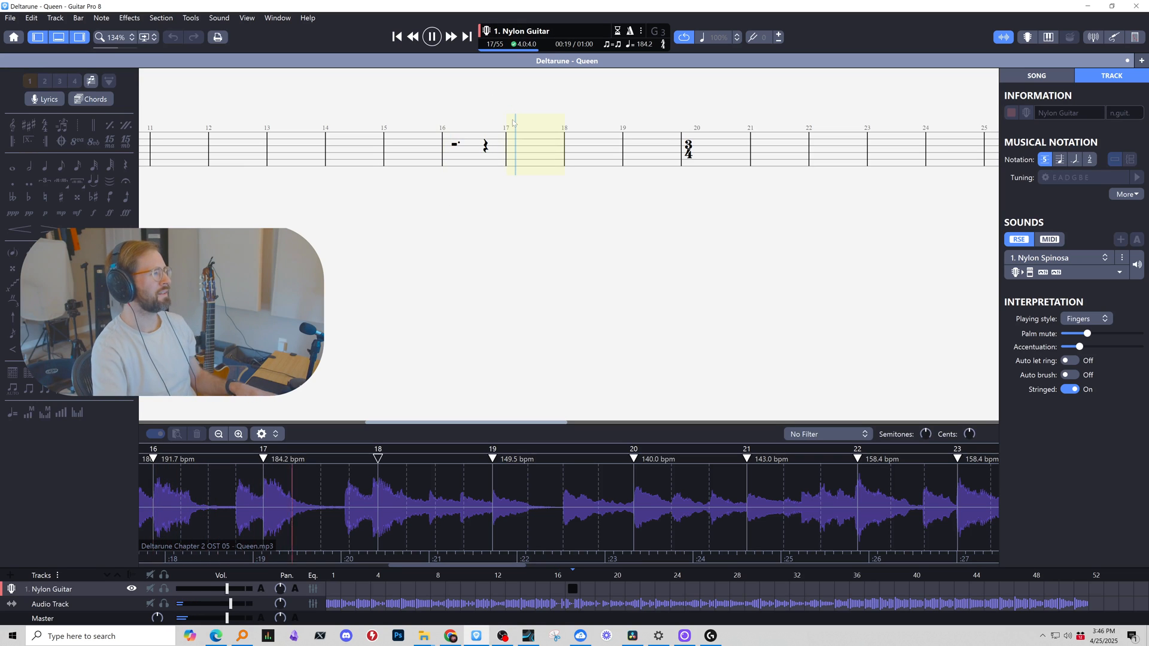
{"action": "key", "text": "space"}
{"action": "key", "text": "space"}
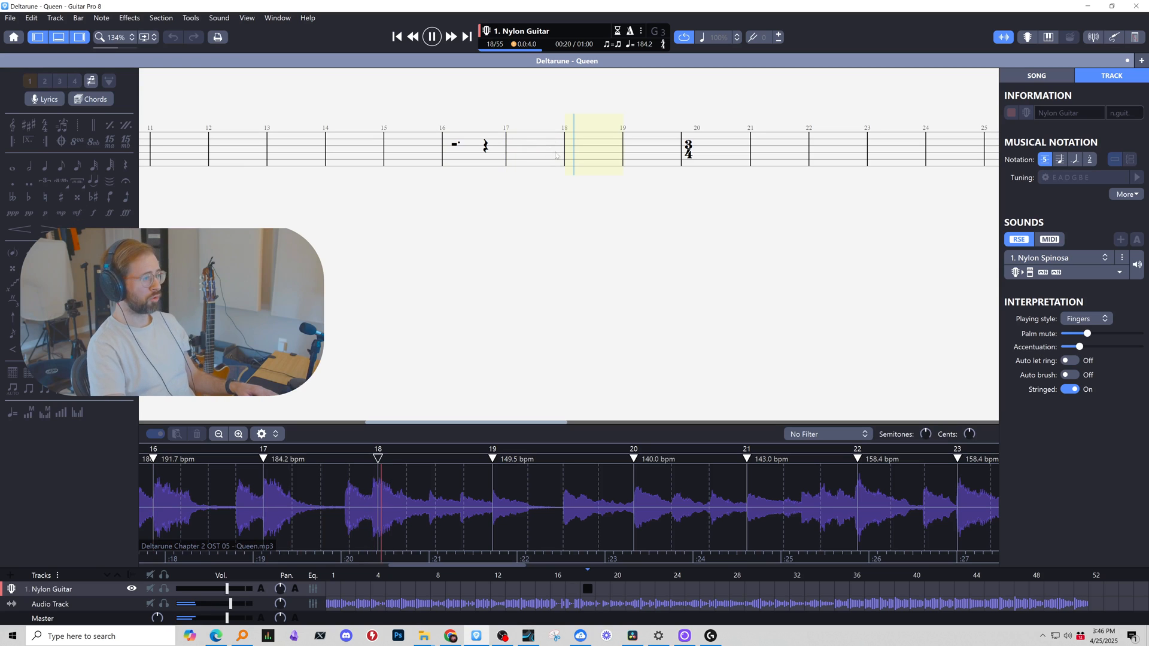
{"action": "key", "text": "space"}
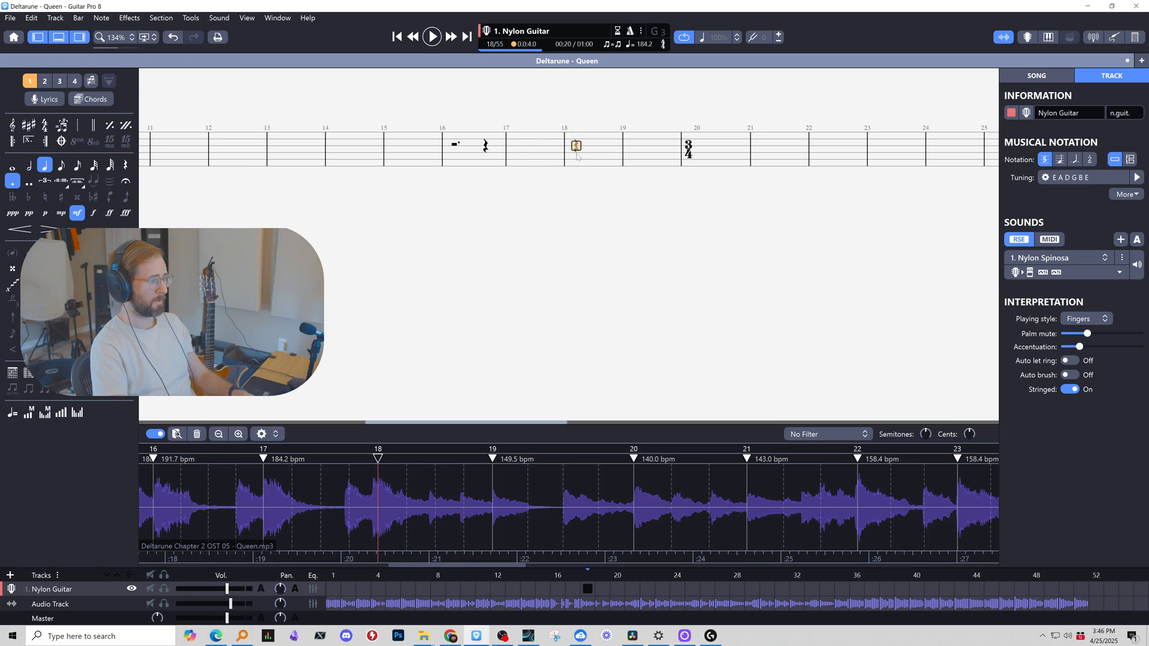
Play from bar 18 toward bar 19 to hear the melody's rhythm.
{"action": "key", "text": "minus"}
{"action": "left_click", "coordinate": [521, 147]}
{"action": "left_click", "coordinate": [580, 153]}
{"action": "key", "text": "minus"}
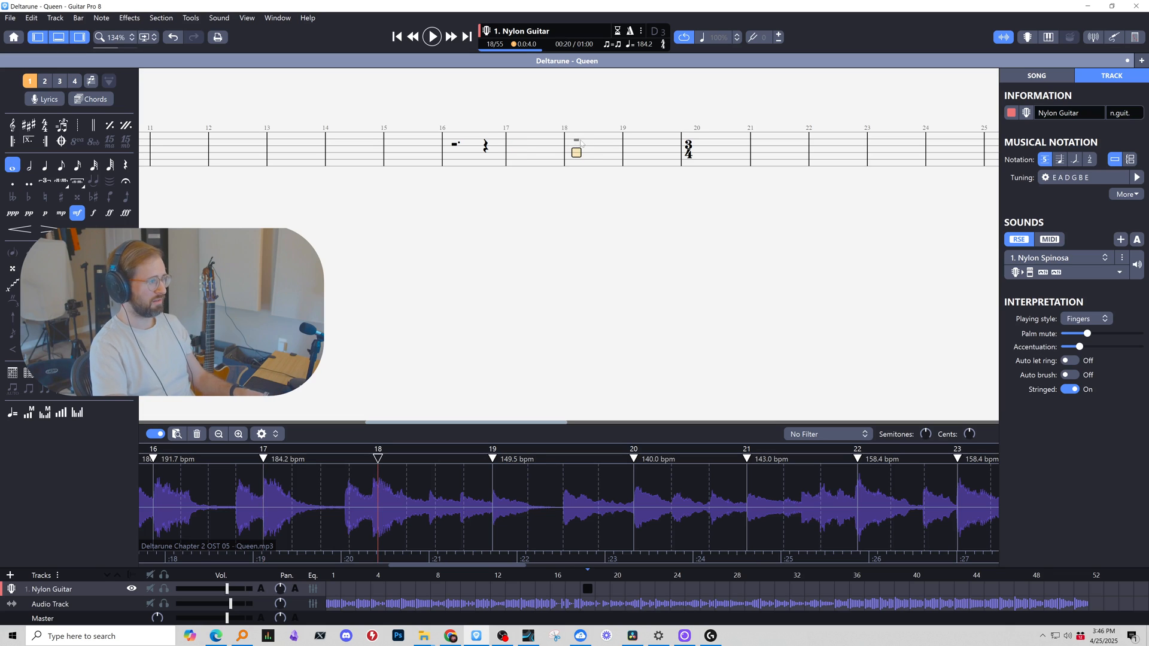
{"action": "key", "text": "space"}
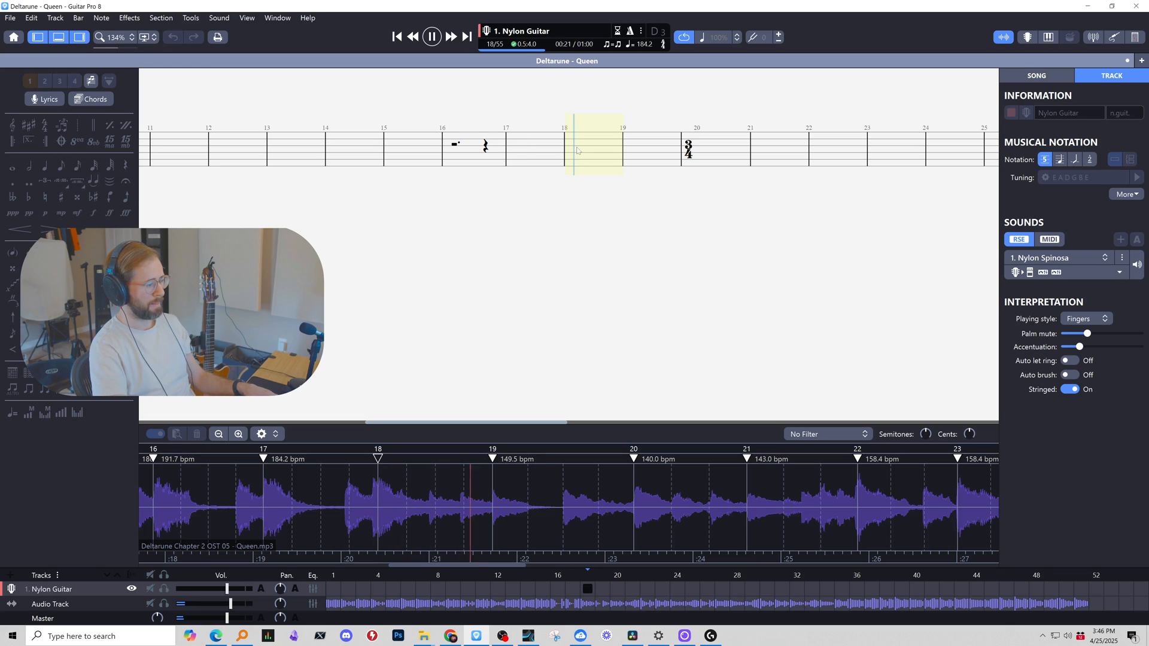
{"action": "key", "text": "space"}
Fill bar 18 with four quarter rests and put a quarter rest at the start of bar 19.
{"action": "key", "text": "r"}
{"action": "key", "text": "Right"}
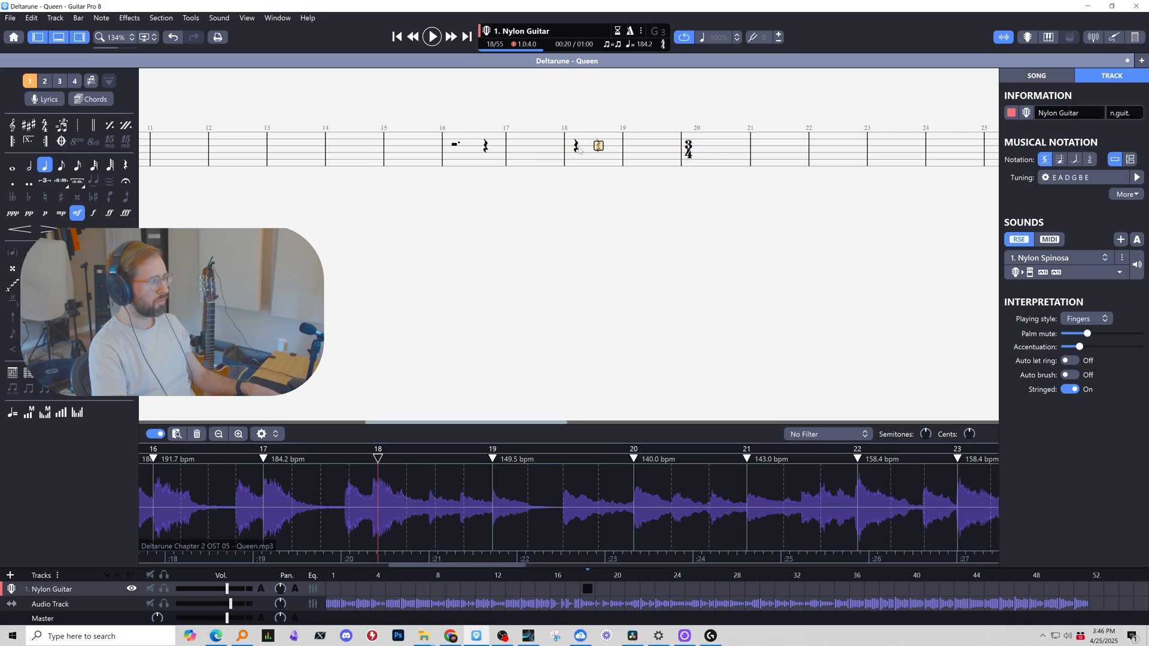
{"action": "key", "text": "r"}
{"action": "key", "text": "Right"}
{"action": "key", "text": "r"}
{"action": "key", "text": "Right"}
{"action": "key", "text": "Right"}
{"action": "key", "text": "r"}
{"action": "key", "text": "space"}
{"action": "key", "text": "space"}
{"action": "left_click", "coordinate": [613, 154]}
{"action": "key", "text": "Right"}
{"action": "key", "text": "r"}
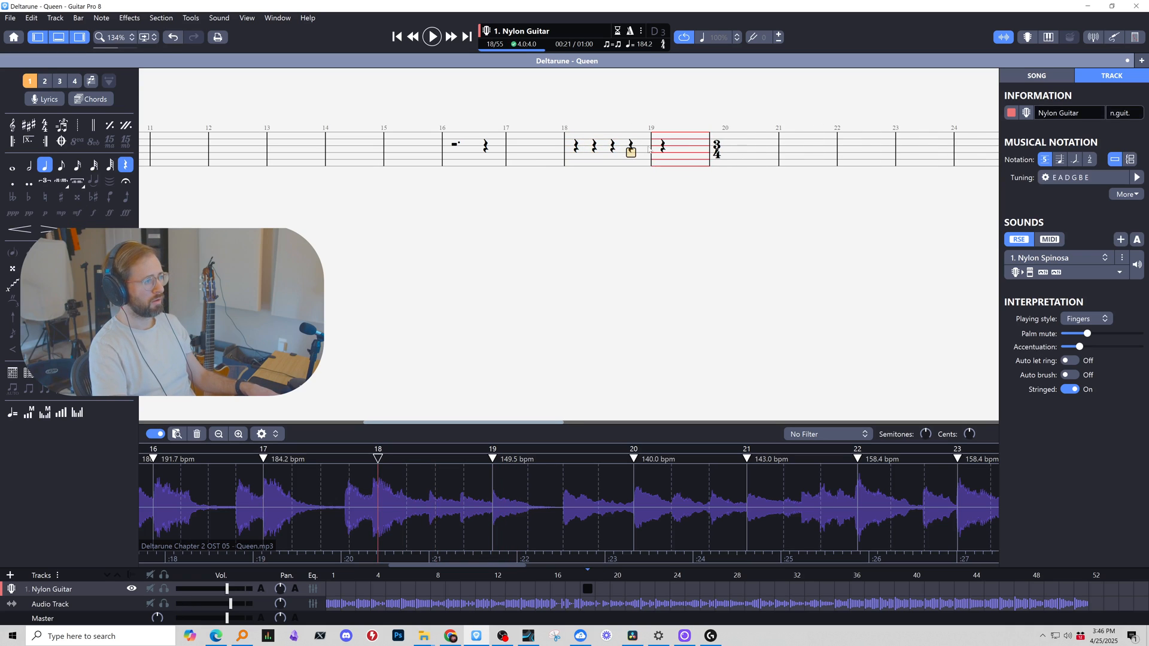
Play through bar 19 and fill it with two half rests.
{"action": "key", "text": "space"}
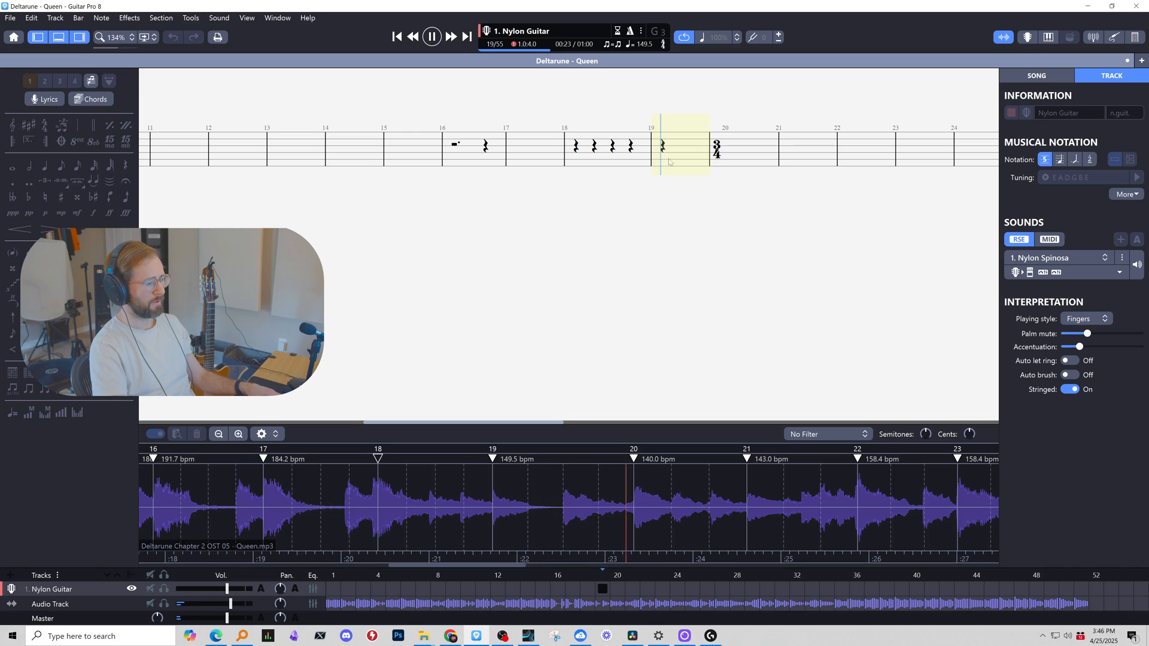
{"action": "key", "text": "space"}
{"action": "key", "text": "plus"}
{"action": "key", "text": "minus"}
{"action": "key", "text": "minus"}
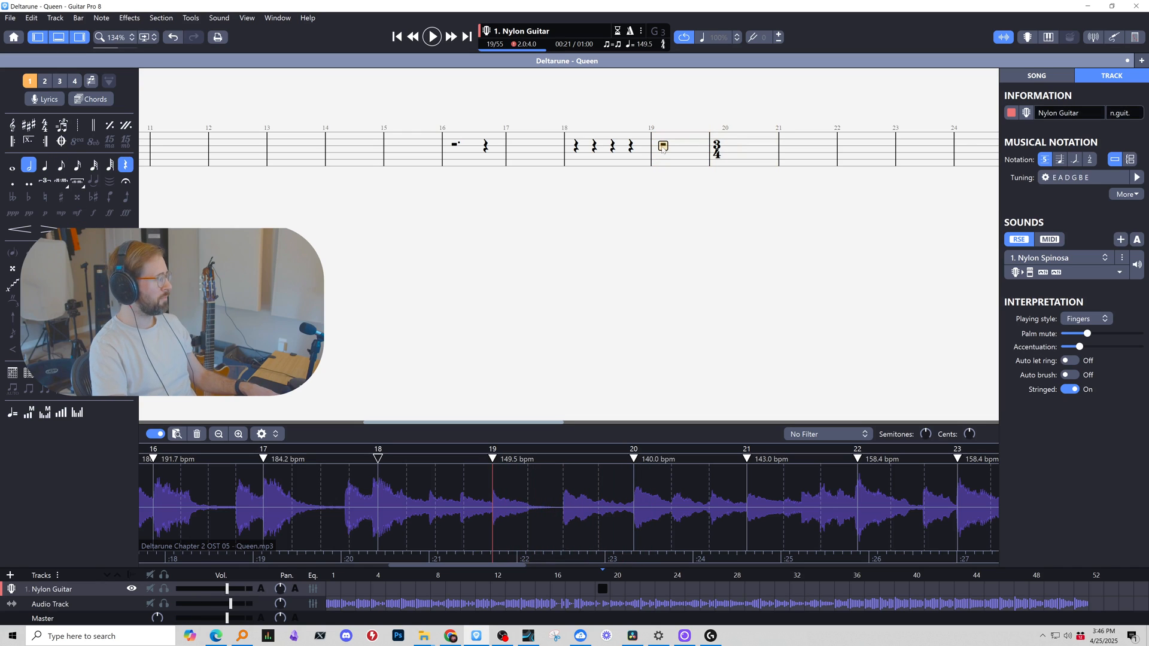
{"action": "key", "text": "Right"}
{"action": "key", "text": "r"}
{"action": "key", "text": "Right"}
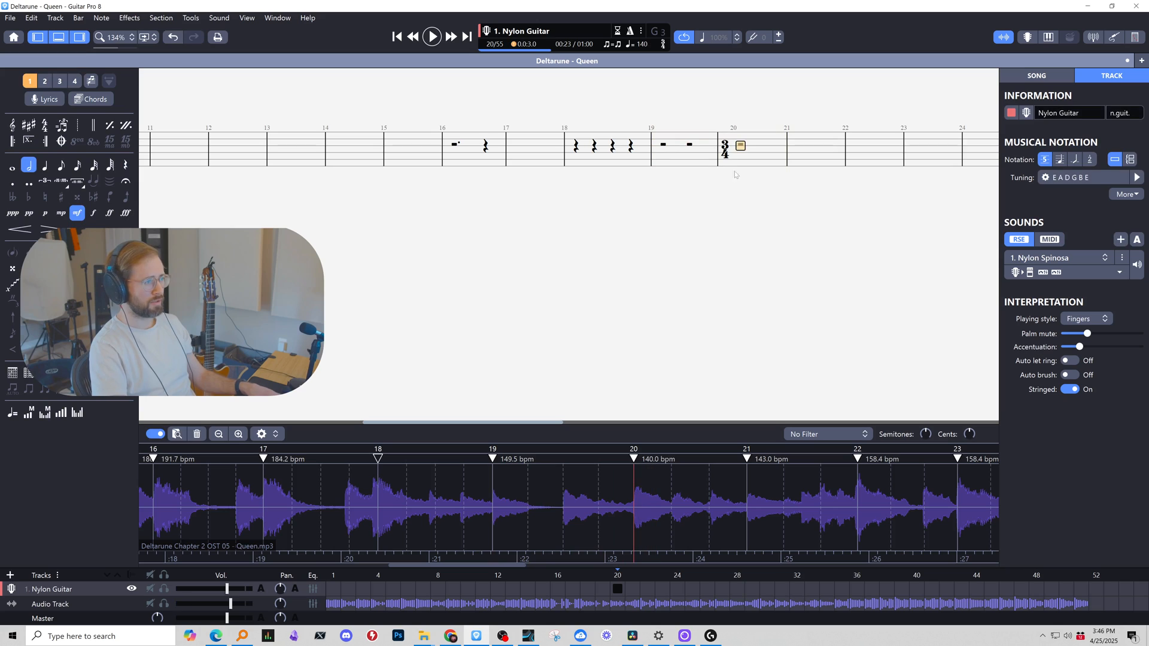
Play bar 20 and fill it with a dotted half rest, continuing playback to compare with the audio.
{"action": "key", "text": "space"}
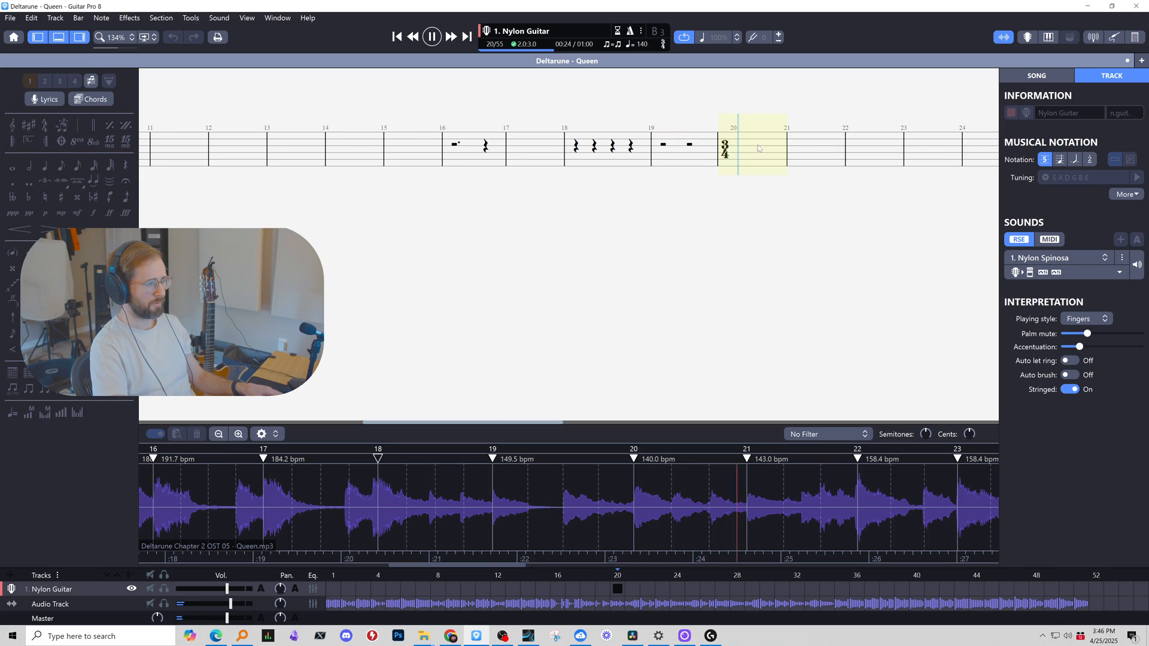
{"action": "key", "text": "space"}
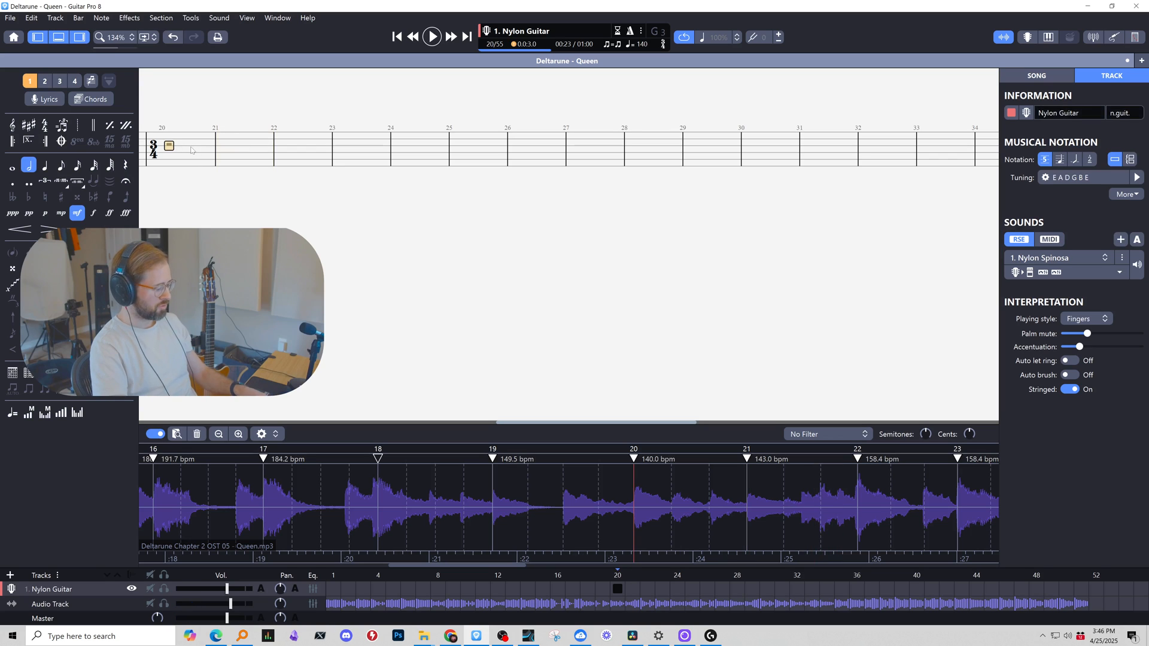
{"action": "key", "text": "period"}
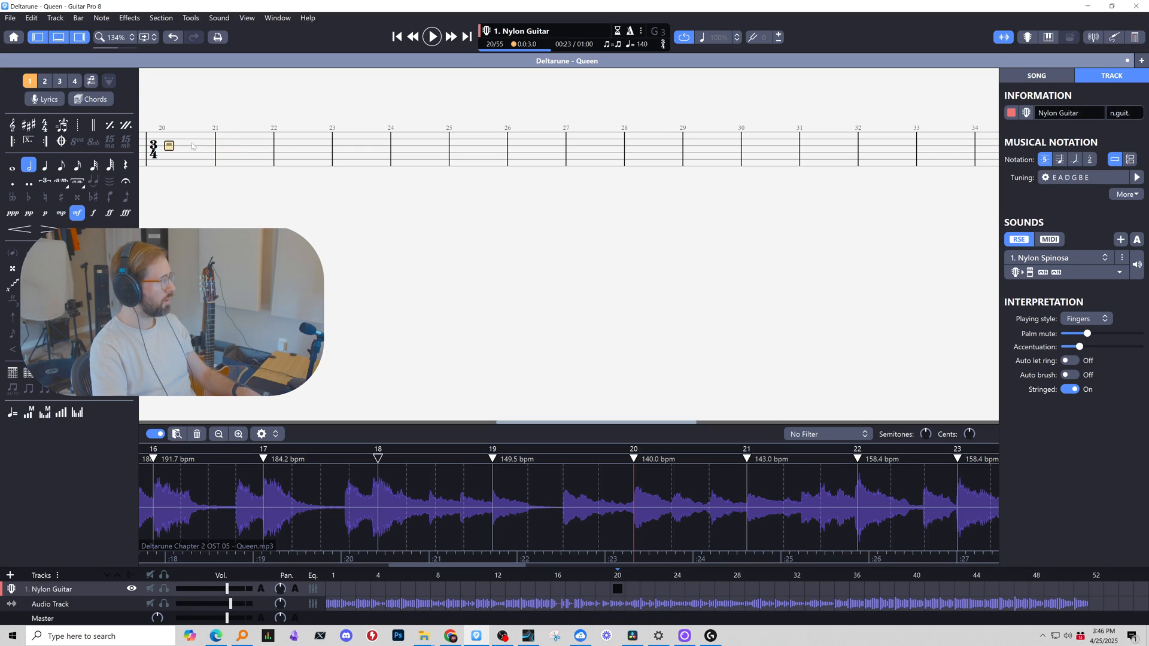
{"action": "key", "text": "r"}
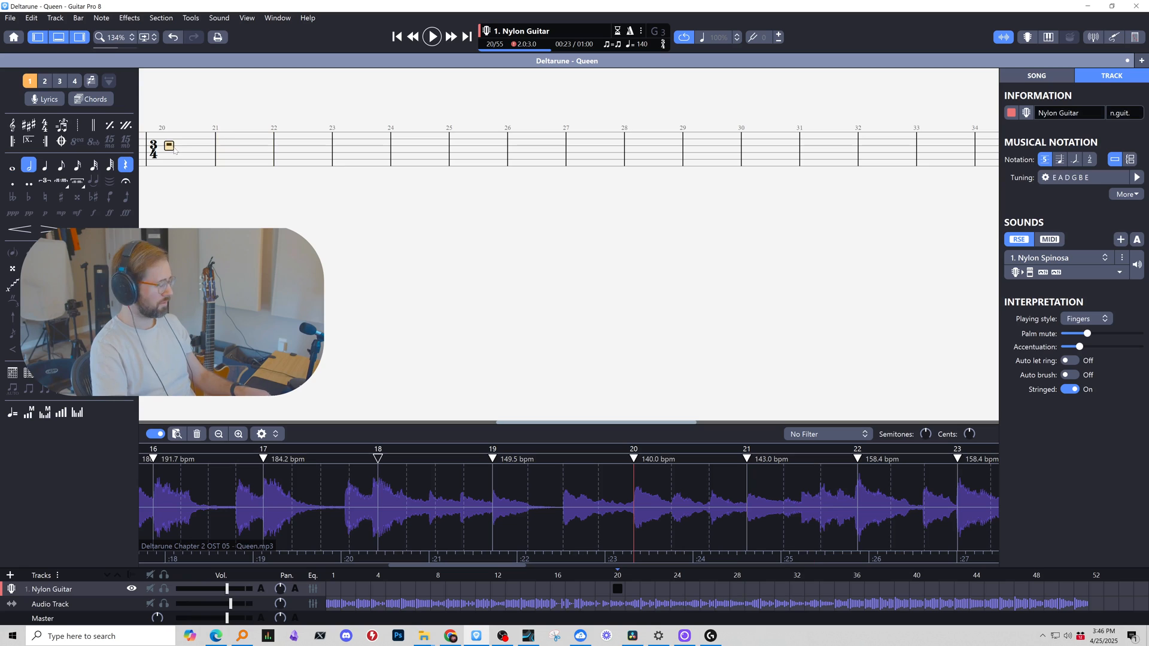
{"action": "key", "text": "space"}
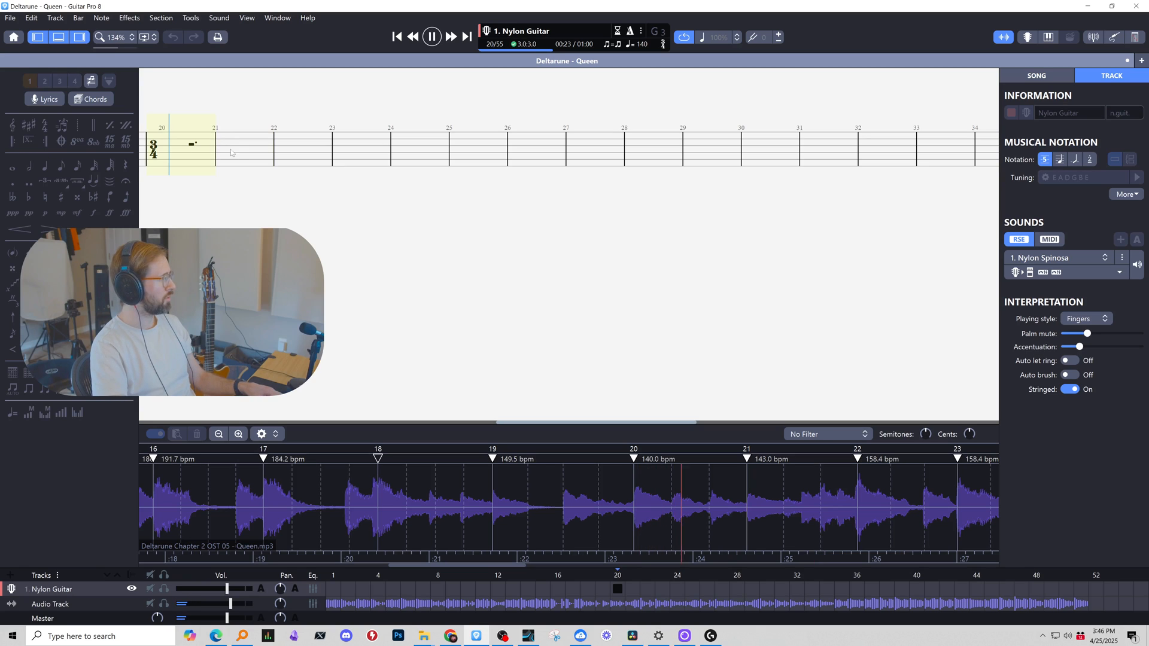
{"action": "key", "text": "space"}
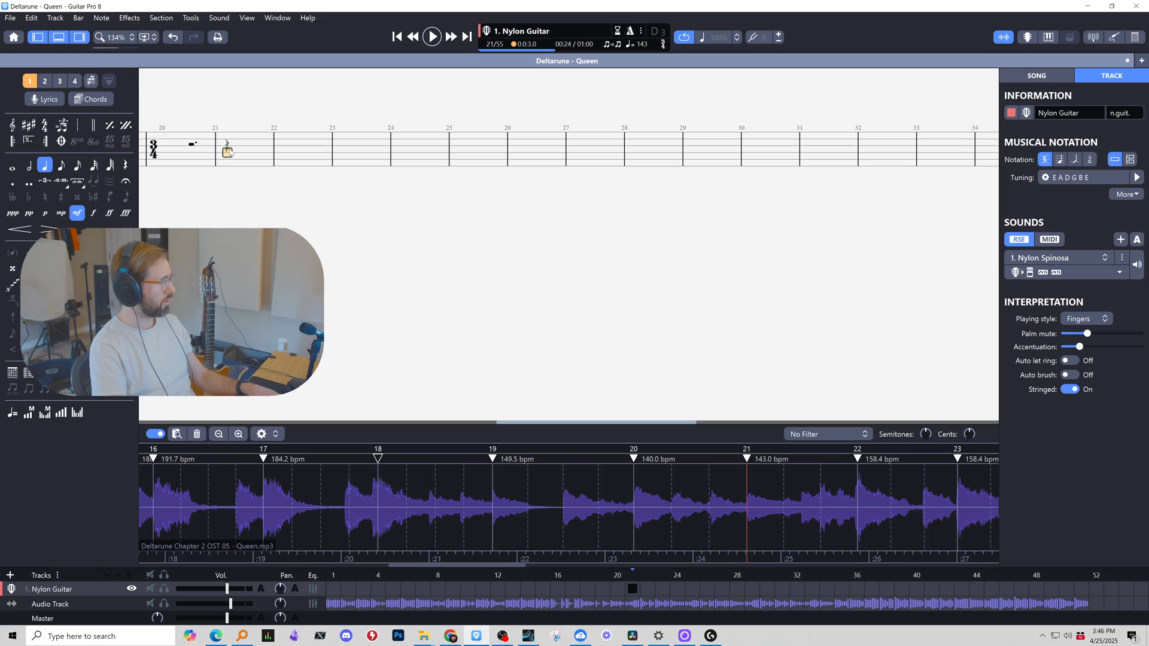
Play bar 21 and enter a quarter rest followed by dotted eighth rests.
{"action": "key", "text": "space"}
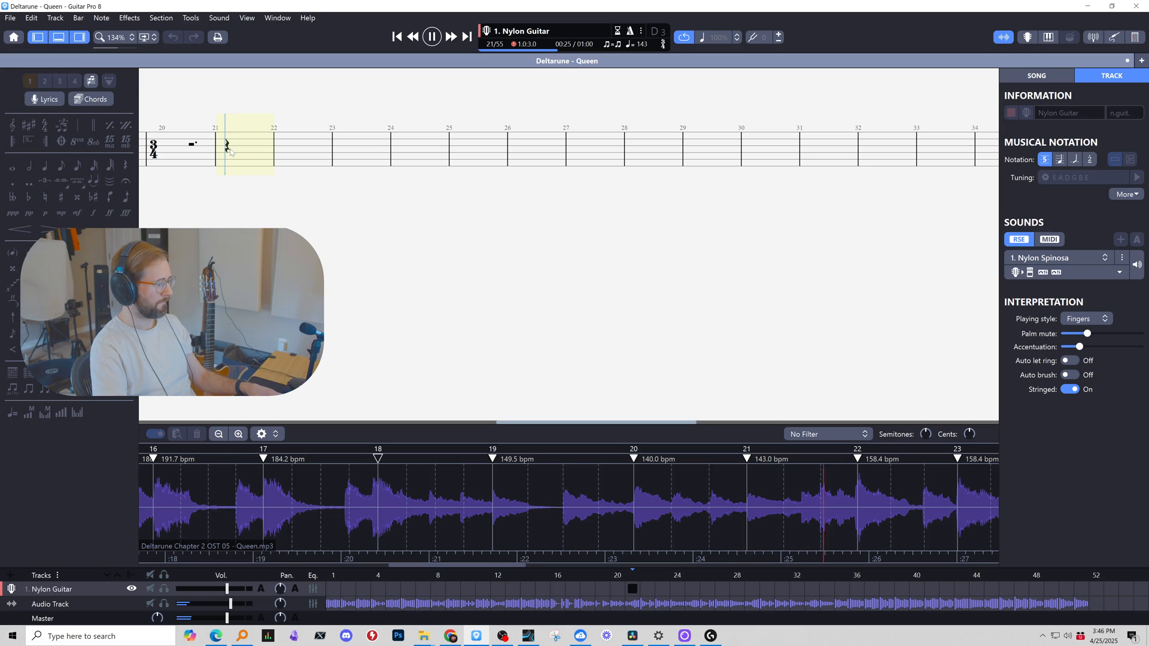
{"action": "key", "text": "space"}
{"action": "key", "text": "Right"}
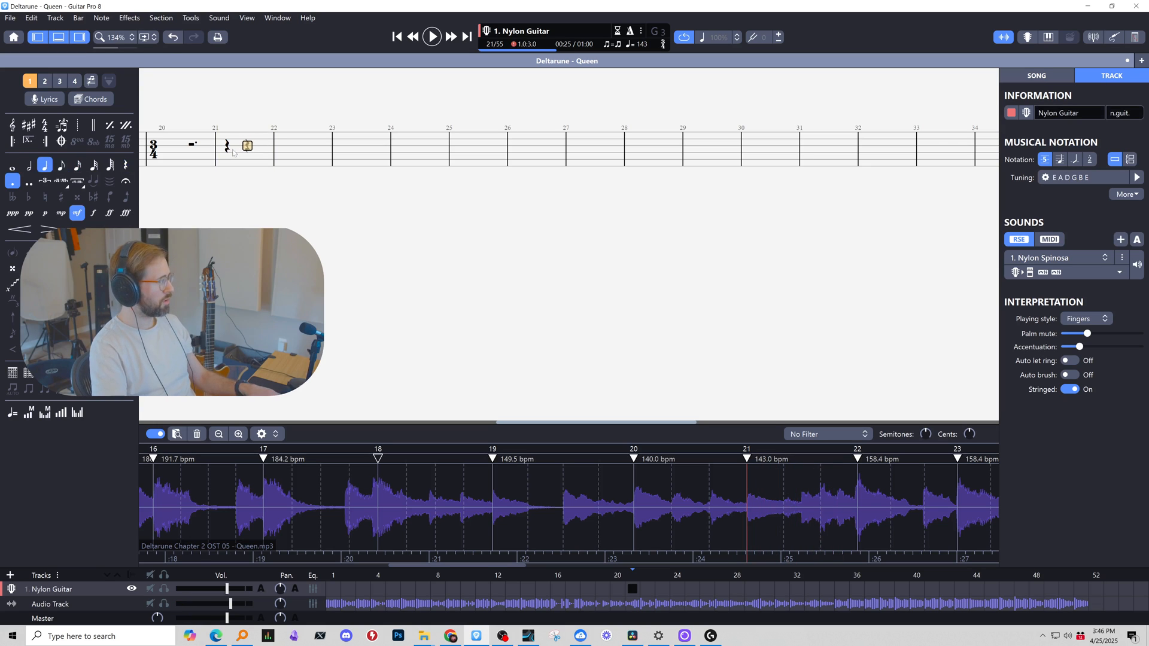
{"action": "key", "text": "minus"}
{"action": "key", "text": "r"}
{"action": "key", "text": "Right"}
{"action": "key", "text": "Right"}
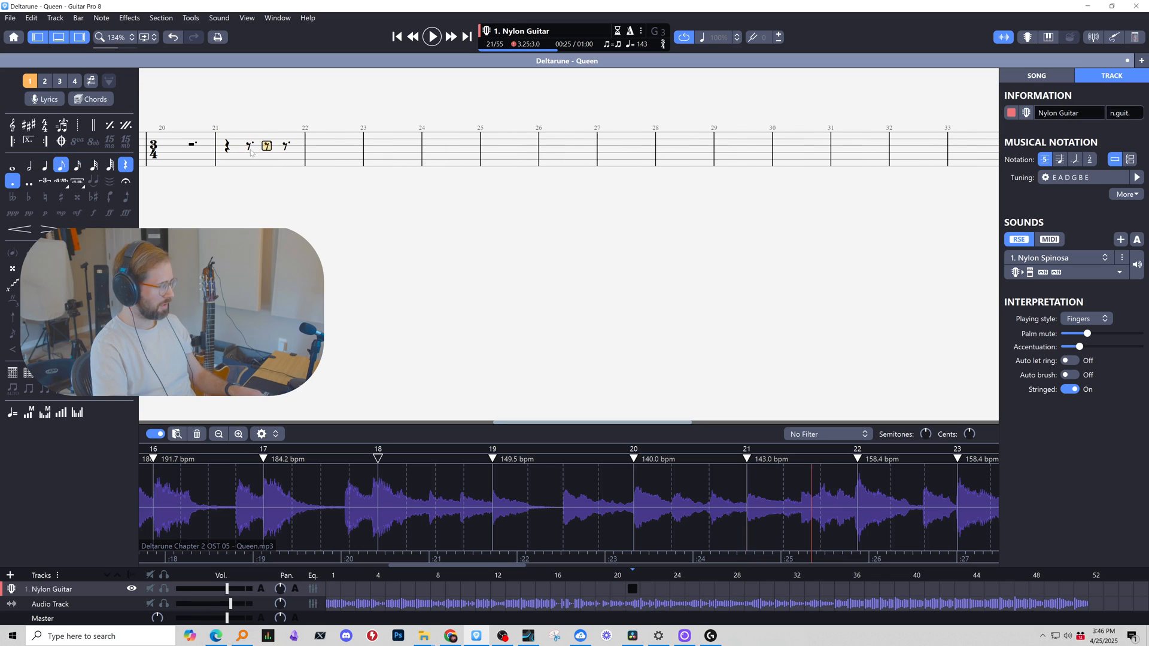
Remove the dots from bar 21's eighth rests and complete the bar with a fourth eighth rest.
{"action": "left_click_drag", "start_coordinate": [251, 149], "coordinate": [293, 148]}
{"action": "left_click", "coordinate": [239, 158]}
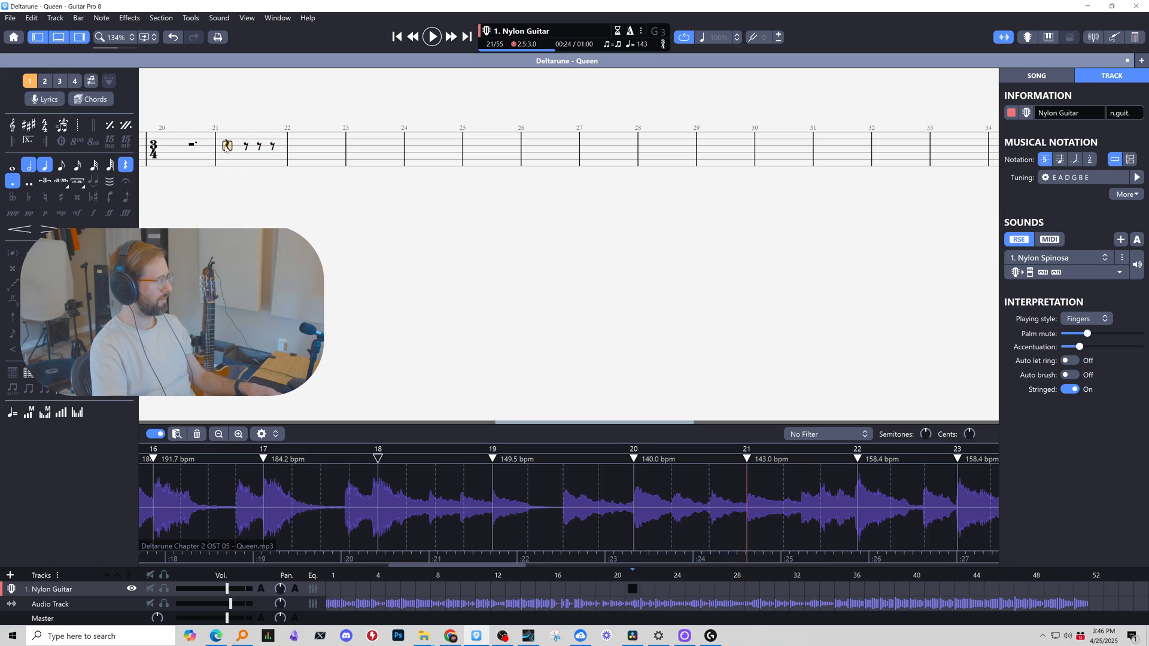
{"action": "key", "text": "space"}
{"action": "key", "text": "space"}
{"action": "key", "text": "Right"}
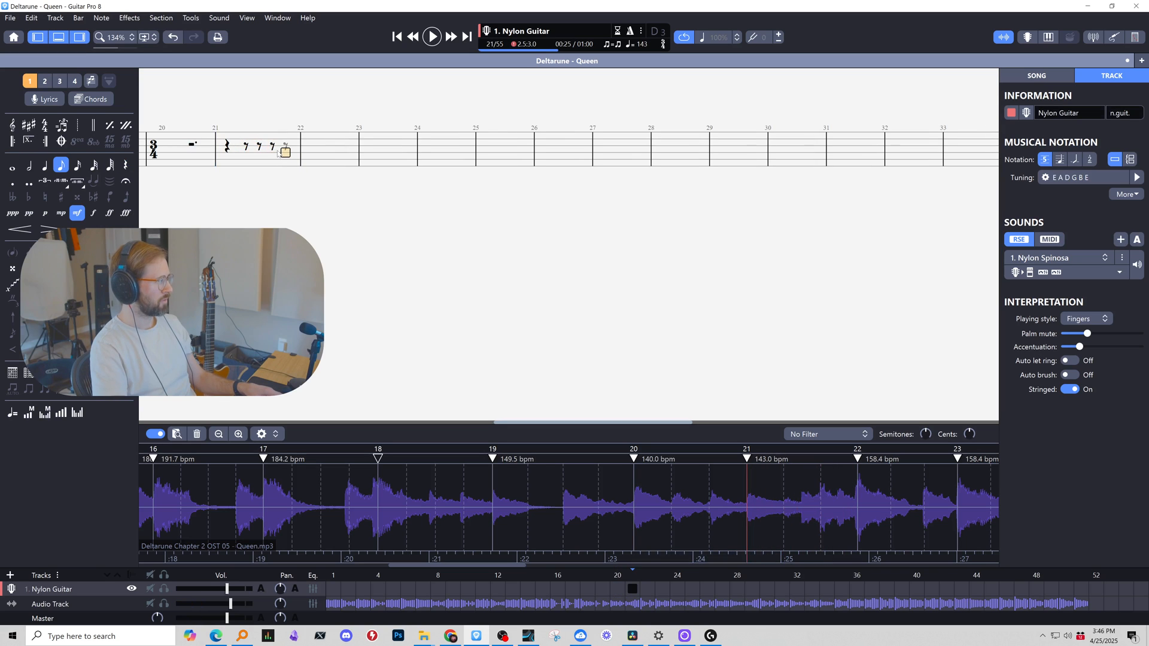
{"action": "key", "text": "Right"}
Play bar 22 and try starting it with a quarter rest.
{"action": "key", "text": "space"}
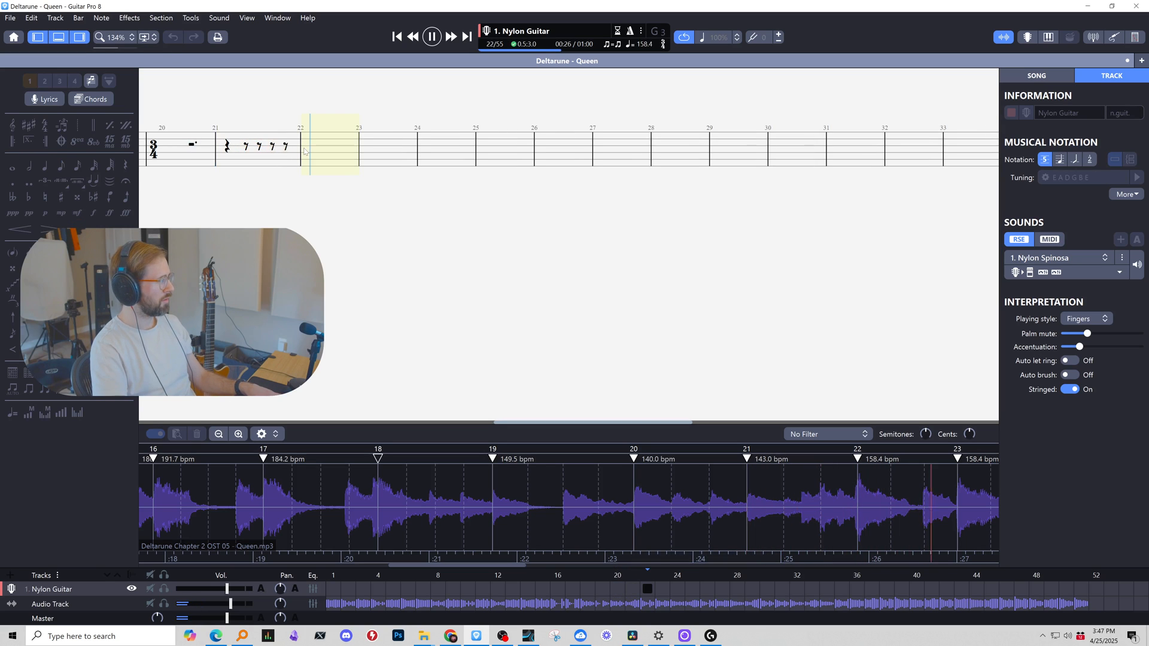
{"action": "key", "text": "space"}
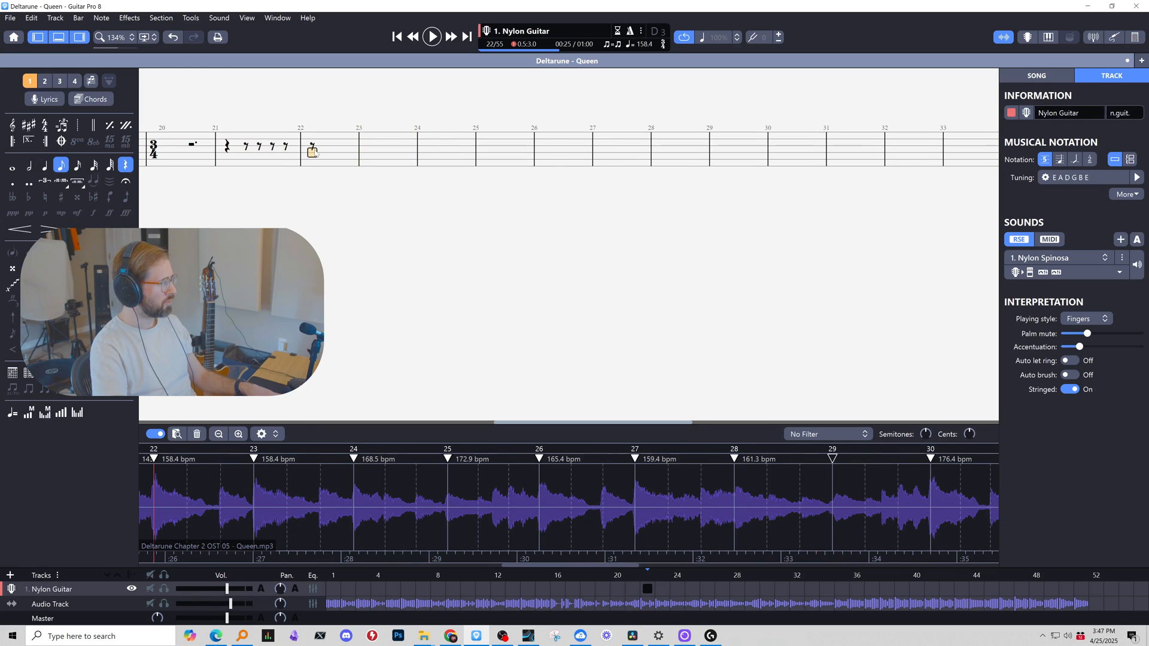
{"action": "key", "text": "minus"}
{"action": "key", "text": "Right"}
{"action": "key", "text": "minus"}
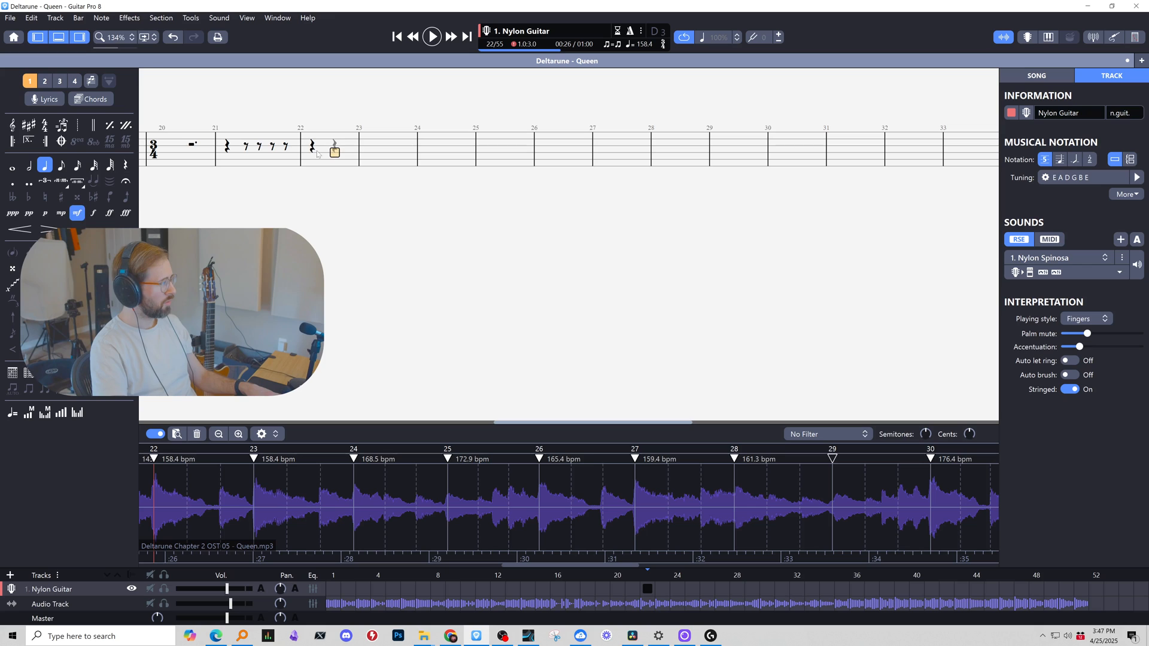
Try longer values for bar 22's first rest, including a half and a dotted half rest.
{"action": "key", "text": "Left"}
{"action": "key", "text": "plus"}
{"action": "key", "text": "plus"}
{"action": "key", "text": "plus"}
{"action": "key", "text": "minus"}
{"action": "key", "text": "minus"}
{"action": "key", "text": "minus"}
{"action": "key", "text": "minus"}
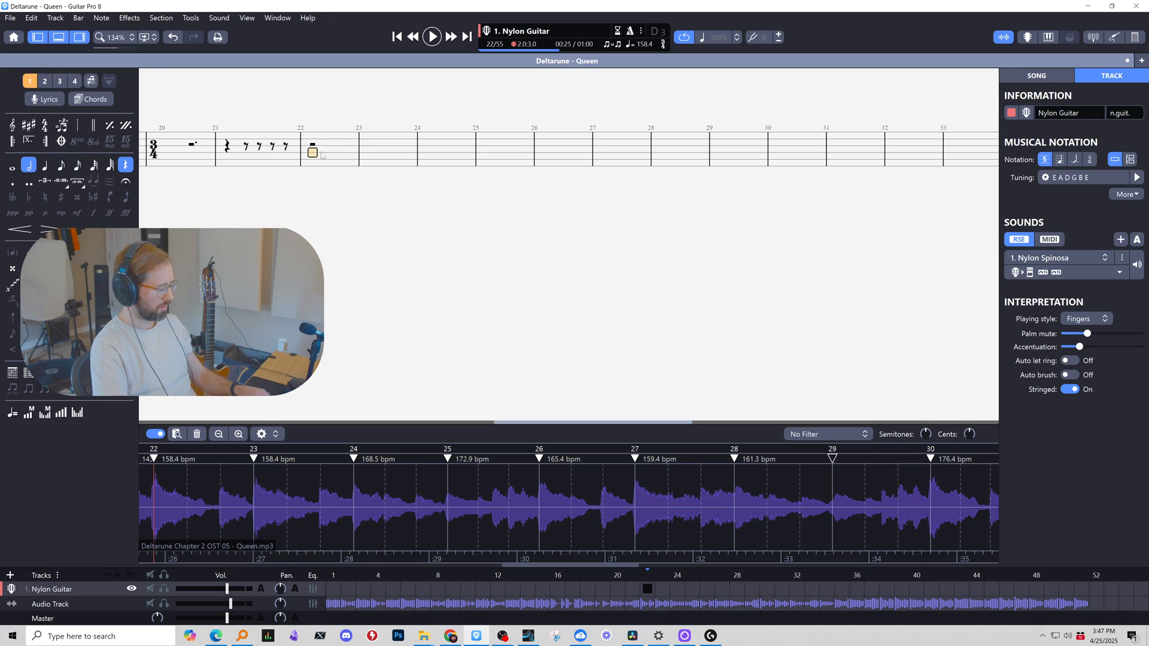
{"action": "key", "text": "period"}
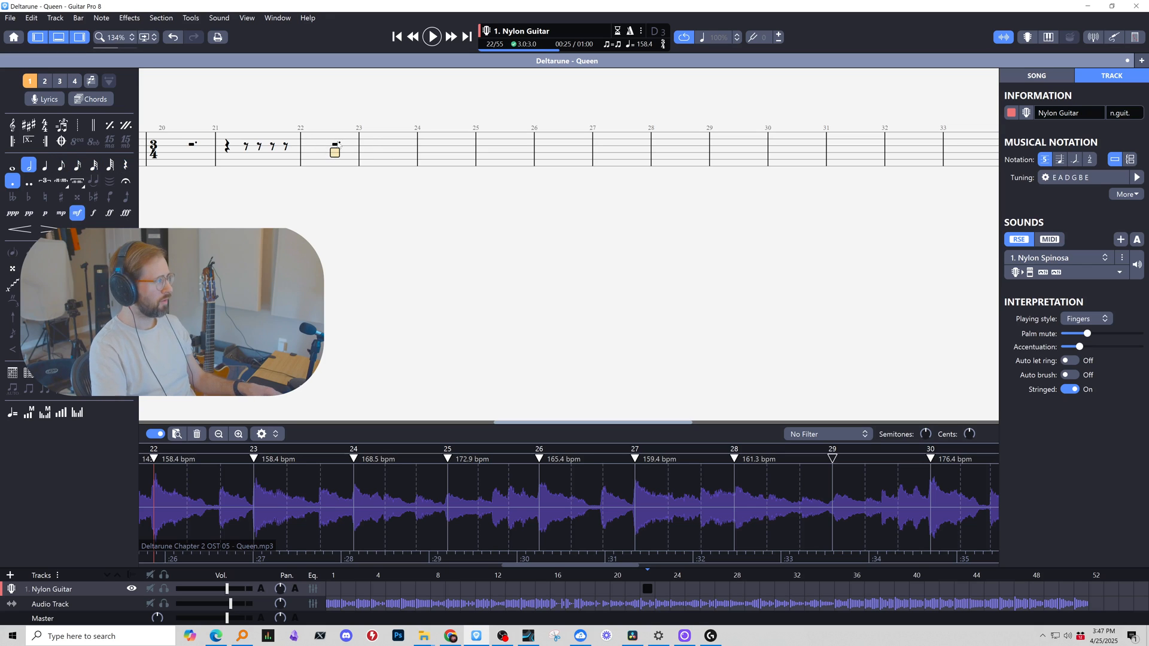
{"action": "key", "text": "Down"}
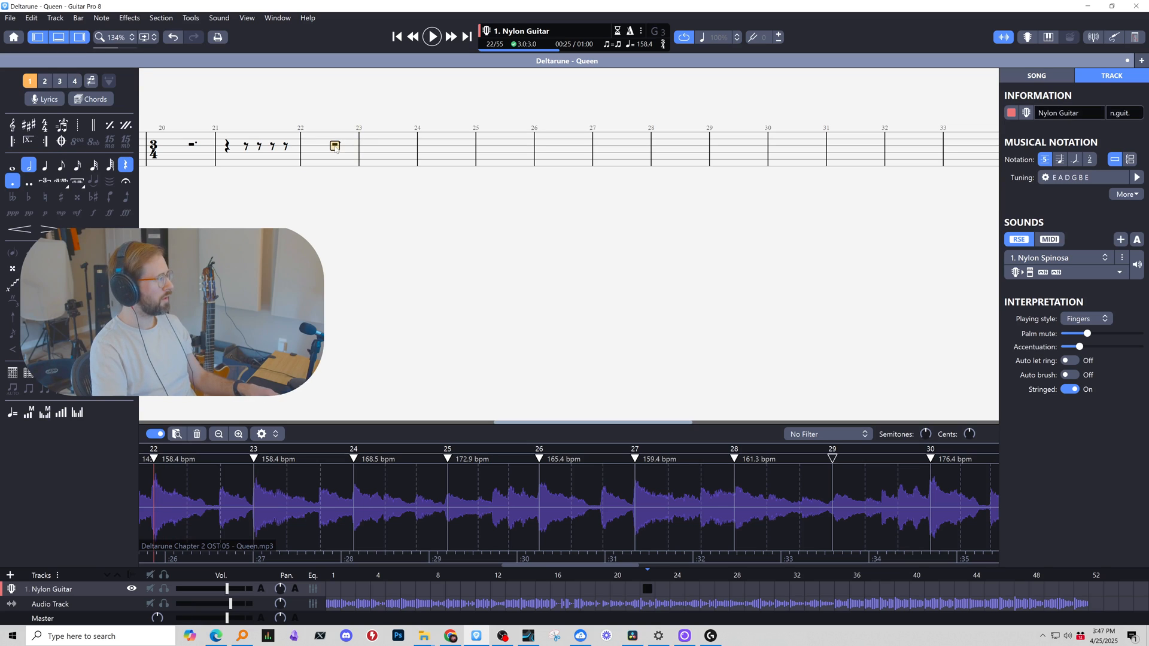
{"action": "key", "text": "Left"}
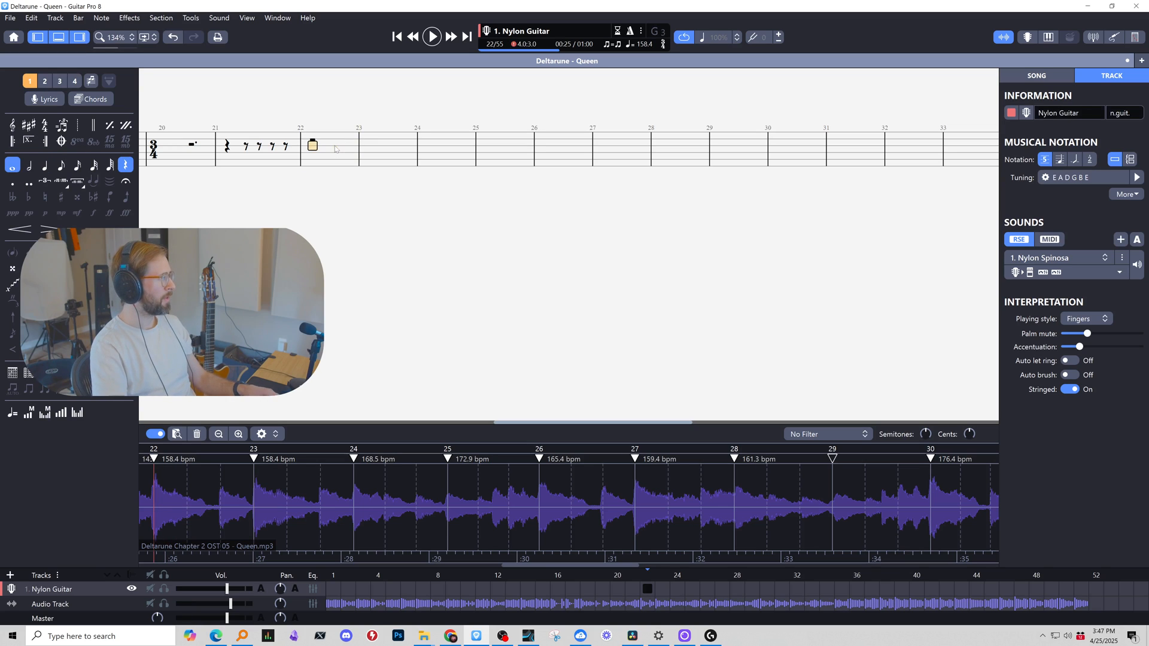
Fill bar 22 with a half rest followed by a quarter rest.
{"action": "key", "text": "plus"}
{"action": "key", "text": "minus"}
{"action": "key", "text": "Right"}
{"action": "key", "text": "minus"}
{"action": "key", "text": "plus"}
{"action": "key", "text": "plus"}
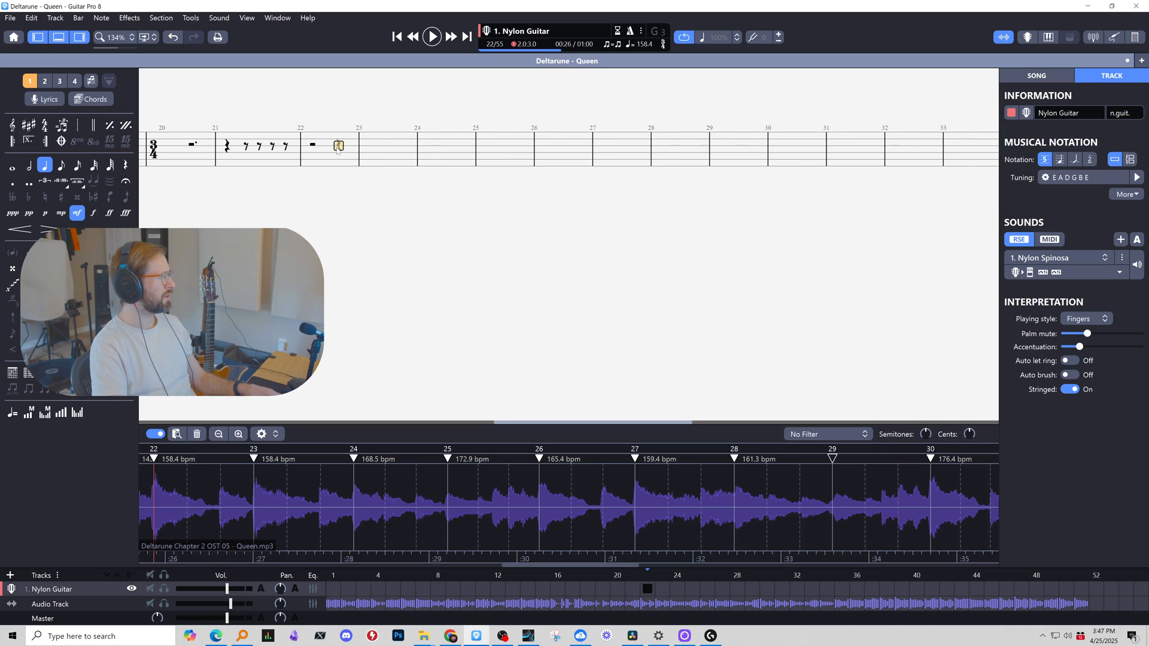
Copy bar 22's half and quarter rests into bar 23 and play on through the following bars.
{"action": "left_click", "coordinate": [339, 165]}
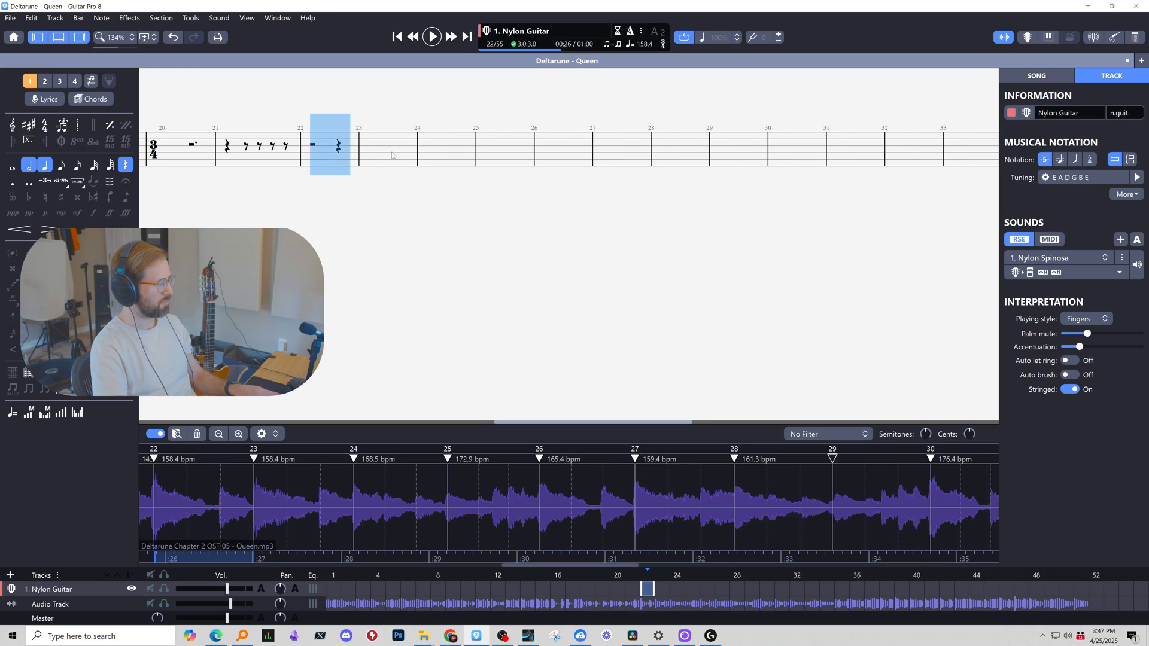
{"action": "key", "text": "space"}
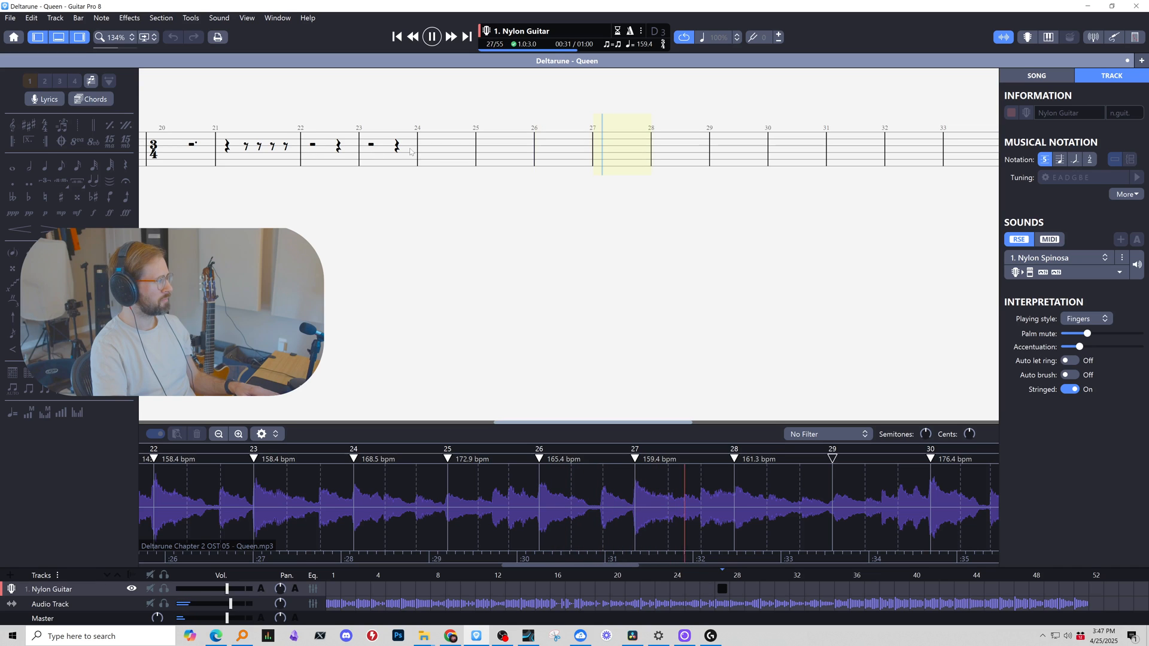
{"action": "key", "text": "space"}
Copy the rests of bars 20 to 22 into bars 24 to 26, playing bar 24 to compare the rhythm.
{"action": "left_click_drag", "start_coordinate": [347, 157], "coordinate": [195, 164]}
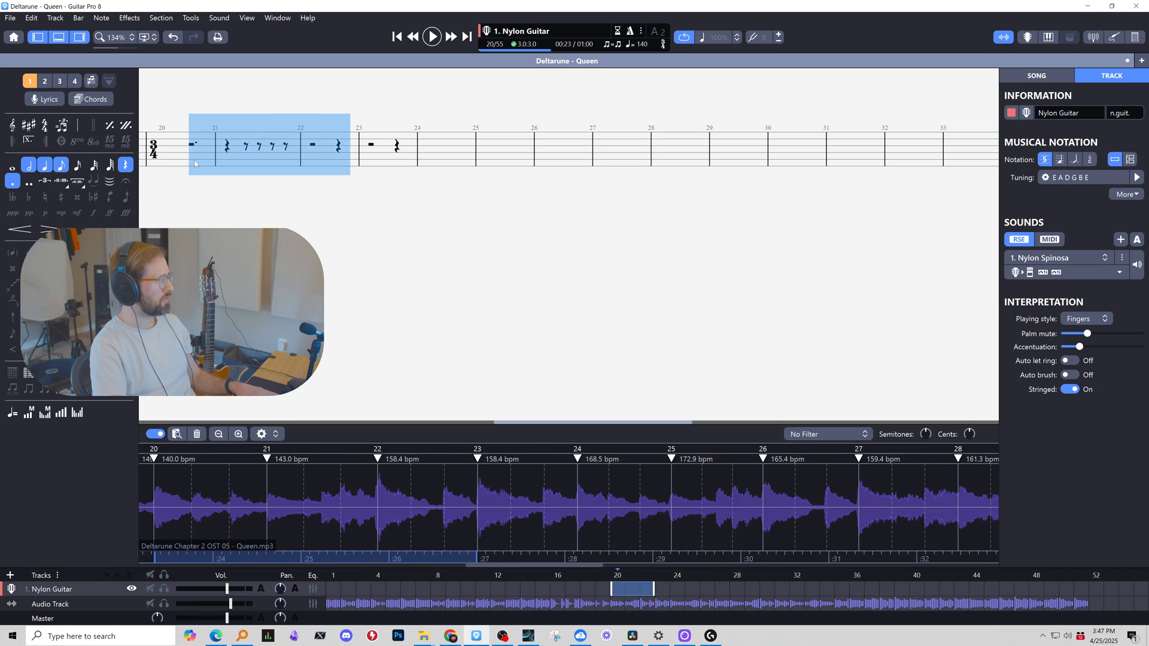
{"action": "left_click", "coordinate": [429, 141]}
{"action": "key", "text": "space"}
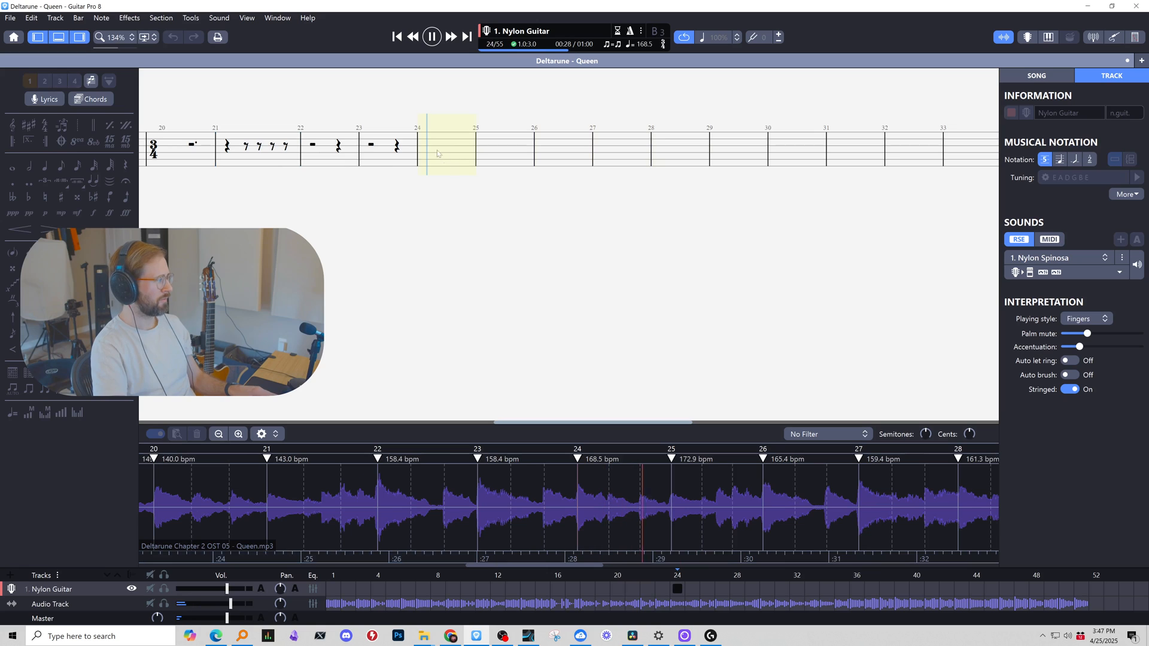
{"action": "key", "text": "space"}
{"action": "left_click_drag", "start_coordinate": [431, 150], "coordinate": [684, 157]}
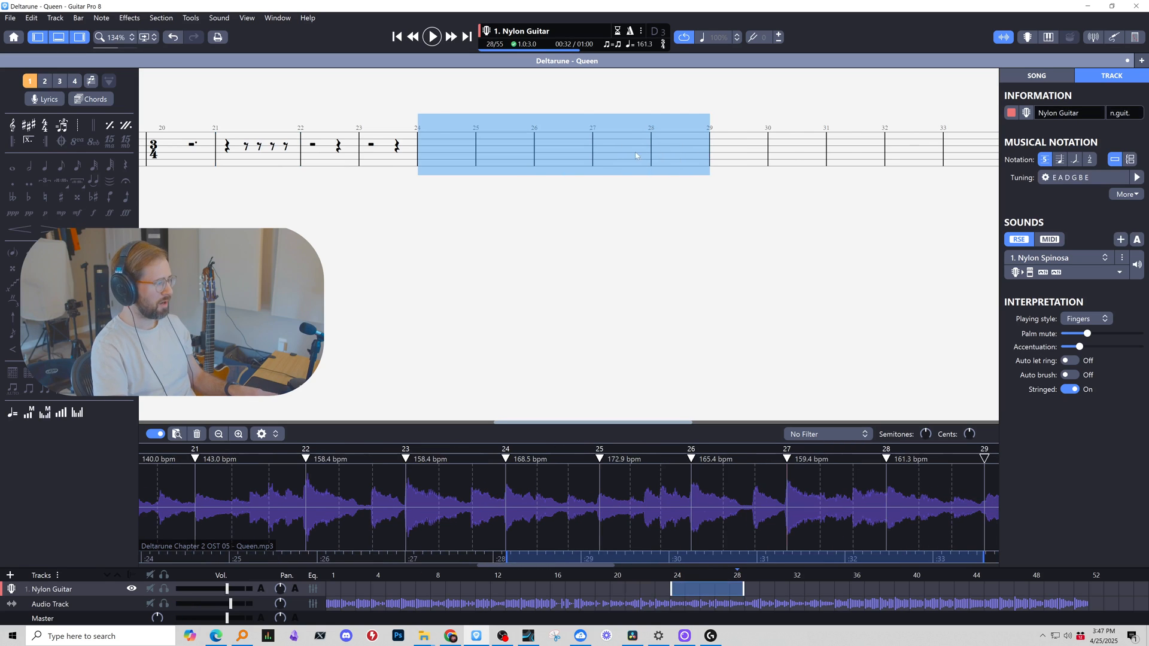
{"action": "left_click", "coordinate": [451, 150]}
{"action": "key", "text": "ctrl+v"}
Play on into bar 27 and start that bar with a dotted quarter rest.
{"action": "key", "text": "space"}
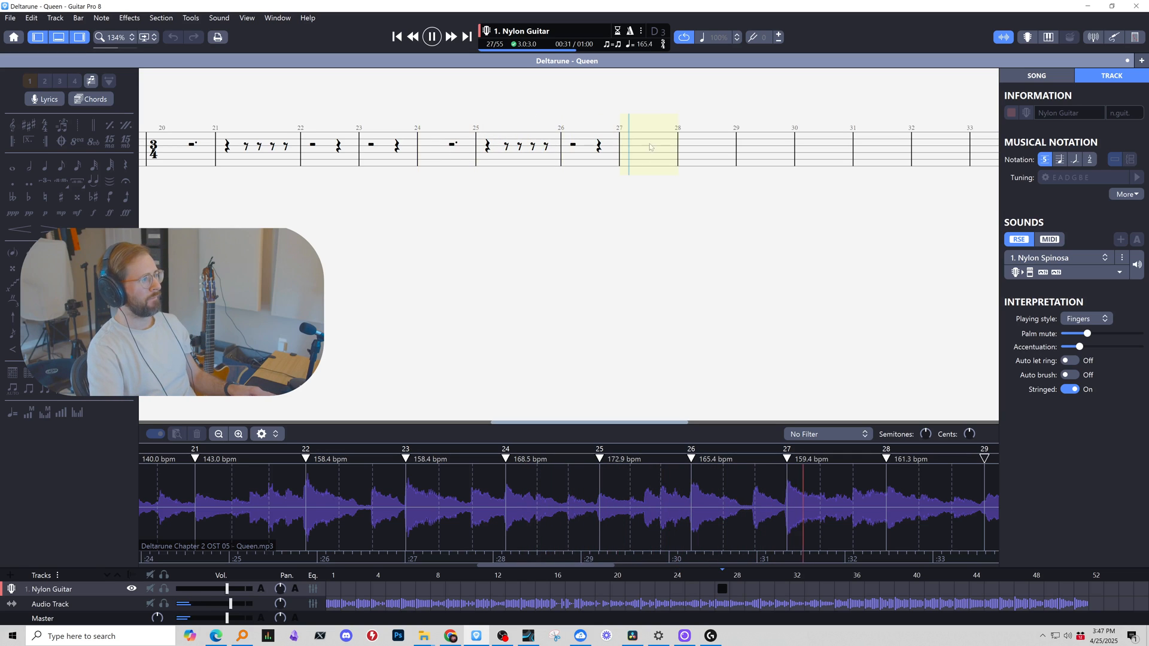
{"action": "key", "text": "space"}
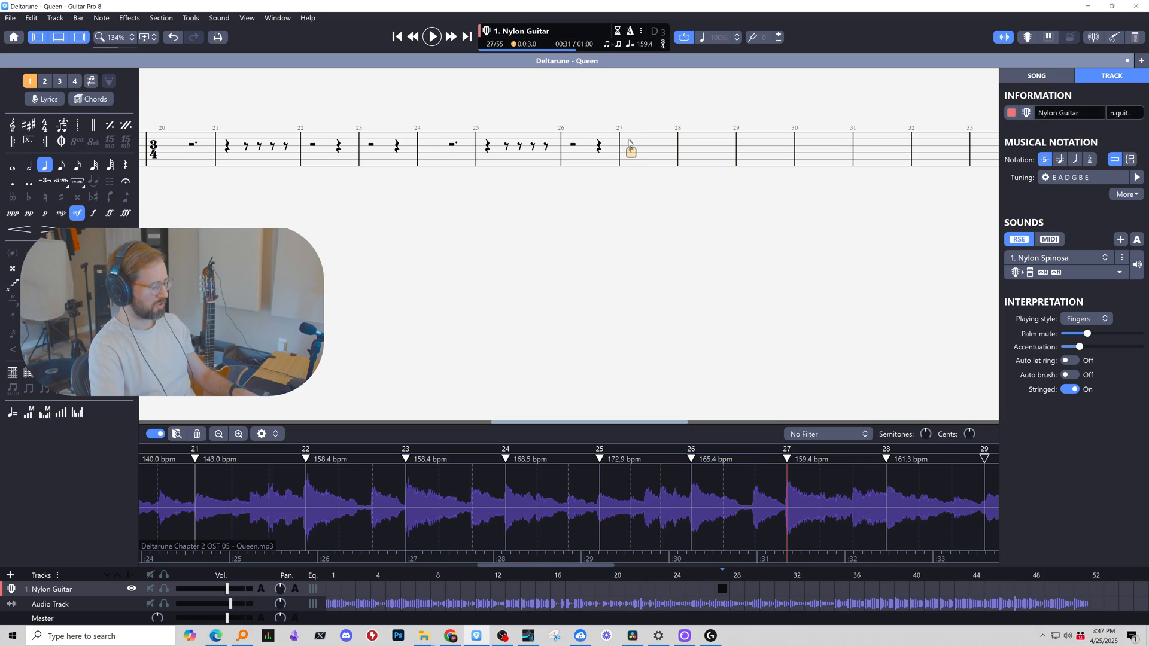
{"action": "key", "text": "period"}
{"action": "key", "text": "t"}
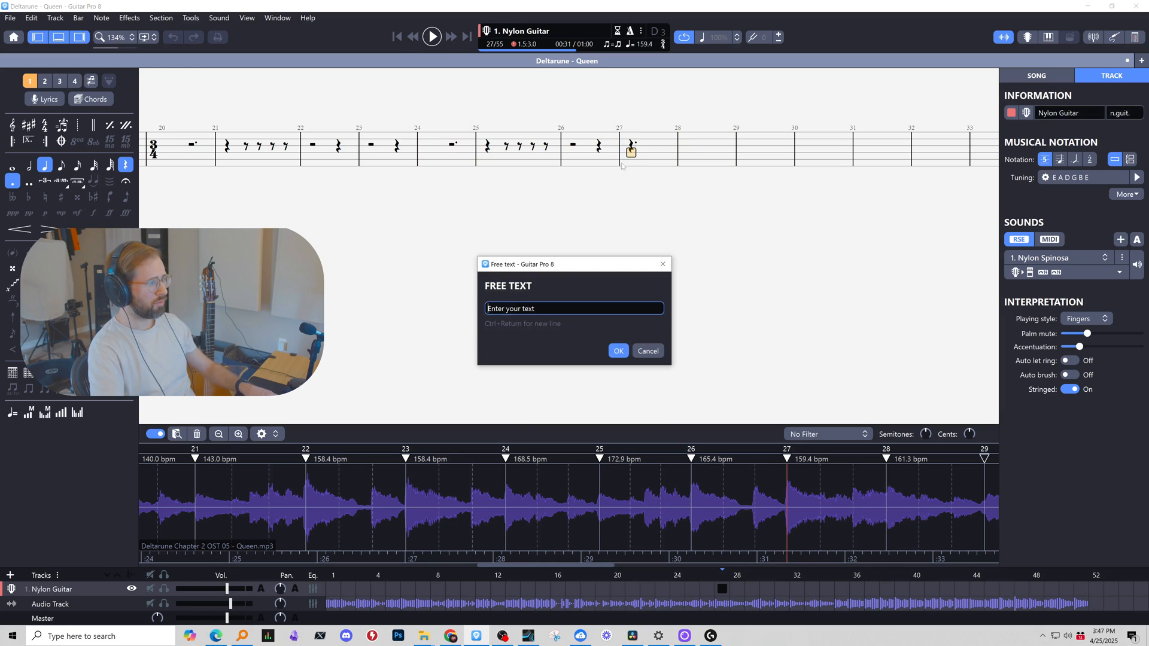
{"action": "left_click", "coordinate": [663, 264]}
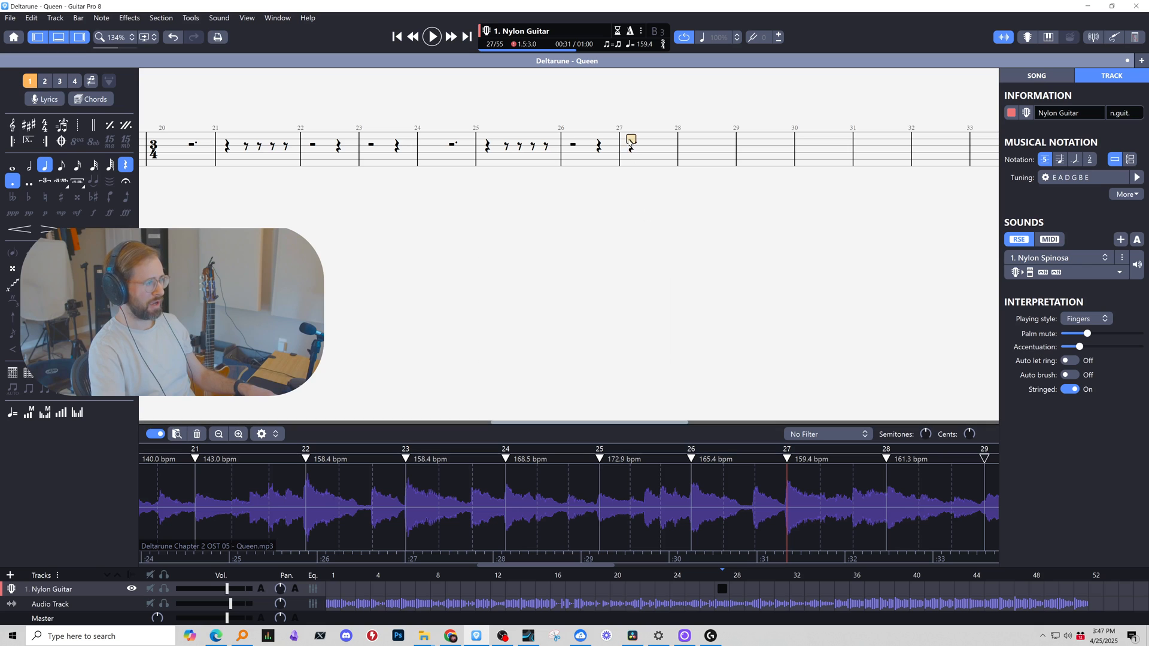
Play bar 27 several times to work out the rhythm after its dotted quarter rest.
{"action": "key", "text": "space"}
{"action": "key", "text": "space"}
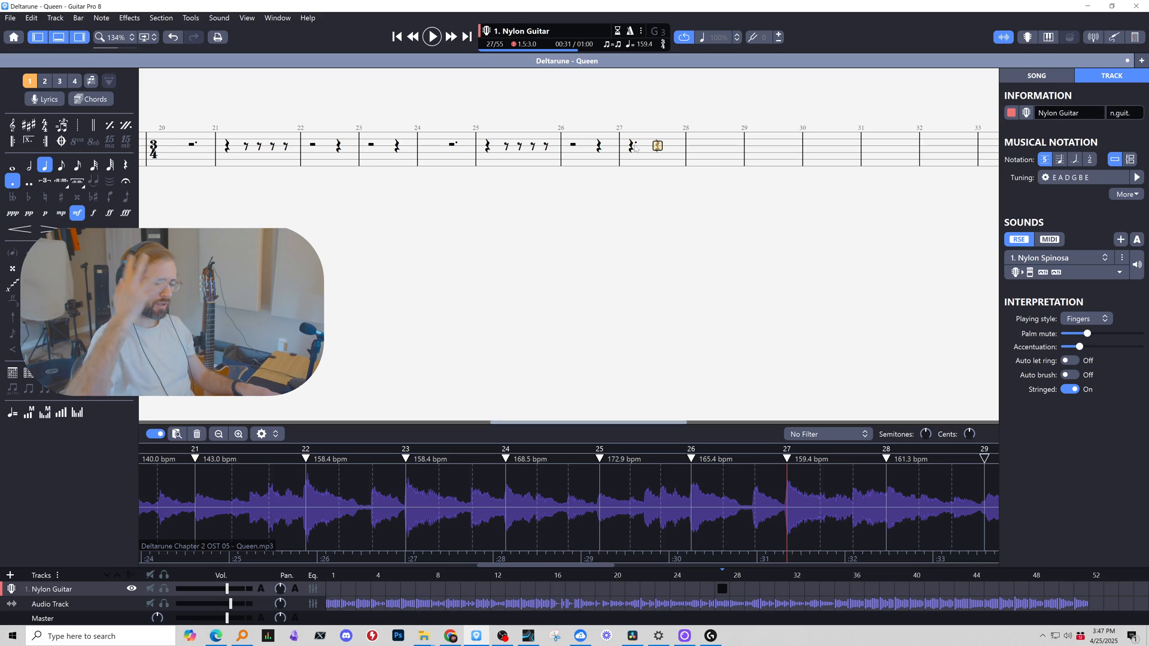
{"action": "key", "text": "r"}
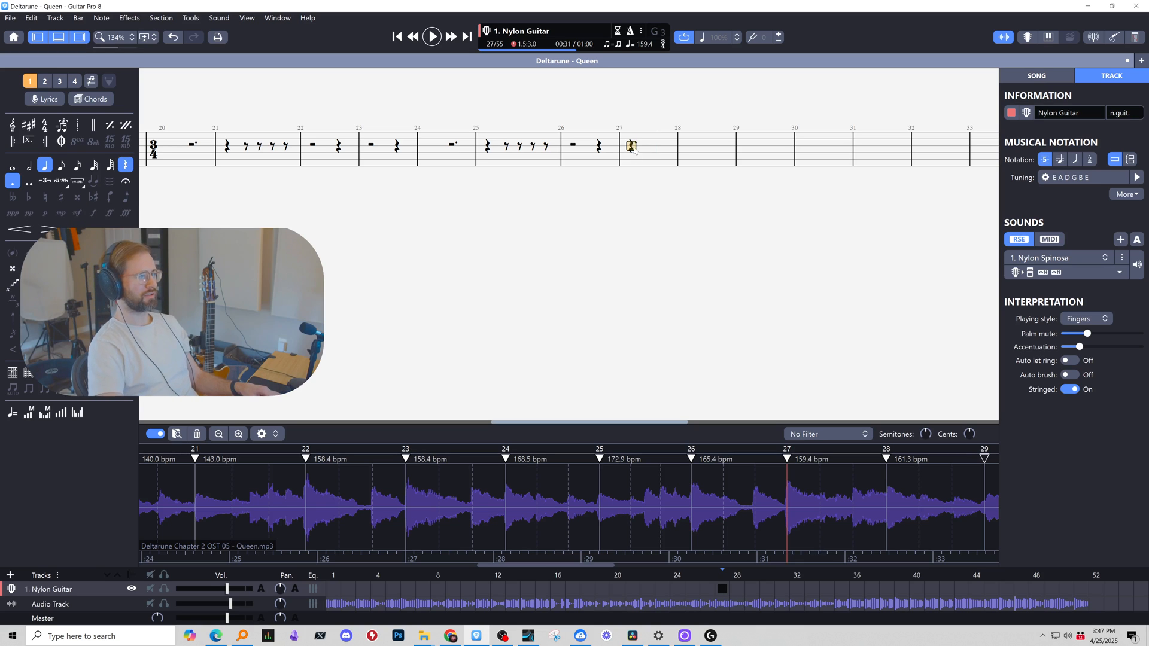
{"action": "key", "text": "space"}
{"action": "key", "text": "space"}
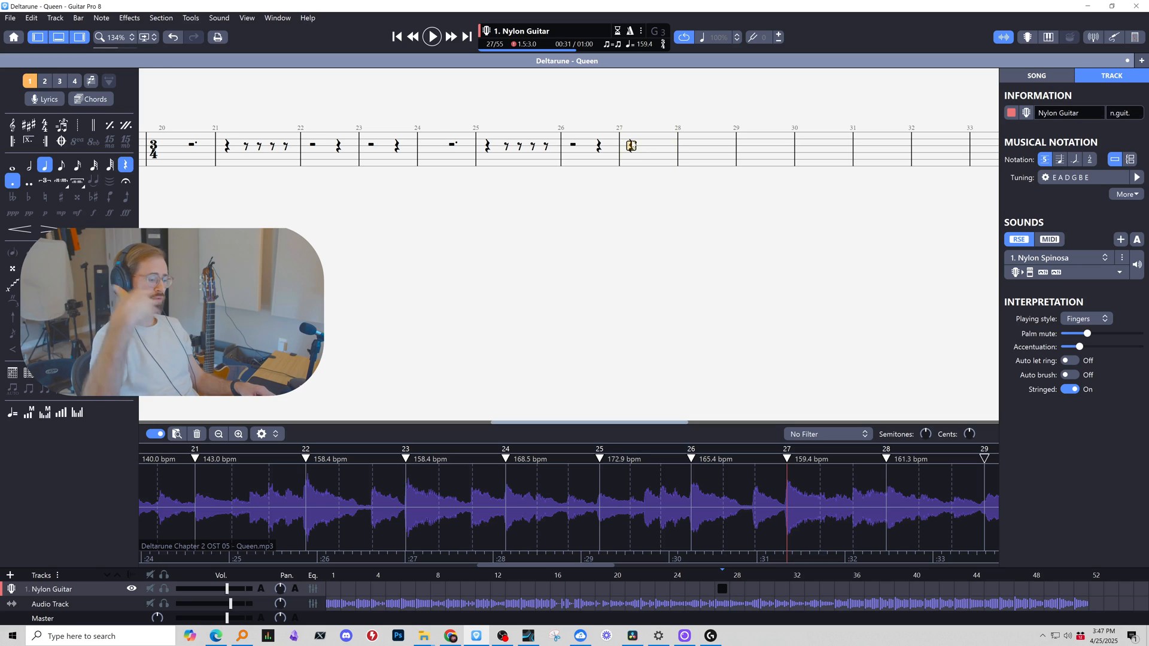
{"action": "key", "text": "space"}
{"action": "key", "text": "space"}
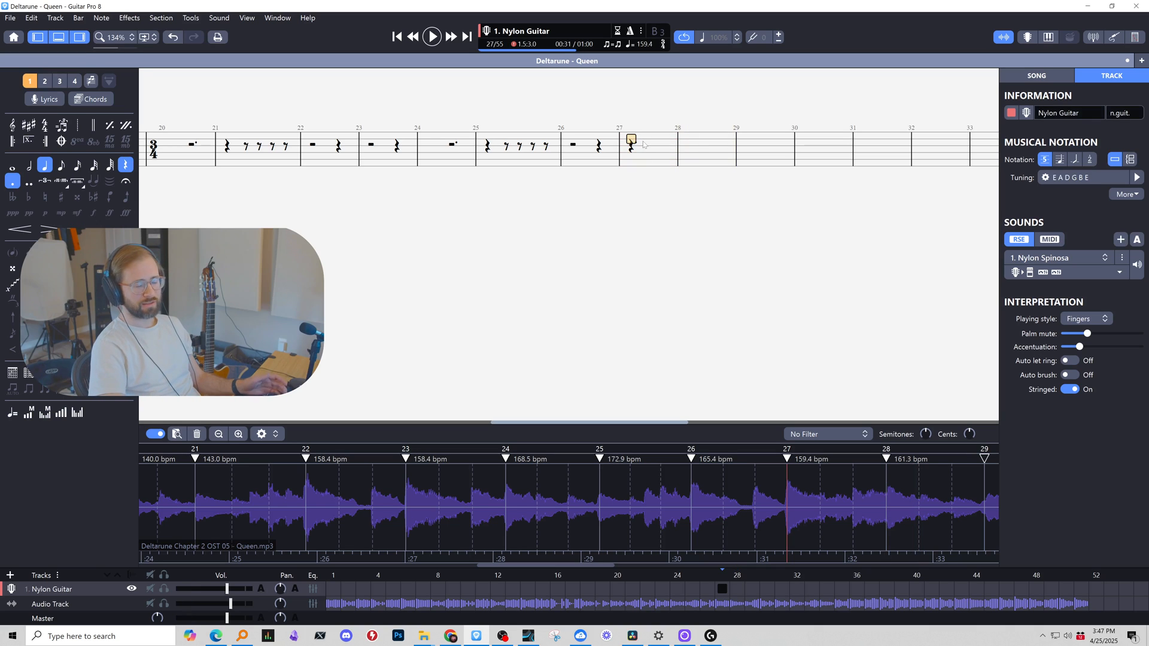
{"action": "key", "text": "space"}
{"action": "key", "text": "space"}
Complete bar 27 with three eighth rests after the dotted quarter rest.
{"action": "key", "text": "Right"}
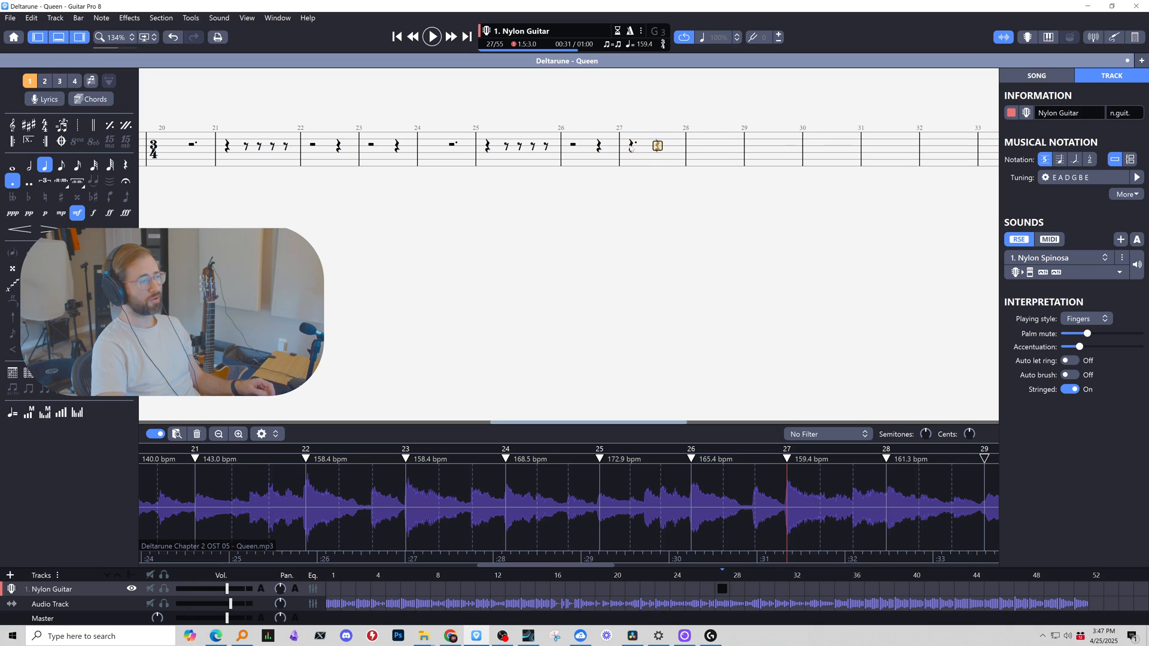
{"action": "key", "text": "period"}
{"action": "key", "text": "plus"}
{"action": "key", "text": "minus"}
{"action": "key", "text": "plus"}
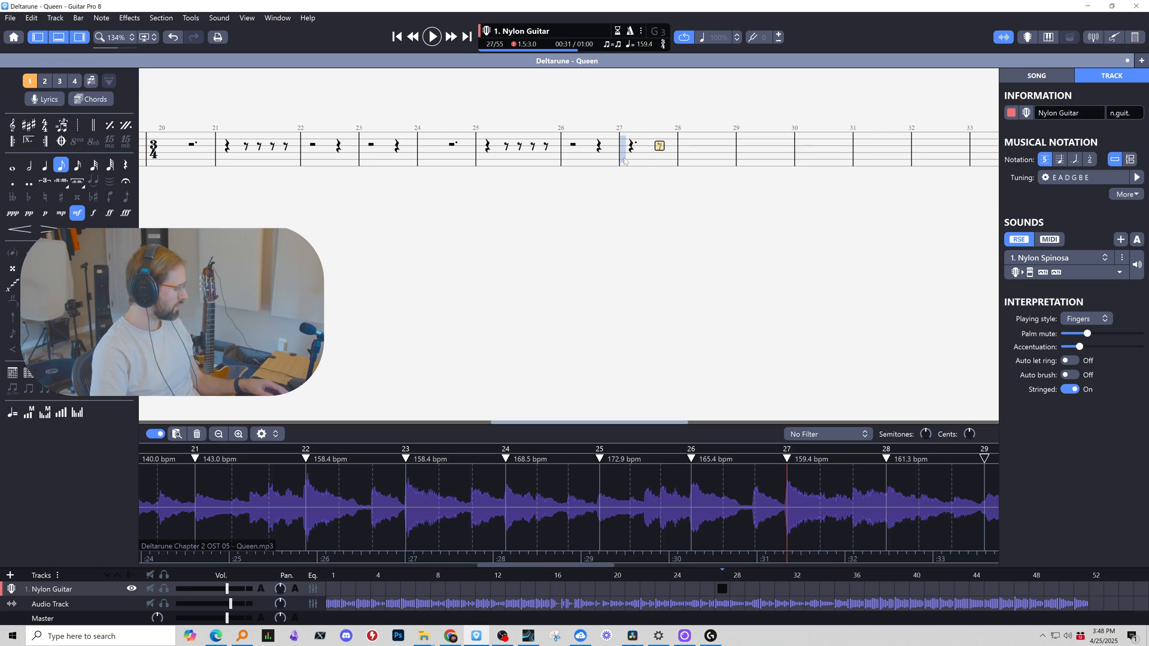
{"action": "key", "text": "Right"}
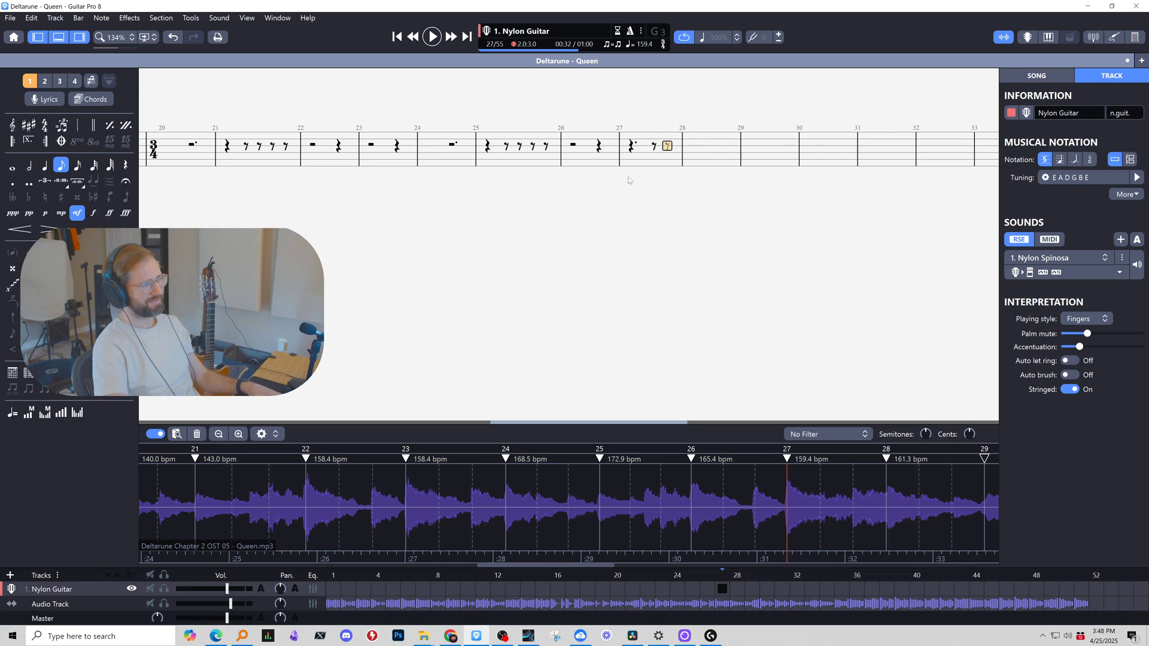
{"action": "key", "text": "r"}
{"action": "key", "text": "Right"}
{"action": "key", "text": "r"}
{"action": "key", "text": "Right"}
{"action": "key", "text": "r"}
{"action": "key", "text": "Right"}
{"action": "key", "text": "Right"}
{"action": "key", "text": "r"}
Play on from bar 27 to check its rhythm against the audio.
{"action": "left_click", "coordinate": [632, 149]}
{"action": "key", "text": "space"}
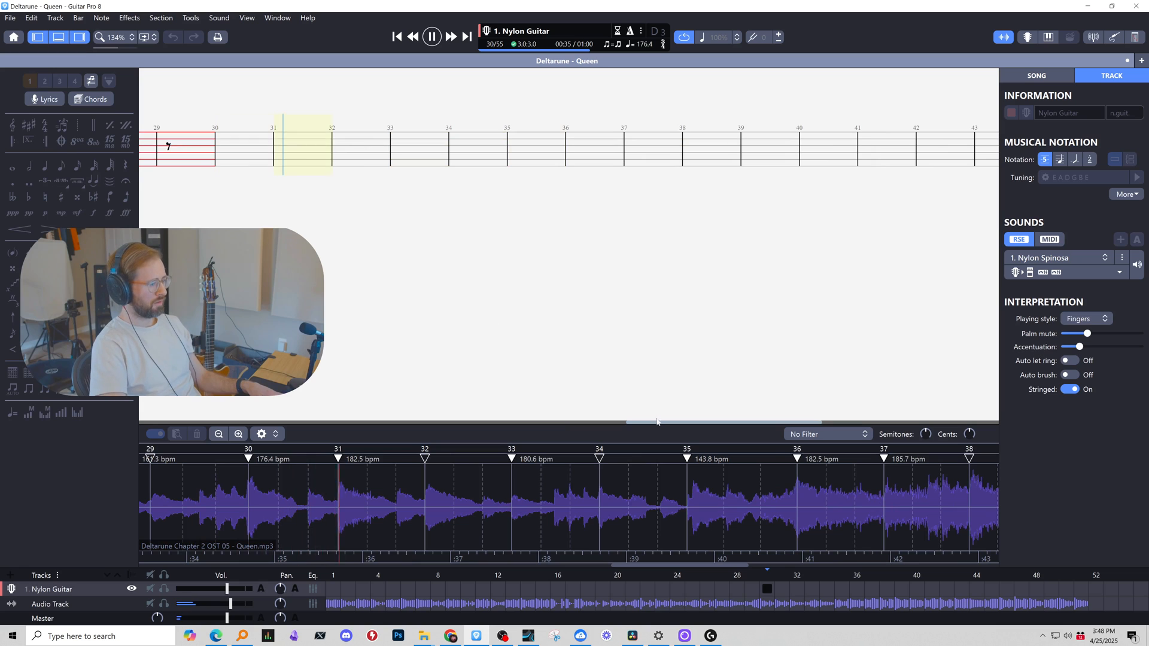
{"action": "key", "text": "space"}
{"action": "left_click_drag", "start_coordinate": [641, 423], "coordinate": [511, 423]}
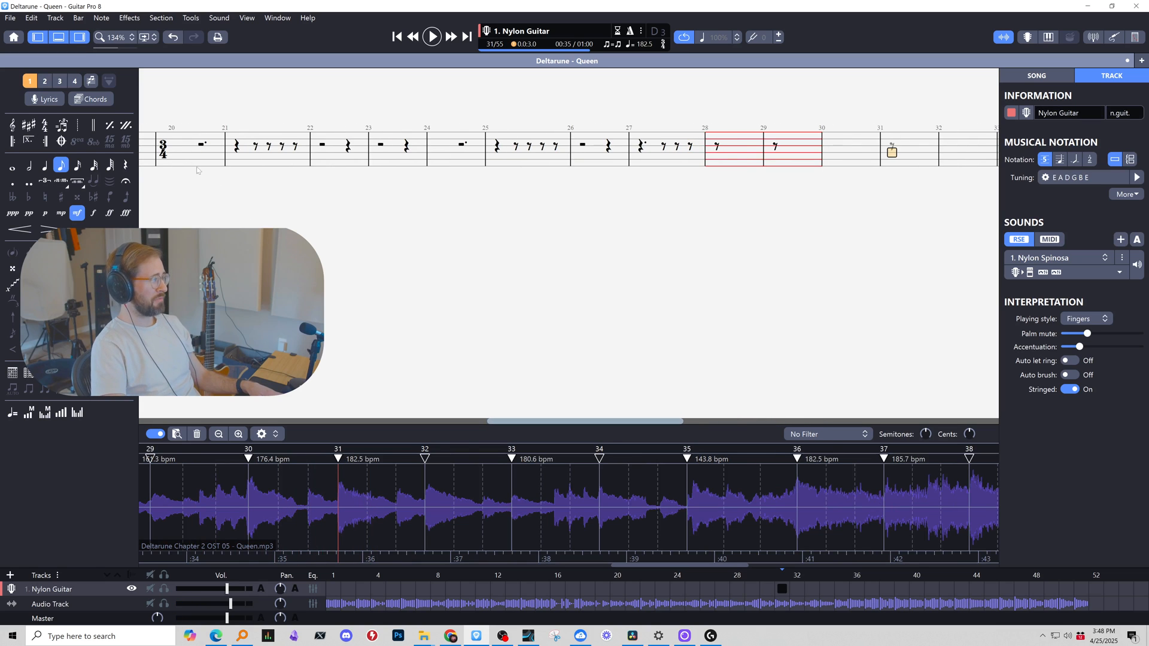
Copy the rests of bars 20 to 27 and paste them starting at bar 28.
{"action": "left_click_drag", "start_coordinate": [200, 171], "coordinate": [804, 158]}
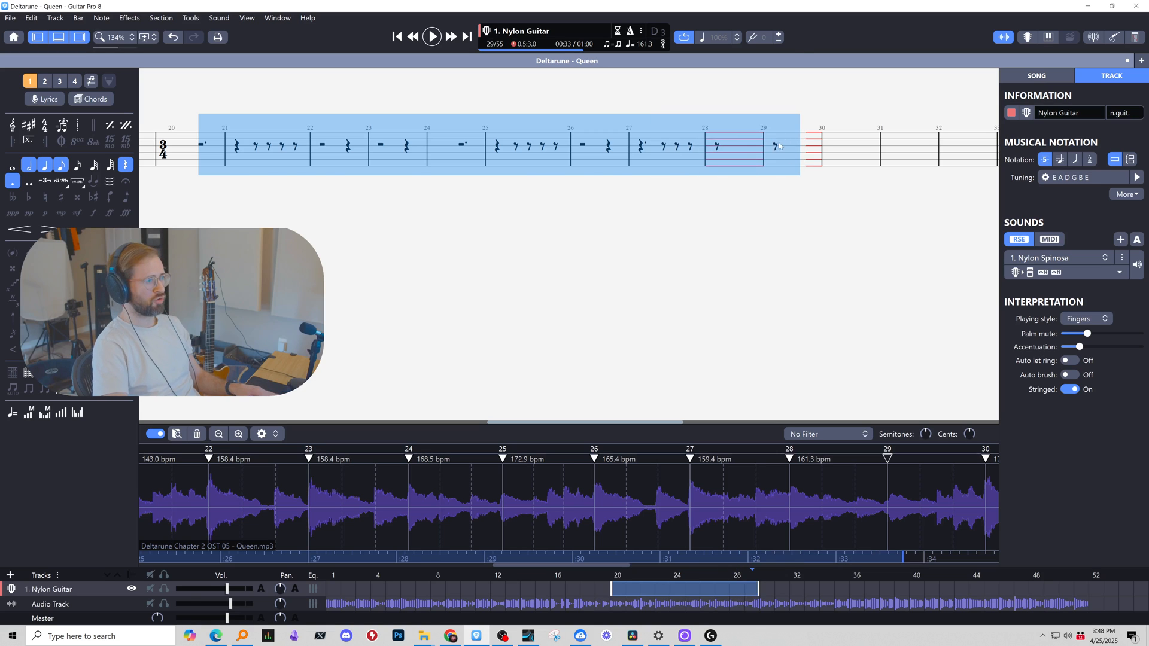
{"action": "key", "text": "space"}
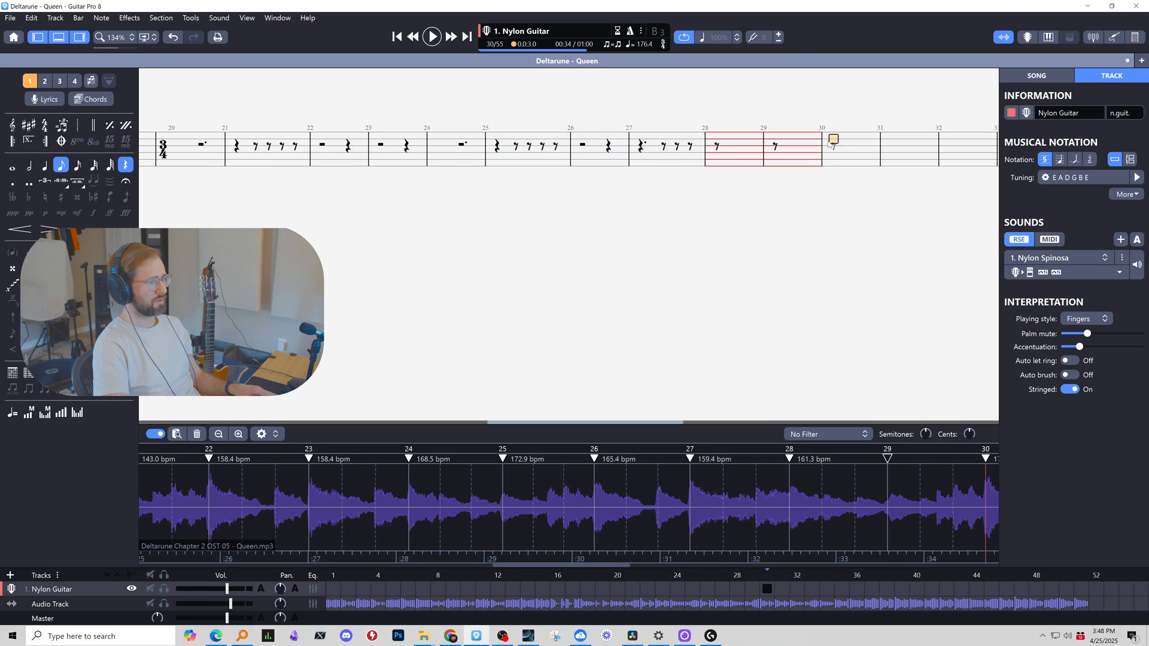
{"action": "left_click", "coordinate": [716, 154]}
{"action": "key", "text": "space"}
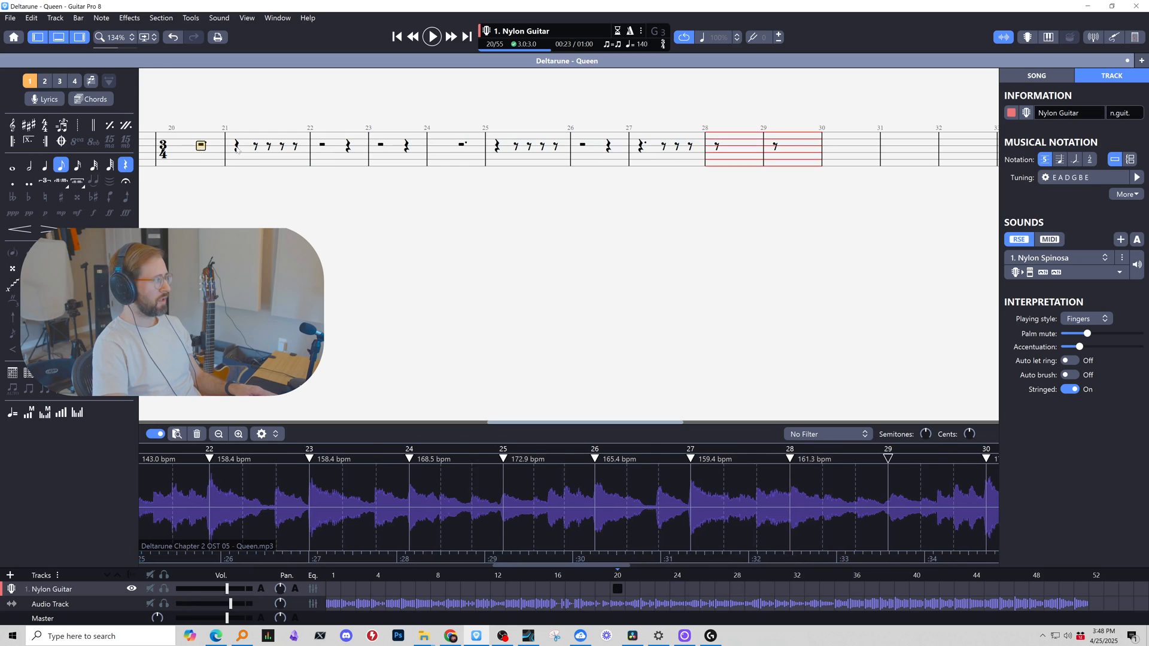
{"action": "left_click_drag", "start_coordinate": [201, 146], "coordinate": [697, 159]}
{"action": "key", "text": "ctrl+c"}
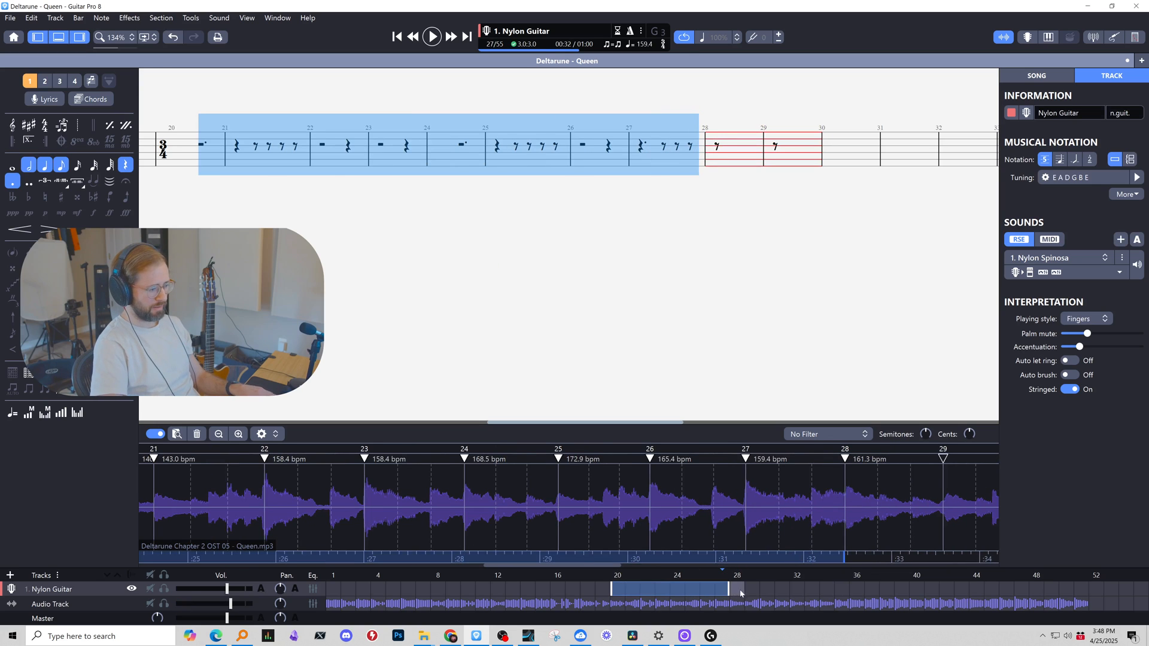
{"action": "left_click", "coordinate": [737, 589]}
{"action": "key", "text": "ctrl+v"}
Play from bar 28 onward and replay bar 32 to compare the pasted rests with the audio.
{"action": "key", "text": "space"}
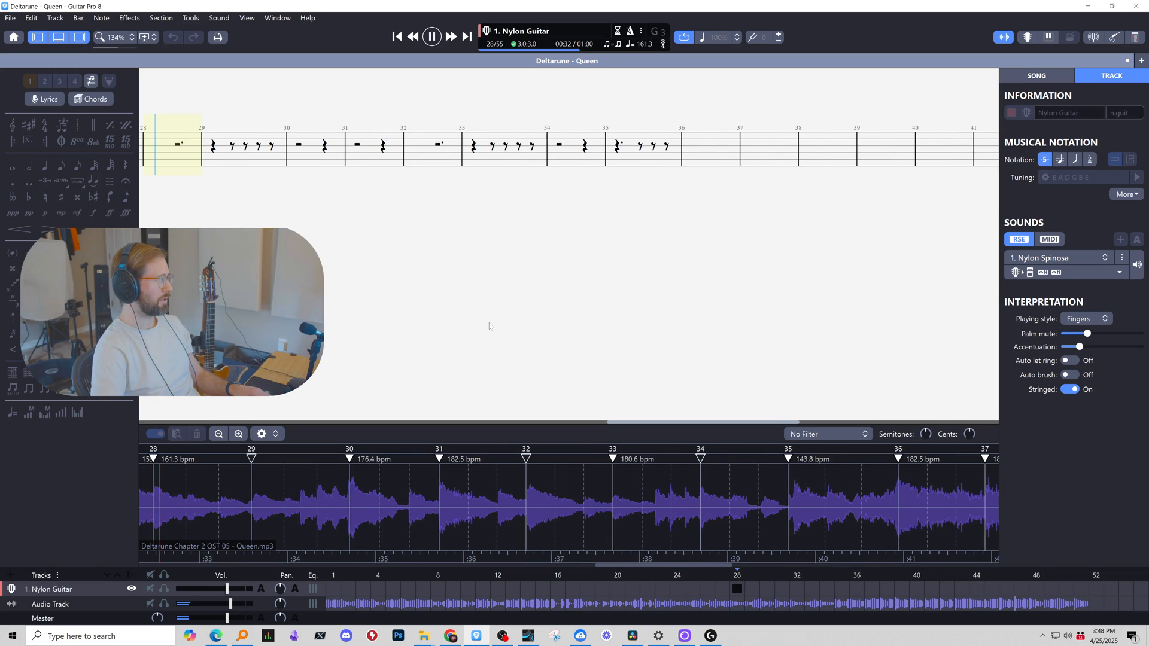
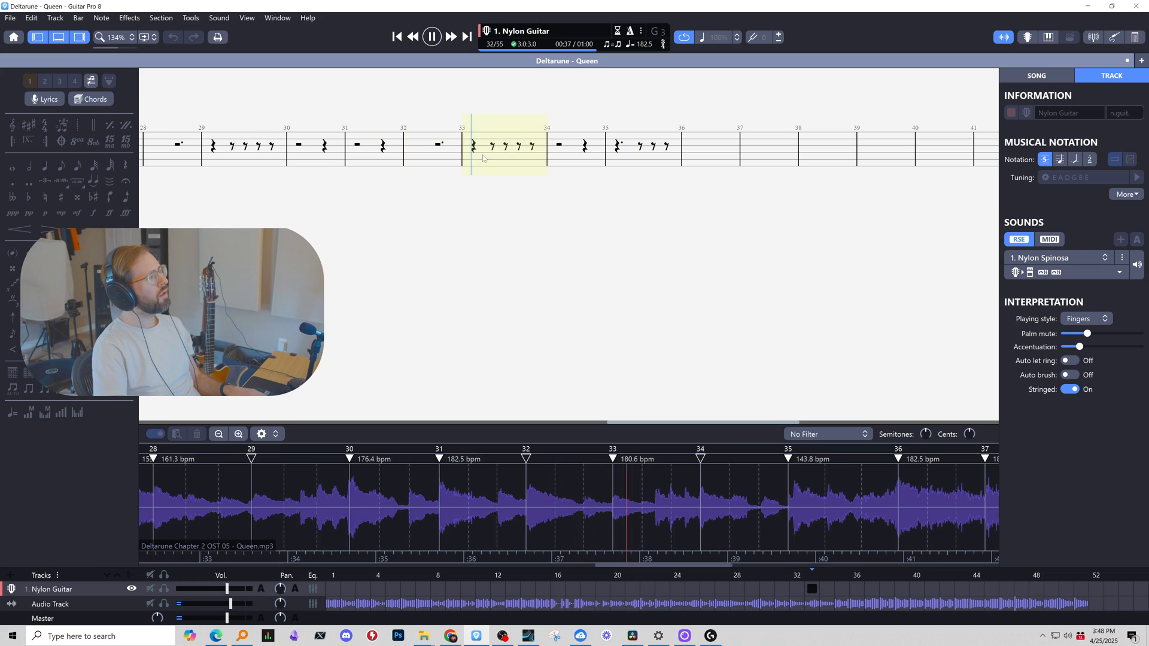
{"action": "key", "text": "space"}
{"action": "left_click", "coordinate": [432, 147]}
{"action": "key", "text": "space"}
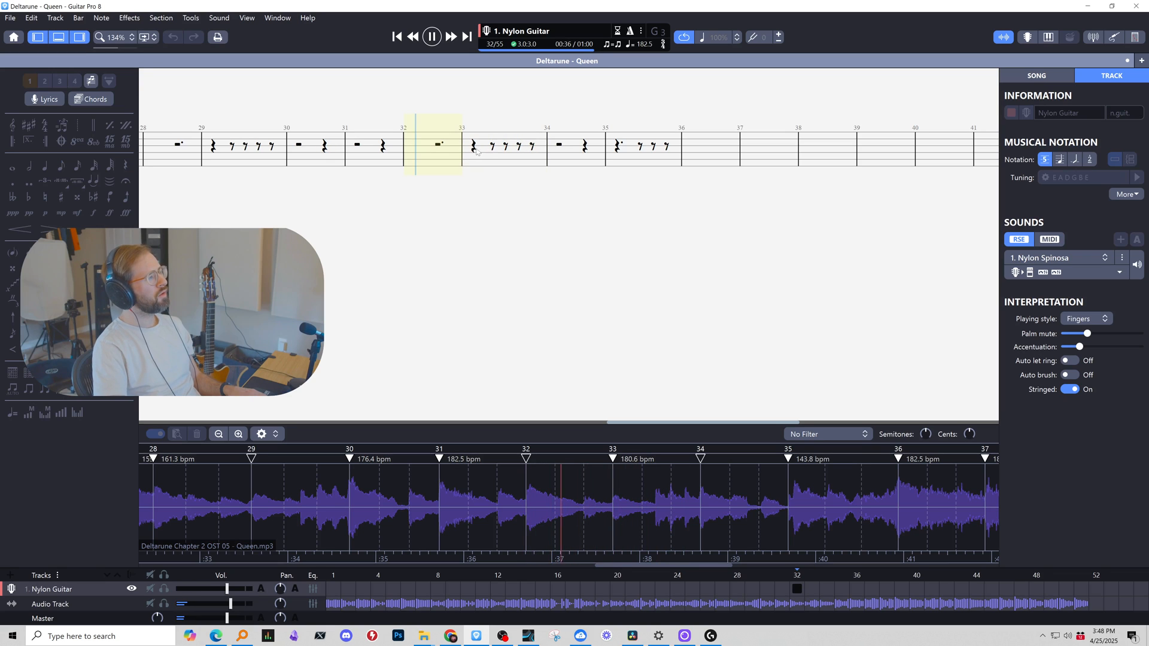
{"action": "key", "text": "space"}
Change bar 33 to a dotted quarter rest followed by three eighth rests, and play it into bar 34.
{"action": "left_click", "coordinate": [476, 152]}
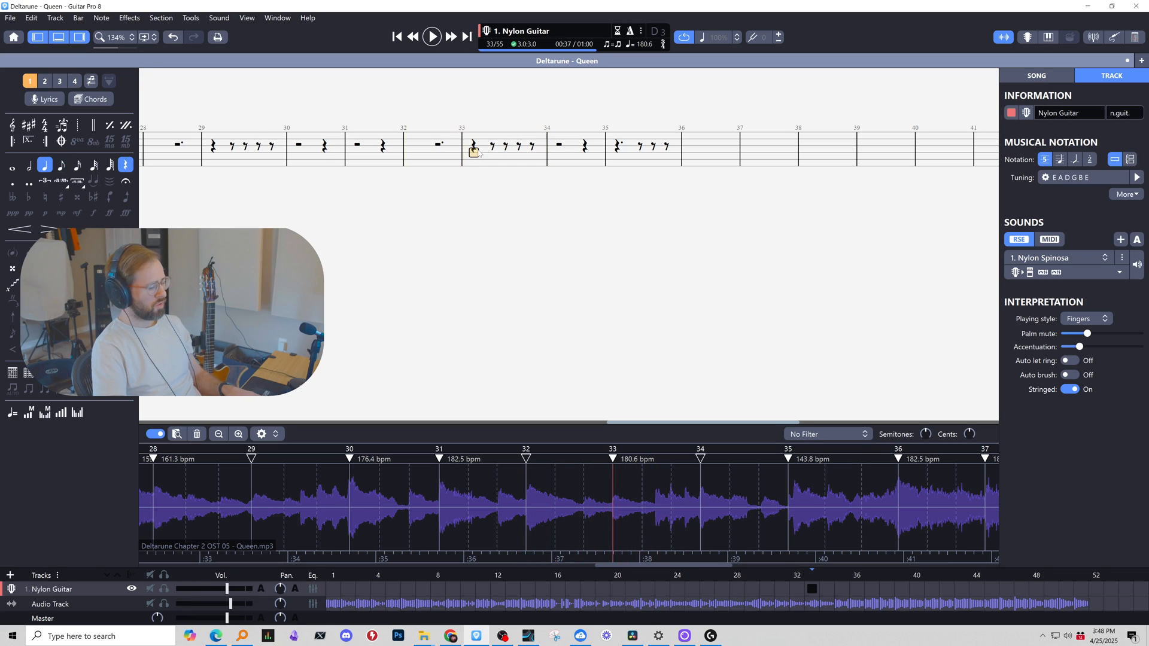
{"action": "left_click_drag", "start_coordinate": [494, 150], "coordinate": [497, 149]}
{"action": "key", "text": "Delete"}
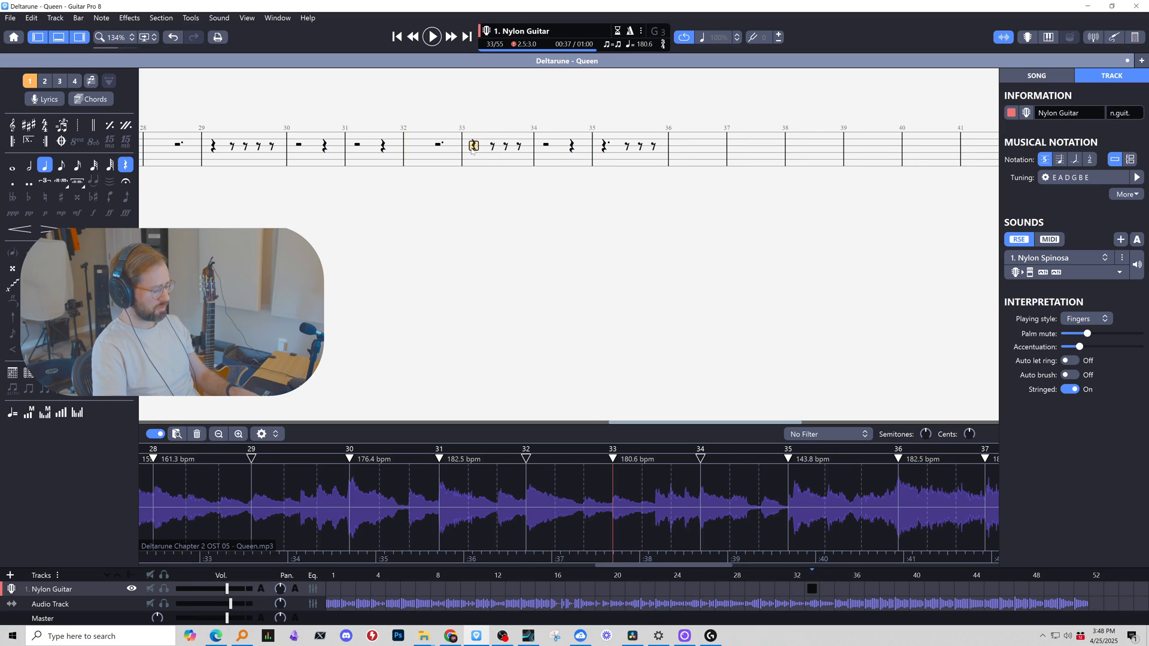
{"action": "key", "text": "space"}
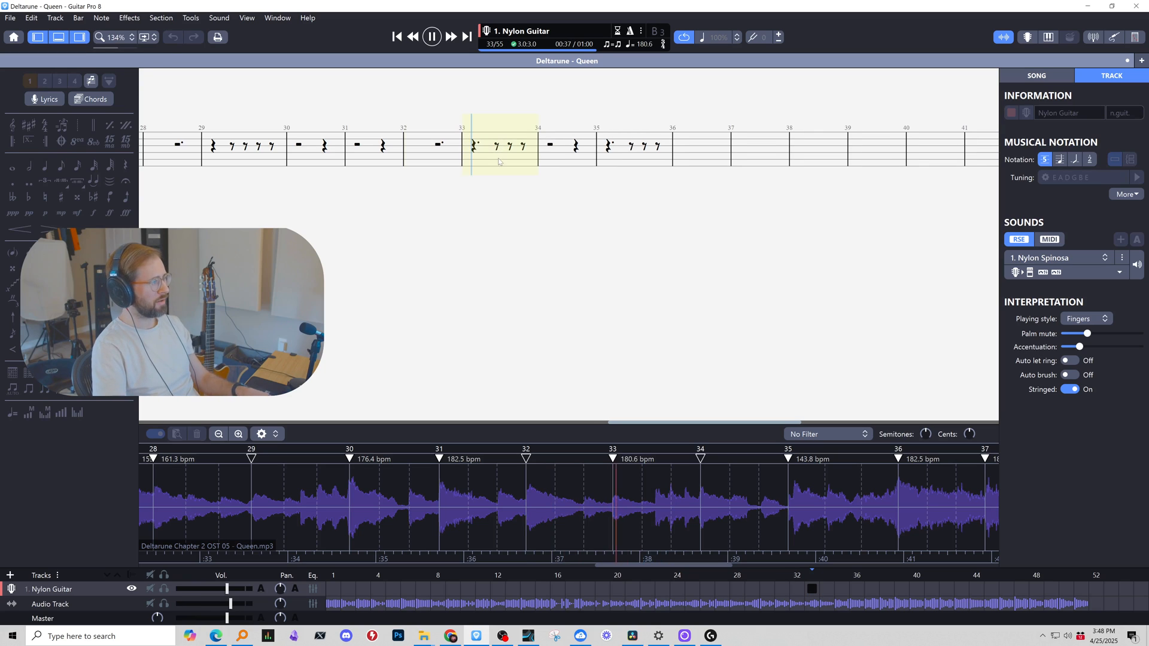
{"action": "left_click", "coordinate": [550, 145]}
{"action": "key", "text": "space"}
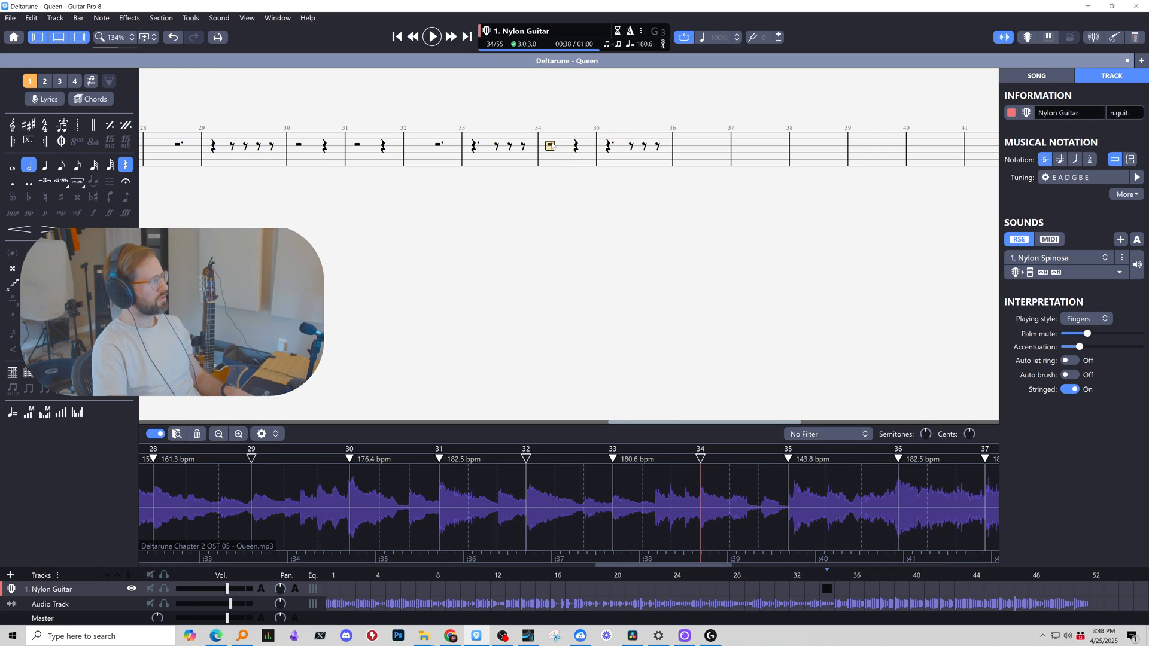
Fill bar 34 with a single dotted half rest, removing its quarter rest, and play on into bar 35.
{"action": "key", "text": "period"}
{"action": "left_click_drag", "start_coordinate": [582, 151], "coordinate": [617, 163]}
{"action": "key", "text": "Delete"}
{"action": "key", "text": "space"}
{"action": "key", "text": "space"}
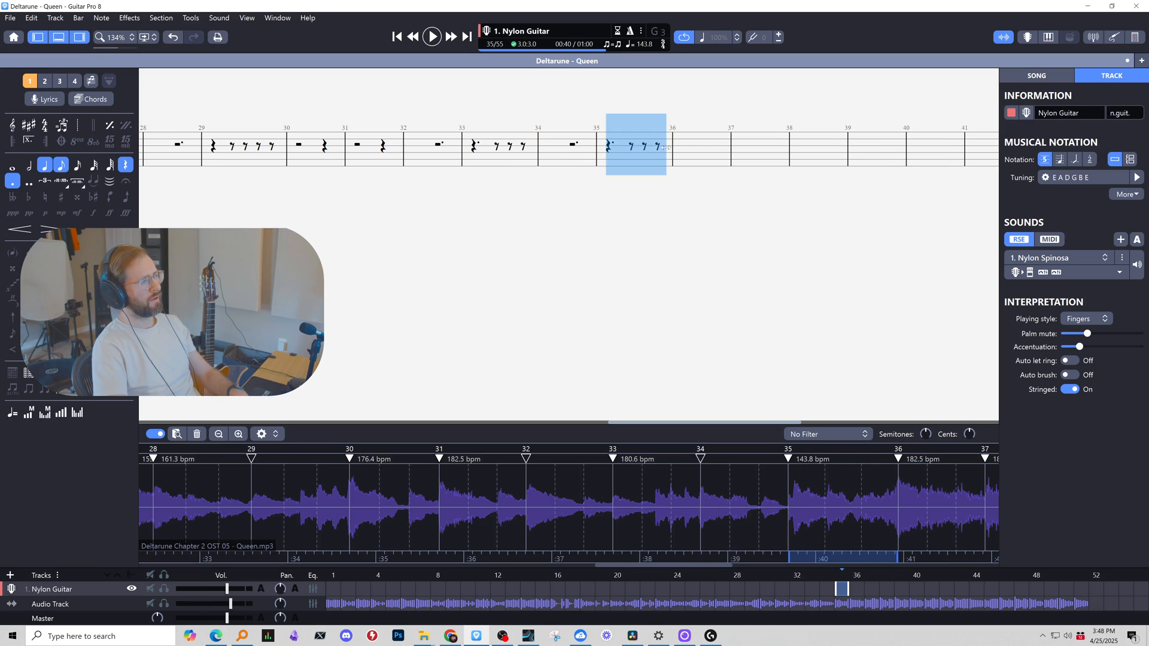
Clear the pasted rests from bar 35 and play the empty bar.
{"action": "key", "text": "Delete"}
{"action": "key", "text": "space"}
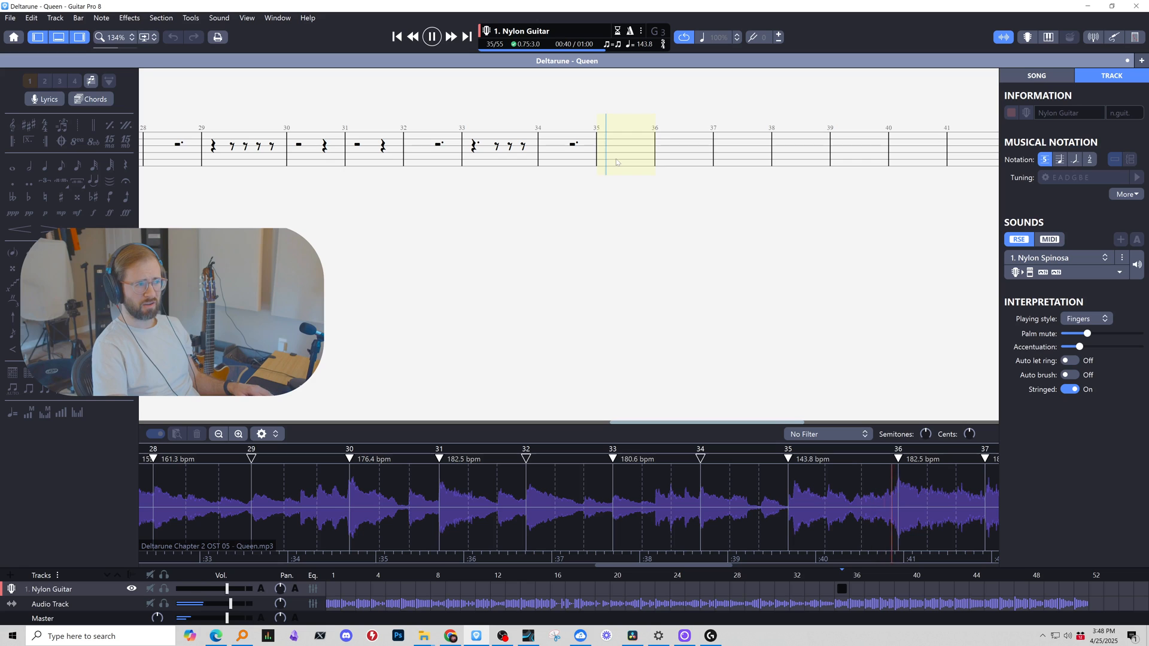
{"action": "key", "text": "space"}
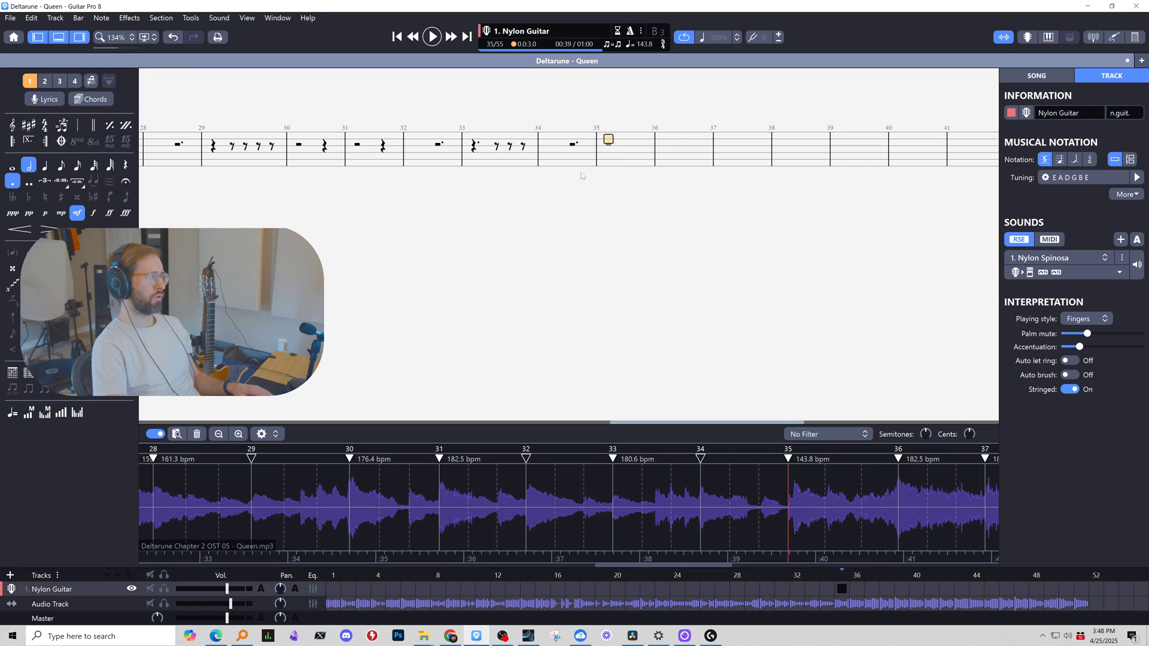
Try out different rest lengths in bar 35, playing the bar to compare, and clear it again.
{"action": "key", "text": "r"}
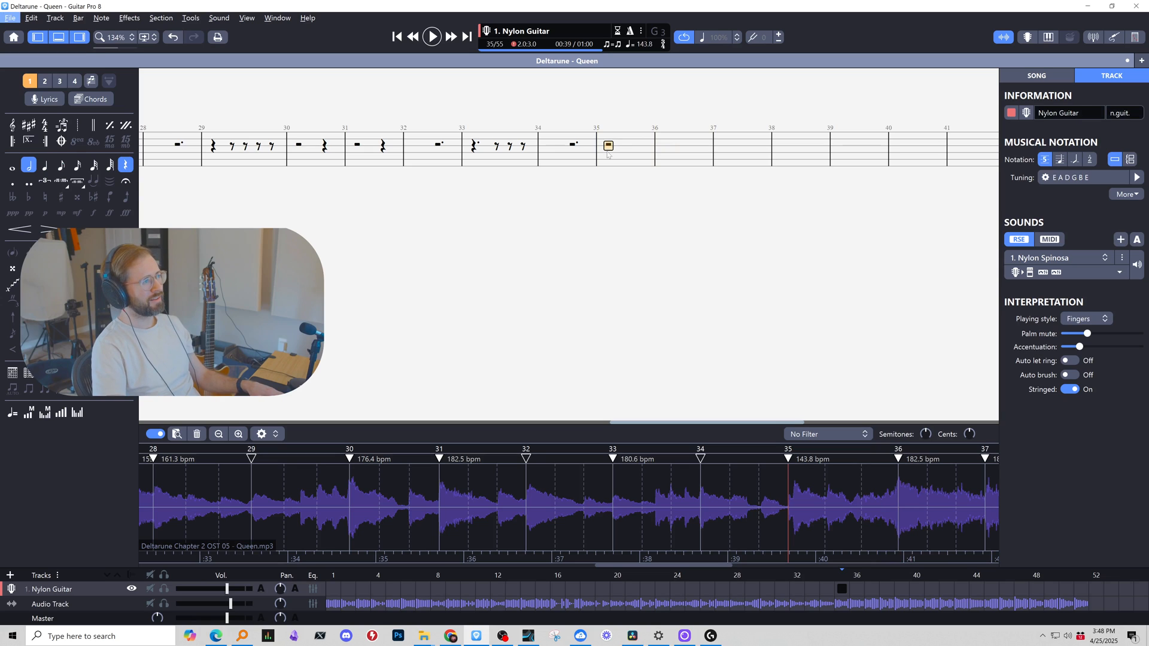
{"action": "key", "text": "minus"}
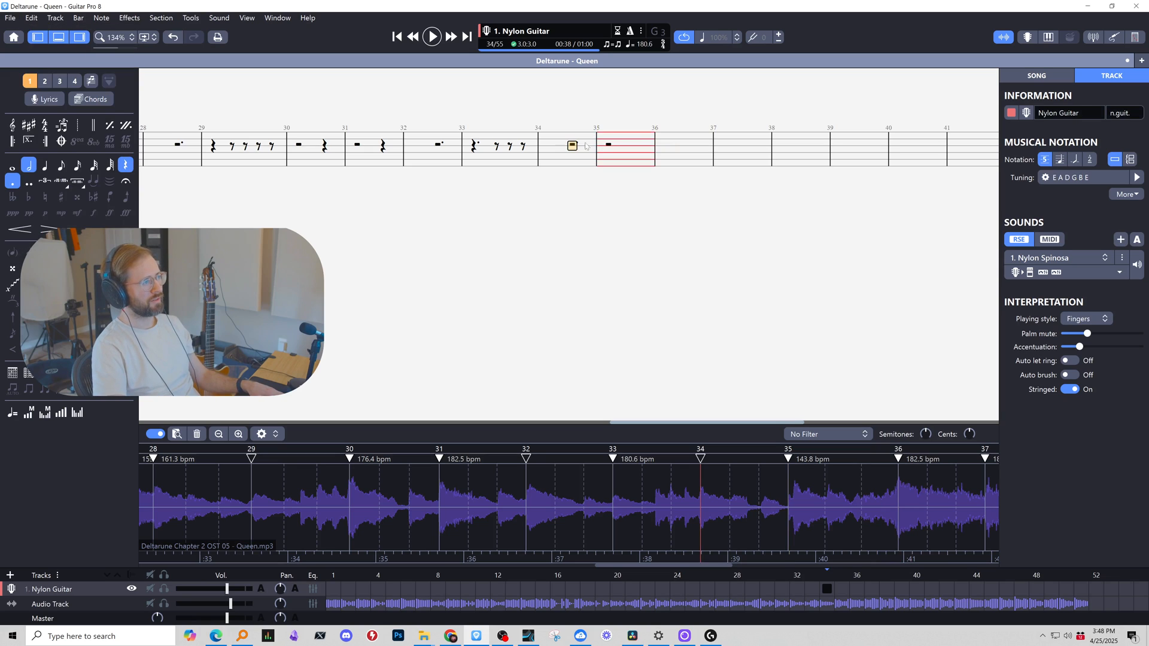
{"action": "key", "text": "Up"}
{"action": "key", "text": "space"}
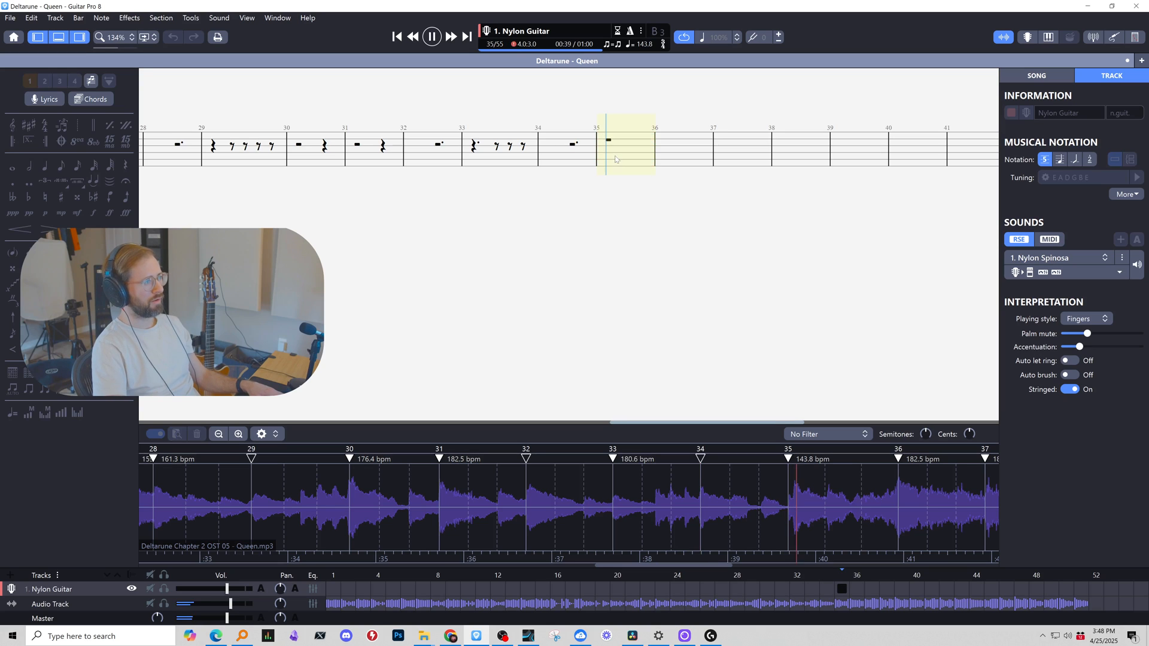
{"action": "key", "text": "space"}
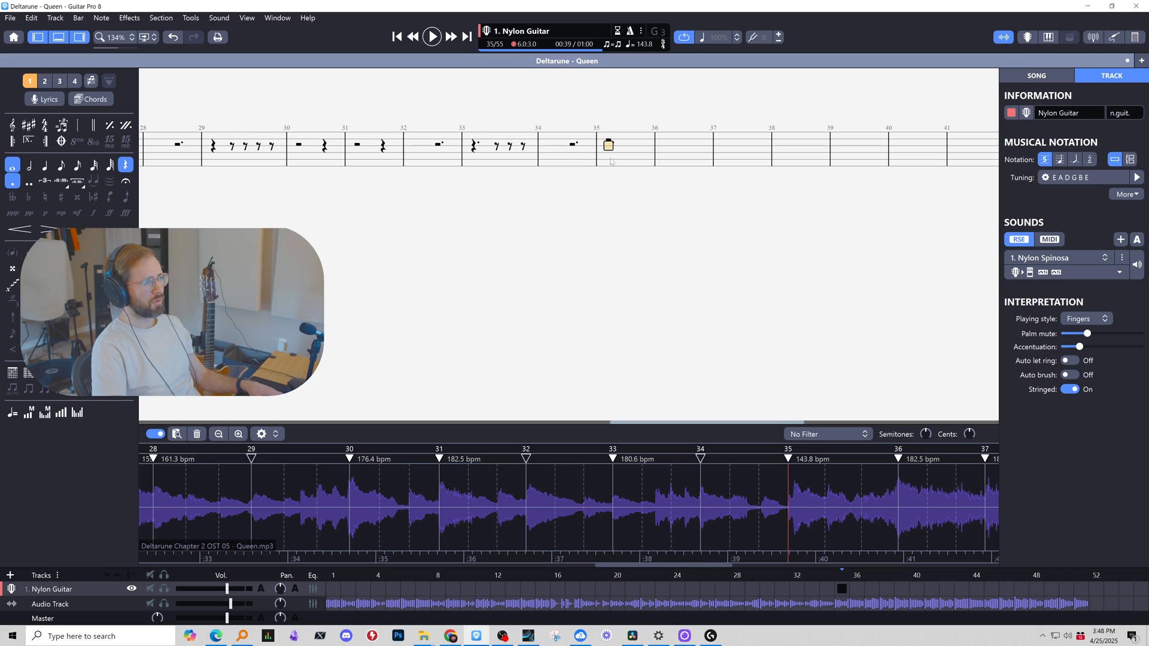
{"action": "key", "text": "Up"}
{"action": "key", "text": "plus"}
{"action": "key", "text": "minus"}
{"action": "key", "text": "plus"}
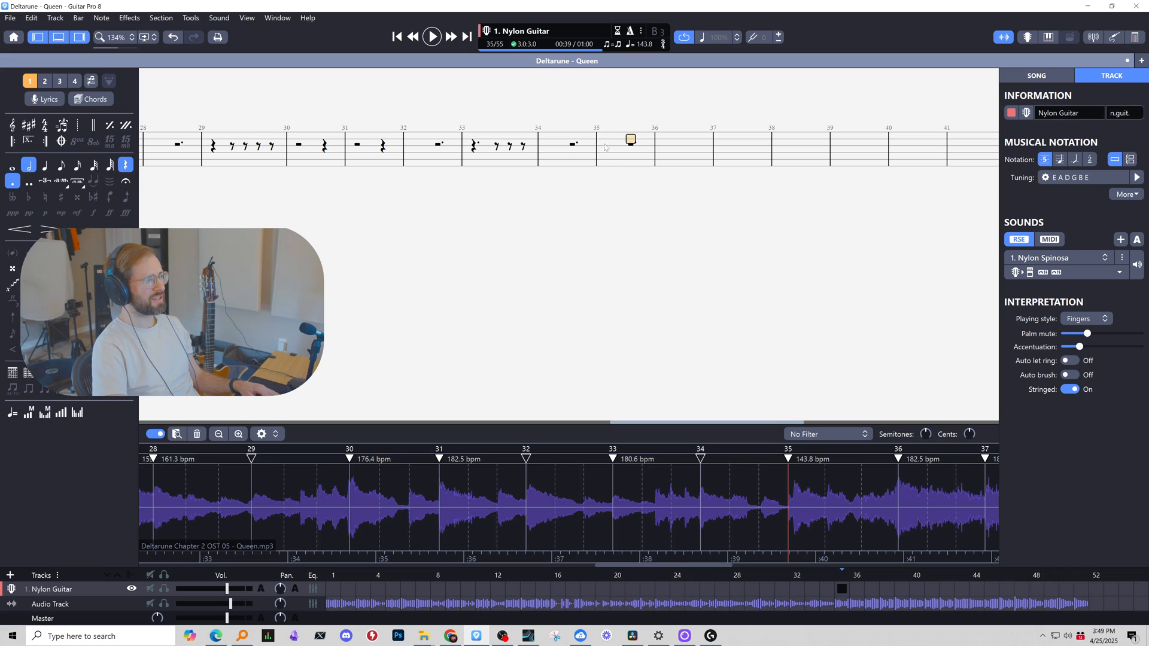
{"action": "left_click_drag", "start_coordinate": [609, 144], "coordinate": [637, 162]}
{"action": "left_click", "coordinate": [568, 159]}
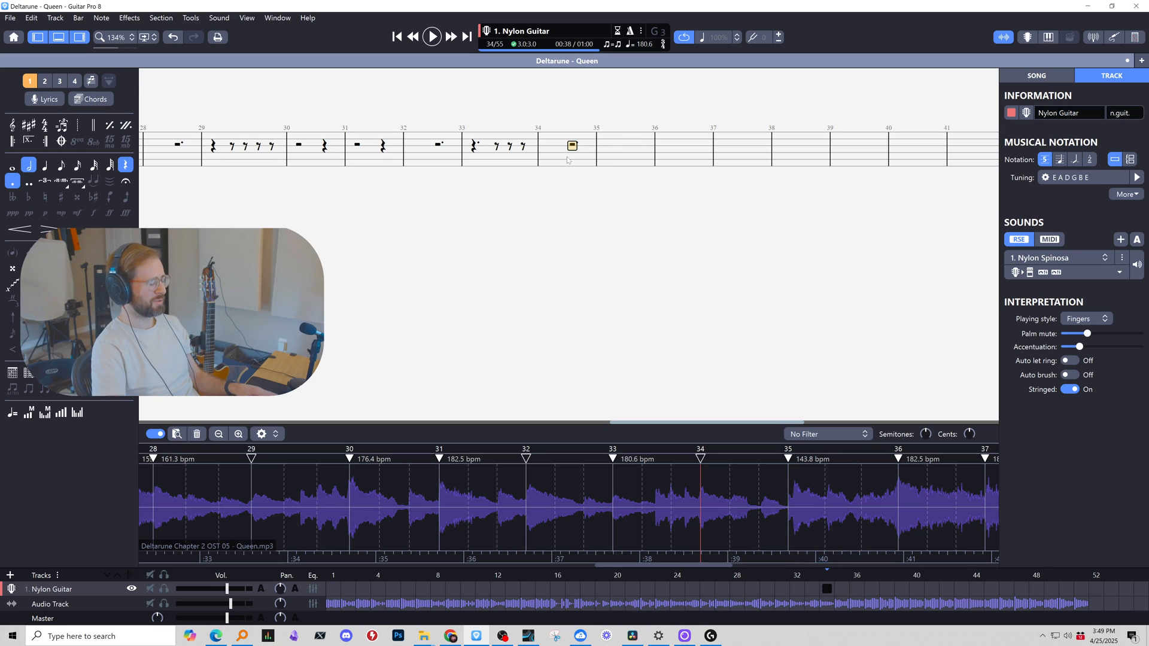
Copy bar 34's dotted half rest into bar 35 and play on from bar 36.
{"action": "key", "text": "space"}
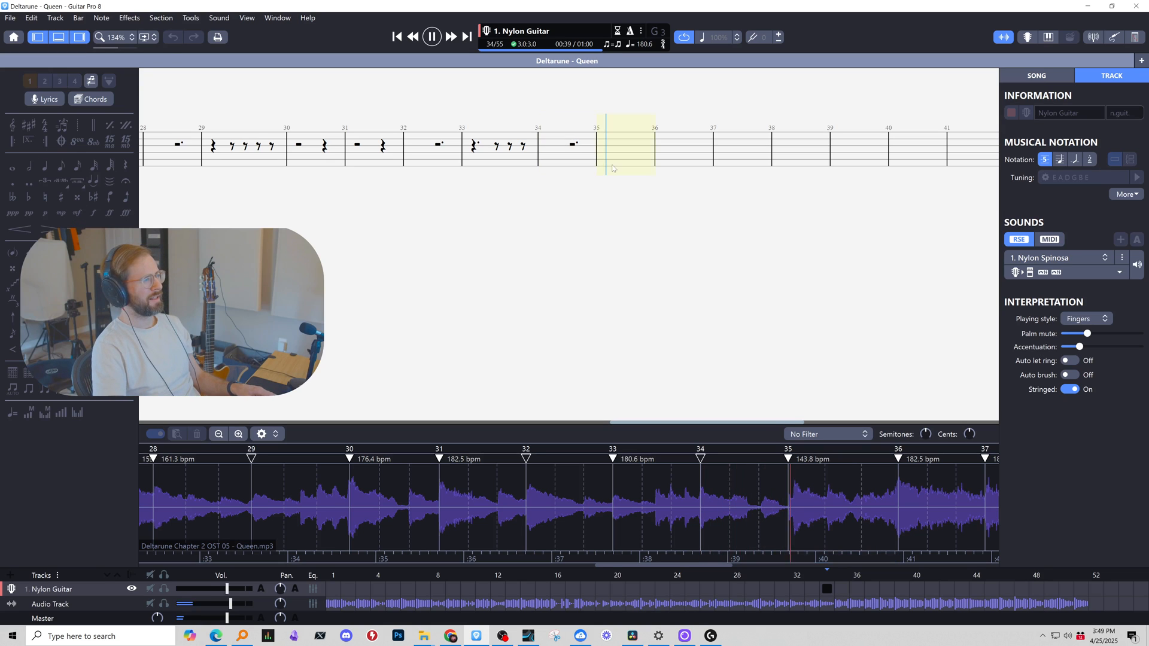
{"action": "key", "text": "space"}
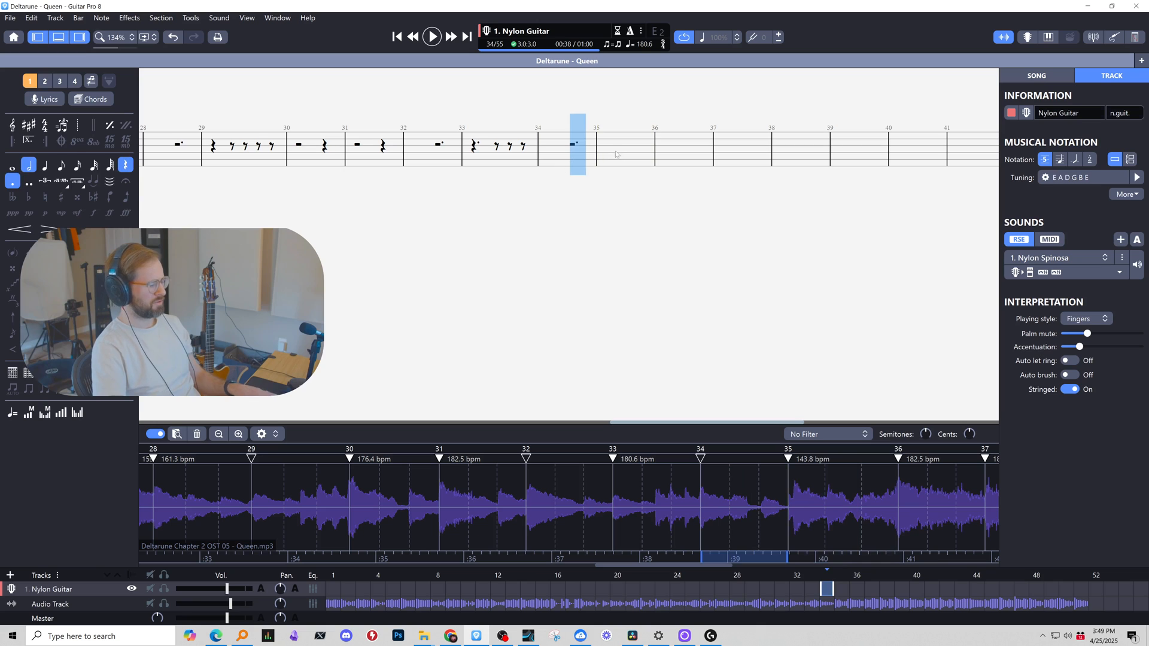
{"action": "left_click", "coordinate": [672, 152]}
{"action": "key", "text": "space"}
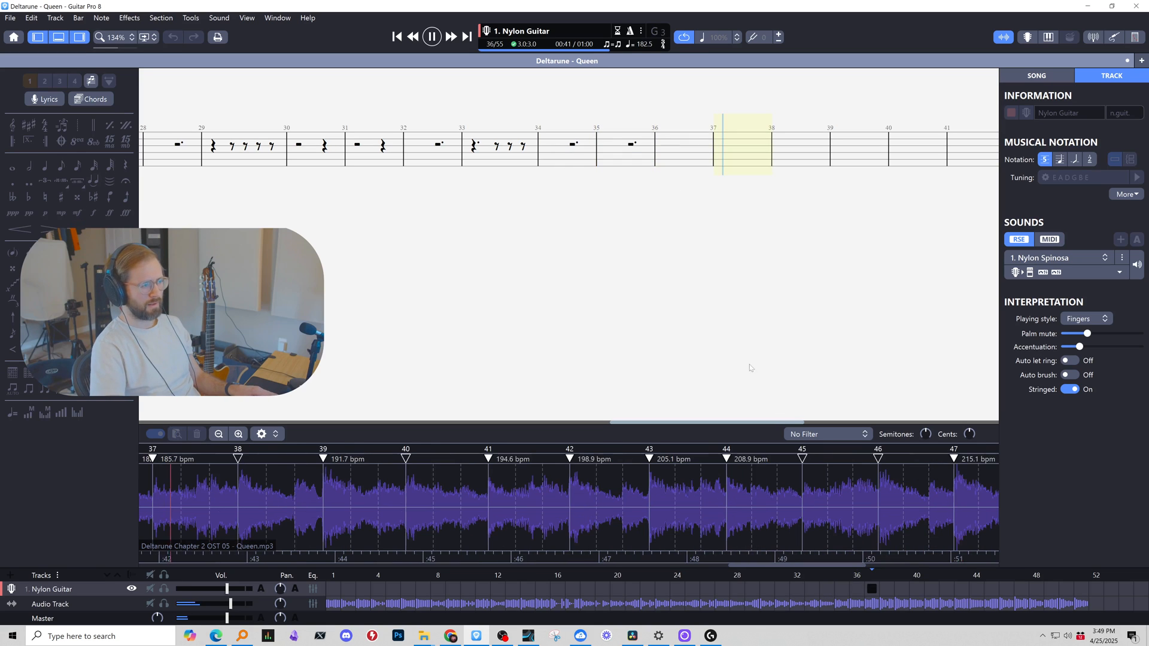
{"action": "key", "text": "space"}
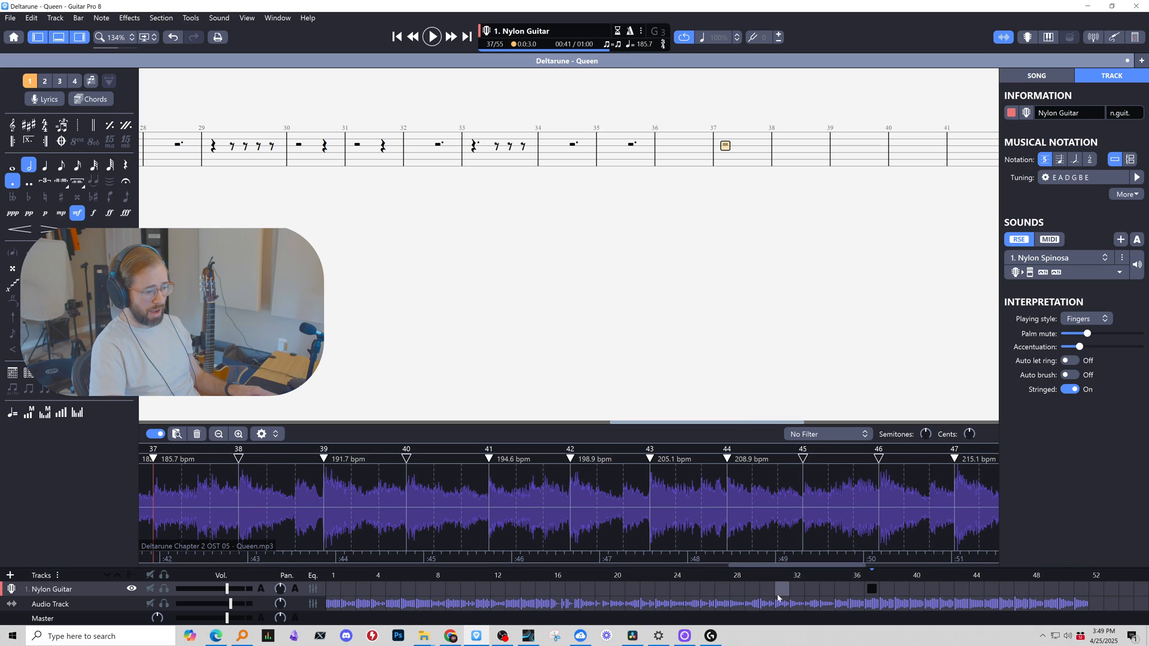
Play from bars 28 and 20 to find the repeat, copy the rests of bars 20–35 into bars 36–51, and play them.
{"action": "left_click", "coordinate": [737, 595]}
{"action": "key", "text": "space"}
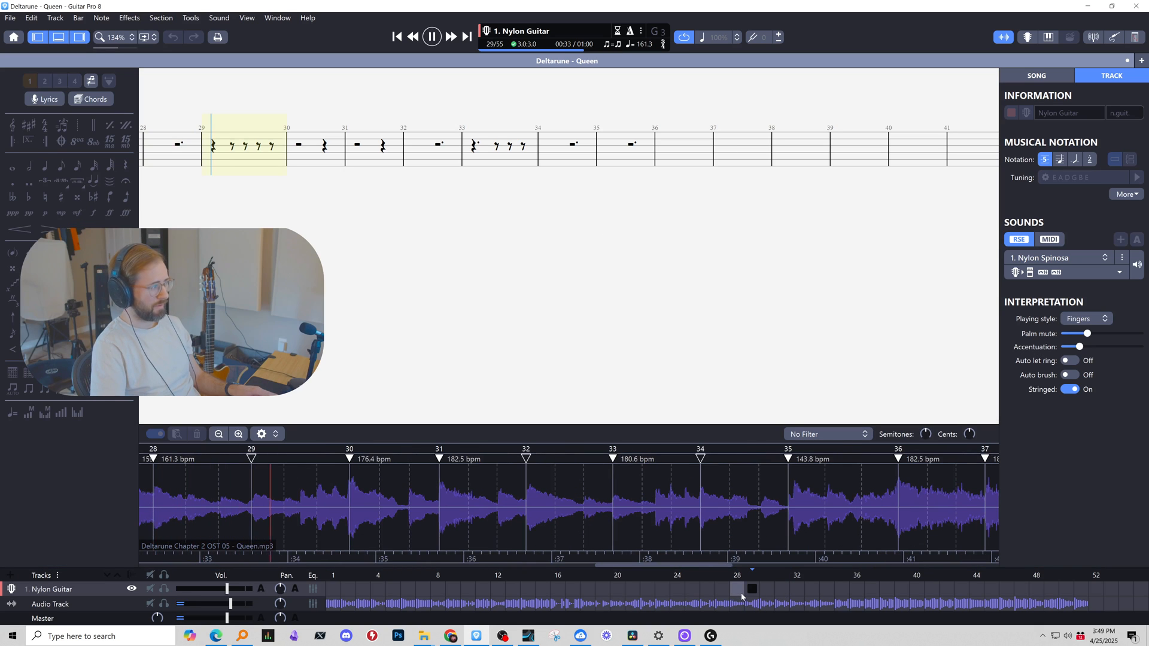
{"action": "left_click", "coordinate": [636, 595]}
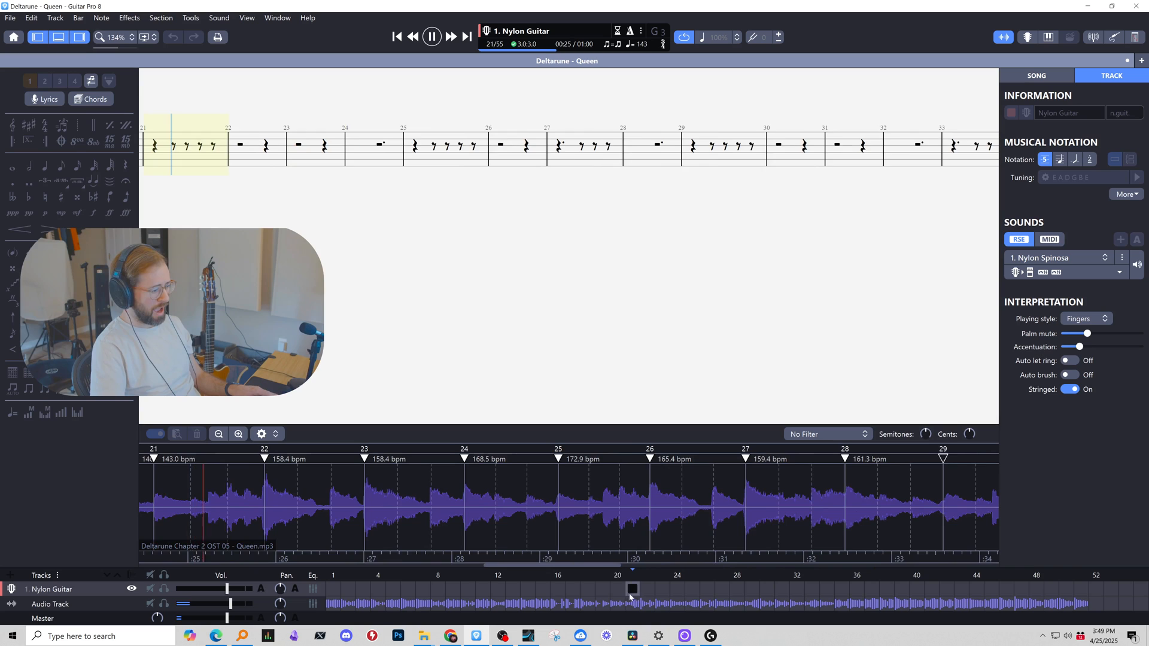
{"action": "left_click", "coordinate": [620, 594]}
{"action": "left_click_drag", "start_coordinate": [620, 596], "coordinate": [1117, 595]}
{"action": "key", "text": "space"}
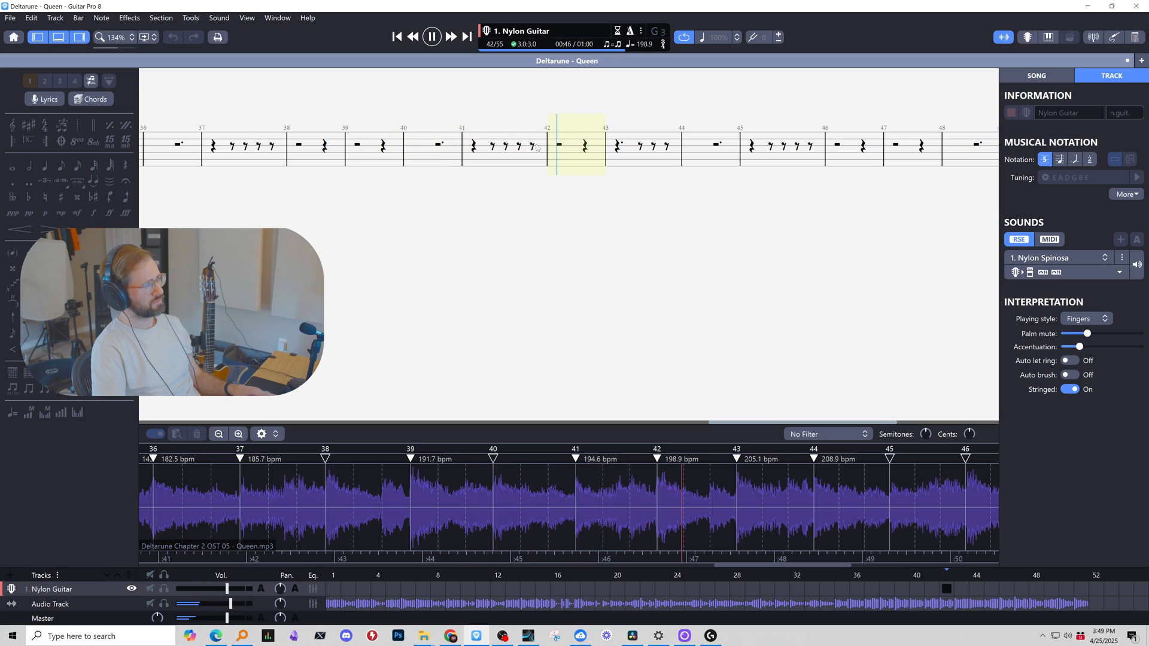
{"action": "key", "text": "space"}
Replay bar 41 against the audio to check its rest pattern.
{"action": "left_click", "coordinate": [472, 148]}
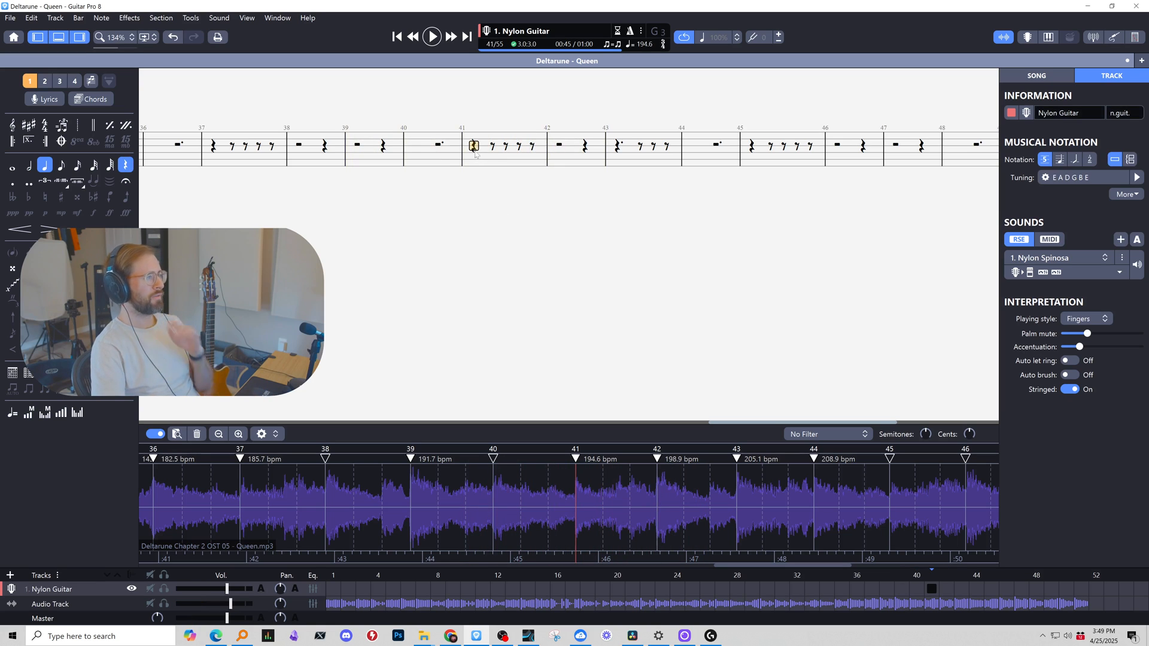
{"action": "key", "text": "space"}
{"action": "key", "text": "space"}
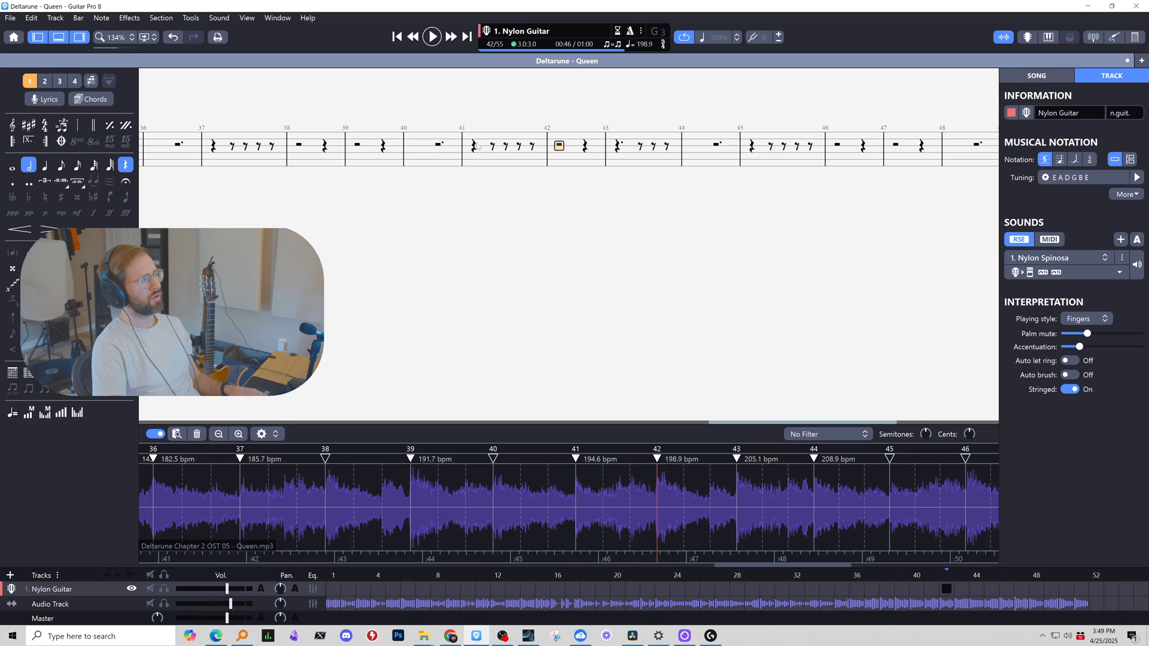
Examine bar 41's rests one by one, focusing on its opening quarter rest and the eighth rest that follows.
{"action": "left_click", "coordinate": [494, 147]}
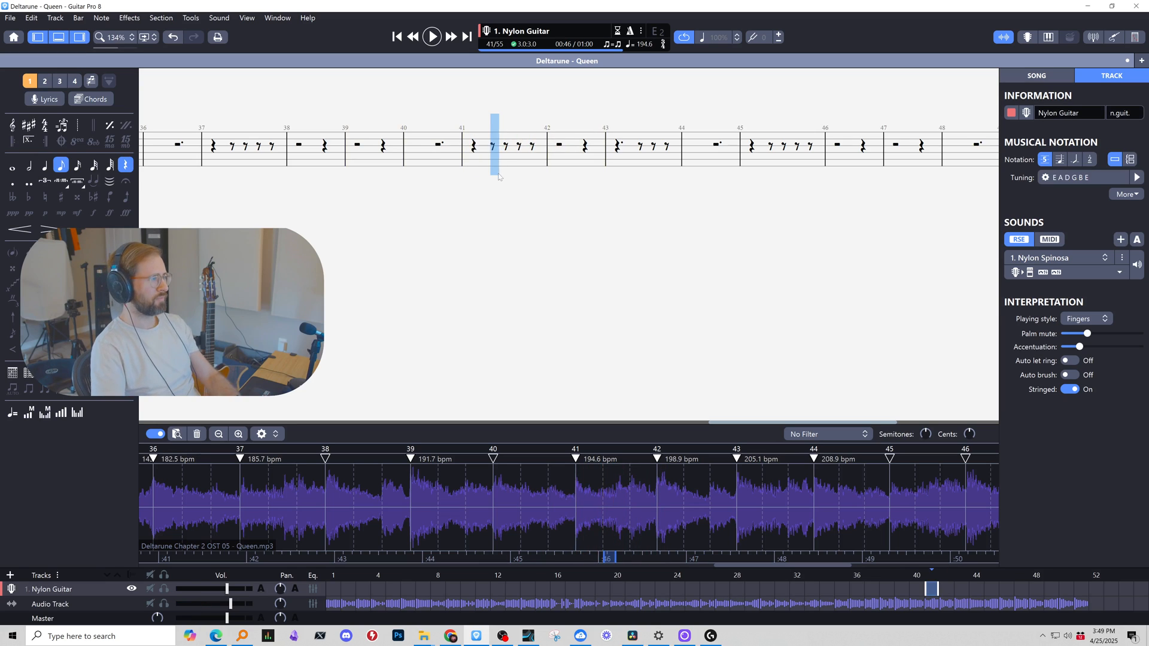
{"action": "left_click", "coordinate": [475, 149], "text": "shift"}
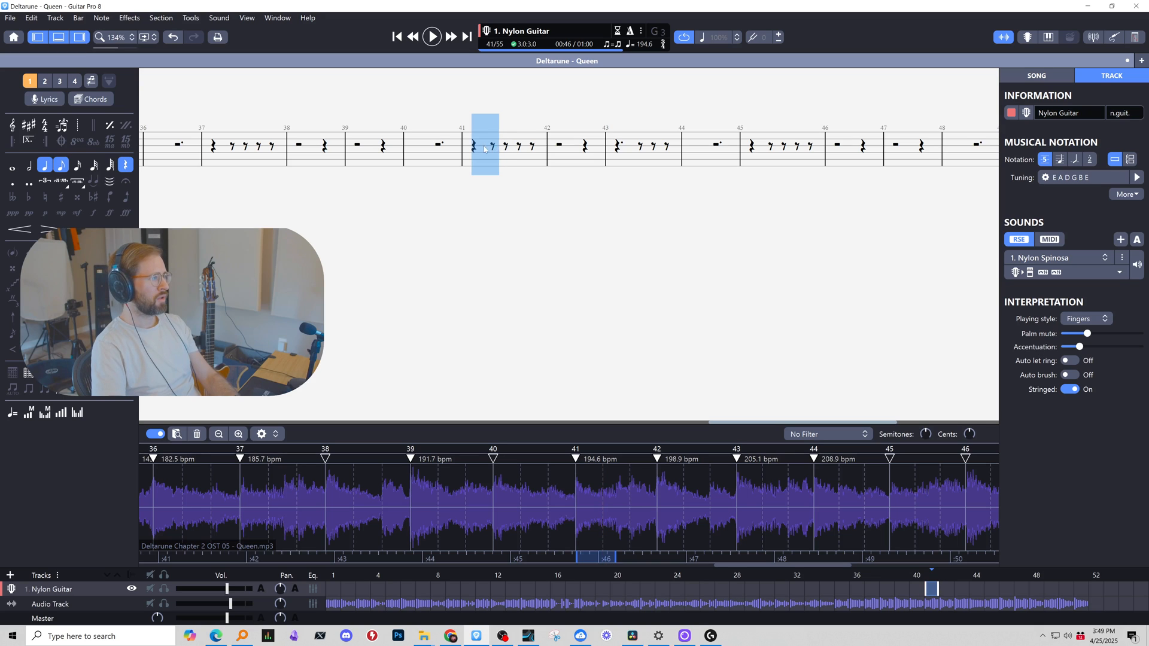
{"action": "left_click_drag", "start_coordinate": [489, 147], "coordinate": [468, 149]}
{"action": "left_click", "coordinate": [487, 151]}
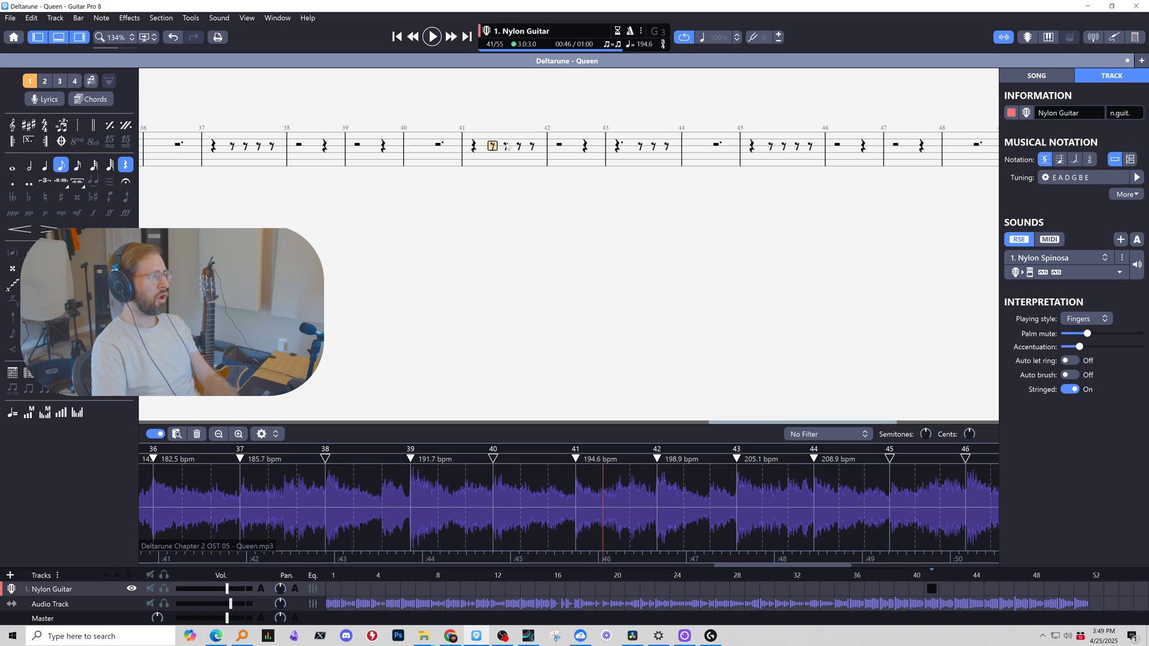
{"action": "key", "text": "Right"}
{"action": "key", "text": "Right"}
{"action": "key", "text": "Right"}
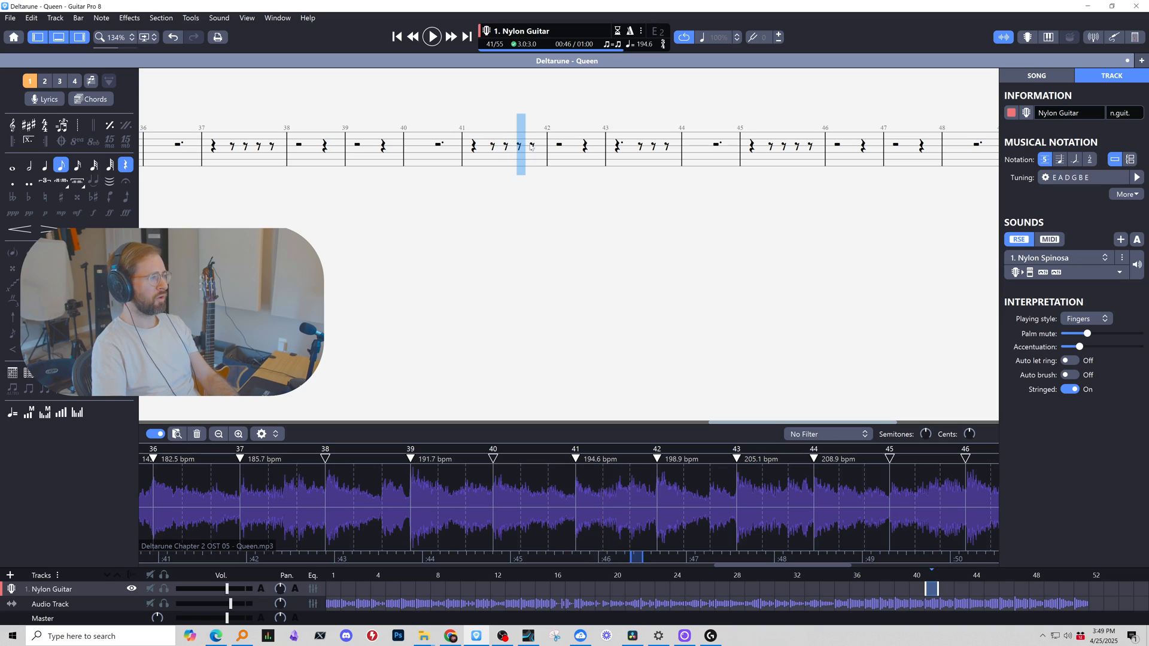
{"action": "left_click", "coordinate": [507, 143]}
{"action": "key", "text": "Right"}
{"action": "key", "text": "Right"}
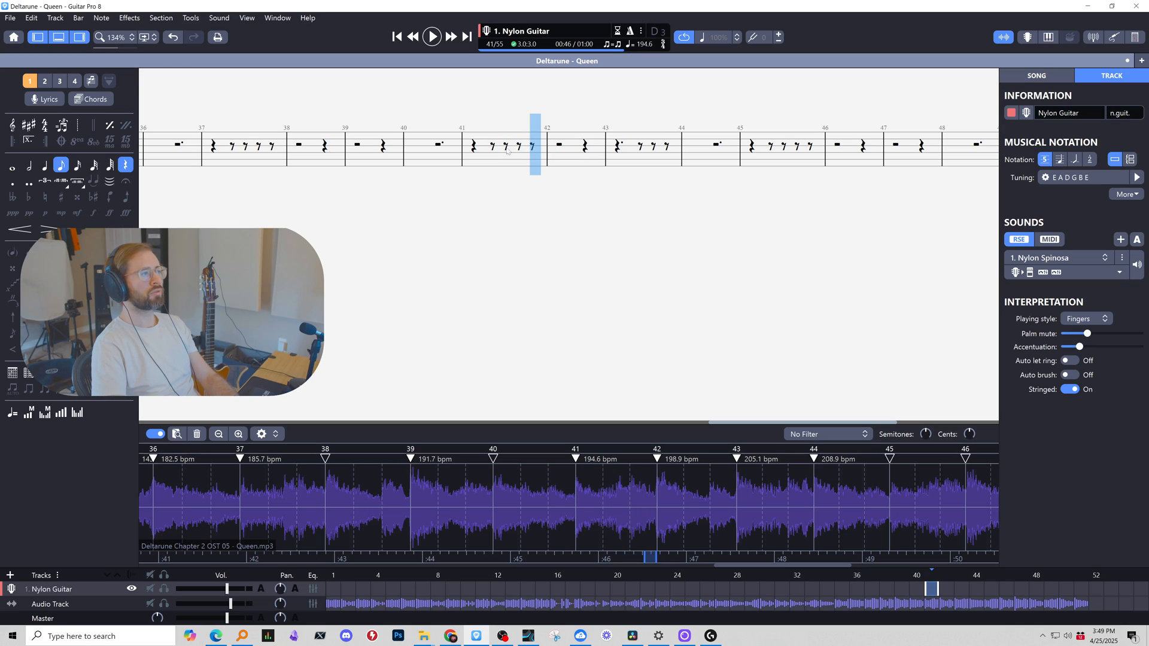
{"action": "left_click_drag", "start_coordinate": [479, 149], "coordinate": [499, 155]}
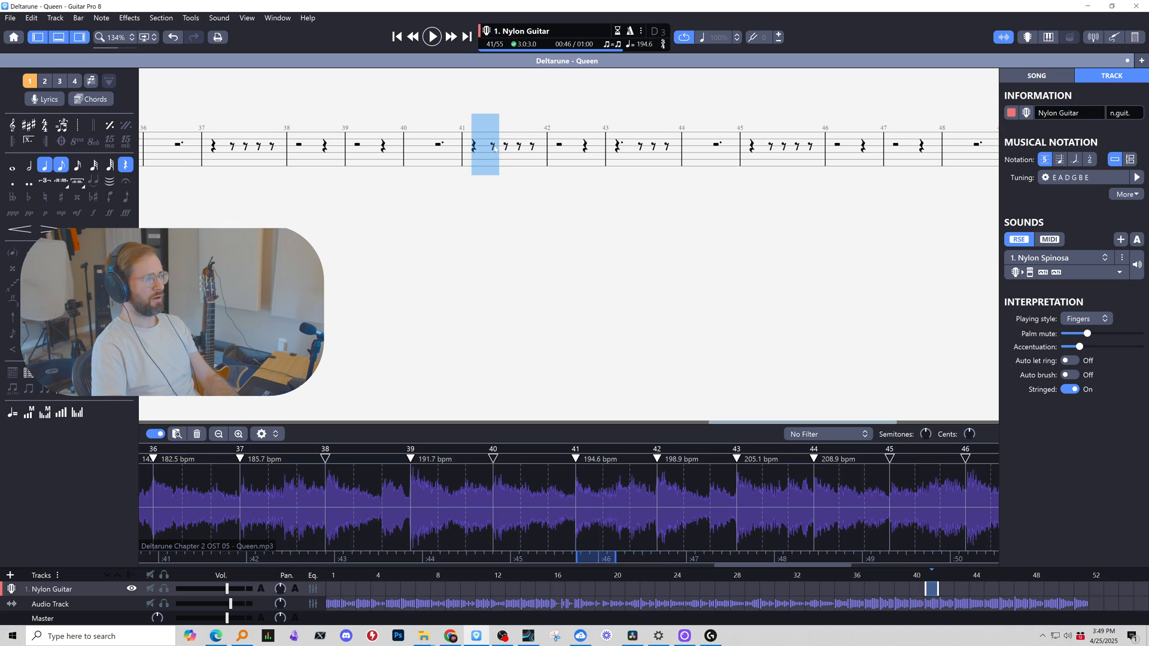
{"action": "left_click", "coordinate": [494, 148]}
Try fret 5 notes on the B string in place of bar 41's first two rests and bar 40's dotted half rest.
{"action": "left_click", "coordinate": [475, 143]}
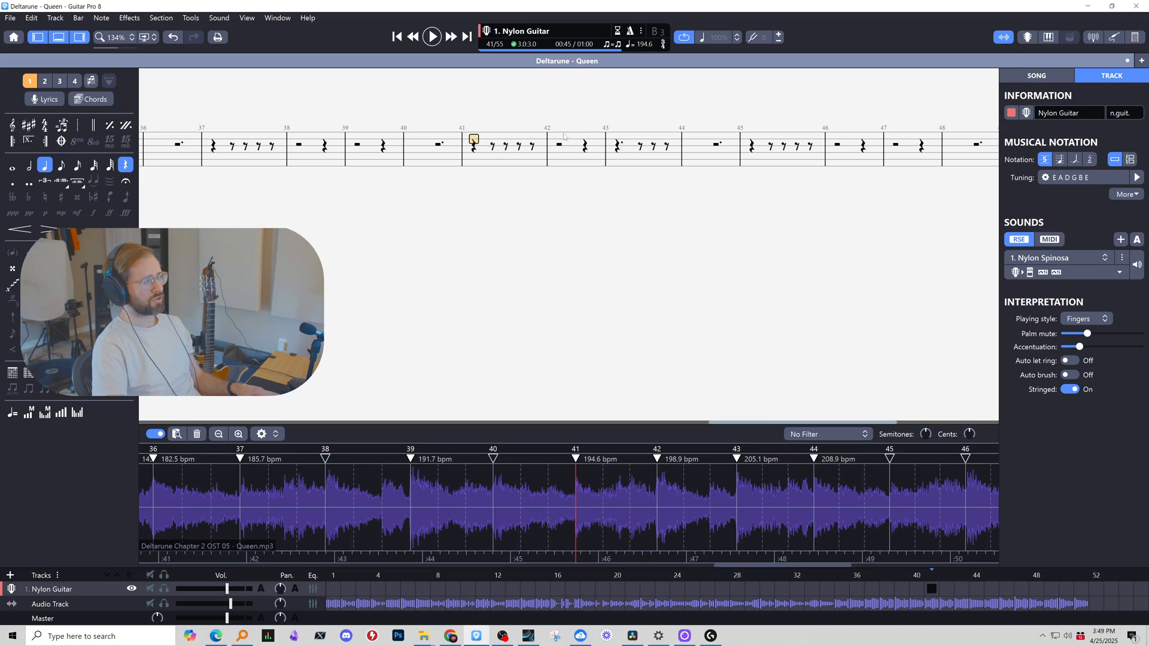
{"action": "key", "text": "5"}
{"action": "key", "text": "Right"}
{"action": "key", "text": "5"}
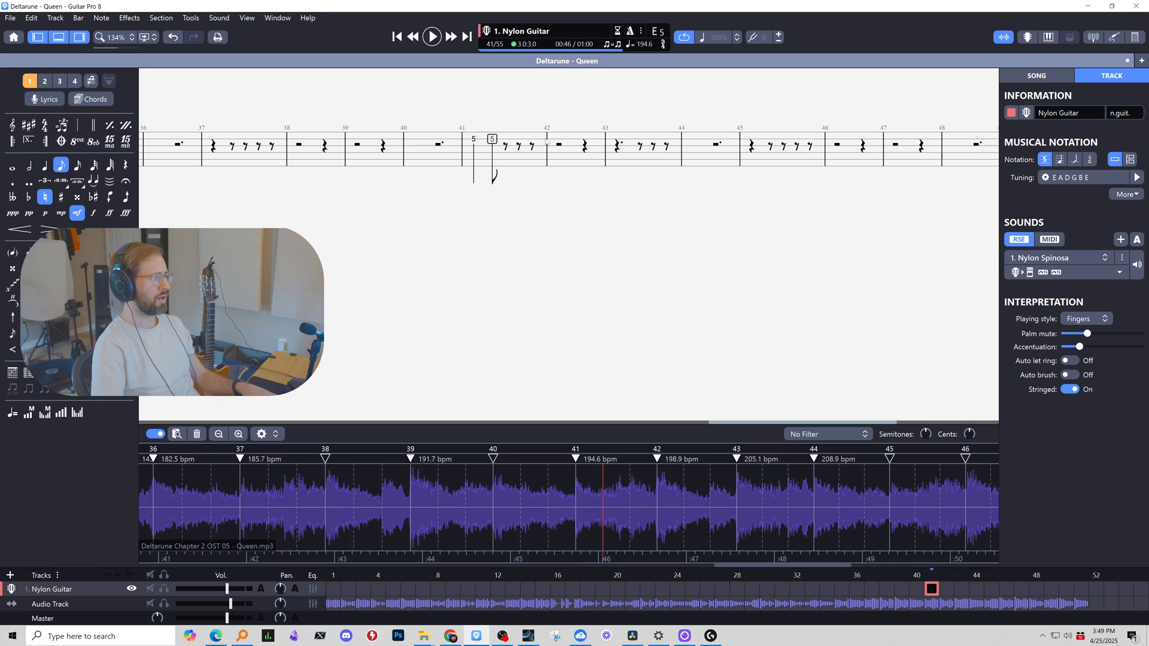
{"action": "left_click", "coordinate": [474, 140]}
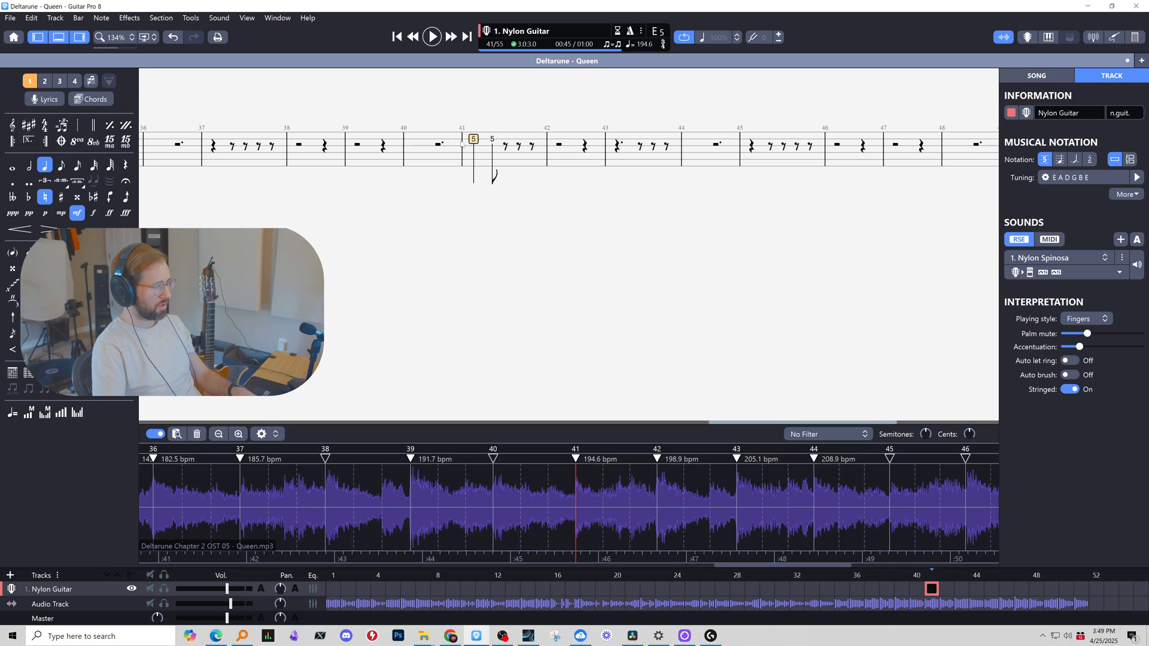
{"action": "left_click", "coordinate": [439, 143]}
{"action": "key", "text": "5"}
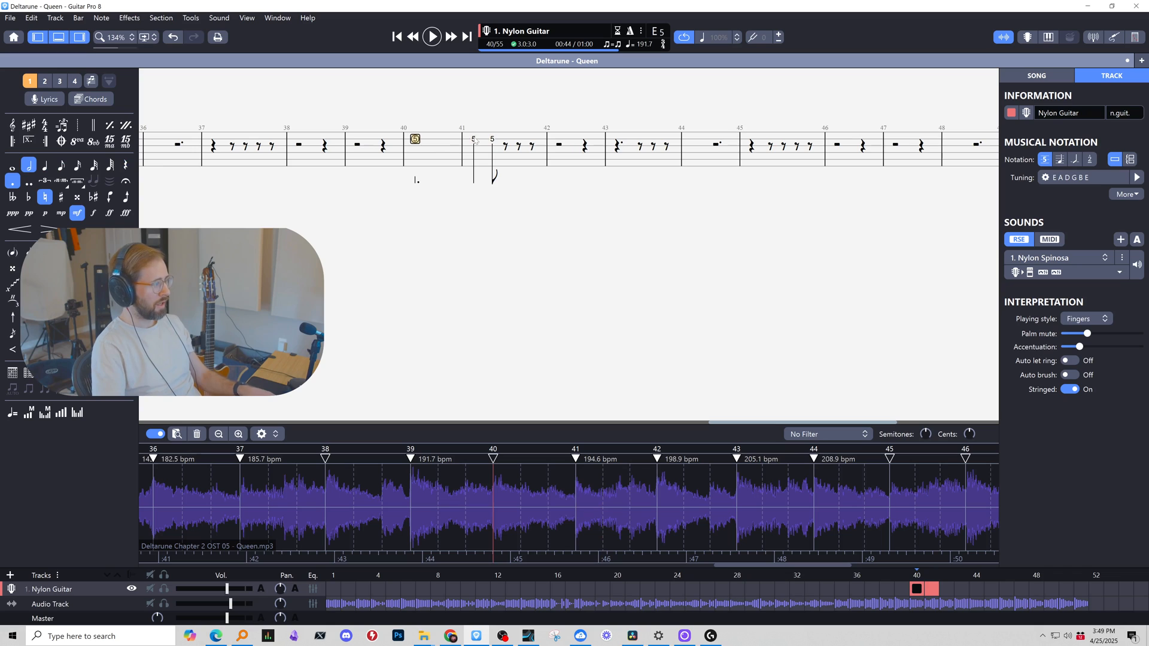
Try tying the fret 5 notes across bars 40 and 41, then undo the ties and the notes.
{"action": "left_click_drag", "start_coordinate": [474, 140], "coordinate": [493, 141]}
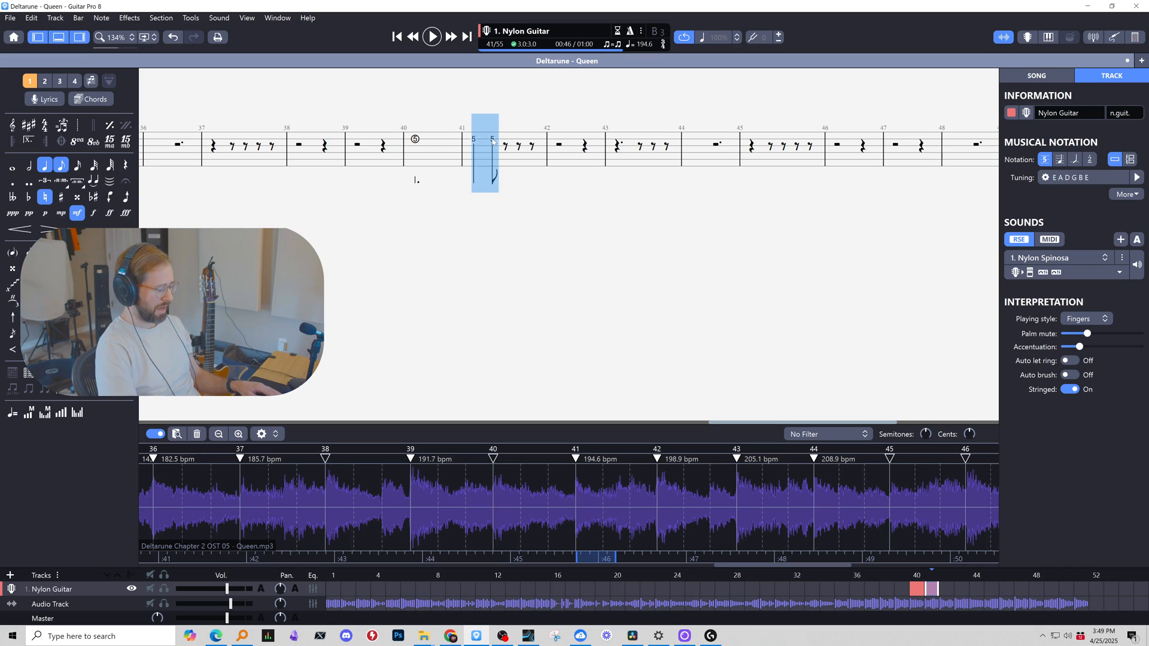
{"action": "key", "text": "l"}
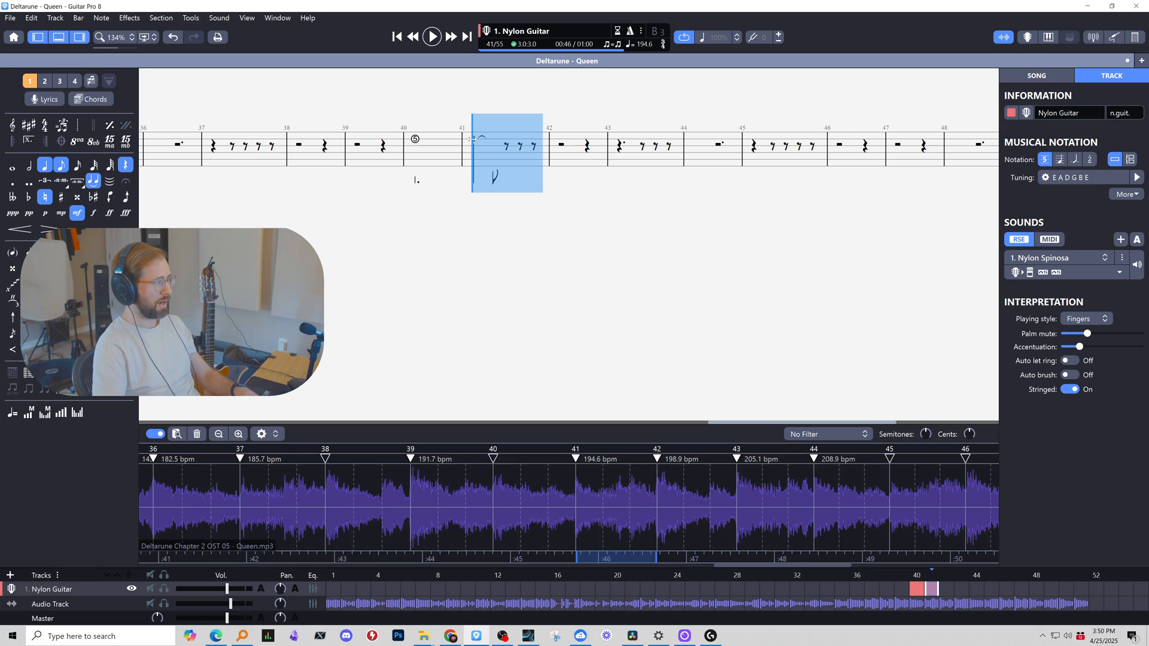
{"action": "left_click", "coordinate": [473, 140]}
{"action": "key", "text": "l"}
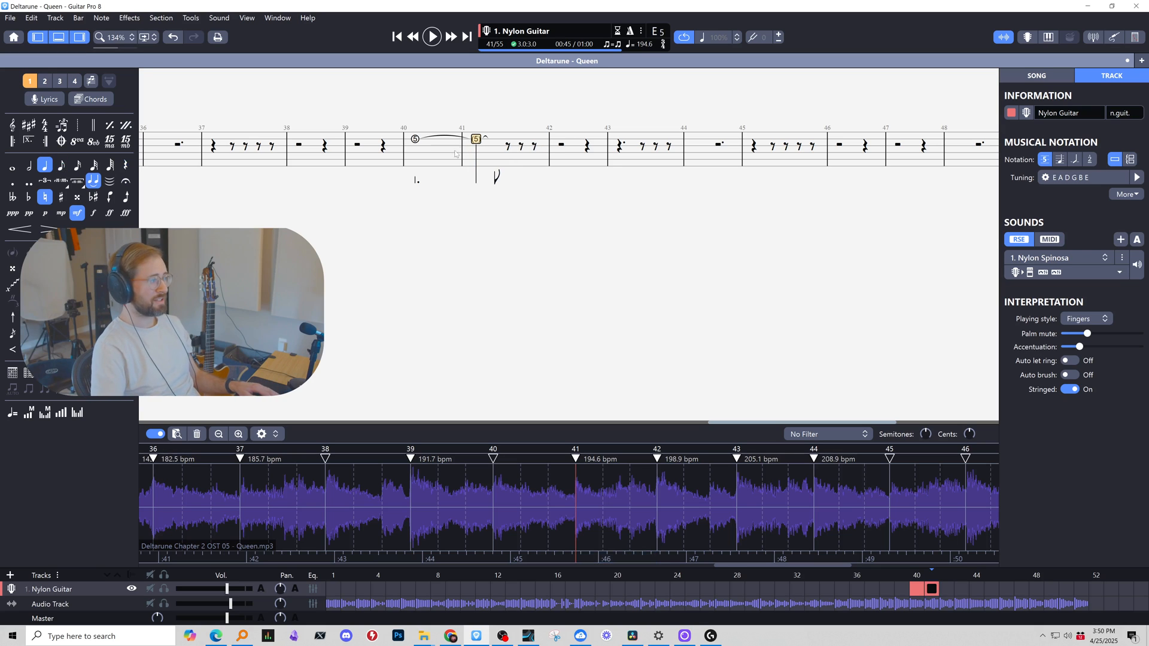
{"action": "key", "text": "ctrl+z"}
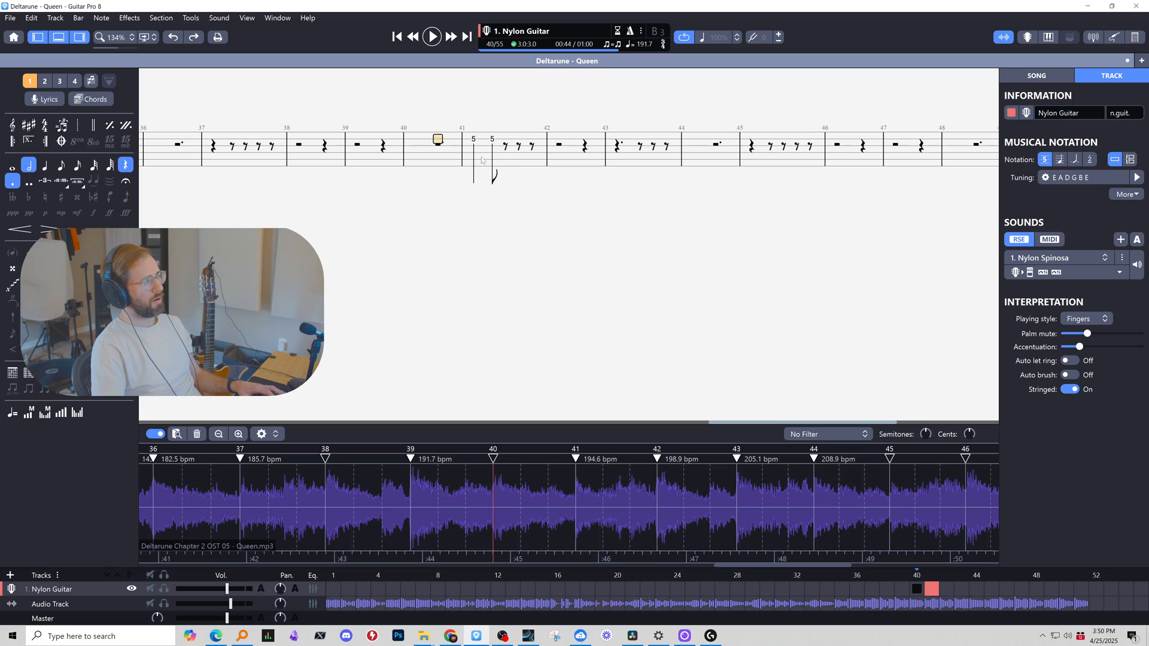
{"action": "key", "text": "ctrl+z"}
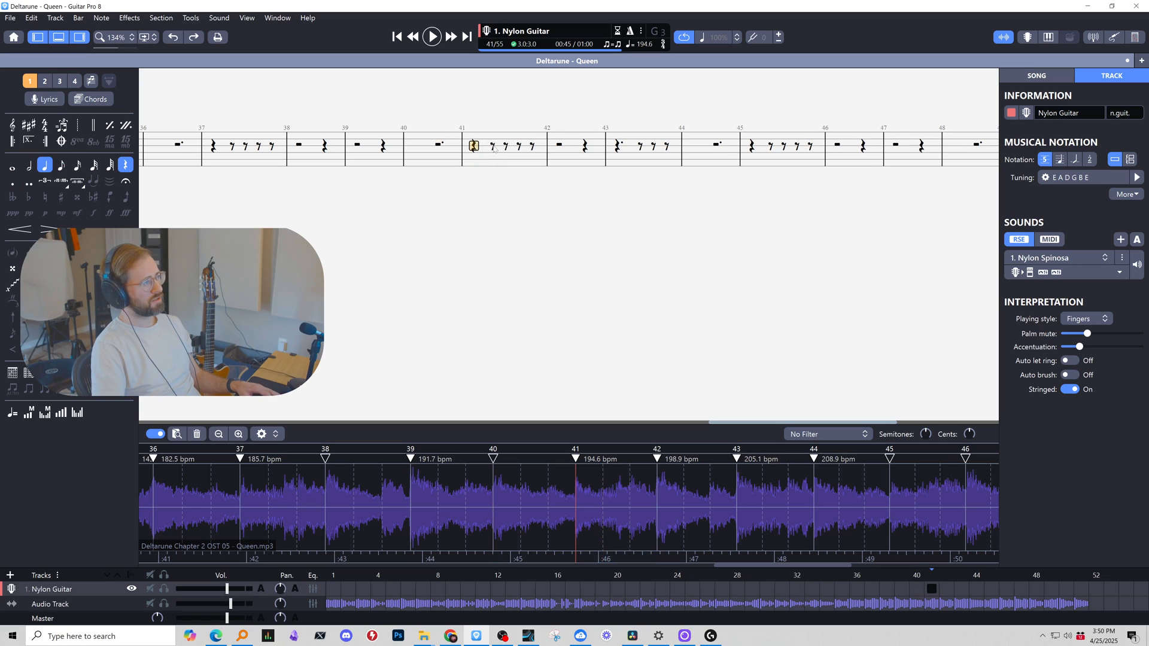
Merge bar 41's opening quarter and eighth rests into one dotted quarter rest and play on into bar 44.
{"action": "left_click", "coordinate": [493, 147]}
{"action": "key", "text": "space"}
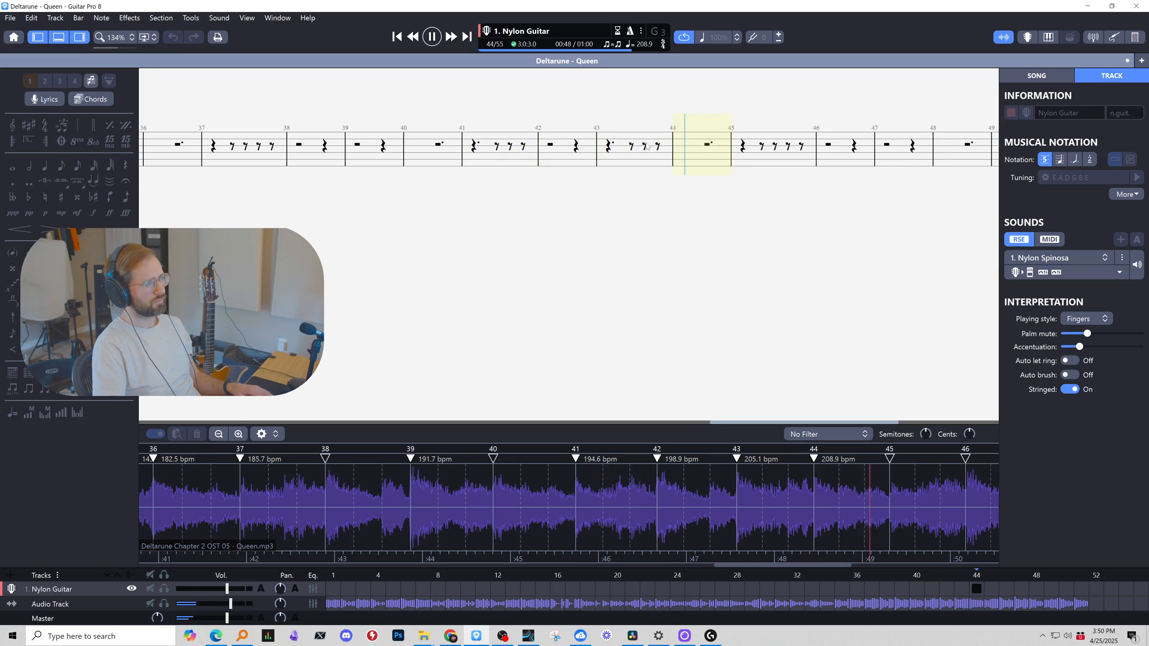
{"action": "key", "text": "space"}
{"action": "left_click_drag", "start_coordinate": [389, 155], "coordinate": [563, 150]}
{"action": "left_click", "coordinate": [576, 147]}
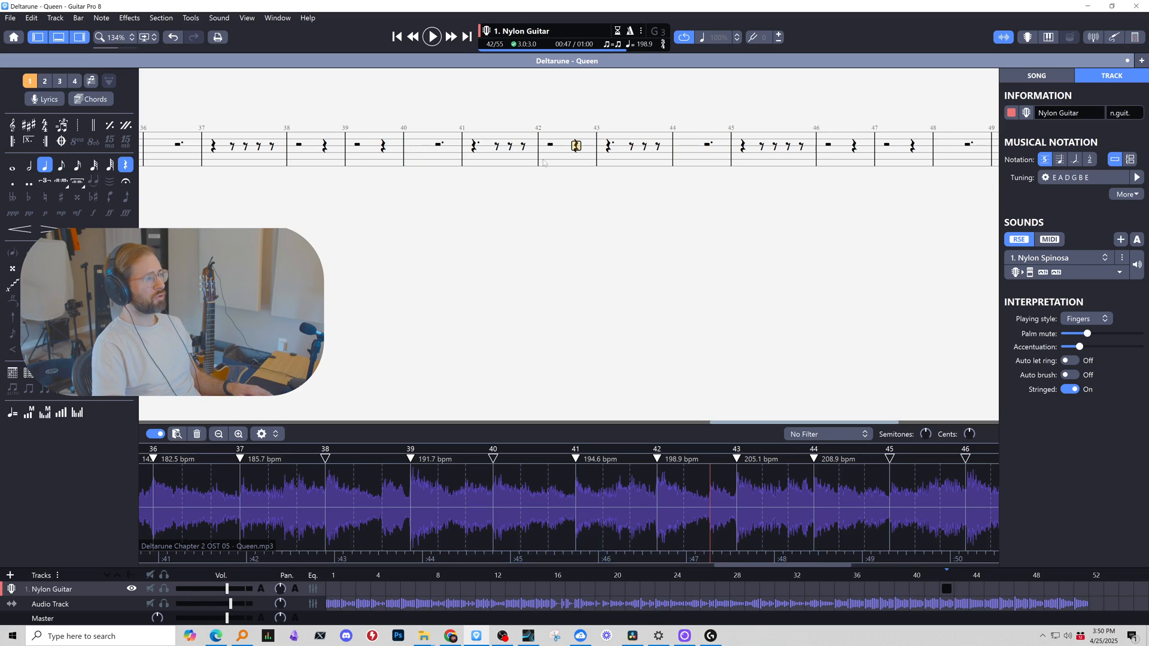
{"action": "left_click", "coordinate": [438, 146]}
{"action": "left_click", "coordinate": [524, 147]}
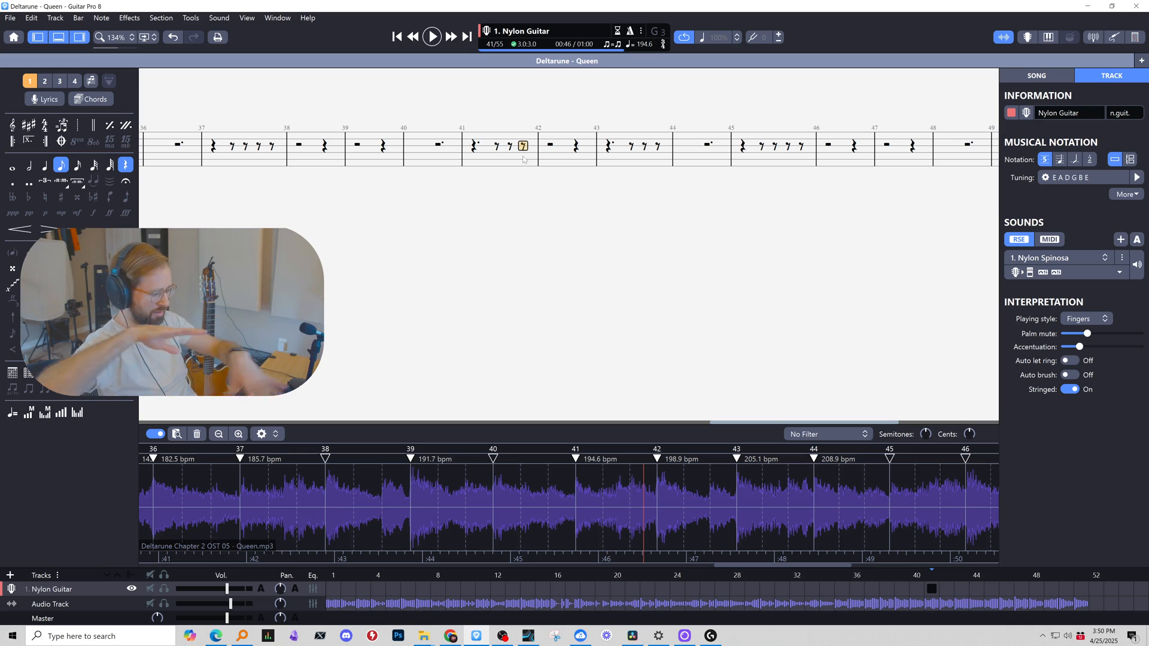
Play on from bar 41, copy bar 43's dotted quarter and eighth rests over bar 45, and play to the end.
{"action": "key", "text": "space"}
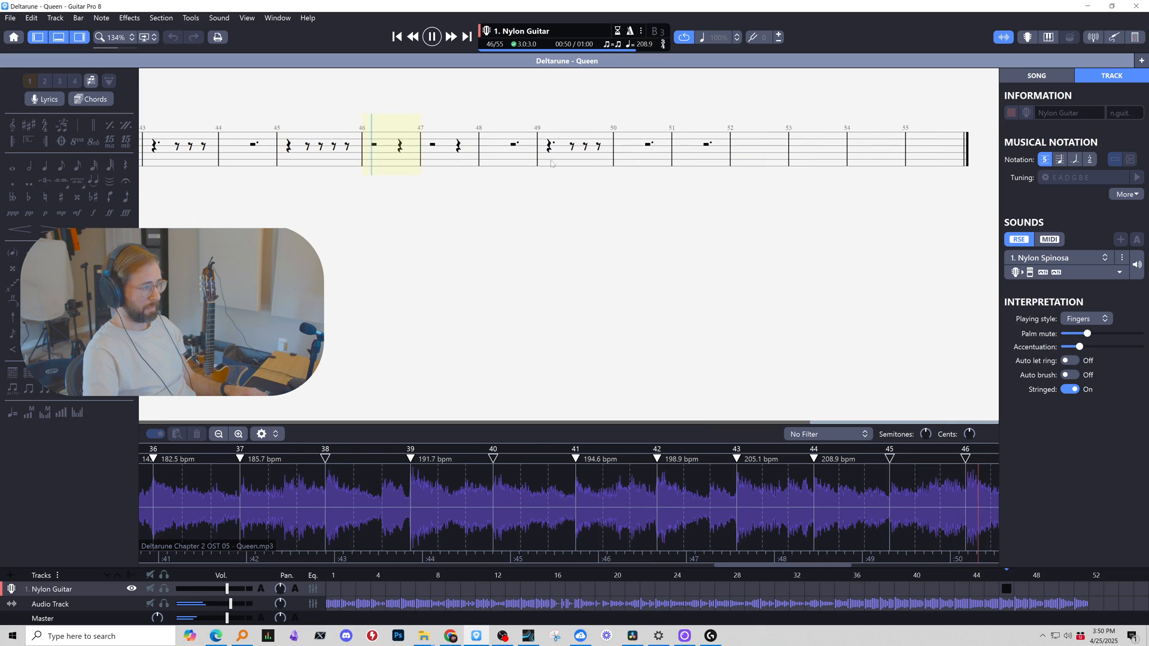
{"action": "key", "text": "space"}
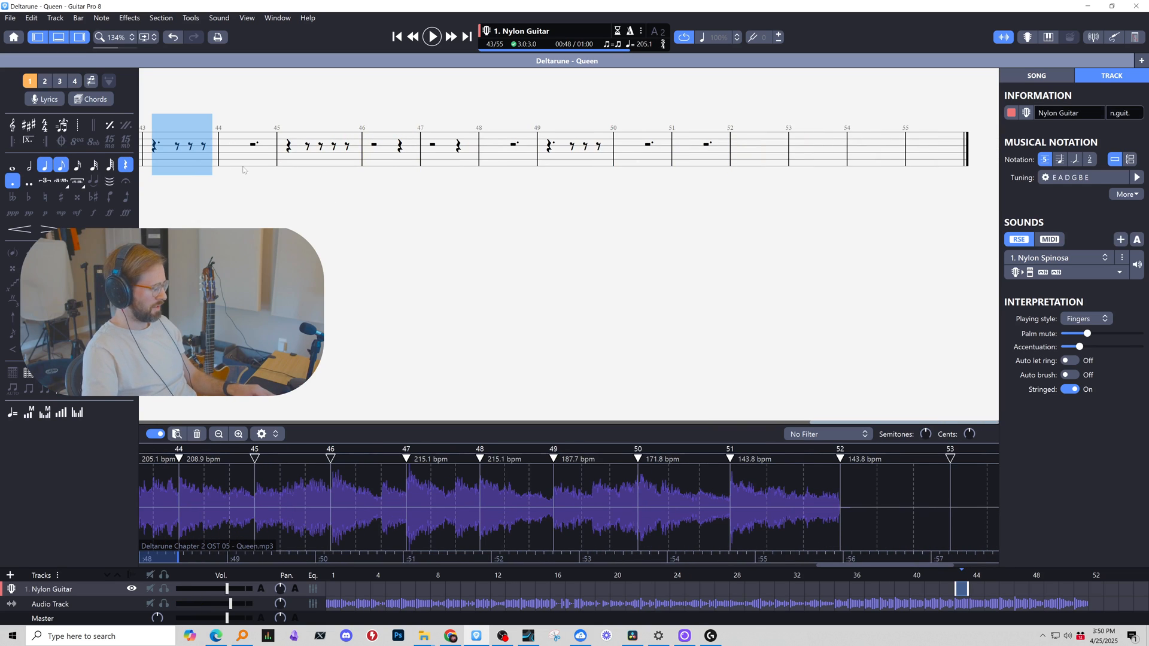
{"action": "left_click", "coordinate": [320, 160]}
{"action": "key", "text": "space"}
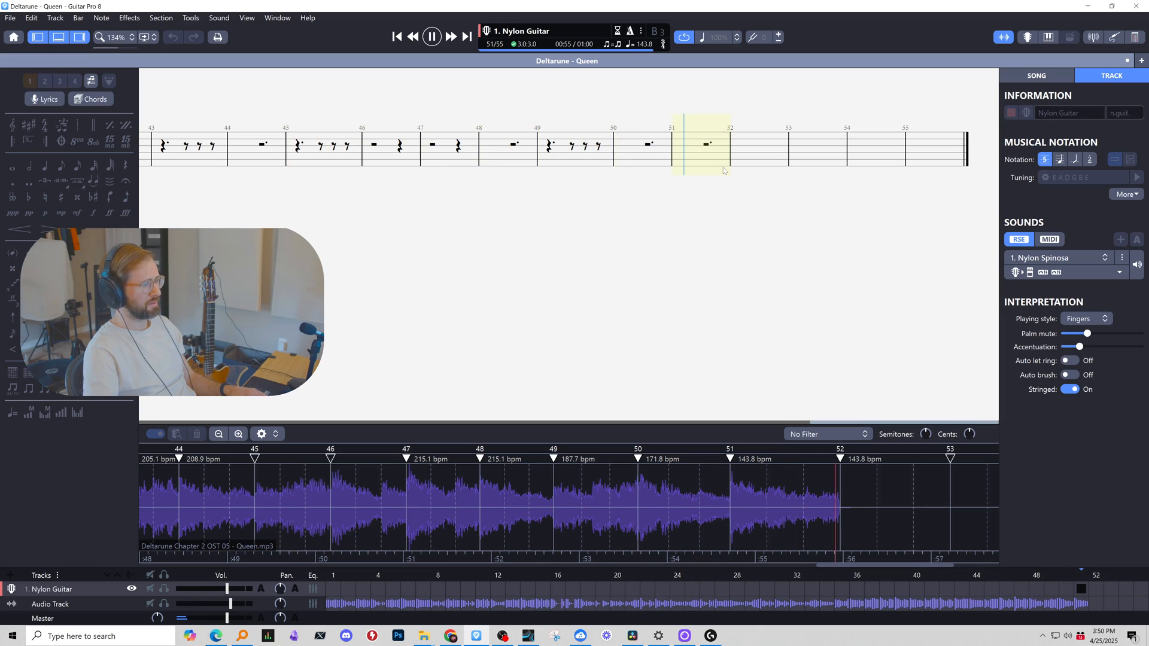
Stop playback and delete the empty bars 52–55 at the end of the score.
{"action": "key", "text": "space"}
{"action": "mouse_move", "coordinate": [788, 150]}
{"action": "left_mouse_down"}
{"action": "mouse_move", "coordinate": [910, 152]}
{"action": "mouse_move", "coordinate": [774, 159]}
{"action": "left_mouse_up"}
{"action": "left_click", "coordinate": [913, 149]}
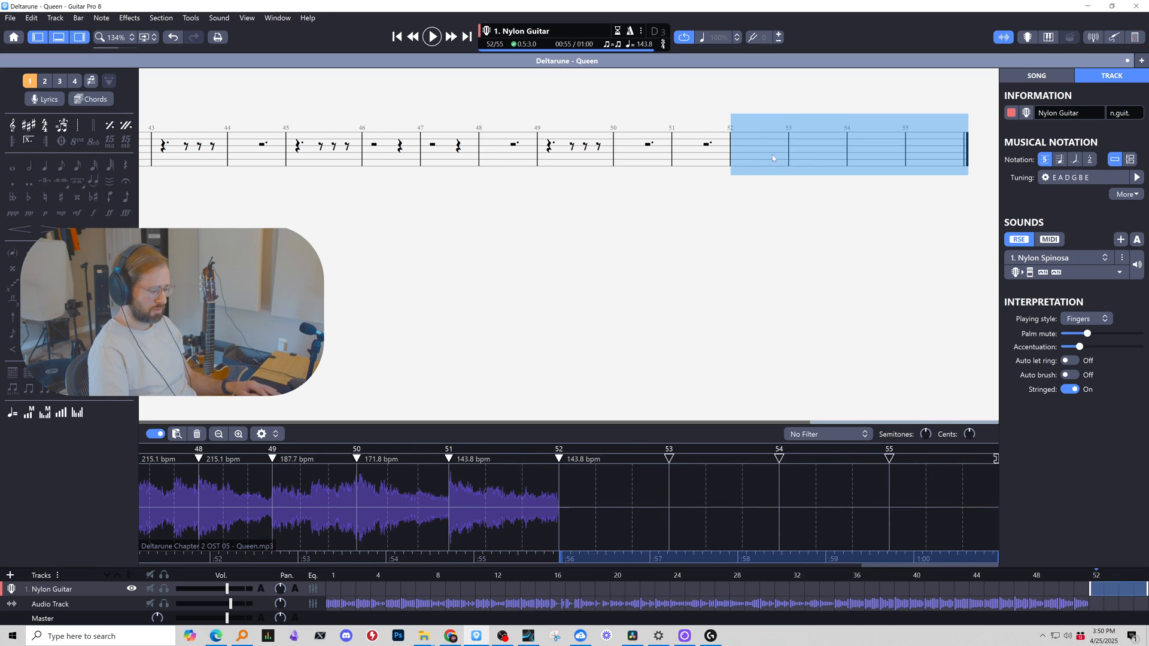
{"action": "key", "text": "ctrl+Delete"}
{"action": "left_click", "coordinate": [747, 166]}
Return to the start of bar 1 and switch to voice 2 for note entry.
{"action": "left_click_drag", "start_coordinate": [852, 425], "coordinate": [256, 423]}
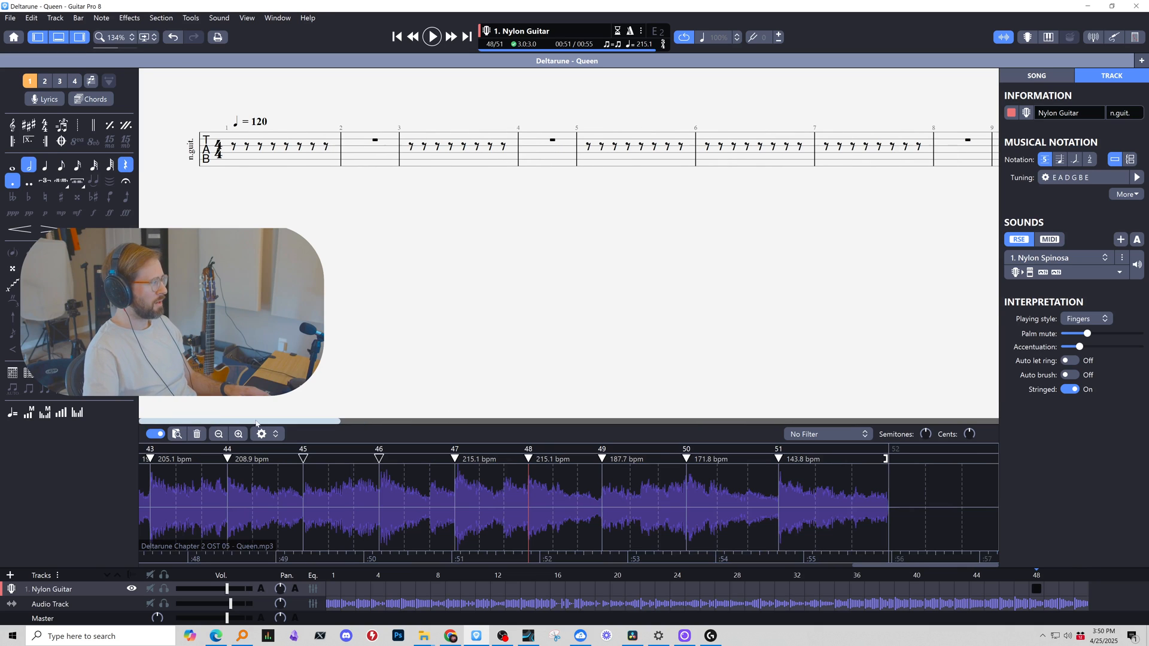
{"action": "left_click", "coordinate": [255, 144]}
{"action": "key", "text": "Left"}
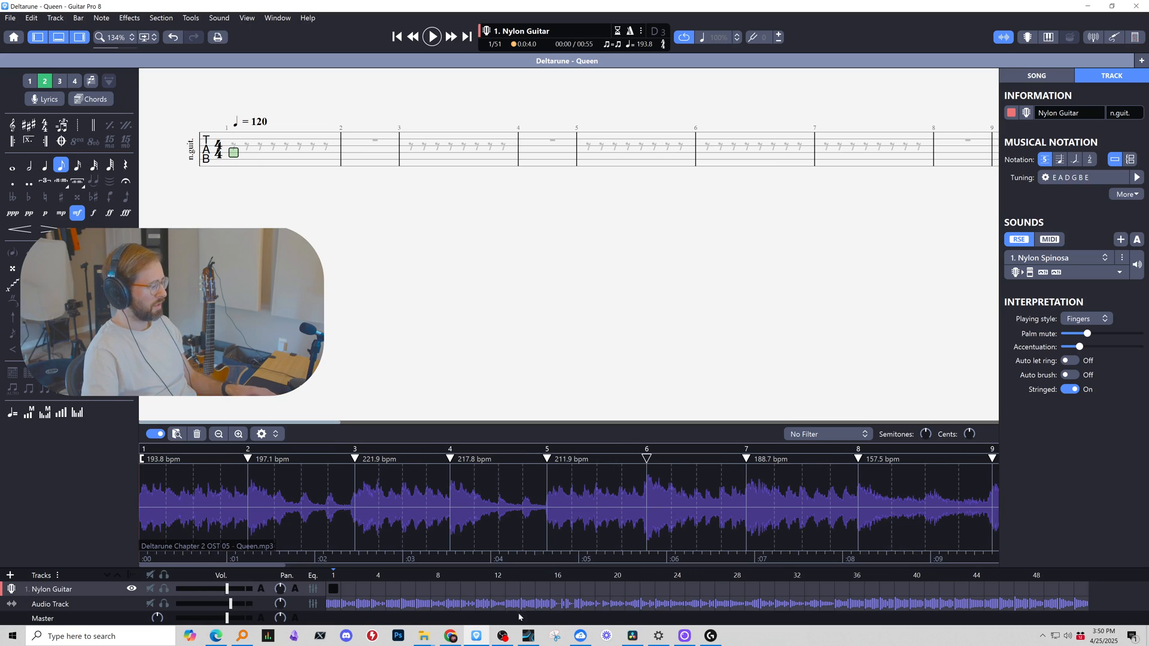
Enlarge the score to 197%, switching to OBS and back to check how the recording looks.
{"action": "left_click", "coordinate": [502, 635]}
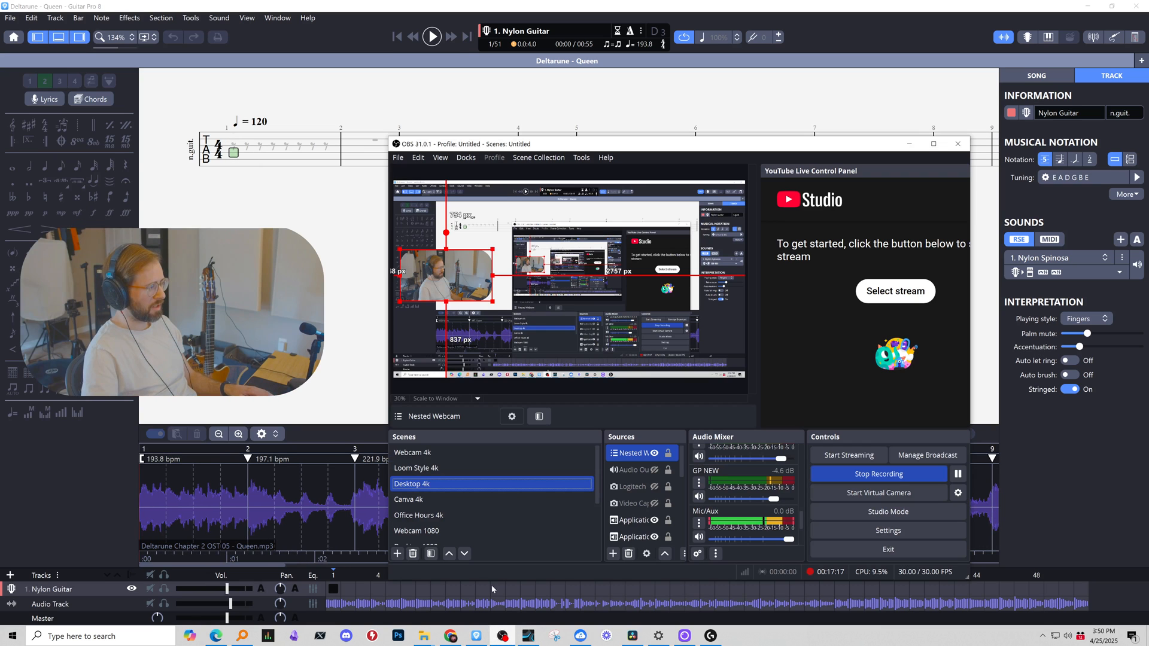
{"action": "left_click", "coordinate": [334, 335]}
{"action": "left_click_drag", "start_coordinate": [108, 48], "coordinate": [119, 48]}
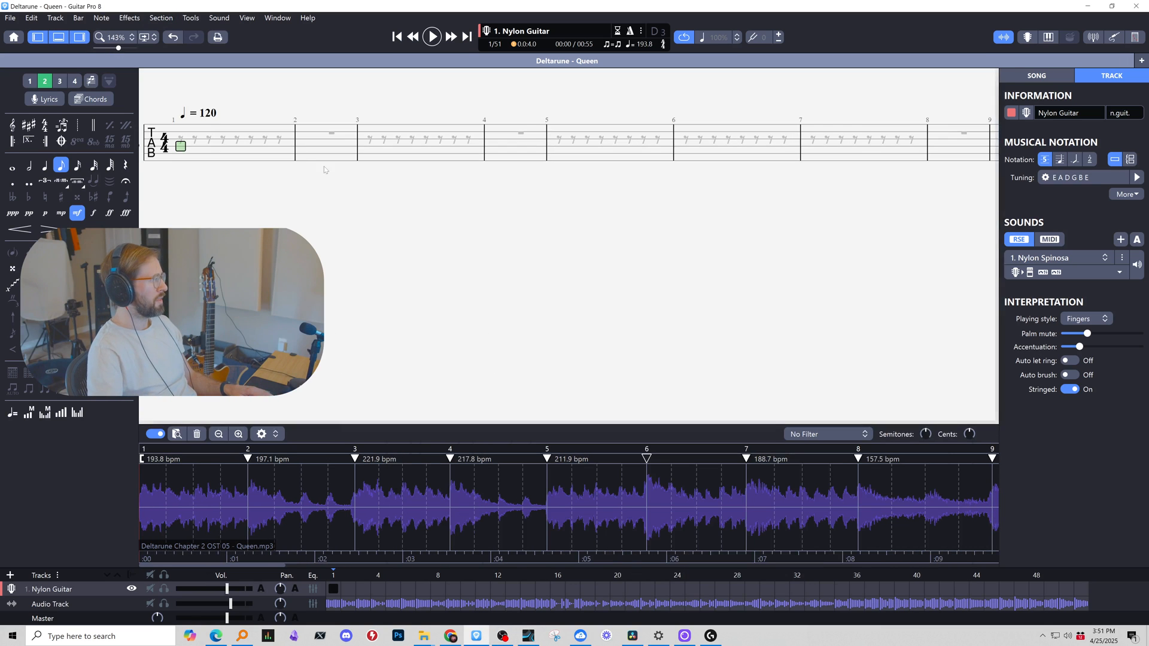
{"action": "left_click", "coordinate": [502, 636]}
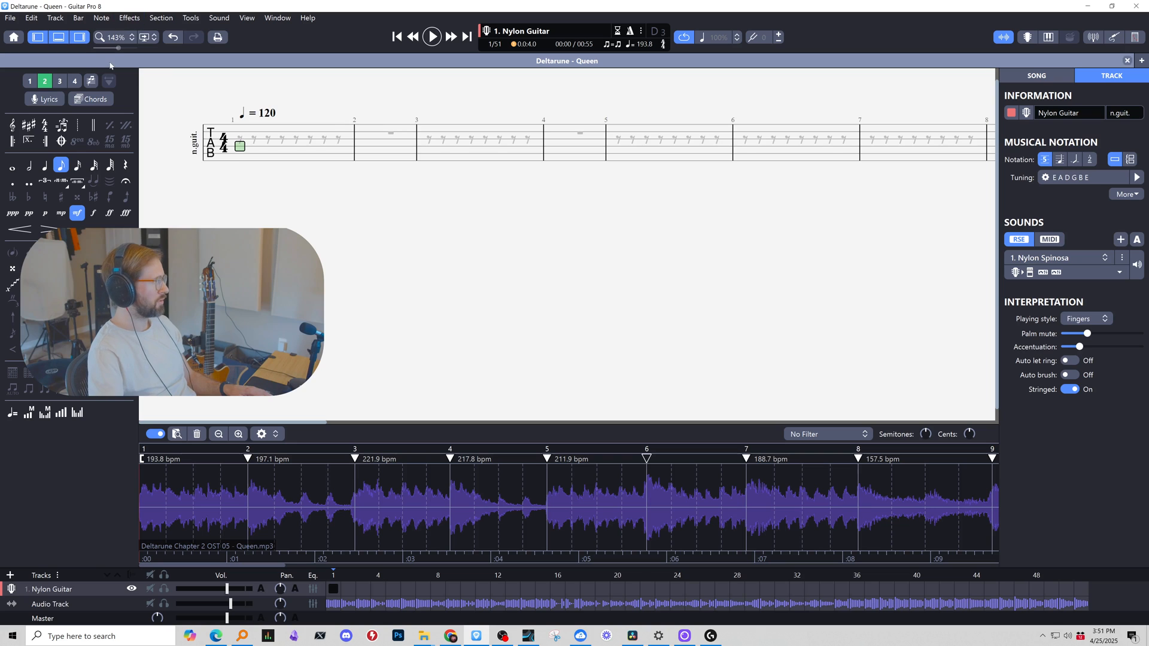
{"action": "left_click_drag", "start_coordinate": [118, 48], "coordinate": [122, 47]}
{"action": "key", "text": "Down"}
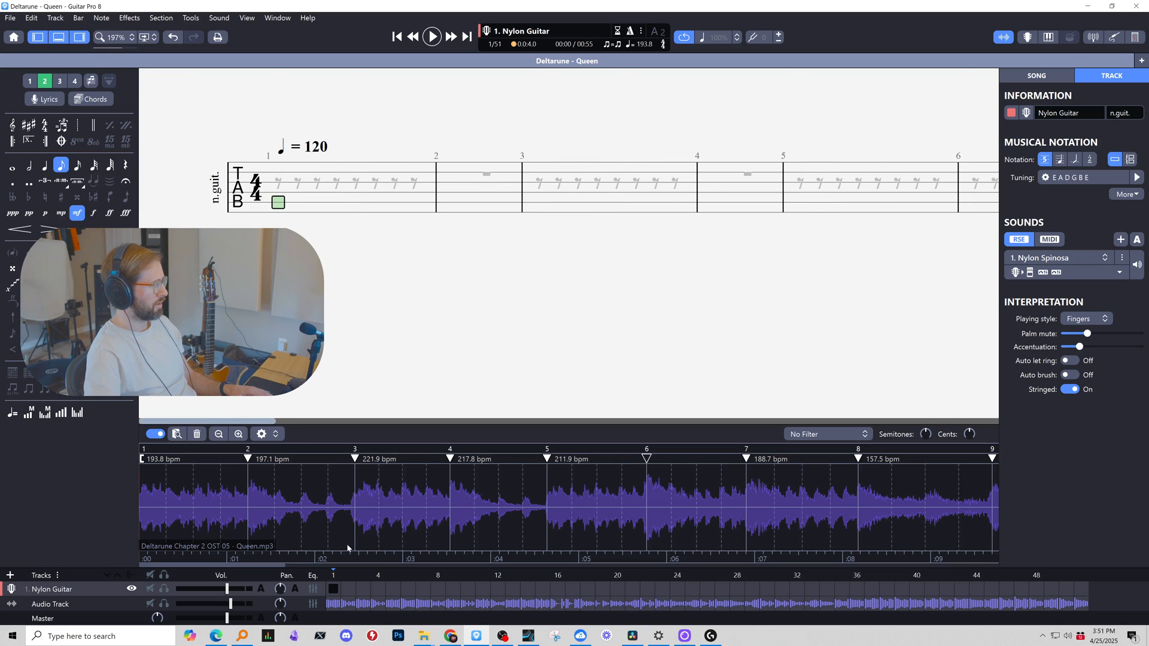
{"action": "left_click", "coordinate": [502, 636]}
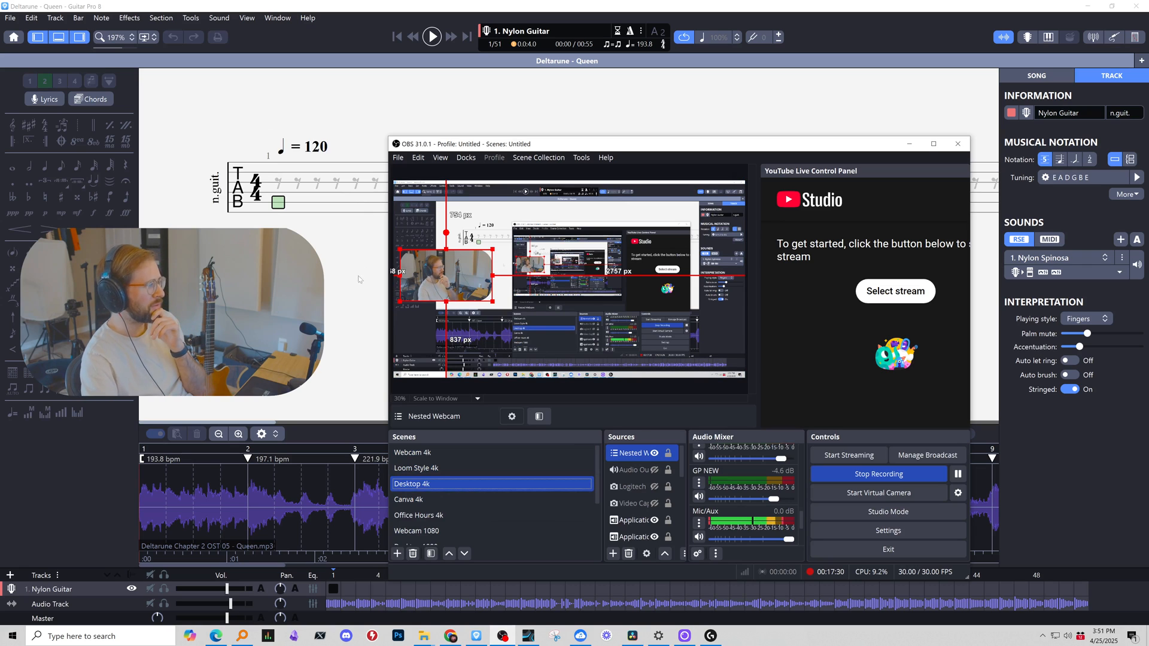
{"action": "left_click", "coordinate": [340, 289]}
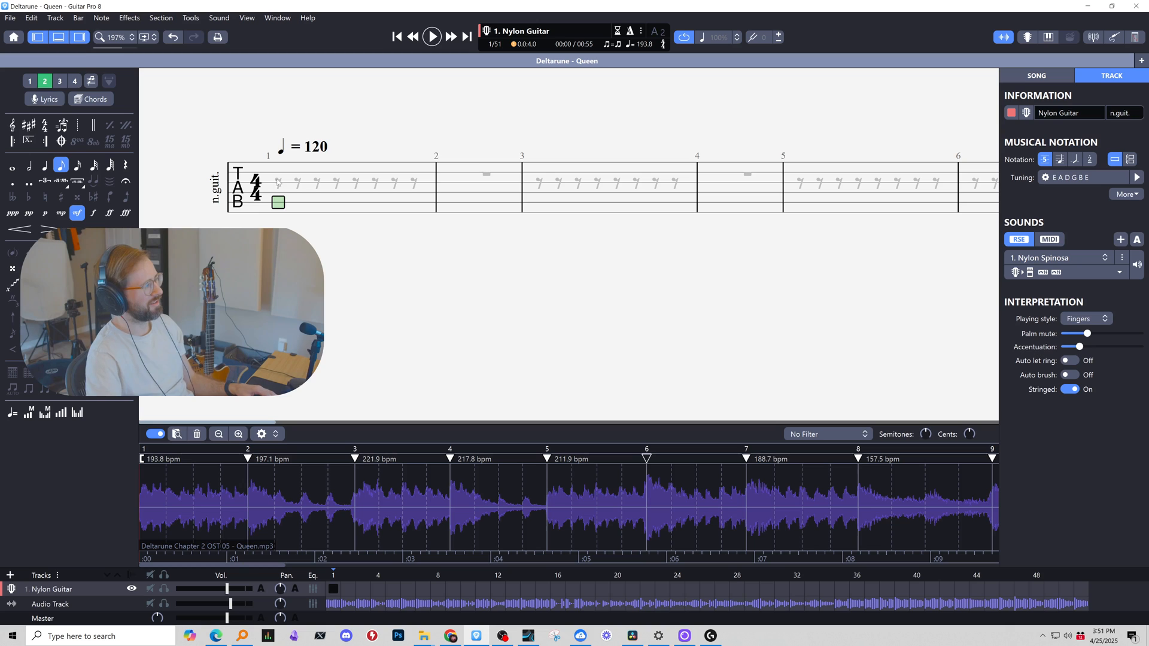
Play the opening of bar 1 several times to listen for the second voice's rhythm.
{"action": "left_click", "coordinate": [277, 212]}
{"action": "key", "text": "Up"}
{"action": "key", "text": "space"}
{"action": "key", "text": "space"}
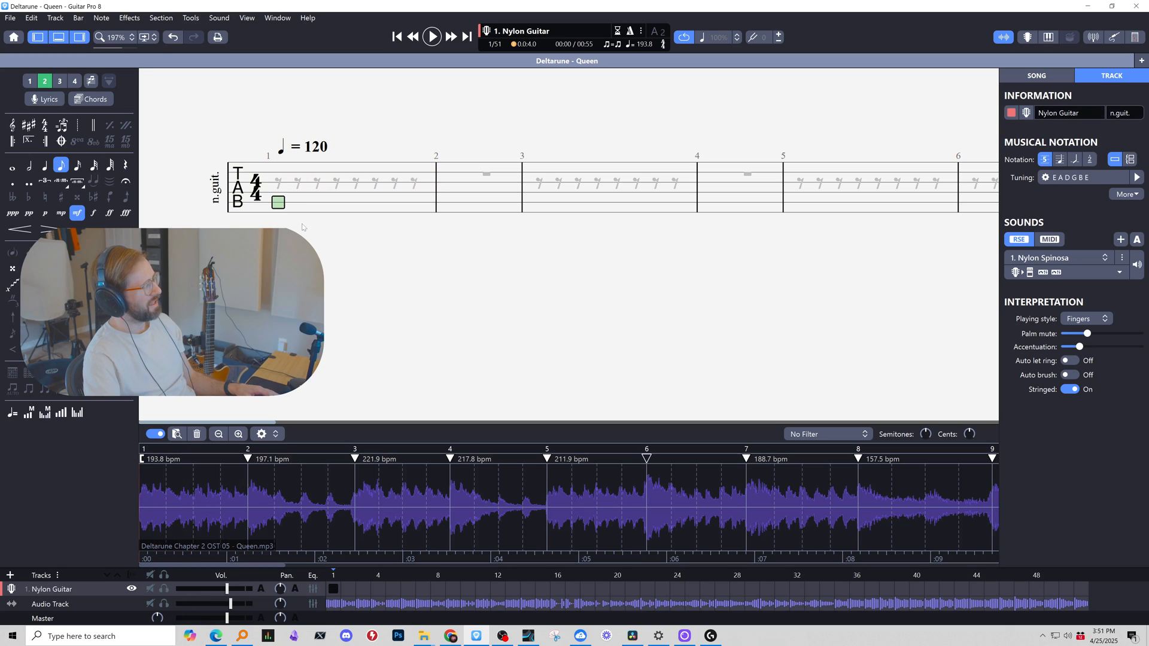
{"action": "key", "text": "space"}
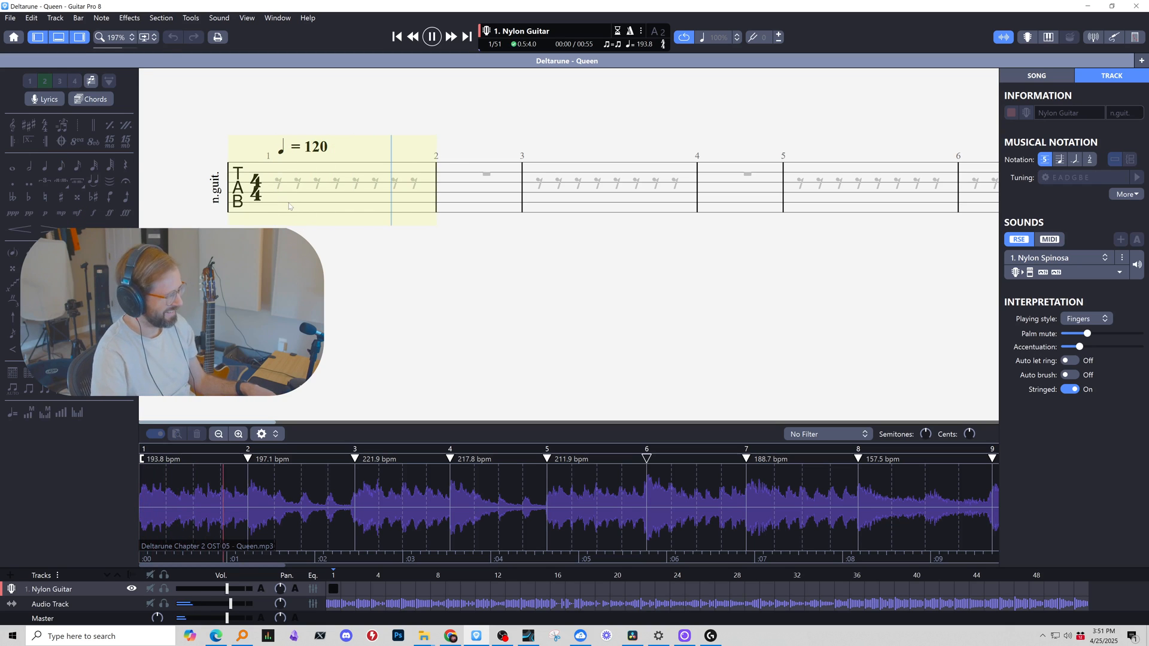
{"action": "key", "text": "space"}
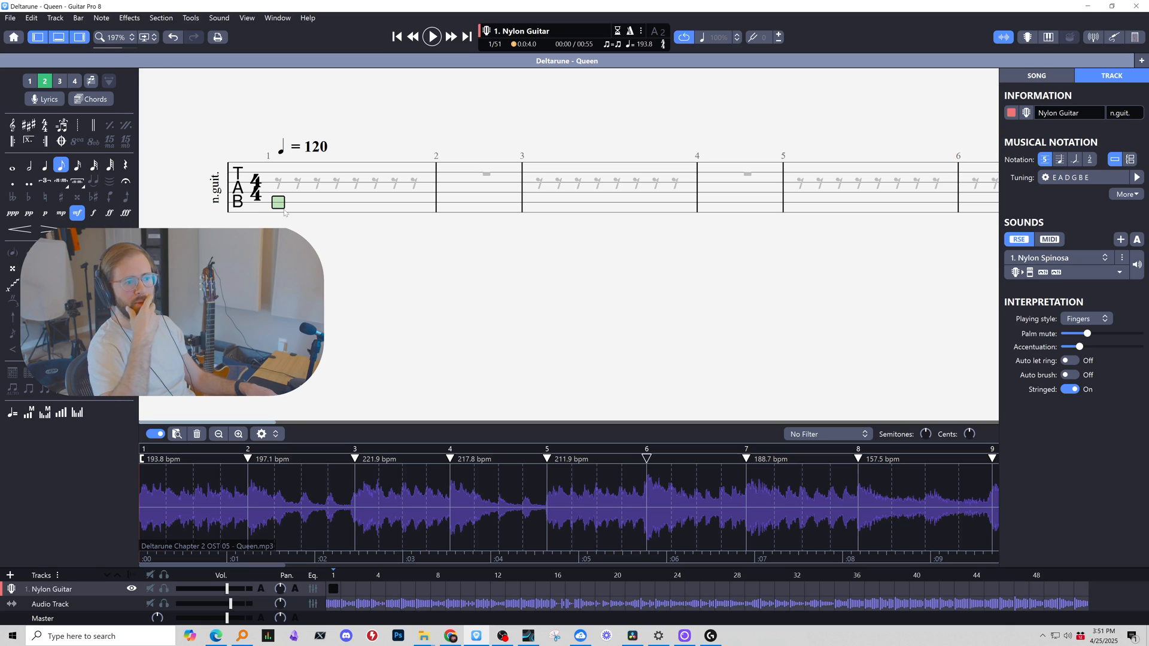
{"action": "key", "text": "space"}
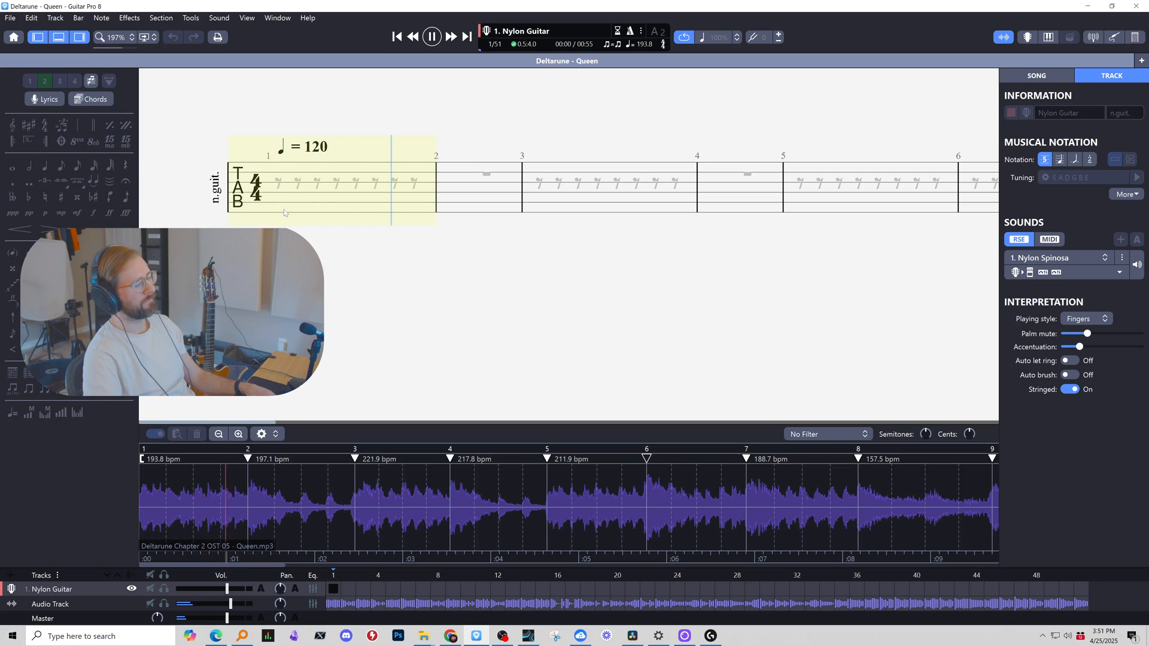
{"action": "key", "text": "space"}
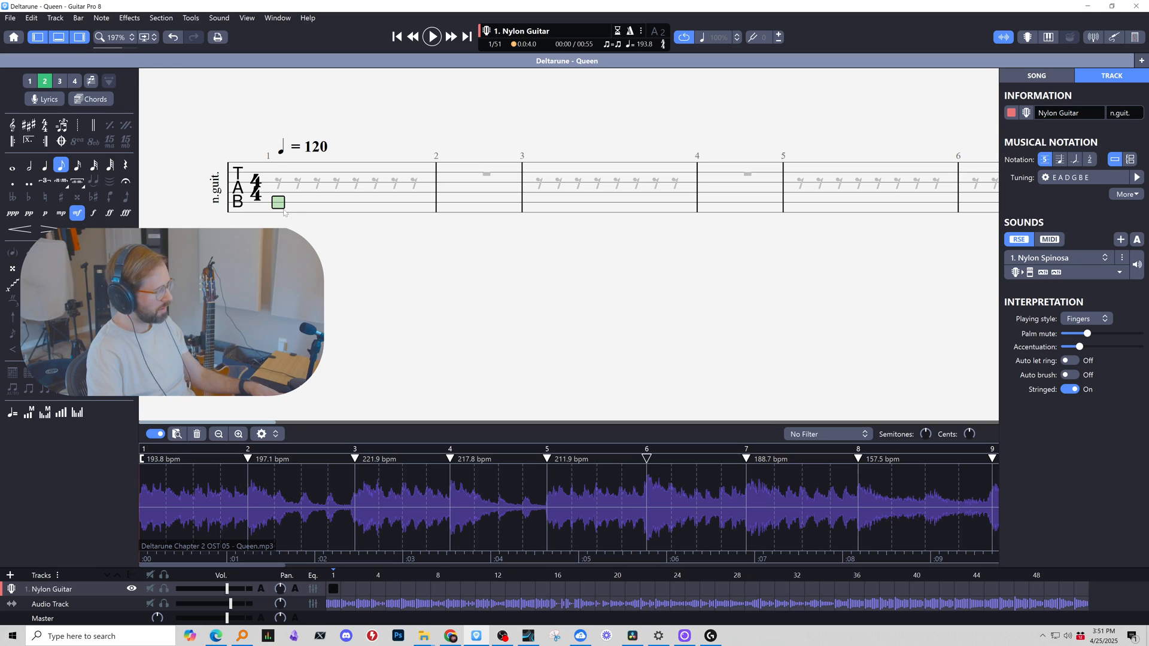
Fill bar 1 of voice 2 with four quarter rests and play the bar to check them.
{"action": "key", "text": "minus"}
{"action": "key", "text": "minus"}
{"action": "key", "text": "plus"}
{"action": "key", "text": "space"}
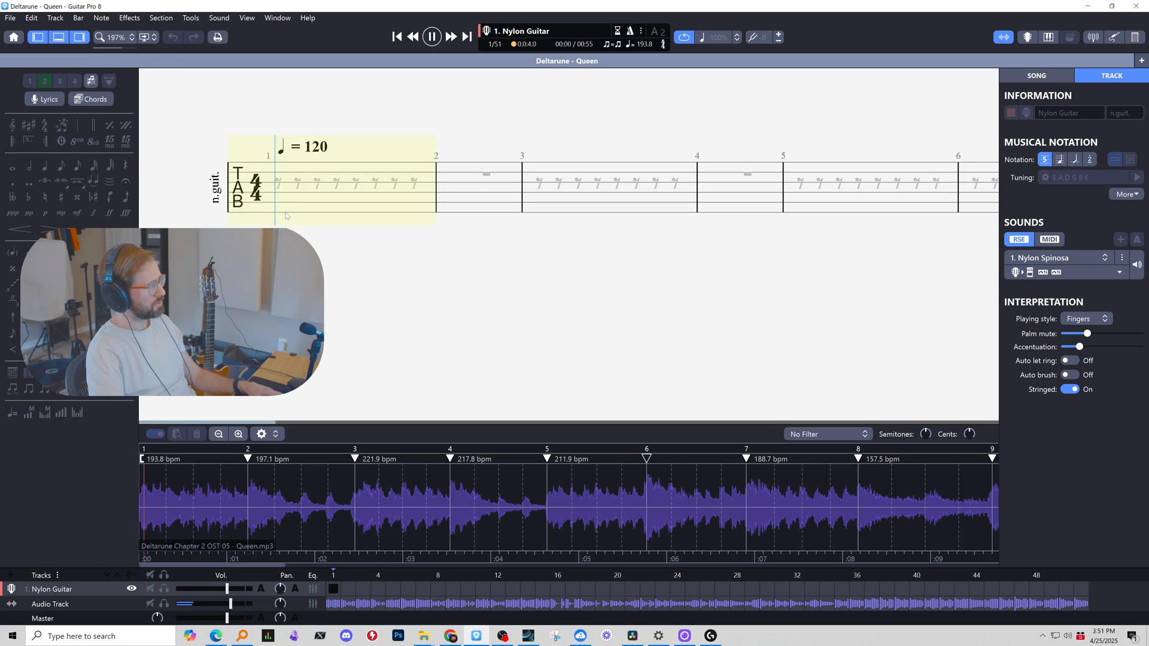
{"action": "key", "text": "space"}
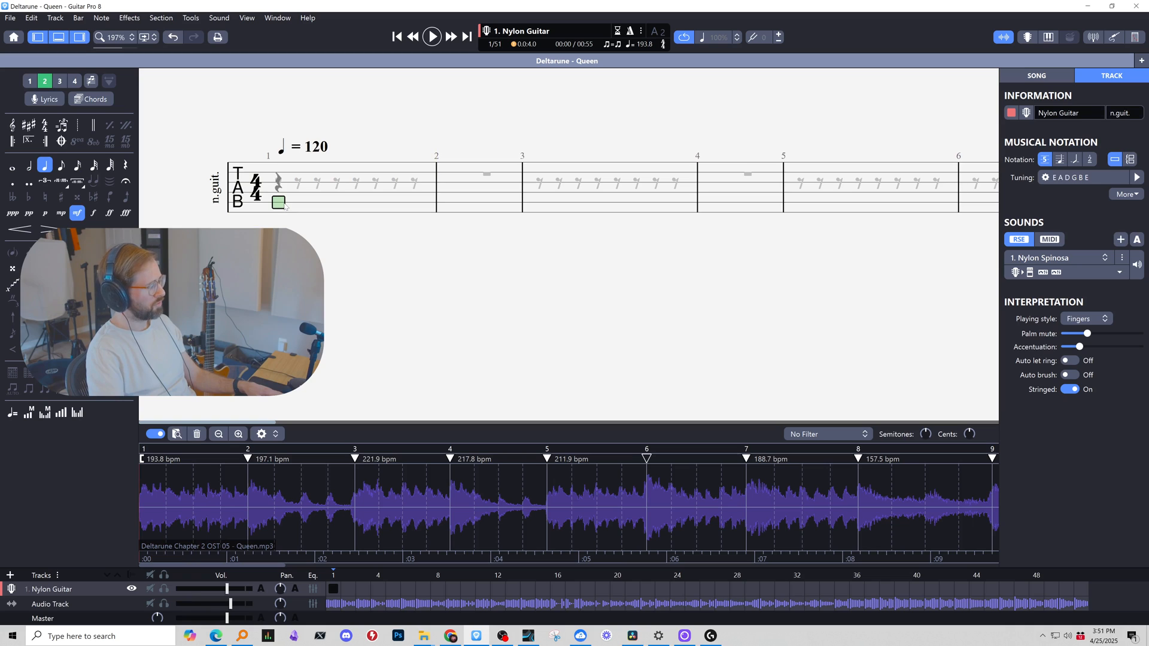
{"action": "key", "text": "space"}
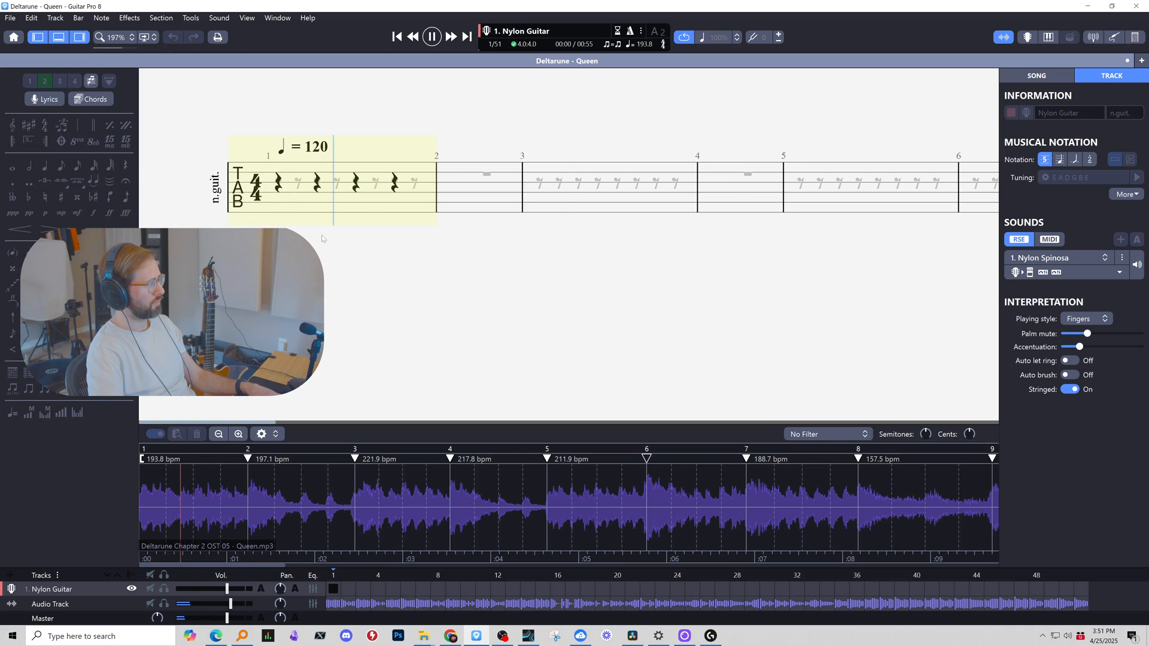
{"action": "key", "text": "space"}
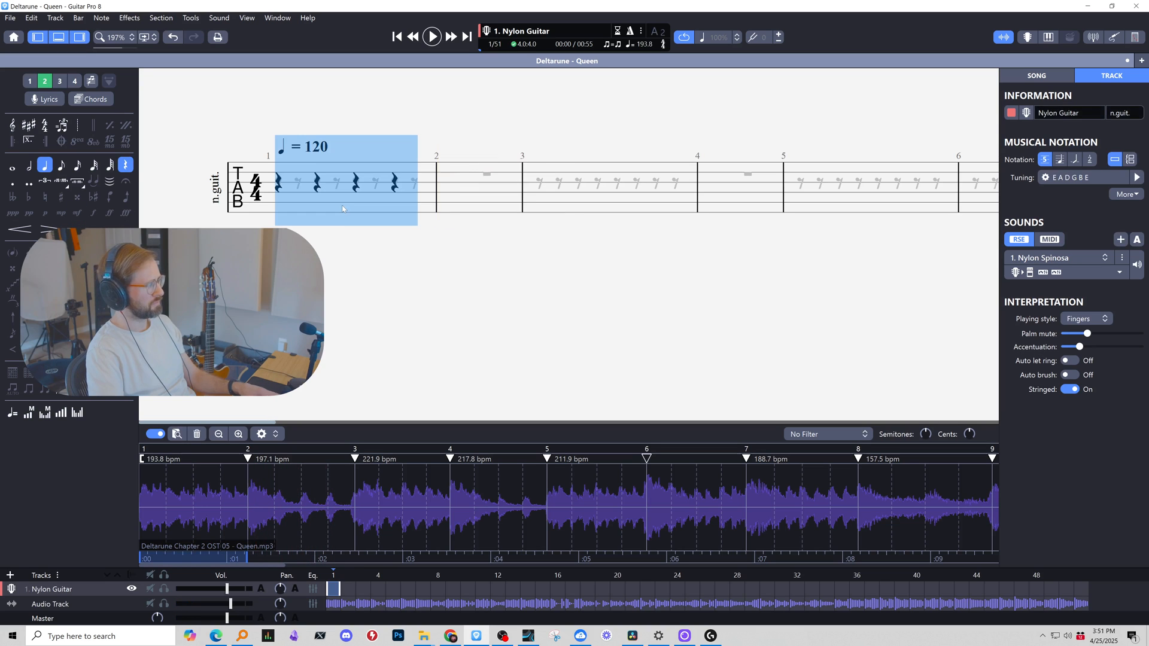
Copy bar 1's four quarter rests into bars 2, 3 and 4 of voice 2, playing the audio between pastes.
{"action": "left_click", "coordinate": [477, 204]}
{"action": "key", "text": "space"}
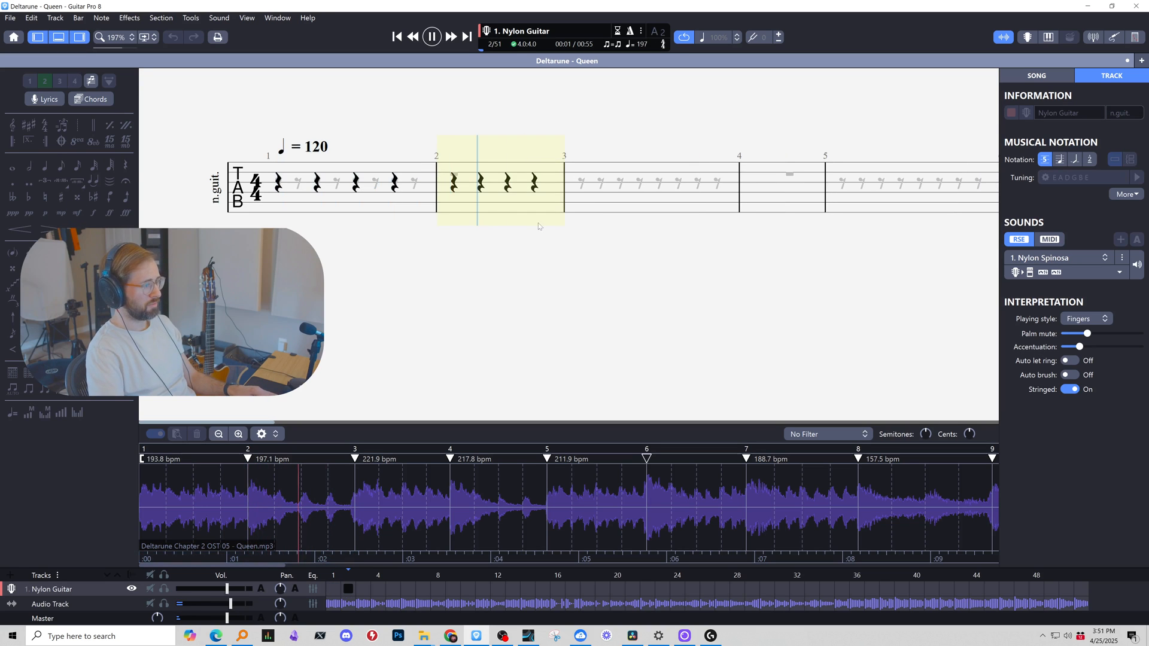
{"action": "key", "text": "space"}
{"action": "left_click", "coordinate": [594, 199]}
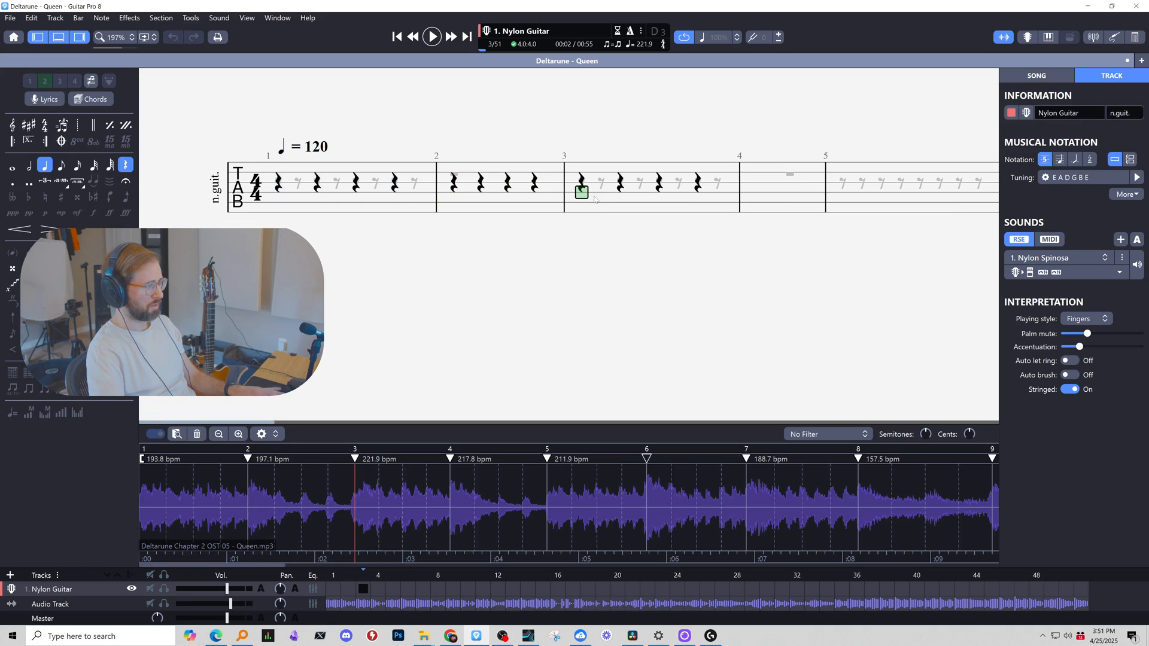
{"action": "key", "text": "space"}
{"action": "key", "text": "space"}
{"action": "left_click", "coordinate": [744, 207]}
{"action": "key", "text": "space"}
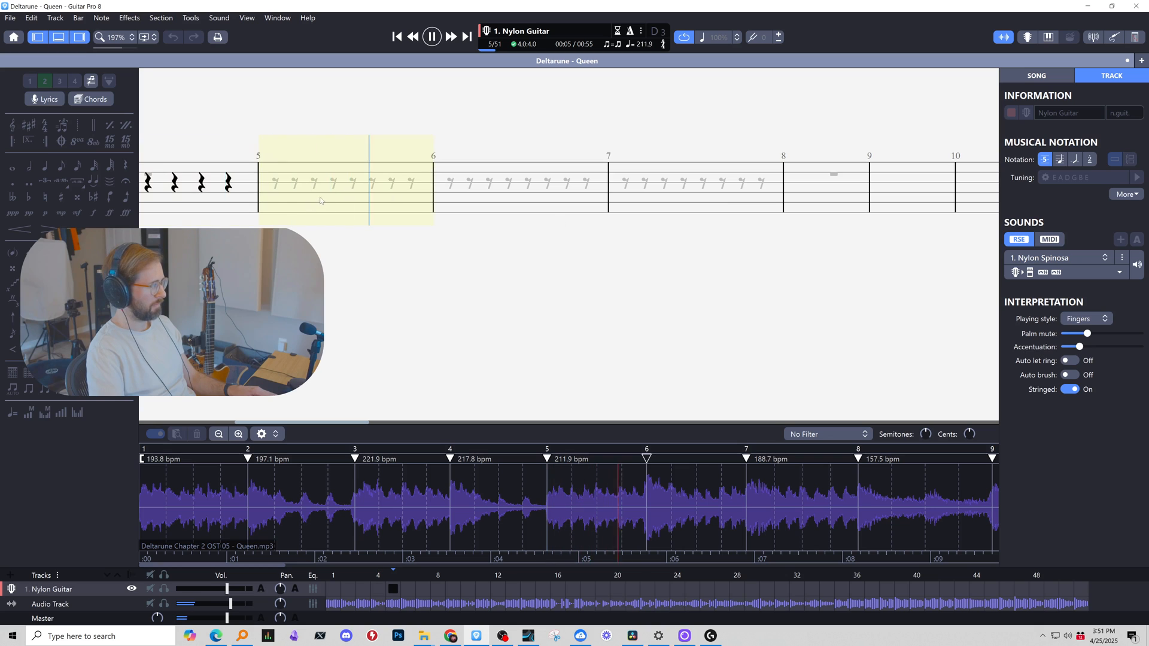
Paste the four quarter rests into bars 5, 6 and 7 of voice 2, checking against playback.
{"action": "key", "text": "space"}
{"action": "left_click", "coordinate": [320, 199]}
{"action": "key", "text": "space"}
{"action": "key", "text": "space"}
{"action": "left_click", "coordinate": [452, 194]}
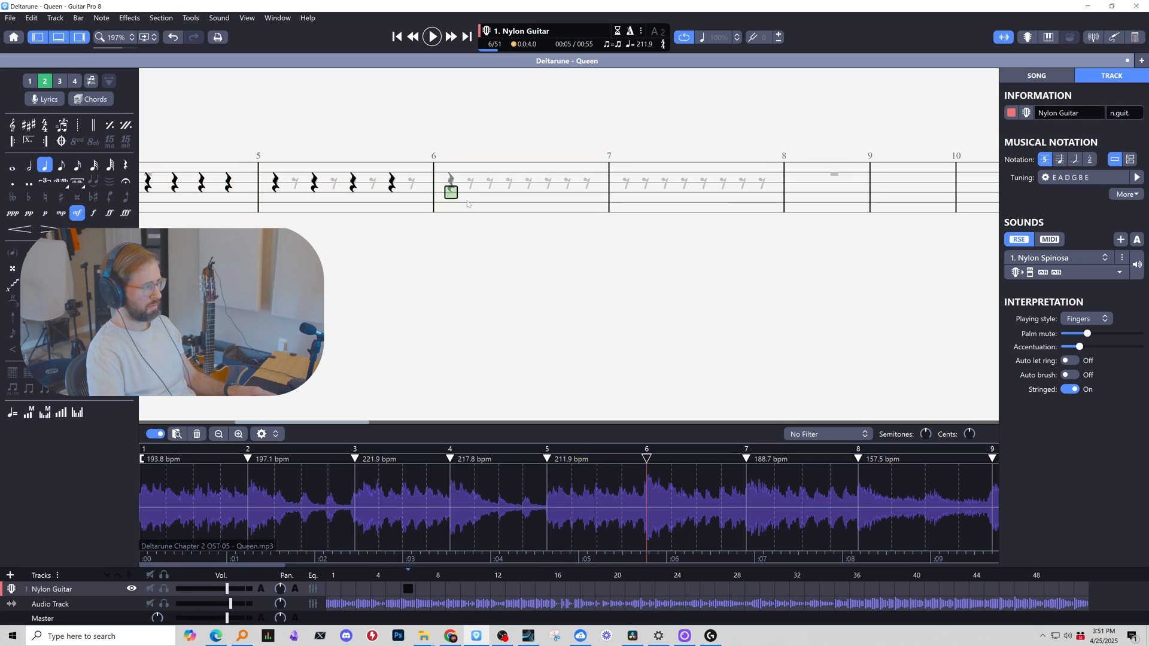
{"action": "key", "text": "space"}
{"action": "key", "text": "space"}
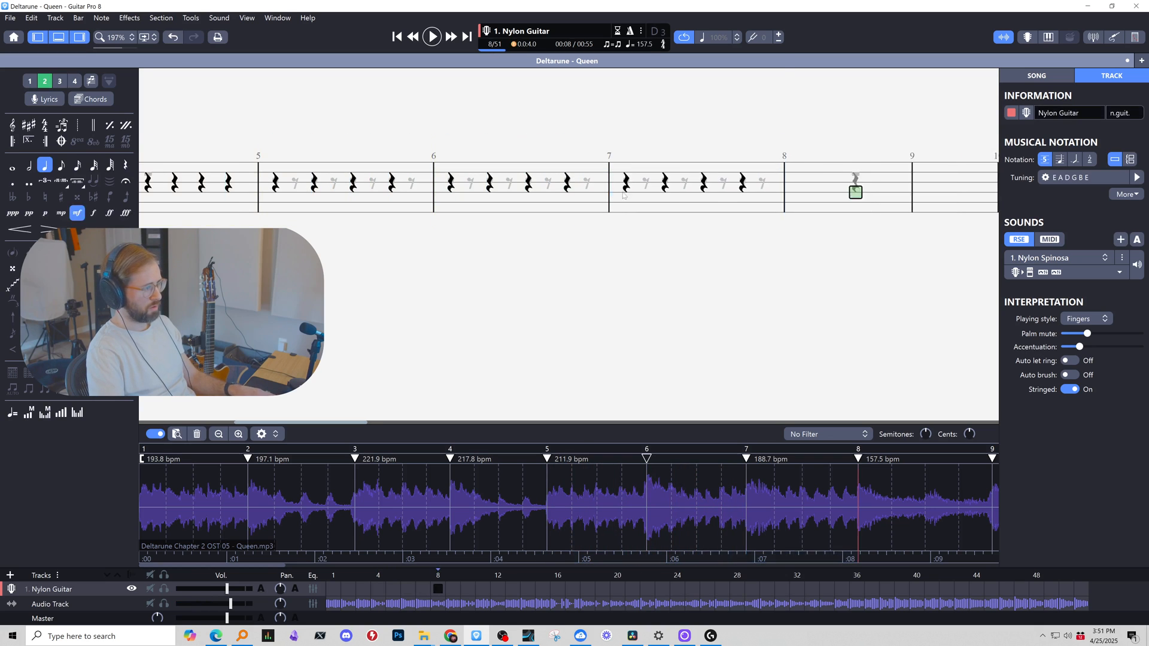
Play bar 8, fill it with two half rests in voice 2, and play on into bar 9.
{"action": "key", "text": "space"}
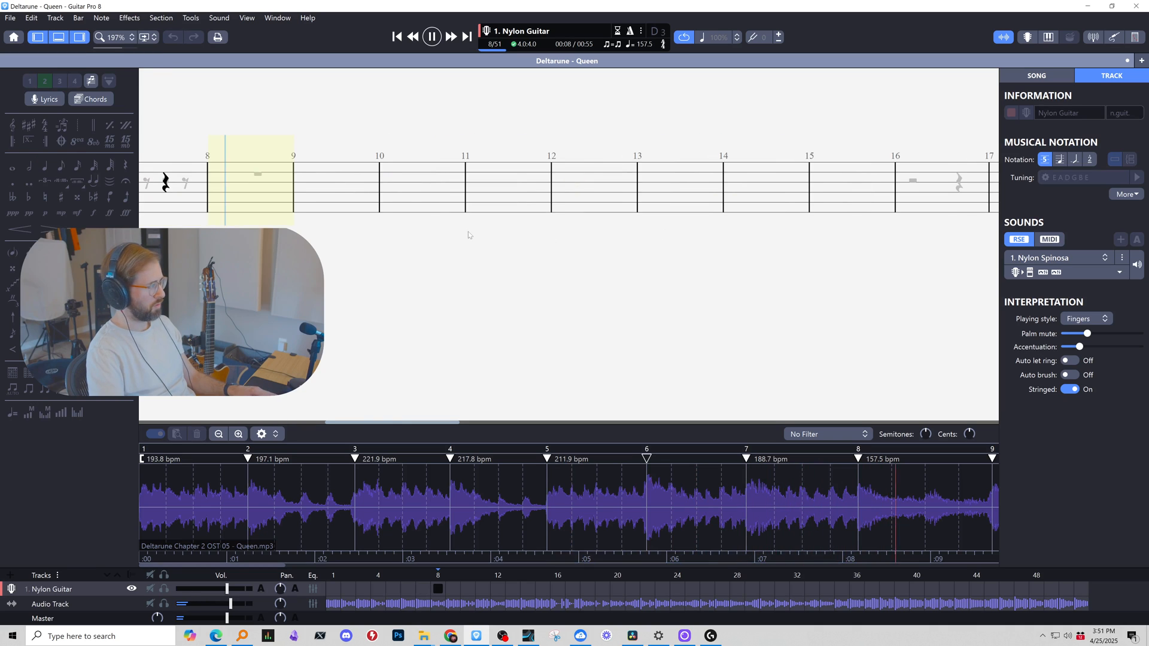
{"action": "key", "text": "space"}
{"action": "key", "text": "minus"}
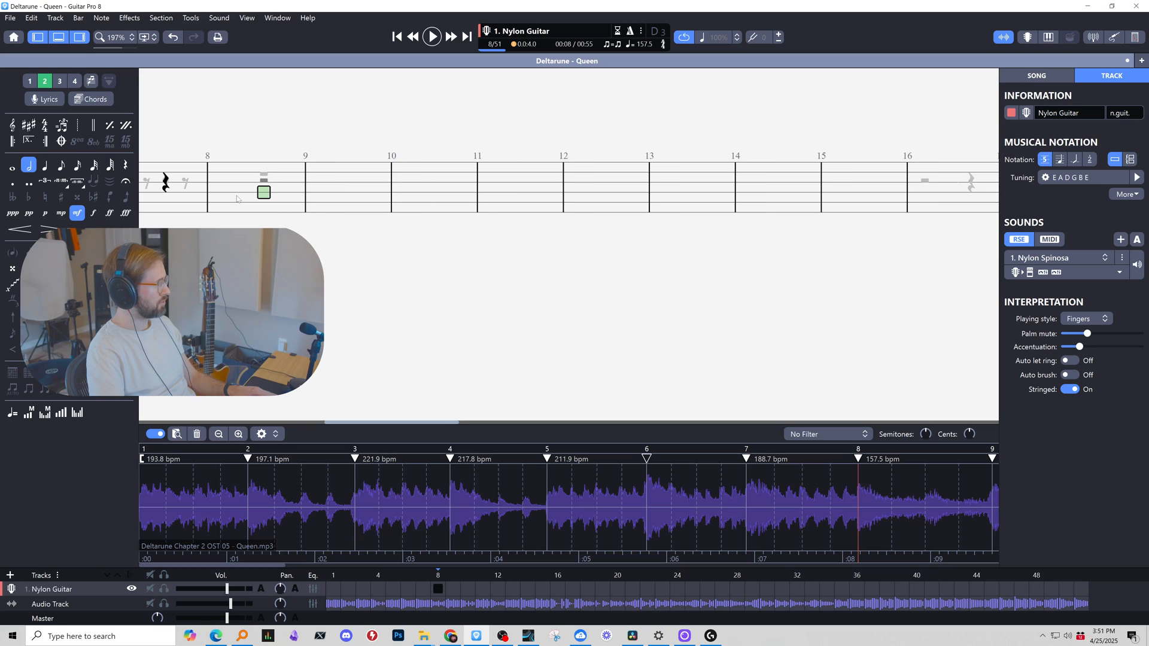
{"action": "key", "text": "space"}
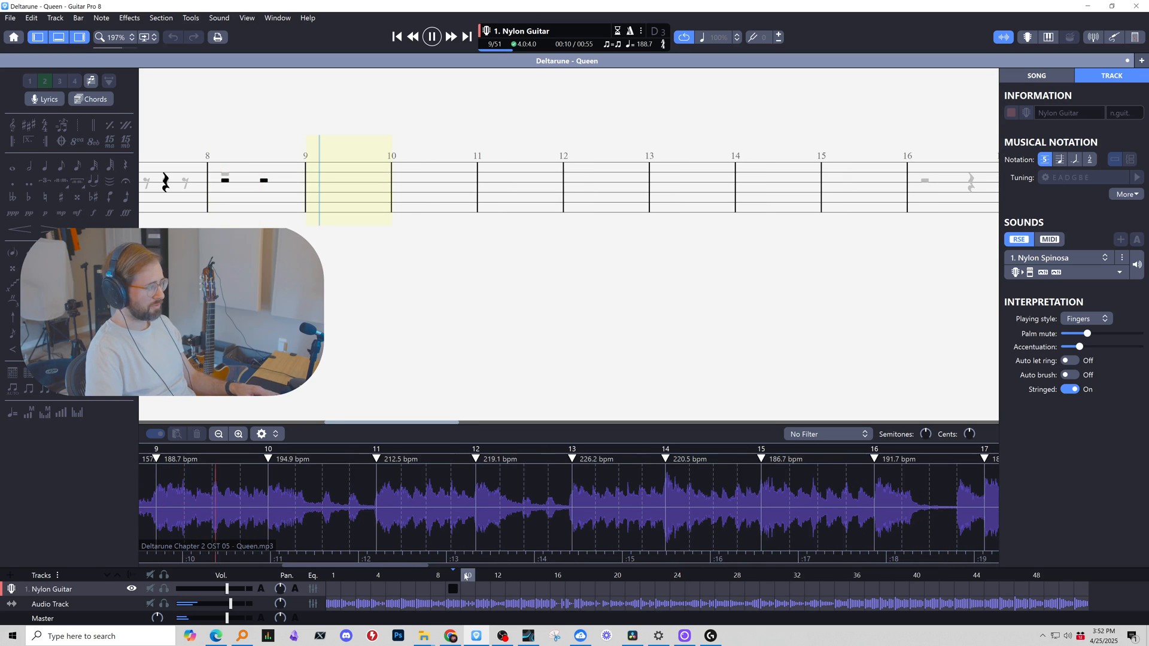
{"action": "key", "text": "space"}
Go to bar 16 and play it to listen to its second-voice rhythm.
{"action": "left_click", "coordinate": [562, 588]}
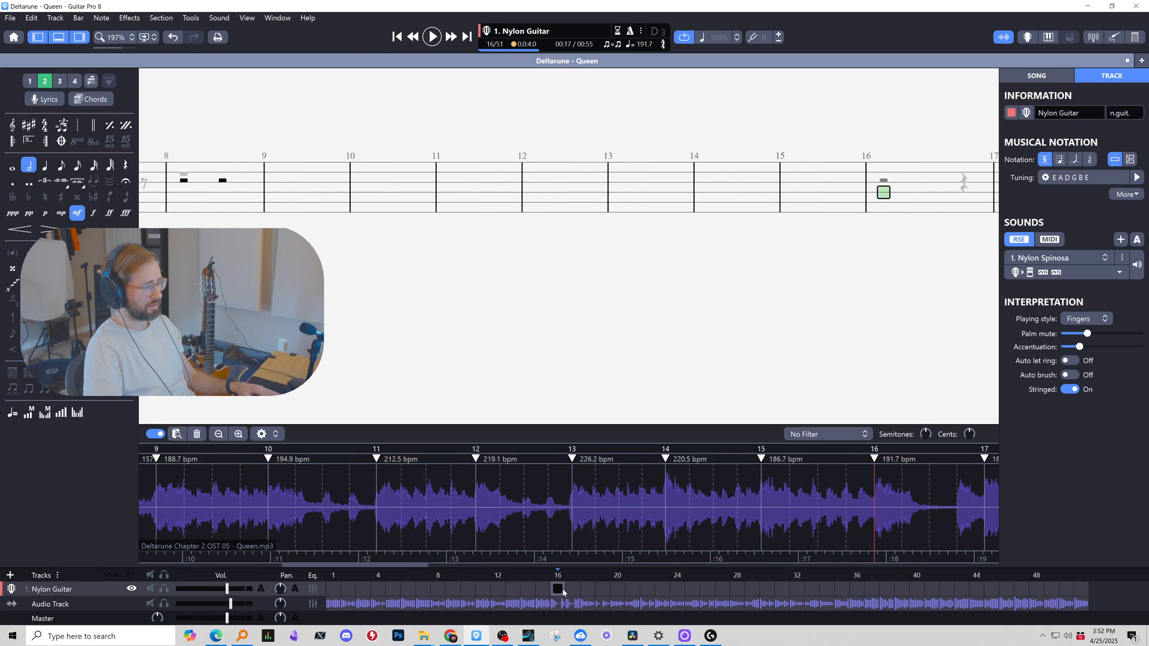
{"action": "key", "text": "space"}
{"action": "key", "text": "space"}
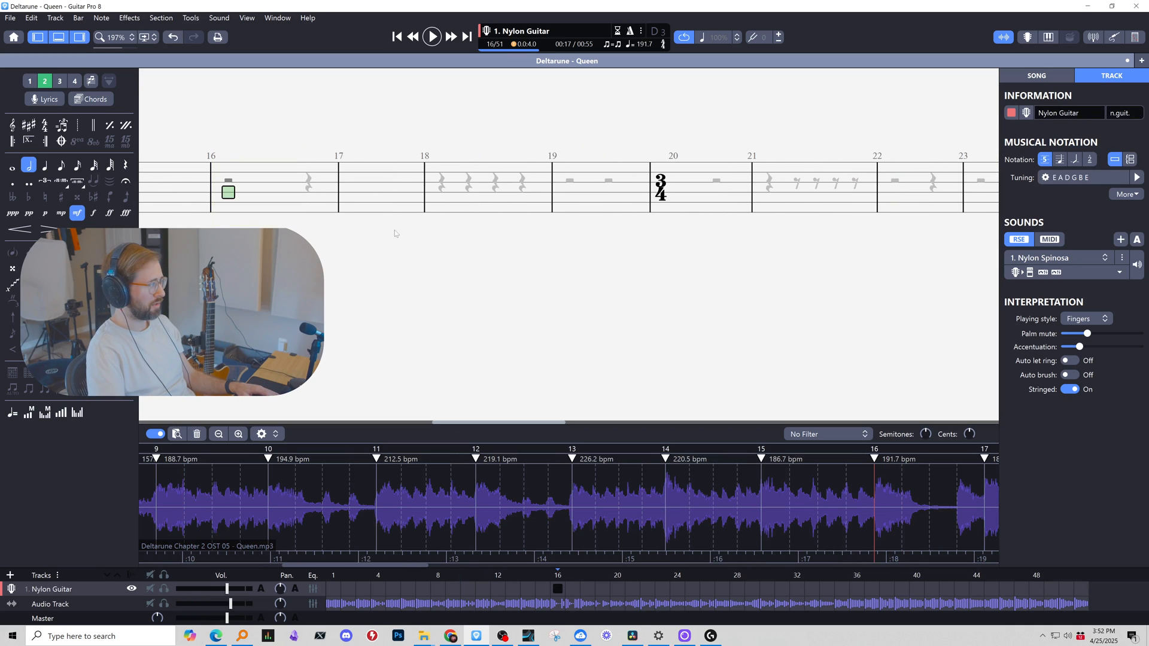
{"action": "left_click", "coordinate": [372, 187]}
{"action": "left_click", "coordinate": [408, 190]}
{"action": "left_click", "coordinate": [235, 184]}
{"action": "key", "text": "space"}
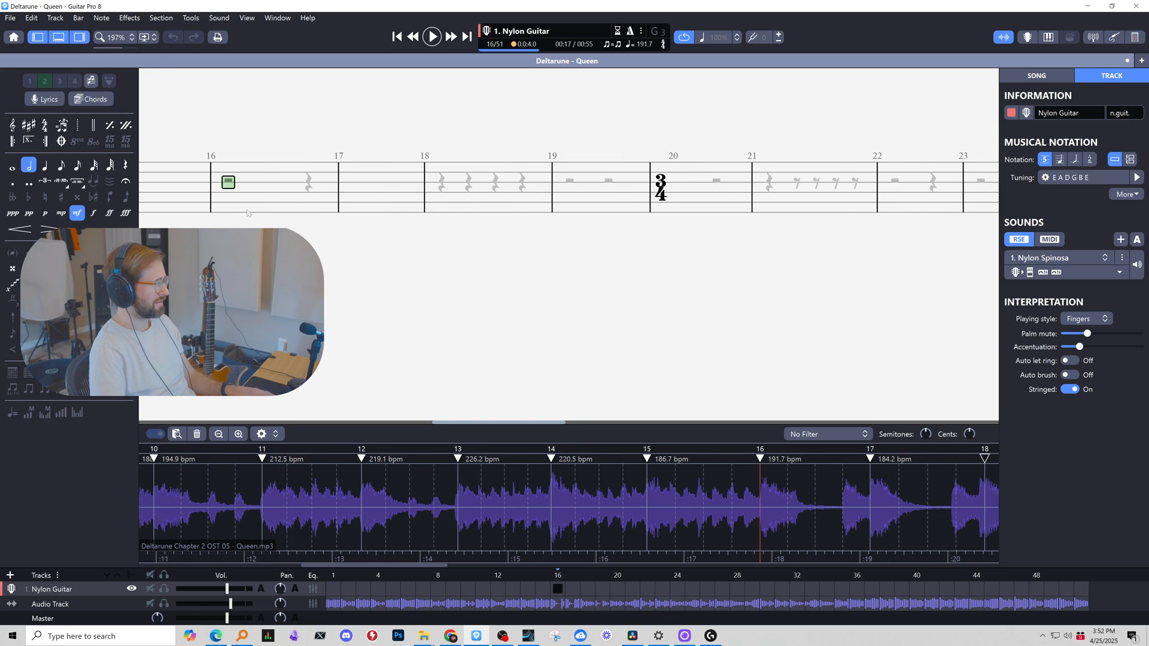
{"action": "key", "text": "space"}
{"action": "left_click", "coordinate": [242, 201]}
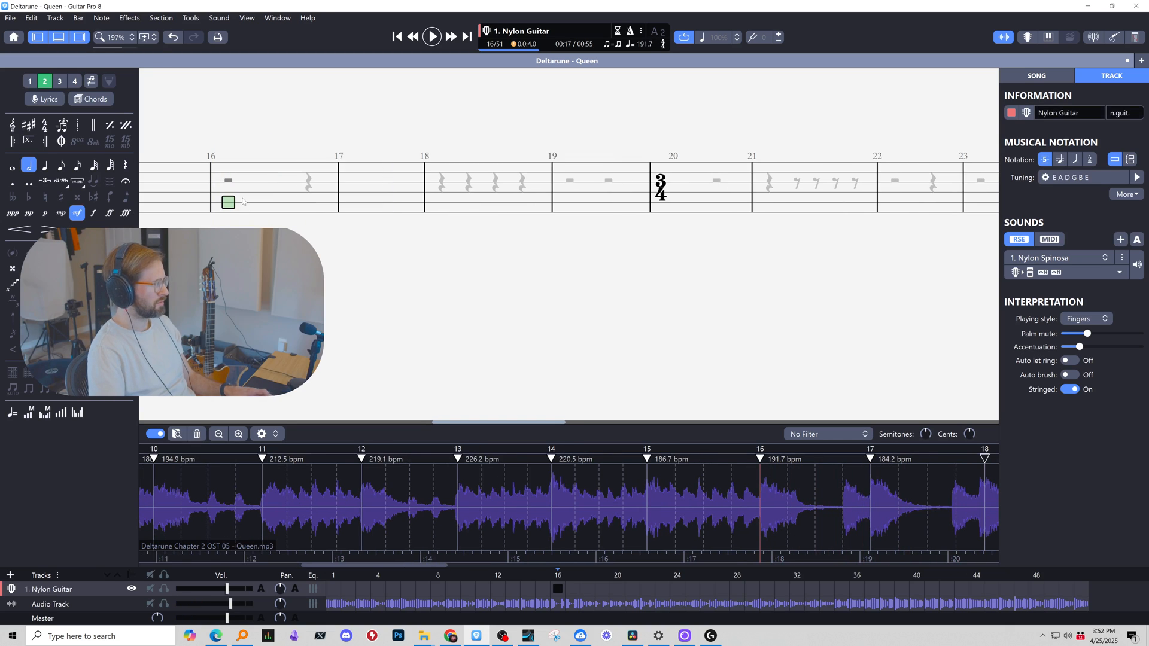
Try to copy bar 16's dotted half and quarter rests from voice 1 into voice 2.
{"action": "key", "text": "ctrl+1"}
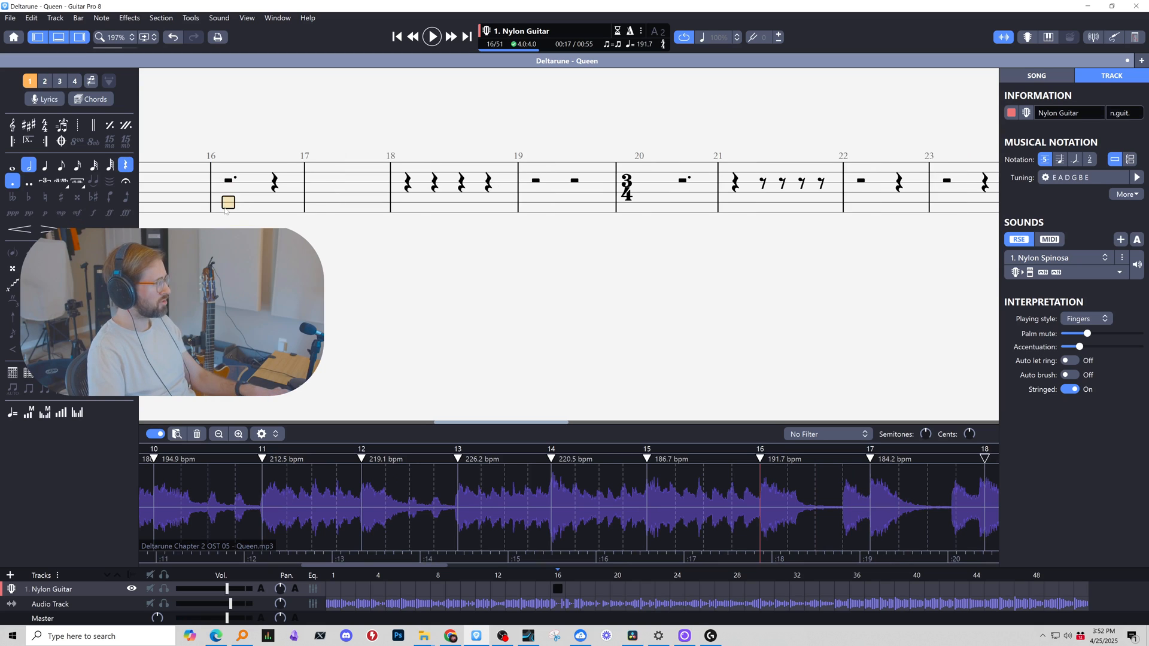
{"action": "double_click", "coordinate": [244, 202]}
{"action": "left_click", "coordinate": [207, 203]}
{"action": "left_click", "coordinate": [246, 191]}
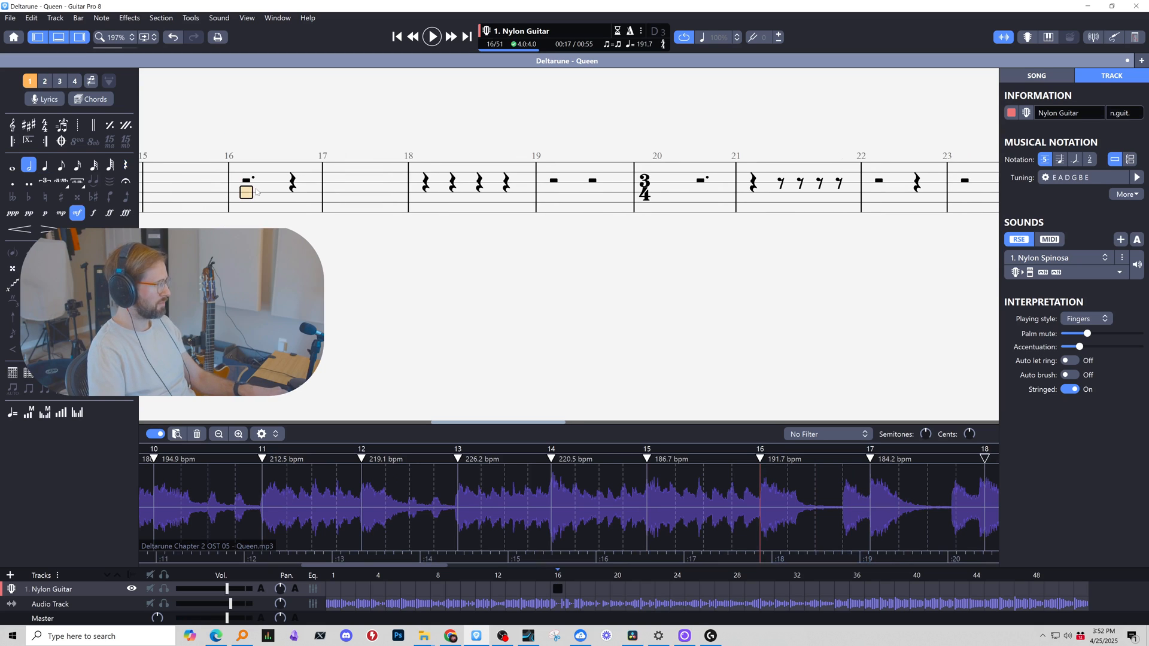
{"action": "key", "text": "ctrl+2"}
{"action": "left_click_drag", "start_coordinate": [257, 186], "coordinate": [308, 186]}
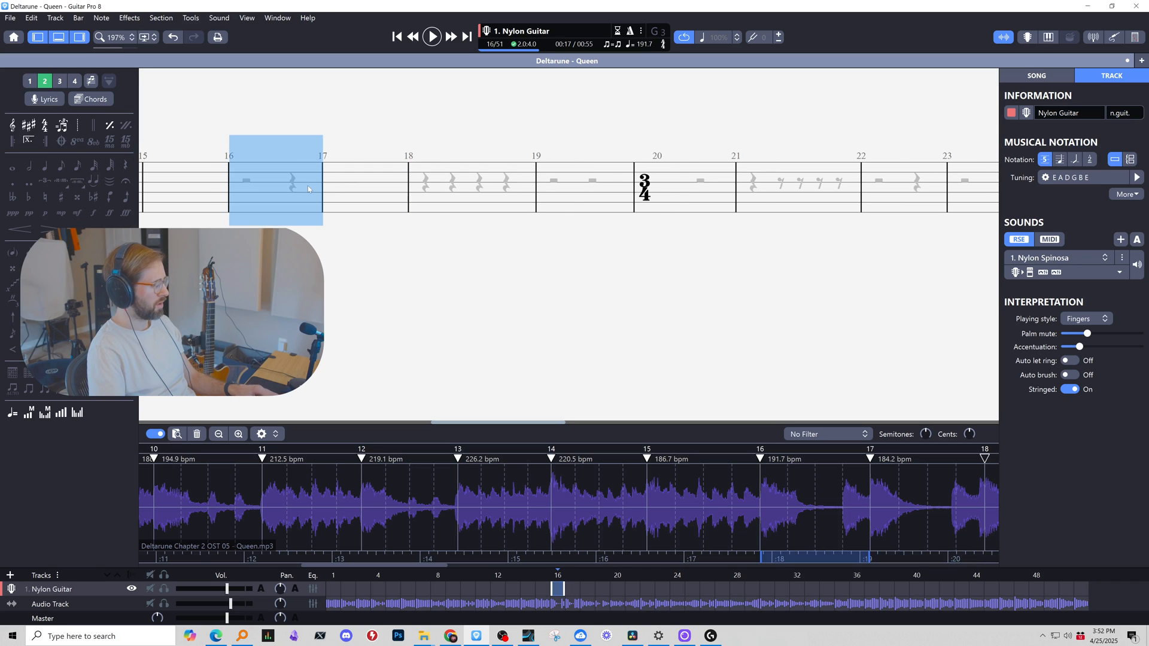
{"action": "left_click", "coordinate": [247, 184]}
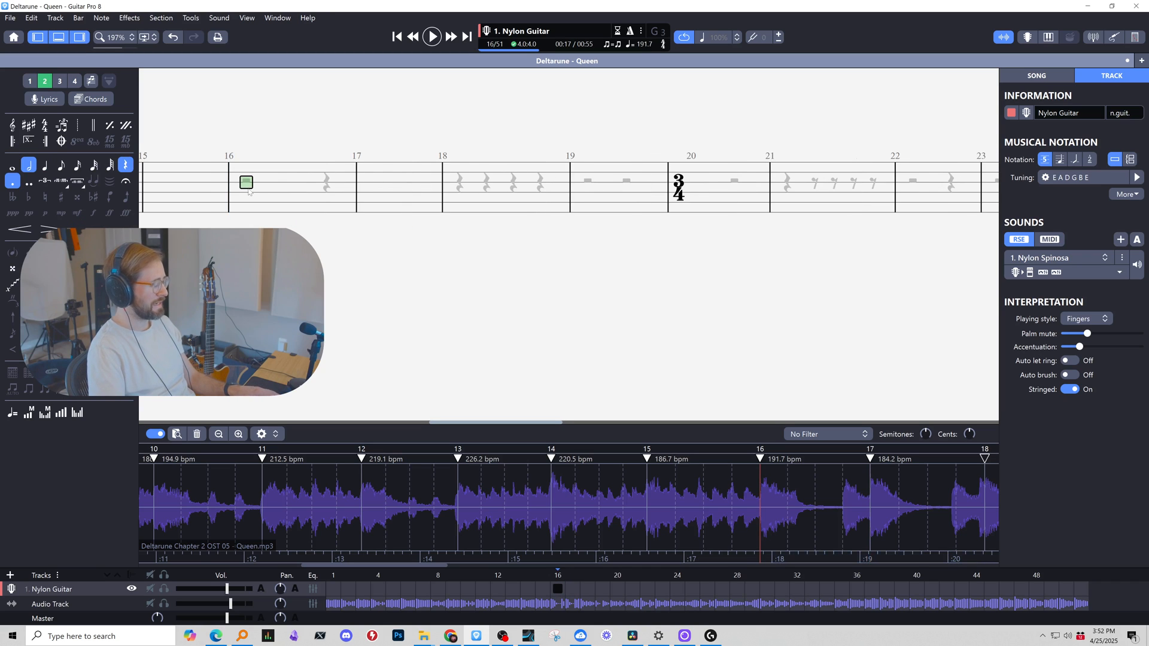
{"action": "key", "text": "ctrl+z"}
Copy bar 16's voice 1 rests again, paste them with voice 2 active, and undo the paste.
{"action": "left_click", "coordinate": [250, 188]}
{"action": "key", "text": "ctrl+1"}
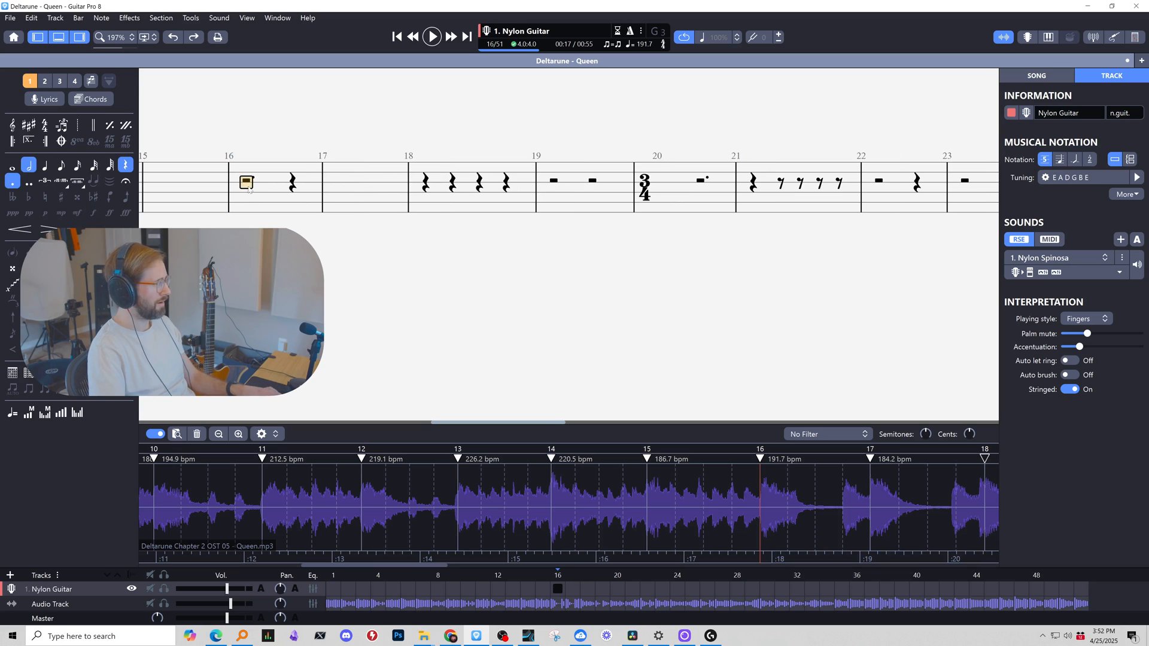
{"action": "double_click", "coordinate": [261, 194]}
{"action": "left_click", "coordinate": [257, 201]}
{"action": "key", "text": "ctrl+2"}
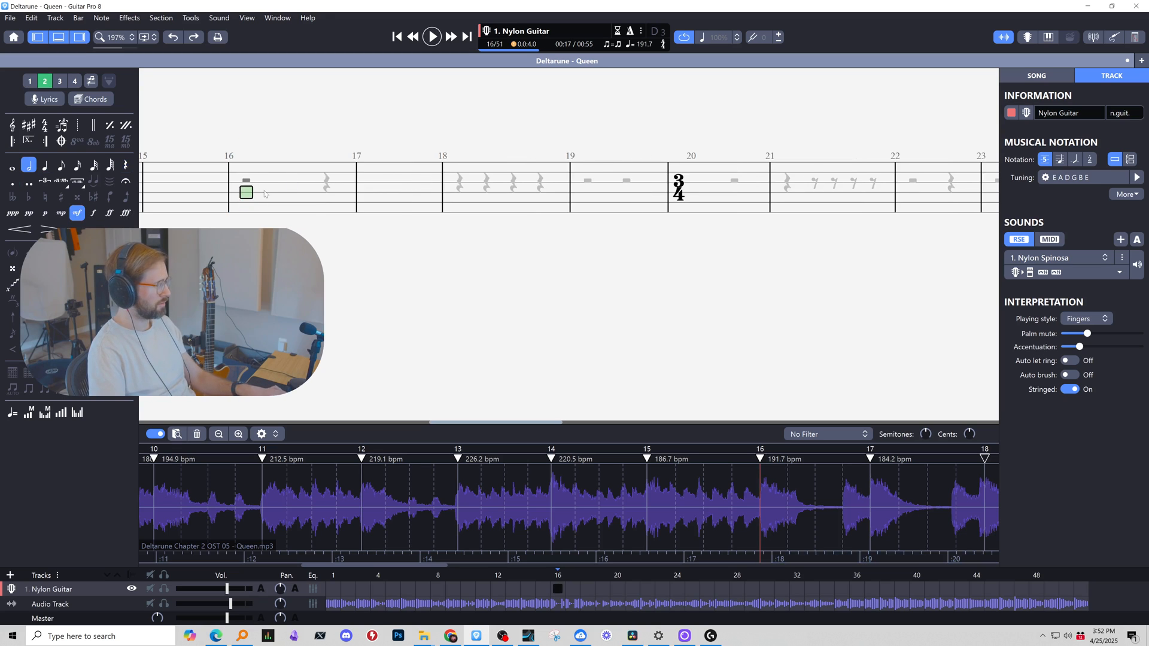
{"action": "double_click", "coordinate": [264, 191]}
{"action": "key", "text": "ctrl+v"}
{"action": "left_click", "coordinate": [257, 186]}
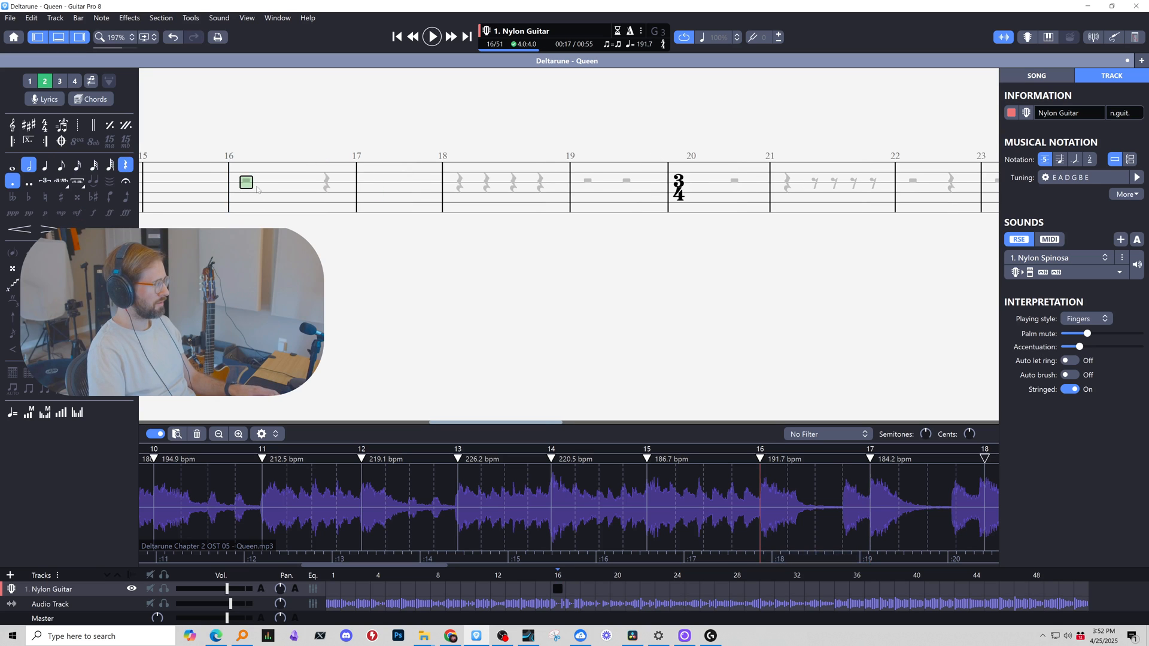
{"action": "key", "text": "ctrl+z"}
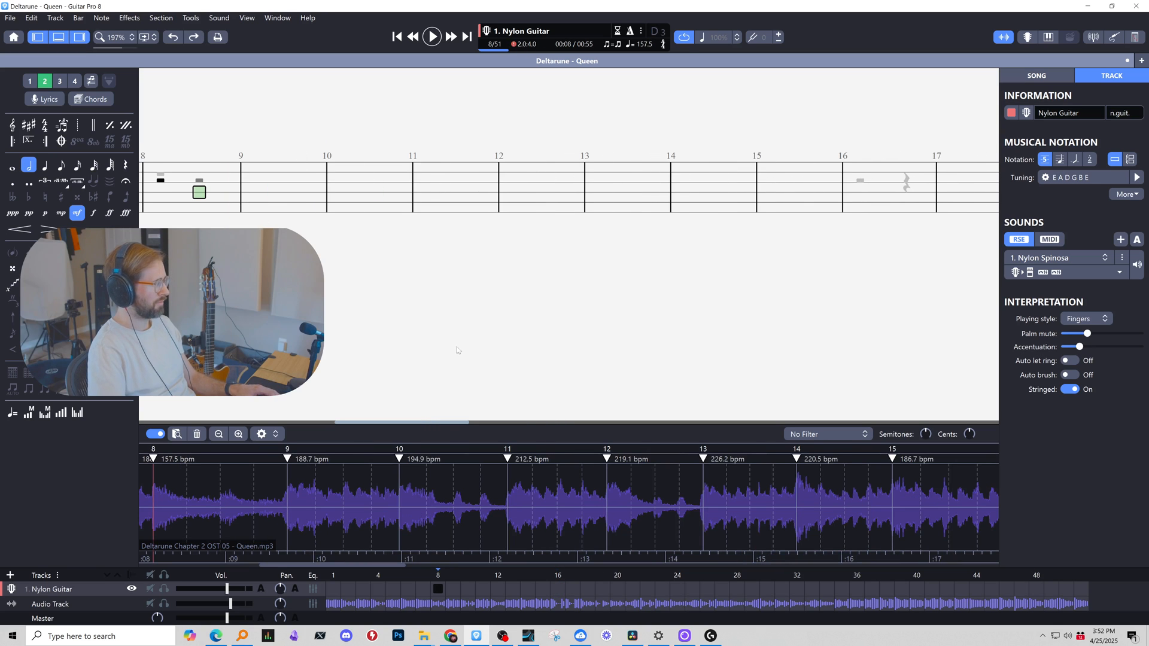
Replay from bar 8, return to bar 16, and compare its rests in voice 1 and voice 2.
{"action": "key", "text": "space"}
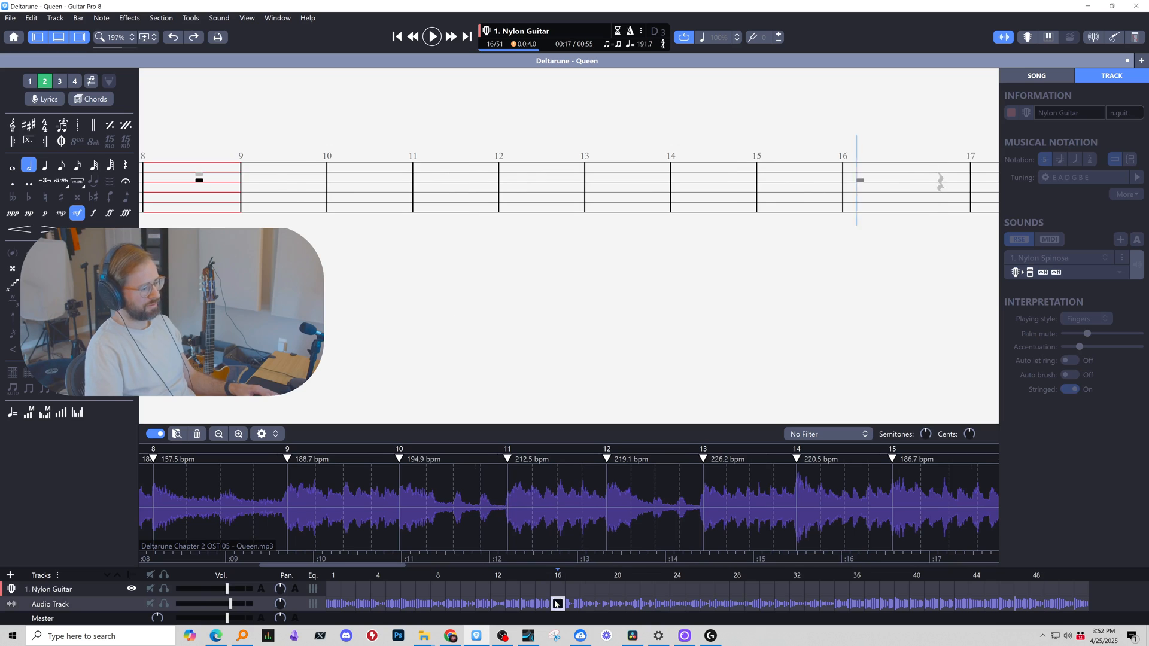
{"action": "key", "text": "space"}
{"action": "left_click", "coordinate": [246, 184]}
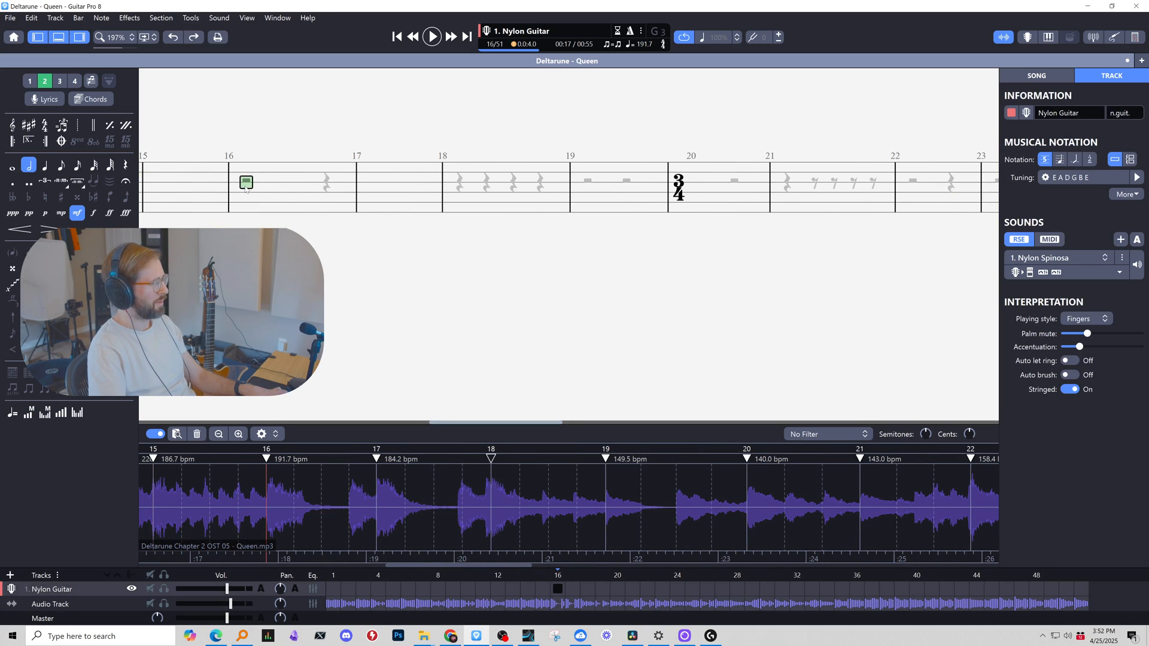
{"action": "key", "text": "ctrl+1"}
{"action": "key", "text": "ctrl+2"}
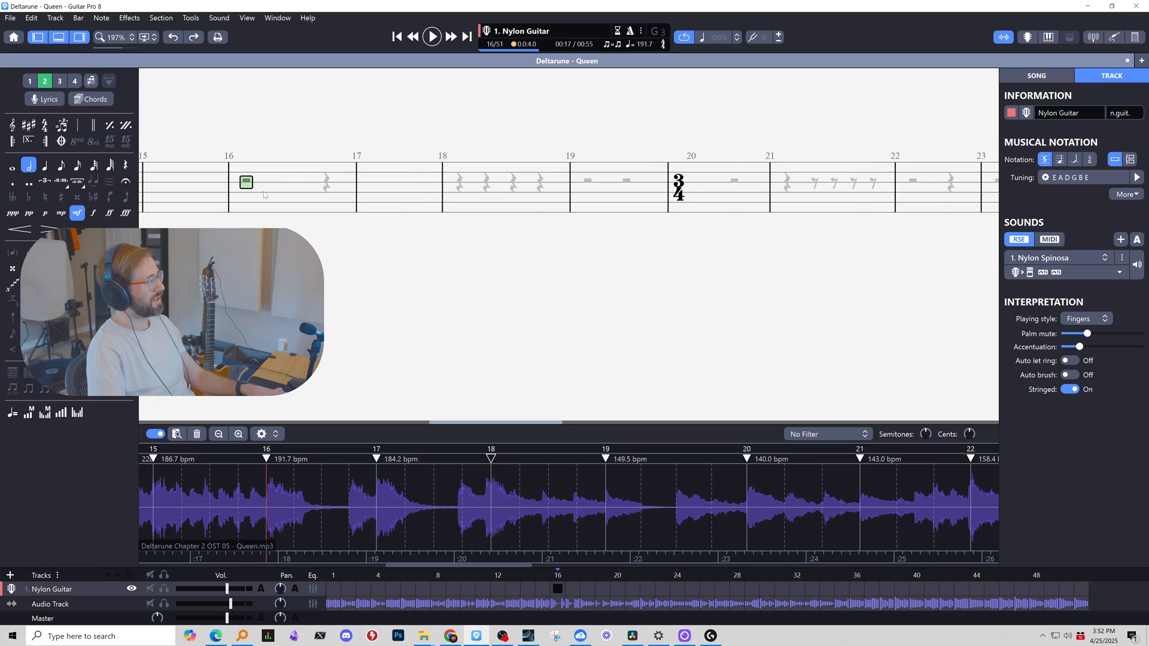
{"action": "key", "text": "ctrl+1"}
{"action": "key", "text": "ctrl+2"}
{"action": "key", "text": "ctrl+1"}
{"action": "key", "text": "ctrl+2"}
{"action": "key", "text": "ctrl+1"}
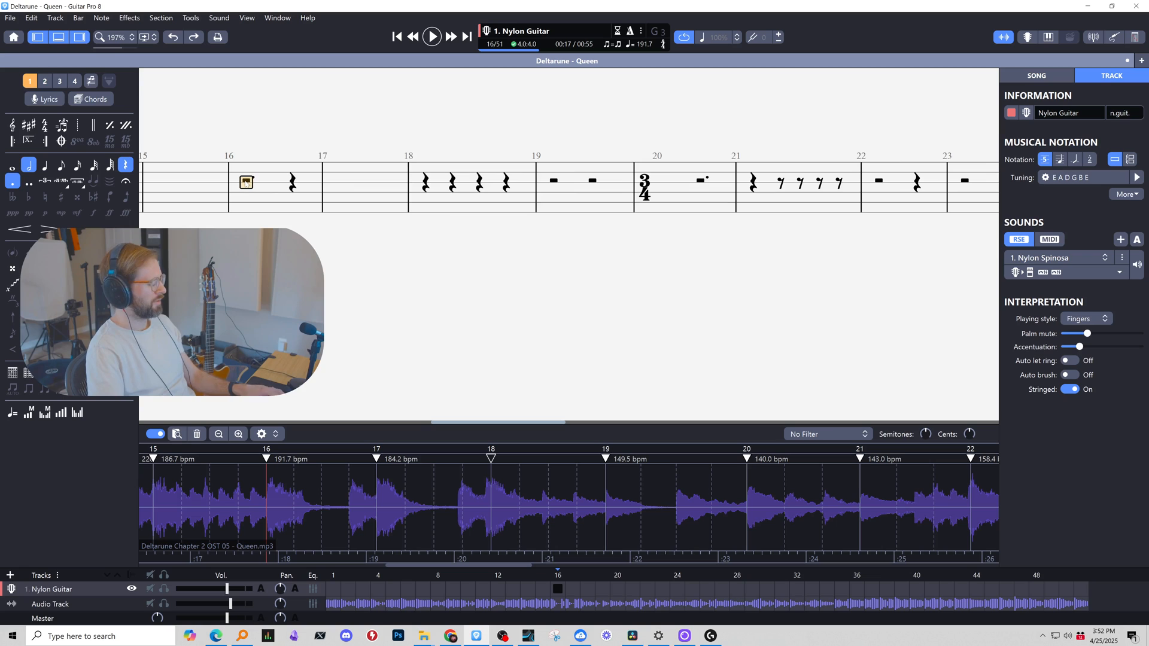
Enter a half rest at the start of bar 16 in voice 2.
{"action": "key", "text": "ctrl+2"}
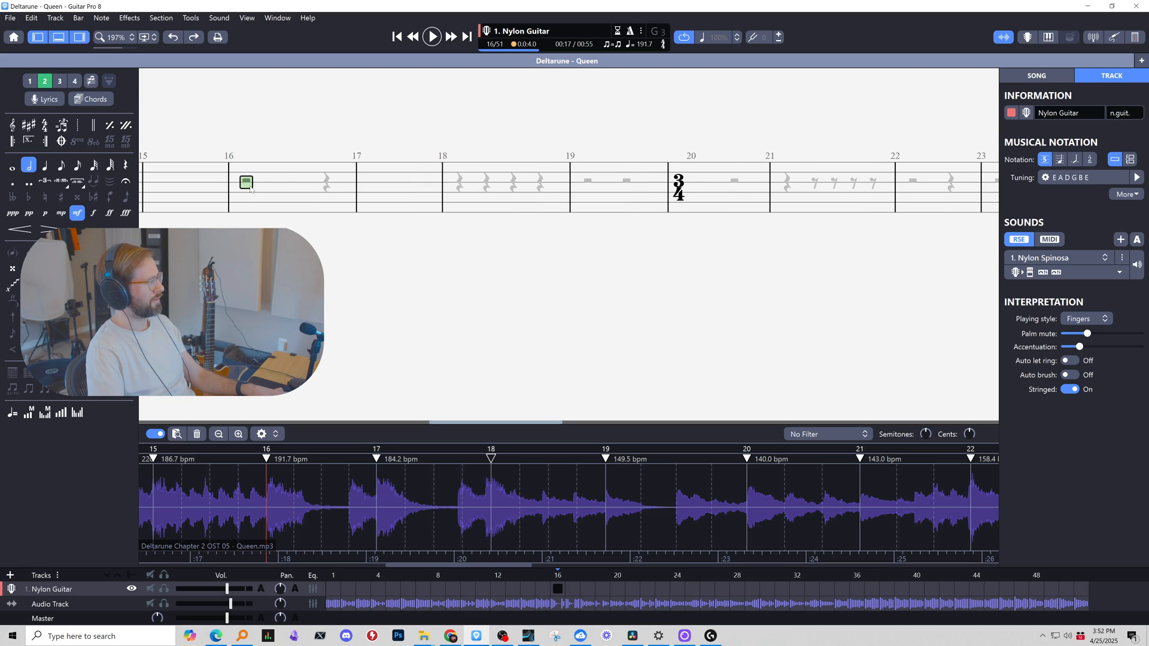
{"action": "key", "text": "r"}
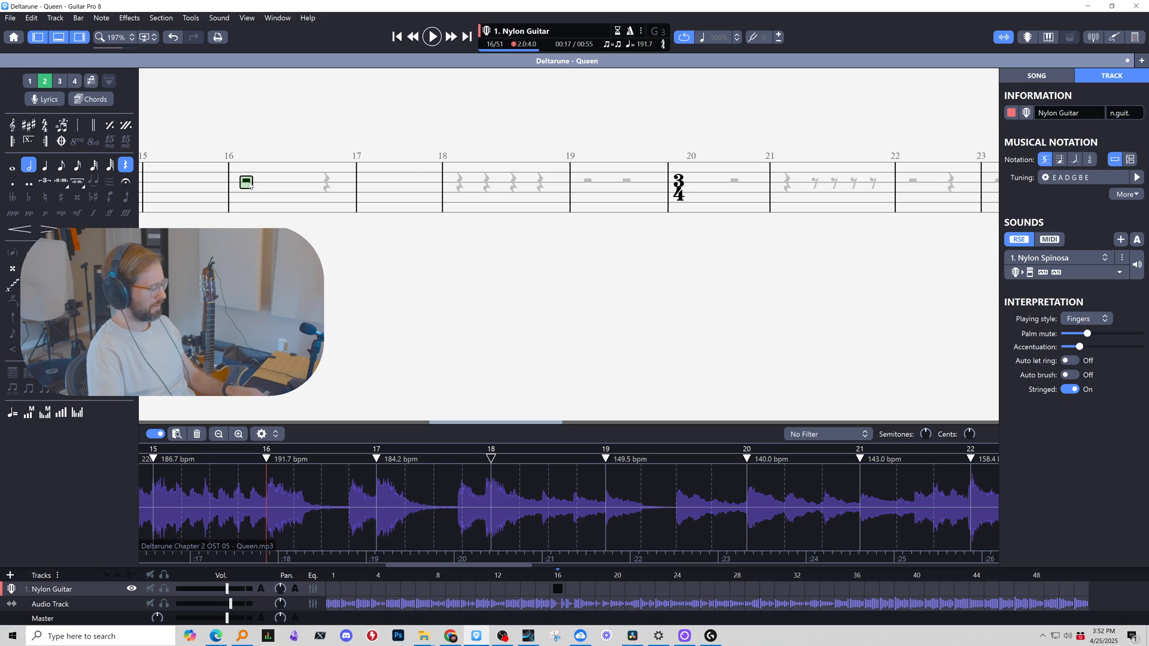
Set the first rest of bar 16 in voice 2 to a dotted half, undoing the trial dotted whole rest.
{"action": "key", "text": "period"}
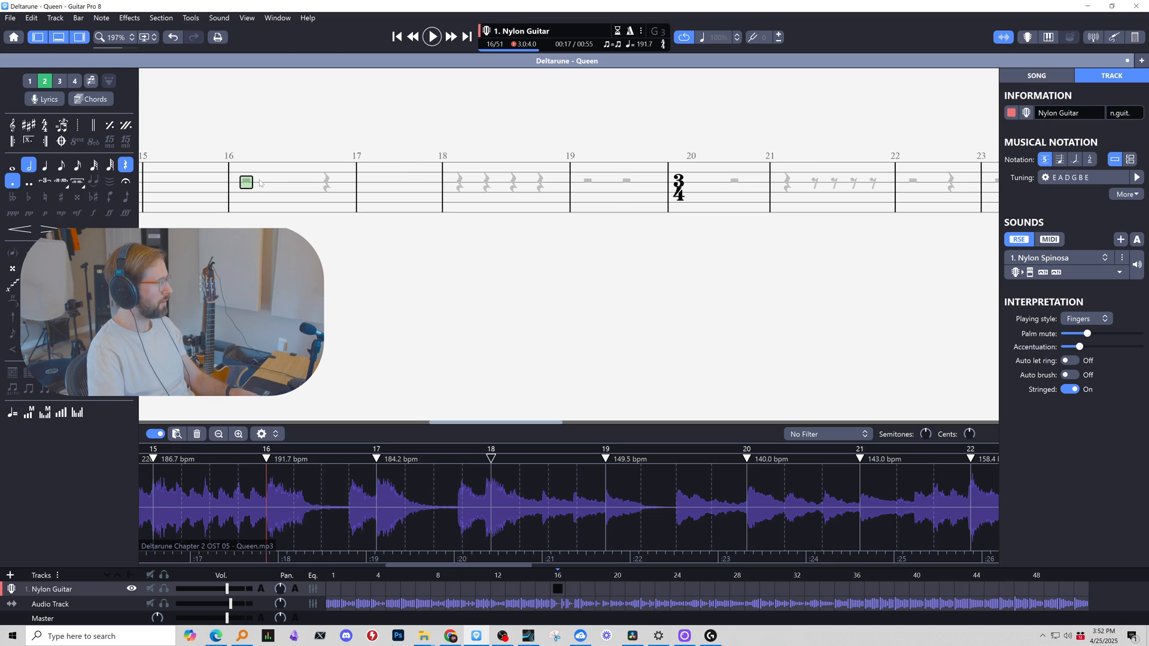
{"action": "key", "text": "minus"}
{"action": "key", "text": "plus"}
{"action": "key", "text": "minus"}
{"action": "key", "text": "Right"}
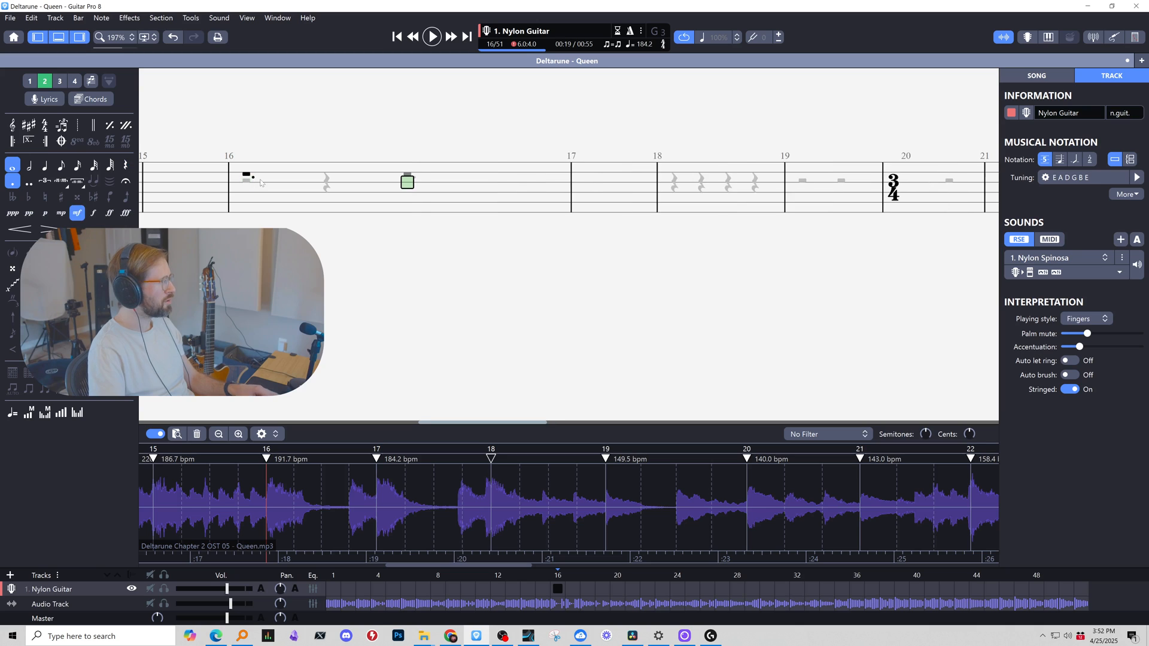
{"action": "key", "text": "Left"}
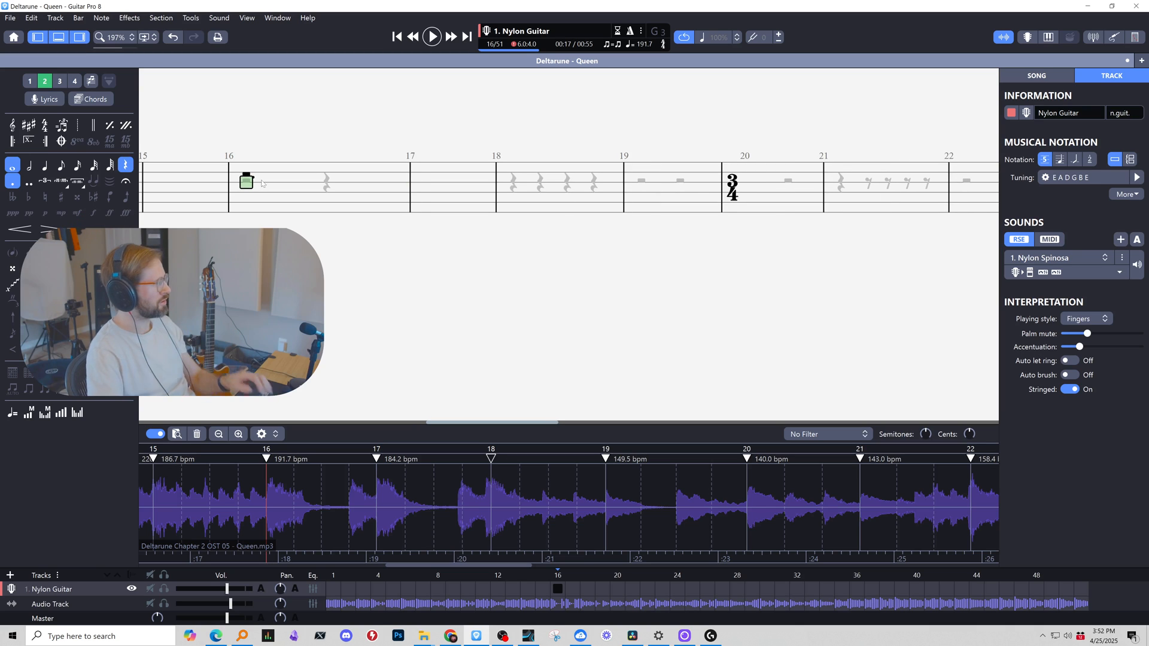
{"action": "key", "text": "ctrl+z"}
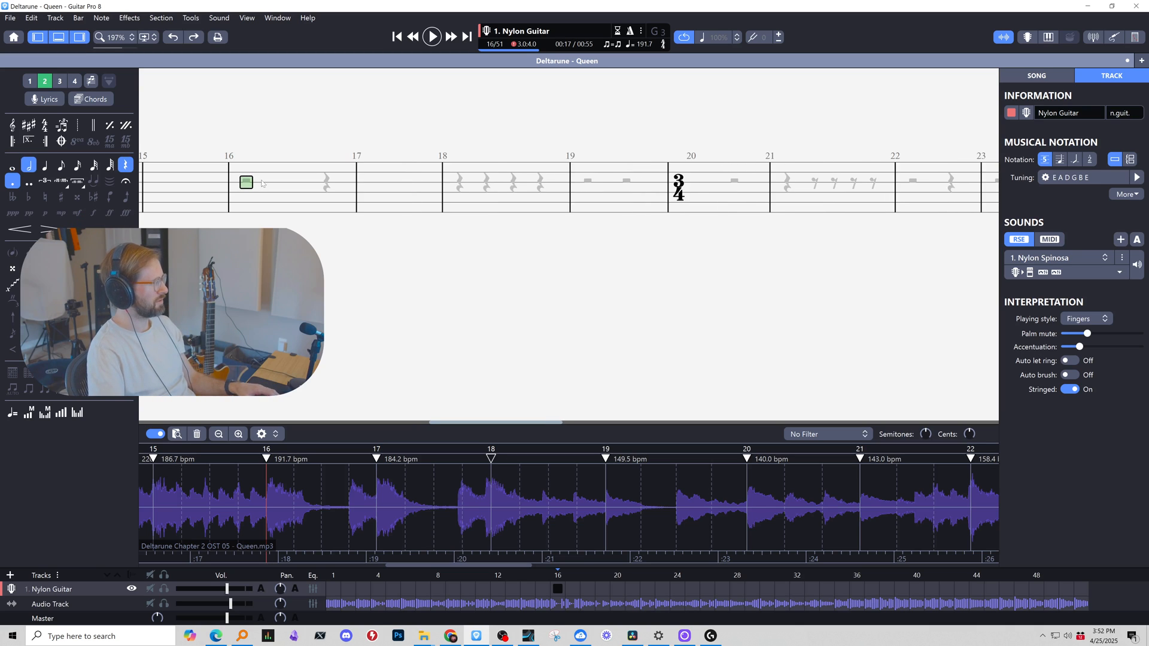
Compare the rests of bar 16 between voice 1 and voice 2.
{"action": "key", "text": "ctrl+1"}
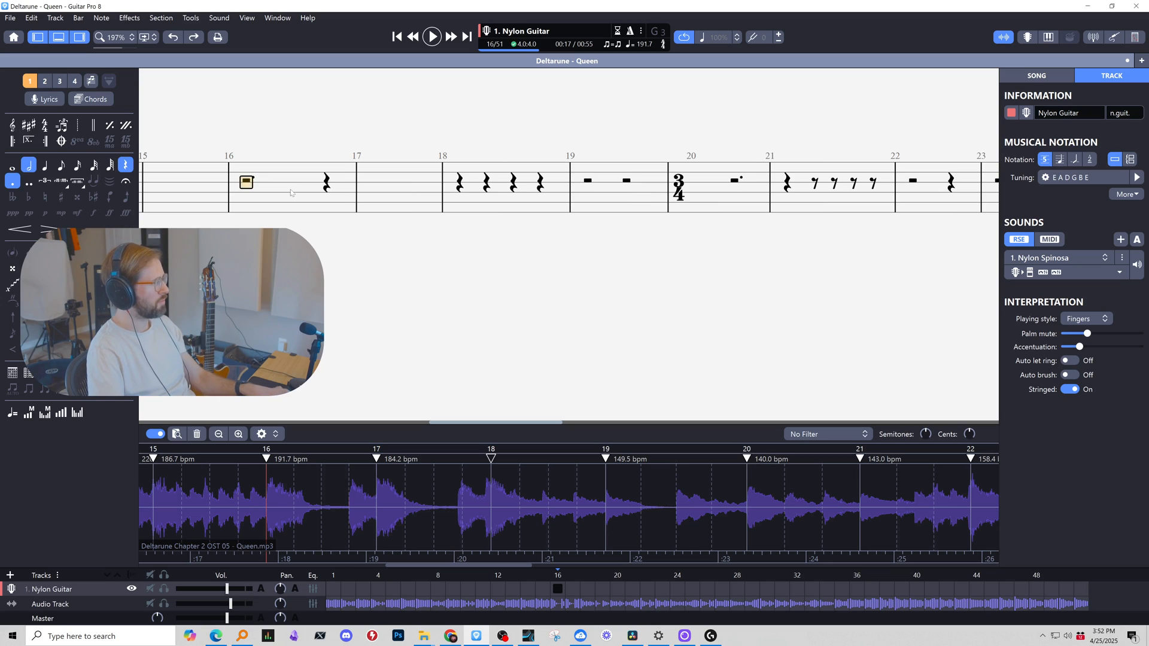
{"action": "double_click", "coordinate": [291, 190]}
{"action": "key", "text": "ctrl+2"}
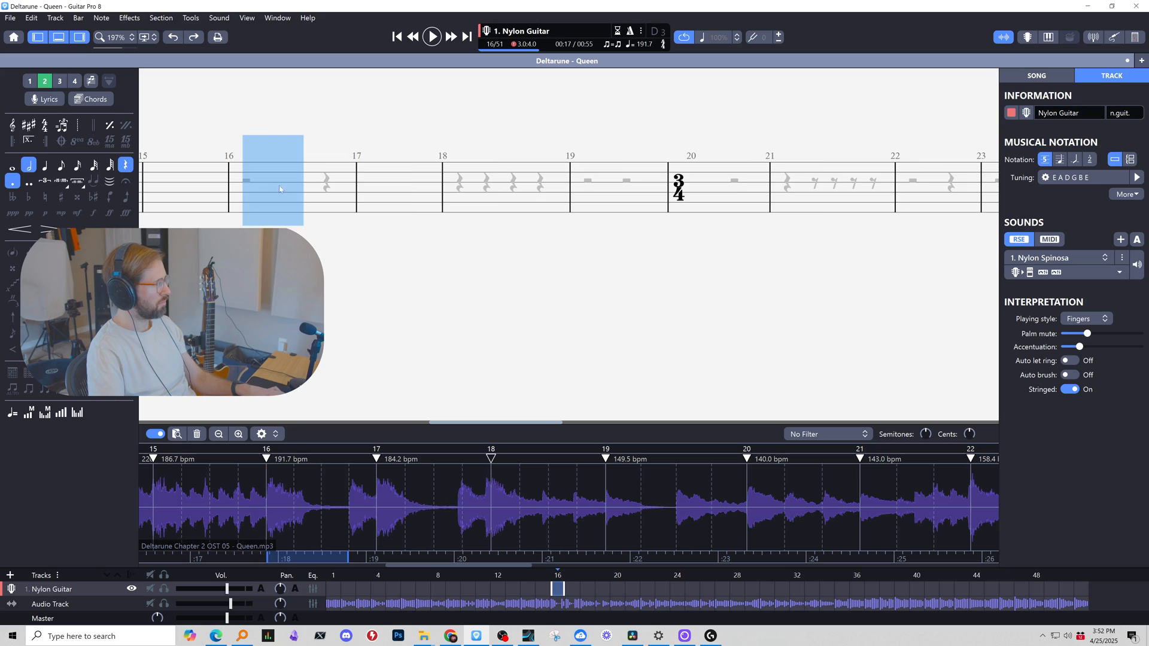
{"action": "double_click", "coordinate": [278, 188]}
{"action": "key", "text": "ctrl+v"}
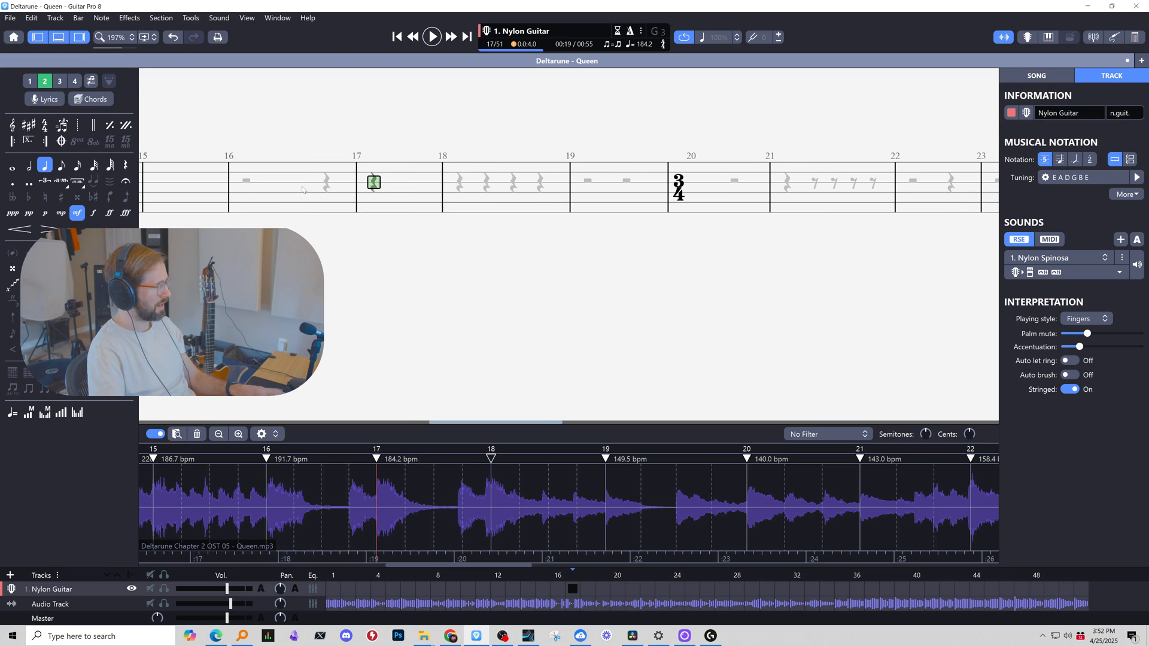
{"action": "left_click", "coordinate": [270, 186]}
{"action": "key", "text": "ctrl+1"}
{"action": "key", "text": "ctrl+2"}
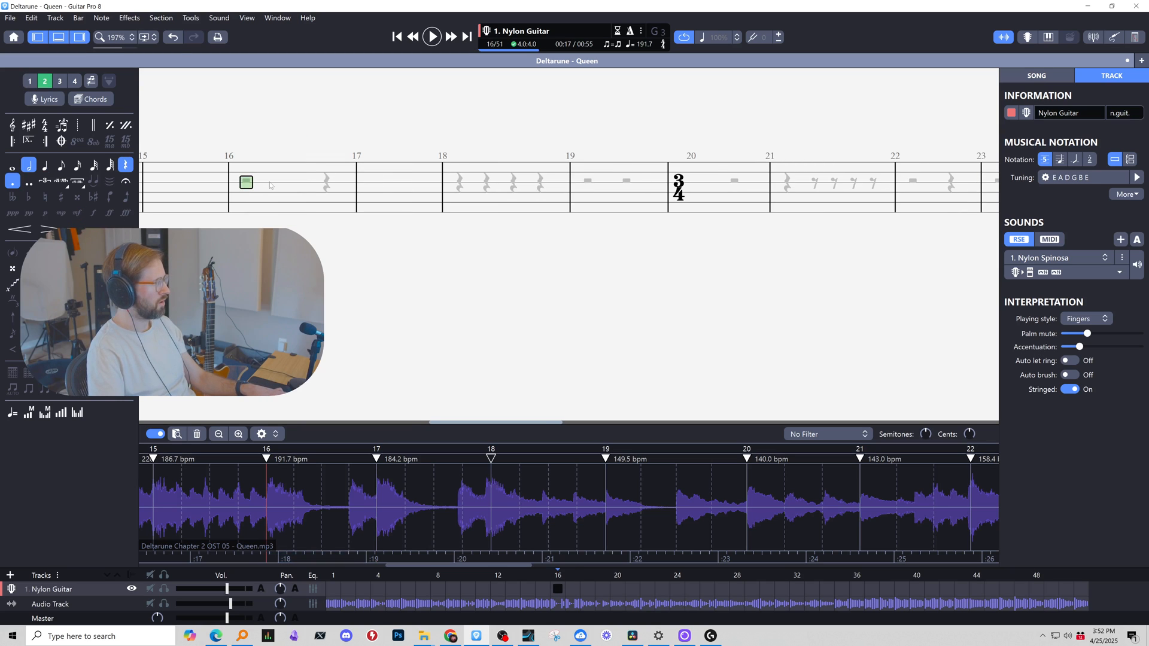
{"action": "key", "text": "ctrl+1"}
{"action": "double_click", "coordinate": [325, 185]}
{"action": "left_click", "coordinate": [325, 185]}
{"action": "left_click_drag", "start_coordinate": [247, 191], "coordinate": [241, 195]}
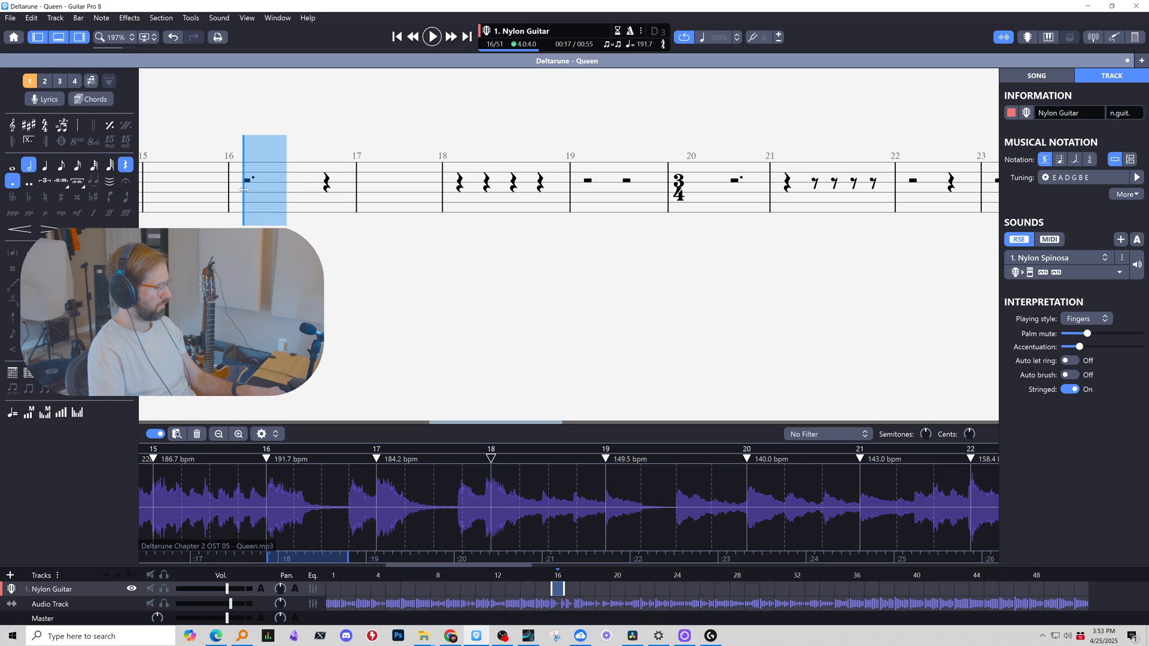
{"action": "key", "text": "ctrl+2"}
Check the voice 2 rests of bar 16, showing the track's standard notation briefly and hiding it again.
{"action": "left_click", "coordinate": [246, 185]}
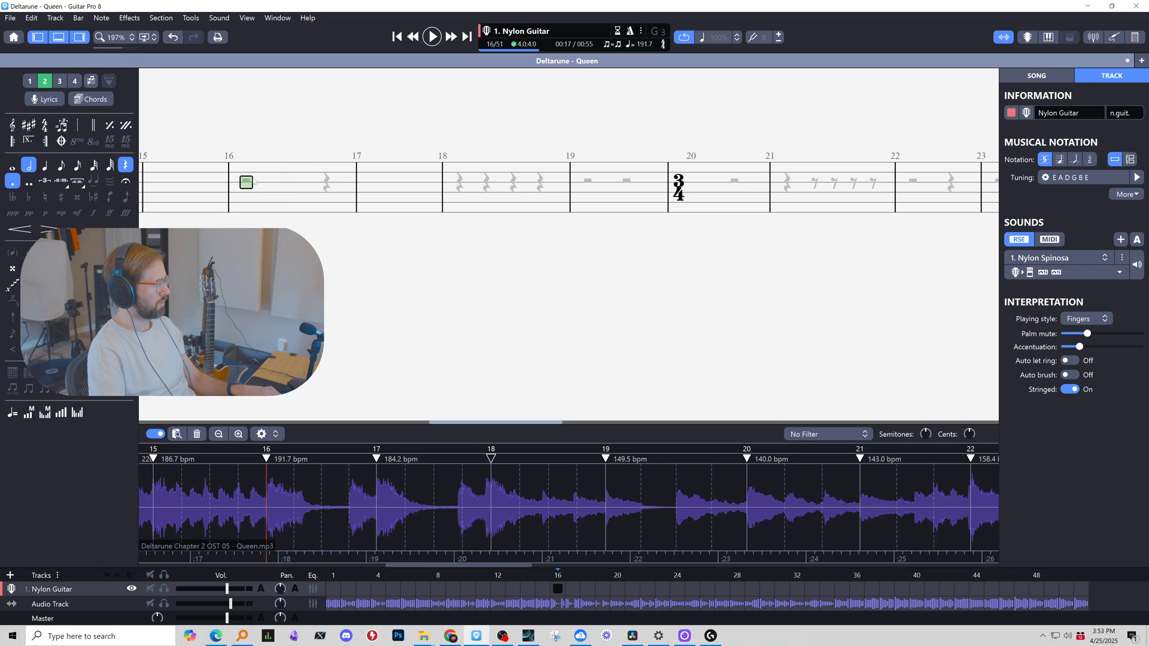
{"action": "left_click_drag", "start_coordinate": [253, 199], "coordinate": [261, 200]}
{"action": "key", "text": "Right"}
{"action": "left_click", "coordinate": [254, 186]}
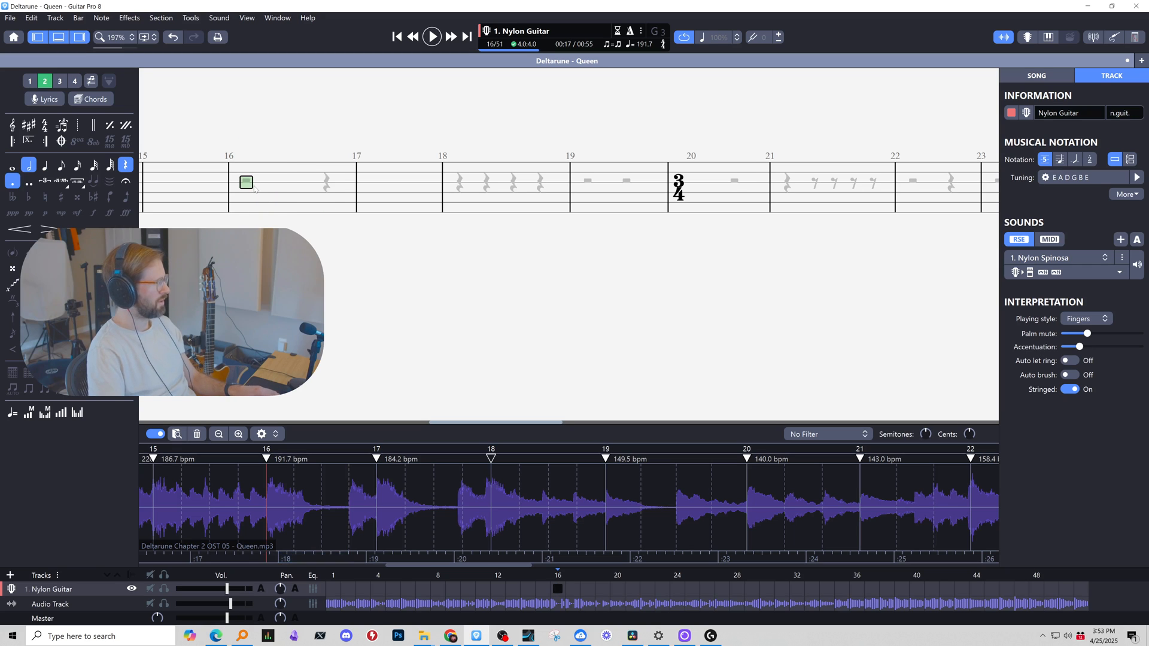
{"action": "key", "text": "Right"}
{"action": "key", "text": "Left"}
{"action": "key", "text": "Right"}
{"action": "key", "text": "Left"}
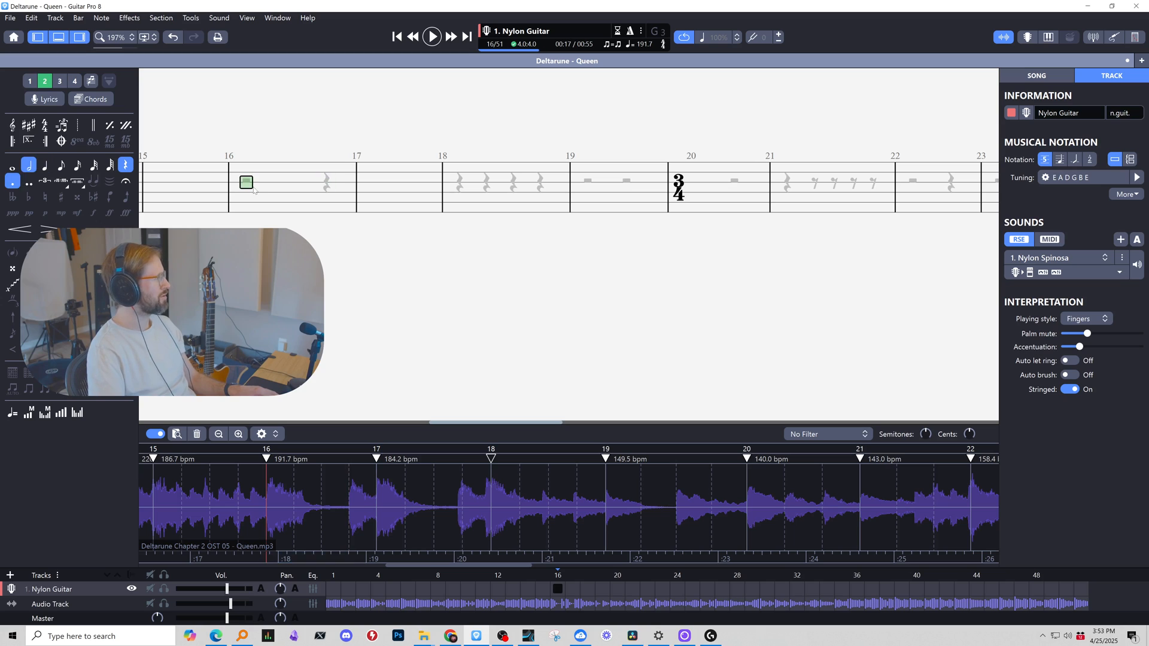
{"action": "key", "text": "Right"}
{"action": "key", "text": "Left"}
{"action": "left_click", "coordinate": [1059, 160]}
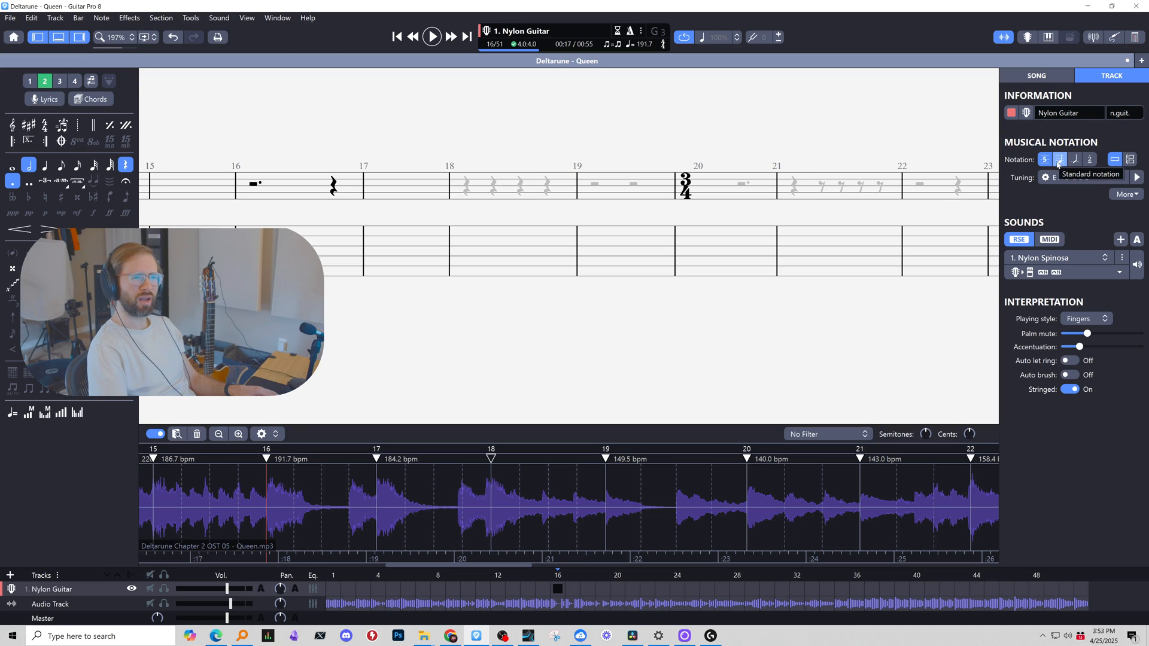
{"action": "left_click", "coordinate": [1060, 160]}
Step back and forth through the voice 2 beats from bar 16 onward to examine the rests.
{"action": "key", "text": "Right"}
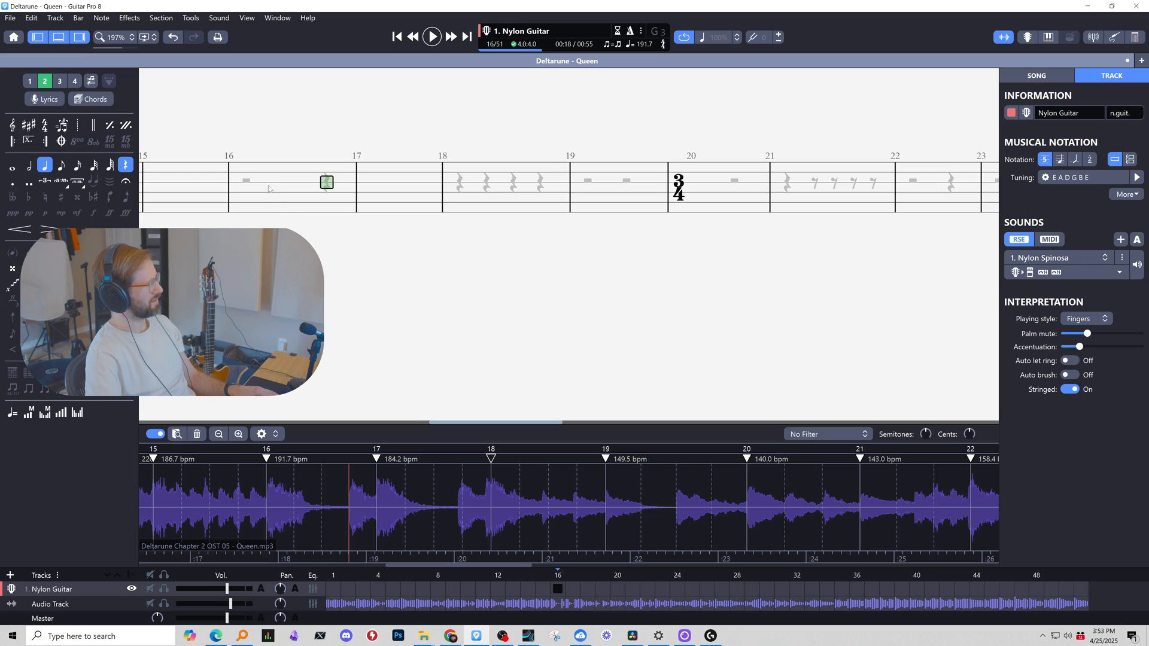
{"action": "key", "text": "Left"}
{"action": "key", "text": "Left"}
{"action": "key", "text": "Right"}
{"action": "key", "text": "Right"}
{"action": "key", "text": "Right"}
{"action": "key", "text": "Left"}
{"action": "key", "text": "Left"}
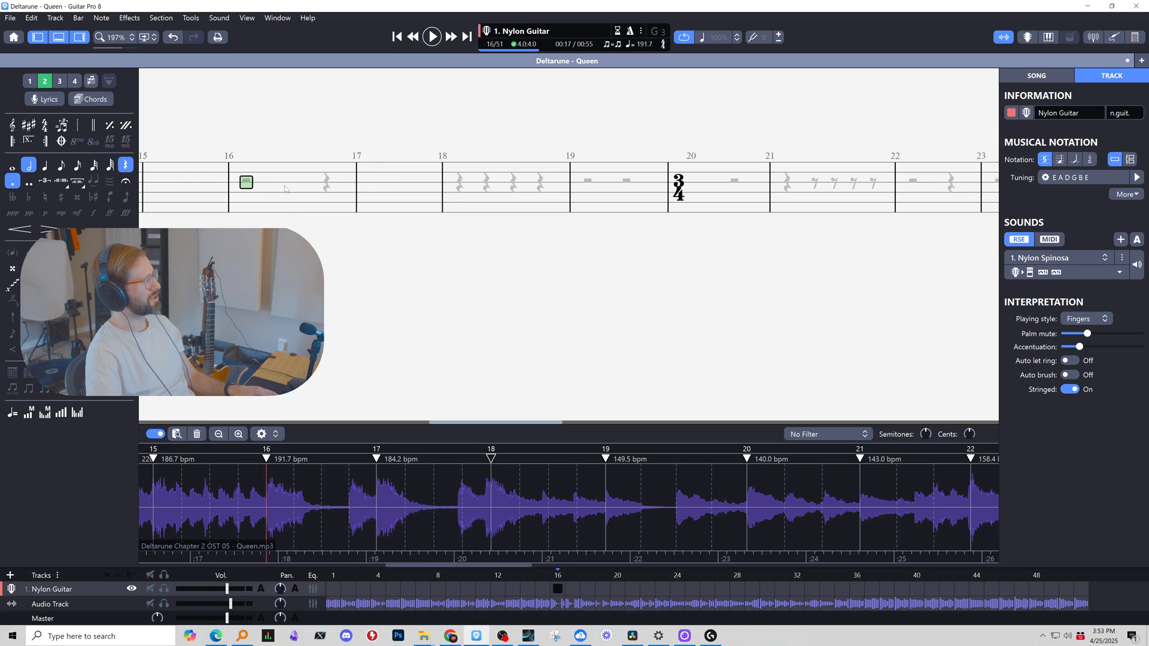
{"action": "key", "text": "Right"}
{"action": "key", "text": "Right"}
{"action": "key", "text": "Right"}
{"action": "key", "text": "Right"}
{"action": "key", "text": "Right"}
{"action": "key", "text": "Right"}
{"action": "key", "text": "Right"}
{"action": "key", "text": "Left"}
{"action": "key", "text": "Left"}
{"action": "key", "text": "Left"}
{"action": "key", "text": "Left"}
{"action": "key", "text": "Left"}
{"action": "key", "text": "Left"}
{"action": "key", "text": "Left"}
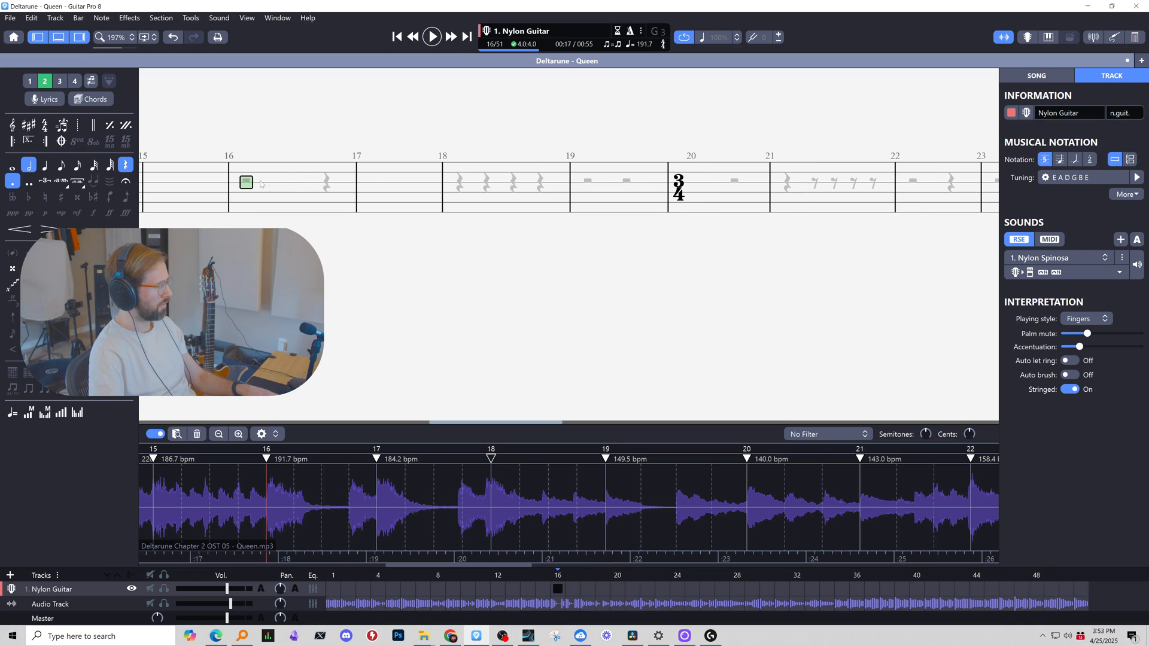
Try deleting the dotted half rest at the start of bar 16 in voice 2 and choosing a half-note duration.
{"action": "left_click_drag", "start_coordinate": [260, 181], "coordinate": [317, 188]}
{"action": "key", "text": "Delete"}
{"action": "key", "text": "Up"}
{"action": "key", "text": "Up"}
{"action": "key", "text": "Down"}
{"action": "key", "text": "Down"}
{"action": "key", "text": "minus"}
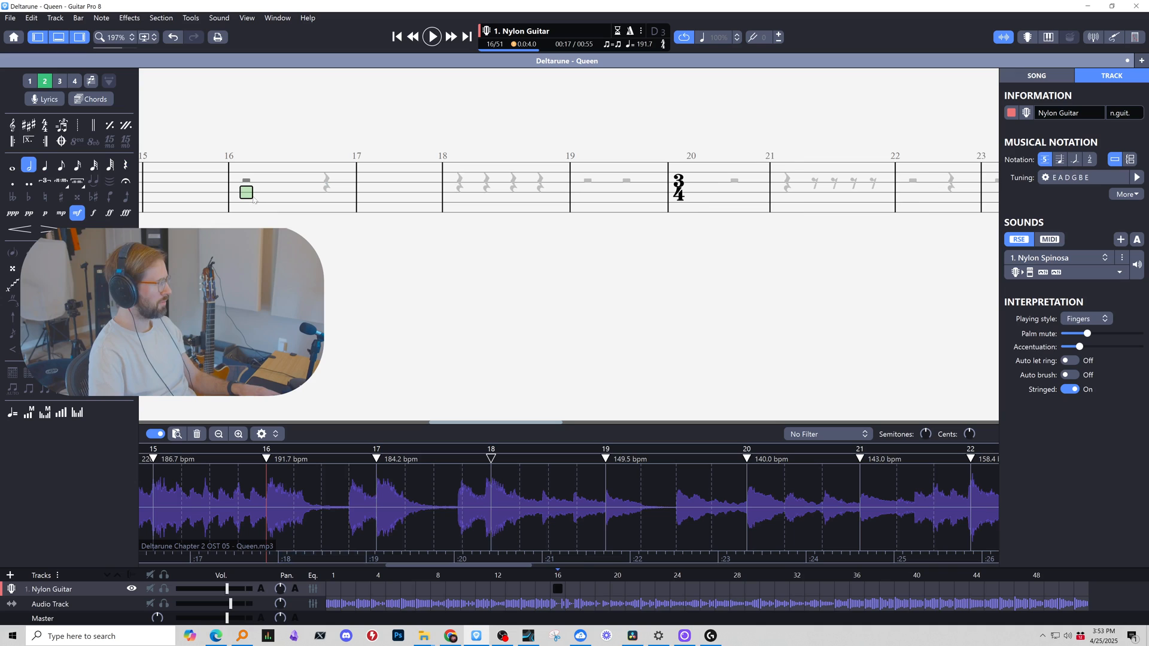
Try entering a half rest at the start of bar 16 in voice 2, followed by a quarter rest.
{"action": "key", "text": "r"}
{"action": "key", "text": "minus"}
{"action": "key", "text": "plus"}
{"action": "key", "text": "plus"}
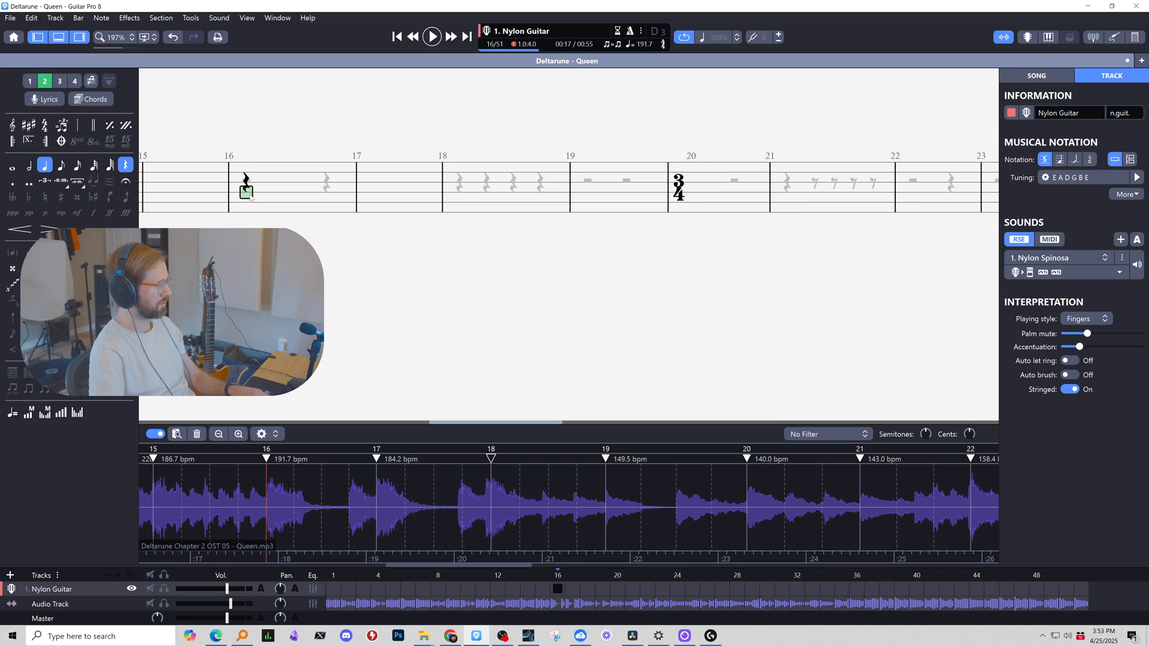
{"action": "key", "text": "minus"}
{"action": "key", "text": "period"}
{"action": "key", "text": "period"}
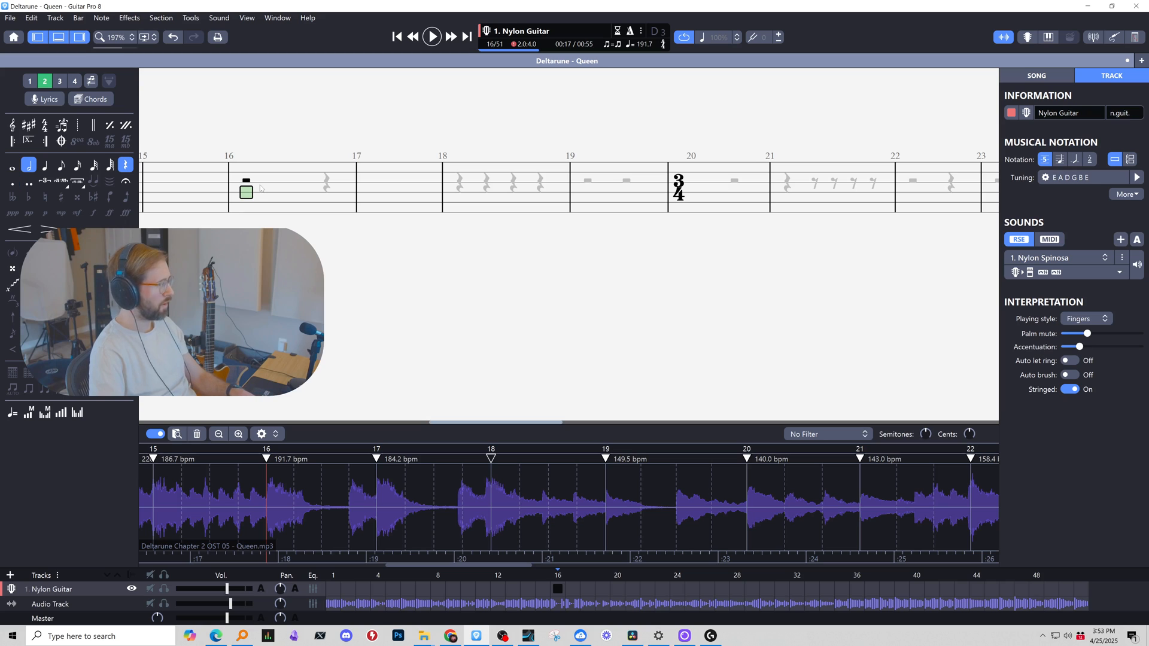
{"action": "key", "text": "Right"}
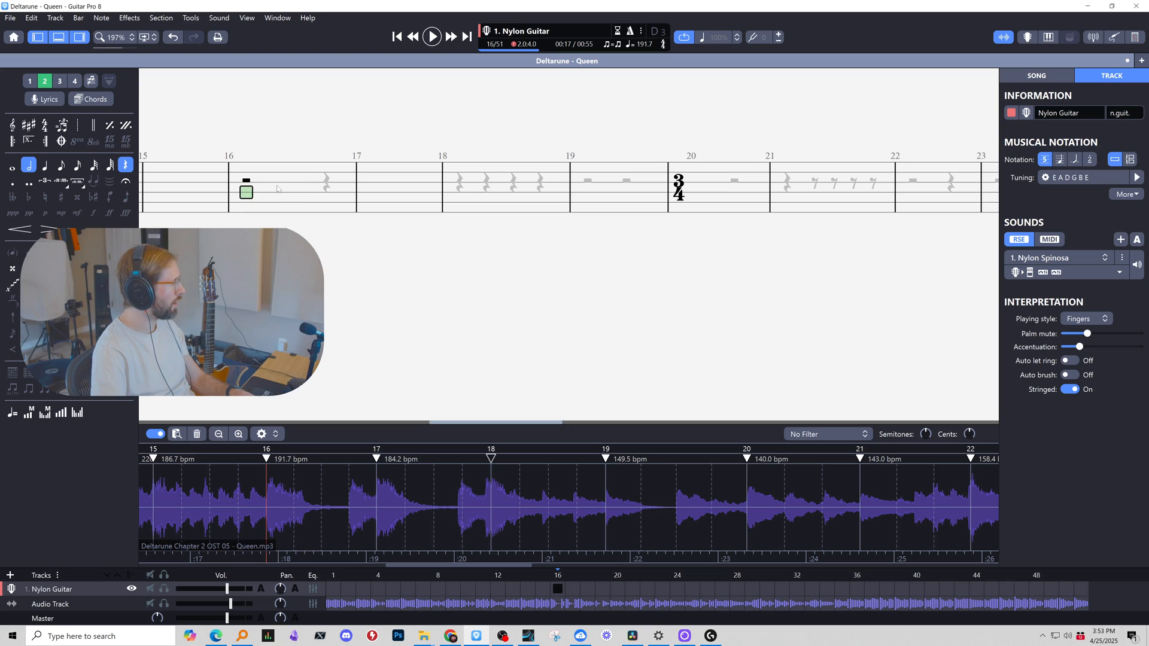
{"action": "key", "text": "plus"}
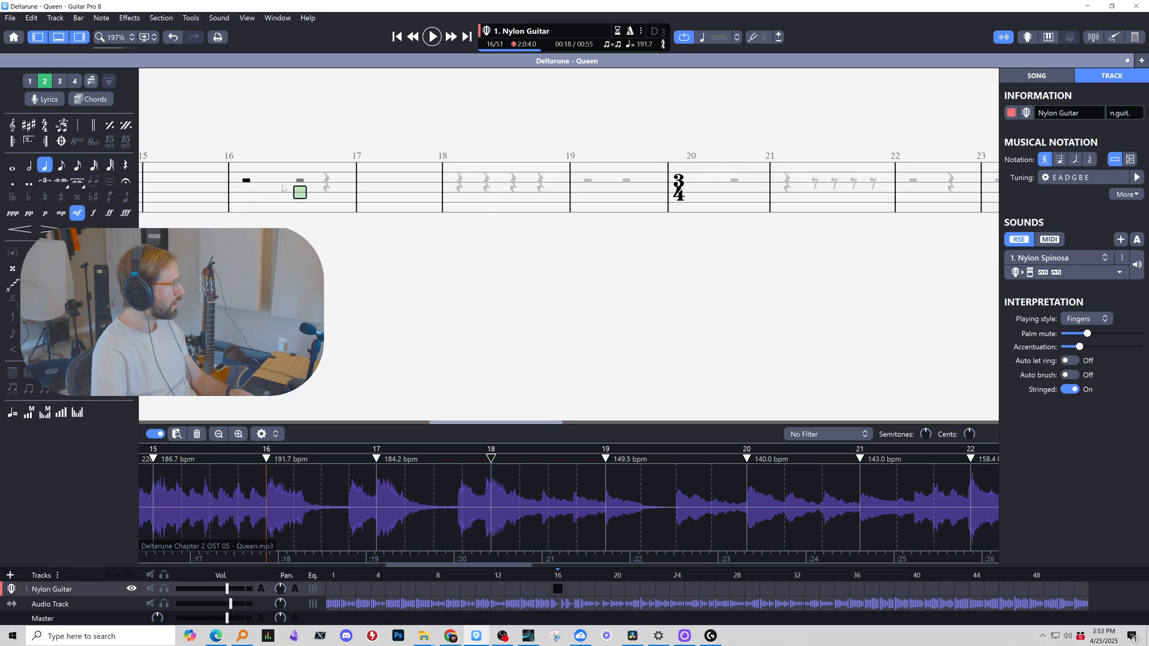
{"action": "key", "text": "r"}
{"action": "key", "text": "Left"}
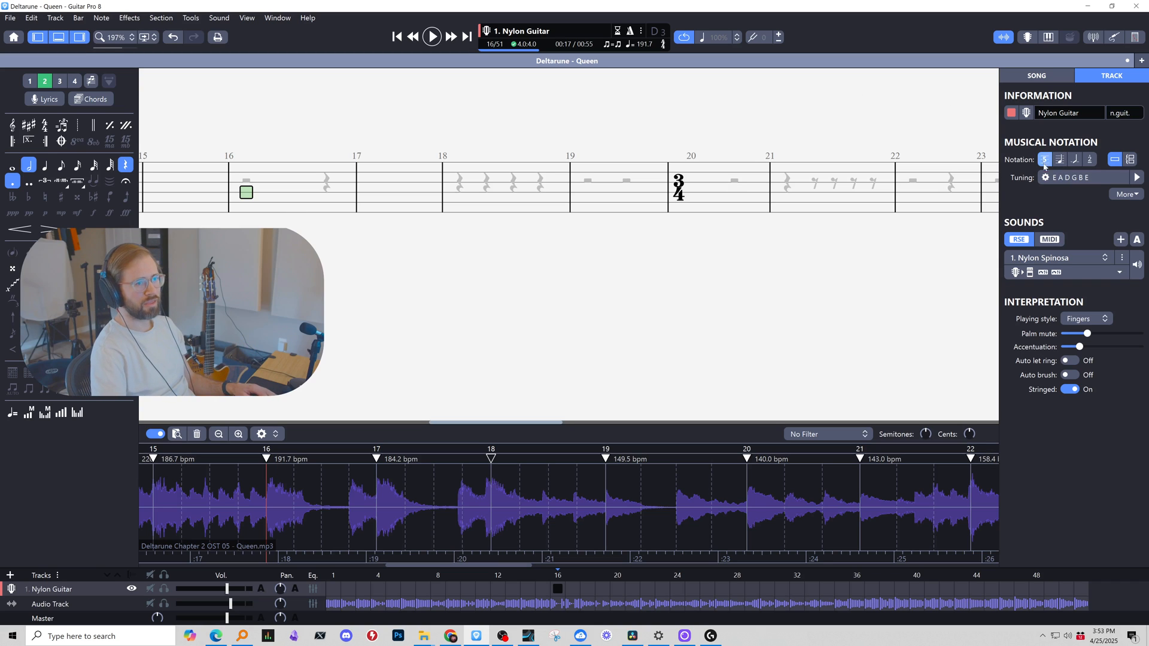
Try a fret 5 note on the second string at the start of bar 16 using the fretboard, then undo it and close the fretboard.
{"action": "left_click", "coordinate": [1029, 40]}
{"action": "left_click", "coordinate": [474, 310]}
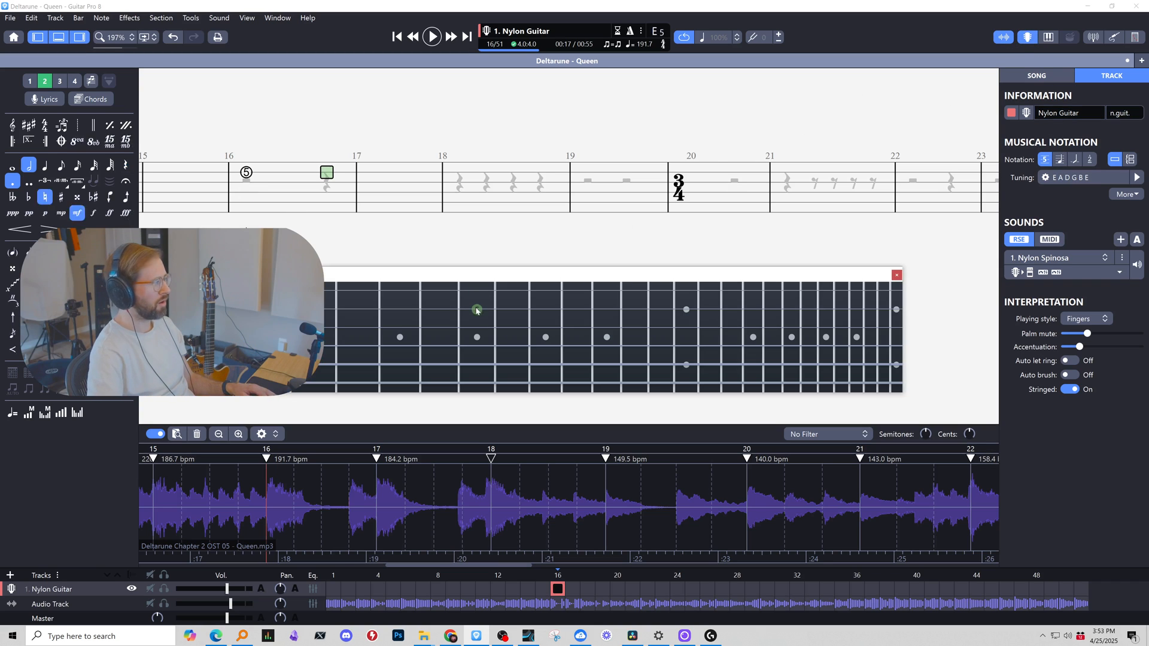
{"action": "left_click", "coordinate": [481, 309]}
{"action": "key", "text": "ctrl+z"}
{"action": "key", "text": "ctrl+z"}
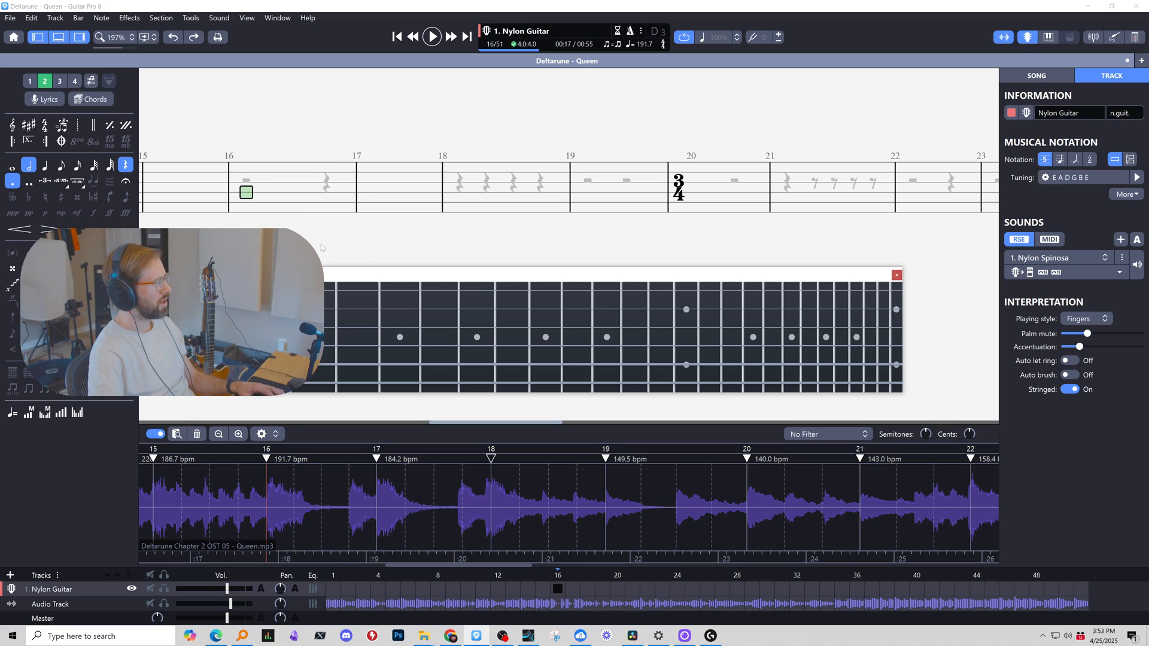
{"action": "left_click", "coordinate": [897, 275]}
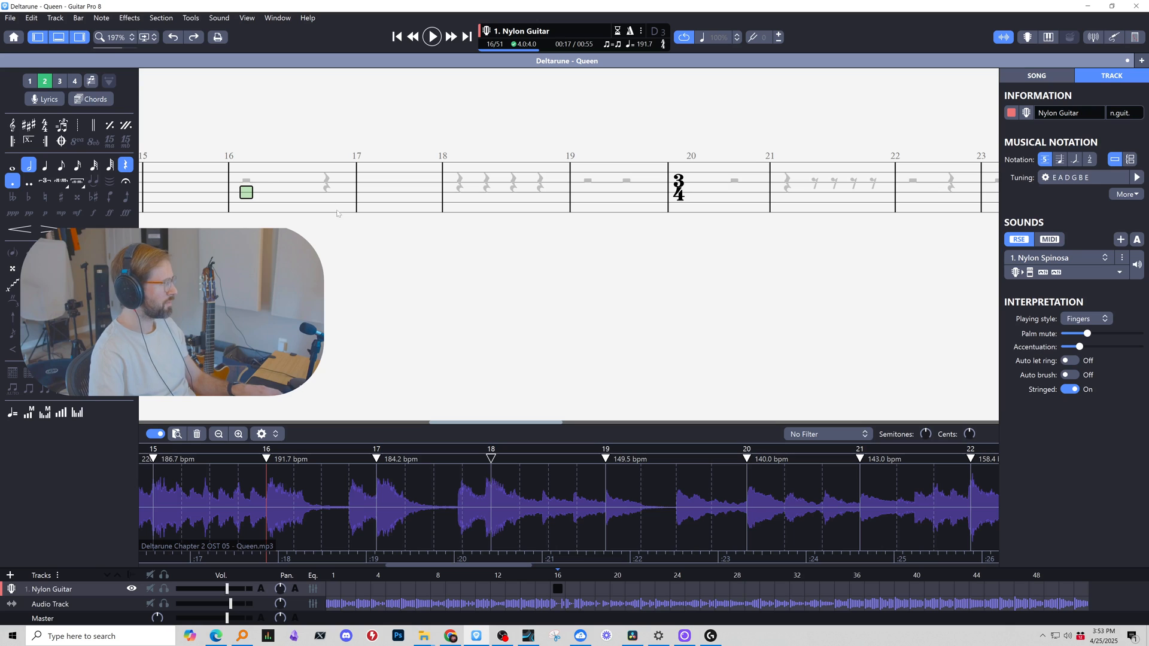
Play back the audio from bar 16 into bar 18 to listen to the passage's rhythm.
{"action": "left_click", "coordinate": [262, 185]}
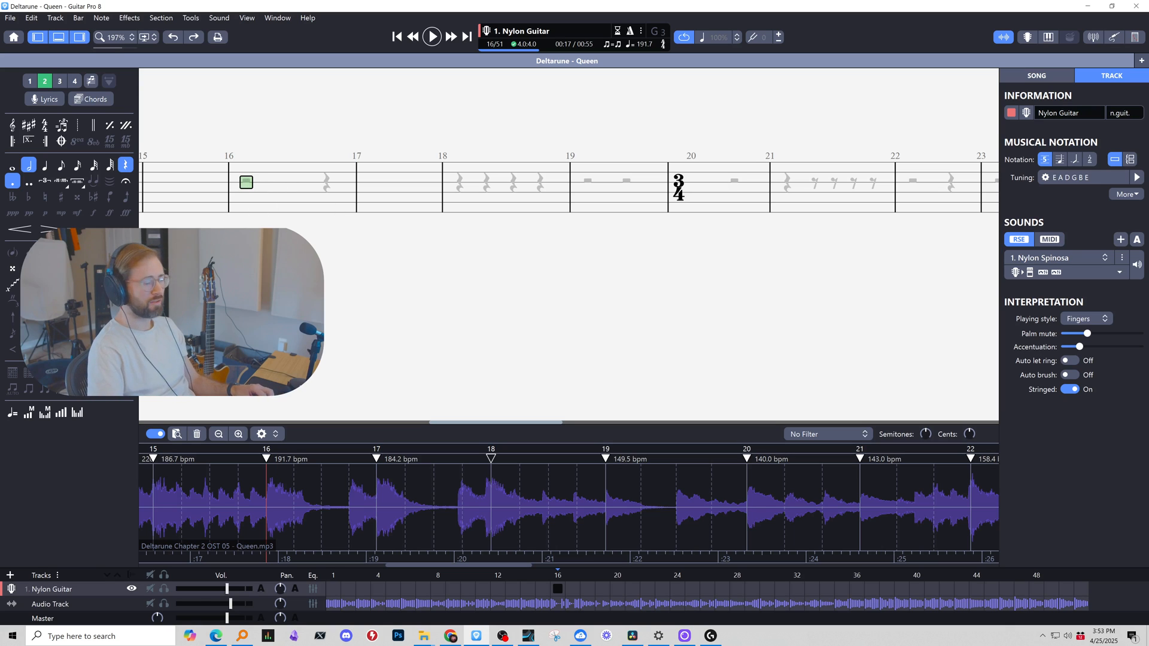
{"action": "key", "text": "space"}
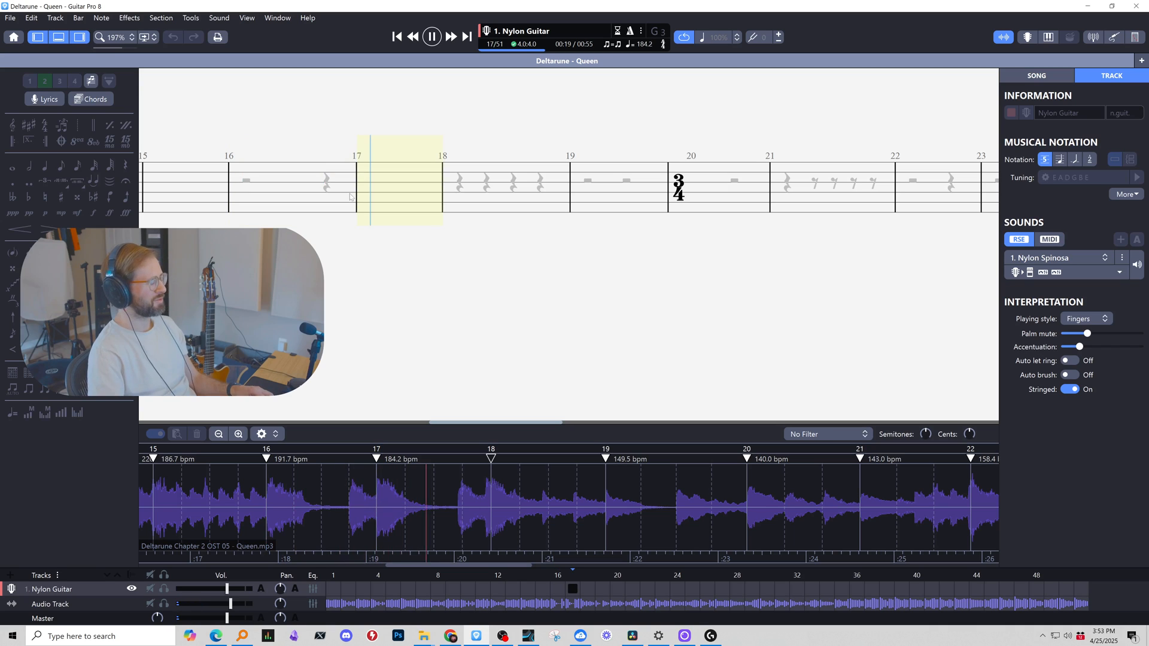
{"action": "key", "text": "space"}
{"action": "key", "text": "ctrl+Left"}
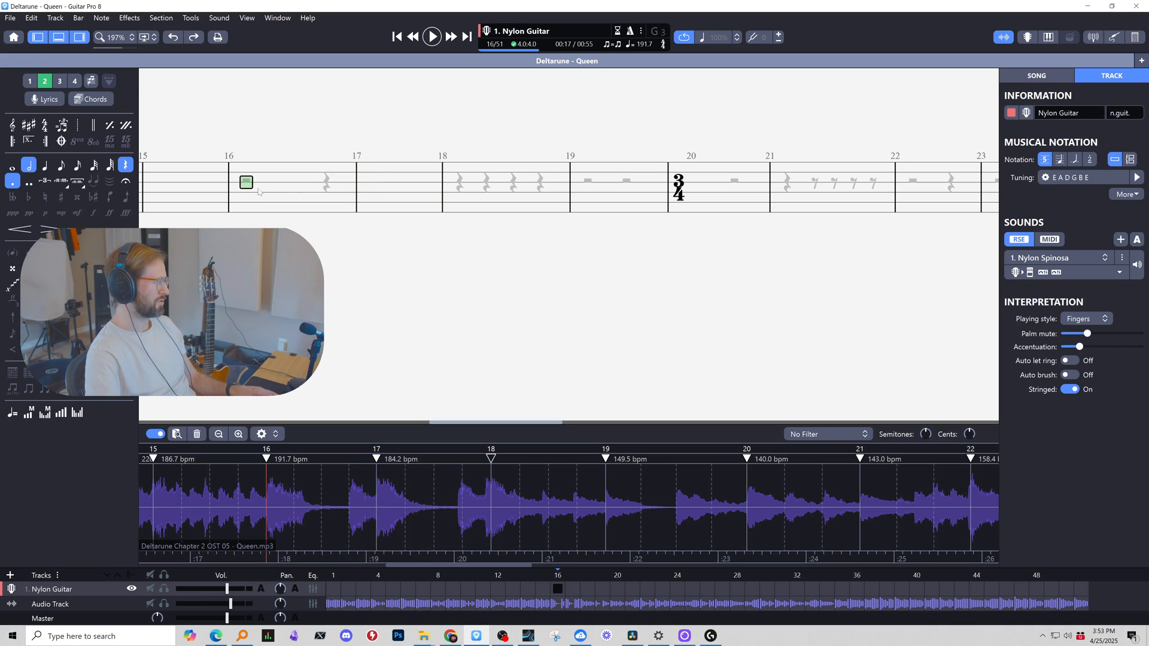
{"action": "key", "text": "space"}
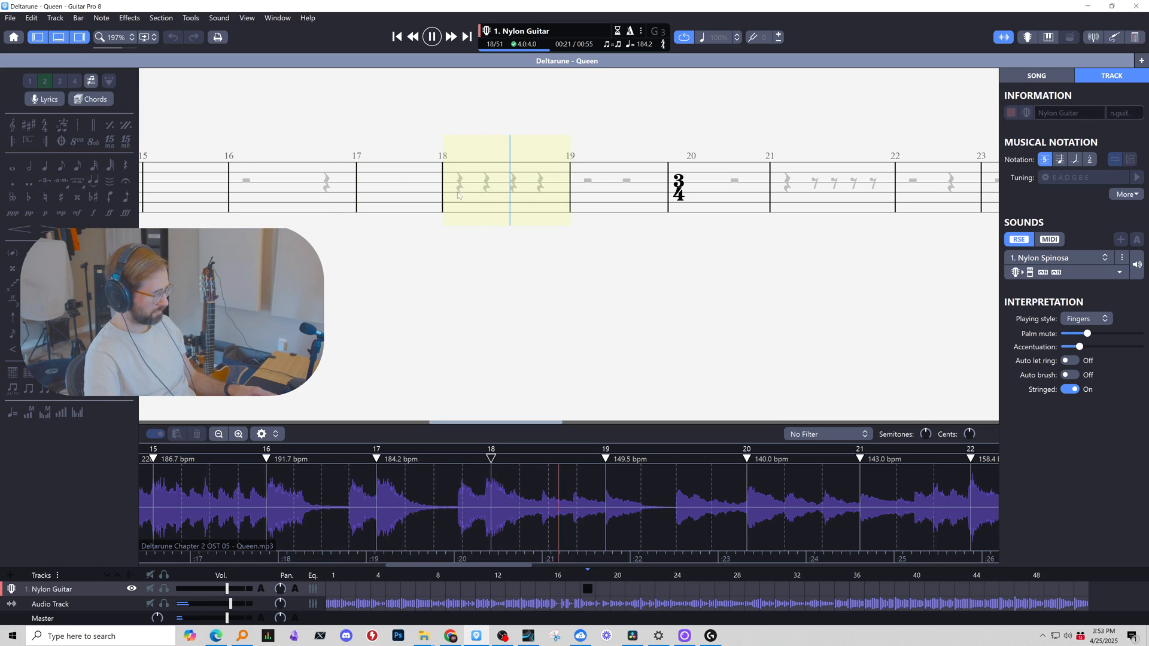
{"action": "key", "text": "space"}
{"action": "key", "text": "space"}
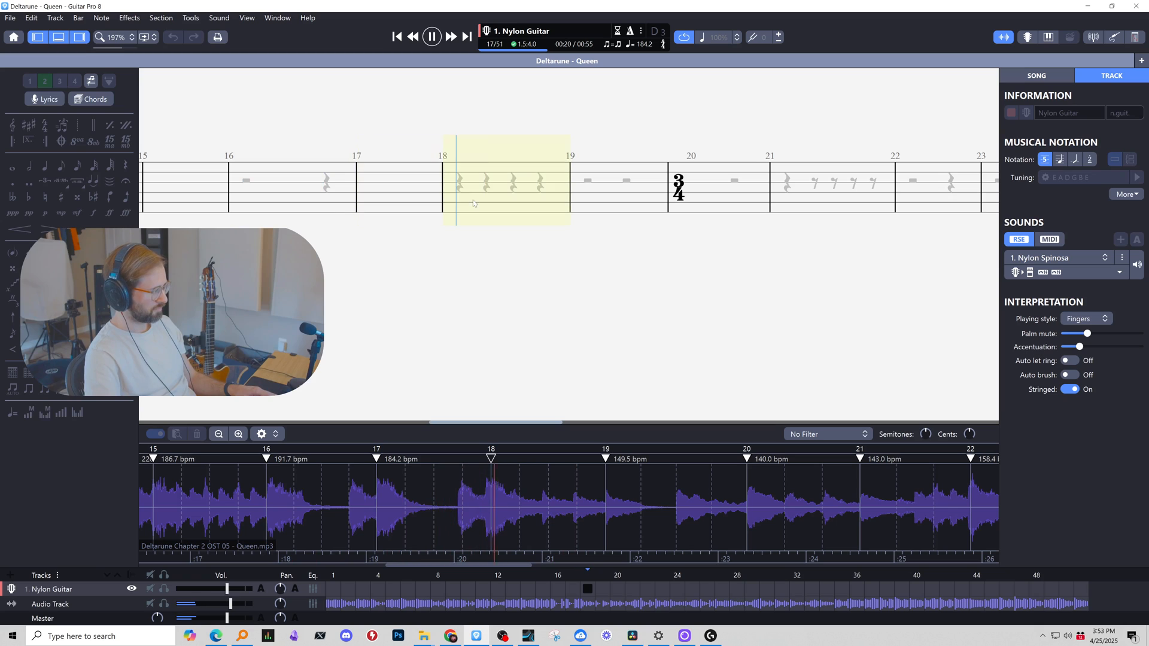
{"action": "key", "text": "space"}
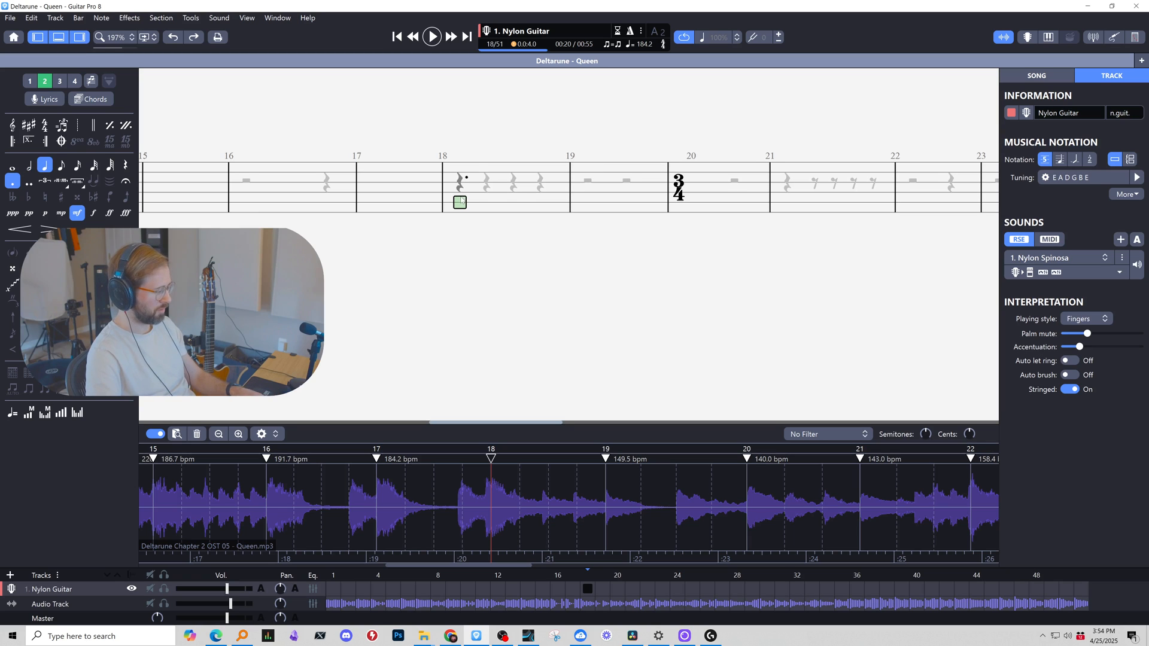
Set the first beat of bar 18 in voice 2 to an undotted quarter rest.
{"action": "key", "text": "period"}
{"action": "key", "text": "minus"}
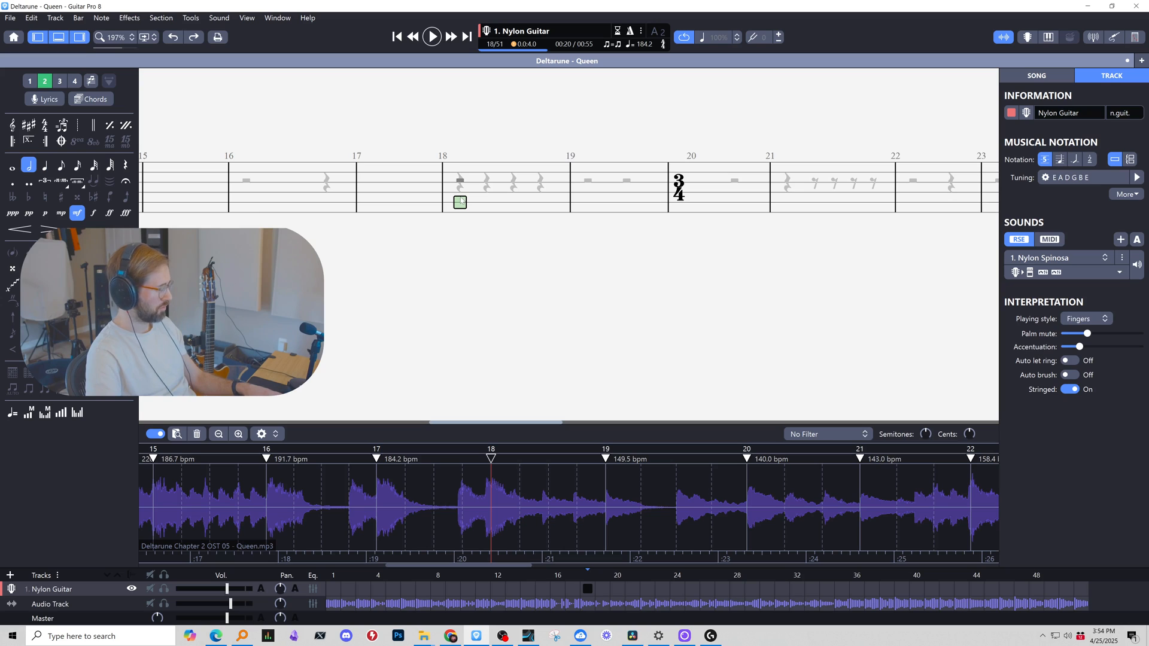
{"action": "key", "text": "plus"}
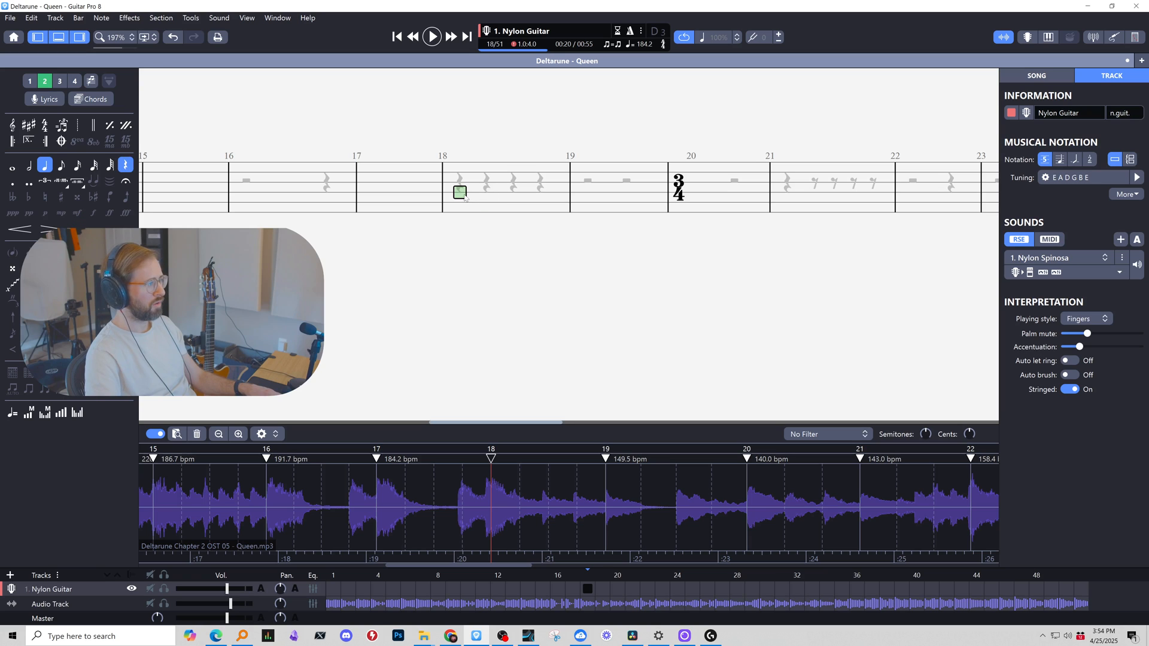
{"action": "key", "text": "Right"}
{"action": "key", "text": "Right"}
{"action": "key", "text": "Right"}
{"action": "key", "text": "Right"}
{"action": "key", "text": "Right"}
{"action": "key", "text": "Right"}
{"action": "key", "text": "ctrl+Left"}
{"action": "key", "text": "ctrl+Left"}
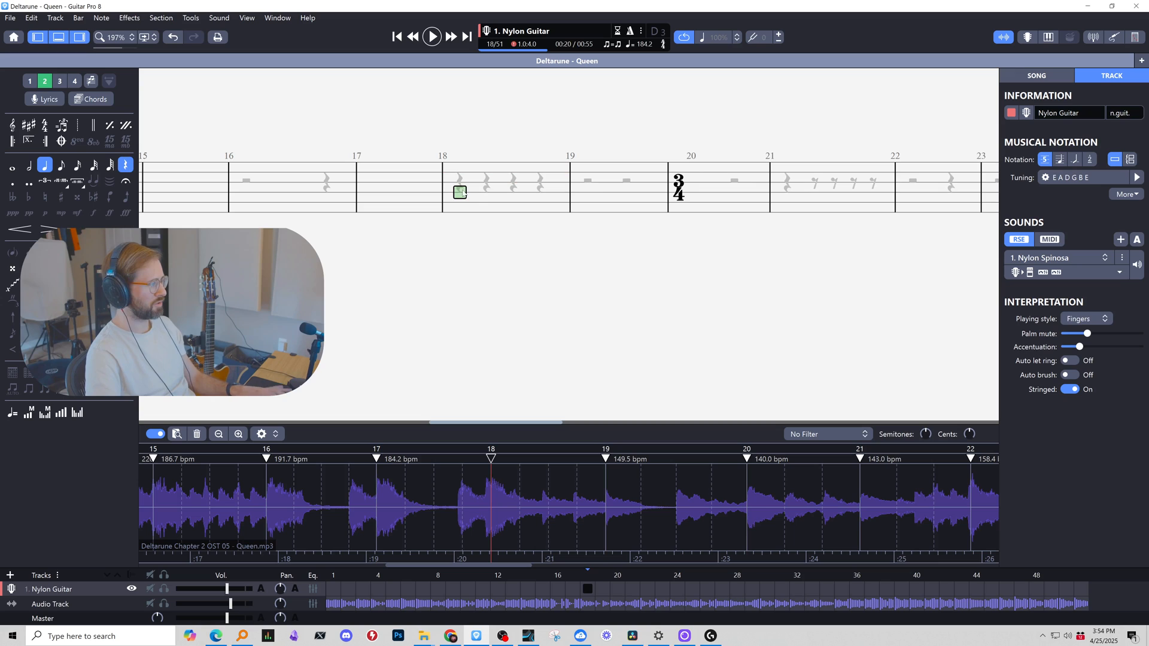
Fill the remaining three beats of bar 18 in voice 2 with quarter rests.
{"action": "key", "text": "Right"}
{"action": "key", "text": "Right"}
{"action": "key", "text": "Right"}
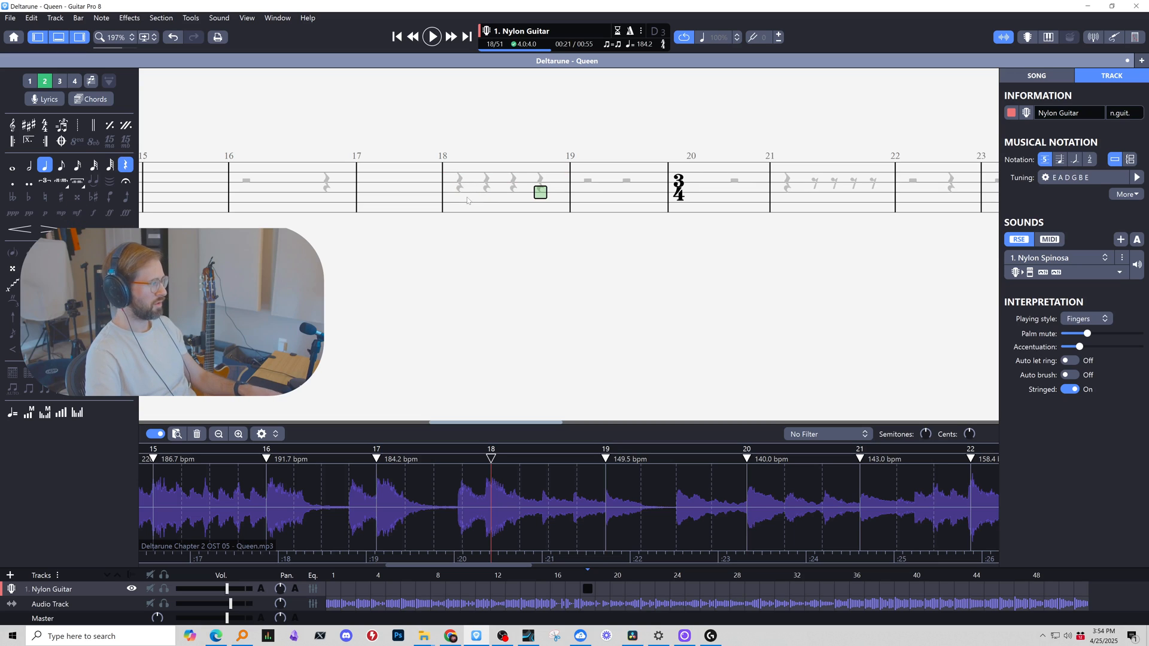
Show the standard notation staff above the tablature and slightly enlarge the audio waveform area.
{"action": "left_click", "coordinate": [459, 183]}
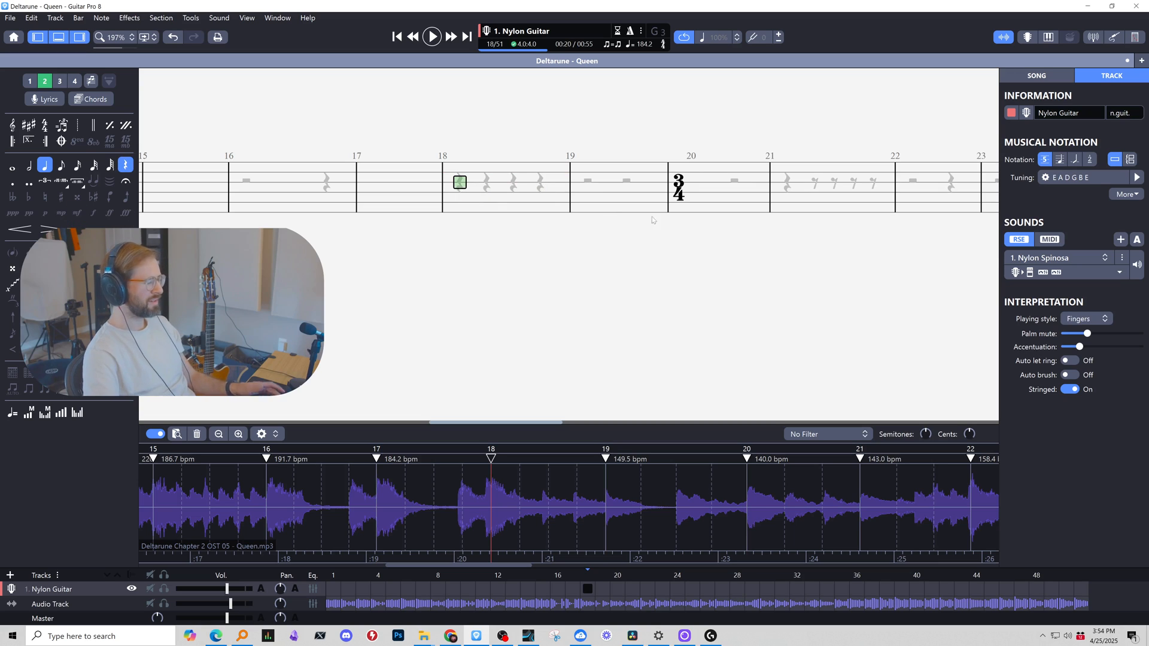
{"action": "left_click", "coordinate": [1062, 160]}
{"action": "left_click", "coordinate": [467, 186]}
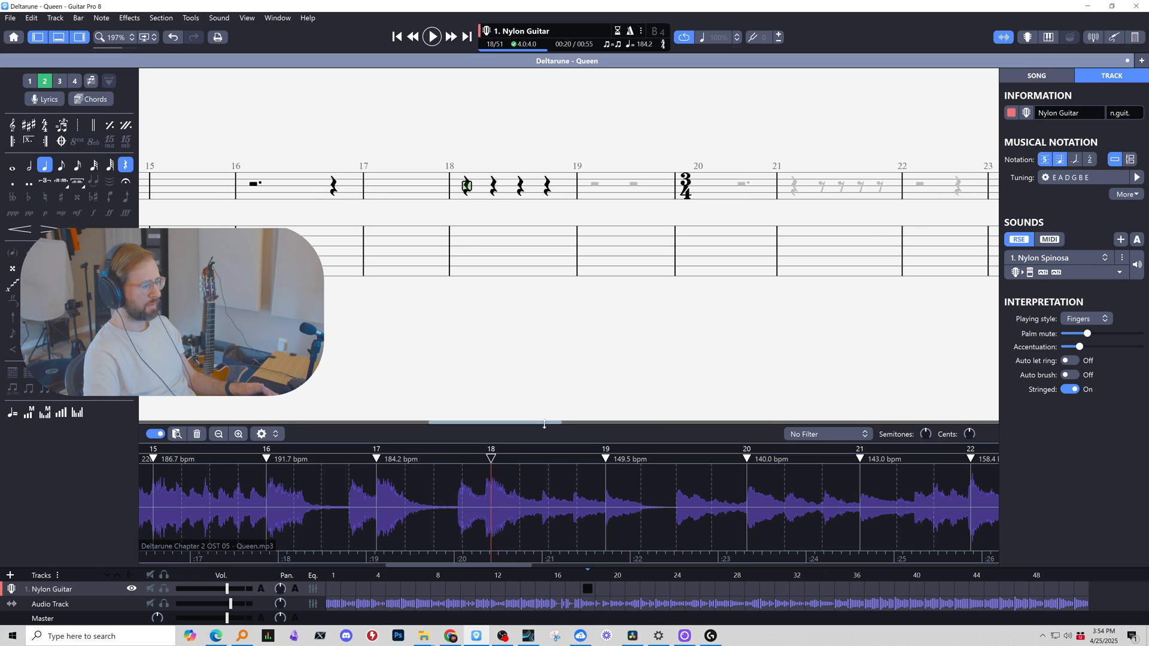
{"action": "mouse_move", "coordinate": [544, 424]}
{"action": "left_mouse_down"}
{"action": "mouse_move", "coordinate": [542, 445]}
{"action": "mouse_move", "coordinate": [523, 415]}
{"action": "left_mouse_up"}
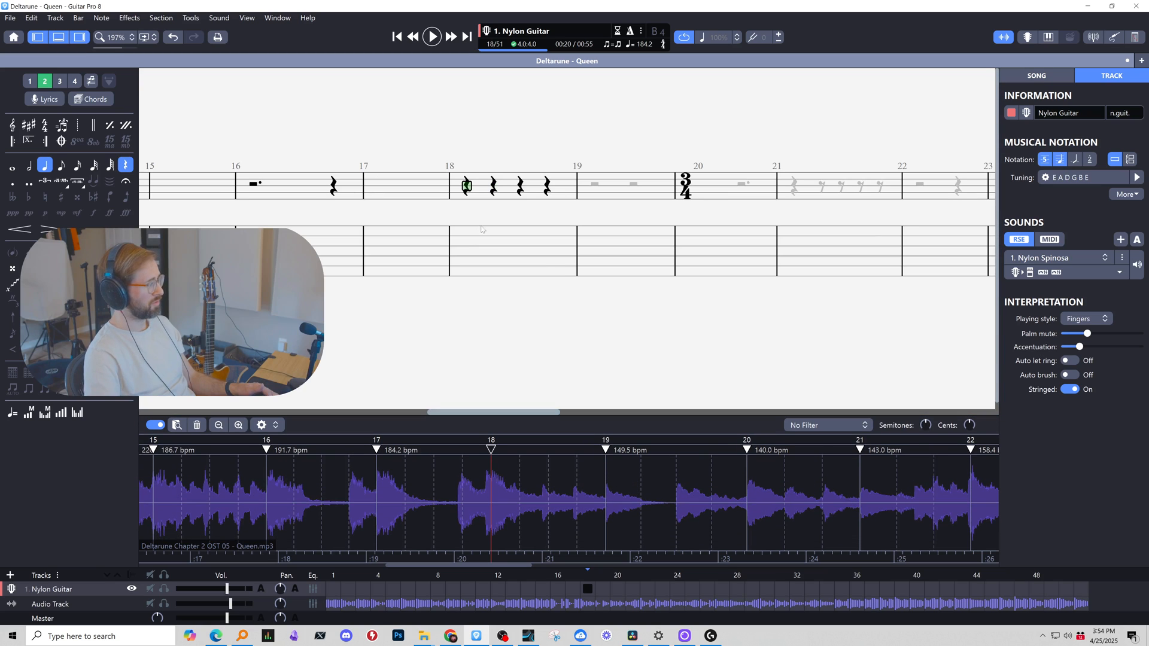
Play back bar 18 and compare its voice 2 rests with the standard notation hidden and shown.
{"action": "left_click", "coordinate": [475, 191]}
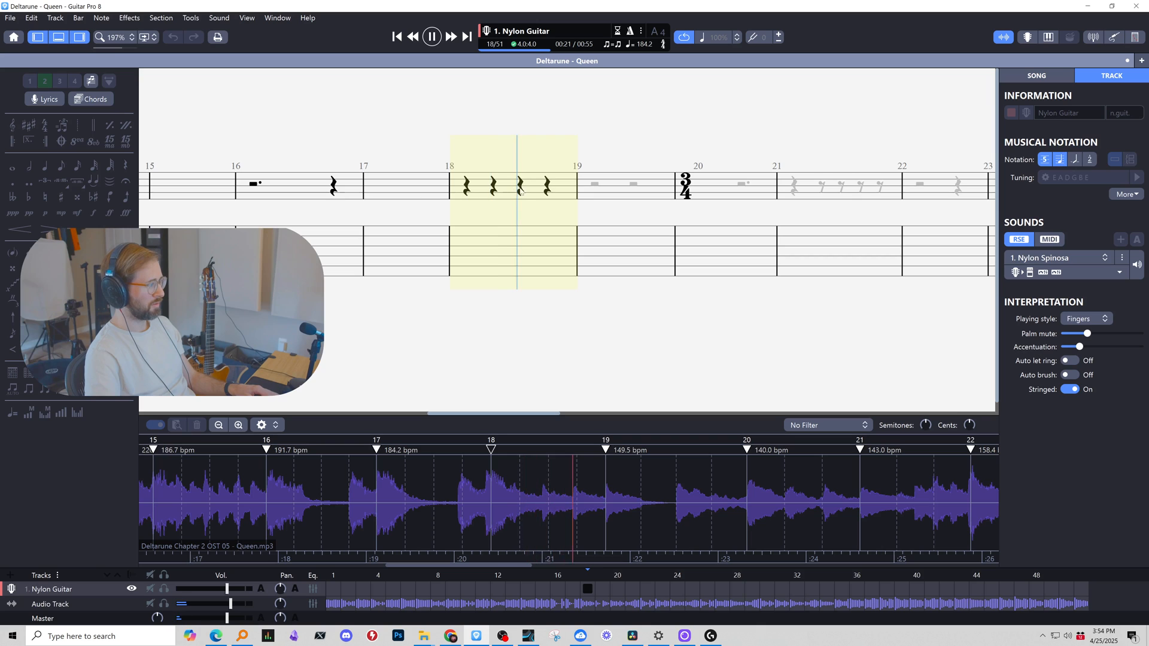
{"action": "key", "text": "space"}
{"action": "left_click", "coordinate": [1058, 158]}
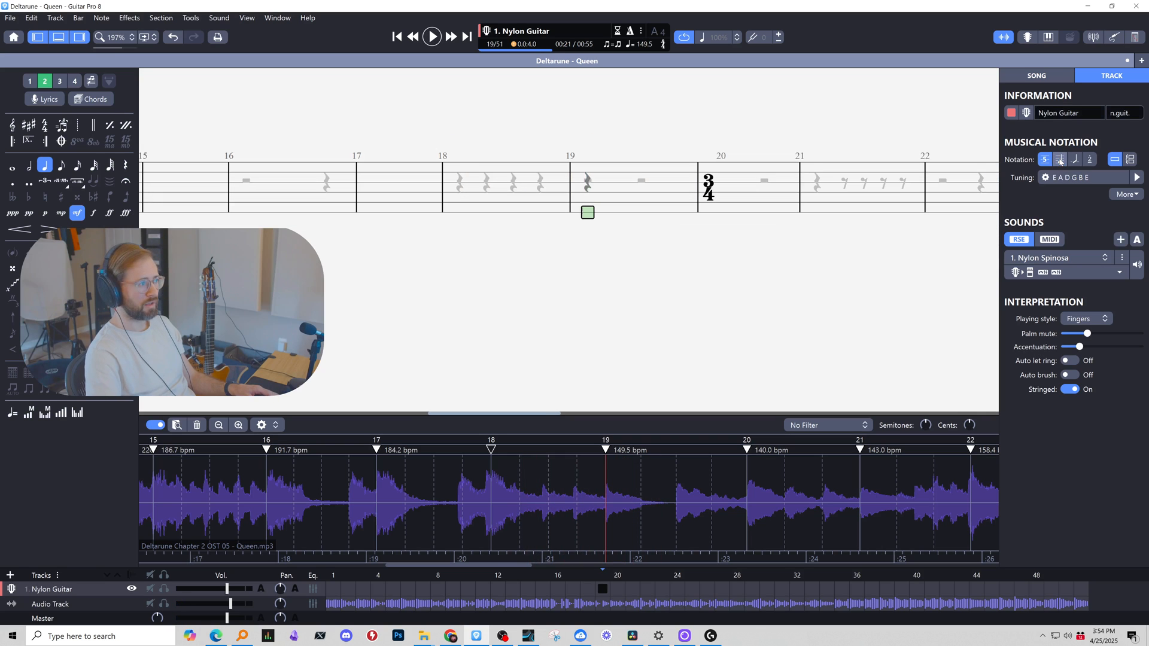
{"action": "left_click", "coordinate": [1058, 159]}
{"action": "left_click", "coordinate": [466, 183]}
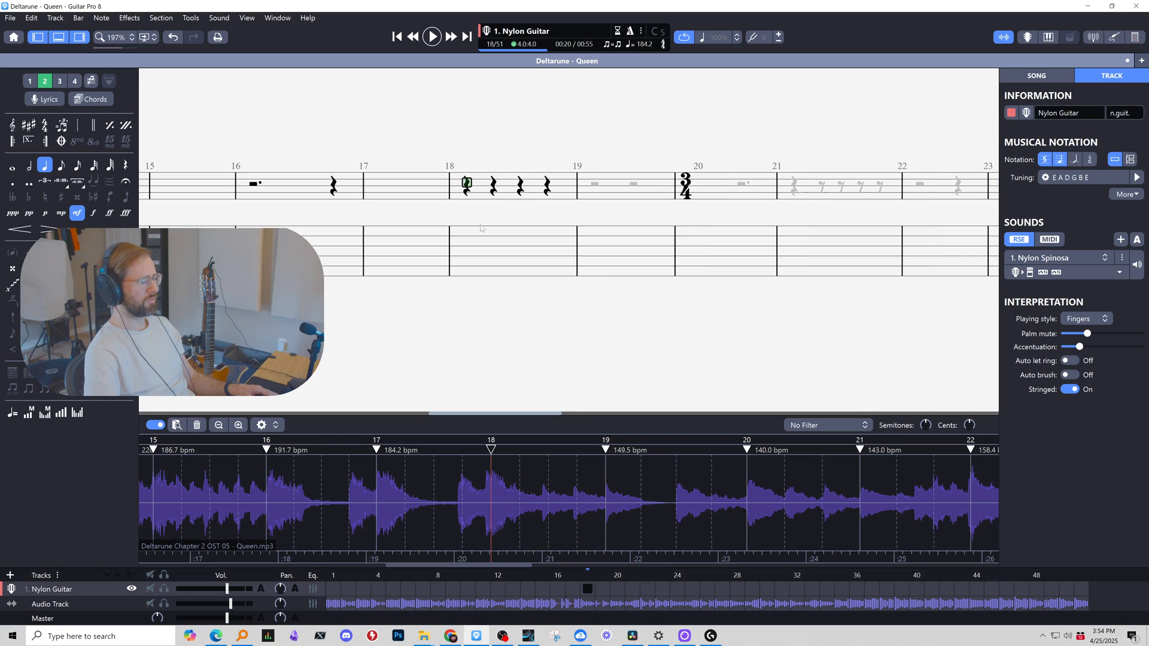
Switch to OBS and move the Nested Webcam source slightly lower in the scene, returning to the Guitar Pro score.
{"action": "left_click", "coordinate": [501, 636]}
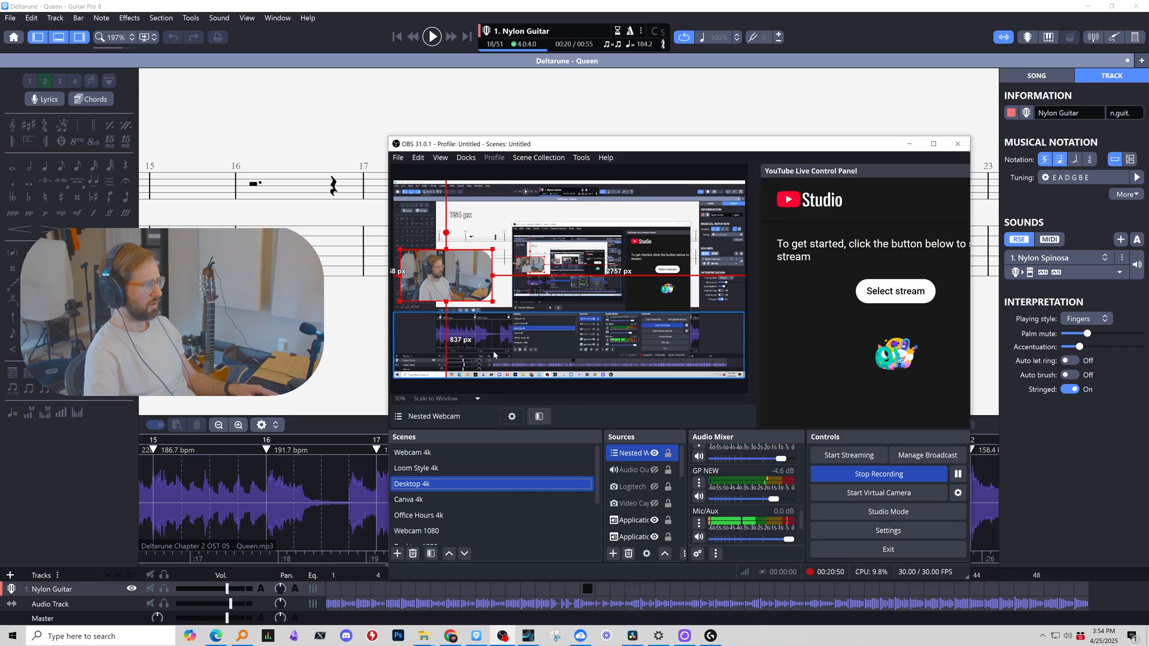
{"action": "left_click_drag", "start_coordinate": [473, 279], "coordinate": [475, 296]}
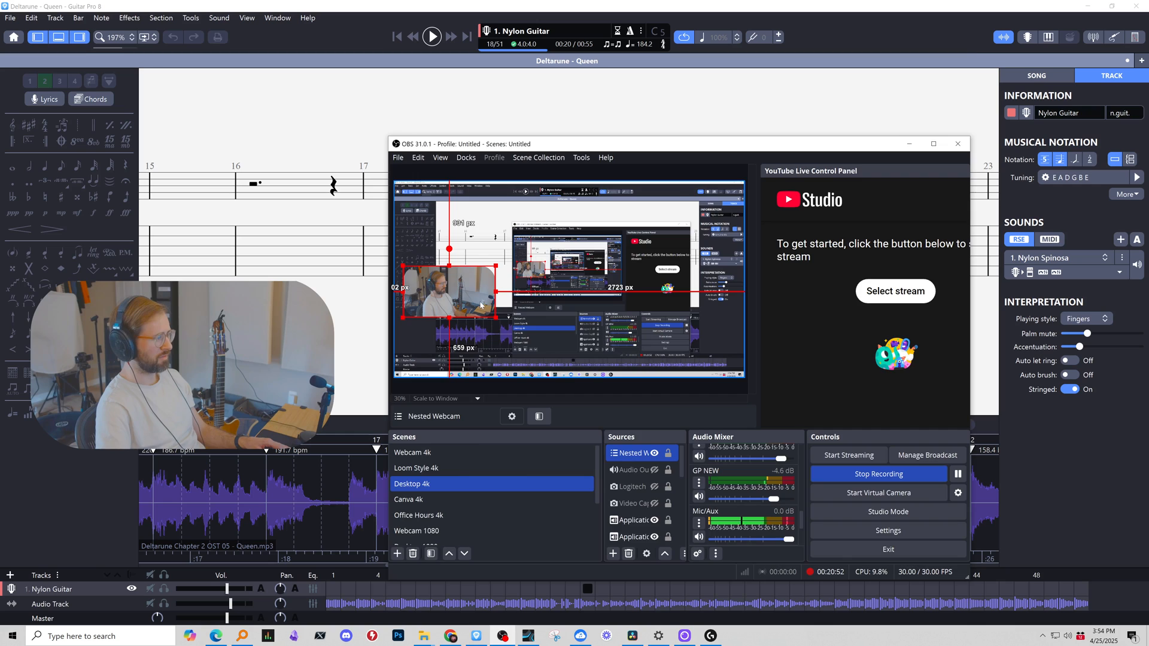
{"action": "left_click", "coordinate": [343, 267]}
Play back bar 18 and delete its four quarter rests in voice 2.
{"action": "key", "text": "space"}
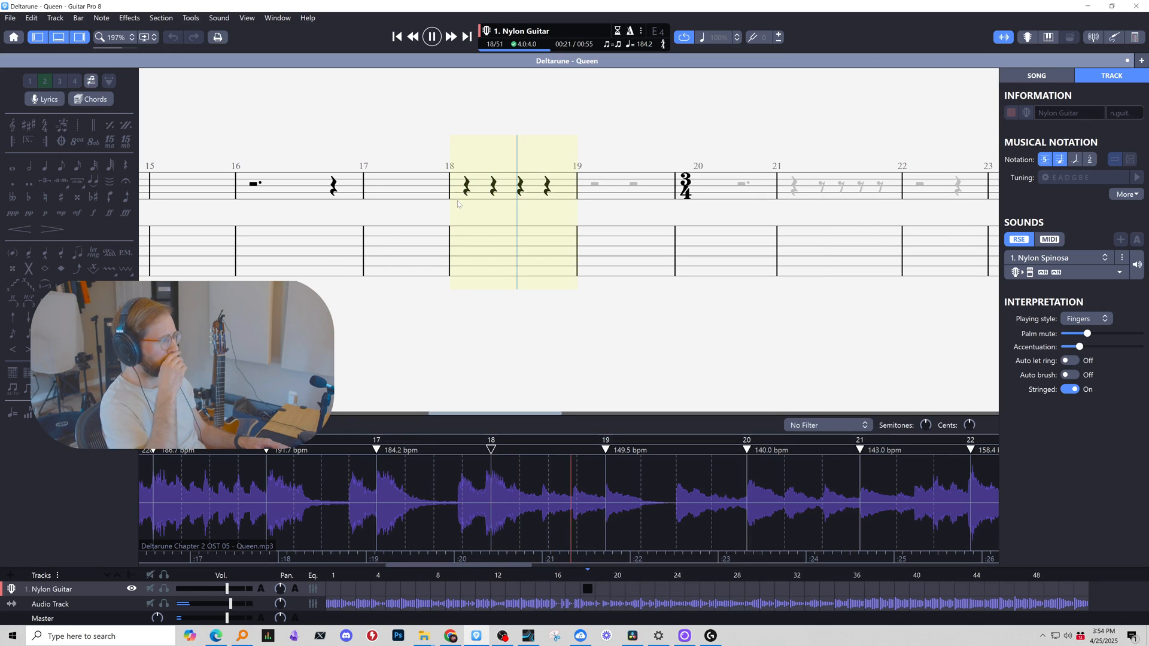
{"action": "key", "text": "space"}
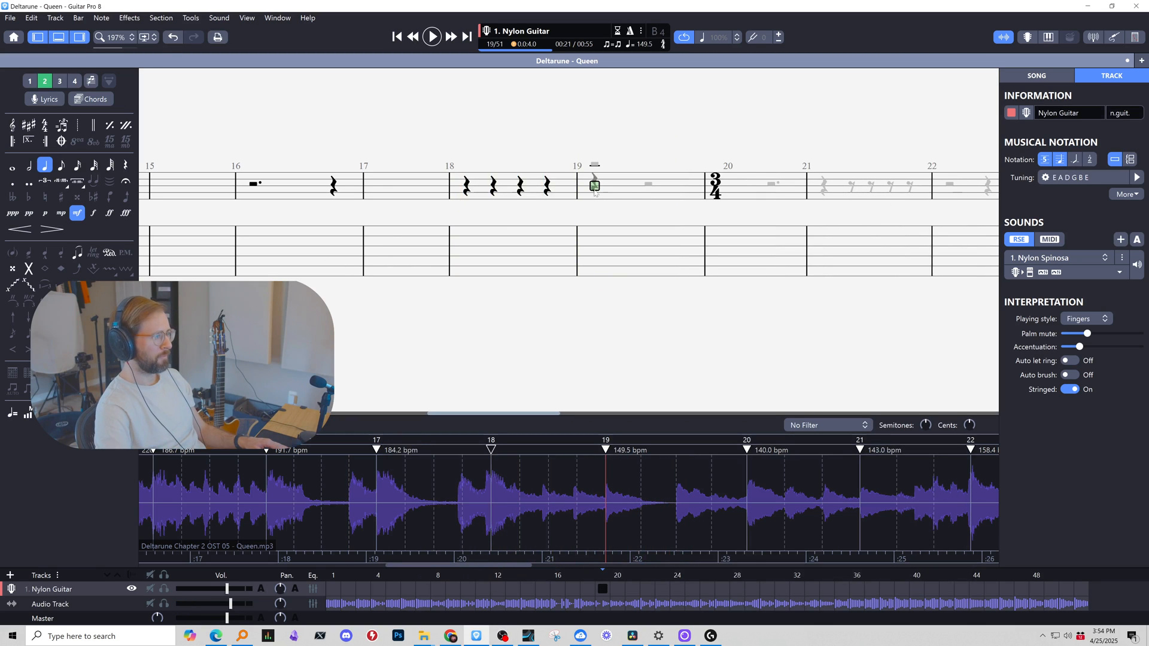
{"action": "left_click_drag", "start_coordinate": [480, 194], "coordinate": [554, 194]}
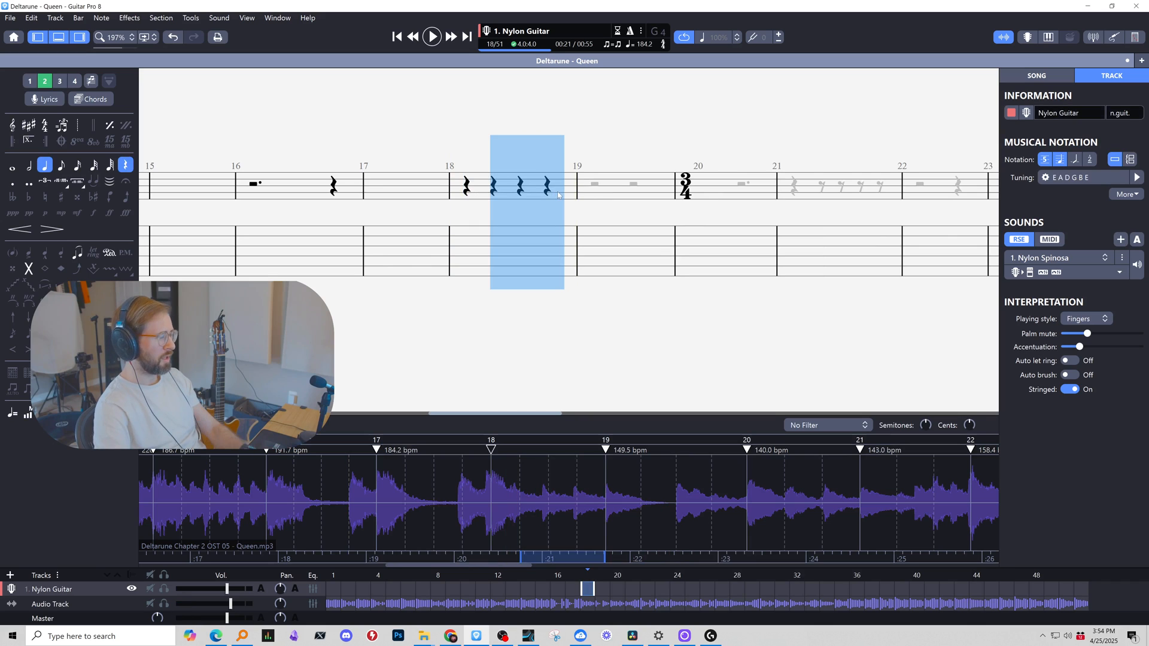
{"action": "left_click", "coordinate": [495, 192]}
{"action": "left_click_drag", "start_coordinate": [462, 188], "coordinate": [552, 190]}
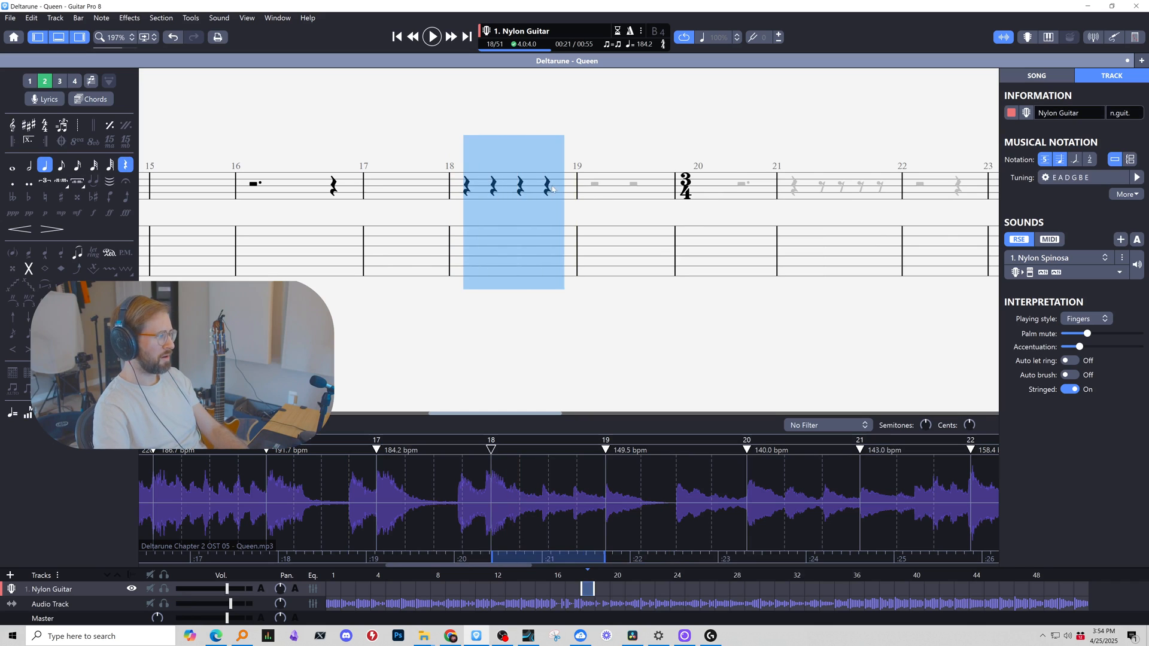
{"action": "key", "text": "Delete"}
Enter a single undotted whole rest in voice 2 of bar 18 and play back into bar 20.
{"action": "key", "text": "minus"}
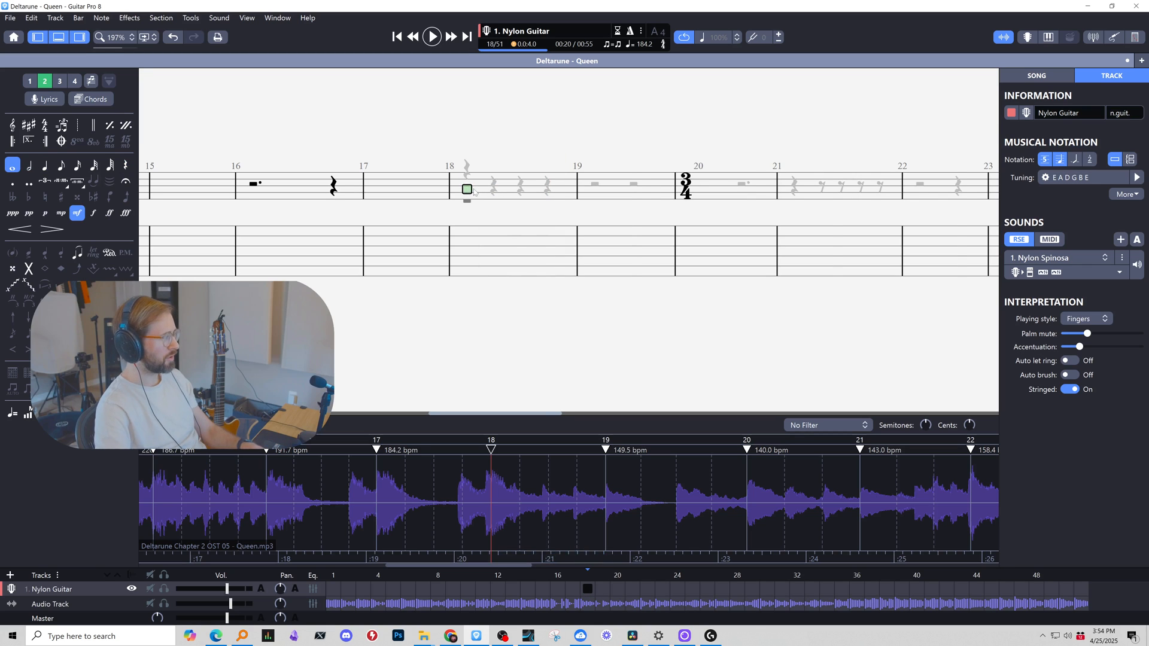
{"action": "key", "text": "period"}
{"action": "left_click", "coordinate": [472, 193]}
{"action": "key", "text": "plus"}
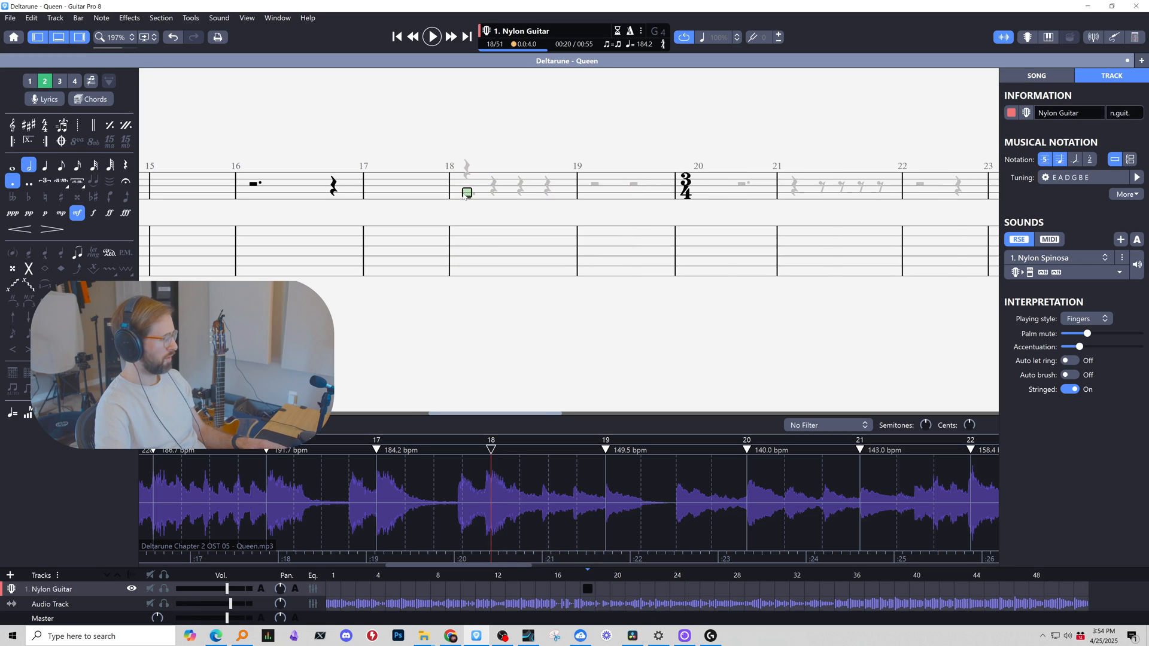
{"action": "key", "text": "minus"}
{"action": "key", "text": "period"}
{"action": "key", "text": "r"}
{"action": "key", "text": "space"}
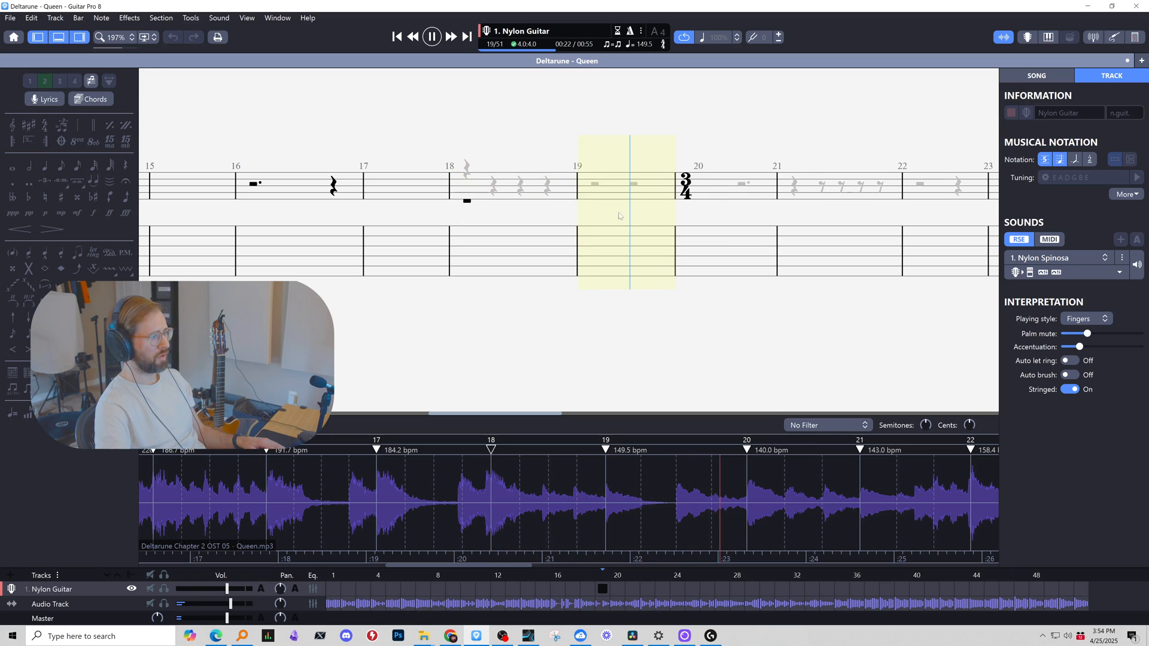
{"action": "key", "text": "space"}
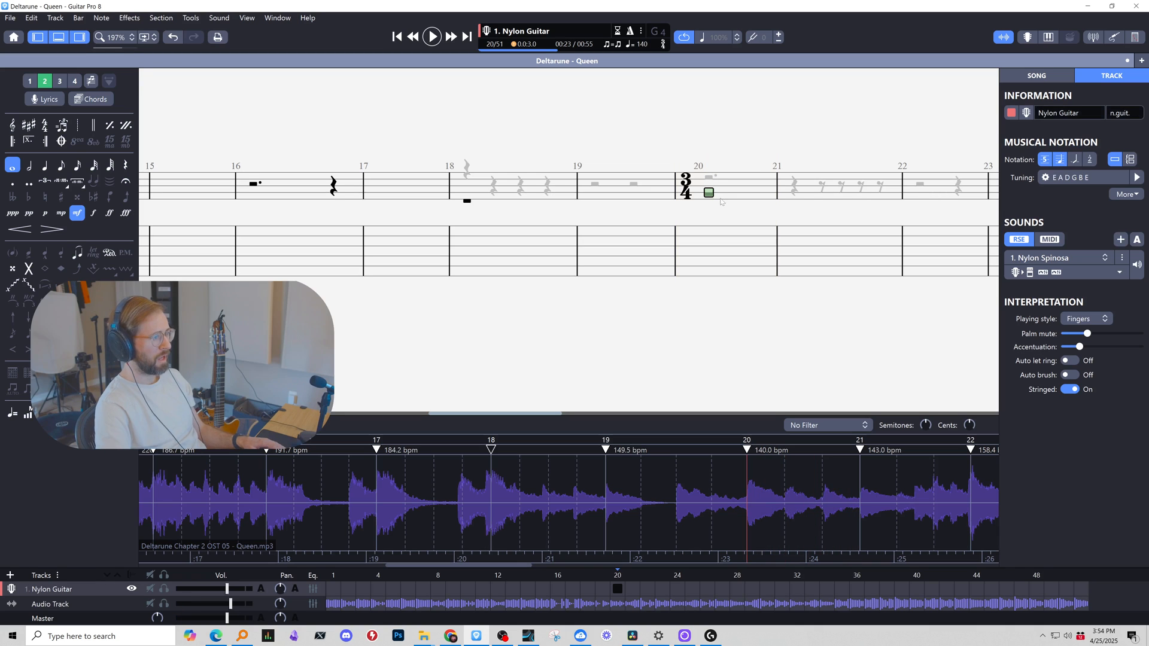
Fill voice 2 of bar 20 with three quarter rests.
{"action": "key", "text": "plus"}
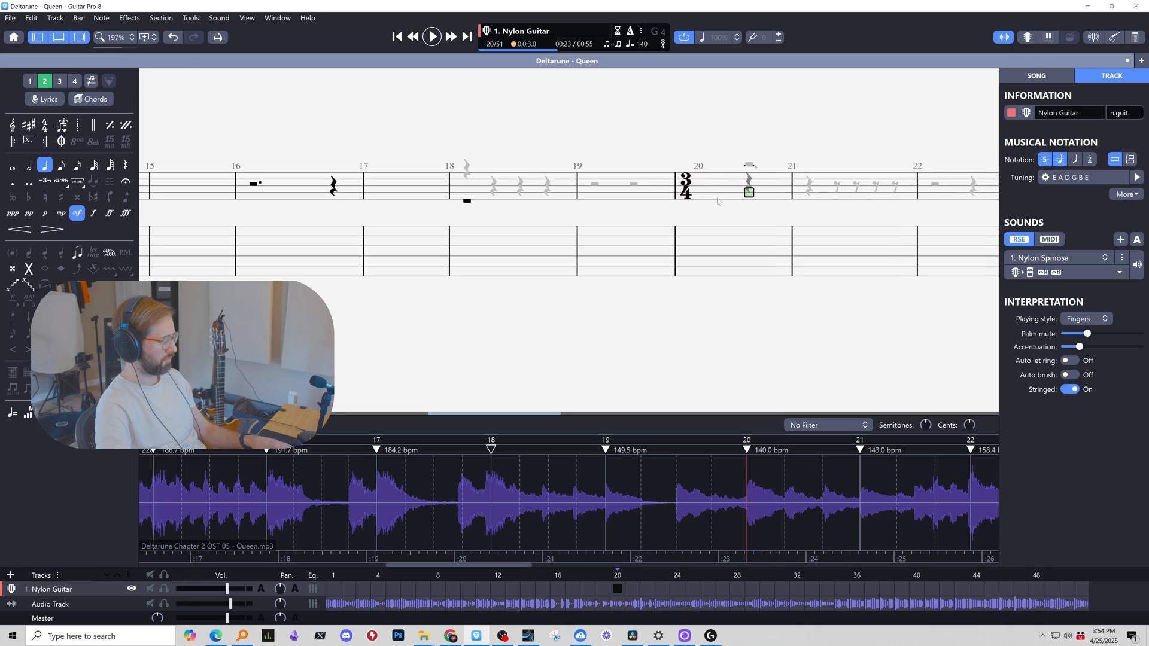
{"action": "key", "text": "r"}
{"action": "key", "text": "Right"}
{"action": "key", "text": "r"}
{"action": "key", "text": "Right"}
{"action": "key", "text": "r"}
Copy the three quarter rests of bar 20 and paste them repeatedly into voice 2 of bars 21 through 44.
{"action": "left_click_drag", "start_coordinate": [710, 197], "coordinate": [772, 211]}
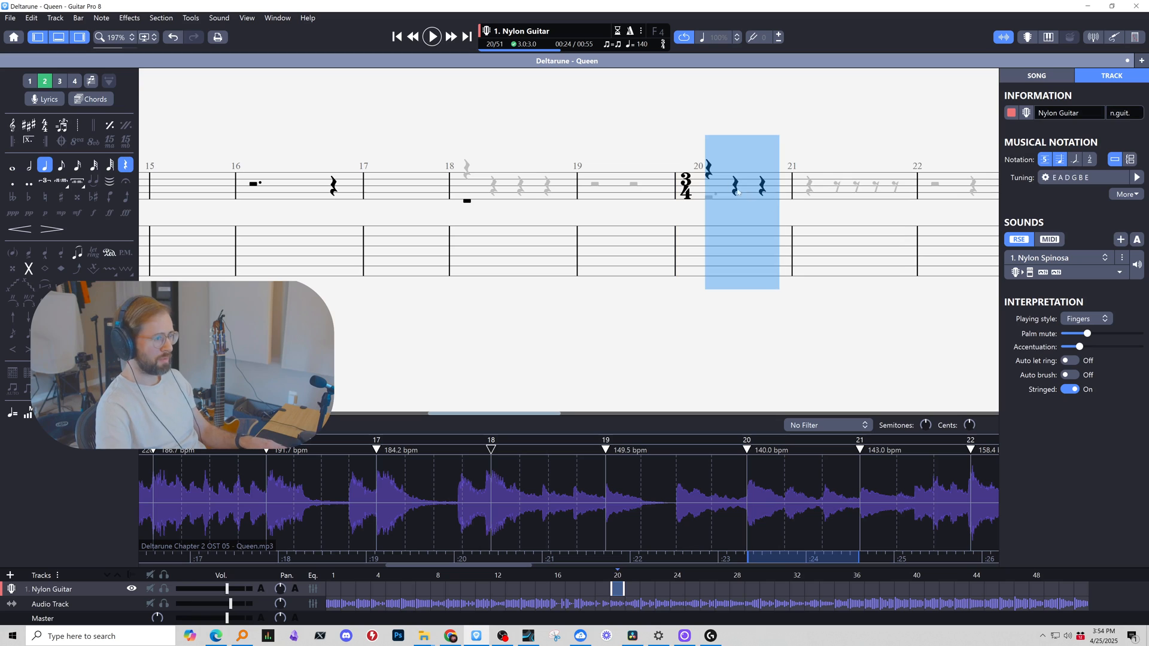
{"action": "key", "text": "ctrl+c"}
{"action": "key", "text": "ctrl+v"}
{"action": "key", "text": "ctrl+v"}
{"action": "key", "text": "ctrl+v"}
{"action": "key", "text": "ctrl+v"}
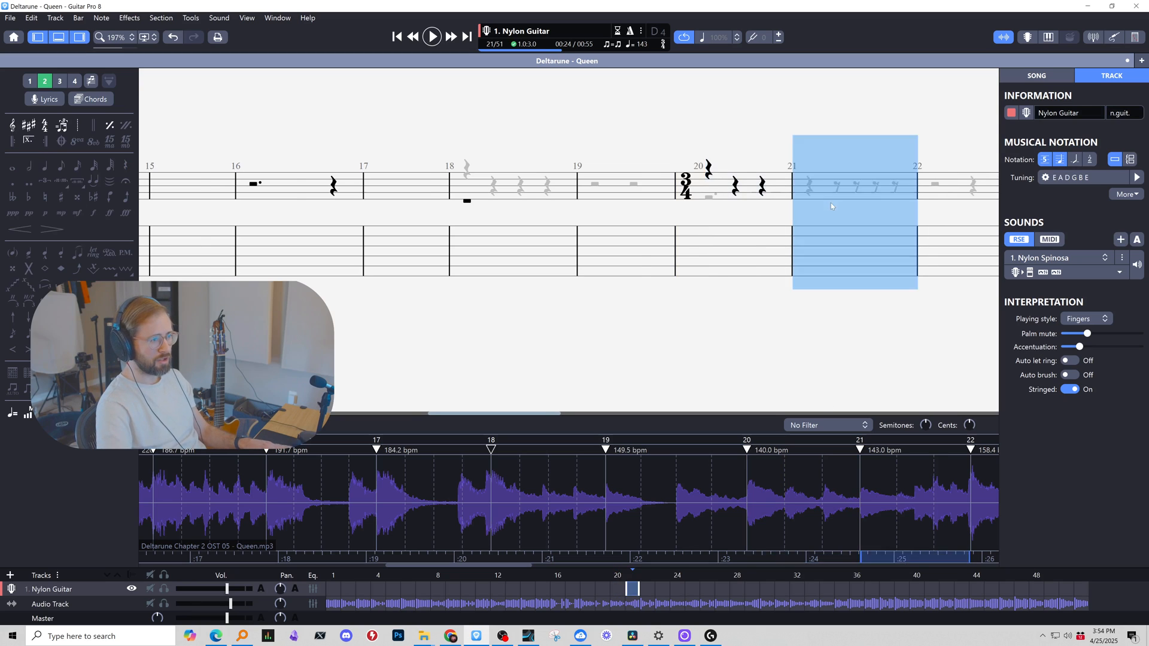
{"action": "key", "text": "ctrl+v"}
{"action": "key", "text": "ctrl+v"}
{"action": "key", "text": "ctrl+v"}
{"action": "key", "text": "ctrl+v"}
{"action": "key", "text": "ctrl+v"}
{"action": "key", "text": "ctrl+v"}
{"action": "key", "text": "ctrl+v"}
{"action": "key", "text": "ctrl+v"}
{"action": "key", "text": "ctrl+v"}
{"action": "key", "text": "ctrl+v"}
{"action": "key", "text": "ctrl+v"}
{"action": "key", "text": "ctrl+v"}
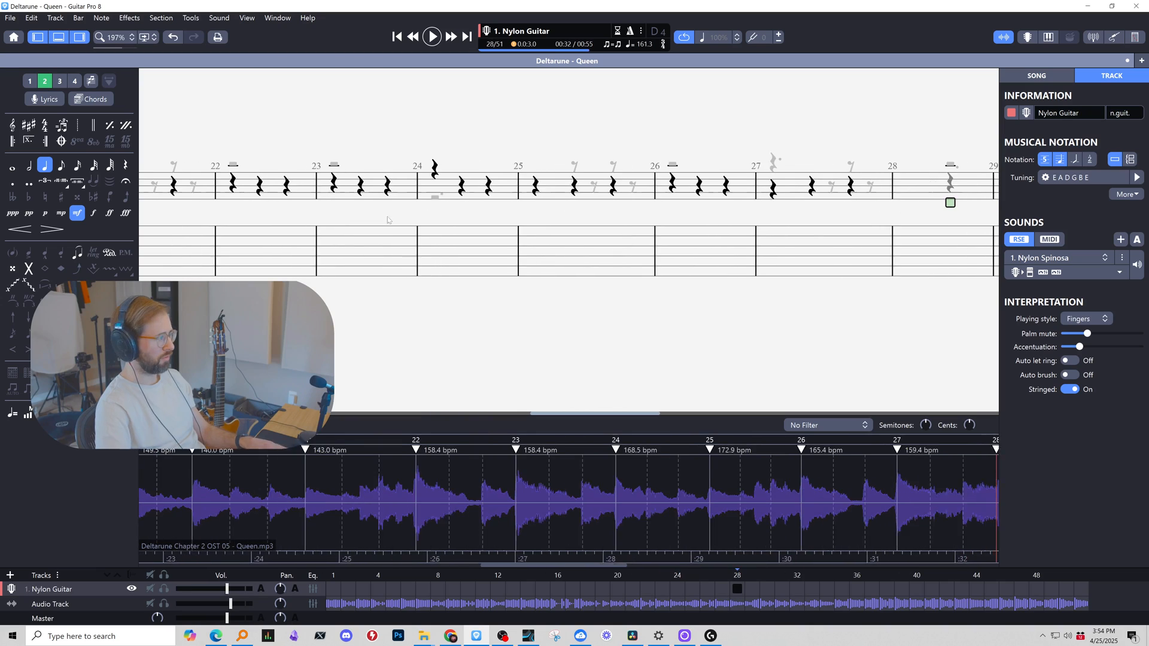
{"action": "key", "text": "ctrl+v"}
{"action": "key", "text": "ctrl+v"}
{"action": "key", "text": "ctrl+v"}
{"action": "key", "text": "ctrl+v"}
{"action": "key", "text": "ctrl+v"}
{"action": "key", "text": "ctrl+v"}
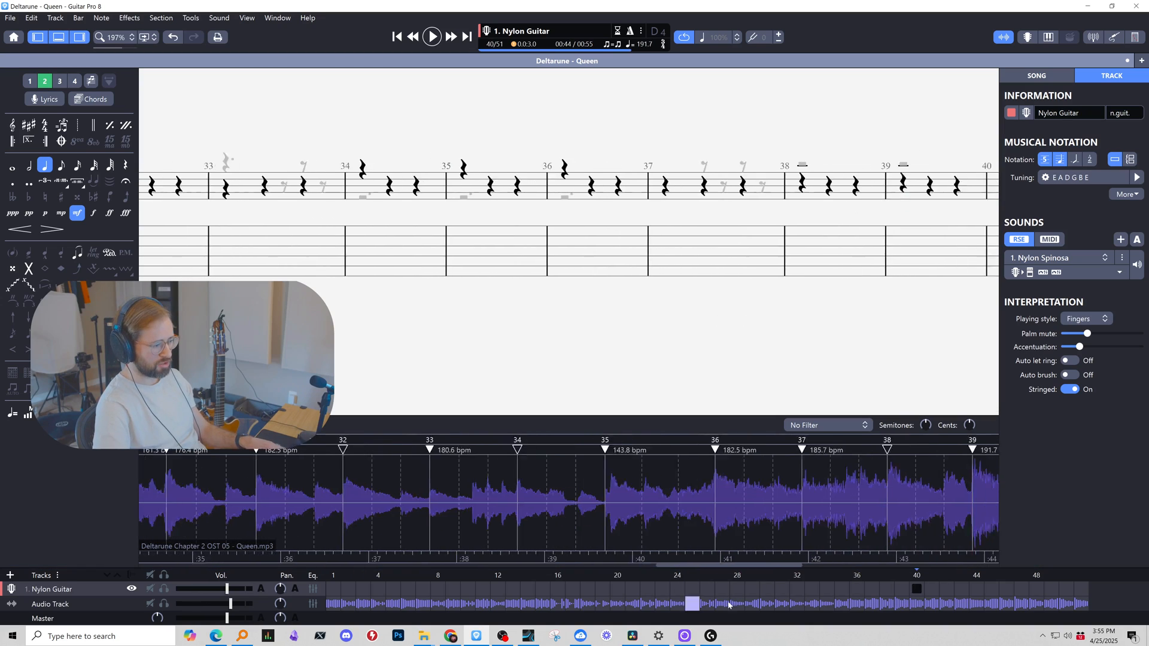
Play back the track from around bar 18 through bar 45 to check the quarter-rest pulse against the audio.
{"action": "left_click", "coordinate": [694, 590]}
{"action": "key", "text": "space"}
{"action": "left_click", "coordinate": [586, 592]}
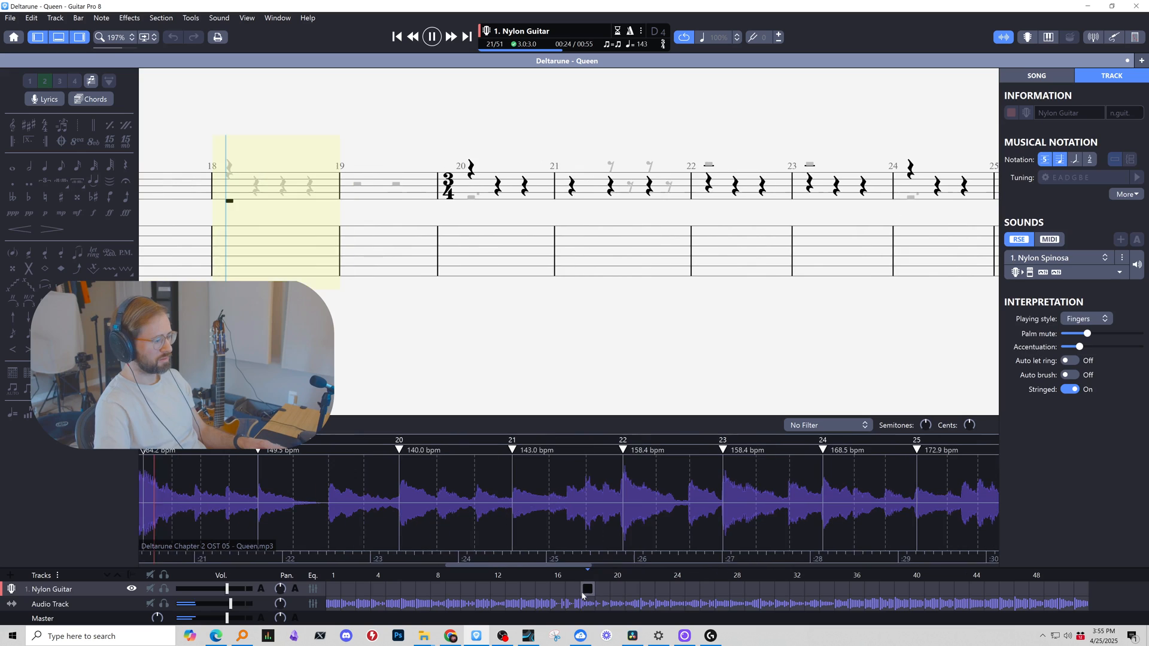
{"action": "left_click", "coordinate": [544, 603]}
{"action": "left_click", "coordinate": [750, 218]}
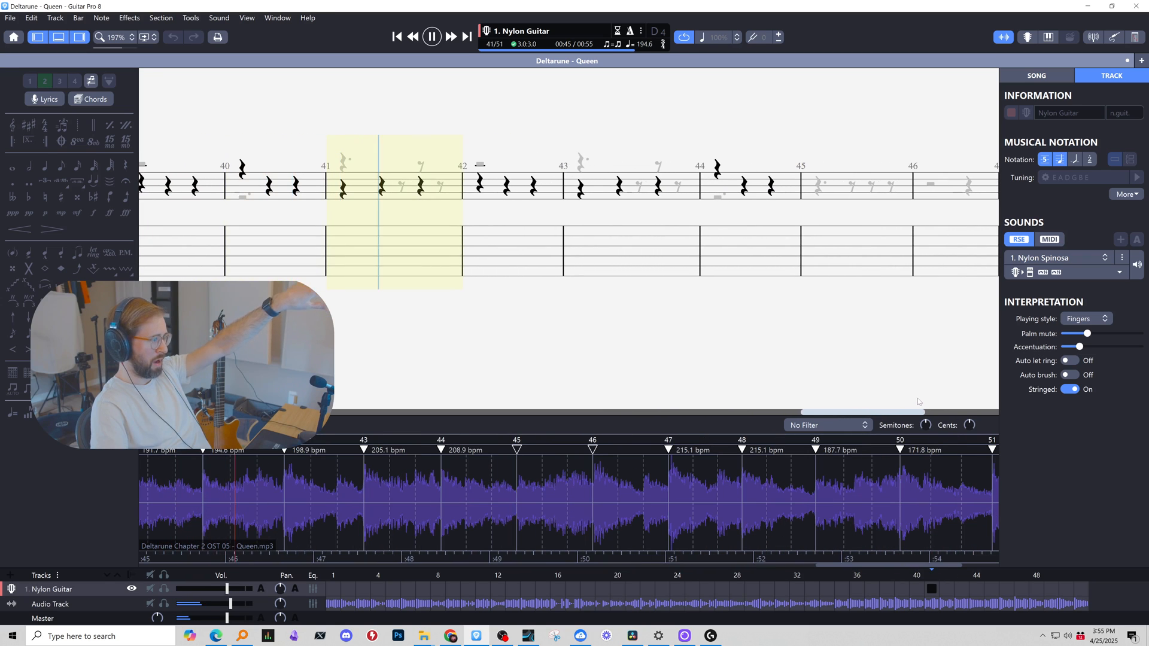
{"action": "left_click_drag", "start_coordinate": [917, 412], "coordinate": [744, 412]}
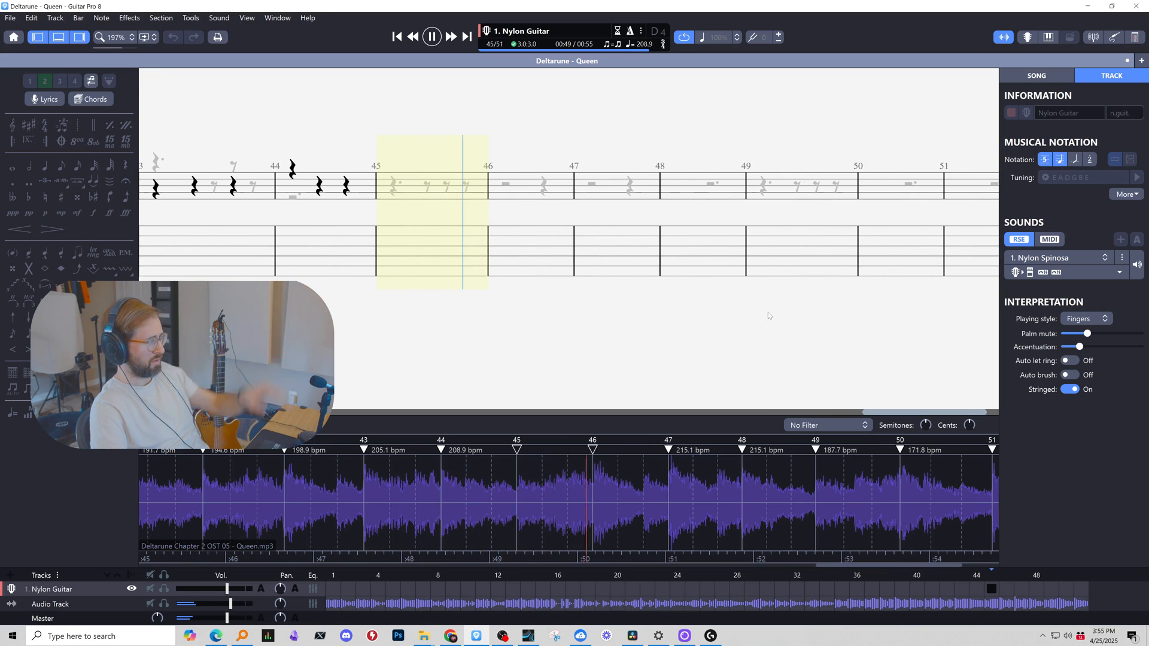
{"action": "key", "text": "space"}
Paste the copied quarter rests into voice 2 of bars 45 through 51 at the end of the score.
{"action": "left_click", "coordinate": [443, 248]}
{"action": "key", "text": "ctrl+v"}
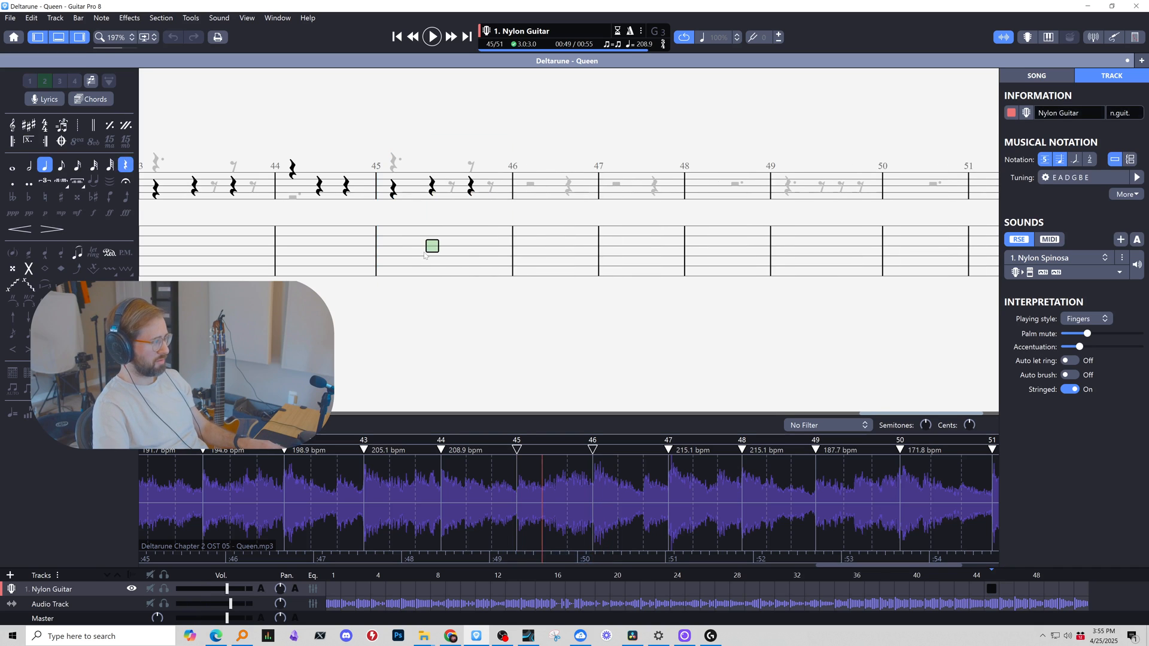
{"action": "left_click", "coordinate": [549, 259]}
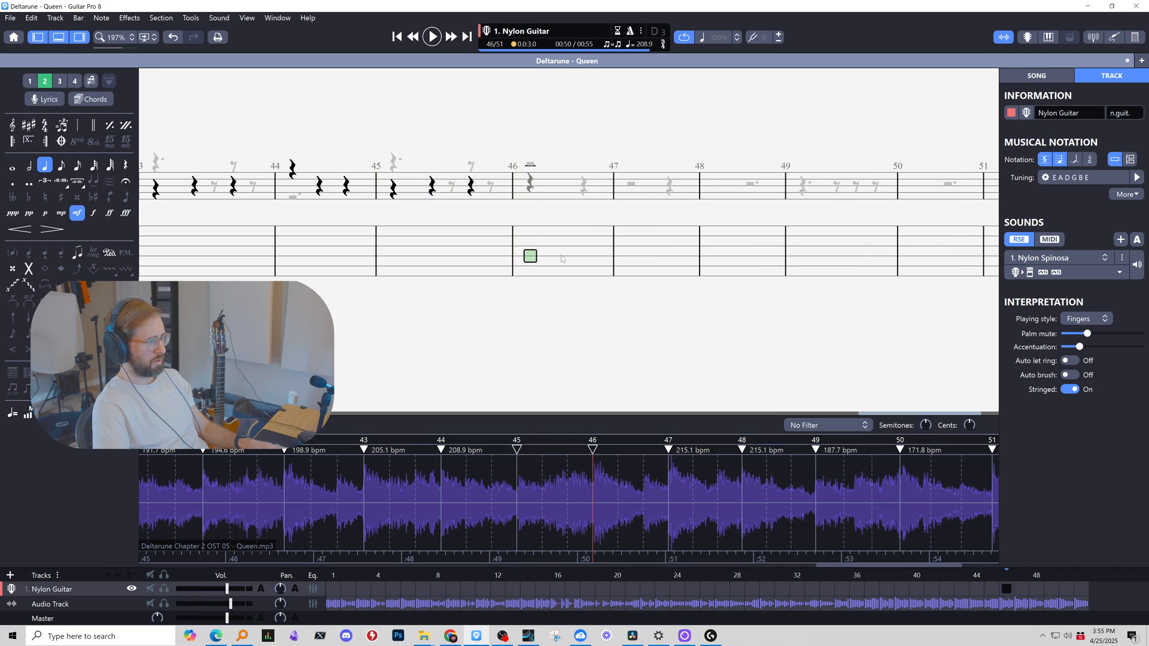
{"action": "key", "text": "ctrl+v"}
{"action": "key", "text": "ctrl+v"}
{"action": "key", "text": "ctrl+v"}
{"action": "key", "text": "ctrl+v"}
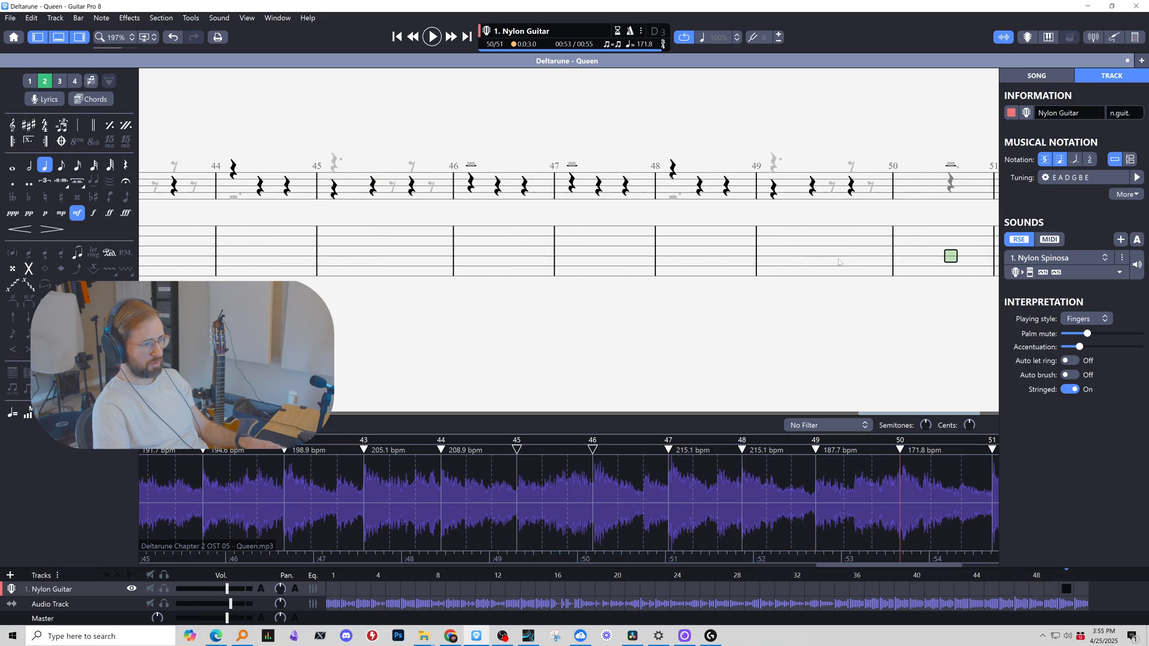
{"action": "key", "text": "ctrl+v"}
{"action": "key", "text": "ctrl+v"}
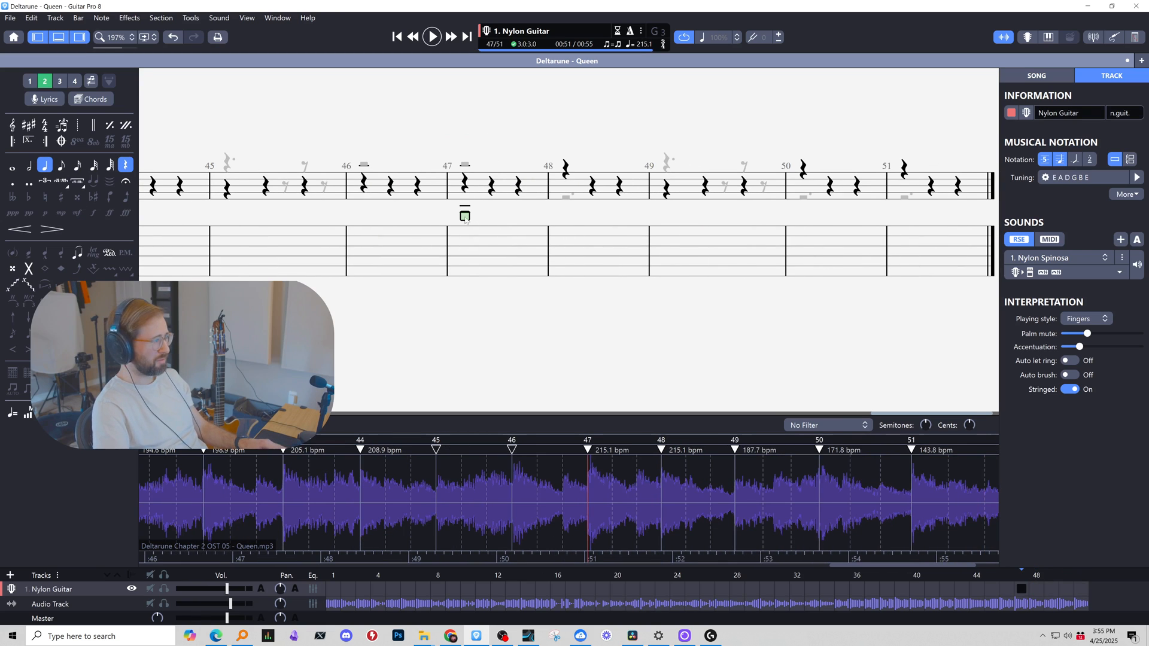
Play back the ending from bar 47 and return the view to the beginning of the score.
{"action": "key", "text": "space"}
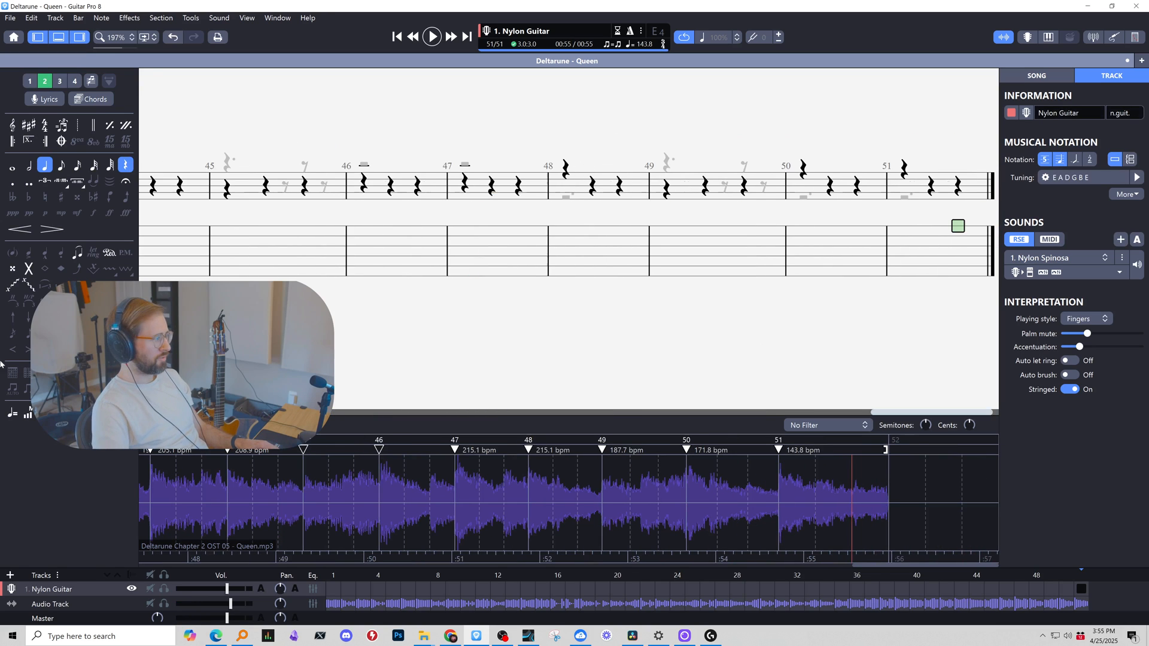
{"action": "left_click", "coordinate": [384, 252]}
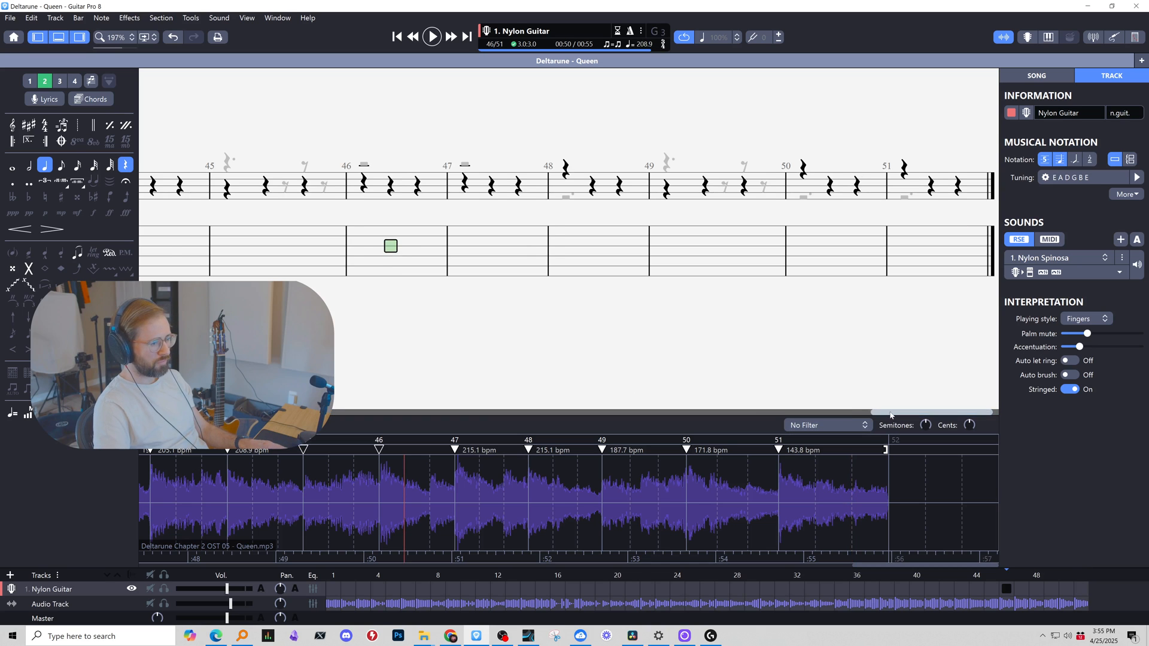
{"action": "left_click_drag", "start_coordinate": [893, 413], "coordinate": [160, 414]}
Switch to OBS, activate the Office Hours 4k scene, and check how the score is framed in it.
{"action": "left_click", "coordinate": [502, 635]}
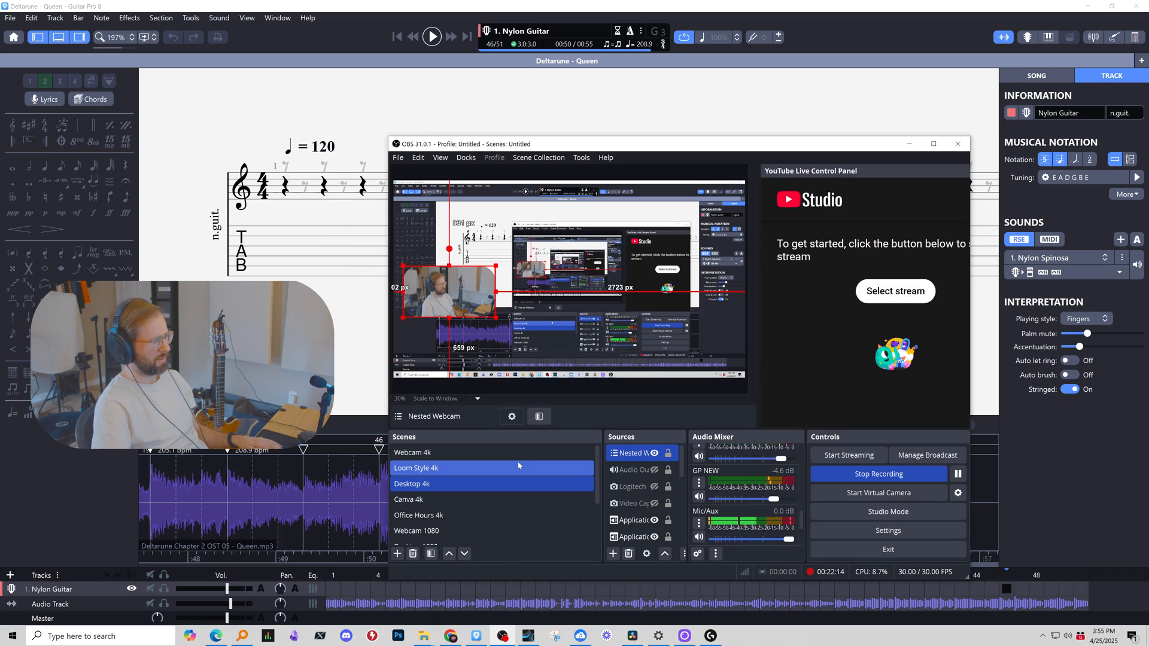
{"action": "left_click", "coordinate": [520, 516]}
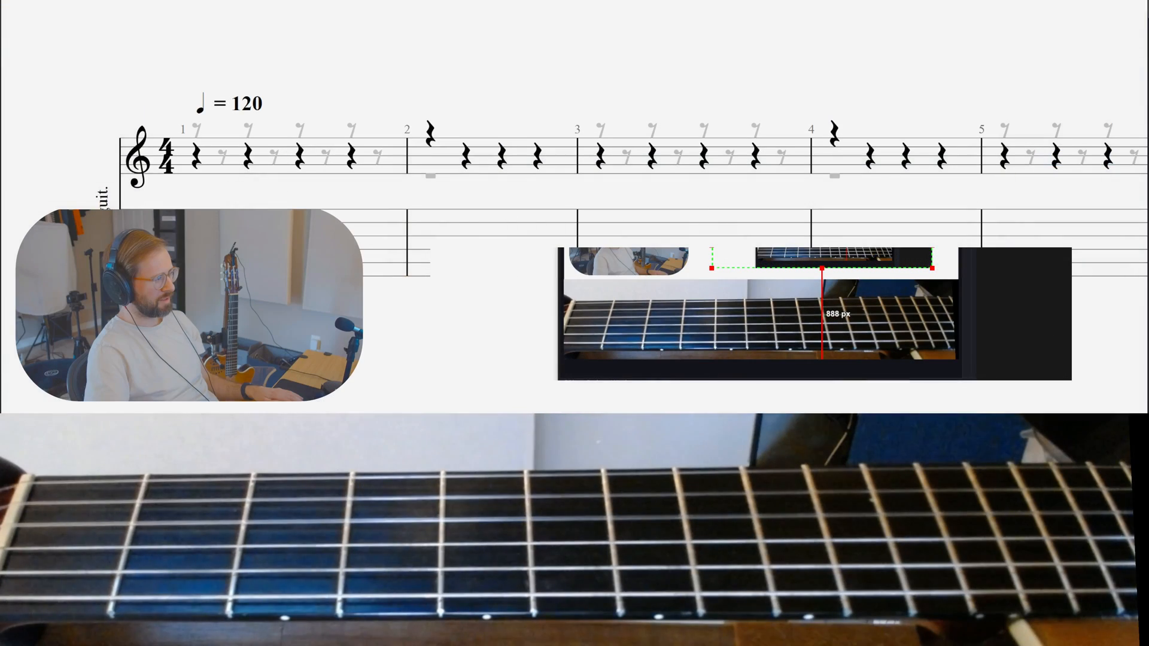
{"action": "left_click", "coordinate": [661, 268]}
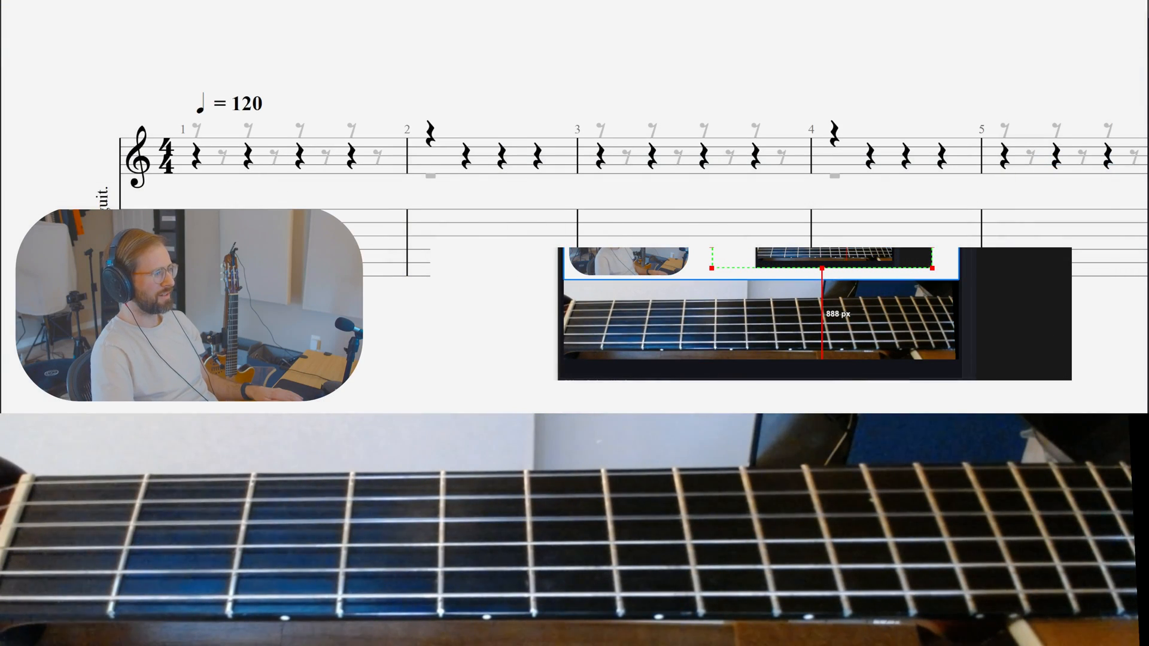
{"action": "key", "text": "alt+Tab"}
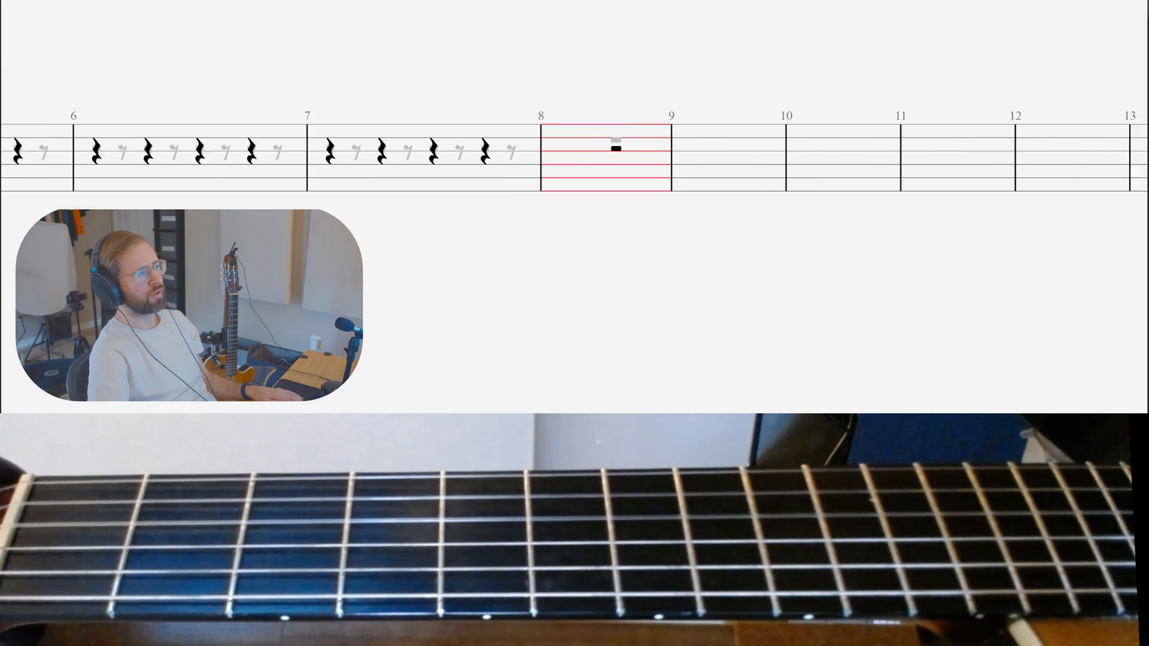
{"action": "key", "text": "alt+Tab"}
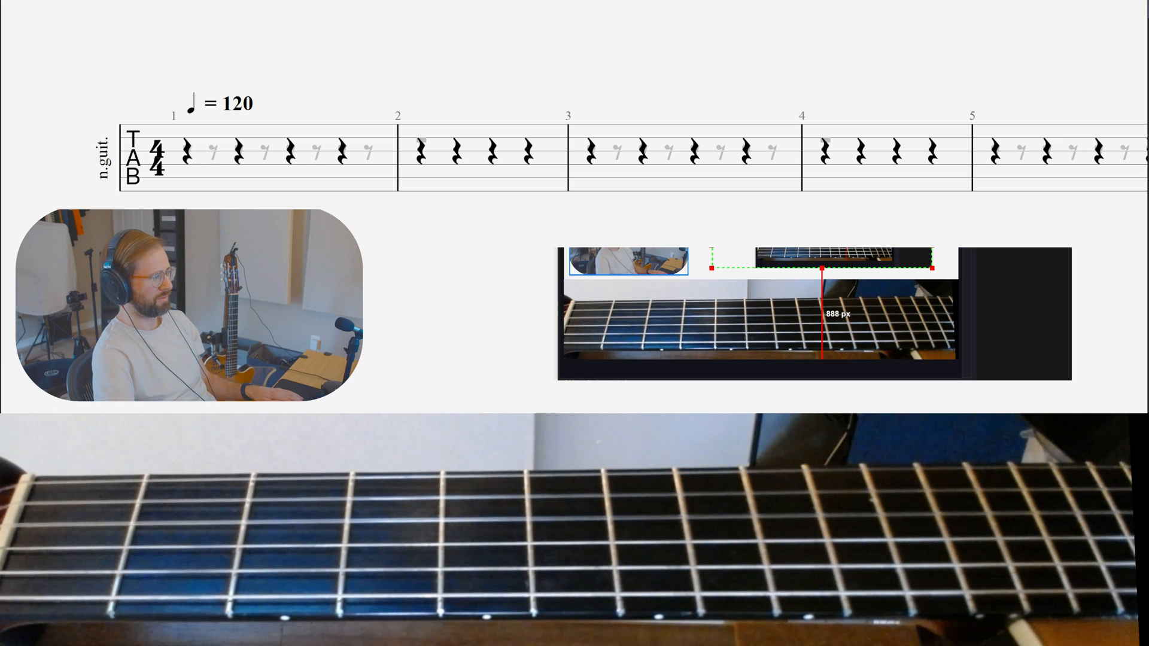
Move the webcam slightly lower in the OBS scene, extend the fretboard camera's upper edge upward, and switch back to Guitar Pro.
{"action": "left_click_drag", "start_coordinate": [628, 262], "coordinate": [629, 264]}
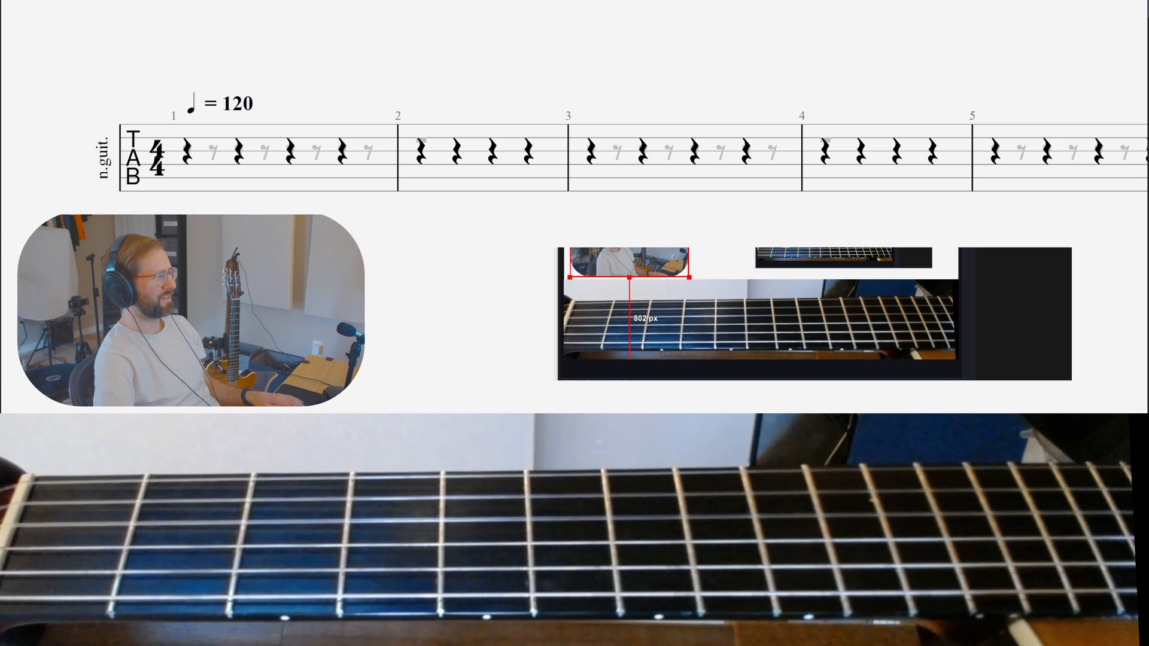
{"action": "left_click_drag", "start_coordinate": [763, 312], "coordinate": [763, 304]}
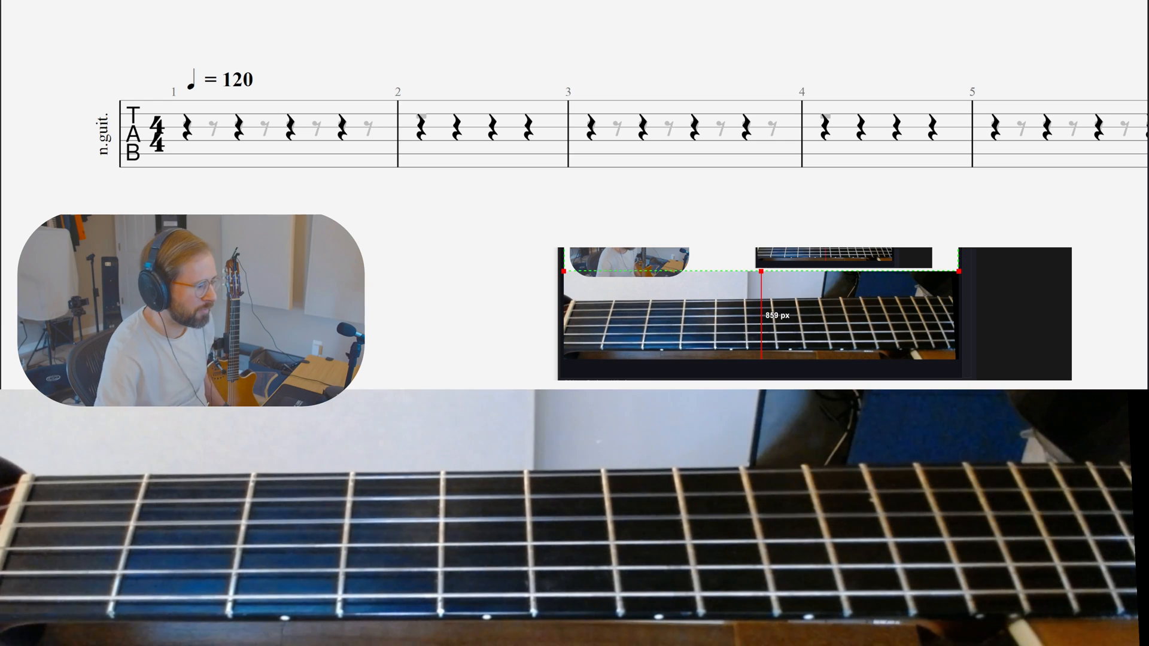
{"action": "key", "text": "alt+Tab"}
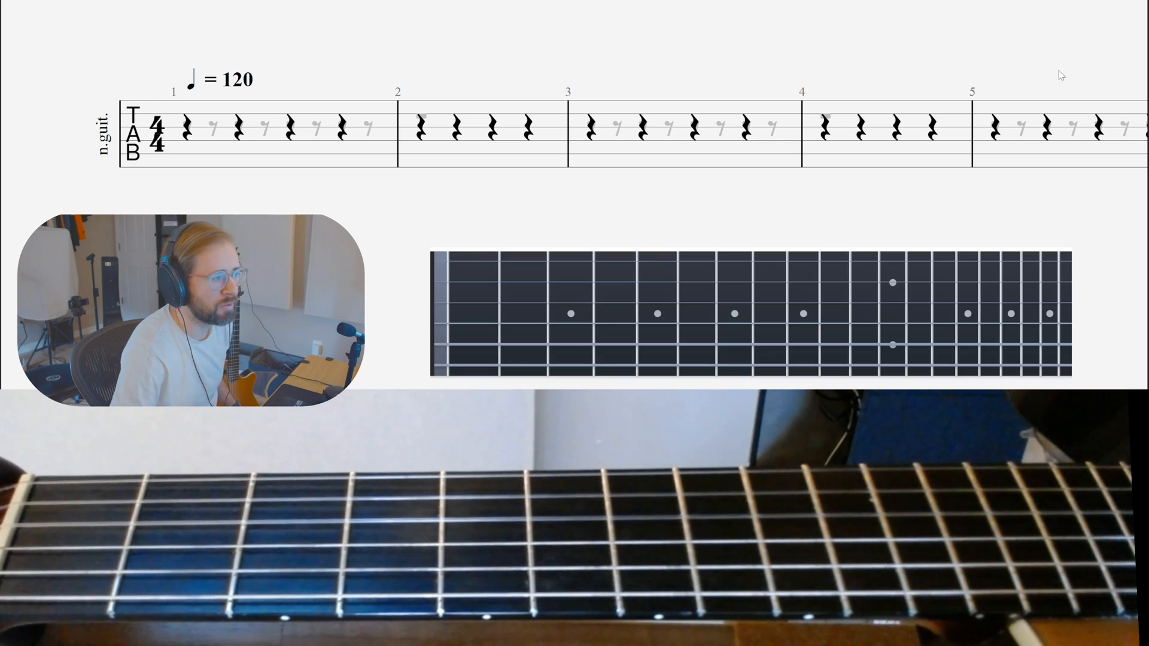
{"action": "key", "text": "alt+Tab"}
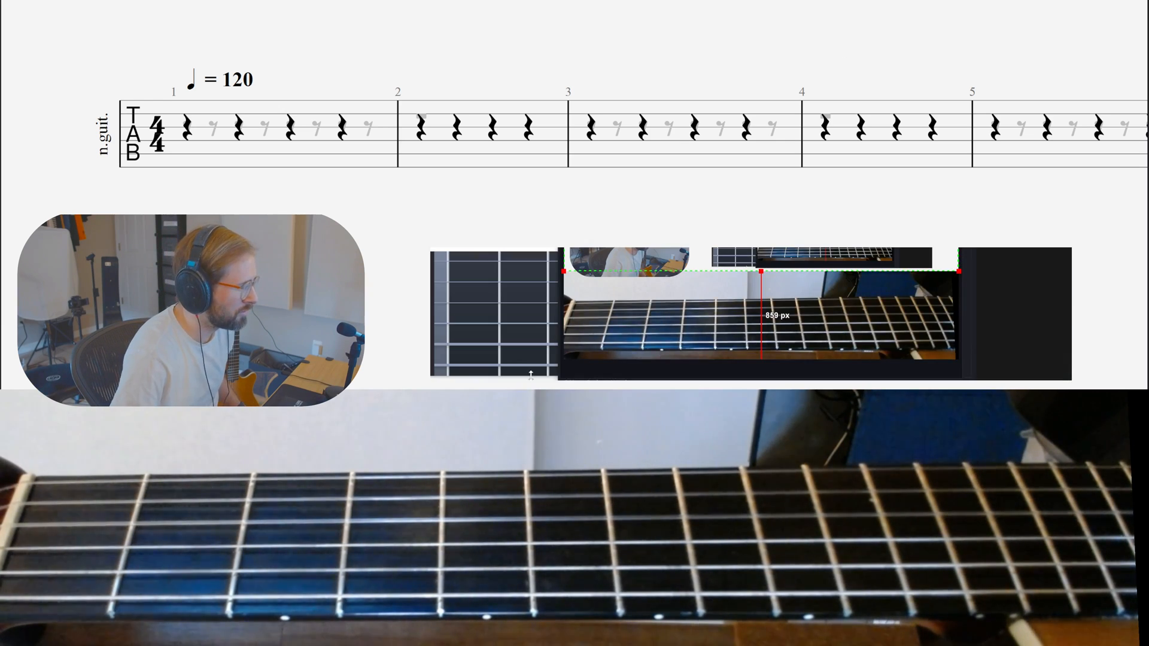
{"action": "key", "text": "alt+Tab"}
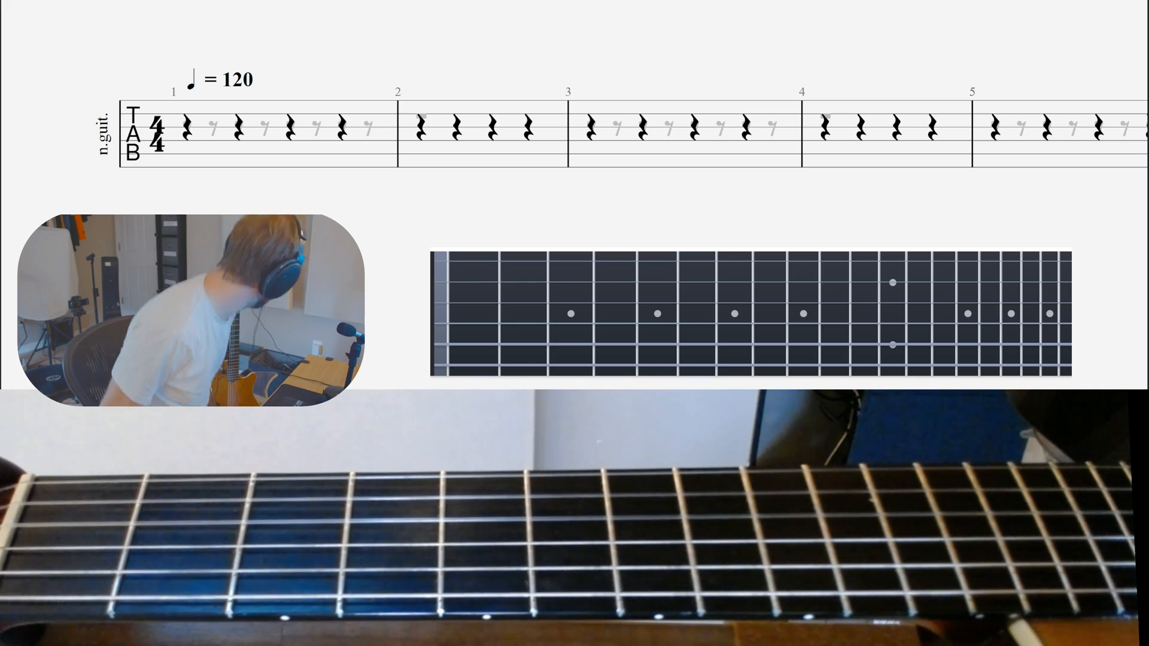
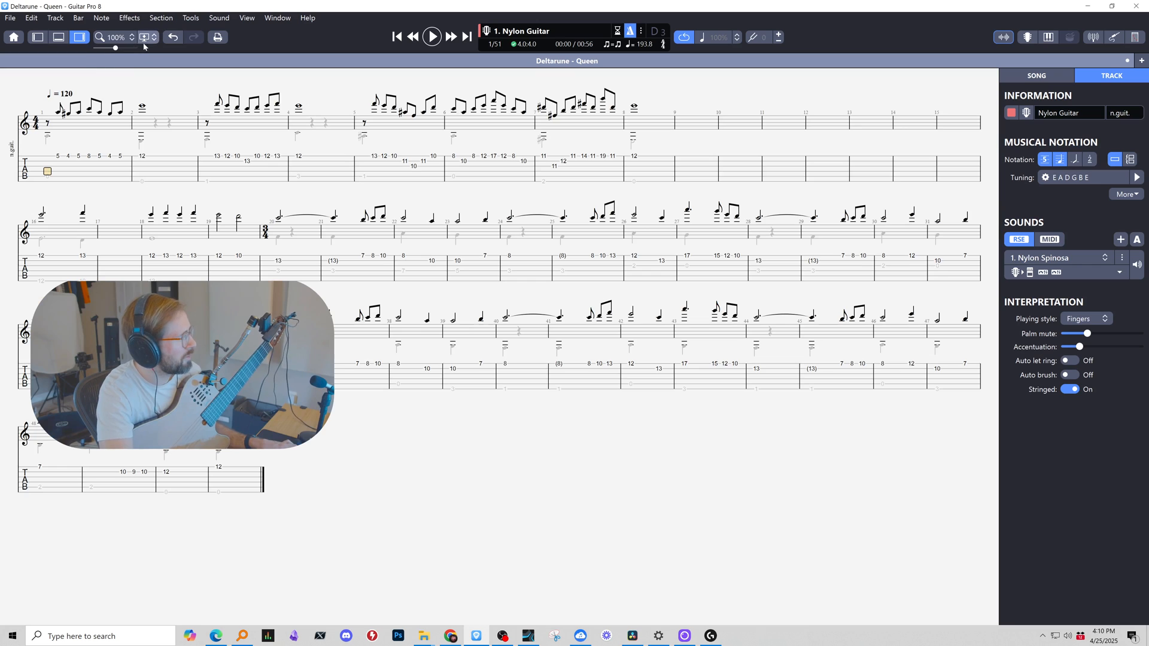
Hide the guitar track's standard notation so only tablature shows, display the track mixer, and scale the score to 143%.
{"action": "left_click", "coordinate": [1059, 159]}
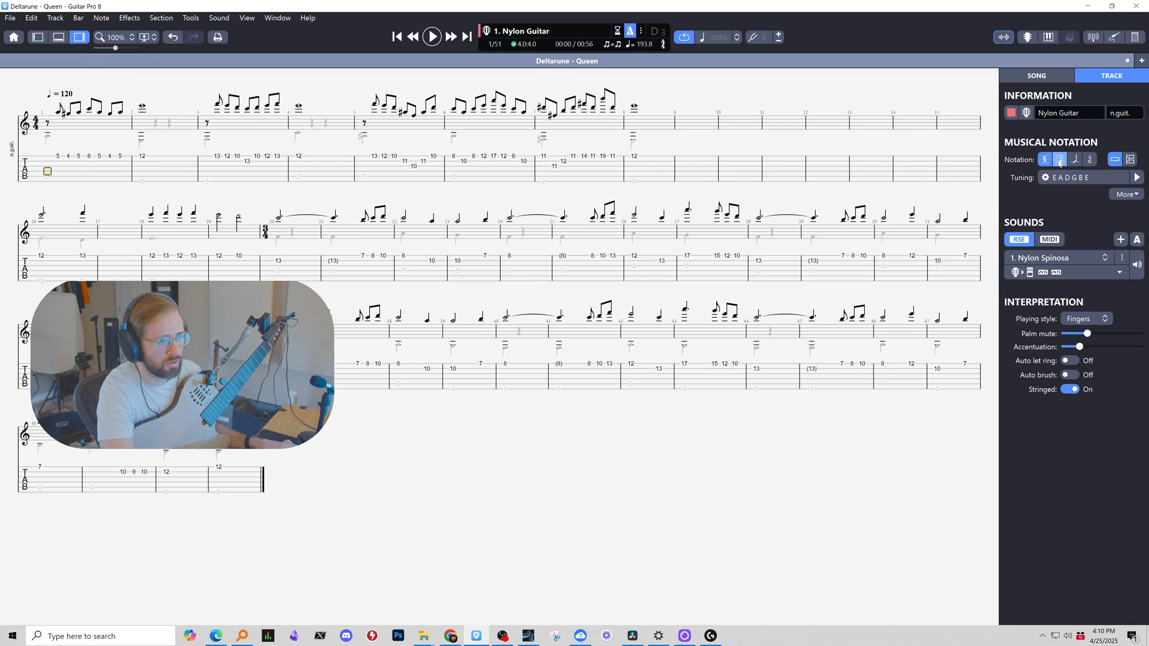
{"action": "left_click_drag", "start_coordinate": [117, 51], "coordinate": [118, 50]}
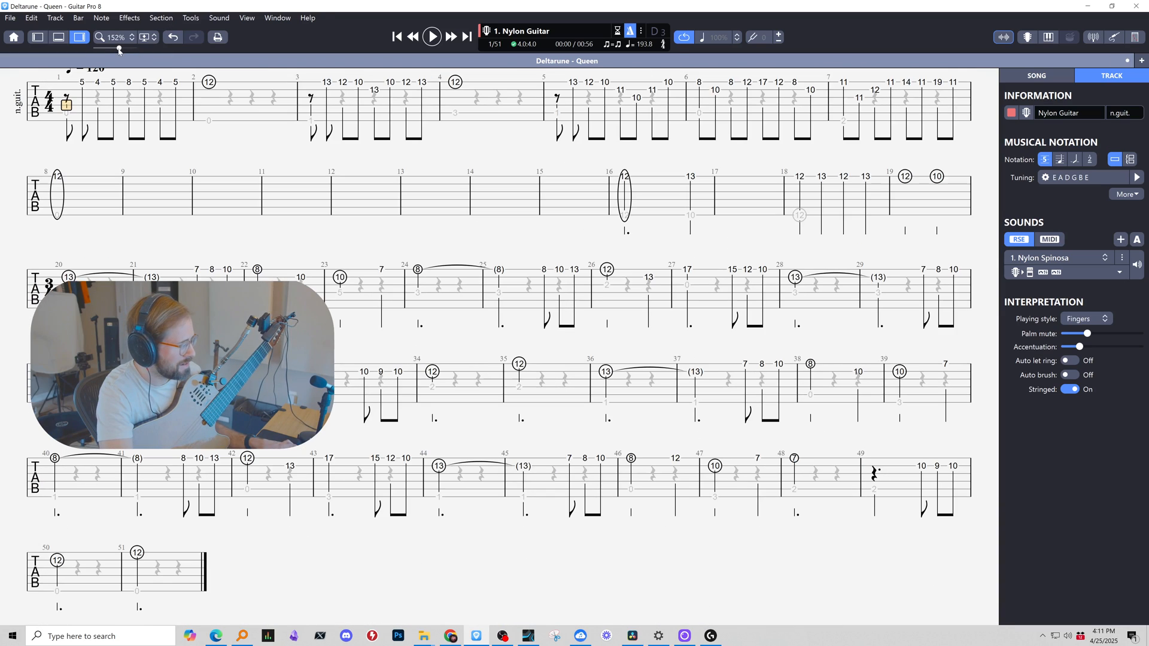
{"action": "left_click", "coordinate": [58, 37]}
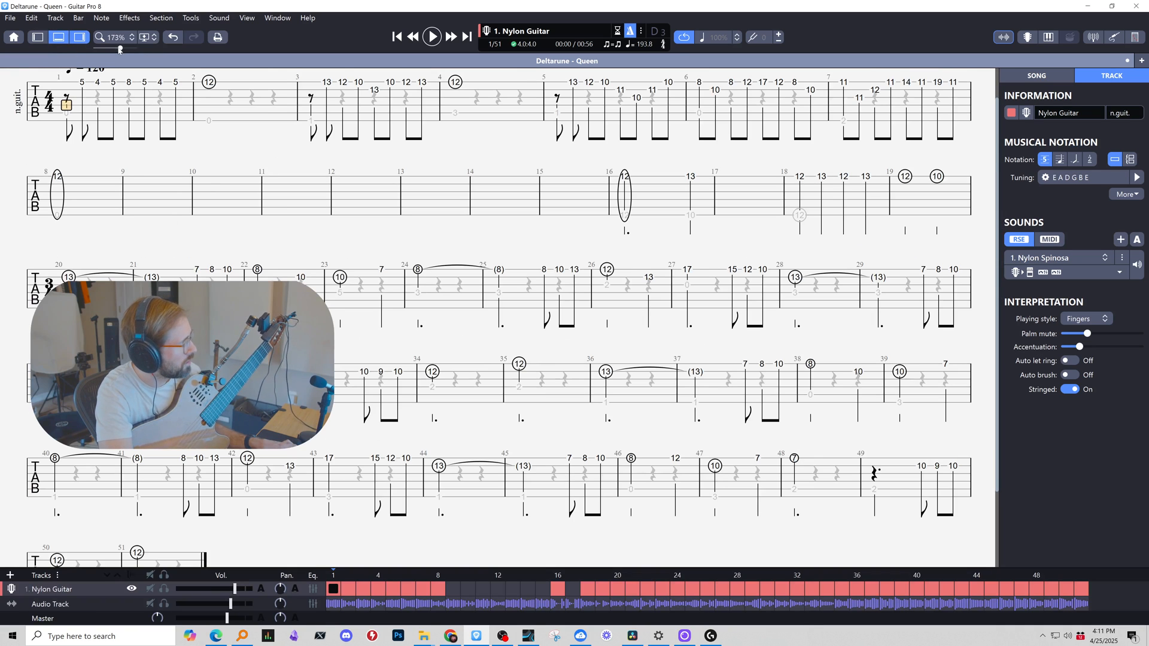
{"action": "left_click_drag", "start_coordinate": [119, 48], "coordinate": [119, 49]}
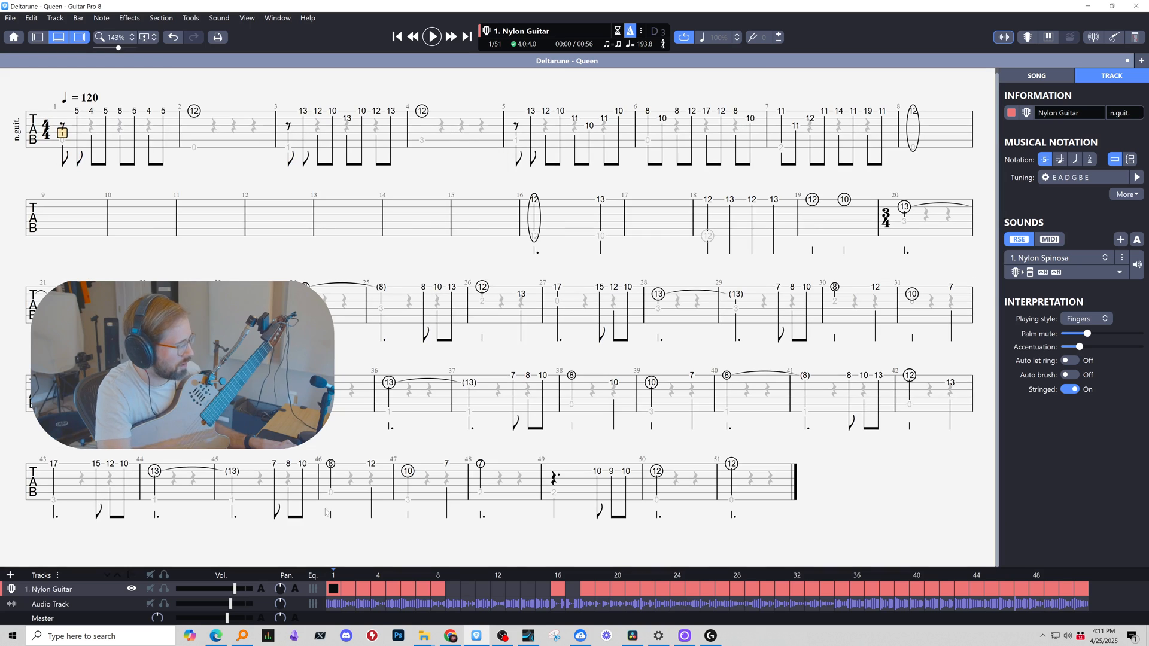
Switch to OBS, move the nested webcam to the lower-right corner of the Desktop 4k scene, and return to the score.
{"action": "left_click", "coordinate": [504, 637]}
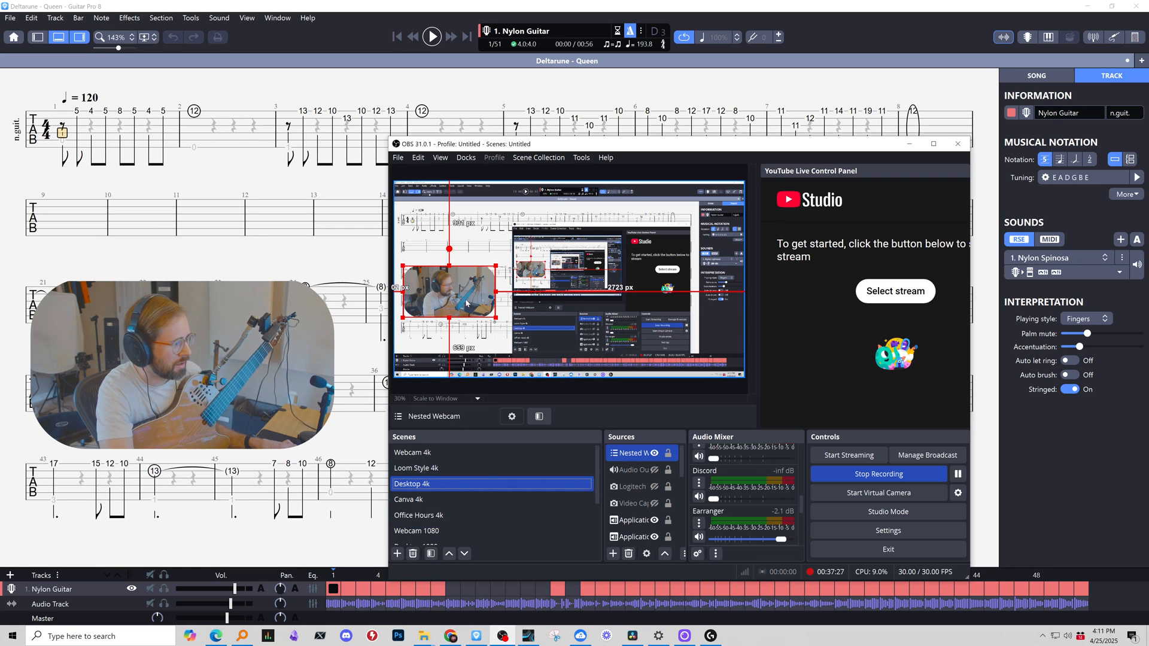
{"action": "left_click_drag", "start_coordinate": [469, 300], "coordinate": [683, 339]}
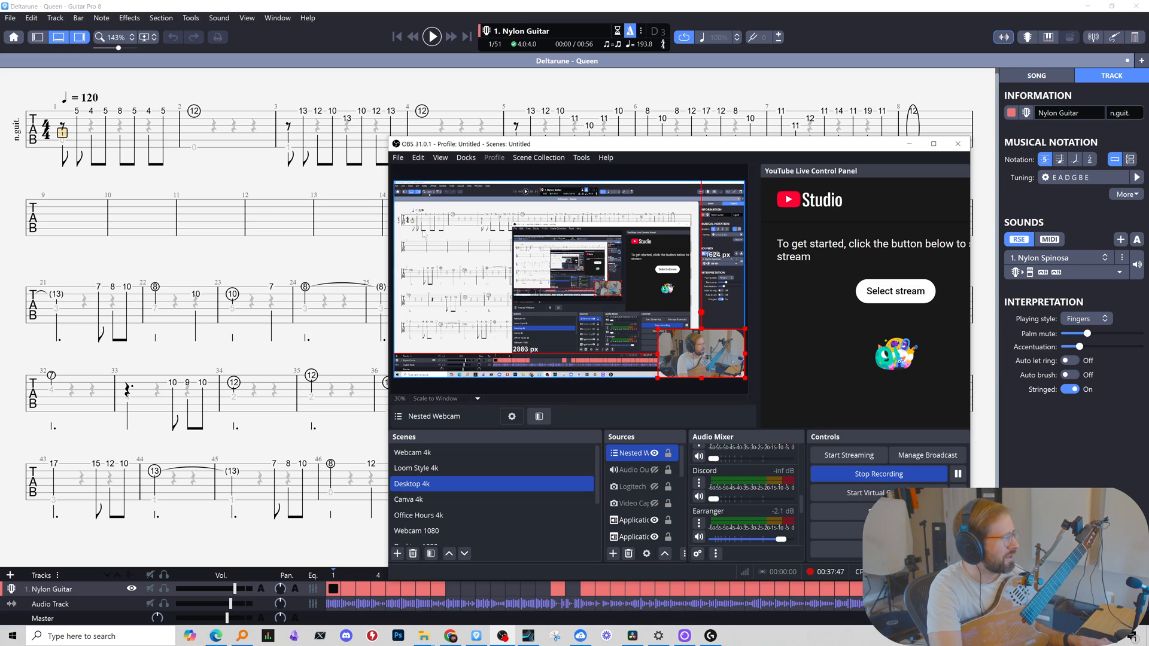
{"action": "left_click", "coordinate": [252, 205]}
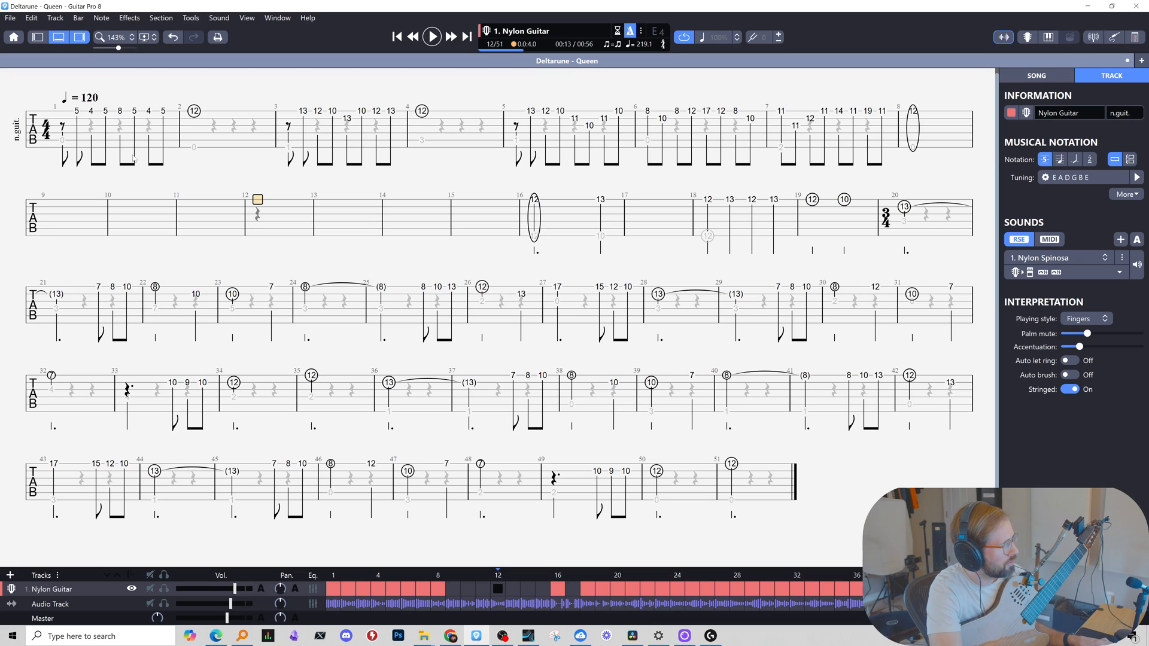
Switch the score to multi-voice display so both voices are shown together in the tablature.
{"action": "key", "text": "ctrl+m"}
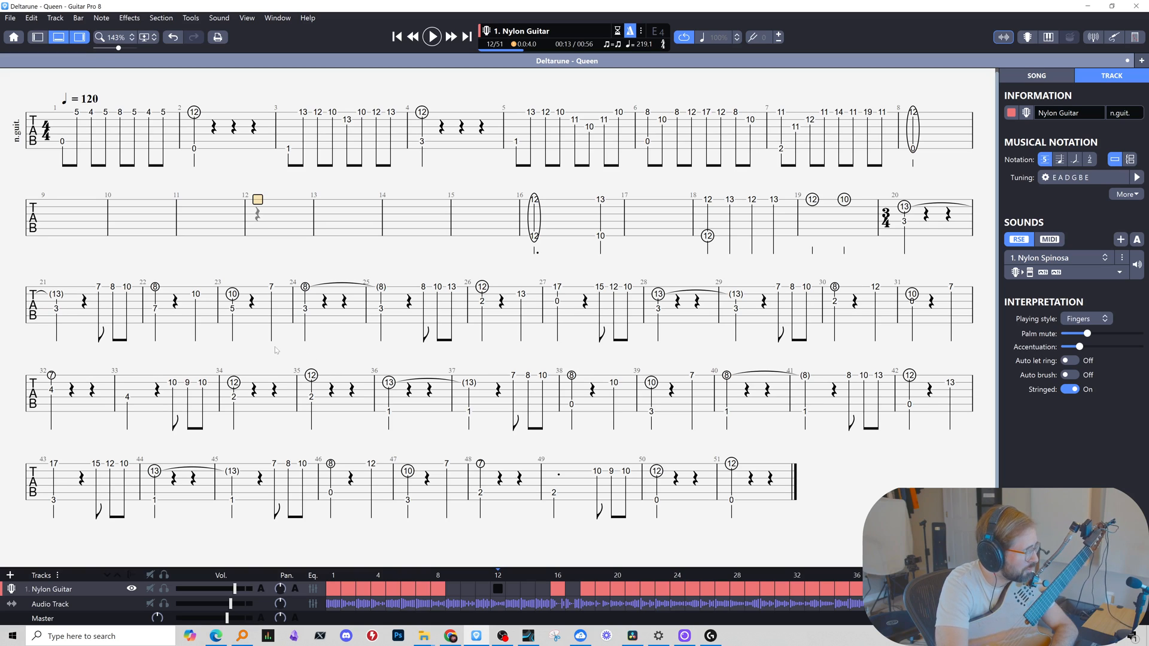
{"action": "left_click", "coordinate": [62, 141]}
{"action": "type", "text": "0"}
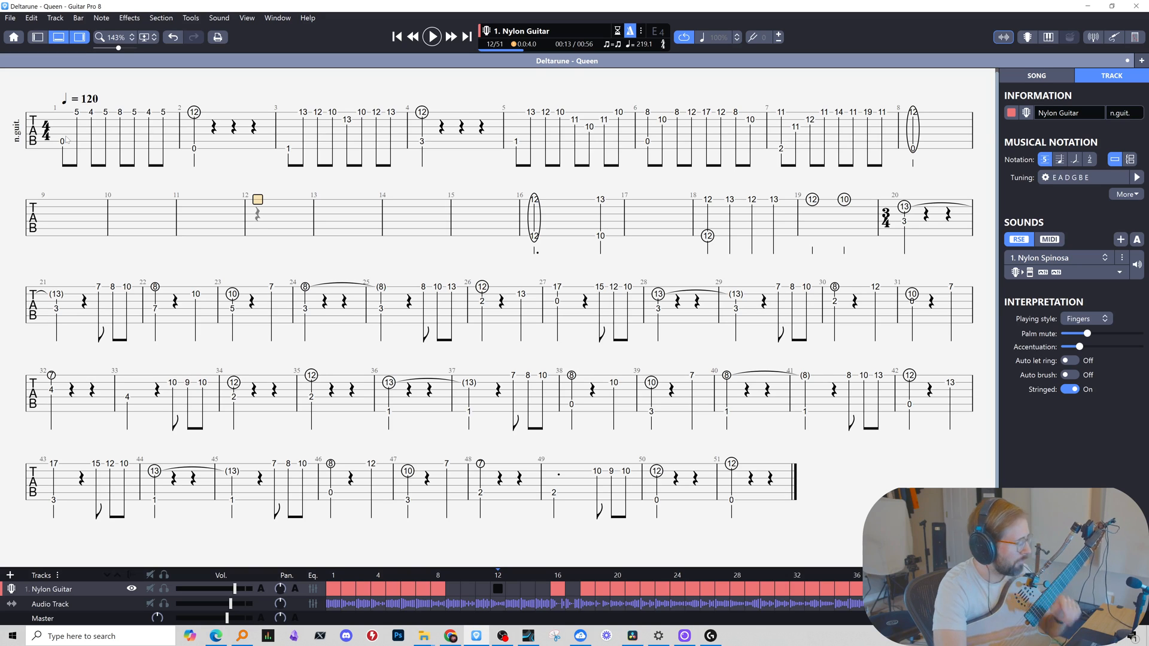
Select the whole track and transpose all notes down by five semitones.
{"action": "key", "text": "ctrl+a"}
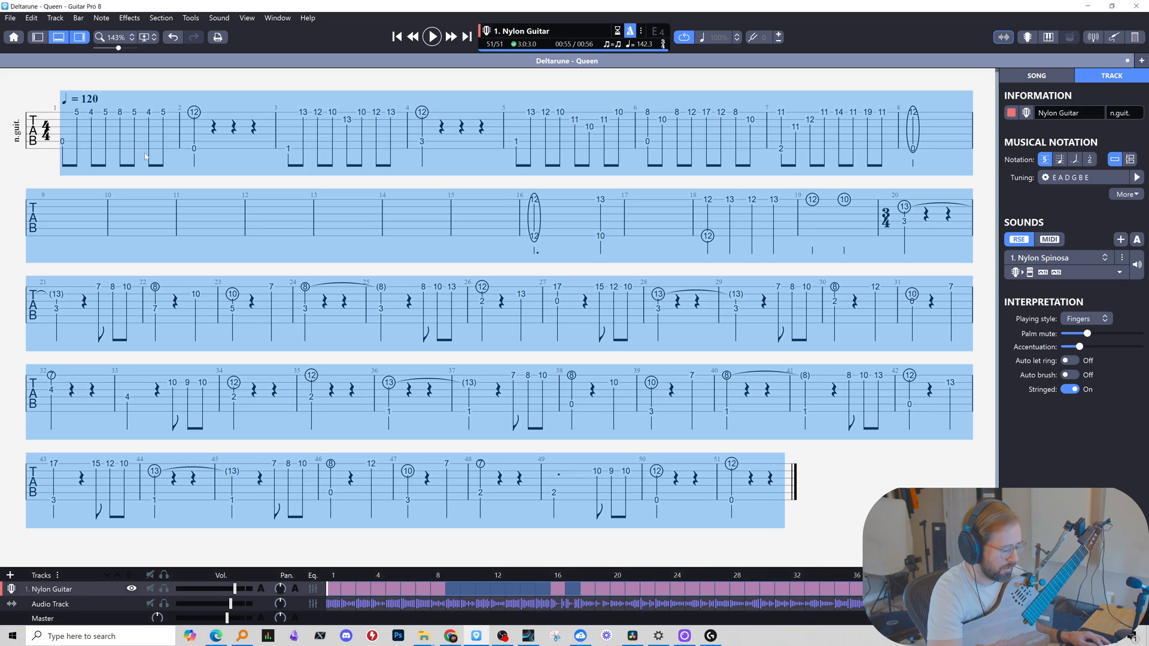
{"action": "key", "text": "ctrl+Down"}
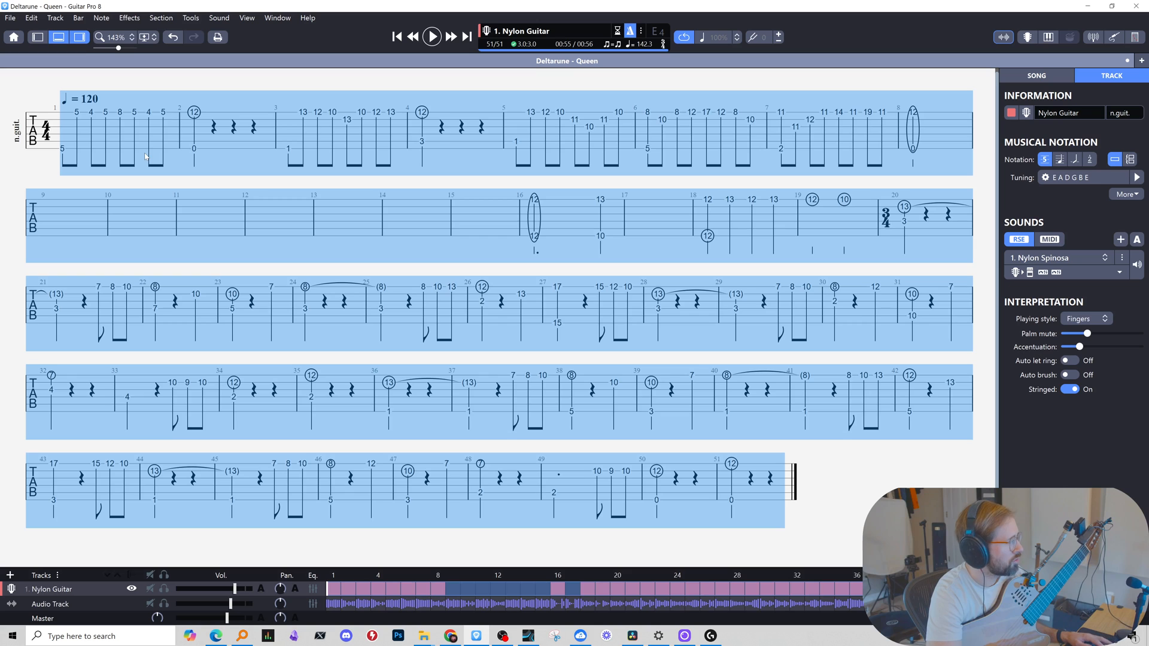
{"action": "key", "text": "ctrl+Up"}
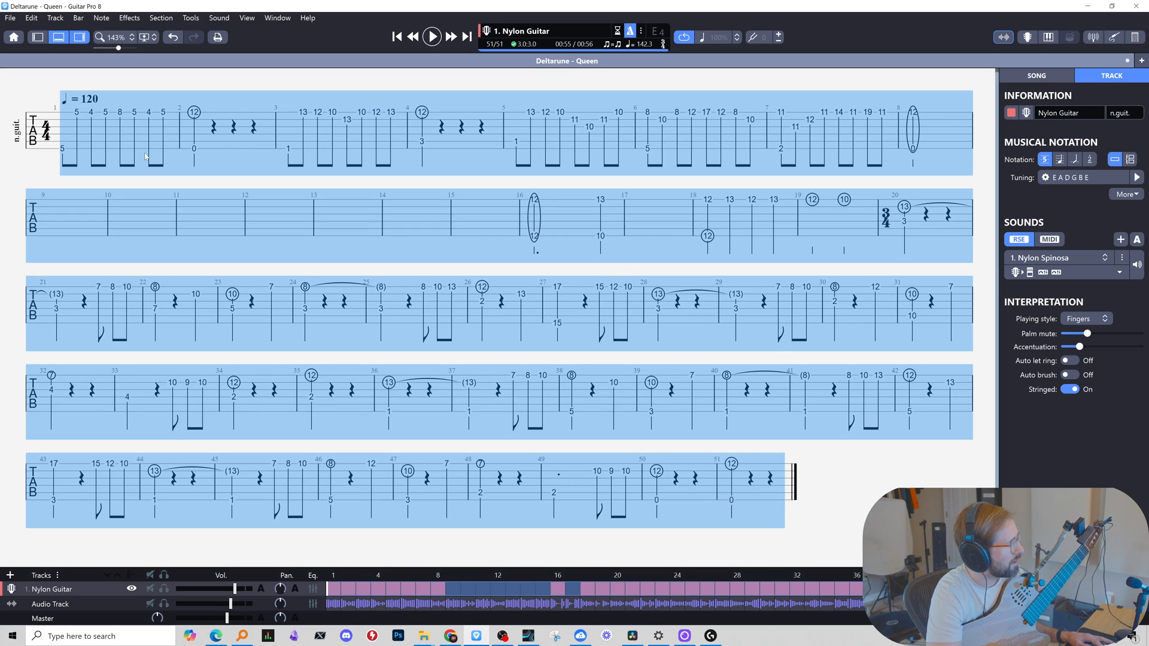
{"action": "key", "text": "ctrl+Down"}
{"action": "key", "text": "ctrl+Down"}
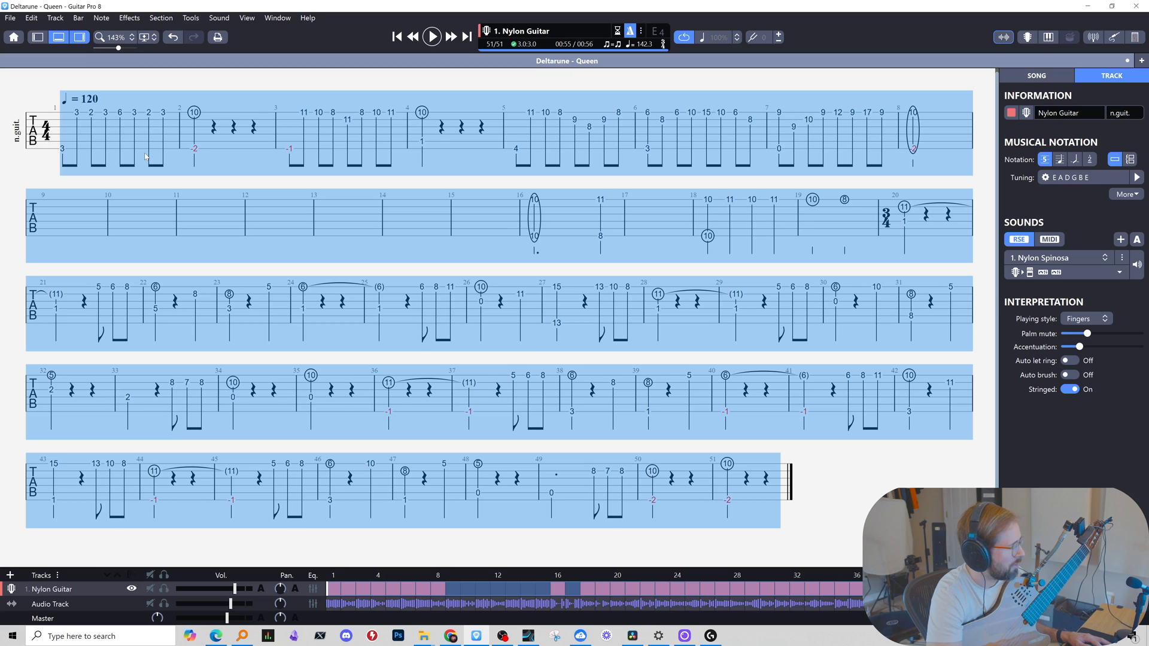
{"action": "key", "text": "ctrl+Down"}
{"action": "key", "text": "ctrl+Down"}
{"action": "key", "text": "ctrl+Down"}
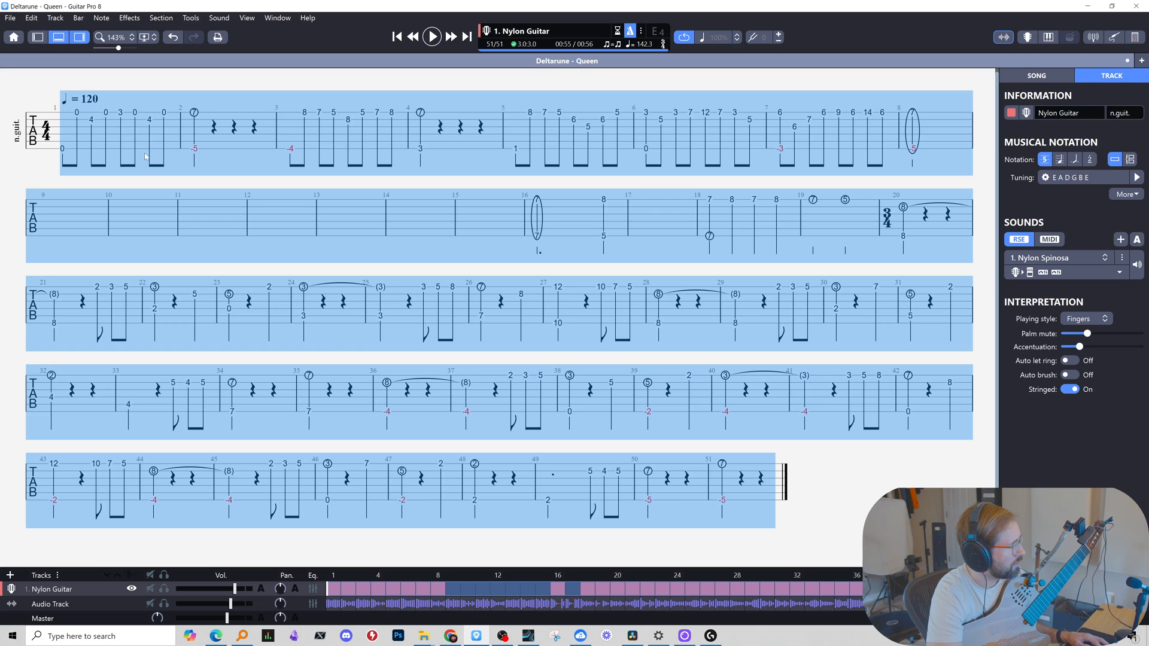
Play back the transposed opening from bar 1 to hear it together with the audio track.
{"action": "left_click", "coordinate": [71, 153]}
{"action": "key", "text": "space"}
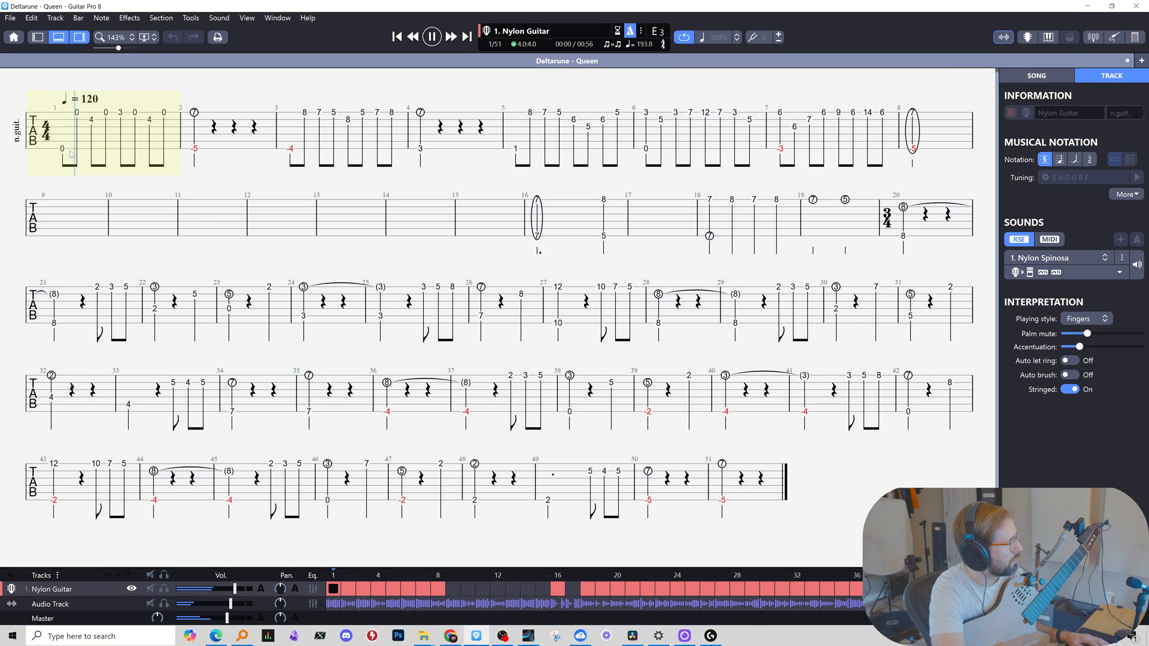
{"action": "key", "text": "space"}
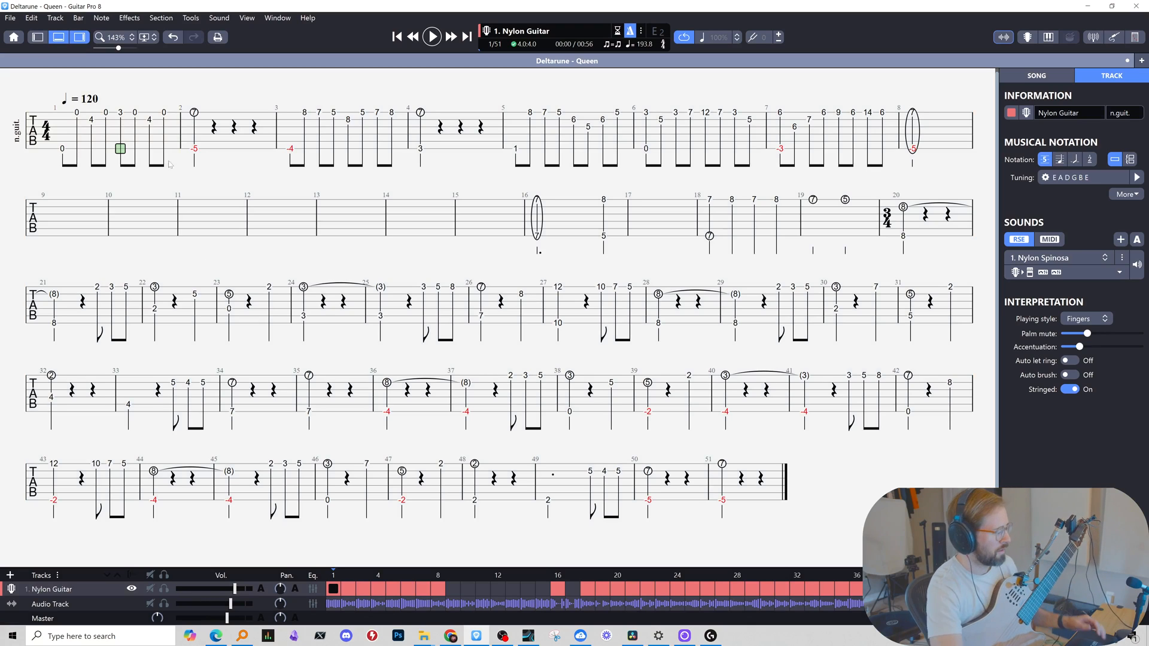
Mute the Audio Track and play back the guitar alone from bar 1 into bar 2.
{"action": "left_click", "coordinate": [151, 604]}
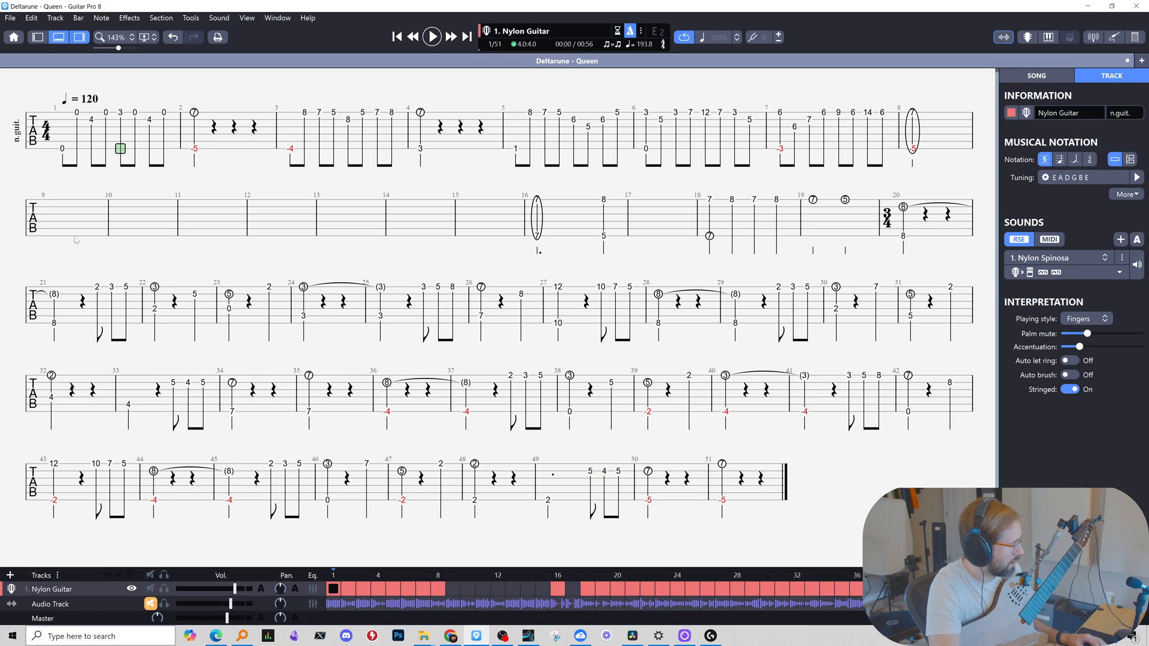
{"action": "left_click", "coordinate": [62, 148]}
{"action": "key", "text": "space"}
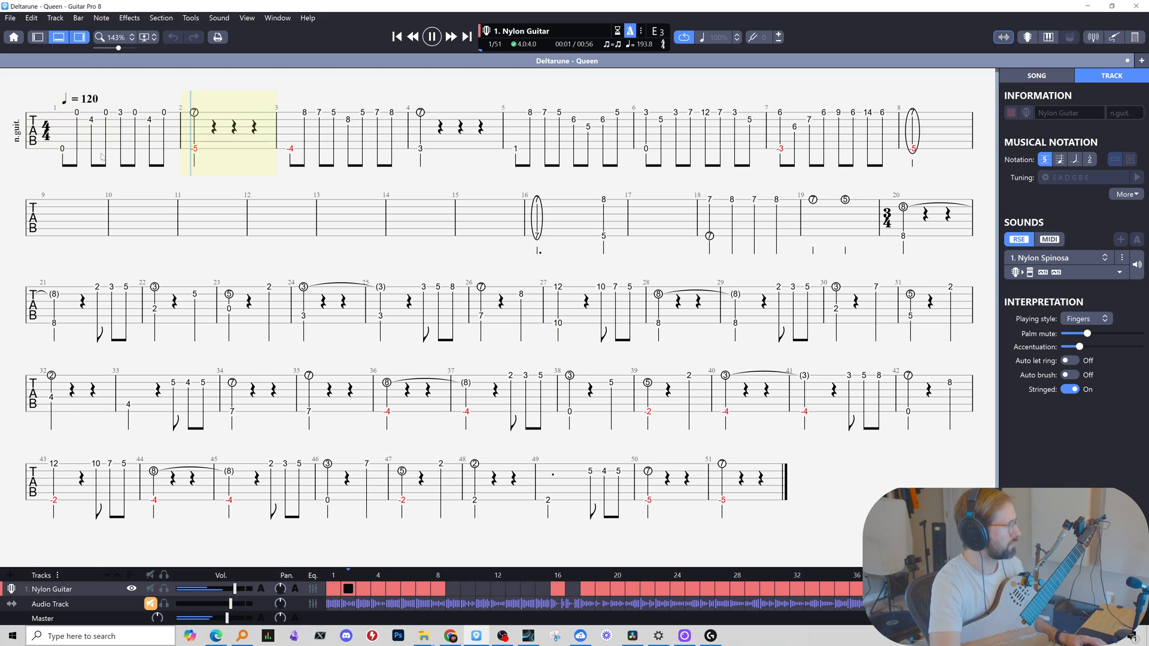
{"action": "key", "text": "space"}
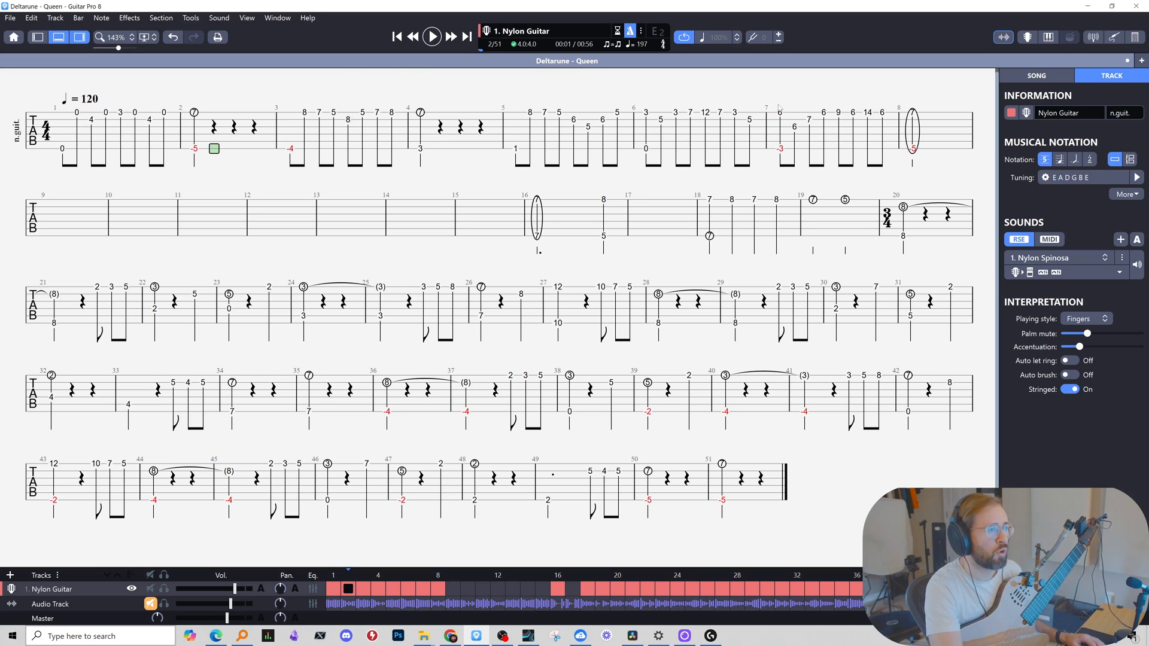
Play back bar 7, the opening and the later section through bar 27 to judge the lower key on guitar.
{"action": "left_click", "coordinate": [779, 149]}
{"action": "key", "text": "space"}
{"action": "key", "text": "space"}
{"action": "key", "text": "space"}
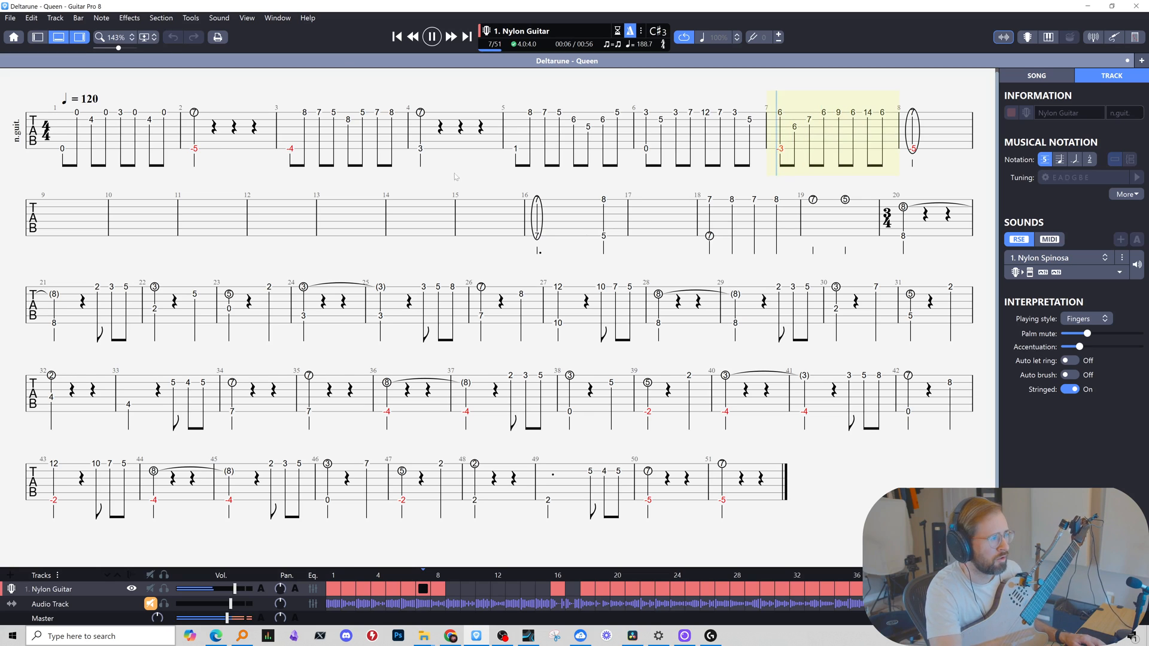
{"action": "key", "text": "space"}
{"action": "left_click", "coordinate": [63, 149]}
{"action": "key", "text": "space"}
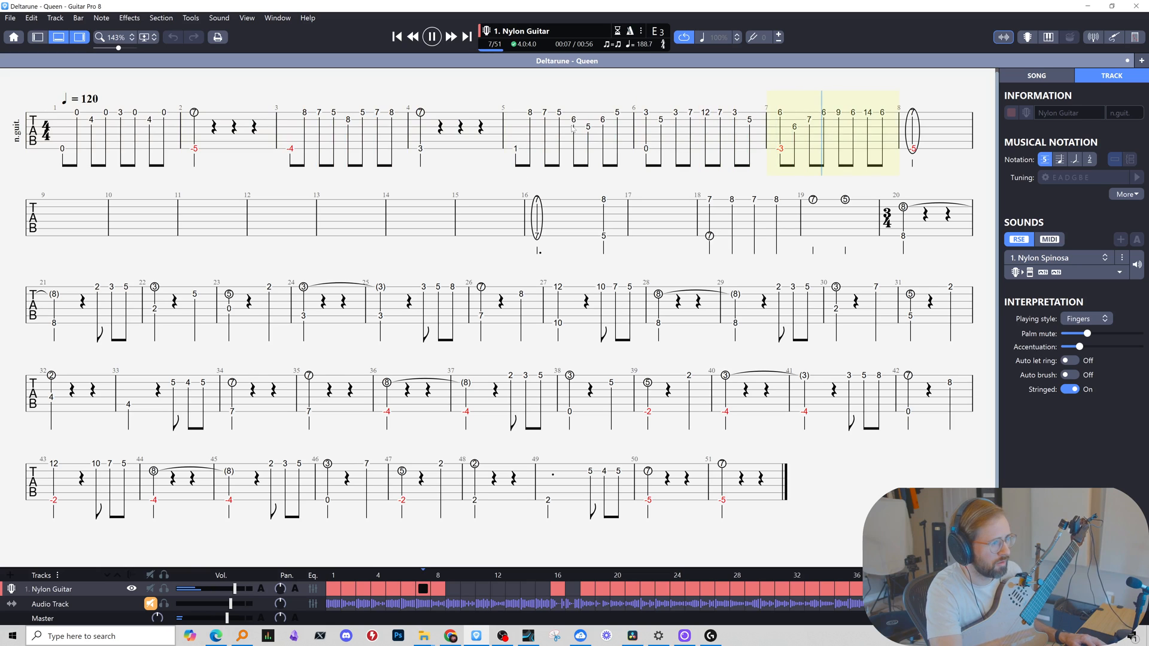
{"action": "left_click", "coordinate": [507, 210]}
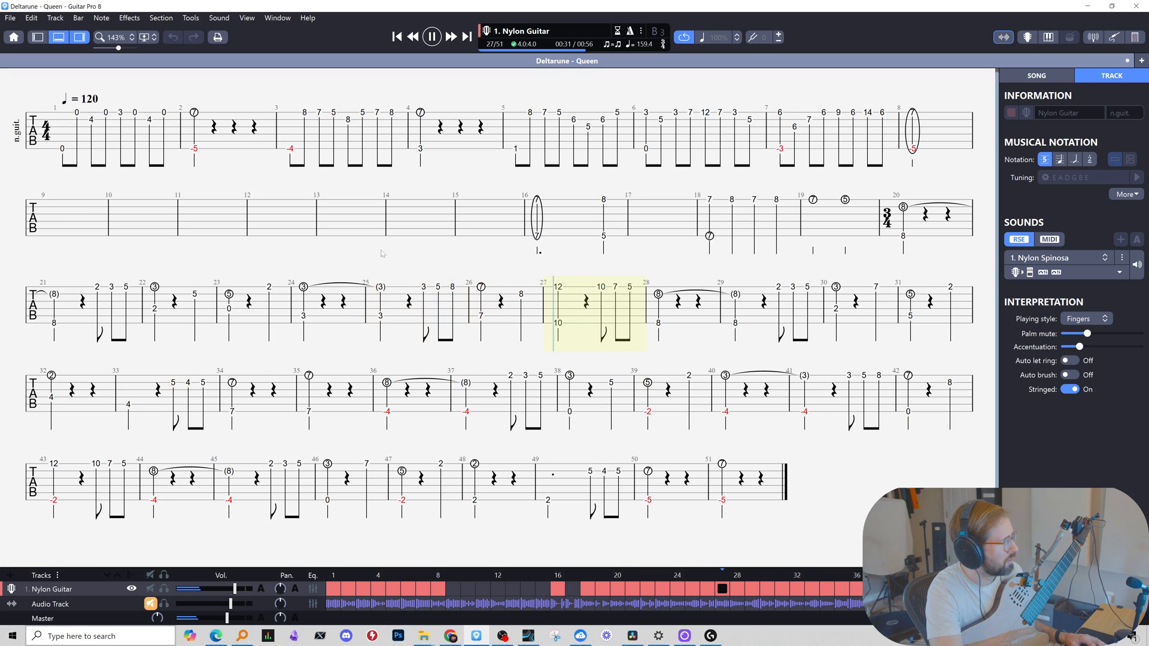
{"action": "key", "text": "space"}
Reverse the five-semitone downward transposition across the whole track.
{"action": "key", "text": "ctrl+a"}
{"action": "key", "text": "alt+shift+Up"}
{"action": "key", "text": "alt+shift+Up"}
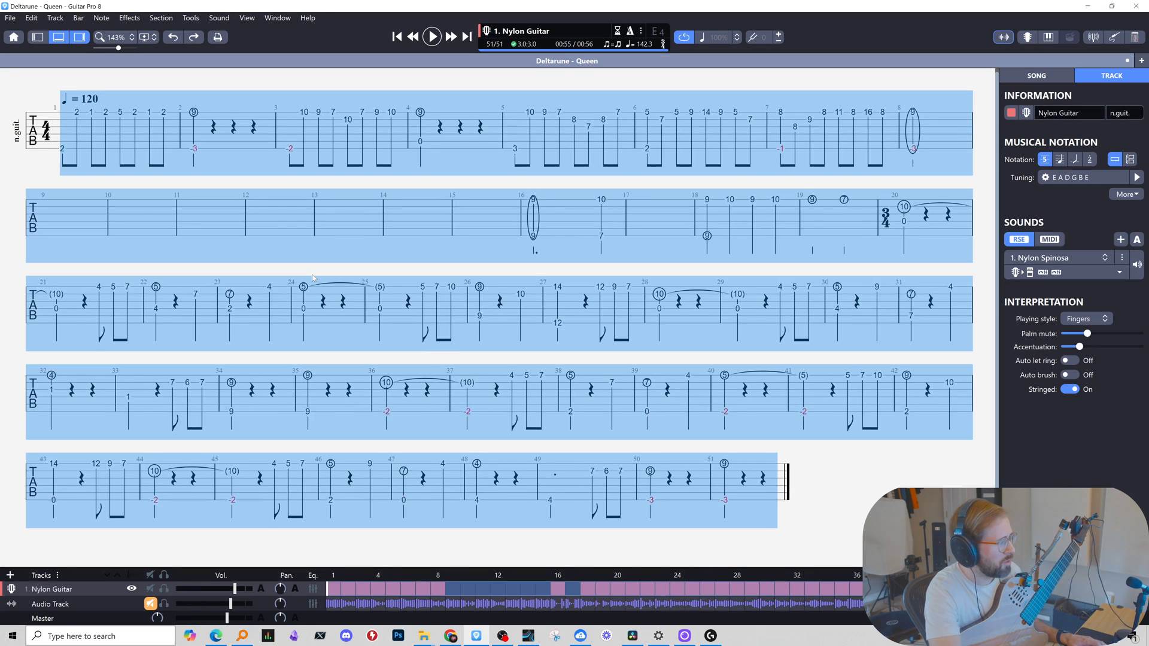
{"action": "key", "text": "alt+shift+Up"}
{"action": "key", "text": "alt+shift+Up"}
{"action": "key", "text": "alt+shift+Up"}
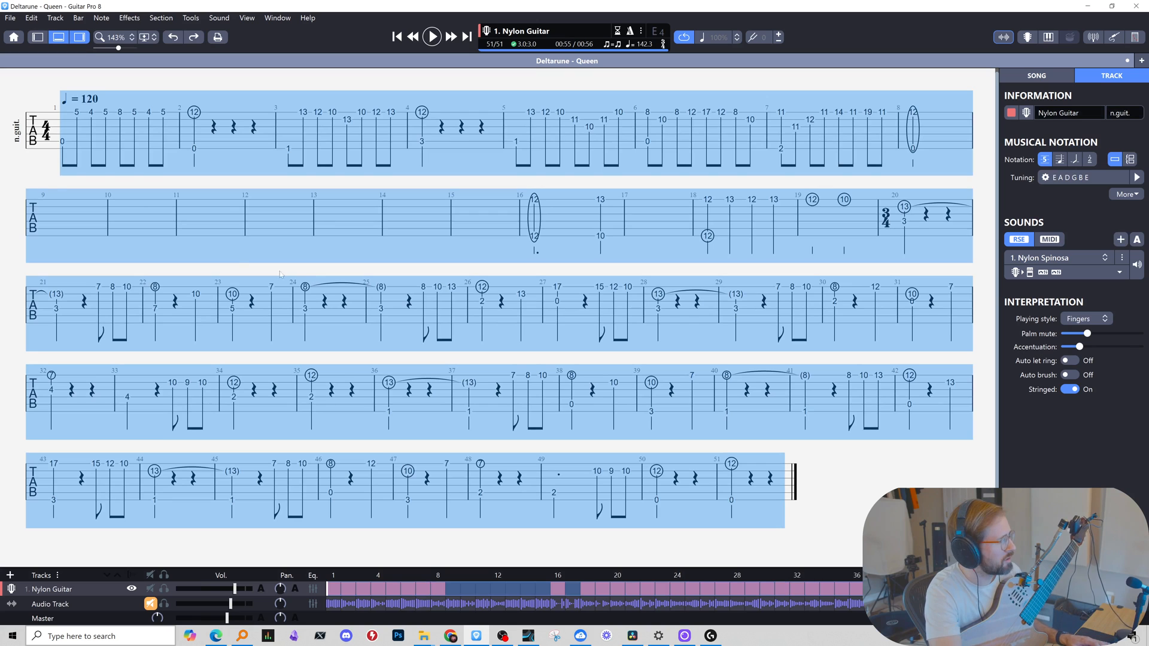
Briefly play back the beginning of the score in the original key.
{"action": "key", "text": "space"}
{"action": "key", "text": "space"}
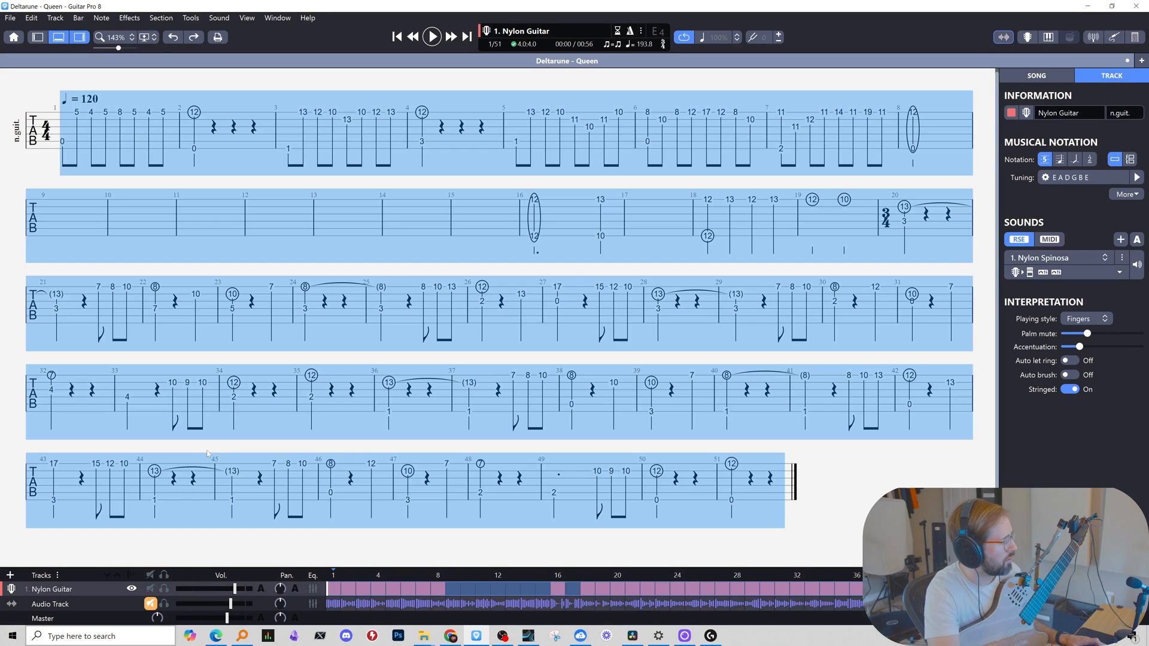
{"action": "key", "text": "shift+Left"}
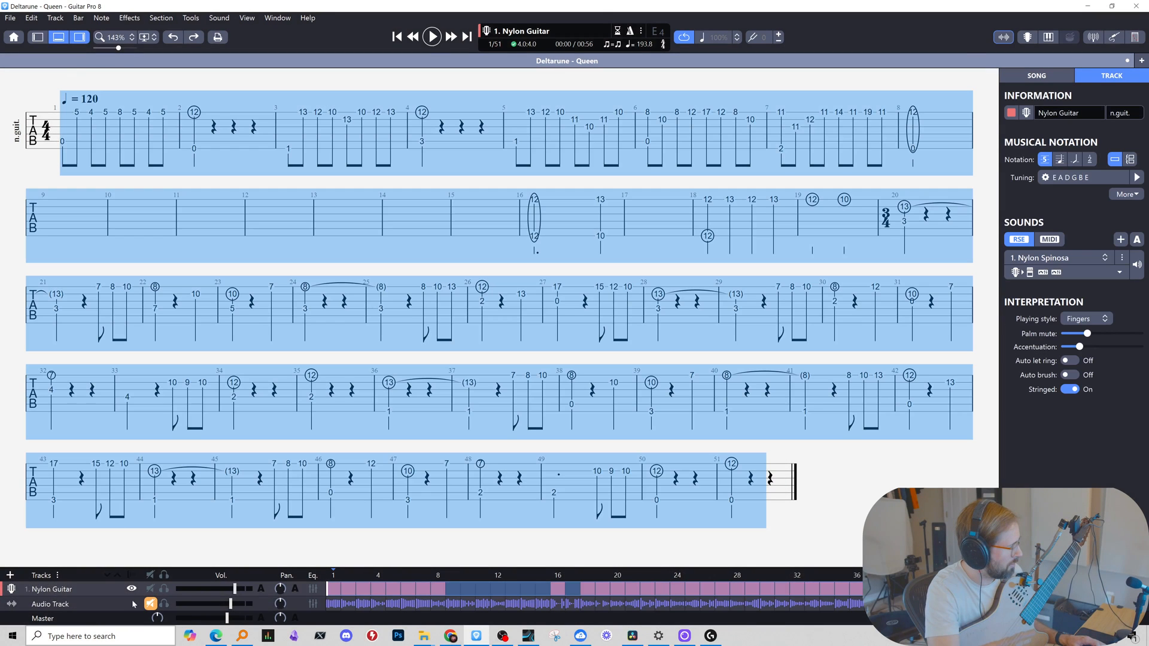
Rename the Nylon Guitar track as 7.
{"action": "double_click", "coordinate": [60, 590]}
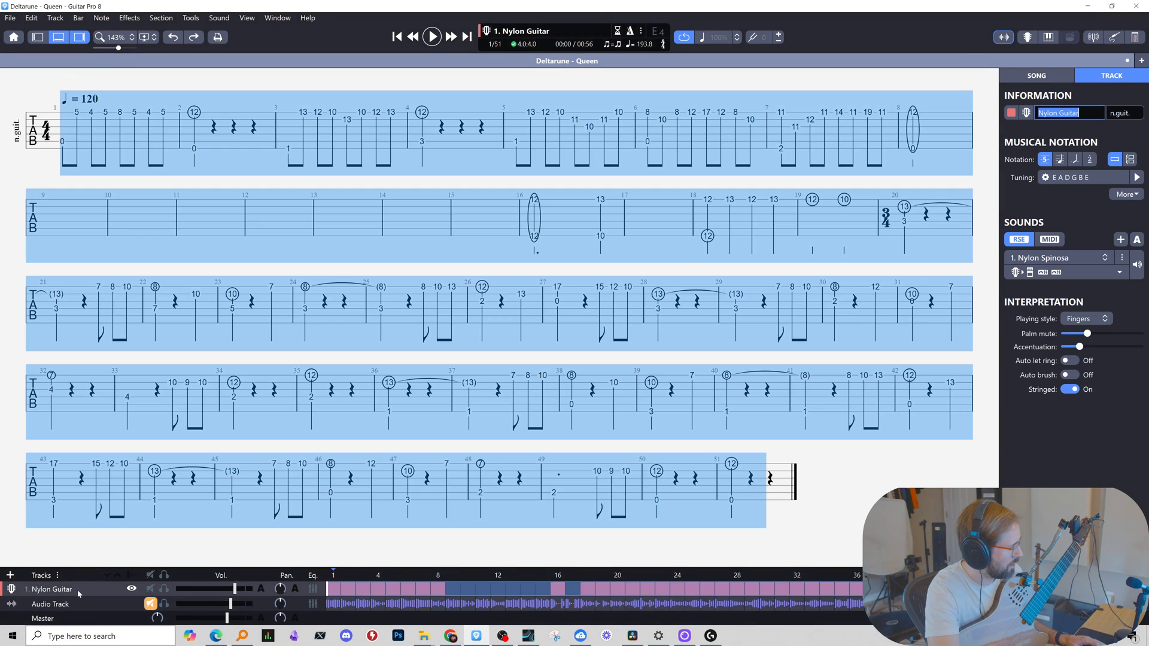
{"action": "key", "text": "Tab"}
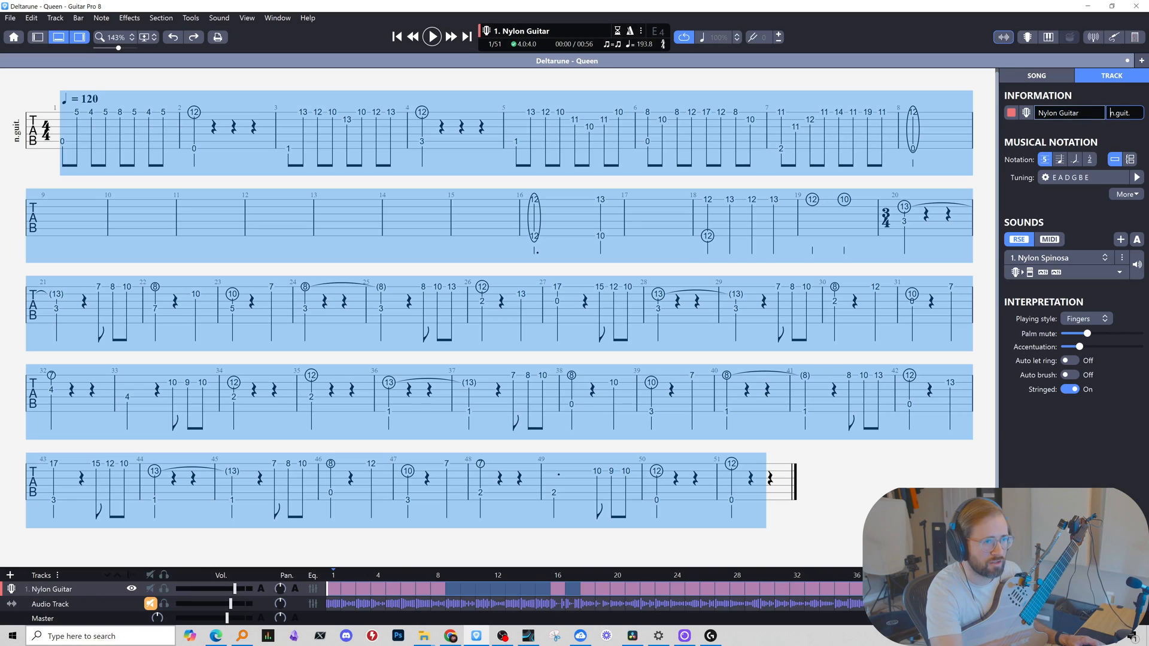
{"action": "key", "text": "shift+Tab"}
{"action": "type", "text": "7"}
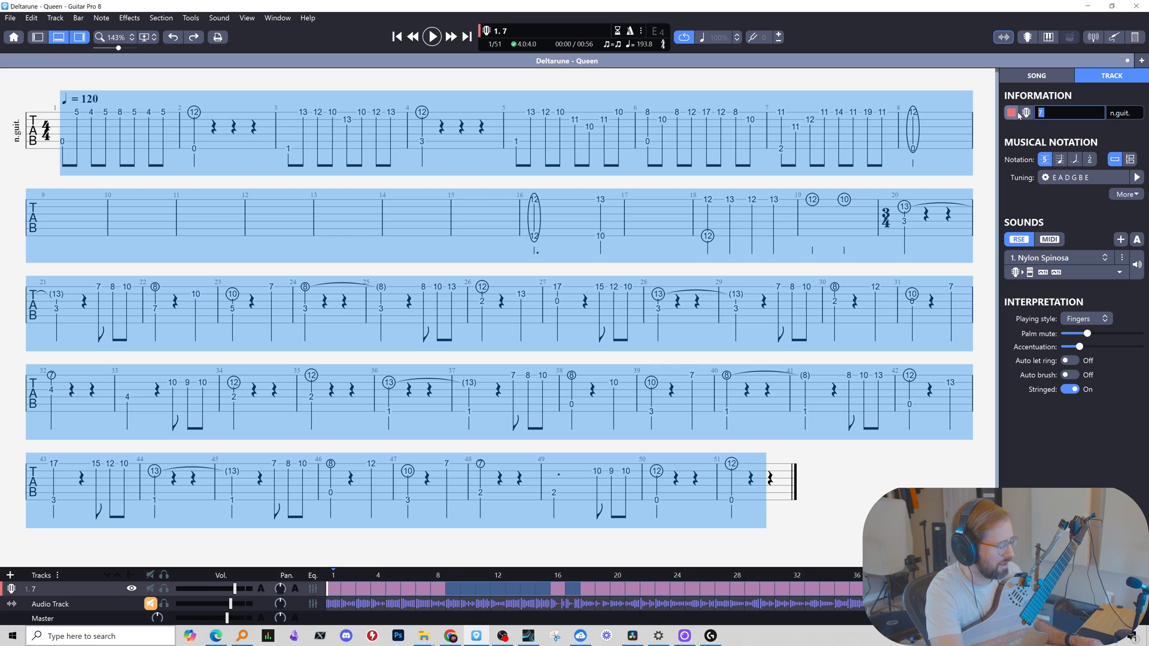
Lower the entire melody voice by one octave, leaving the bass voice at its pitch.
{"action": "left_click", "coordinate": [773, 200]}
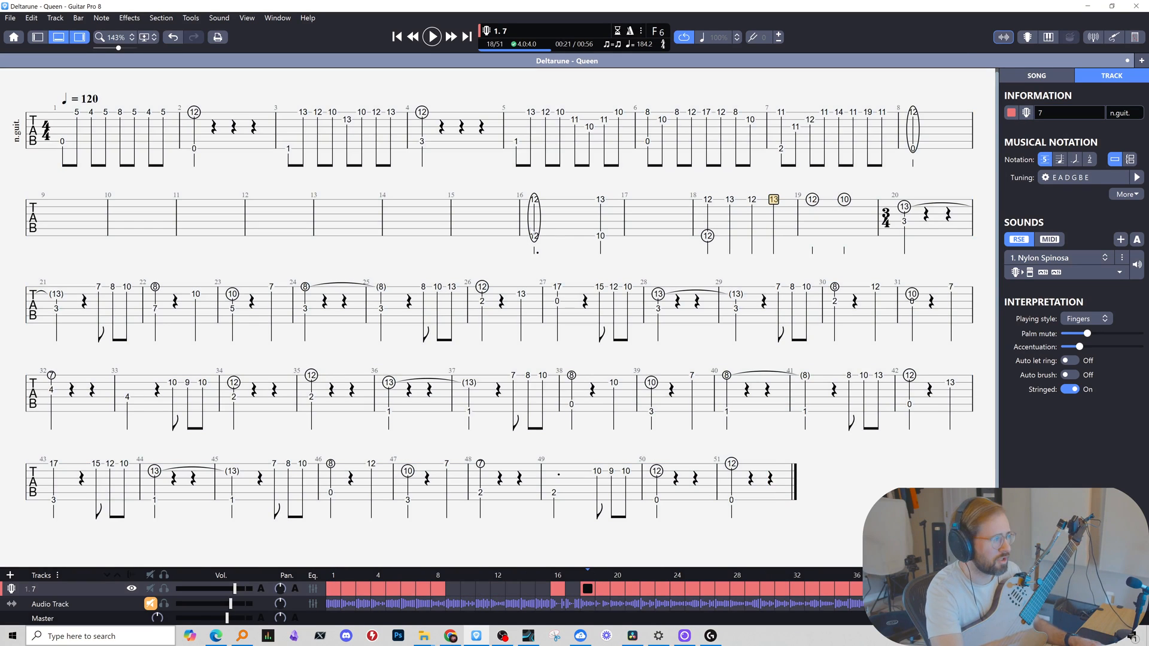
{"action": "key", "text": "ctrl+2"}
{"action": "key", "text": "ctrl+1"}
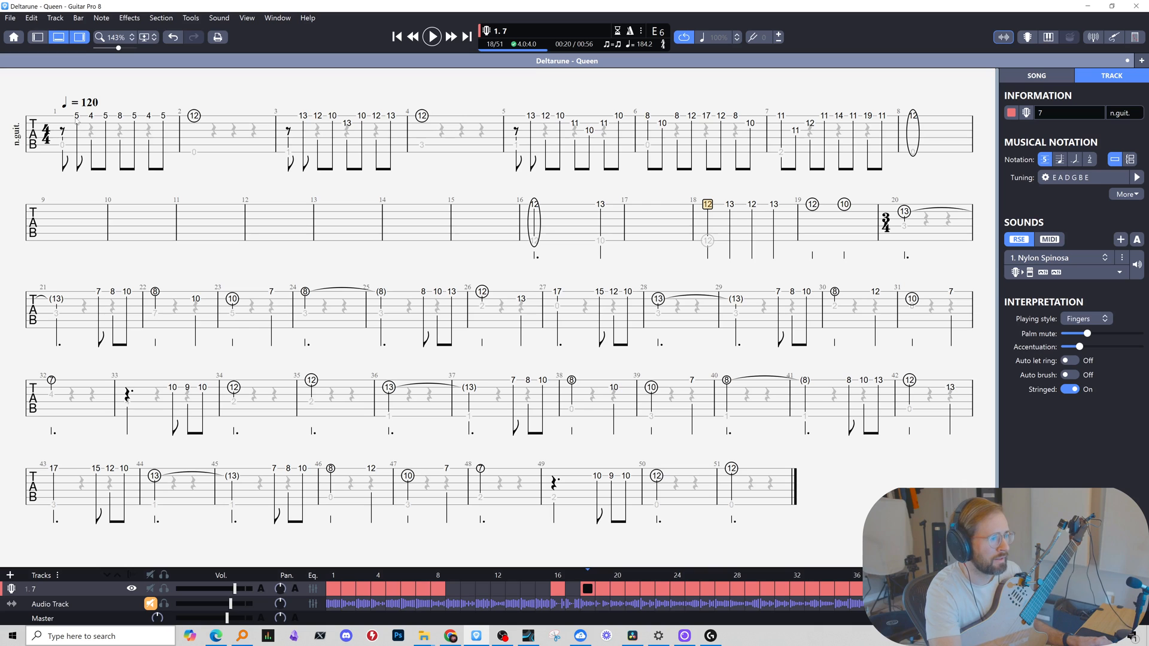
{"action": "left_click_drag", "start_coordinate": [77, 120], "coordinate": [771, 496]}
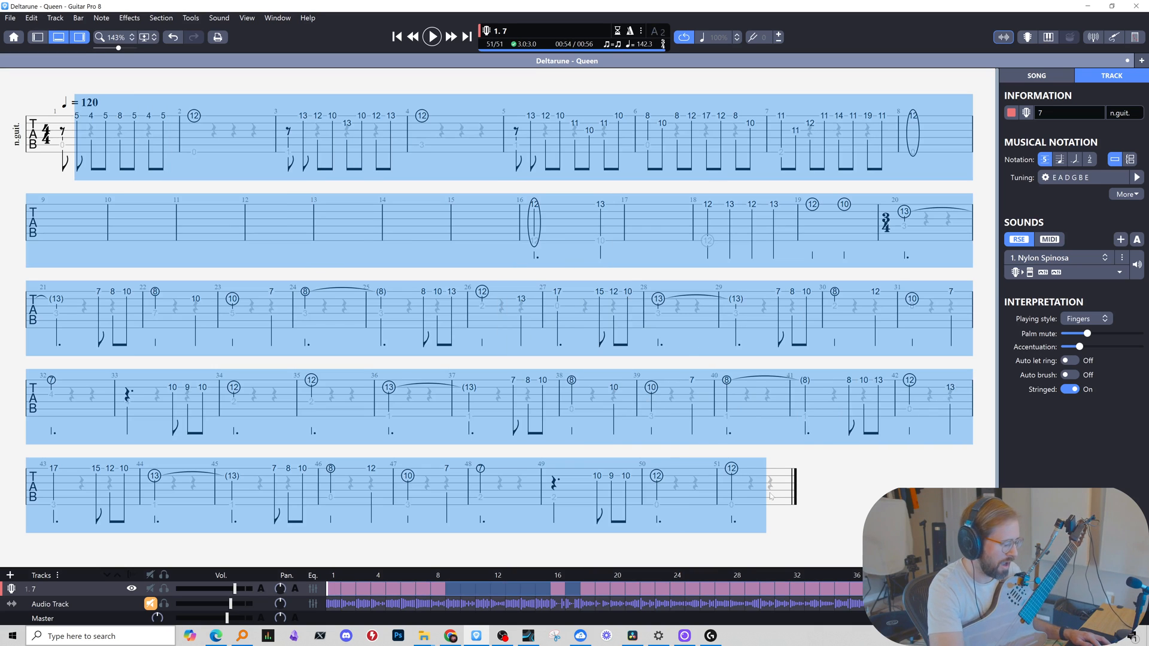
{"action": "key", "text": "ctrl+shift+Down"}
{"action": "left_click", "coordinate": [358, 425]}
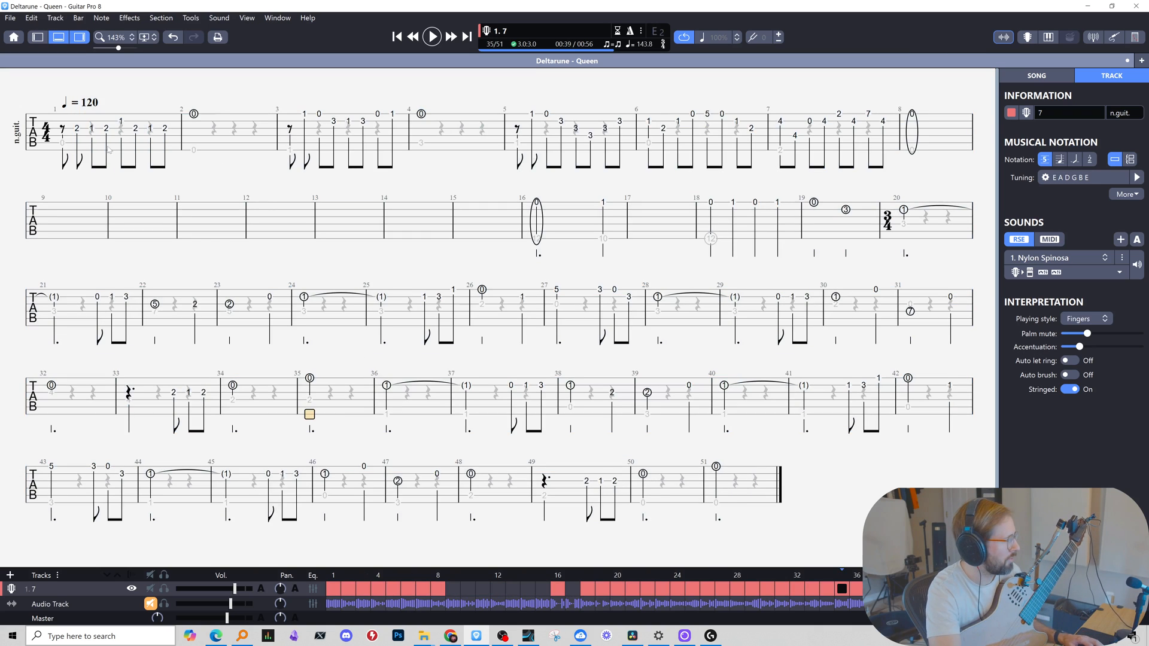
Play back the score from bar 1, and from bar 16 to near the end, to judge the lowered melody.
{"action": "left_click", "coordinate": [63, 130]}
{"action": "key", "text": "space"}
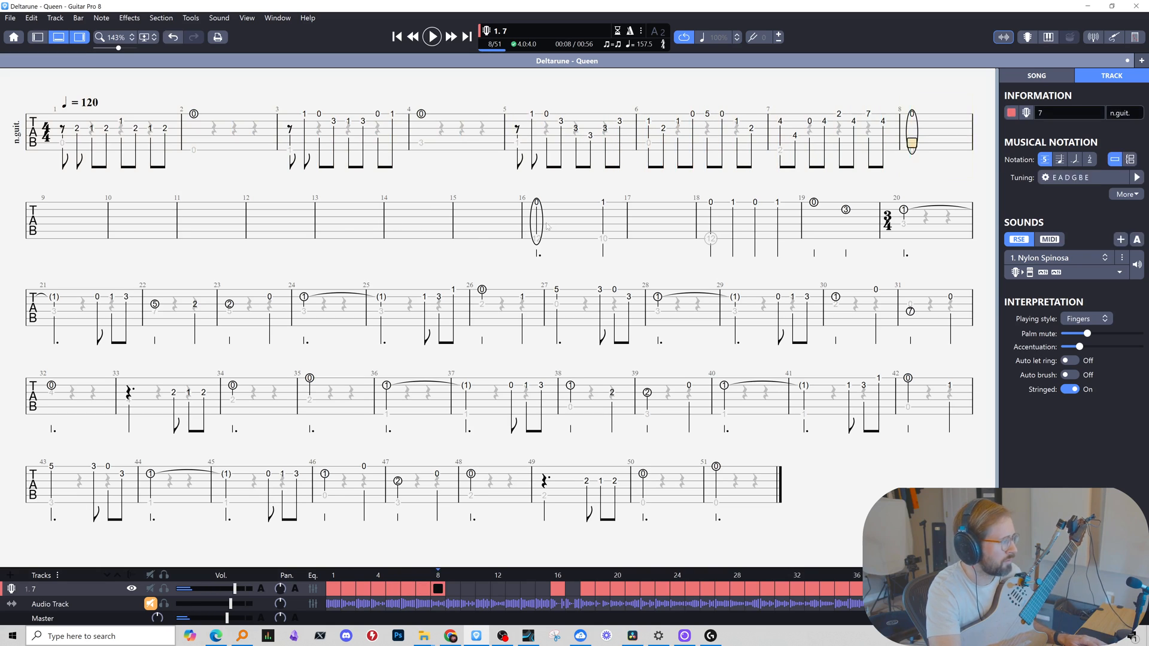
{"action": "left_click", "coordinate": [587, 241]}
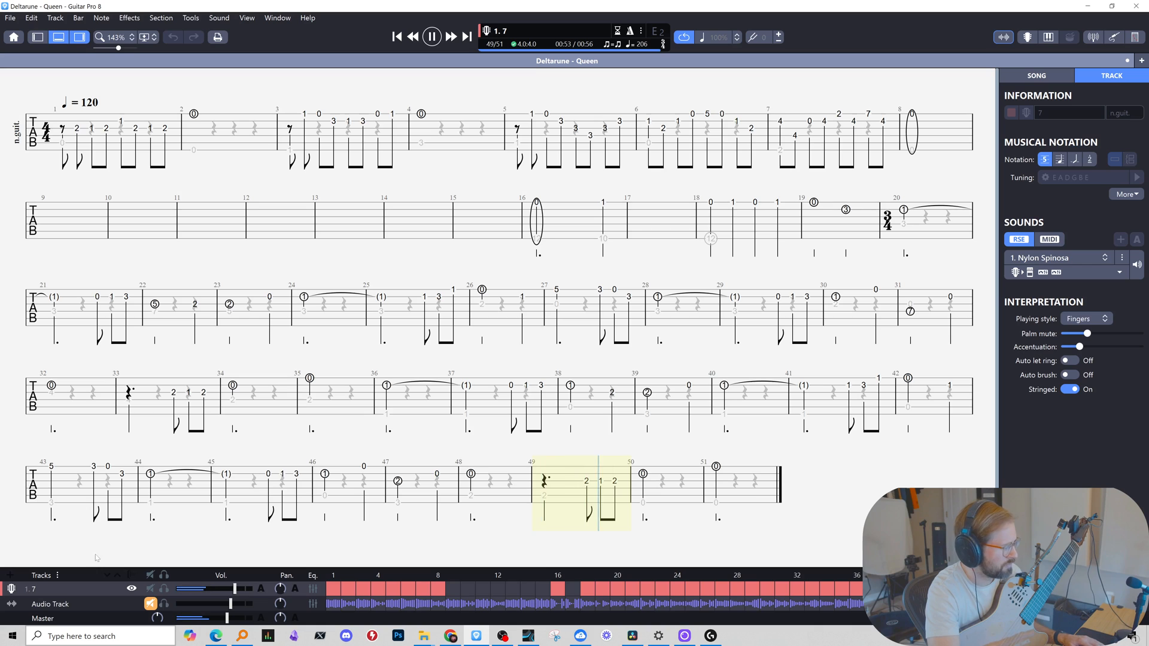
{"action": "key", "text": "space"}
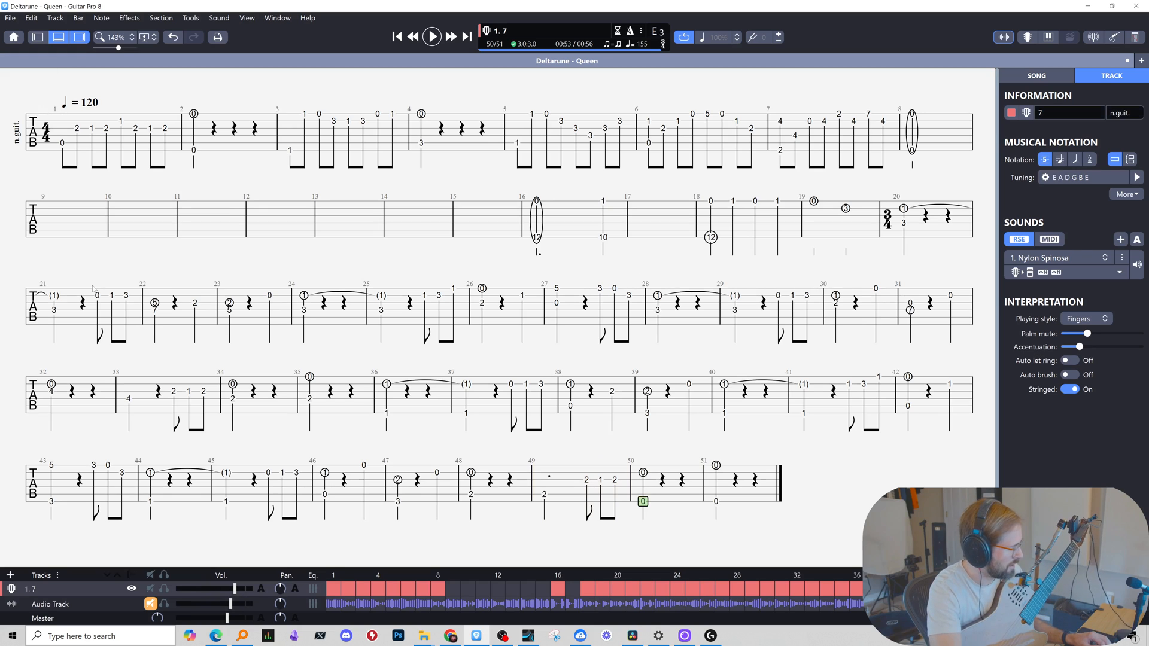
Duplicate track 7 and rename the copy as "?".
{"action": "right_click", "coordinate": [90, 589]}
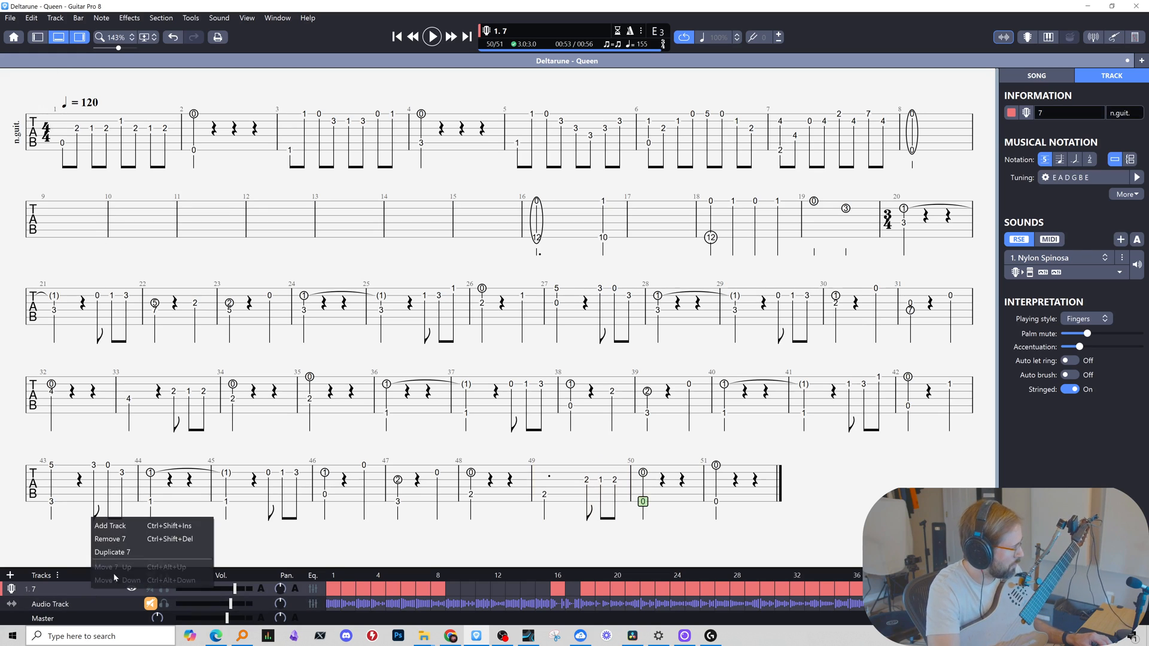
{"action": "left_click", "coordinate": [138, 540]}
{"action": "left_click", "coordinate": [502, 635]}
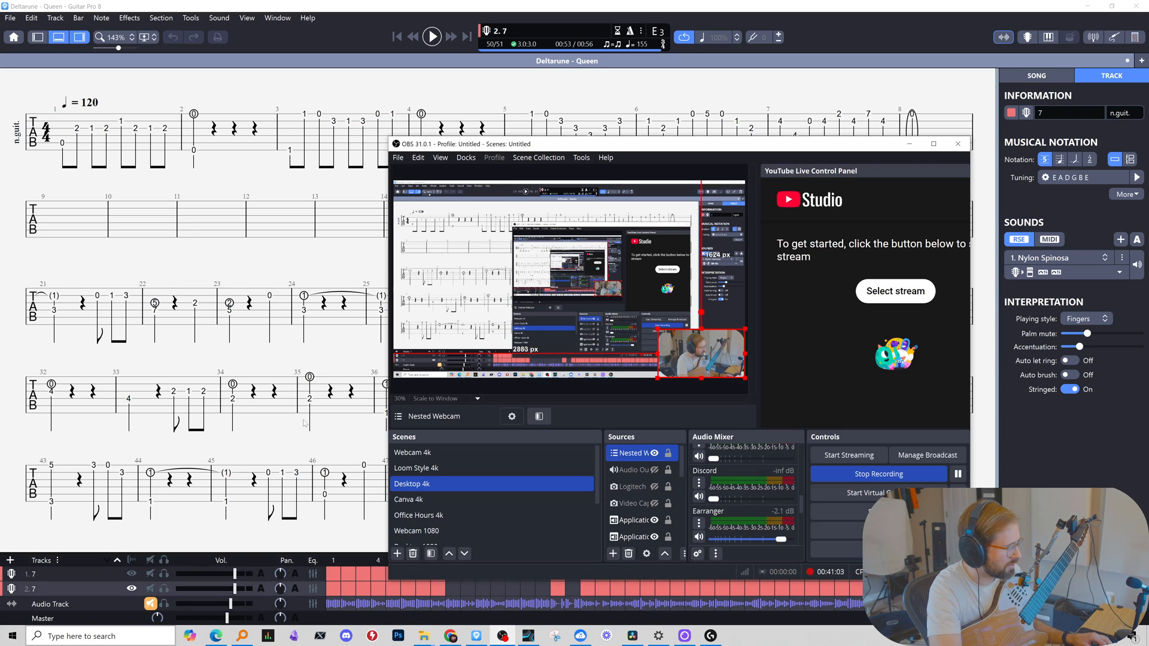
{"action": "left_click", "coordinate": [279, 414]}
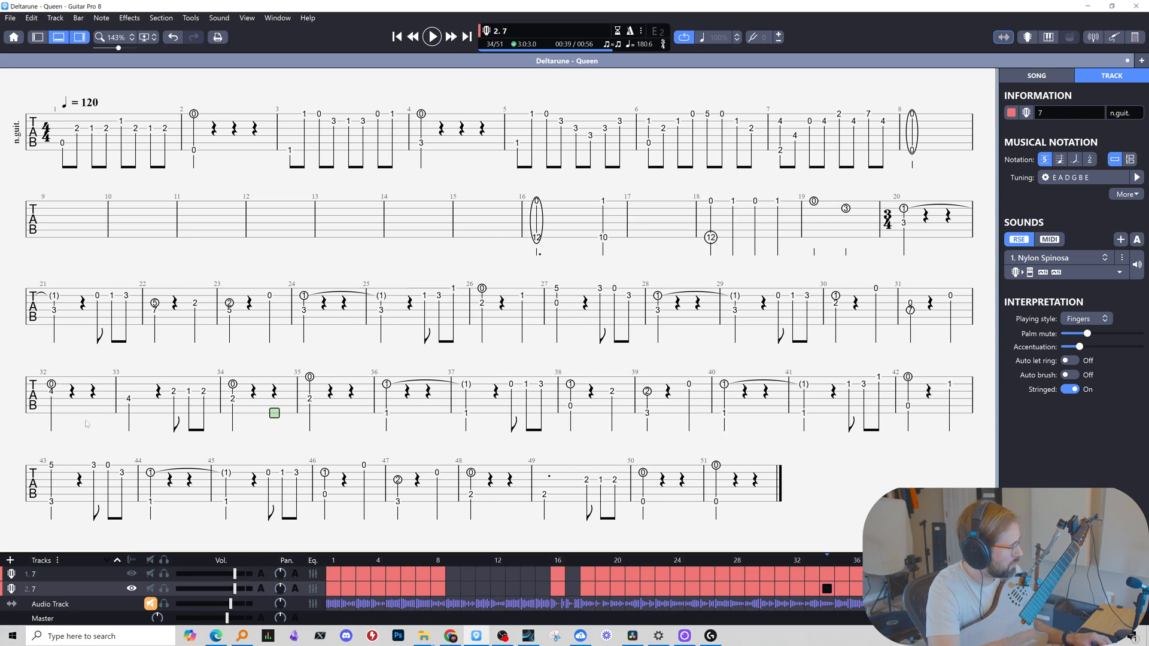
{"action": "double_click", "coordinate": [39, 592]}
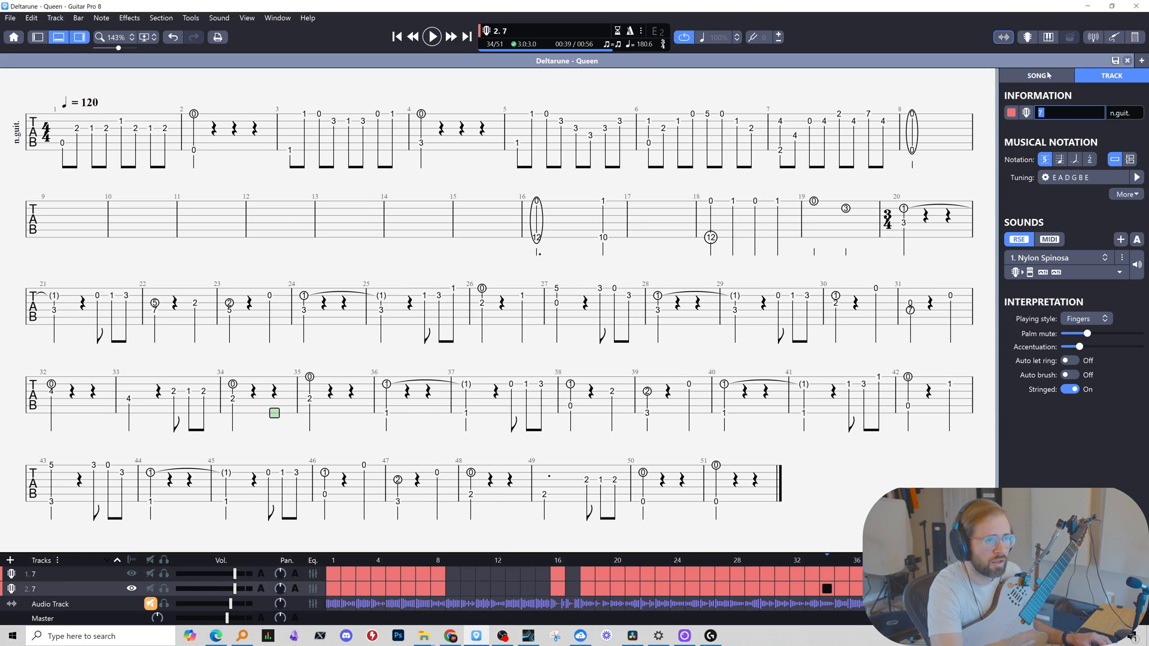
{"action": "left_click", "coordinate": [538, 262]}
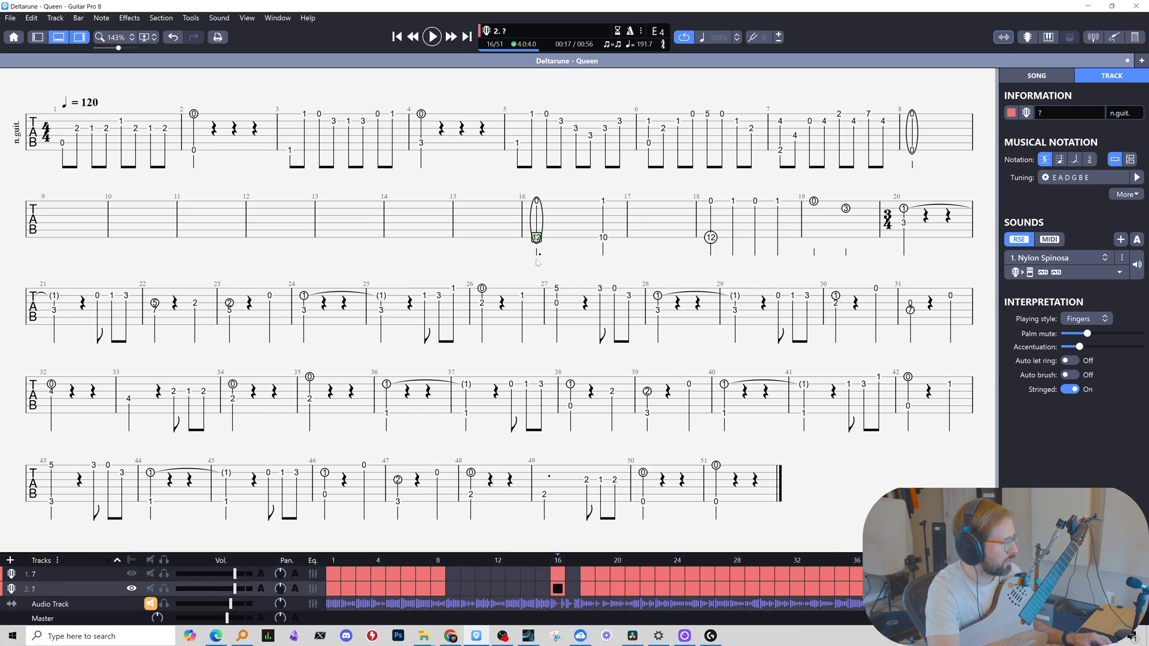
Briefly play back bar 1 of the duplicated track.
{"action": "left_click", "coordinate": [76, 138]}
{"action": "key", "text": "space"}
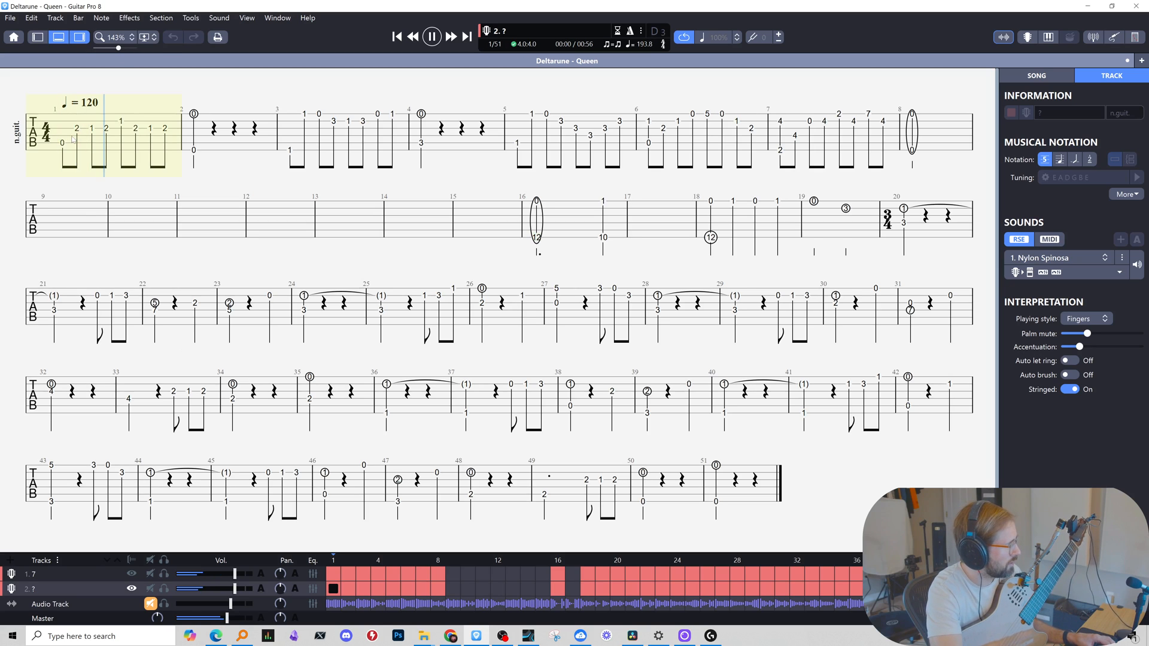
{"action": "key", "text": "space"}
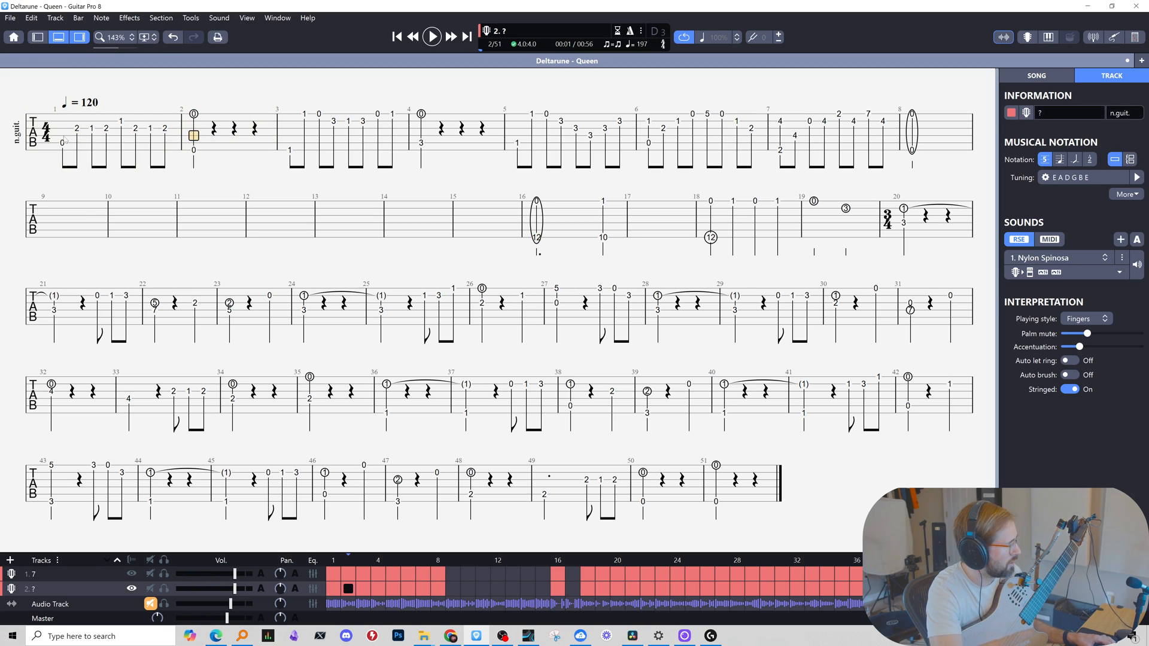
Try transposing all bars of the duplicated track up three octaves, and undo the transposition.
{"action": "key", "text": "ctrl+a"}
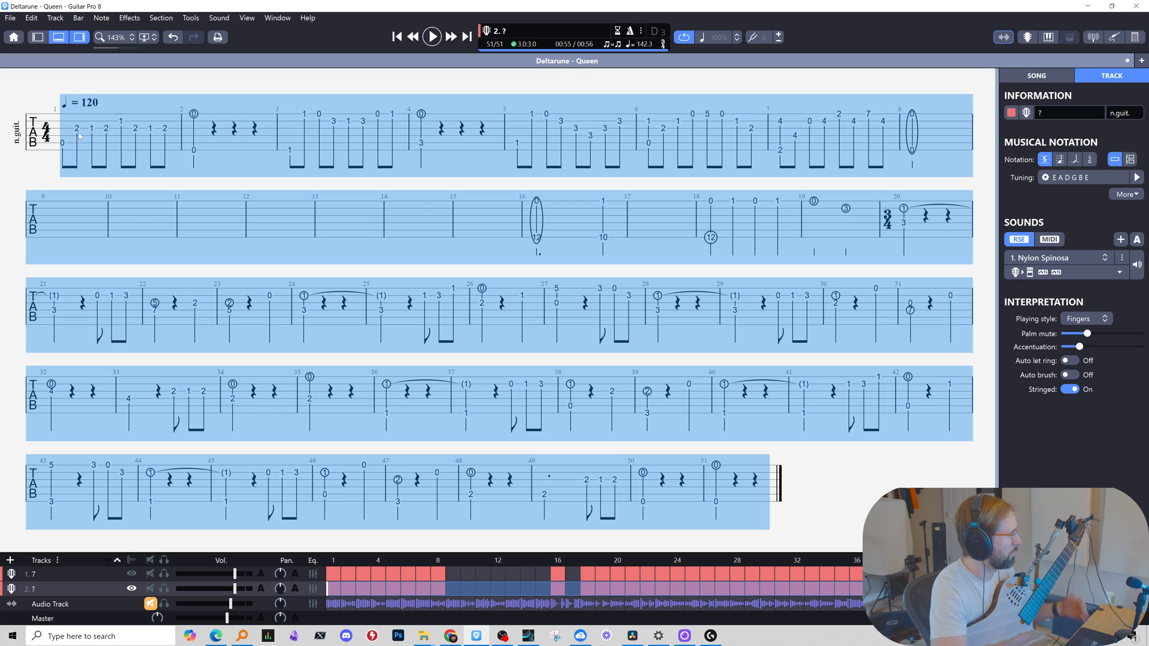
{"action": "key", "text": "ctrl+shift+plus"}
{"action": "key", "text": "ctrl+shift+plus"}
{"action": "key", "text": "ctrl+shift+plus"}
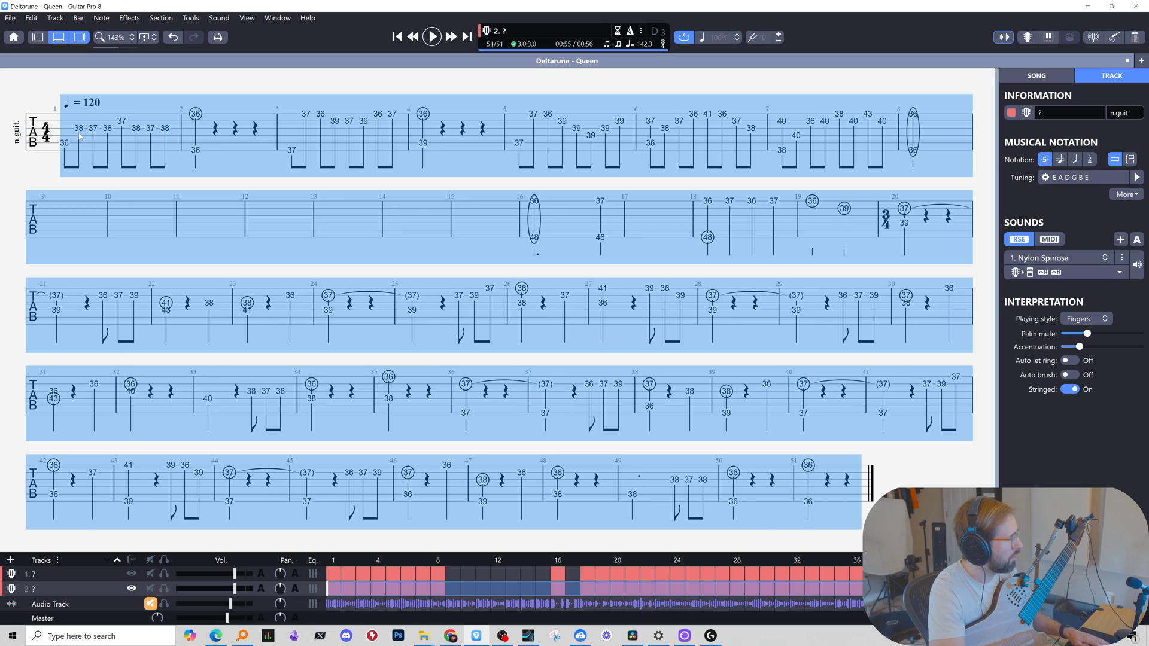
{"action": "key", "text": "ctrl+z"}
{"action": "key", "text": "ctrl+z"}
{"action": "key", "text": "ctrl+z"}
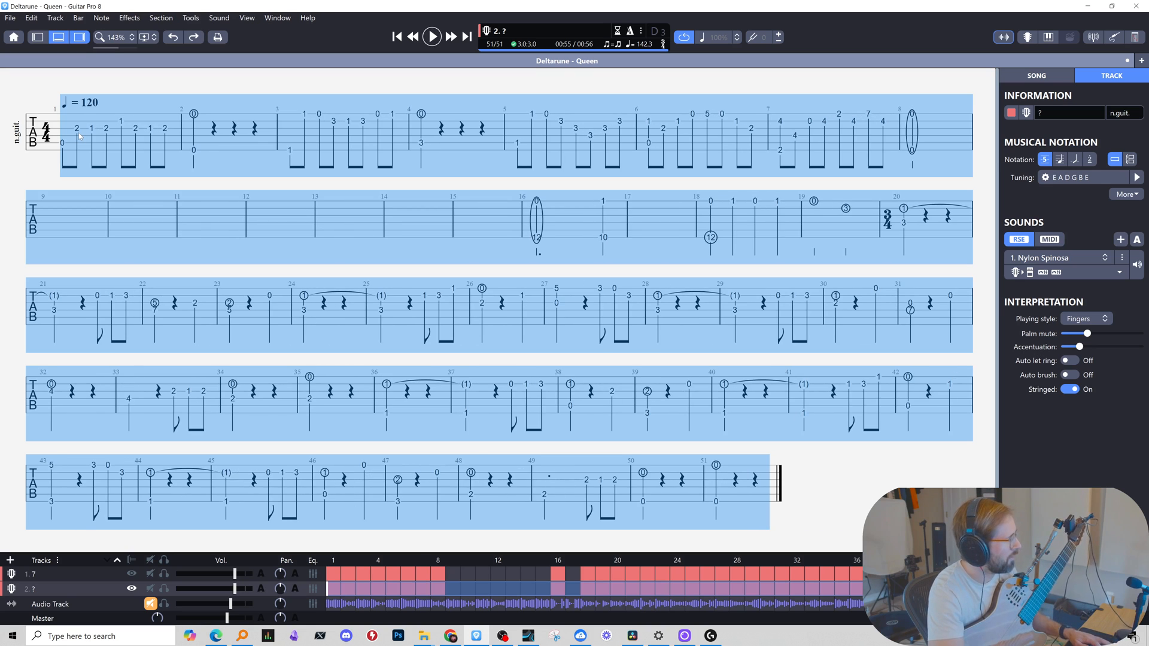
Transpose all bars of the duplicated track up three semitones.
{"action": "key", "text": "shift+plus"}
{"action": "key", "text": "shift+plus"}
{"action": "key", "text": "shift+plus"}
{"action": "left_click", "coordinate": [92, 131]}
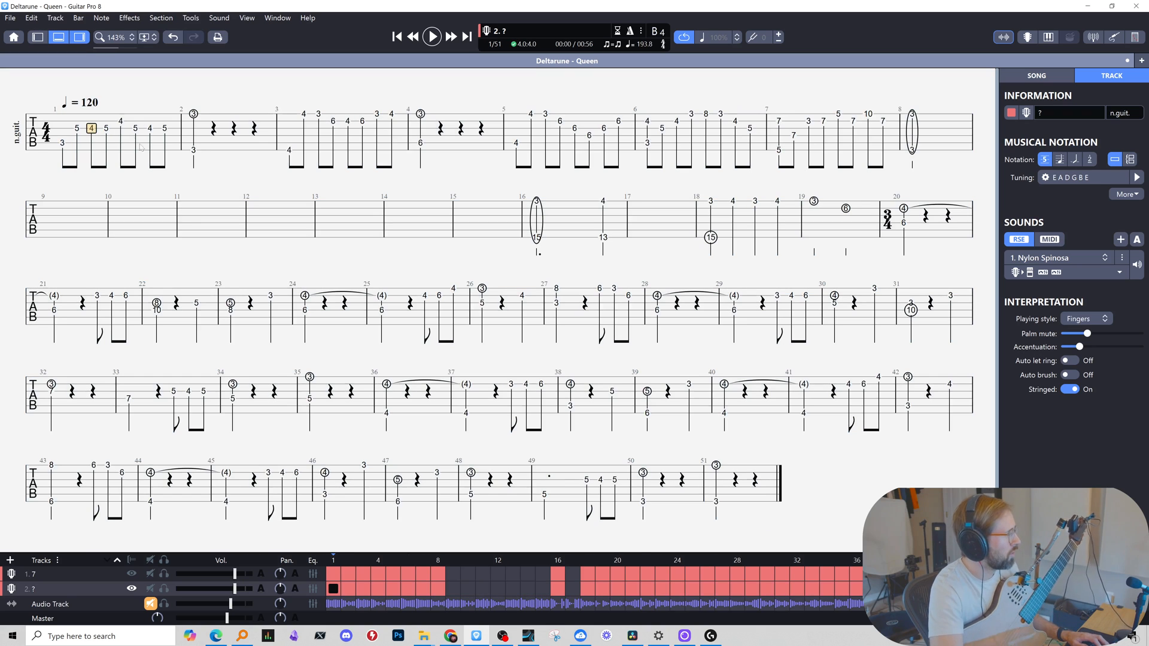
Mute the original track 7 and play back the opening bars of the transposed copy alone.
{"action": "left_click", "coordinate": [62, 144]}
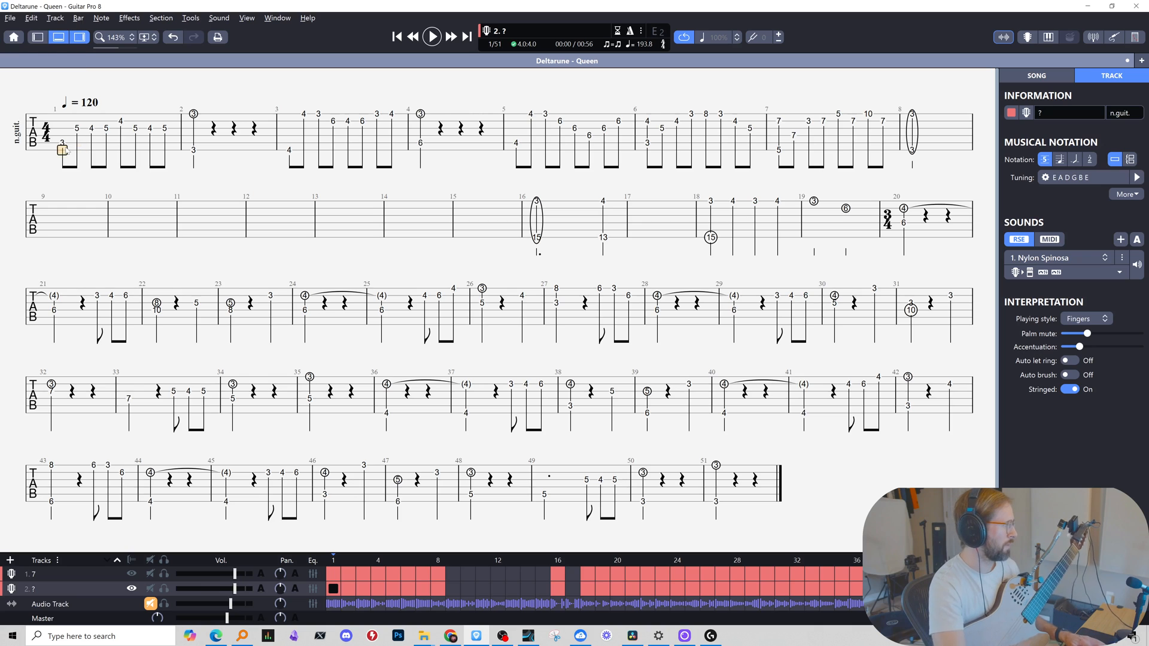
{"action": "key", "text": "space"}
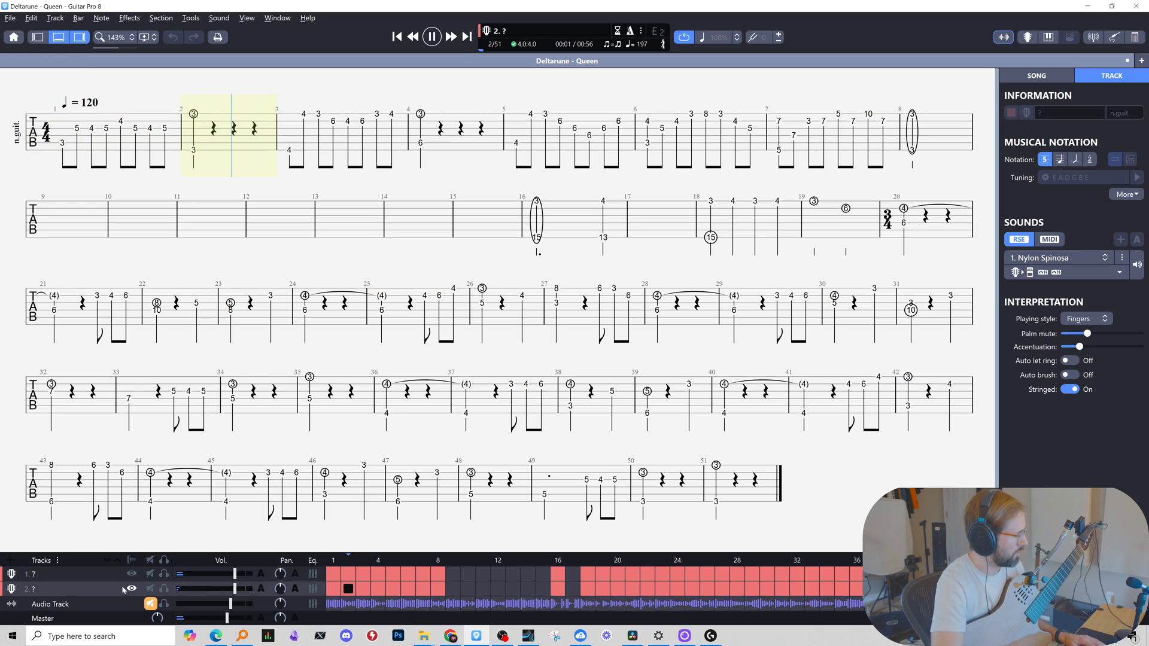
{"action": "left_click", "coordinate": [150, 588]}
{"action": "key", "text": "space"}
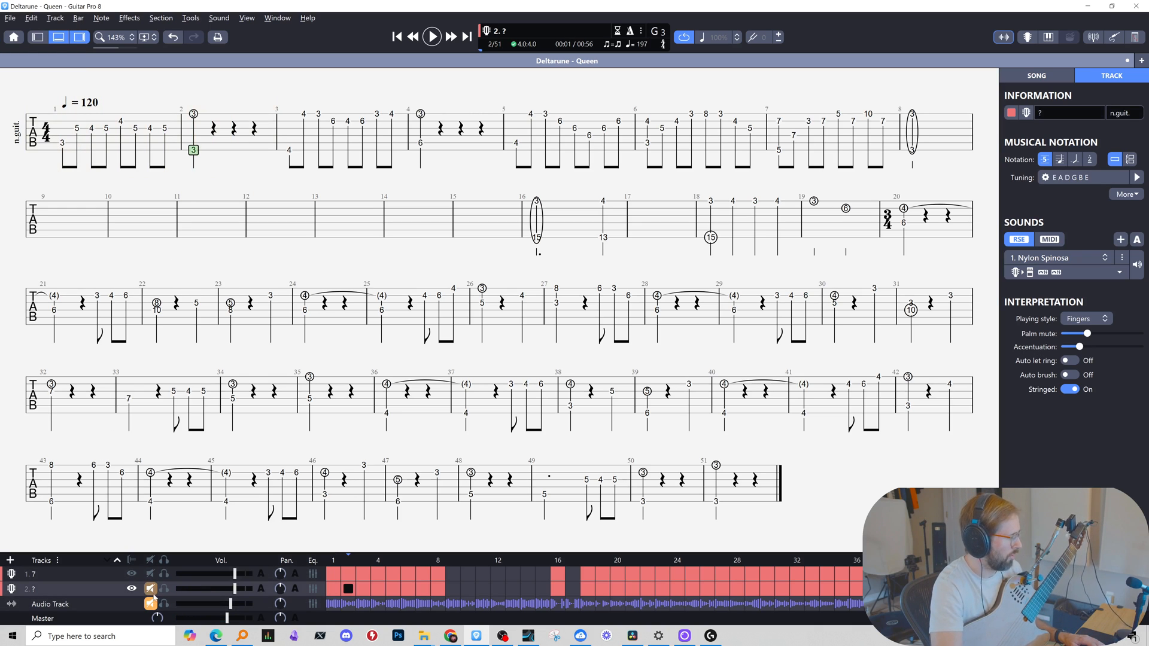
{"action": "left_click", "coordinate": [151, 589]}
{"action": "left_click", "coordinate": [151, 574]}
{"action": "key", "text": "space"}
{"action": "left_click", "coordinate": [91, 129]}
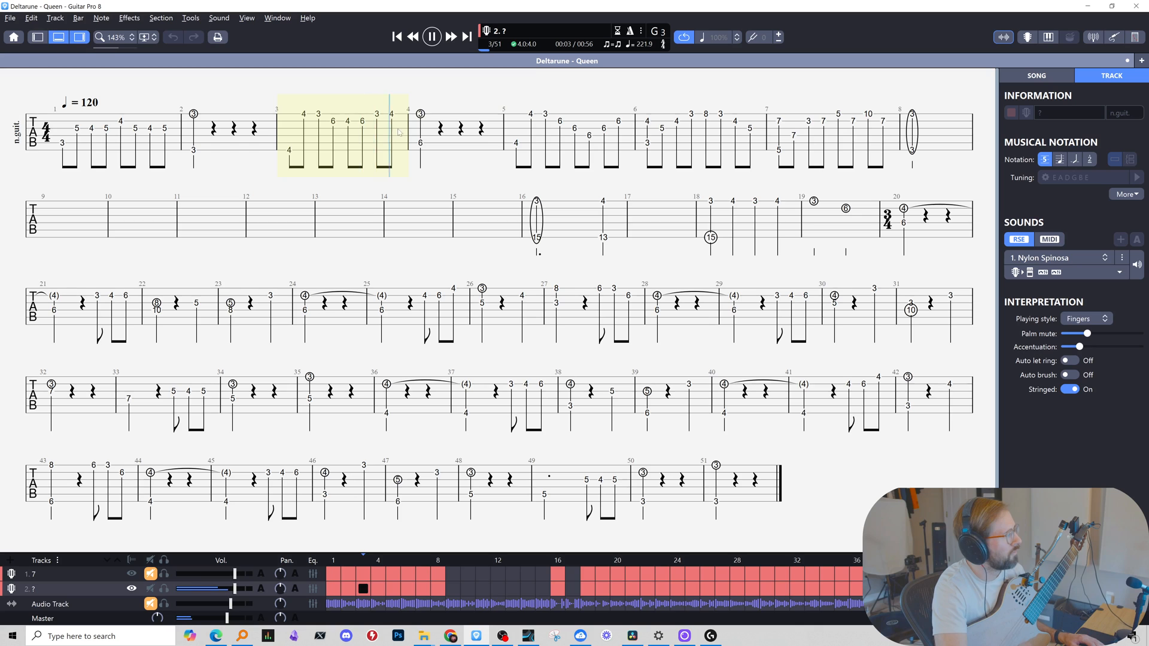
{"action": "key", "text": "space"}
Move the first bass note of bar 7 to the open fifth string and play back that bar.
{"action": "left_click", "coordinate": [780, 151]}
{"action": "key", "text": "alt+Up"}
{"action": "key", "text": "space"}
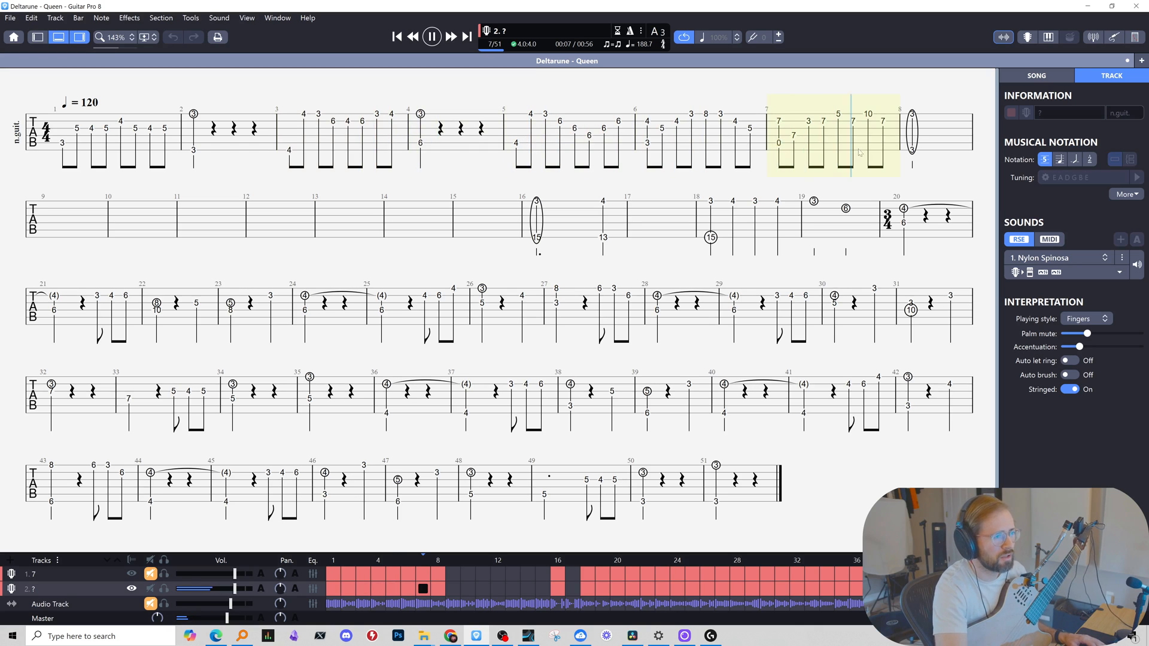
{"action": "key", "text": "space"}
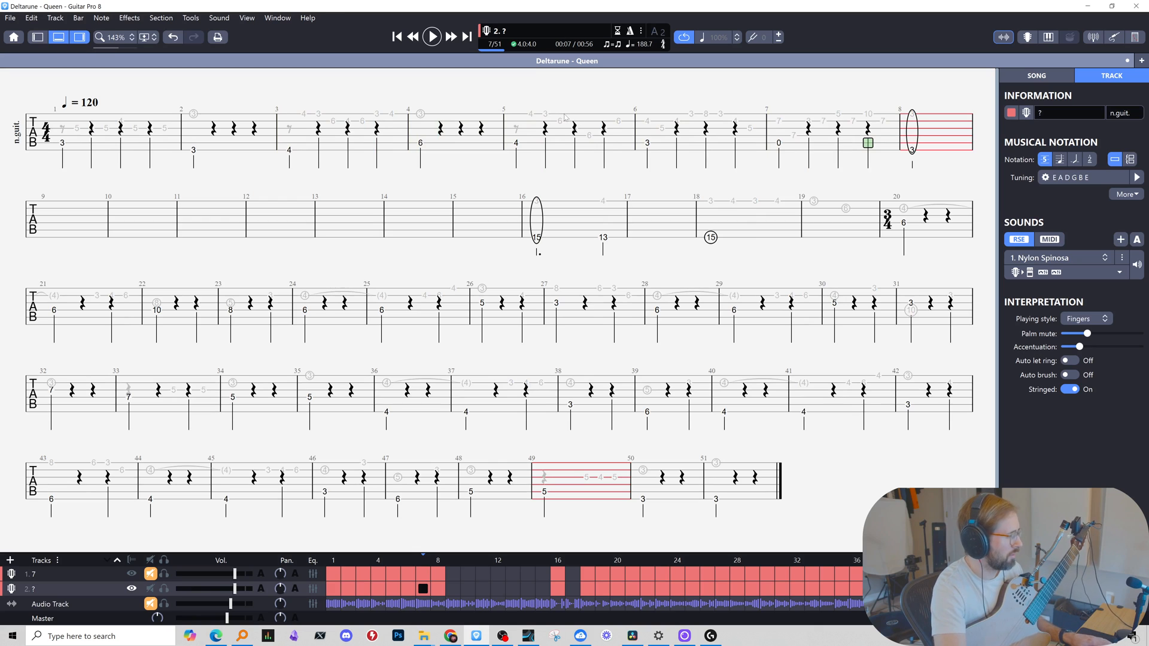
Refinger the whole copy at lower frets by shifting the bass voice and the melody voice to the next higher strings where possible.
{"action": "key", "text": "ctrl+a"}
{"action": "key", "text": "alt+Down"}
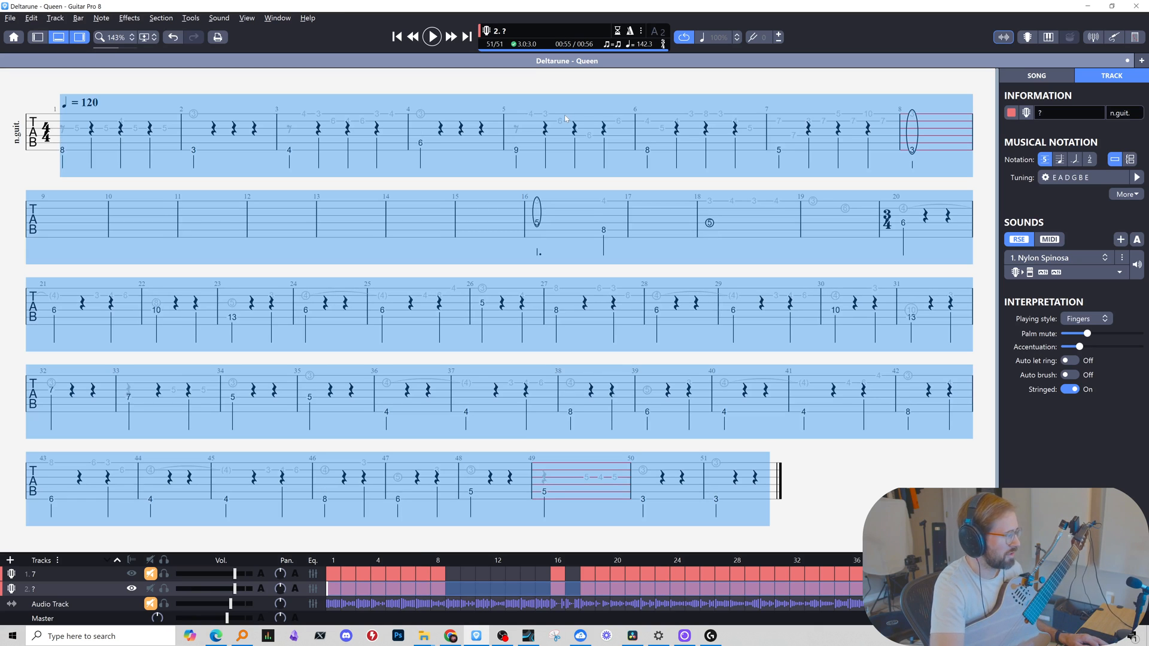
{"action": "key", "text": "alt+Up"}
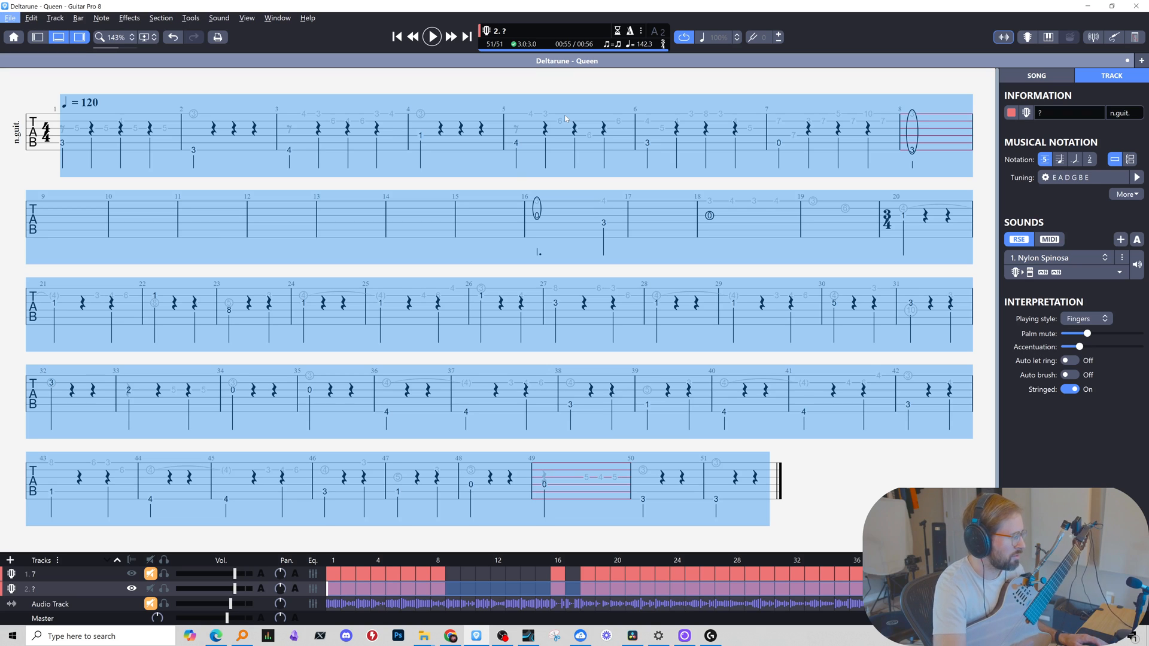
{"action": "key", "text": "ctrl+1"}
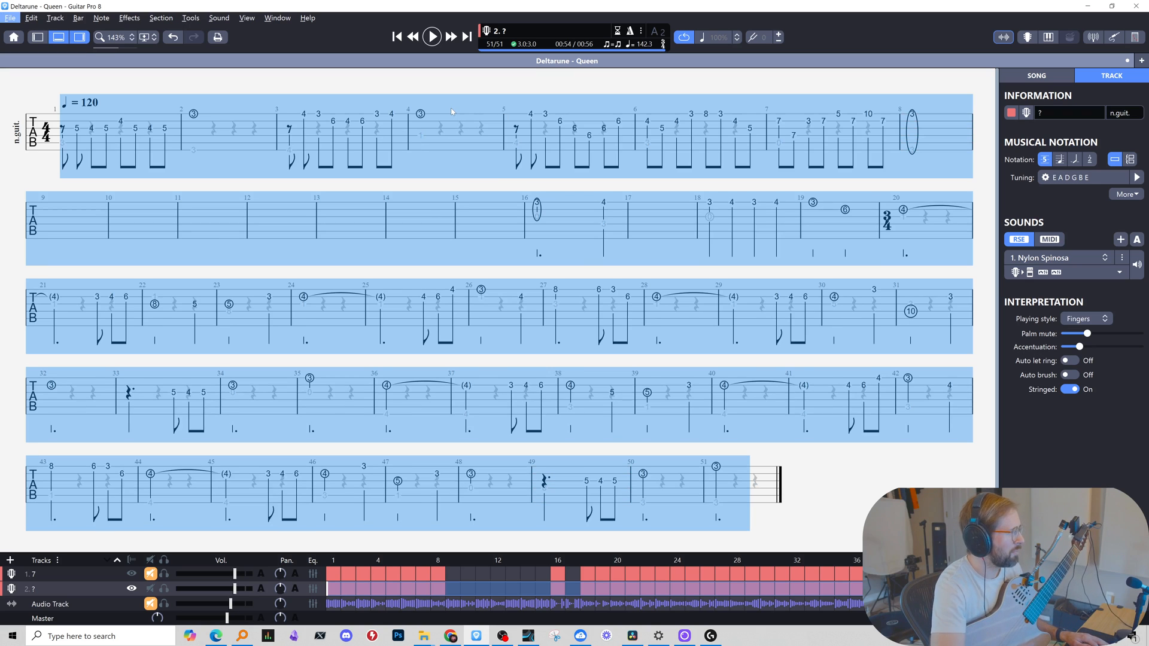
{"action": "key", "text": "alt"}
{"action": "key", "text": "alt+Up"}
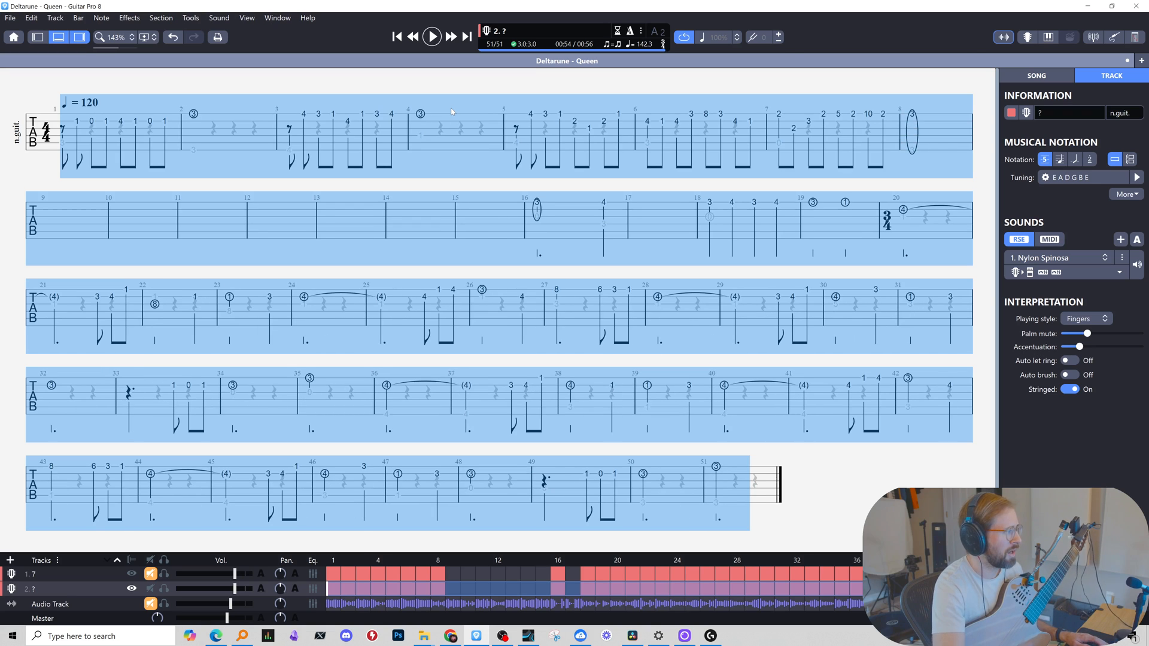
Play back the refingered copy from bars 3, 1 and 16 to check the new positions.
{"action": "left_click", "coordinate": [392, 121]}
{"action": "key", "text": "space"}
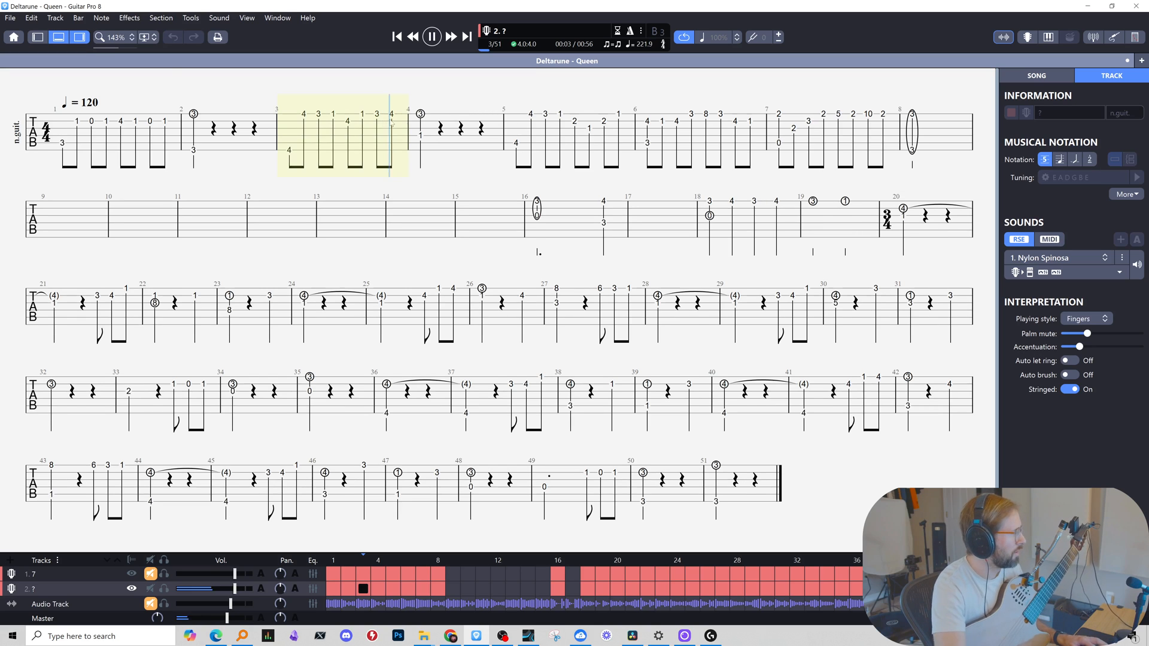
{"action": "left_click", "coordinate": [63, 135]}
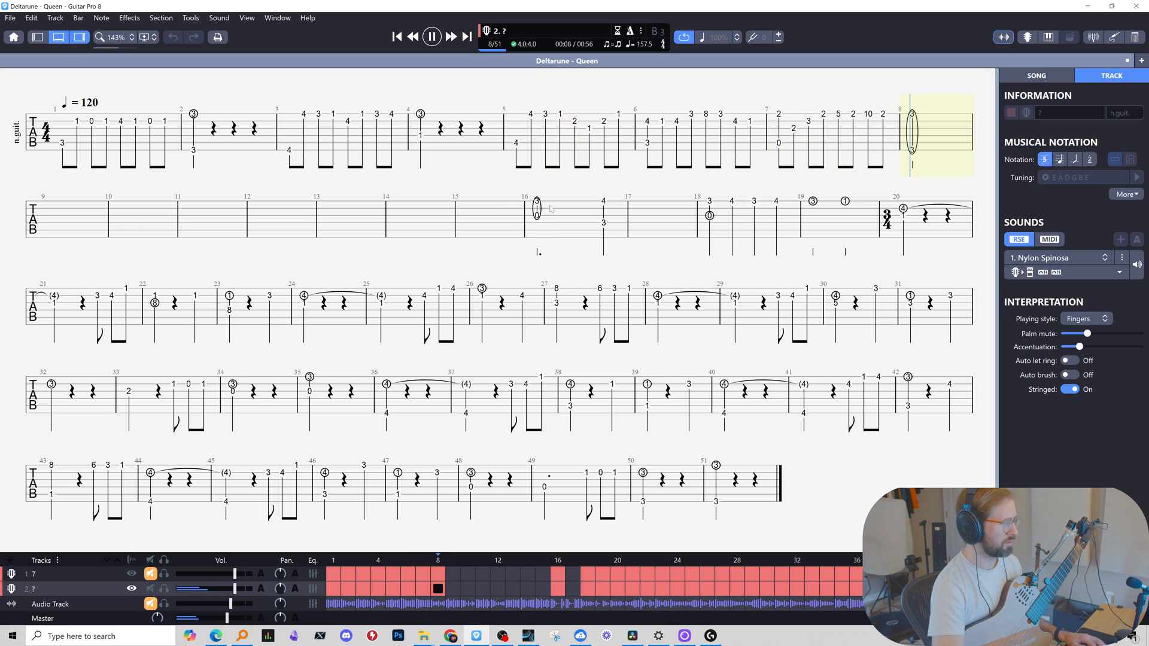
{"action": "left_click", "coordinate": [590, 215]}
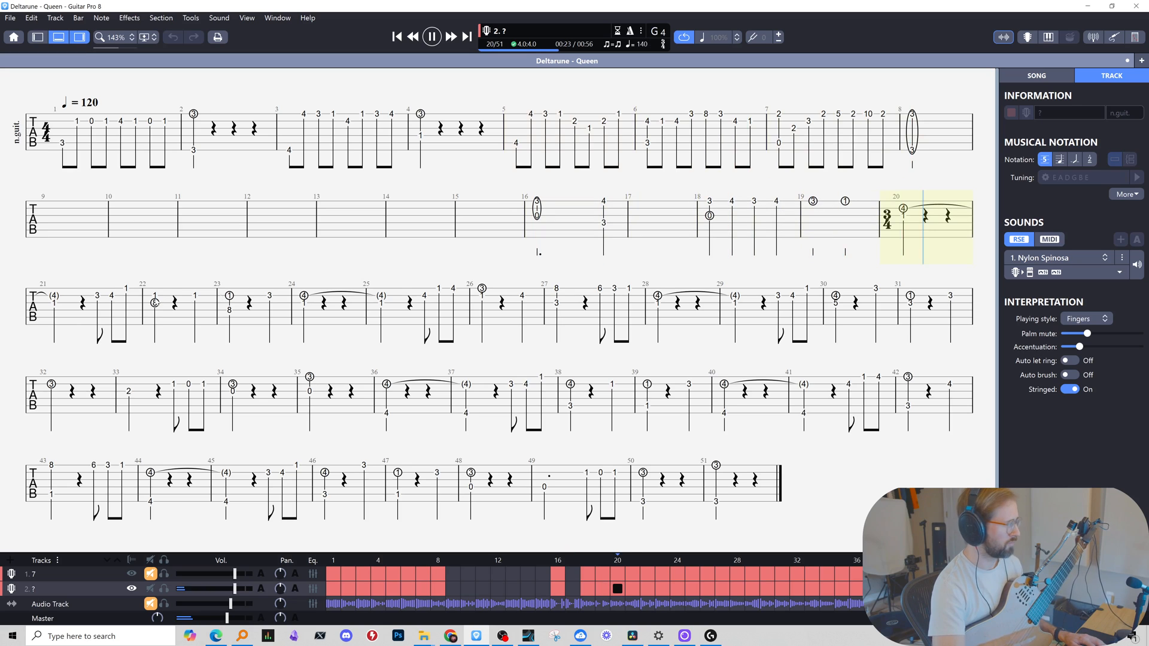
Enter fret 8 on the third string for the bass-voice note at the start of bar 22.
{"action": "left_click", "coordinate": [156, 310]}
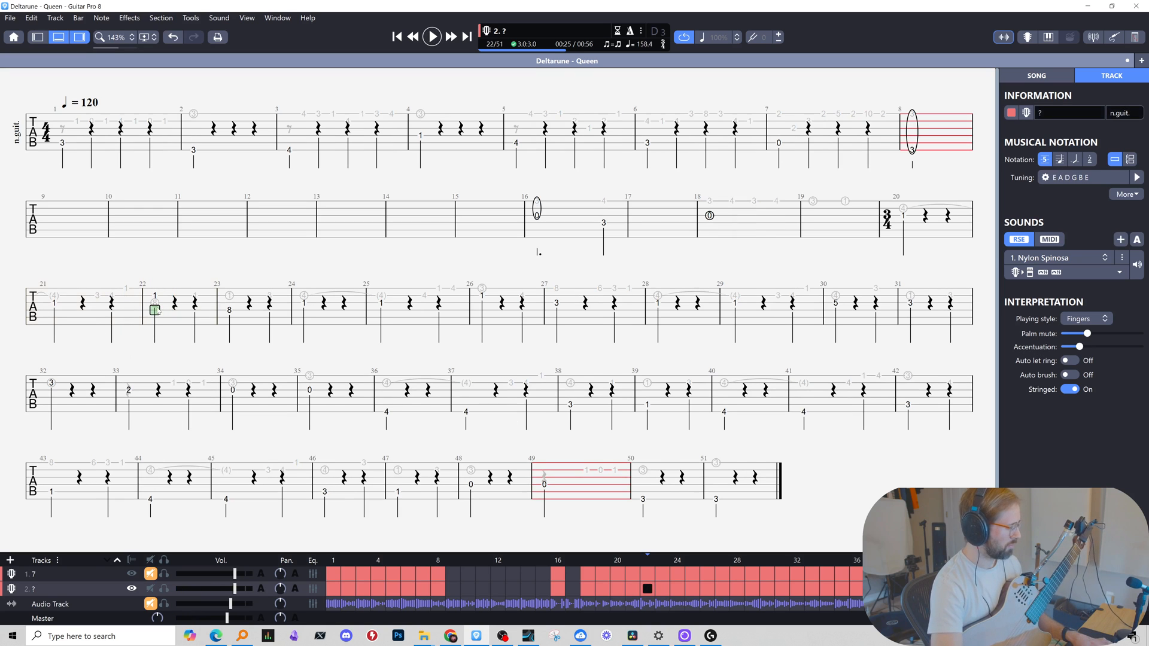
{"action": "key", "text": "ctrl+1"}
{"action": "key", "text": "ctrl+2"}
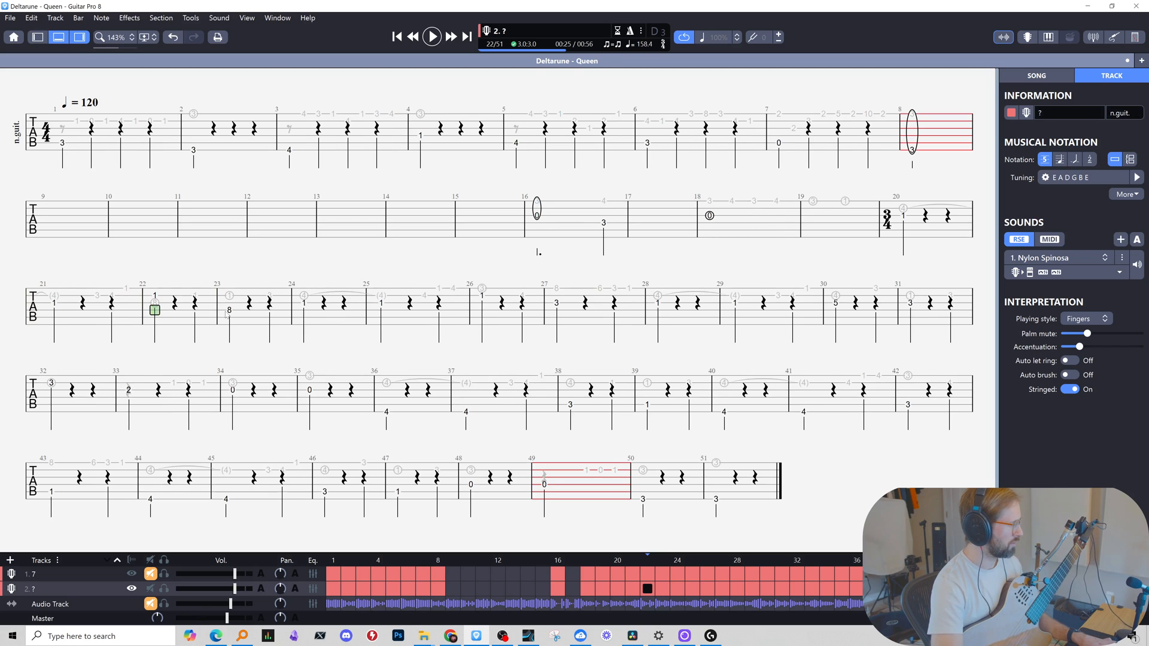
{"action": "key", "text": "ctrl+1"}
{"action": "key", "text": "Left"}
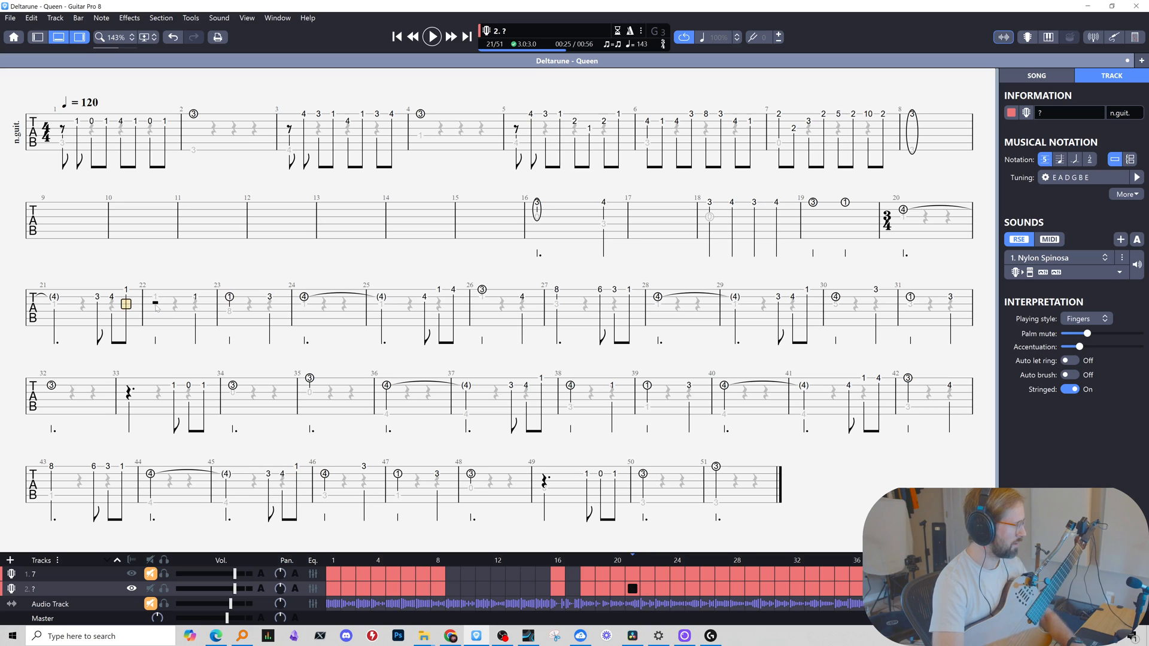
{"action": "key", "text": "Right"}
{"action": "key", "text": "ctrl+2"}
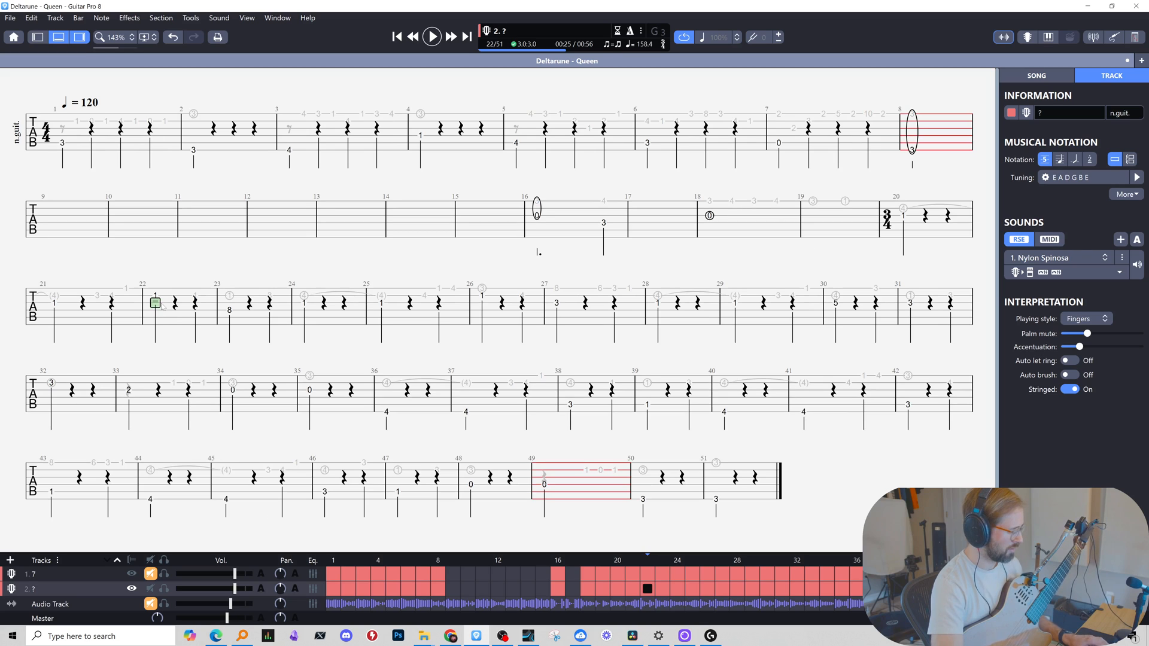
{"action": "key", "text": "8"}
{"action": "key", "text": "Right"}
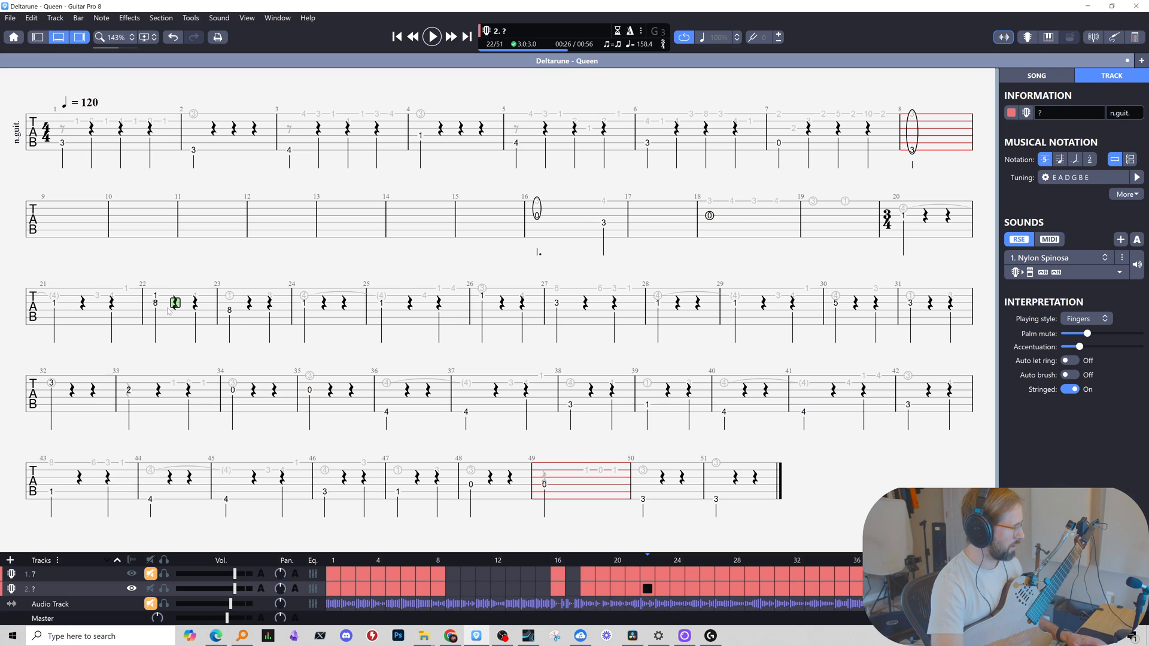
{"action": "key", "text": "Right"}
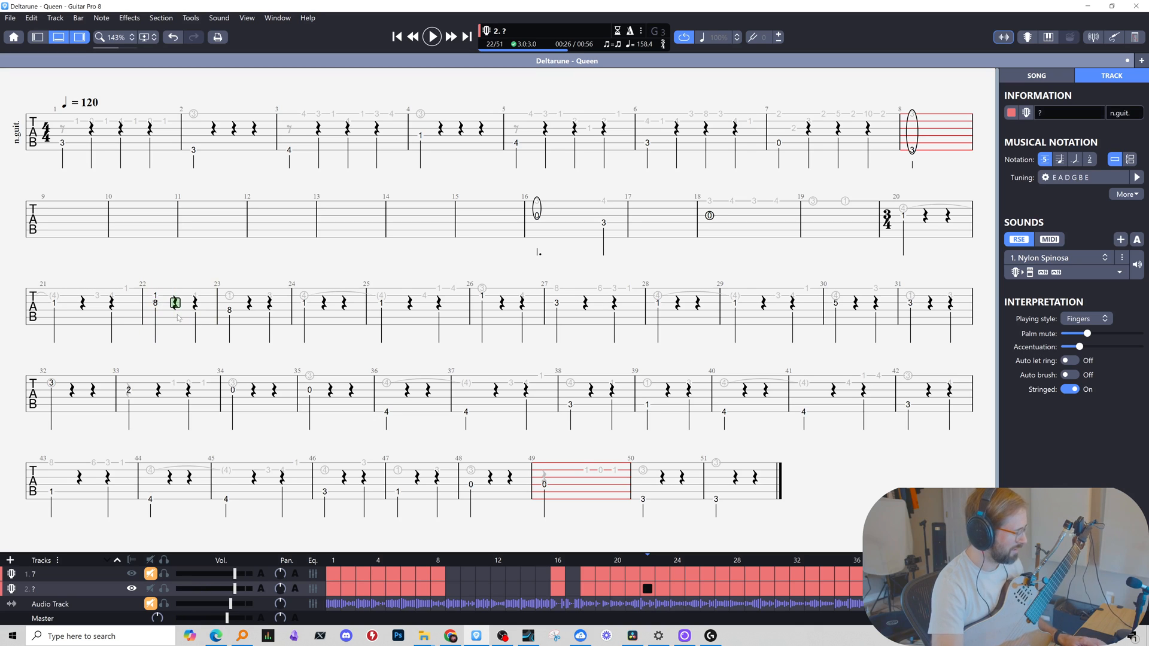
Play back the passage from bar 22 and again from bar 21 to bar 30 to check the refingered notes.
{"action": "key", "text": "space"}
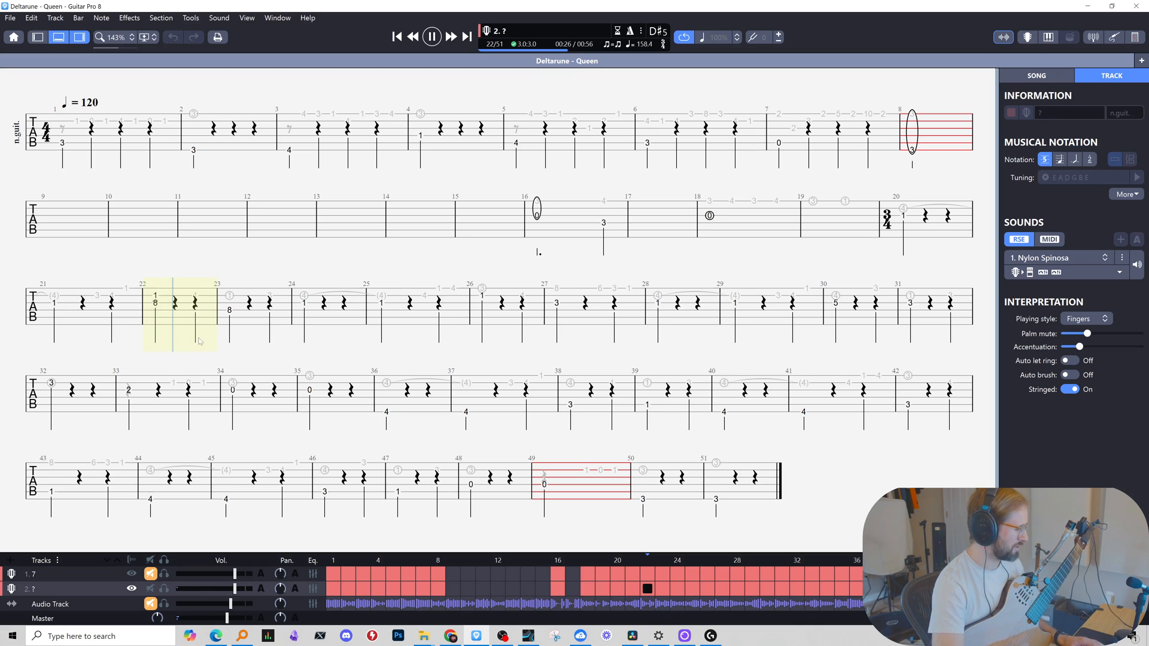
{"action": "key", "text": "space"}
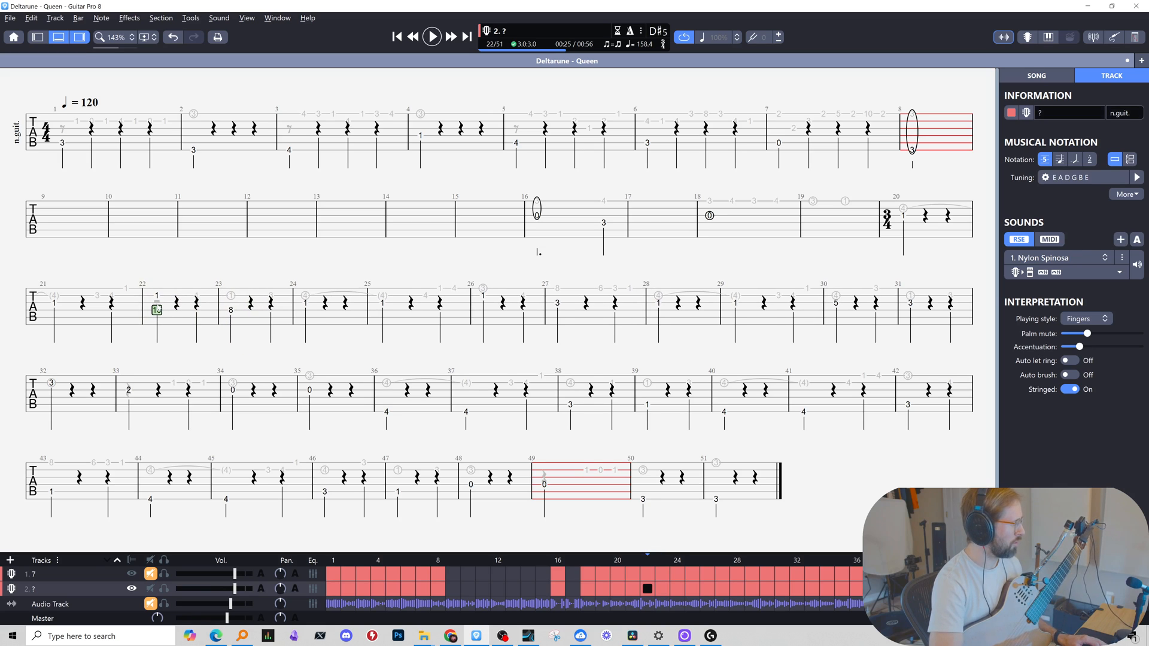
{"action": "key", "text": "space"}
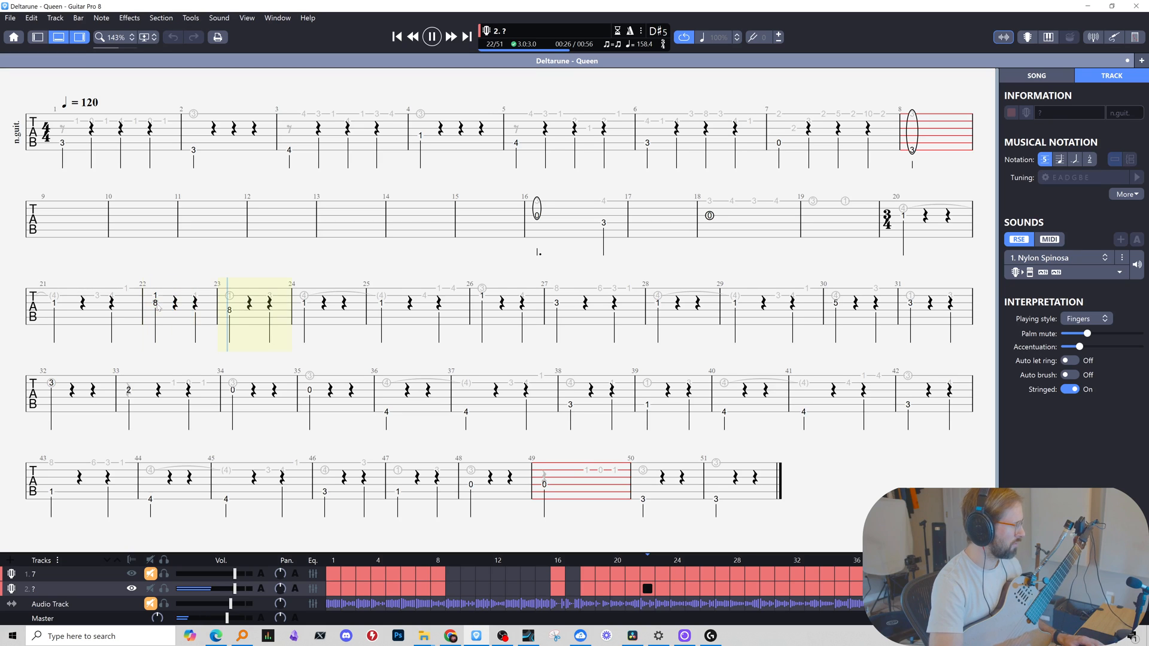
{"action": "key", "text": "space"}
{"action": "left_click", "coordinate": [230, 310]}
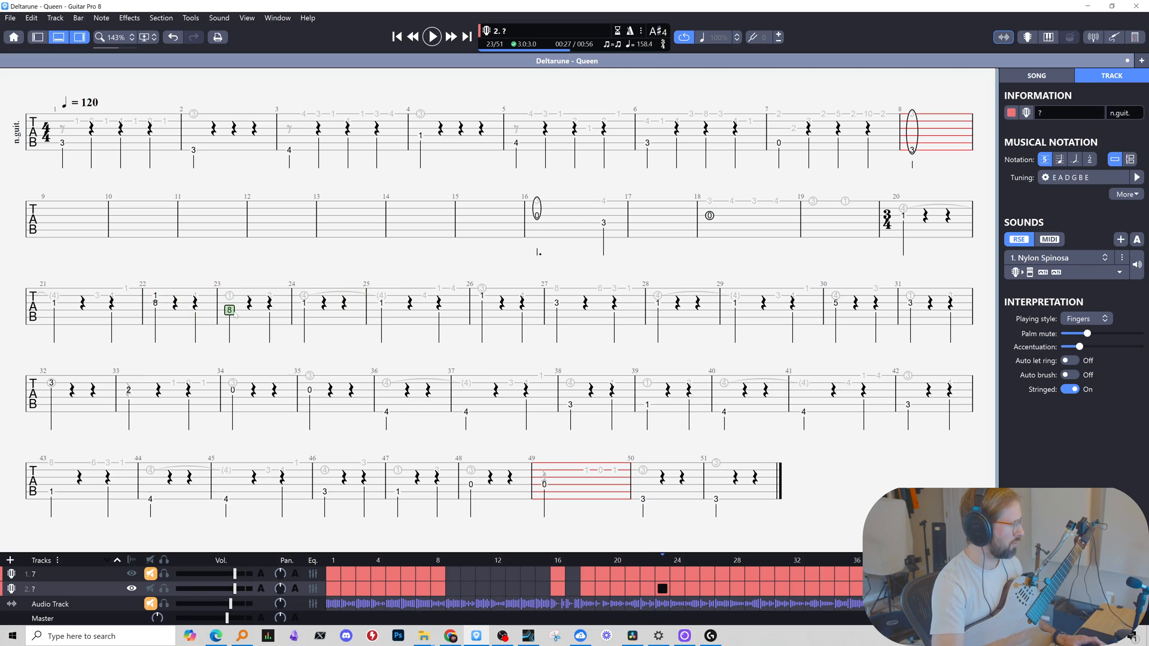
{"action": "left_click", "coordinate": [57, 313]}
{"action": "key", "text": "space"}
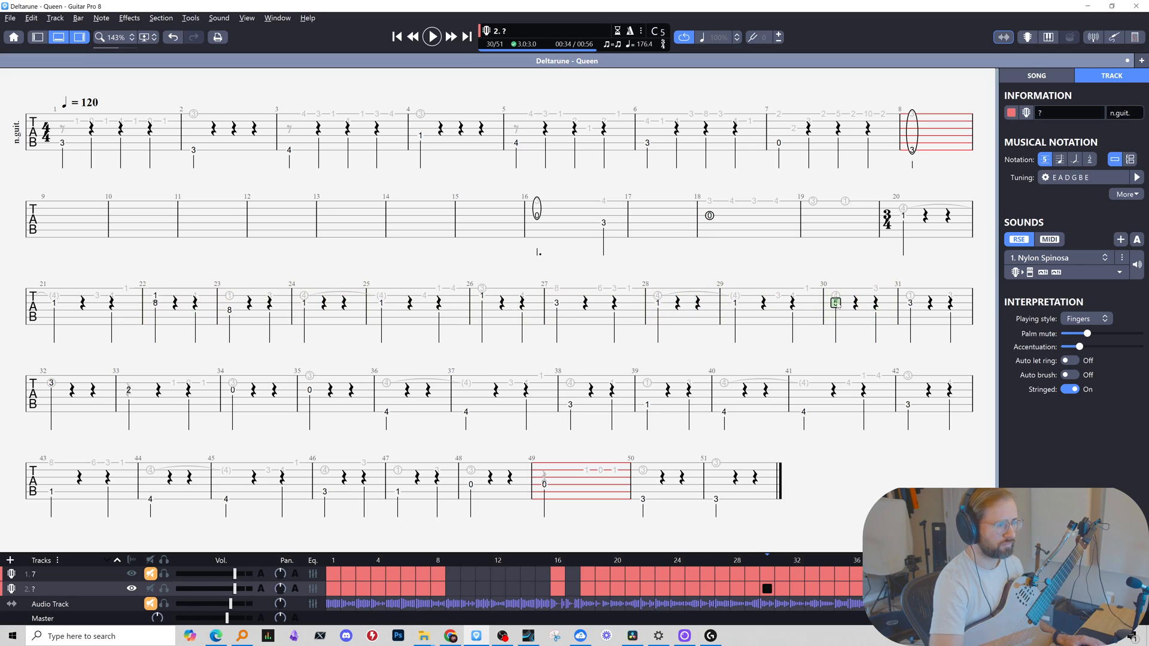
{"action": "key", "text": "space"}
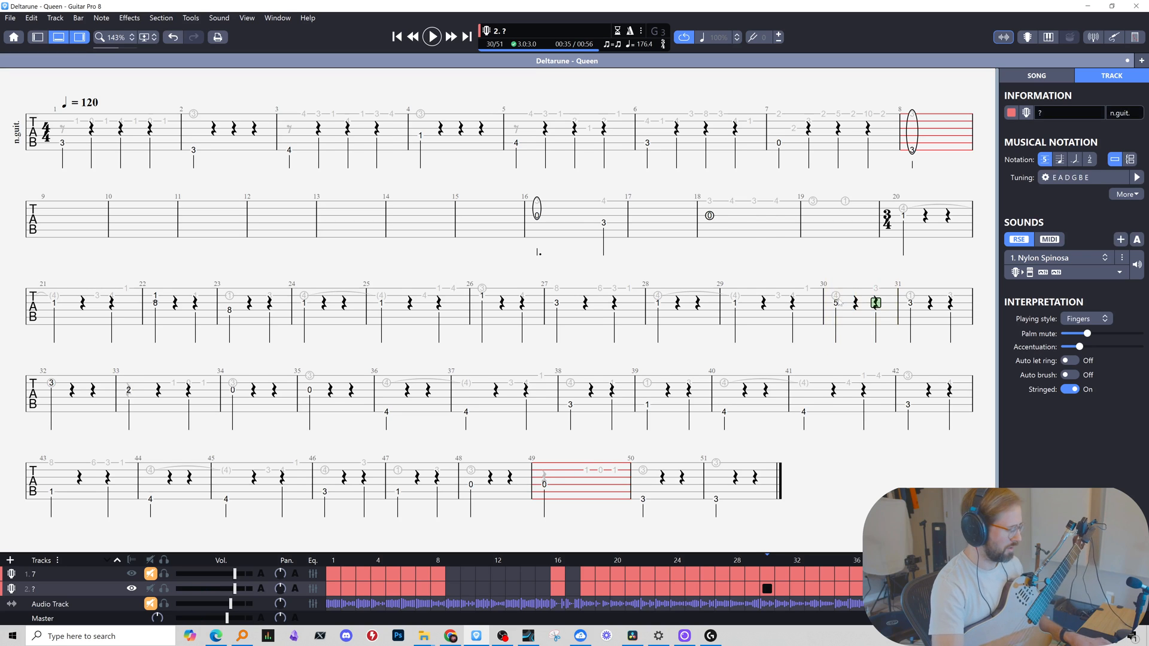
Switch to the melody voice and play back the last notes of bar 21.
{"action": "key", "text": "ctrl+1"}
{"action": "left_click", "coordinate": [98, 302]}
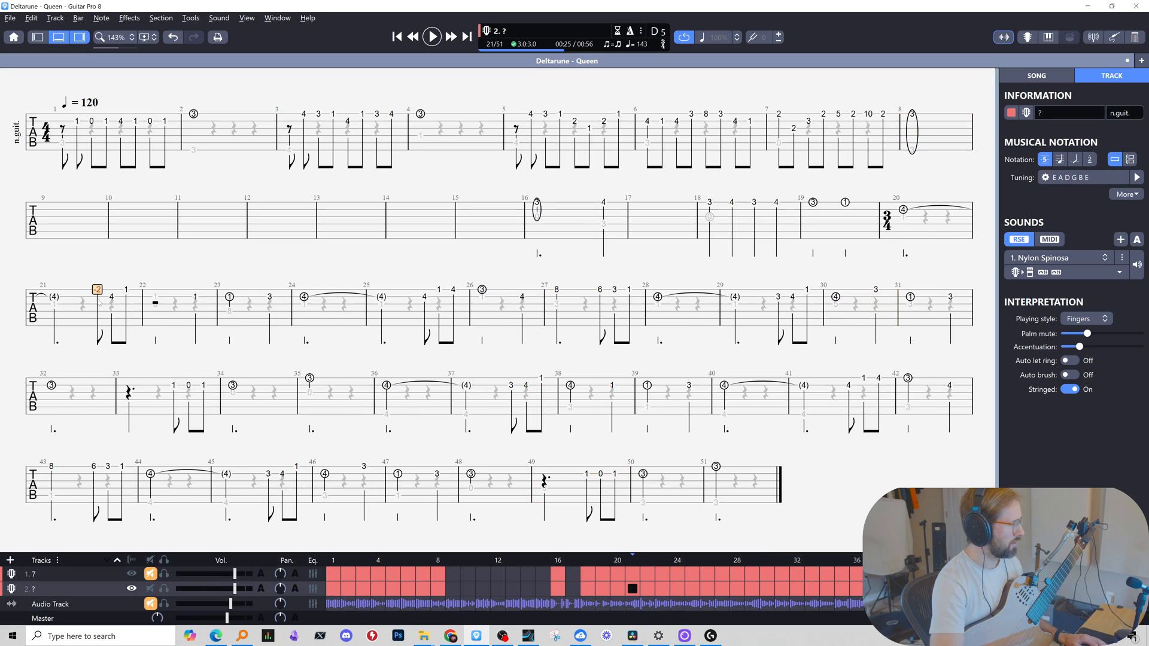
{"action": "key", "text": "Right"}
{"action": "key", "text": "space"}
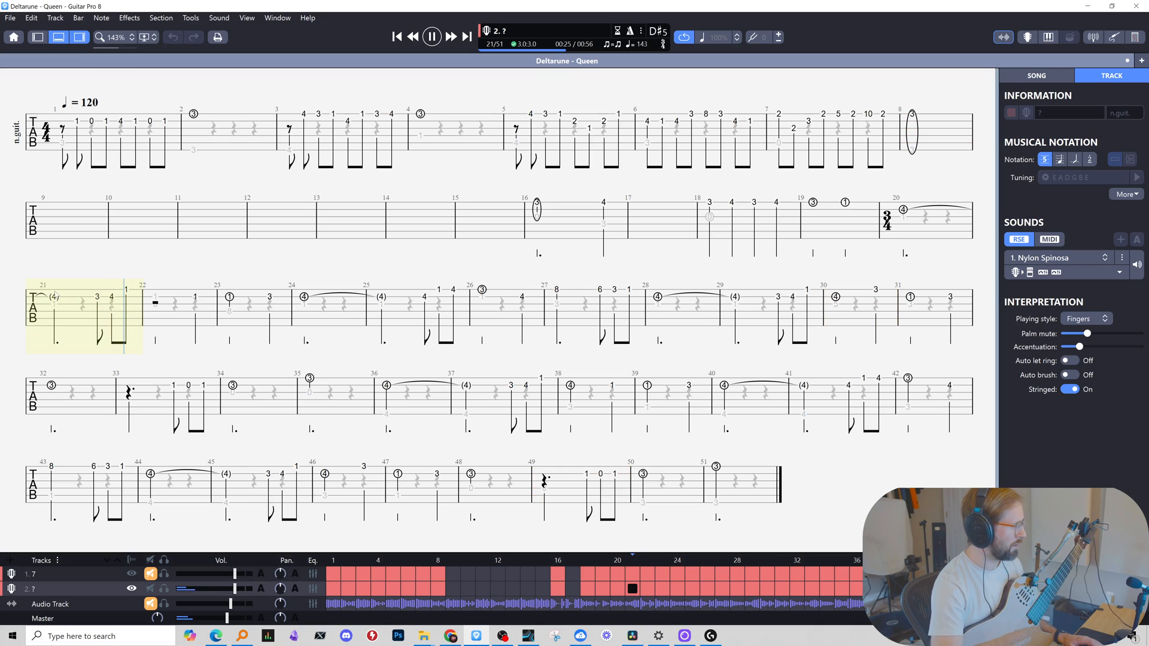
{"action": "key", "text": "space"}
Rename the refingered copy as 5 and duplicate the original track 7.
{"action": "key", "text": "ctrl+a"}
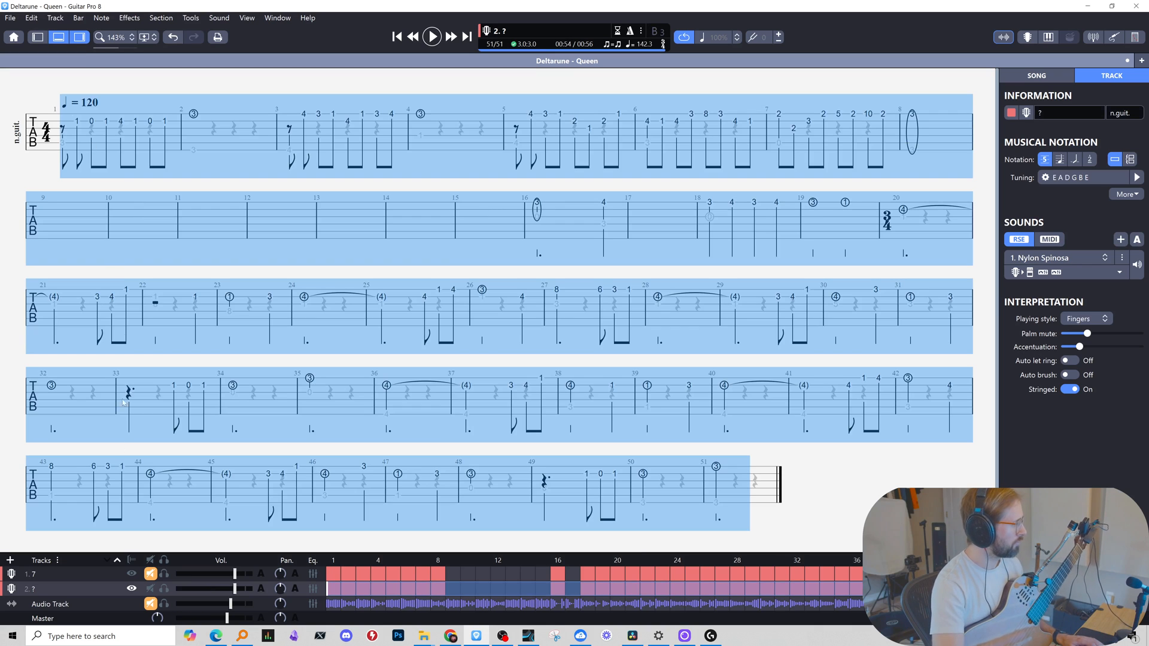
{"action": "double_click", "coordinate": [44, 589]}
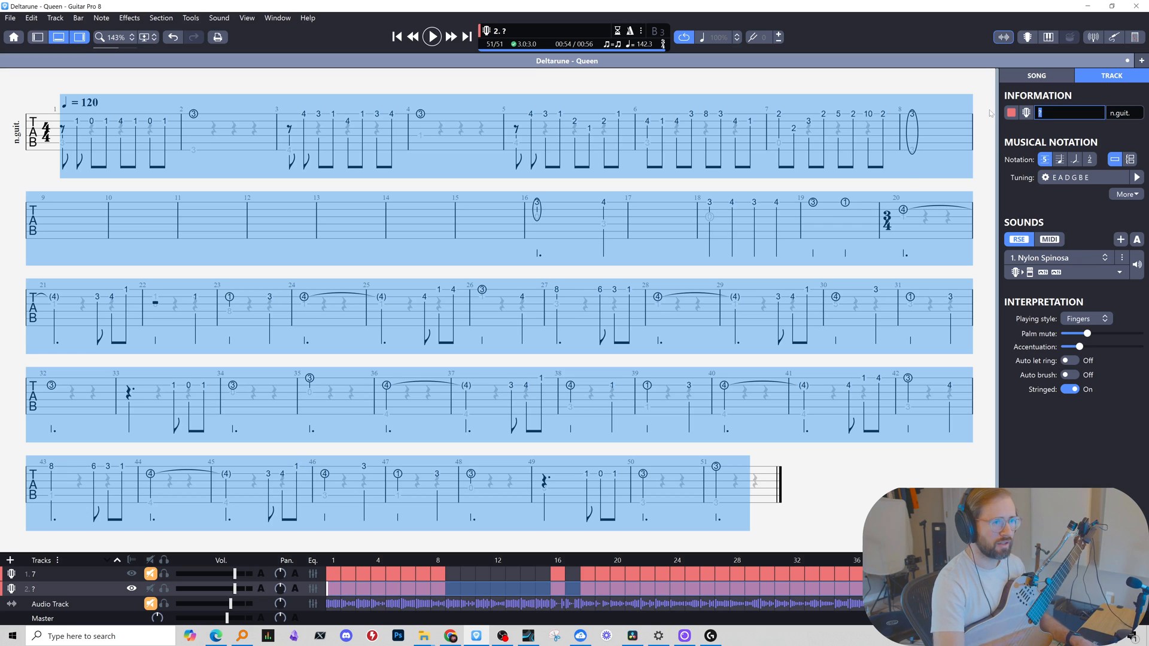
{"action": "left_click", "coordinate": [498, 103]}
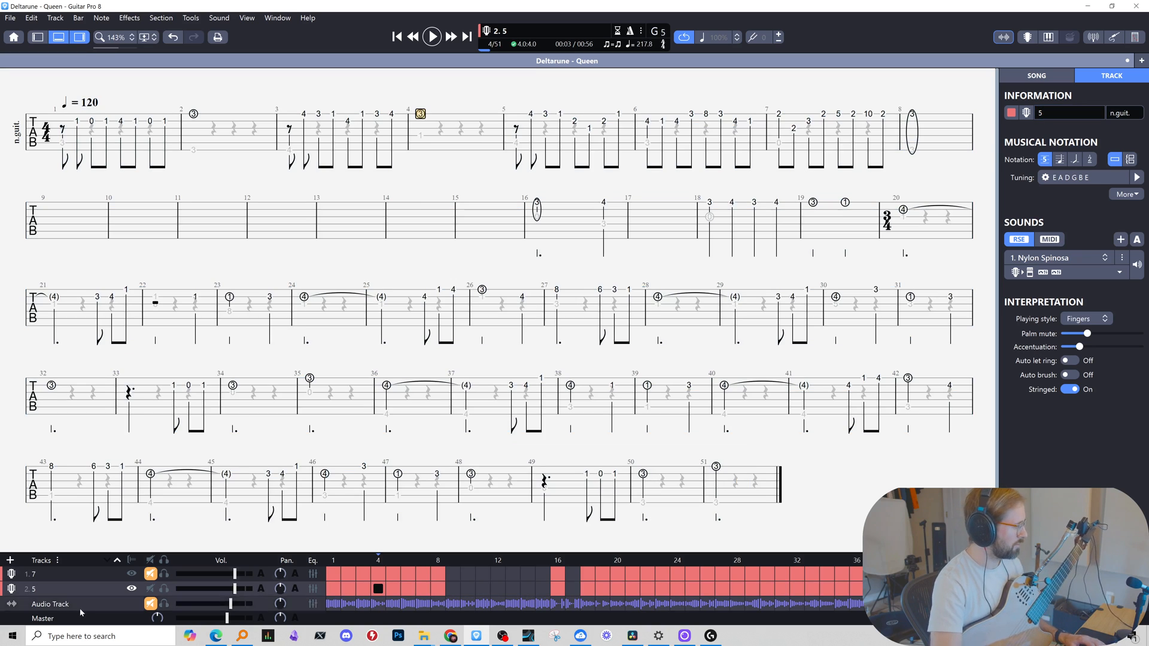
{"action": "right_click", "coordinate": [88, 573]}
{"action": "left_click", "coordinate": [144, 609]}
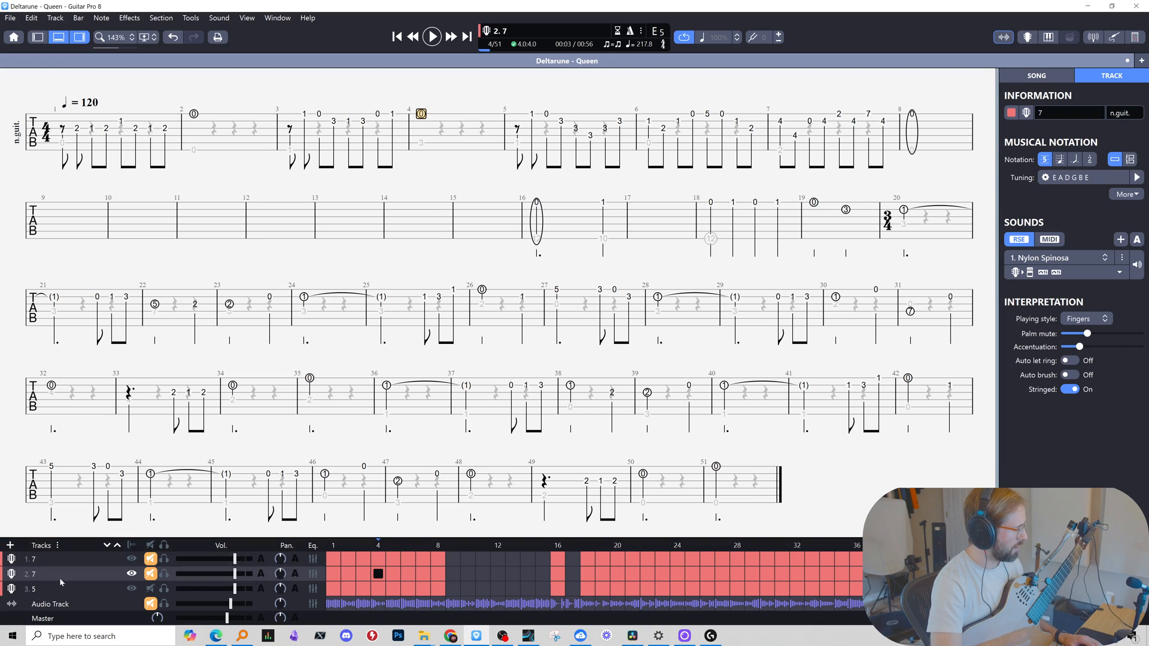
Add the key to the name of track 5 so that it reads 5 Cm.
{"action": "left_click", "coordinate": [62, 587]}
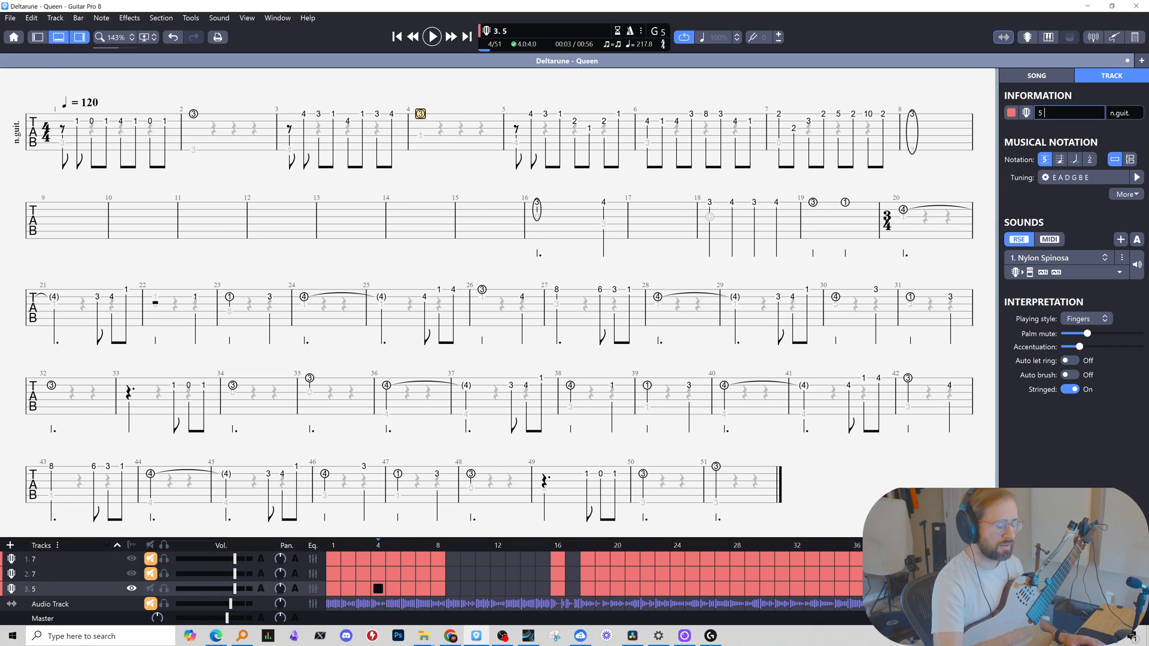
{"action": "type", "text": "C"}
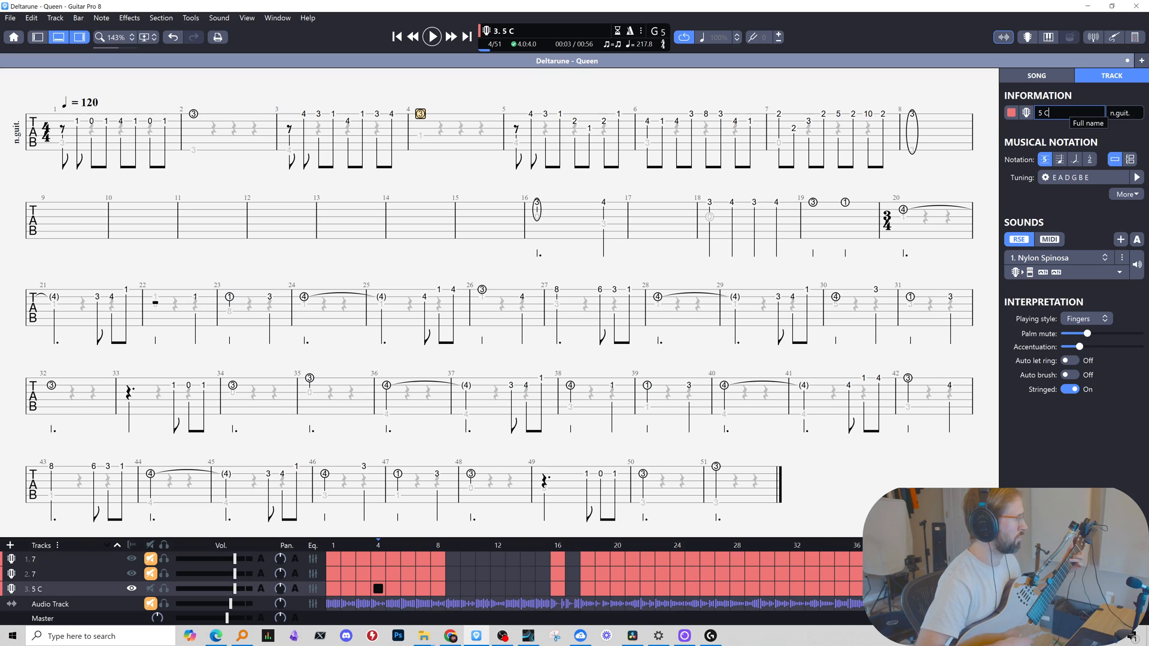
{"action": "type", "text": "m"}
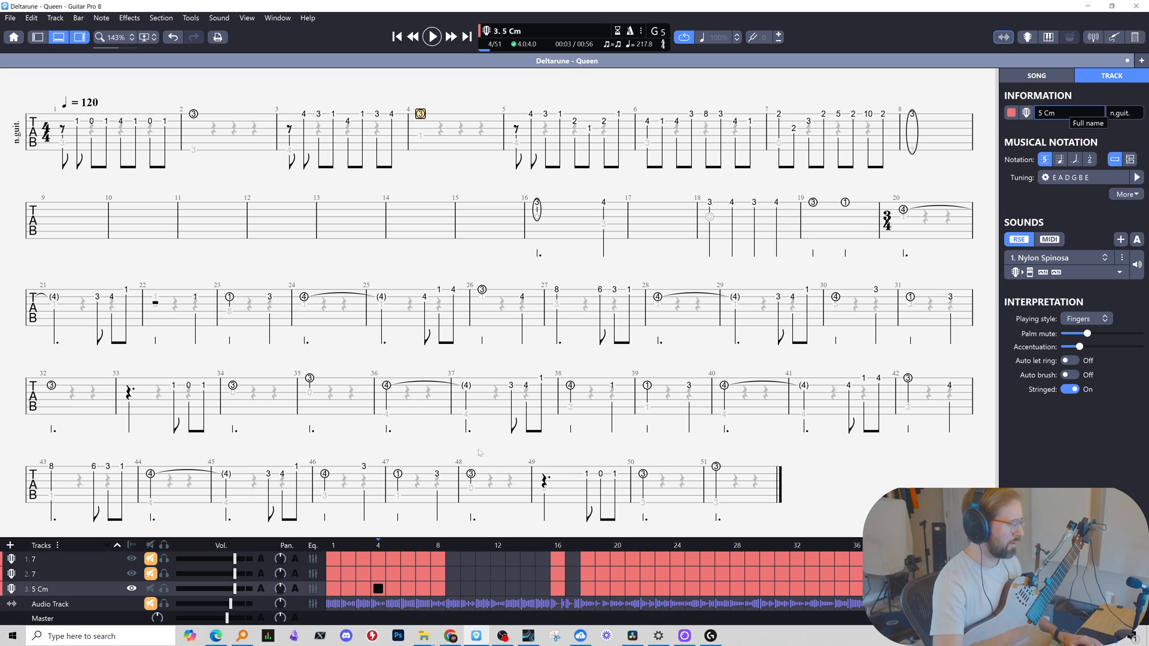
Transpose all notes of the new copy of track 7 up by five semitones.
{"action": "left_click", "coordinate": [87, 575]}
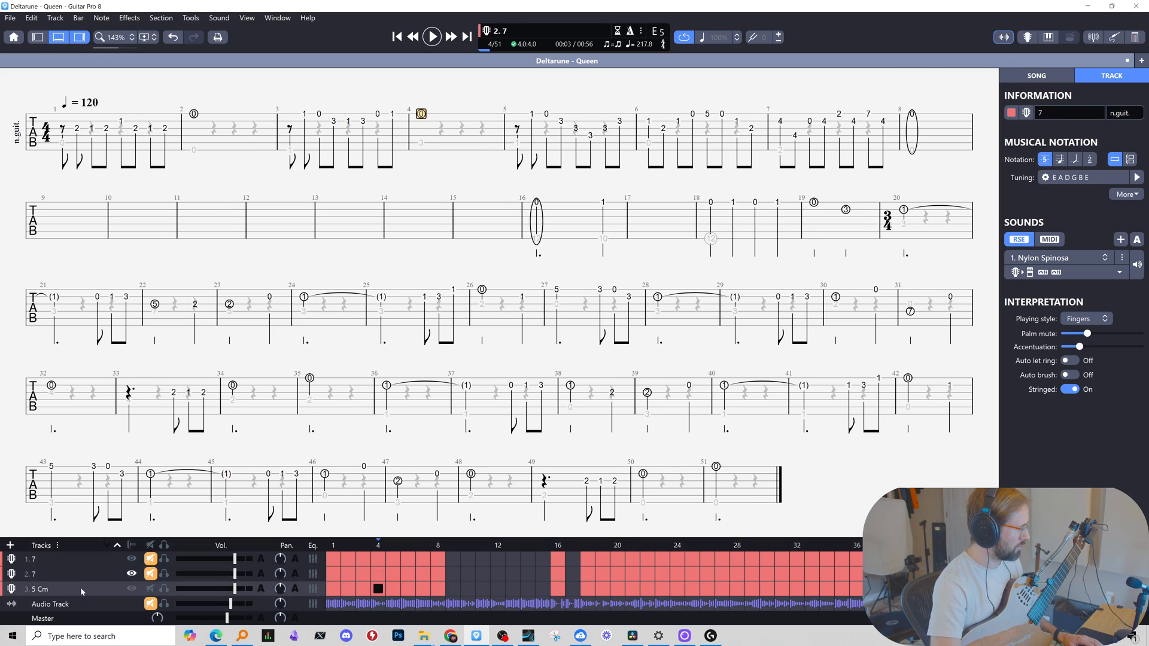
{"action": "left_click", "coordinate": [88, 587]}
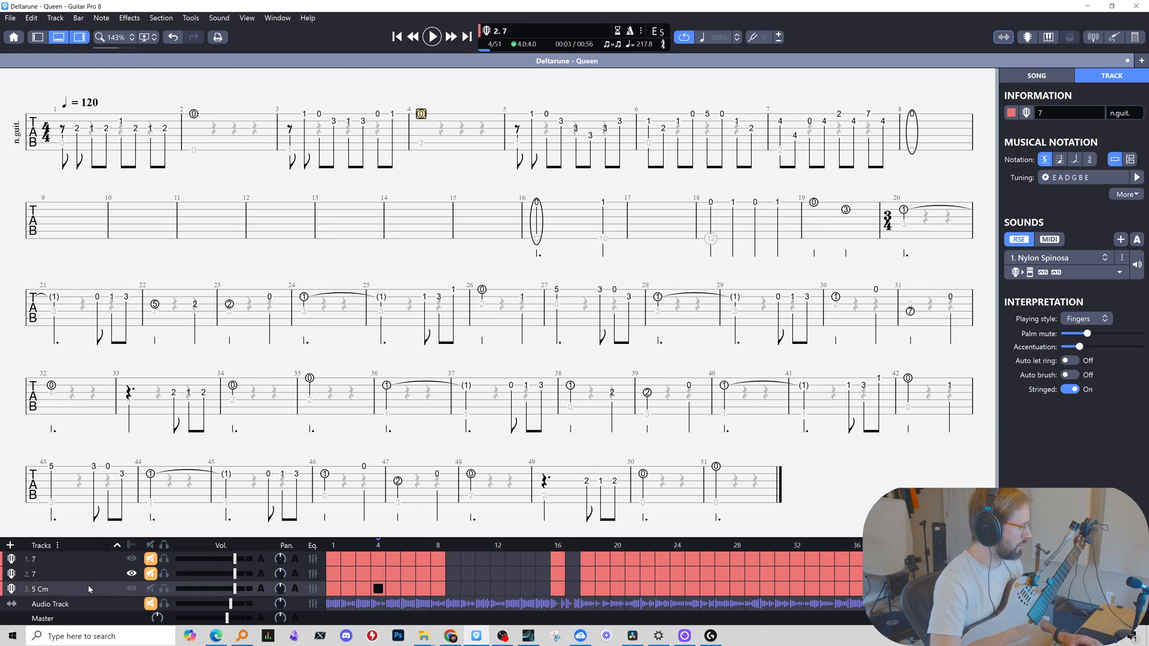
{"action": "left_click", "coordinate": [88, 574]}
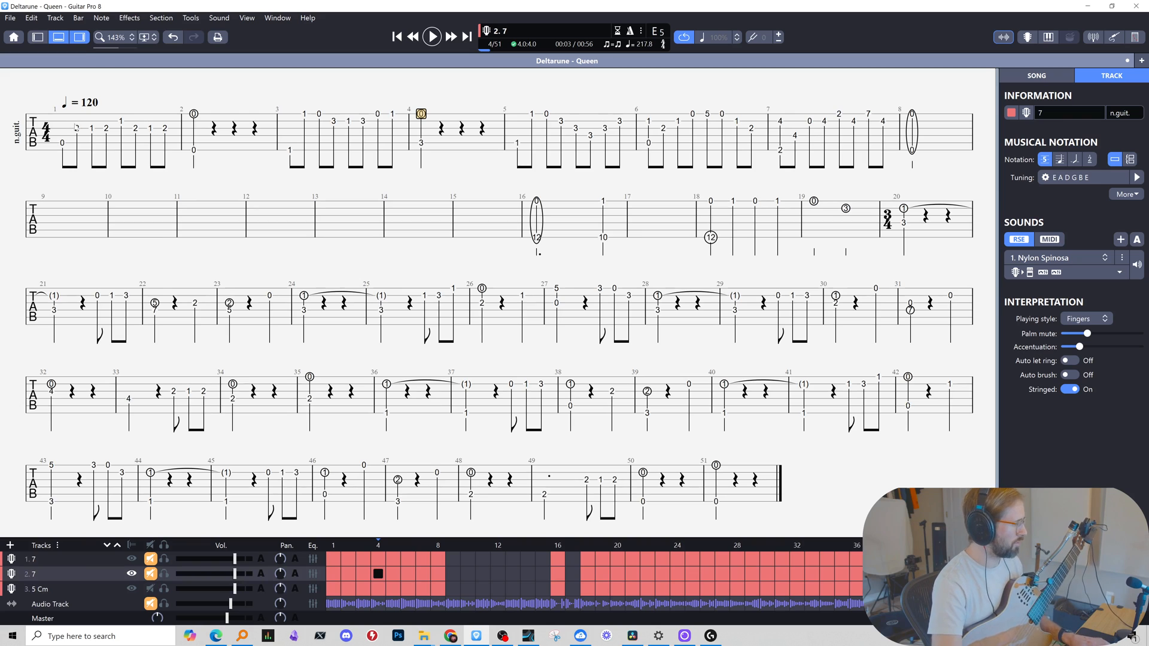
{"action": "key", "text": "ctrl+a"}
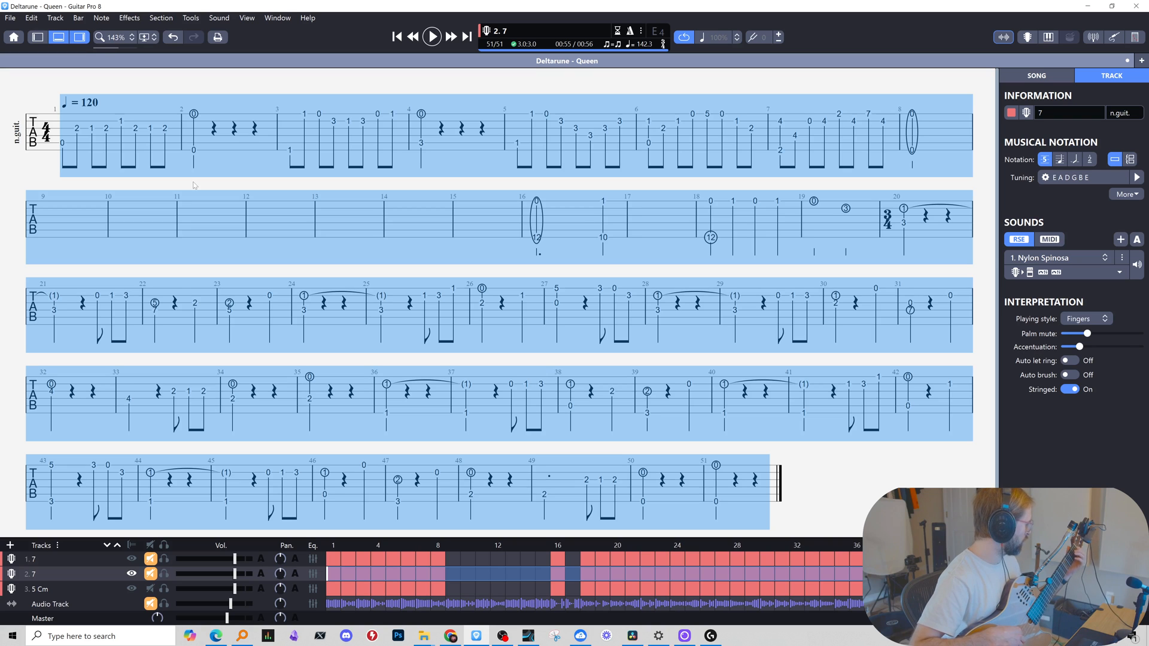
{"action": "left_click", "coordinate": [281, 208]}
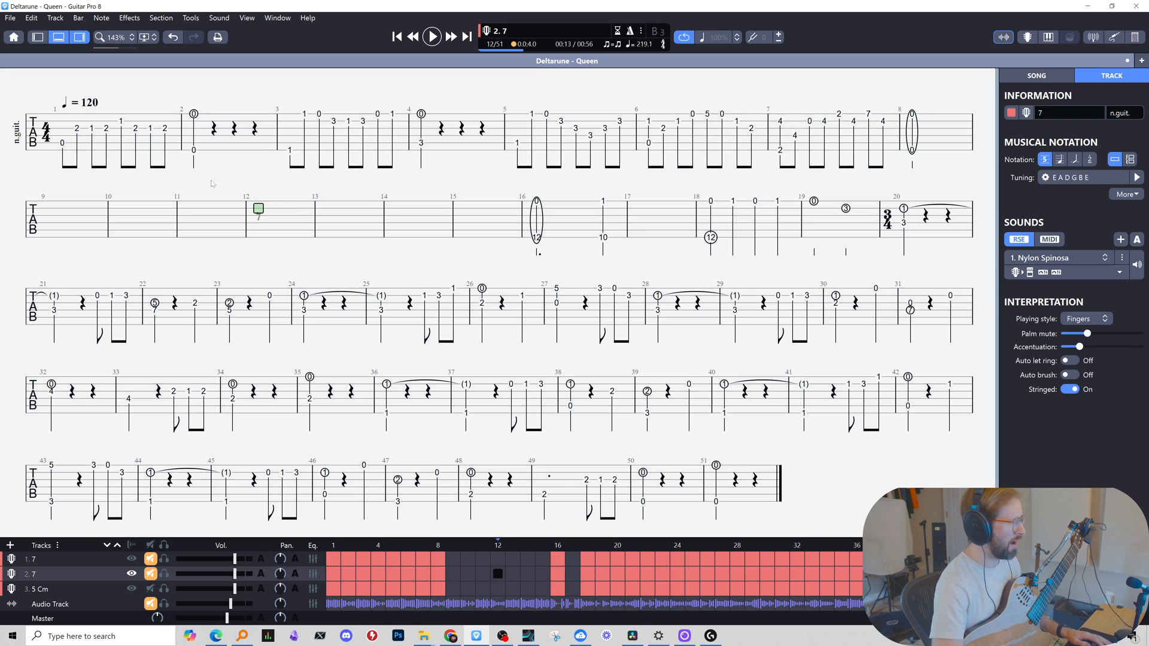
{"action": "left_click", "coordinate": [121, 123]}
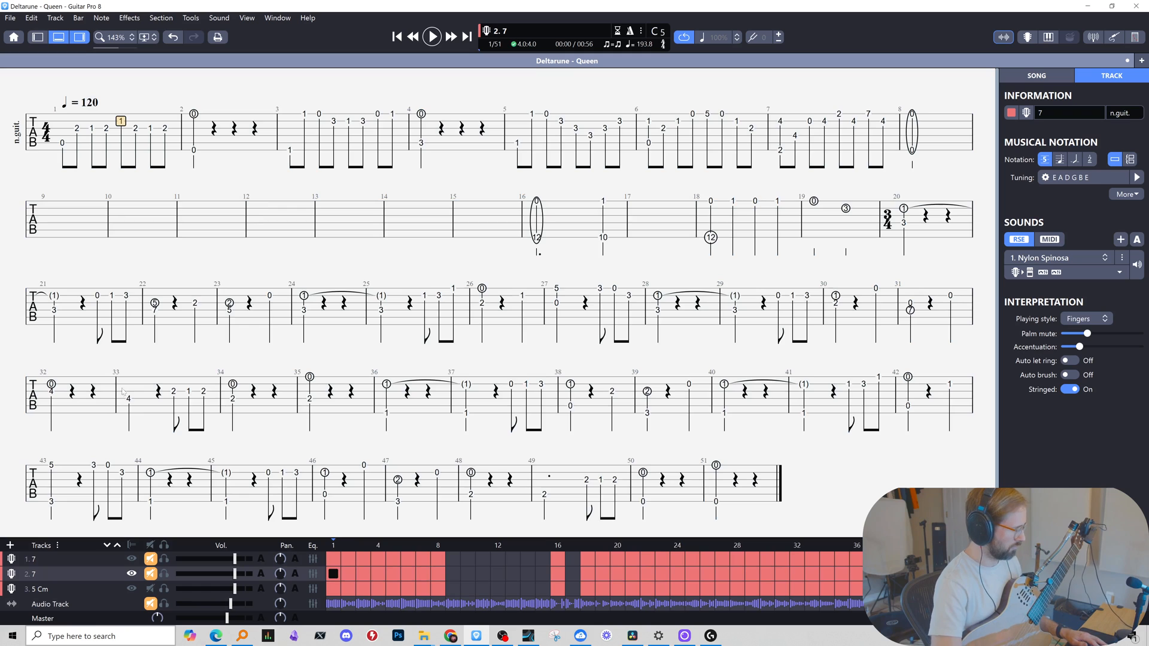
{"action": "key", "text": "ctrl+a"}
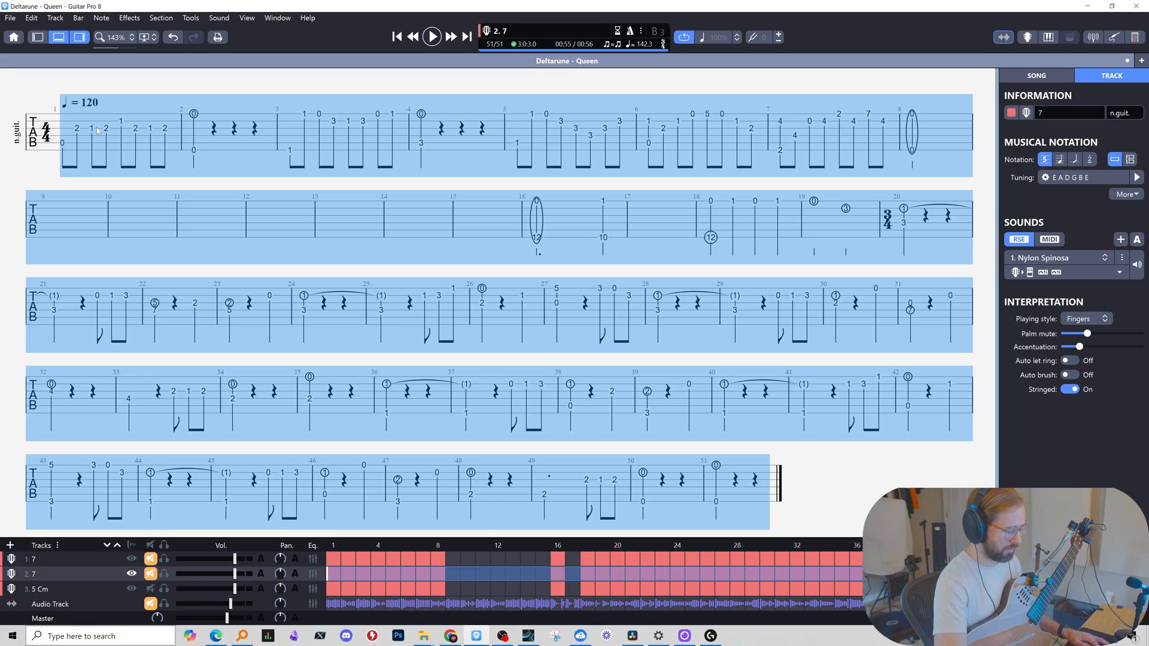
{"action": "key", "text": "shift+plus"}
{"action": "key", "text": "shift+plus"}
{"action": "key", "text": "shift+plus"}
{"action": "key", "text": "shift+plus"}
{"action": "key", "text": "shift+plus"}
{"action": "left_click", "coordinate": [96, 129]}
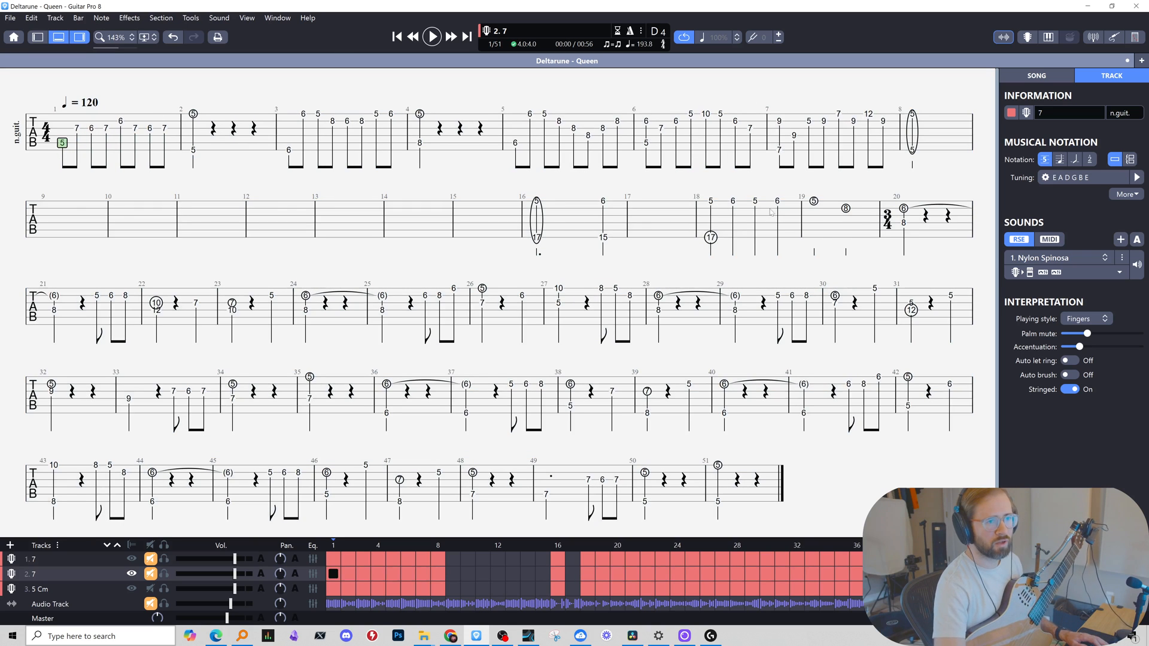
Retune the new copy's sixth string to D2 for Dropped D and adjust the fingering to the tuning.
{"action": "left_click", "coordinate": [1072, 178]}
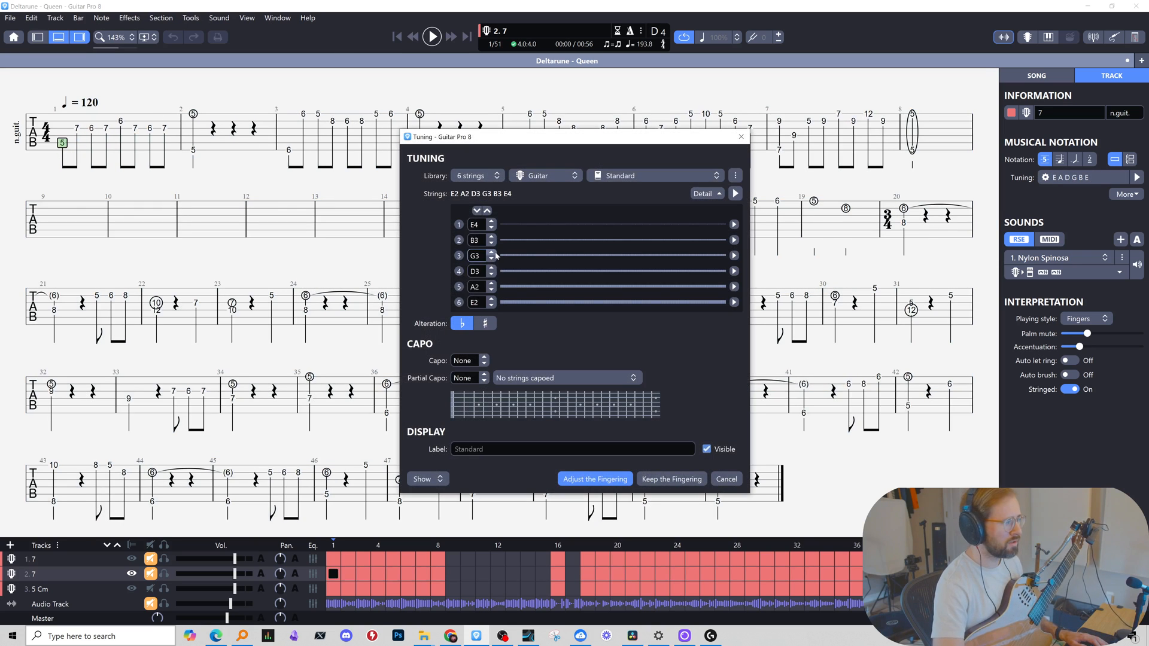
{"action": "left_click", "coordinate": [490, 305]}
{"action": "left_click", "coordinate": [491, 305]}
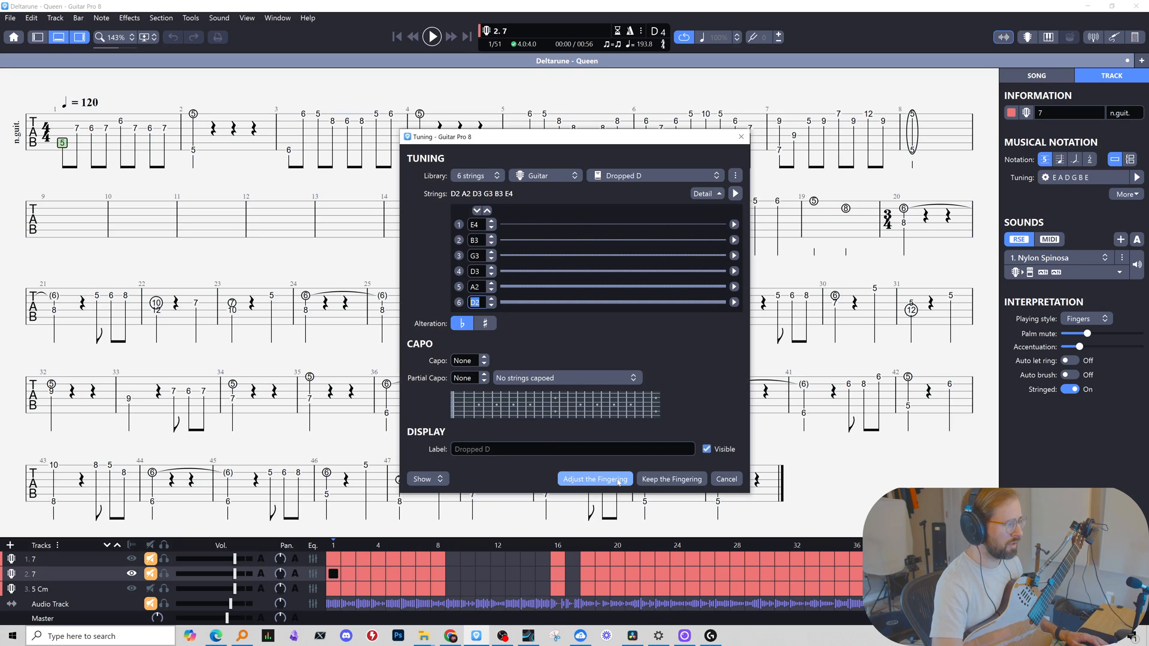
{"action": "left_click", "coordinate": [618, 480]}
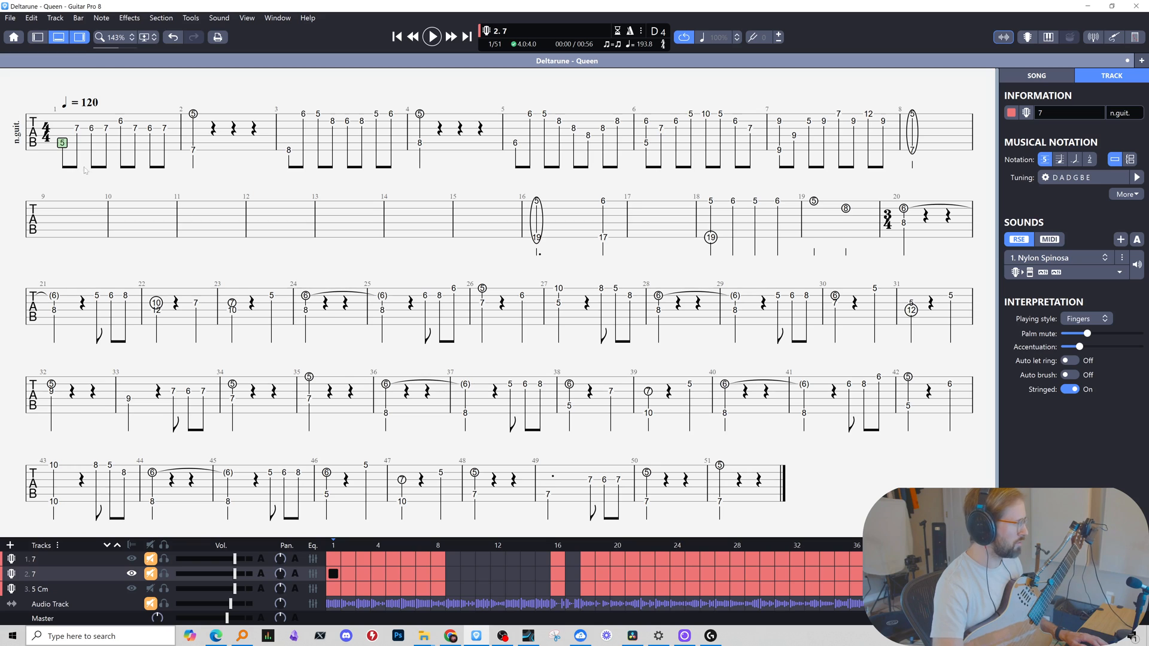
Move the first bass note of bar 1 to the open fourth string and play back the bar's opening.
{"action": "left_click", "coordinate": [196, 152]}
{"action": "left_click", "coordinate": [66, 145]}
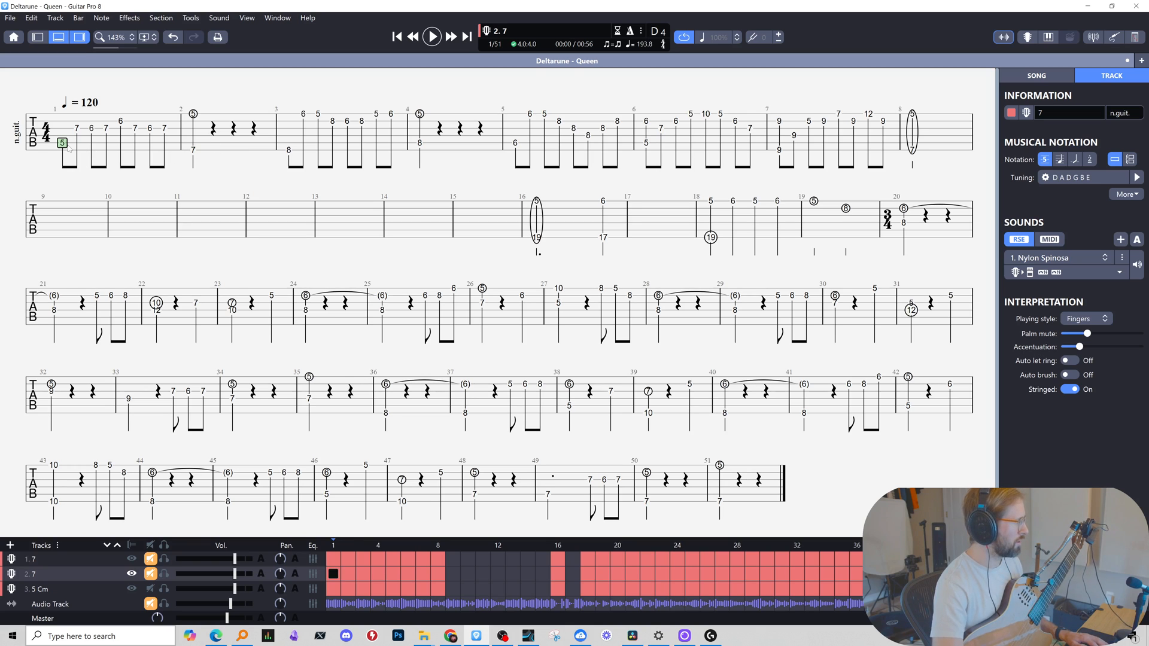
{"action": "key", "text": "space"}
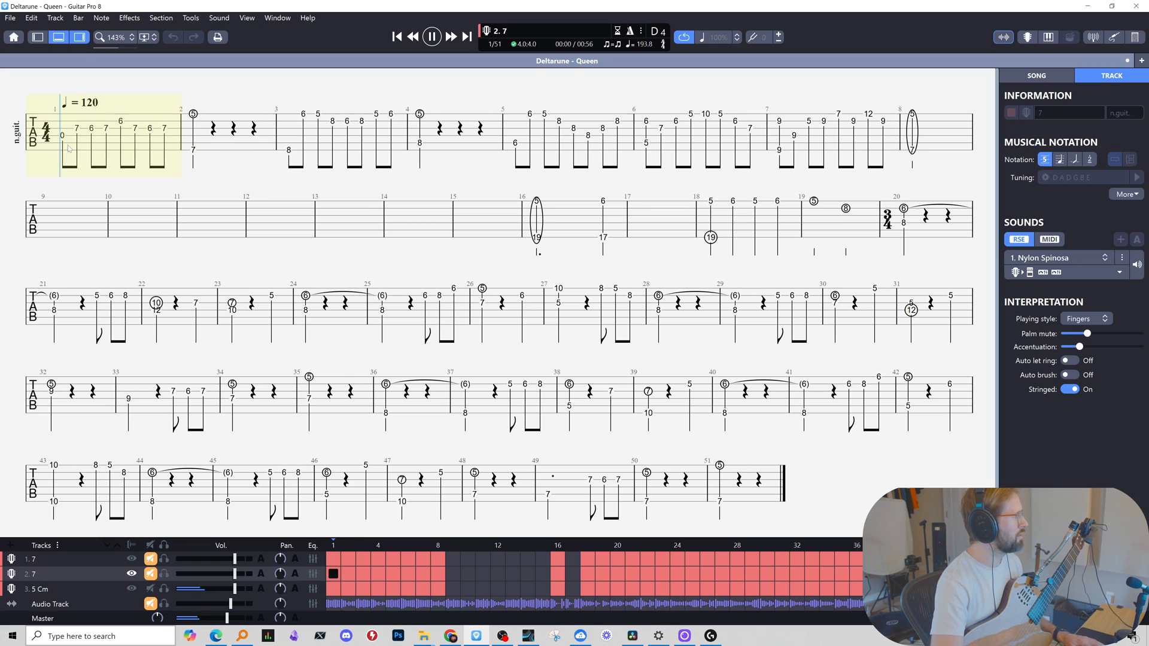
{"action": "key", "text": "space"}
{"action": "key", "text": "space"}
{"action": "key", "text": "space"}
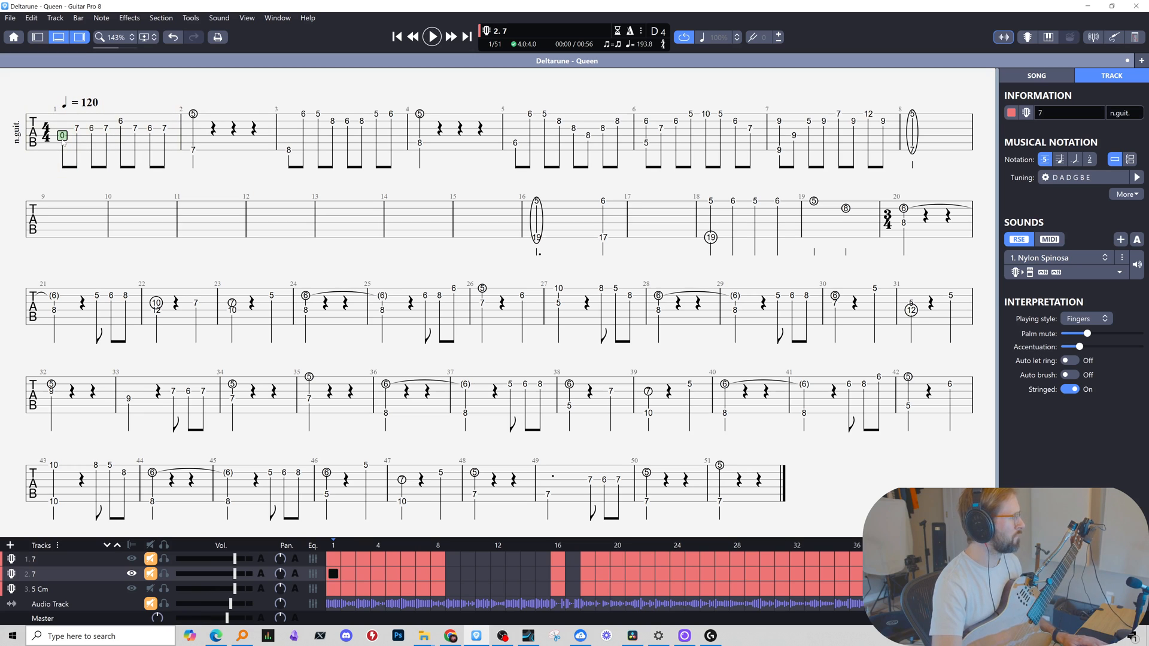
Switch to the second voice, drop the first bass note of bar 1 to the open sixth string and play it back.
{"action": "key", "text": "ctrl+2"}
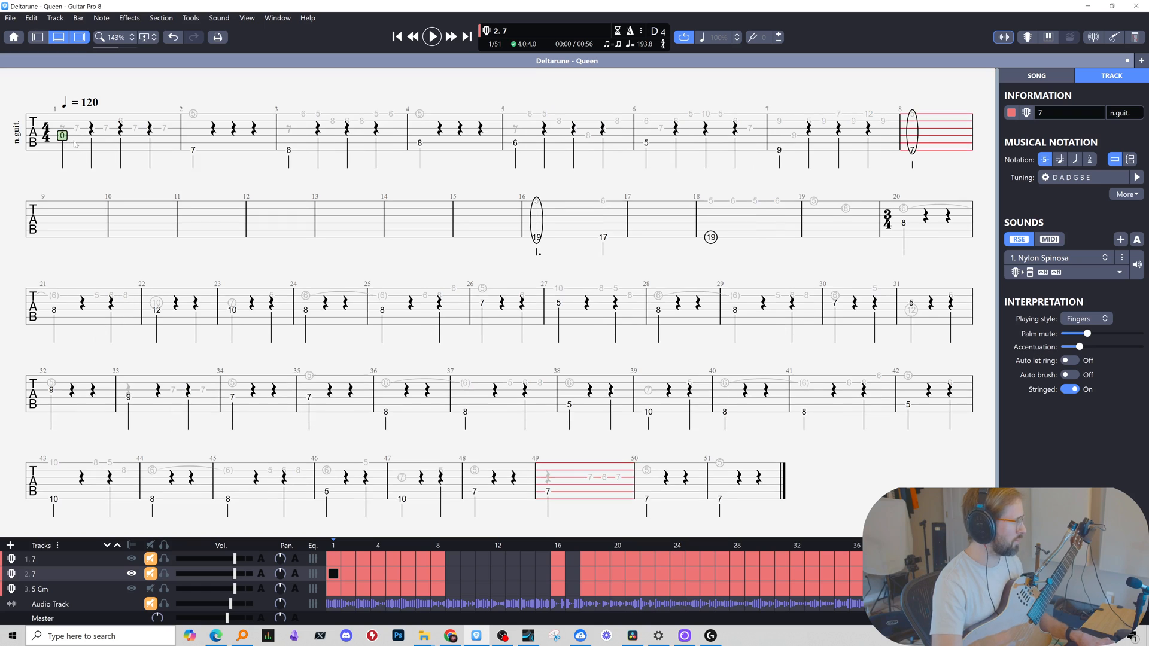
{"action": "key", "text": "ctrl+Down"}
{"action": "key", "text": "ctrl+Down"}
{"action": "key", "text": "space"}
{"action": "key", "text": "space"}
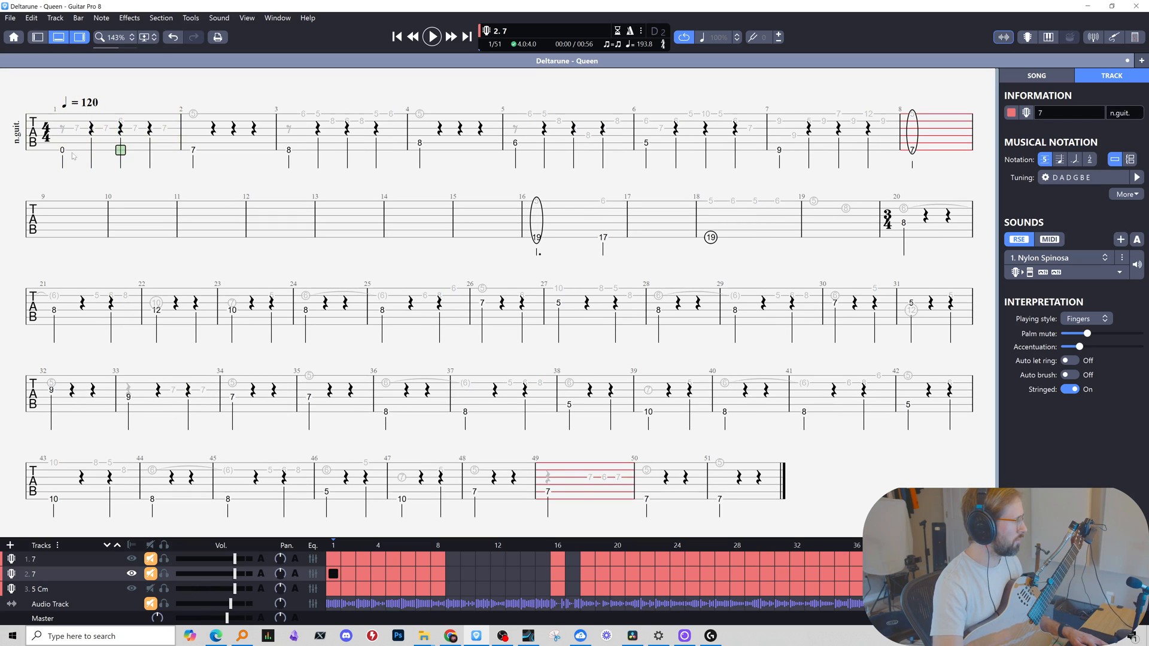
{"action": "key", "text": "space"}
{"action": "key", "text": "space"}
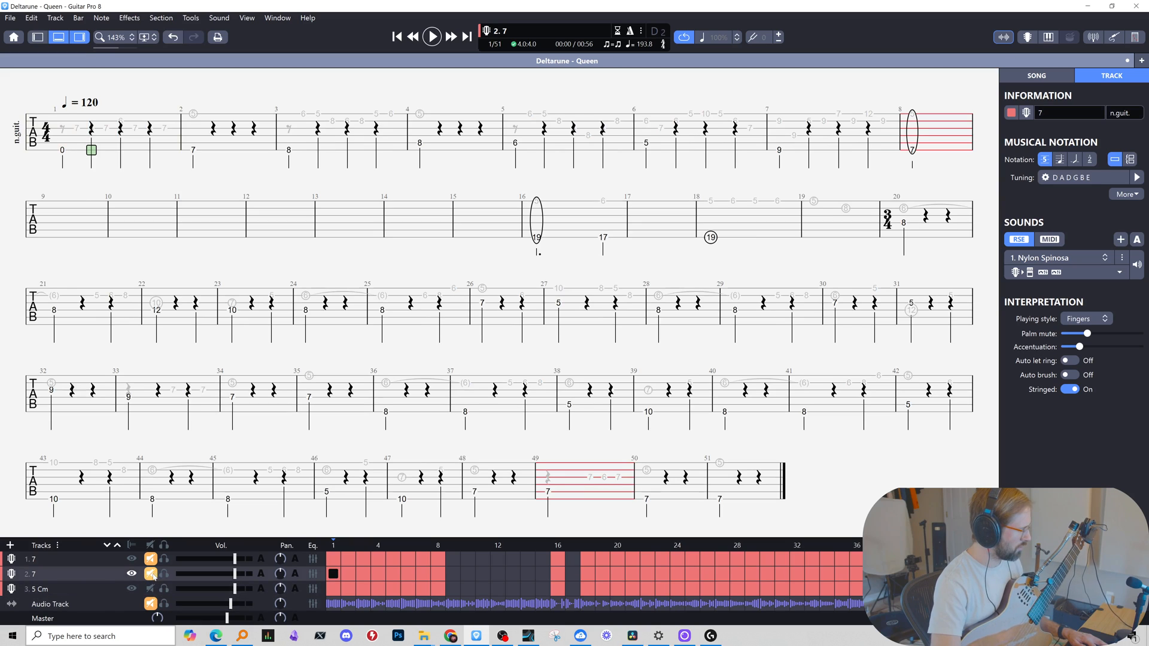
Play back the opening and refinger the bass note of bar 2 as the open fifth string.
{"action": "left_click", "coordinate": [150, 589]}
{"action": "key", "text": "space"}
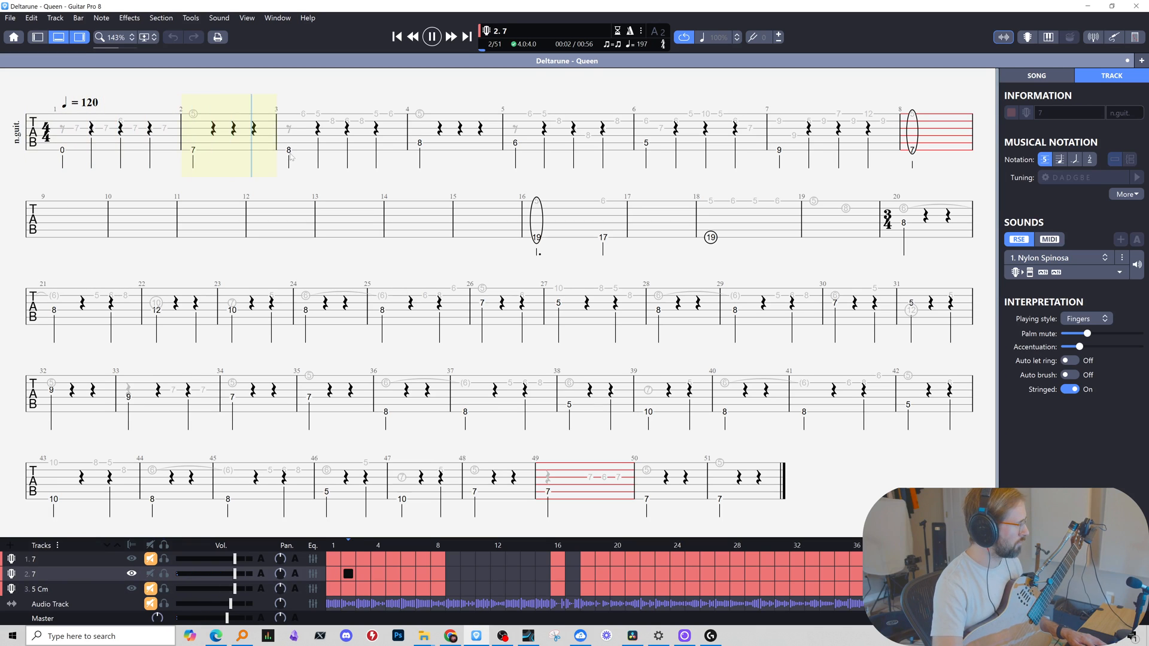
{"action": "key", "text": "space"}
{"action": "key", "text": "space"}
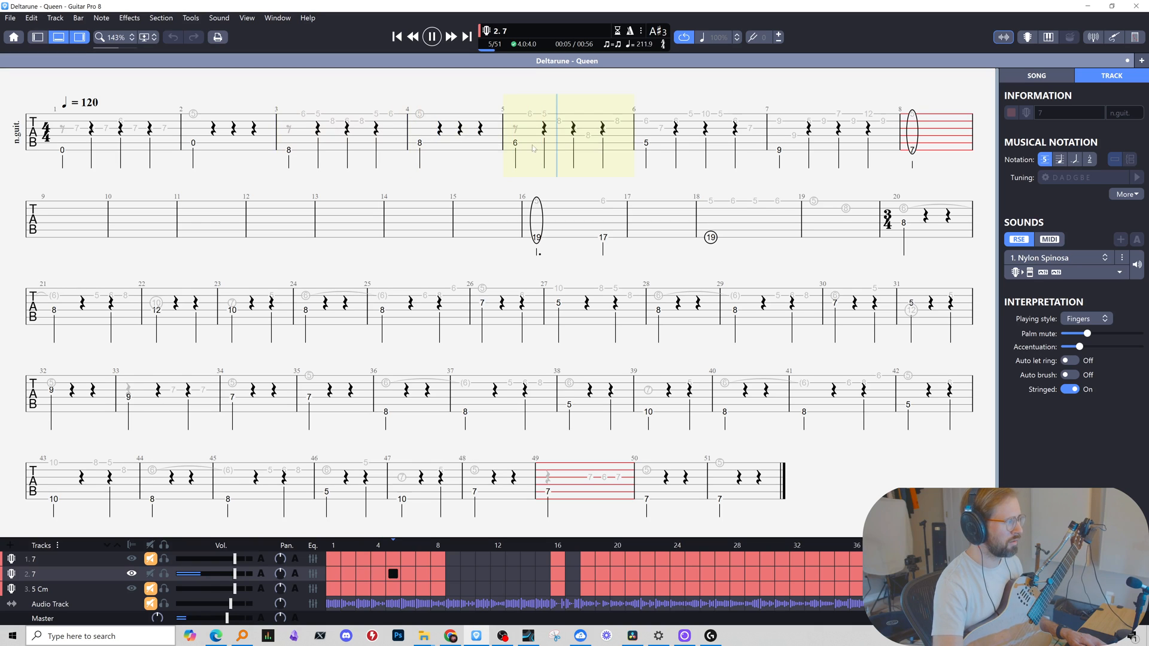
Refinger the bass note of bar 6 as the open fourth string and play back the bar.
{"action": "key", "text": "space"}
{"action": "key", "text": "space"}
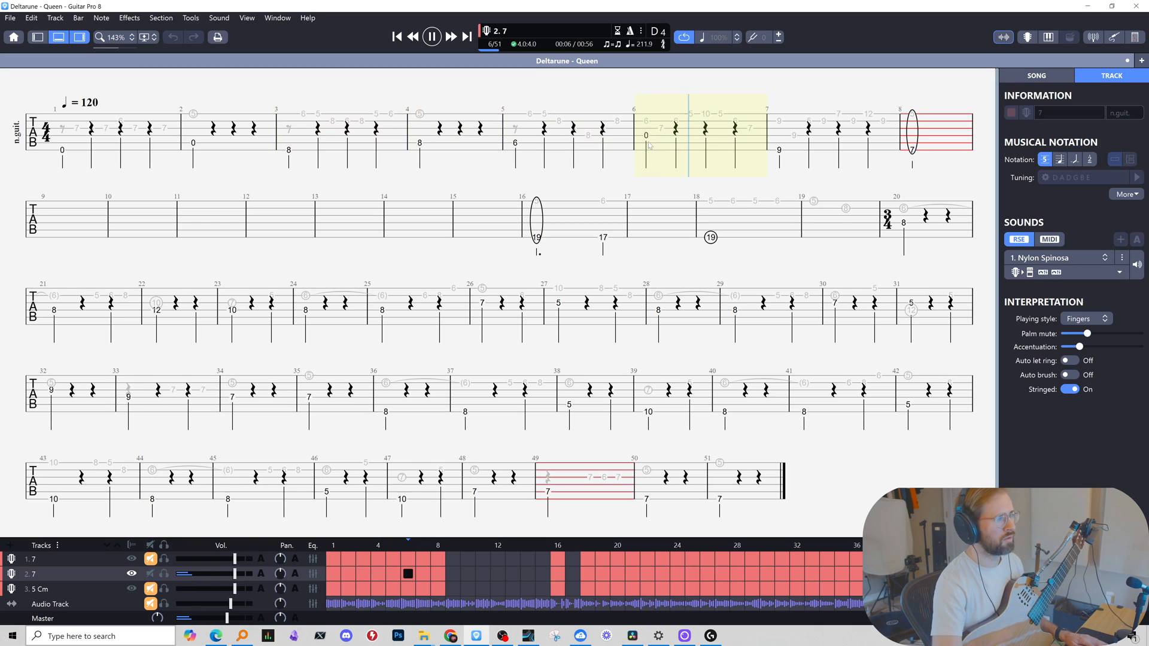
{"action": "key", "text": "space"}
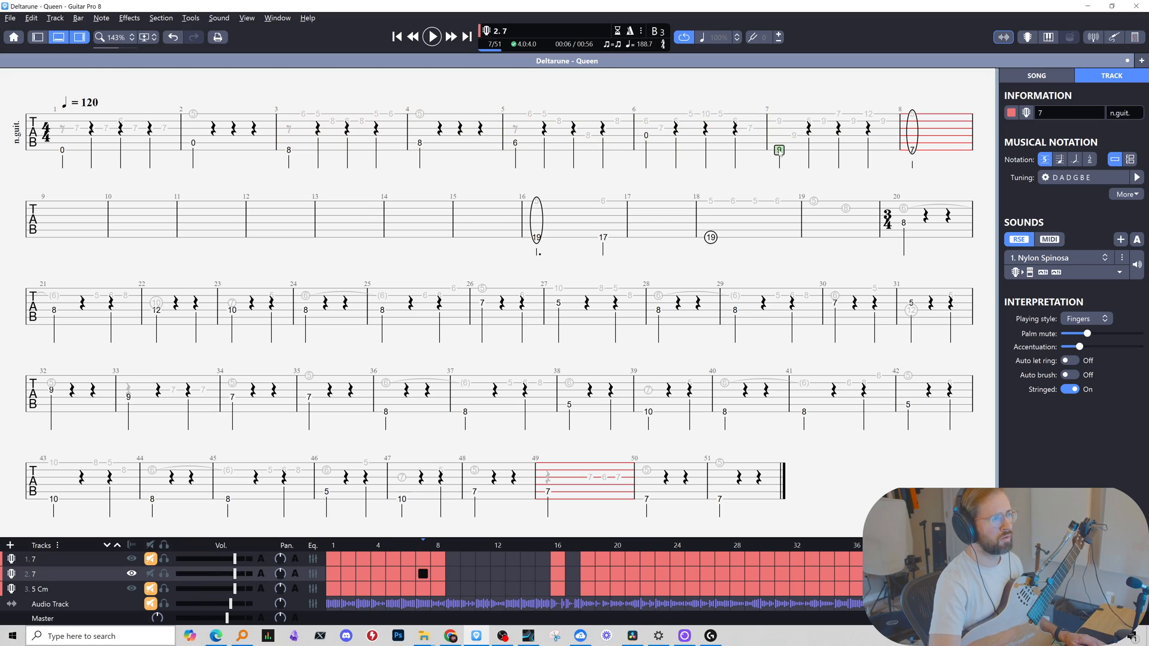
Move the bass whole note of bar 8 to the open fifth string and play it back.
{"action": "key", "text": "space"}
{"action": "key", "text": "space"}
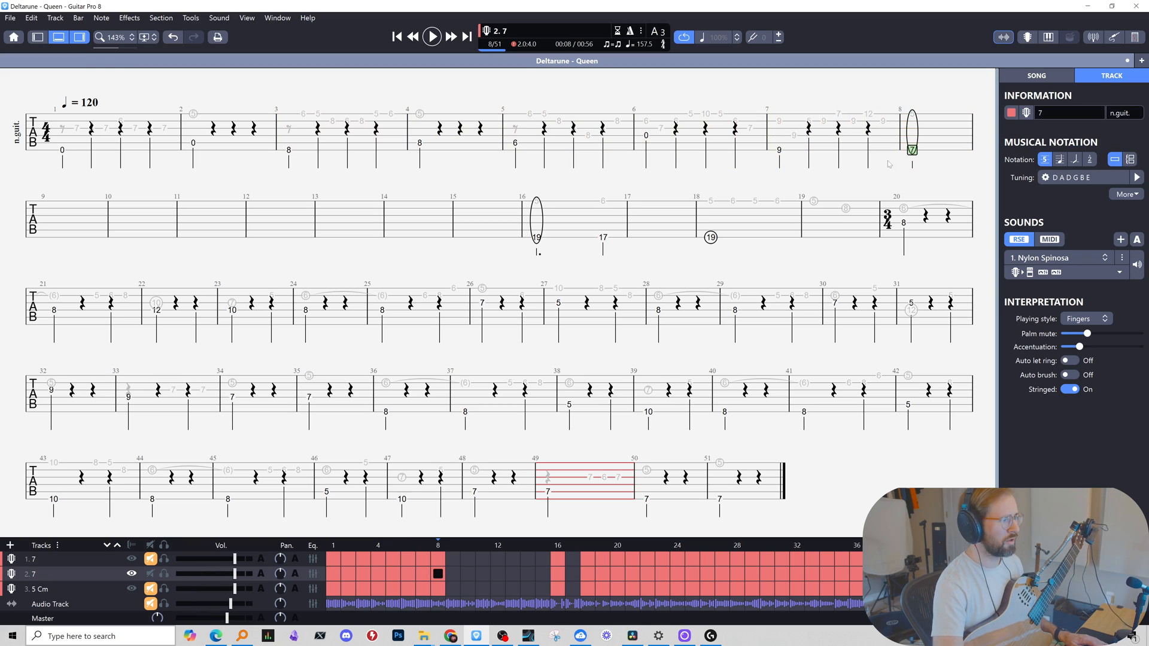
{"action": "key", "text": "alt+Up"}
{"action": "key", "text": "space"}
{"action": "key", "text": "space"}
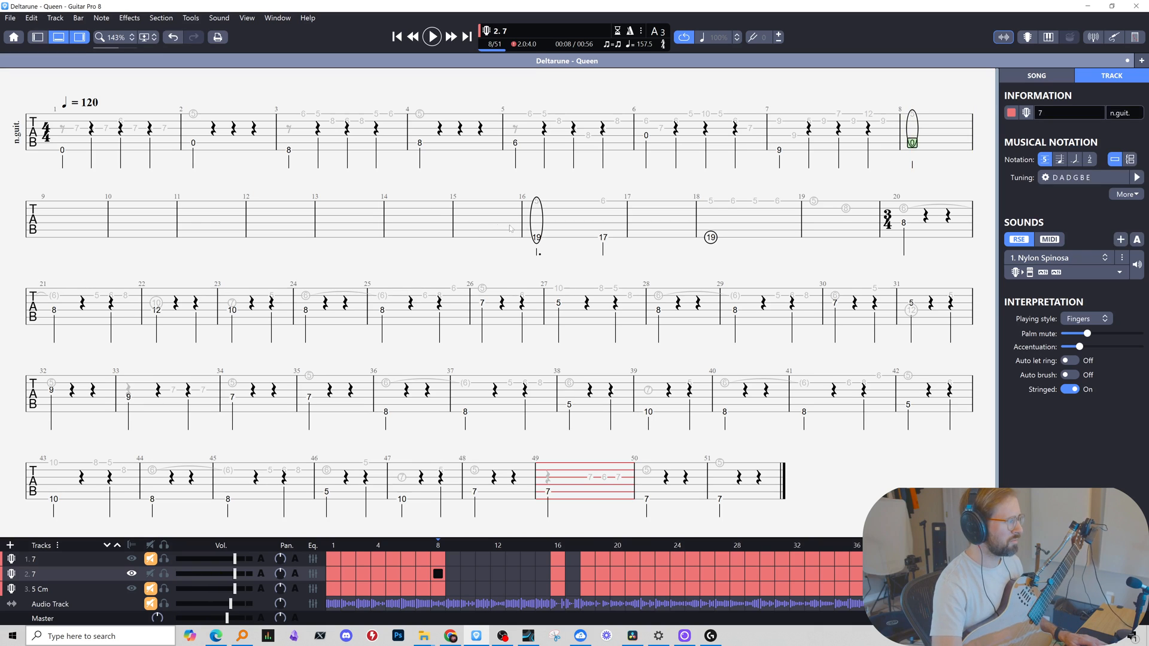
Refinger both bass notes of bar 16 on the fourth string, at frets 7 and 5, and play back the bar.
{"action": "left_click", "coordinate": [549, 241]}
{"action": "key", "text": "space"}
{"action": "key", "text": "space"}
{"action": "key", "text": "alt+Up"}
{"action": "key", "text": "alt+Up"}
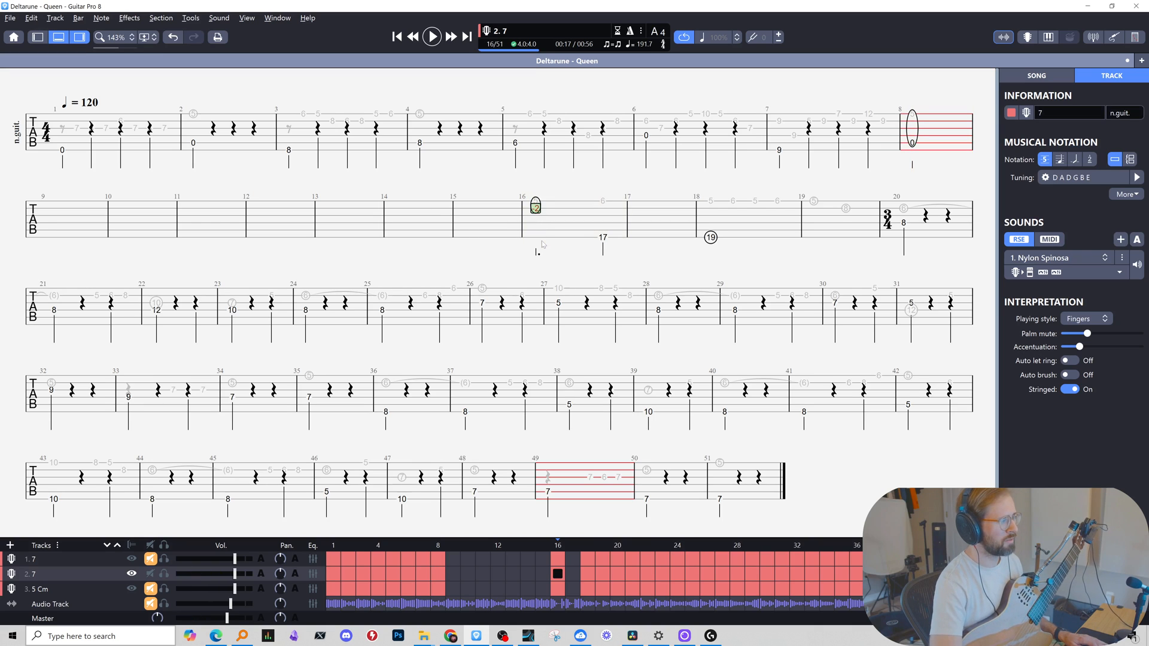
{"action": "key", "text": "alt+Down"}
{"action": "key", "text": "space"}
{"action": "key", "text": "space"}
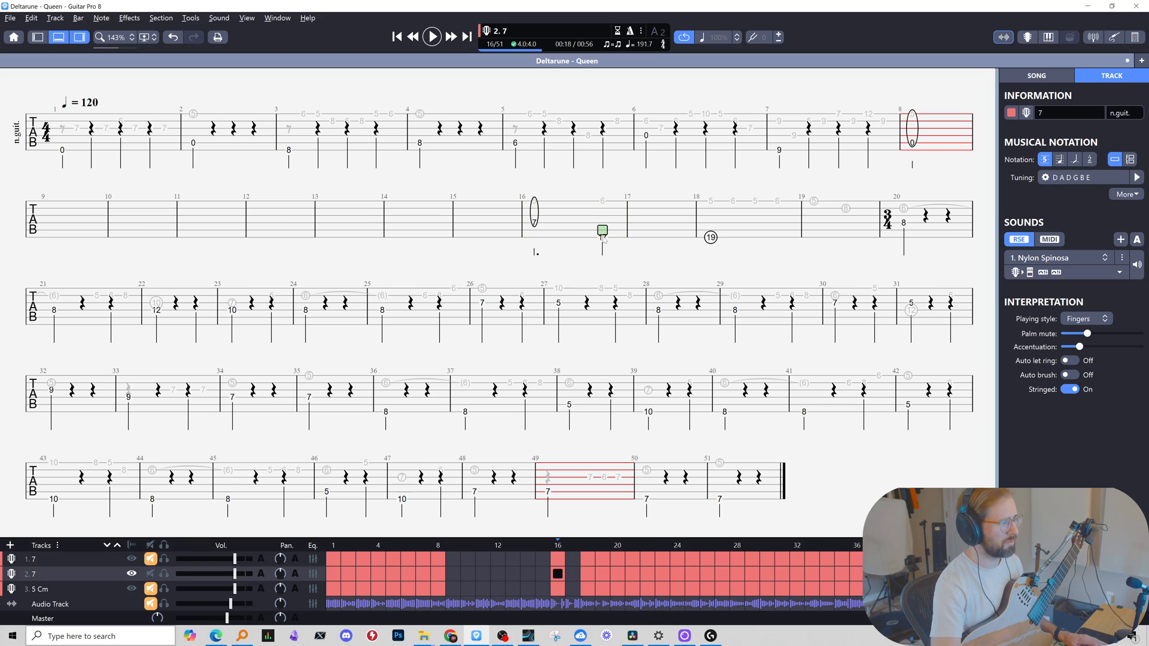
{"action": "key", "text": "alt+Up"}
{"action": "key", "text": "alt+Up"}
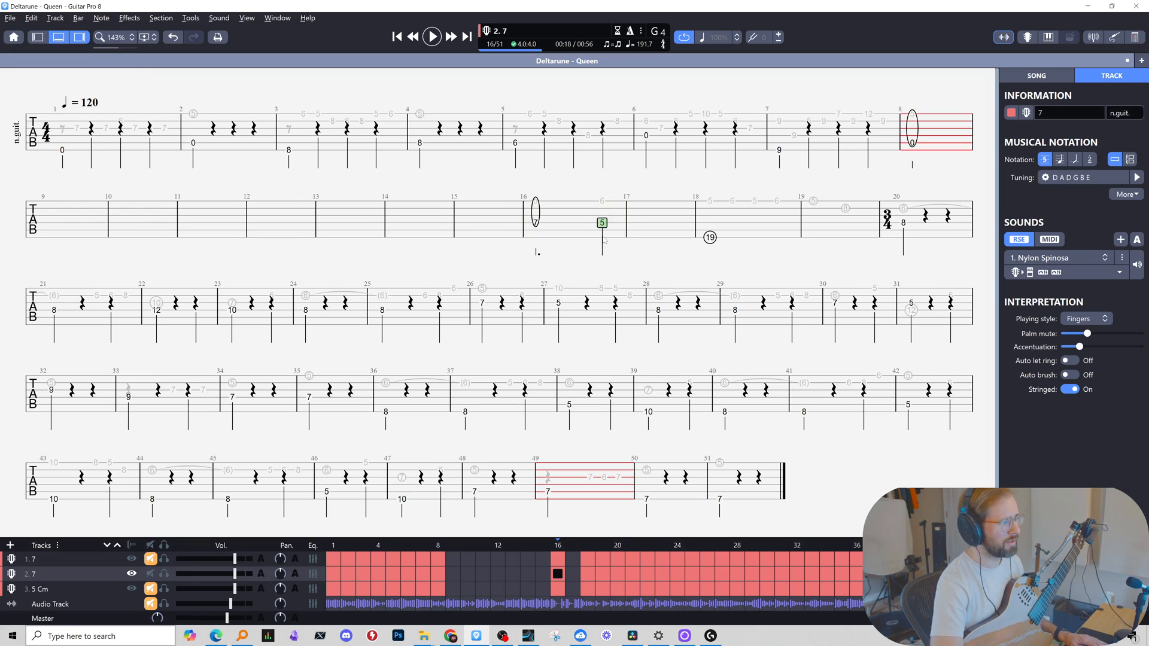
{"action": "key", "text": "space"}
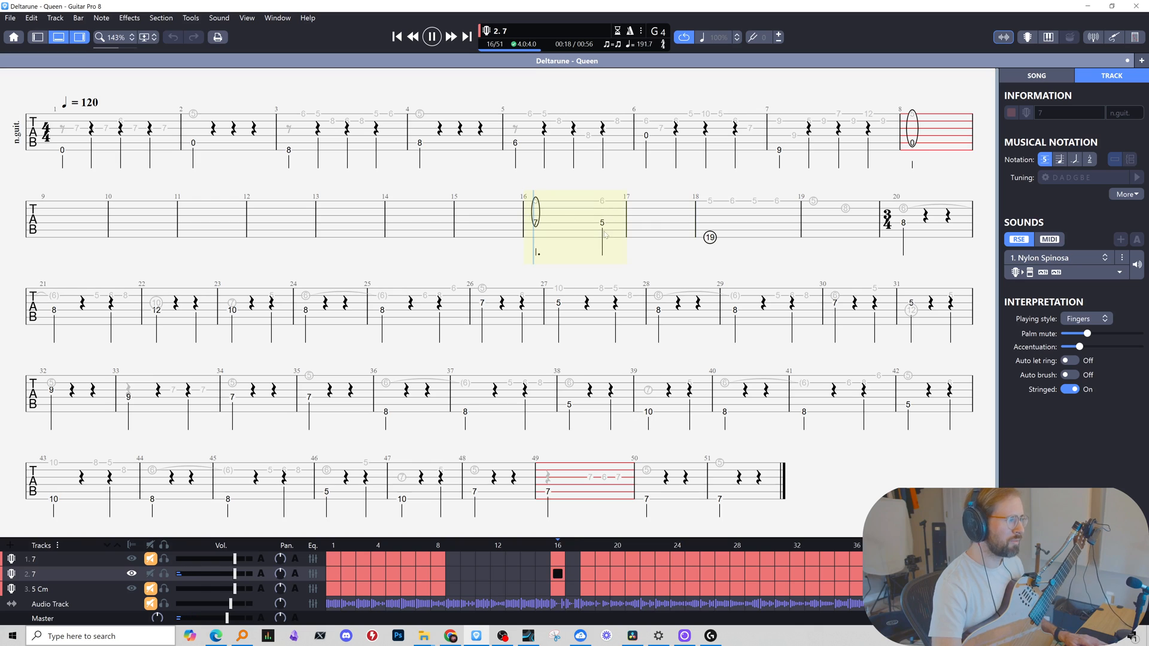
Move the bass note of bar 18 to fret 2 on the third string and play on from there.
{"action": "left_click", "coordinate": [710, 235]}
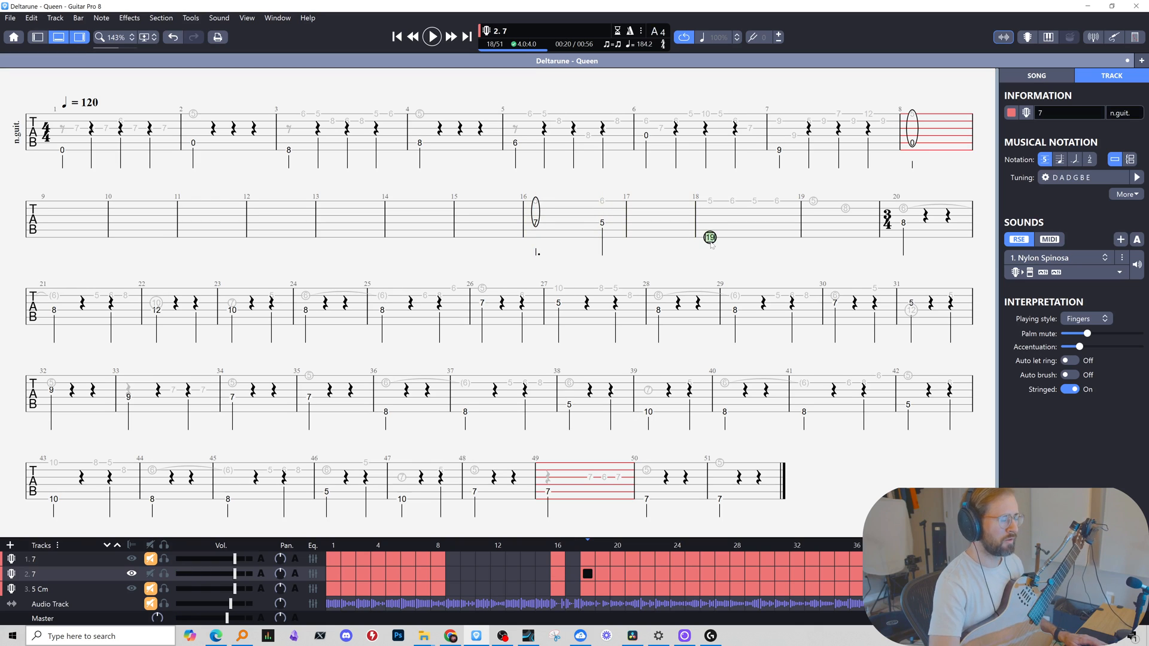
{"action": "key", "text": "alt+Up"}
{"action": "key", "text": "alt+Up"}
{"action": "key", "text": "alt+Up"}
{"action": "key", "text": "space"}
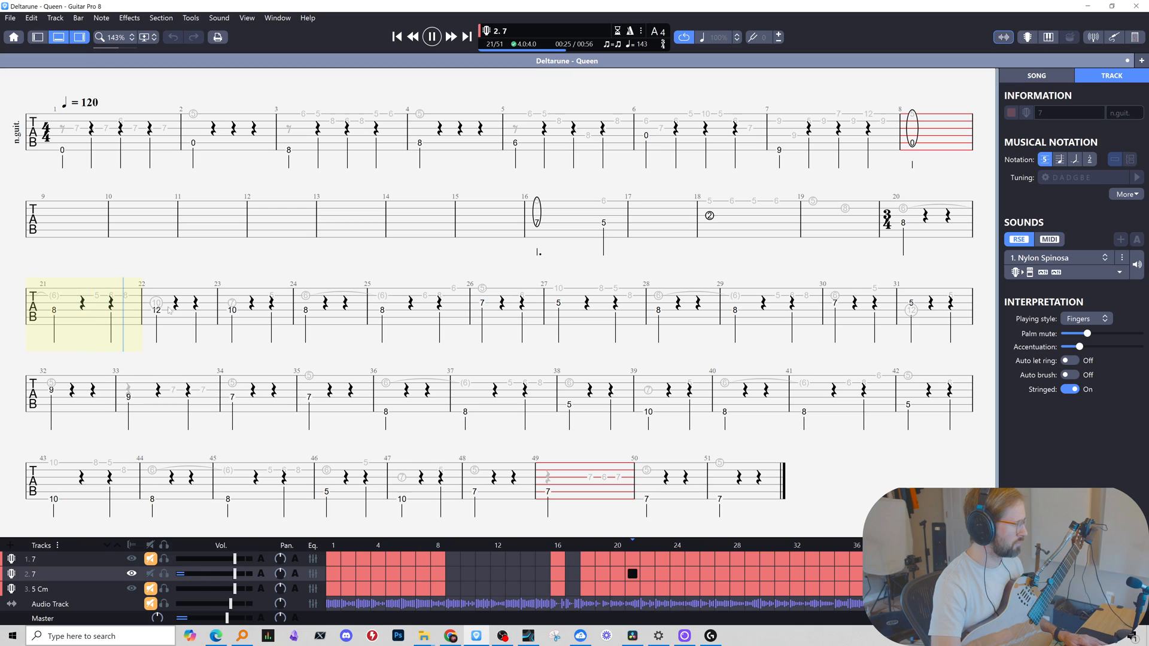
Try the bass note of bar 22 at fret 17 on the fifth string.
{"action": "left_click", "coordinate": [158, 311]}
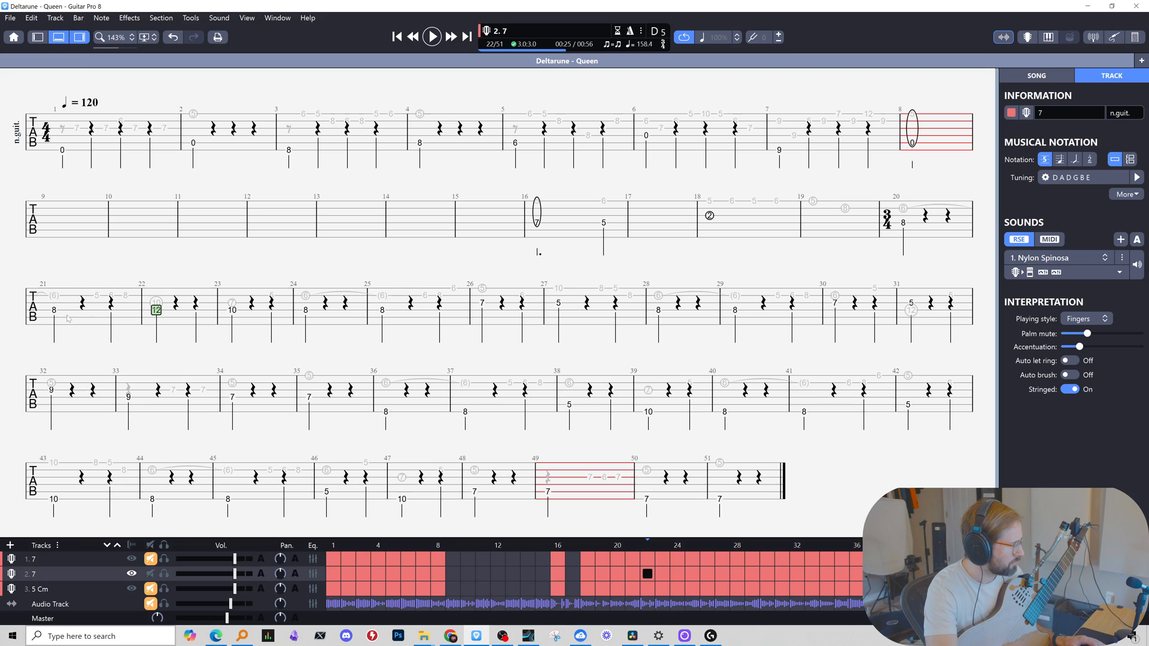
{"action": "key", "text": "alt+Down"}
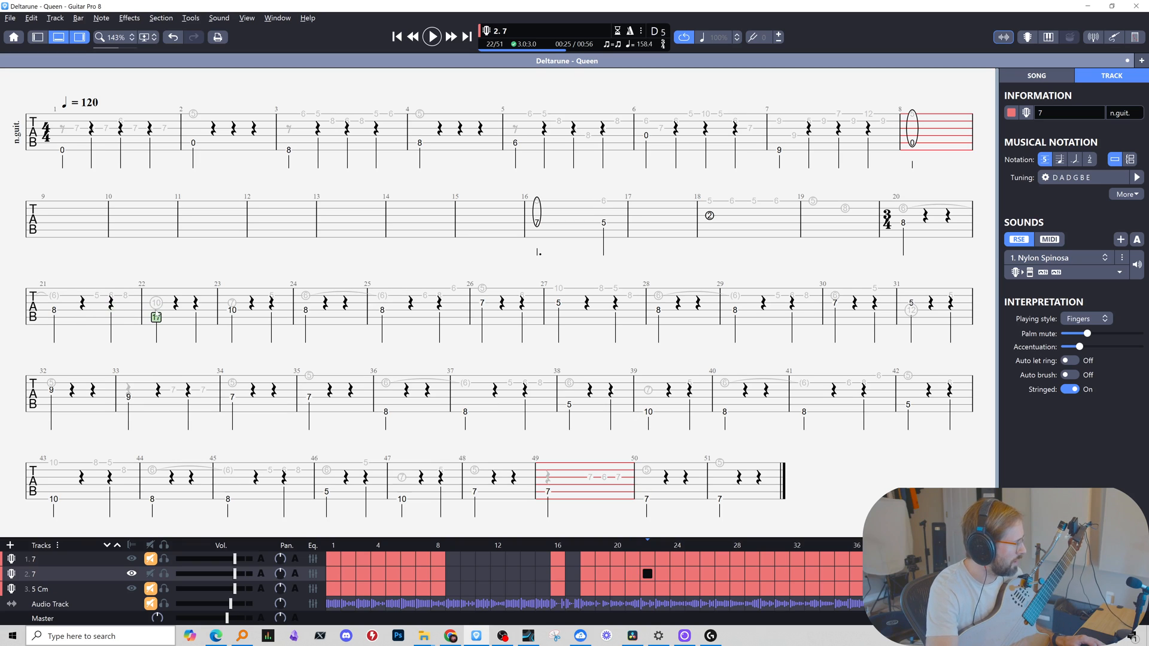
{"action": "key", "text": "alt+Up"}
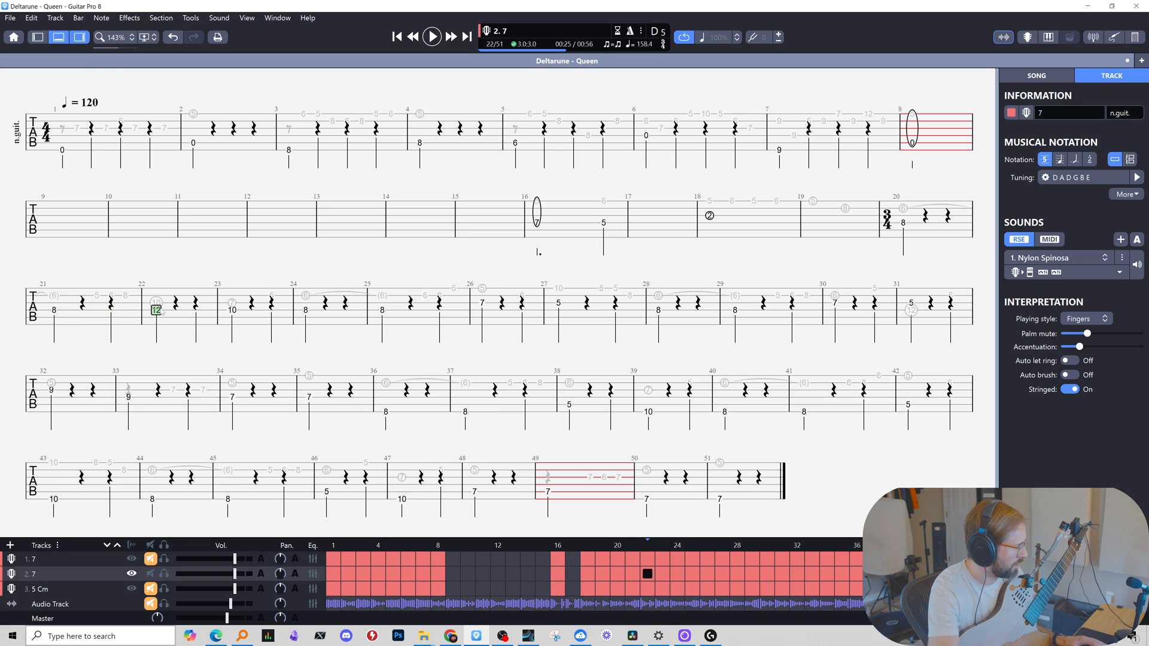
Play back bars 23 to 31 to check the bass fingering.
{"action": "left_click_drag", "start_coordinate": [48, 296], "coordinate": [232, 297]}
{"action": "left_click", "coordinate": [232, 296]}
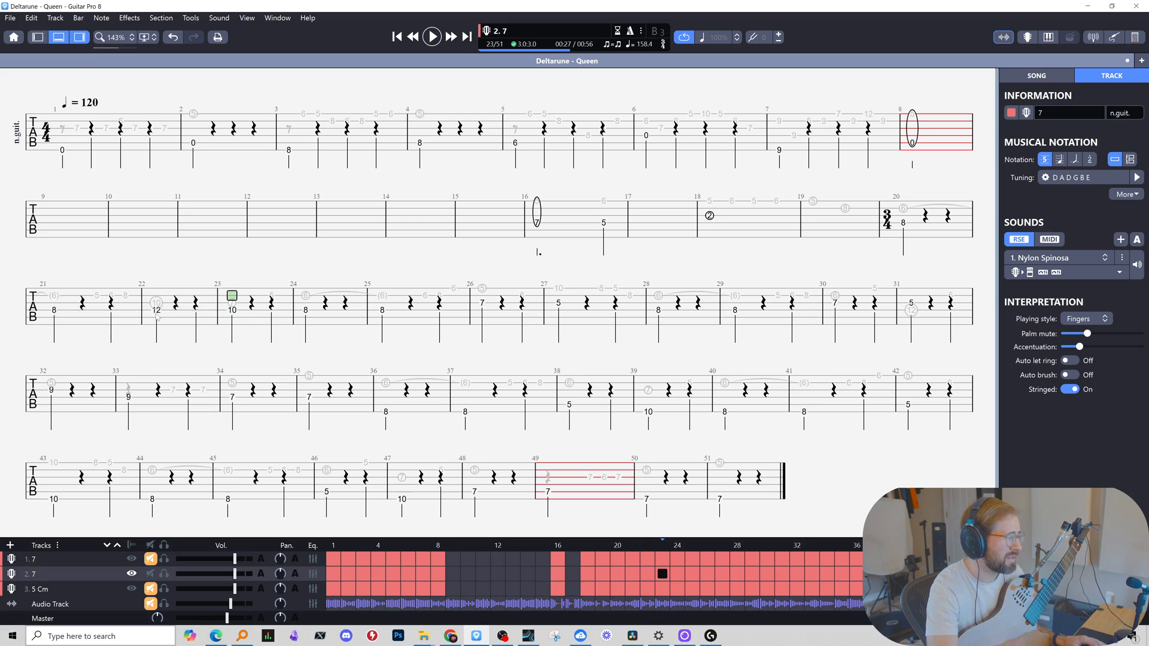
{"action": "key", "text": "space"}
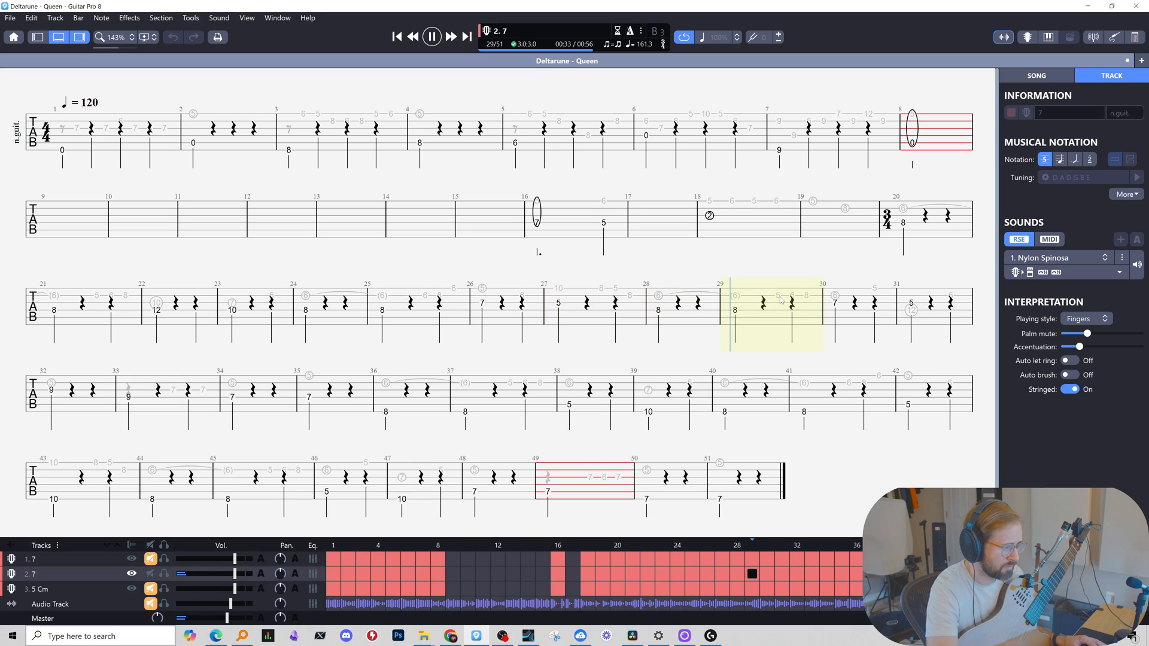
{"action": "key", "text": "space"}
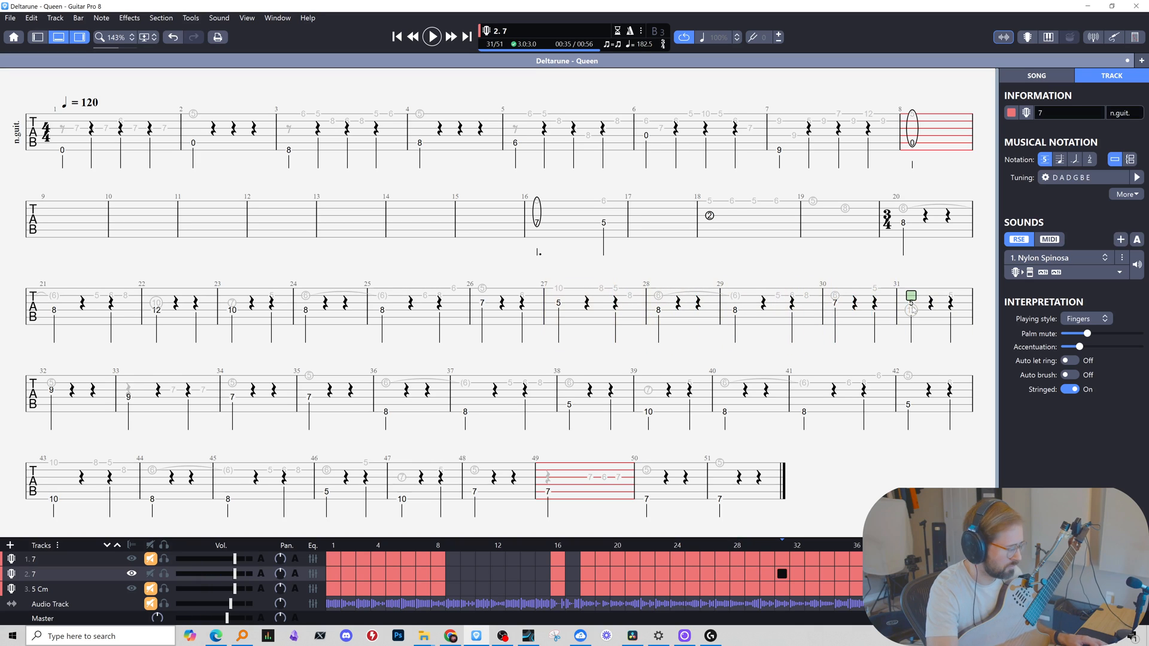
Try the first voice's 12th-fret note in bar 31 one string lower, undo it and play back through bar 37.
{"action": "key", "text": "alt"}
{"action": "key", "text": "ctrl+alt+1"}
{"action": "left_click", "coordinate": [911, 312]}
{"action": "key", "text": "space"}
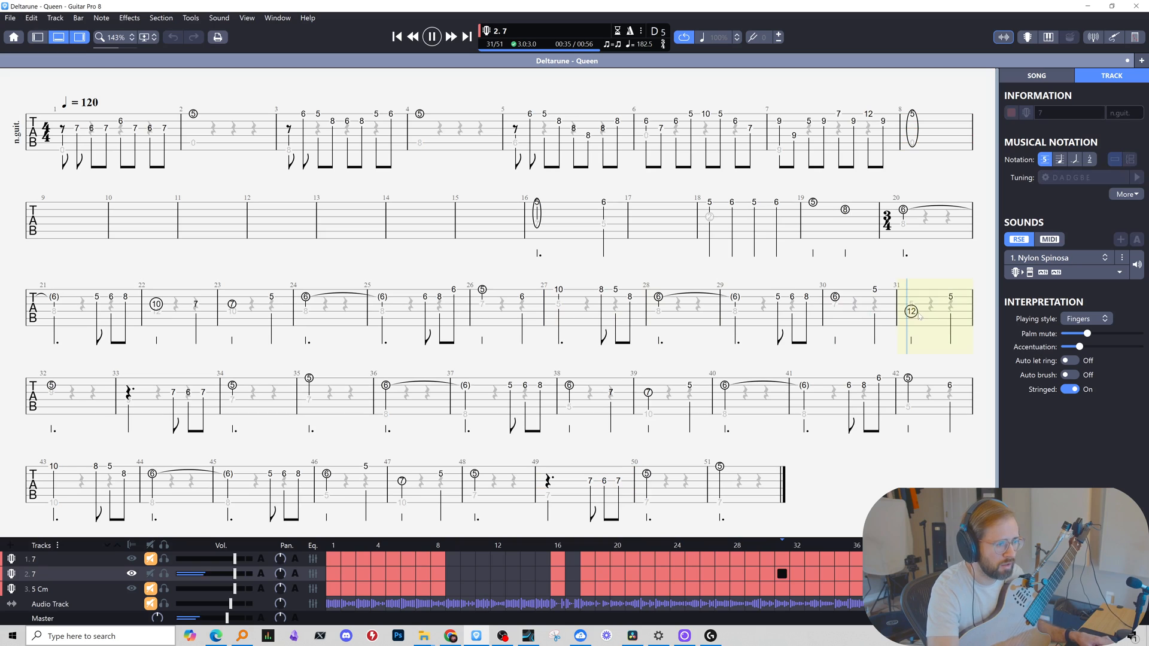
{"action": "key", "text": "space"}
{"action": "key", "text": "alt+Down"}
{"action": "key", "text": "ctrl+z"}
{"action": "key", "text": "space"}
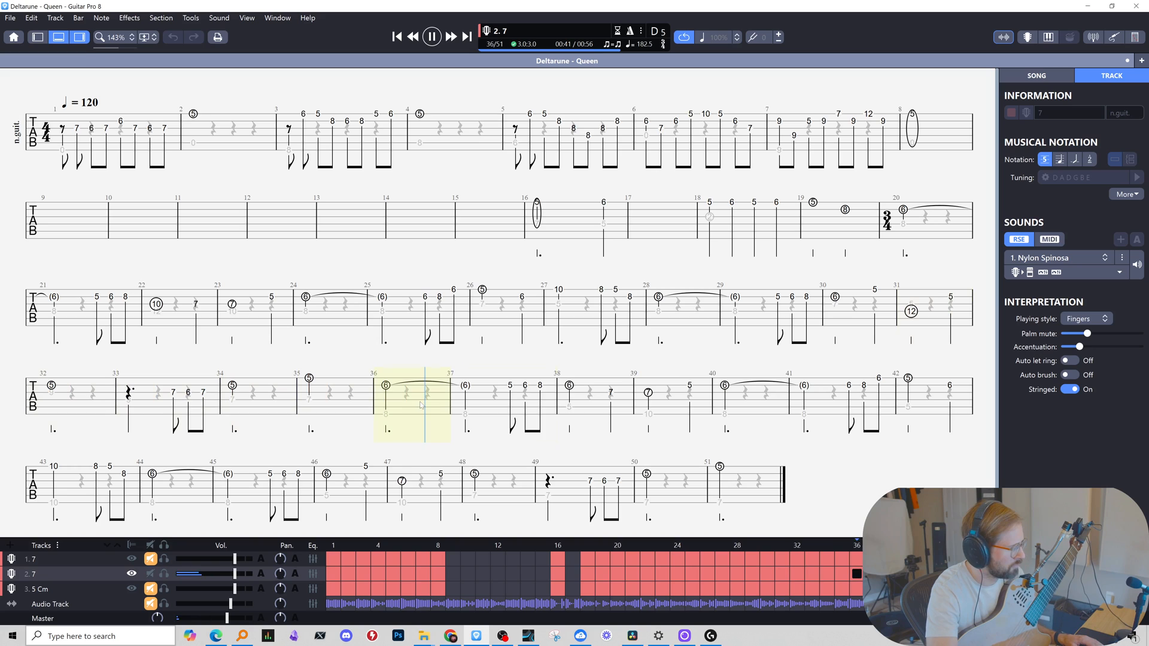
{"action": "key", "text": "space"}
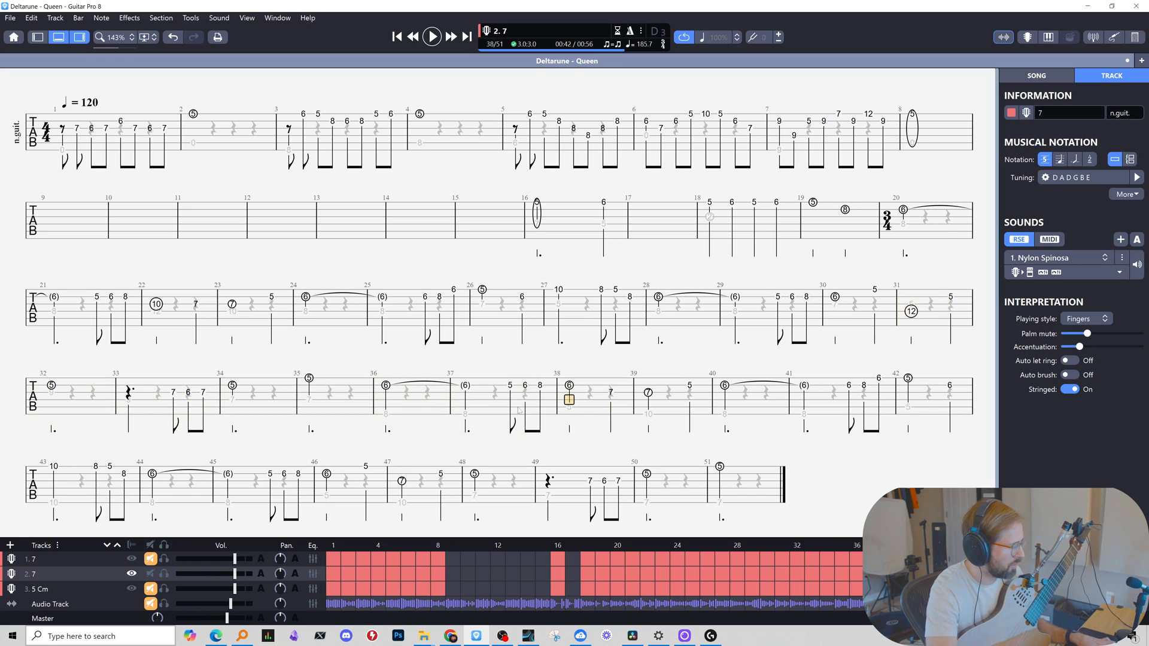
Return to the second voice, move the bass note of bar 38 to the open fourth string and play it back.
{"action": "key", "text": "ctrl+2"}
{"action": "left_click", "coordinate": [428, 412]}
{"action": "key", "text": "space"}
{"action": "key", "text": "space"}
{"action": "left_click", "coordinate": [571, 408]}
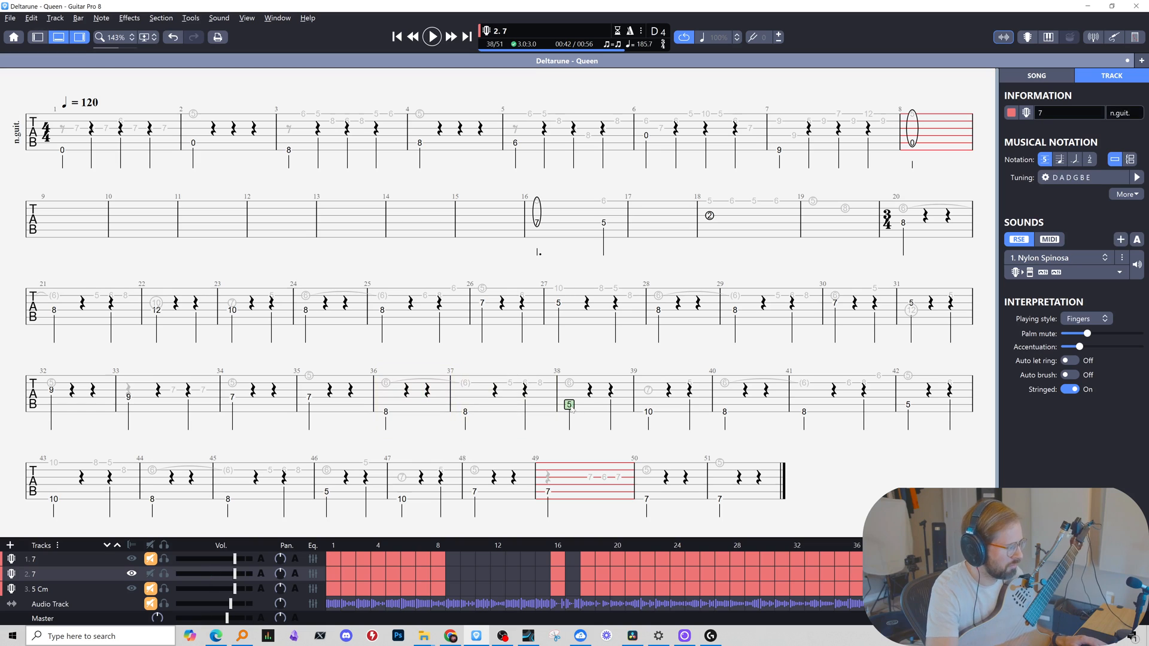
{"action": "key", "text": "space"}
{"action": "key", "text": "space"}
Try moving the bass note of bar 39 from the sixth string to the fourth string.
{"action": "left_click", "coordinate": [649, 413]}
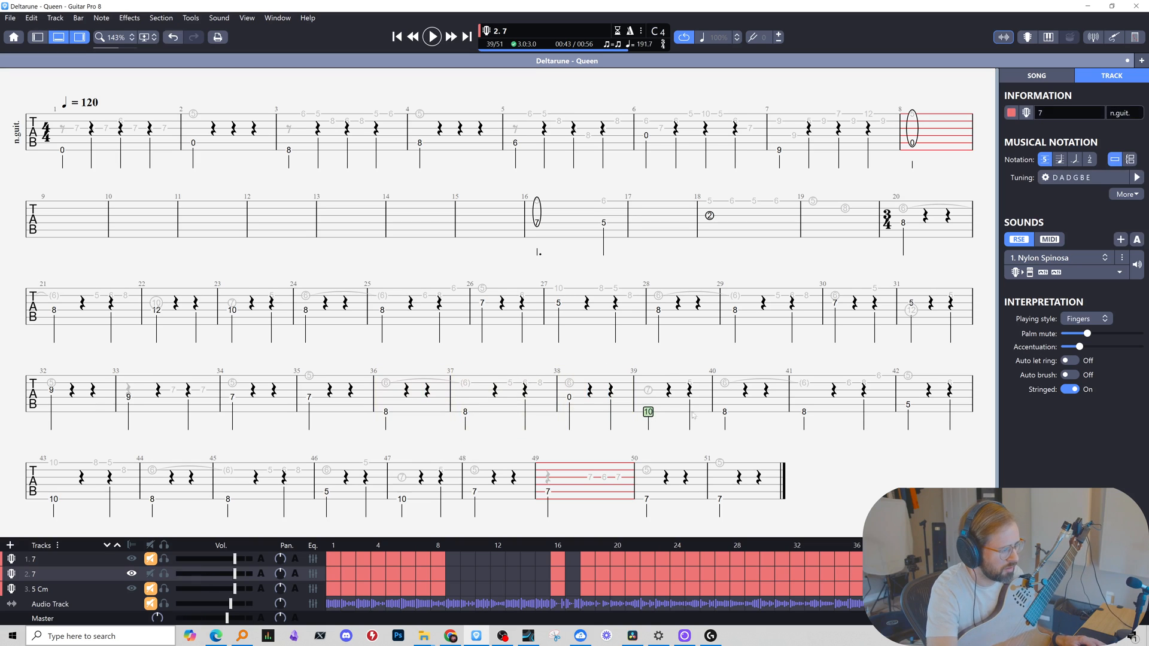
{"action": "key", "text": "space"}
{"action": "key", "text": "space"}
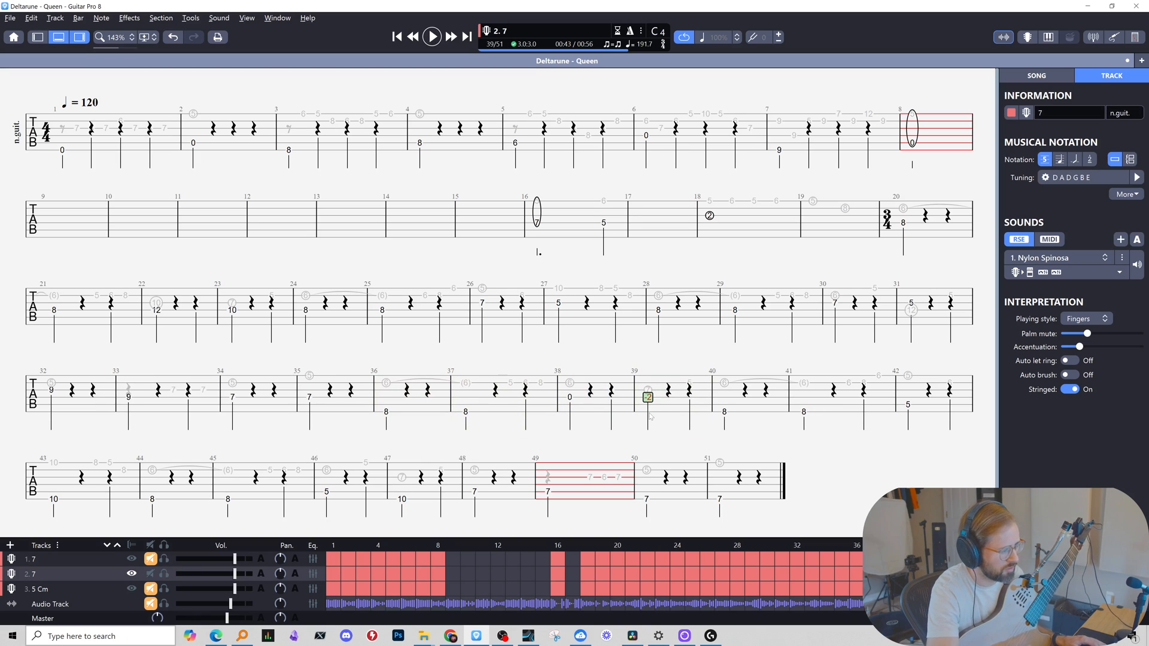
{"action": "key", "text": "space"}
Drop the bass note of bar 42 to the open sixth string and play back the bar.
{"action": "left_click", "coordinate": [908, 404]}
{"action": "key", "text": "space"}
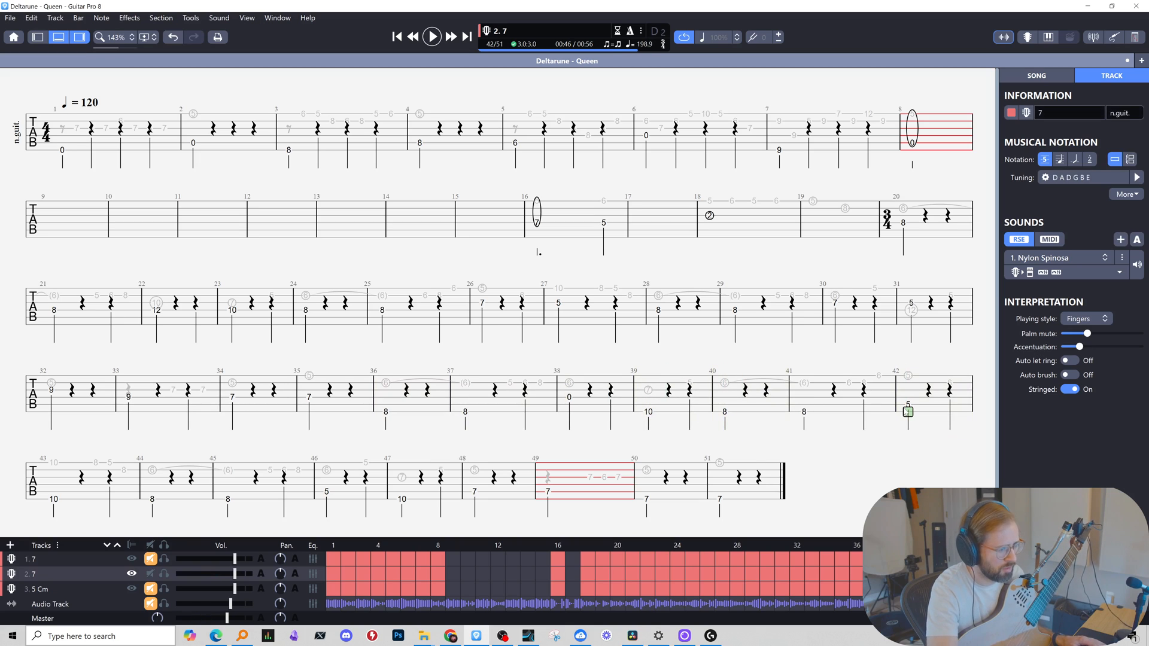
{"action": "key", "text": "space"}
{"action": "key", "text": "space"}
{"action": "key", "text": "ctrl+Down"}
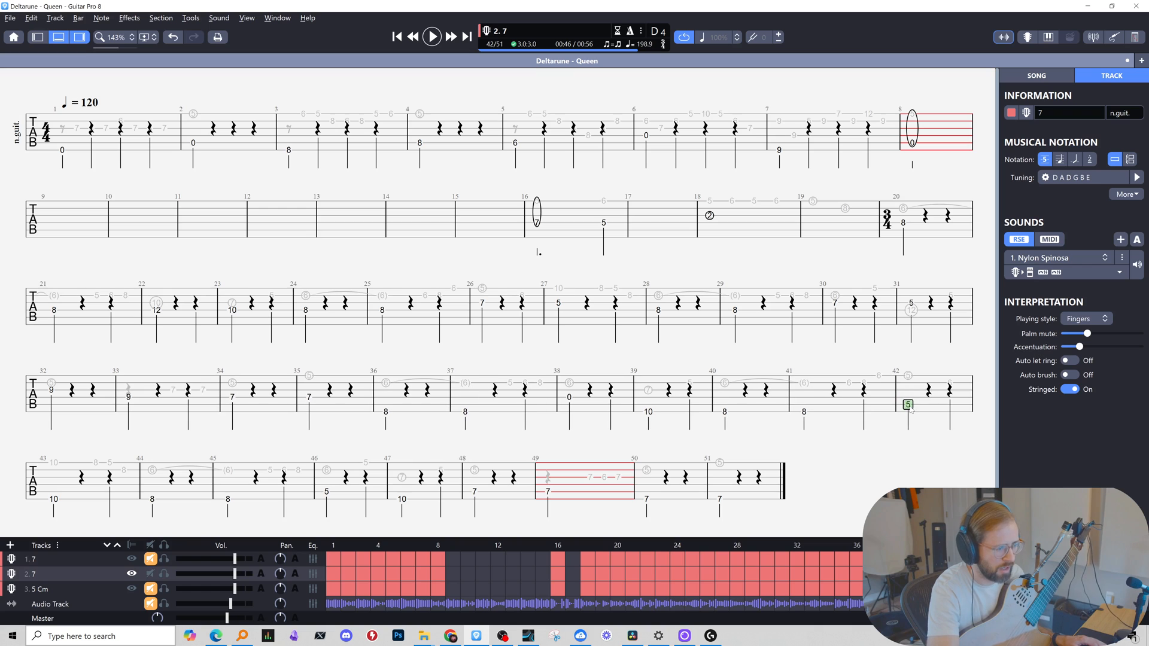
{"action": "key", "text": "space"}
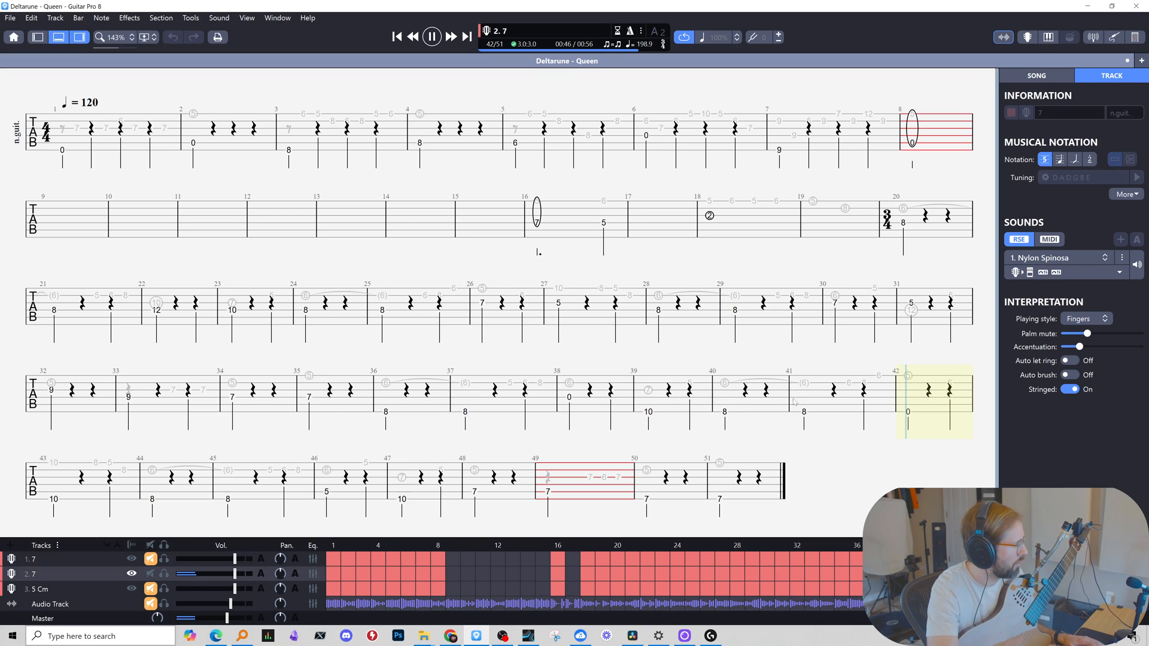
{"action": "key", "text": "space"}
{"action": "key", "text": "space"}
{"action": "key", "text": "space"}
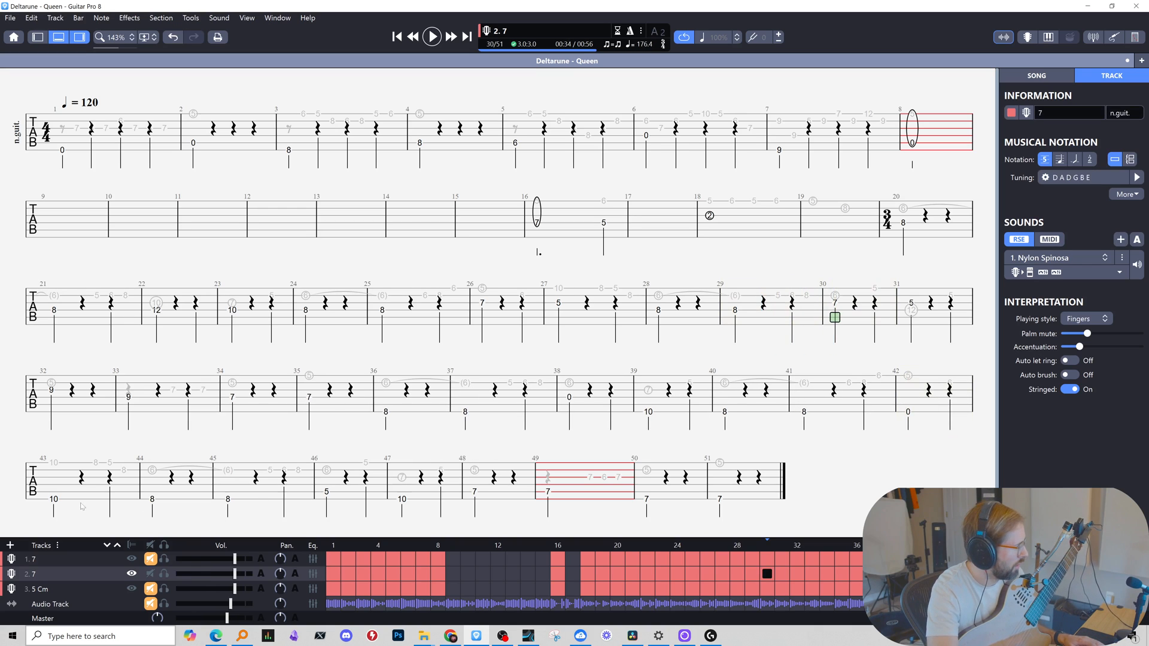
Play back from the bass note of bar 43 to check its fingering.
{"action": "left_click", "coordinate": [55, 499]}
{"action": "key", "text": "ctrl+Down"}
{"action": "key", "text": "space"}
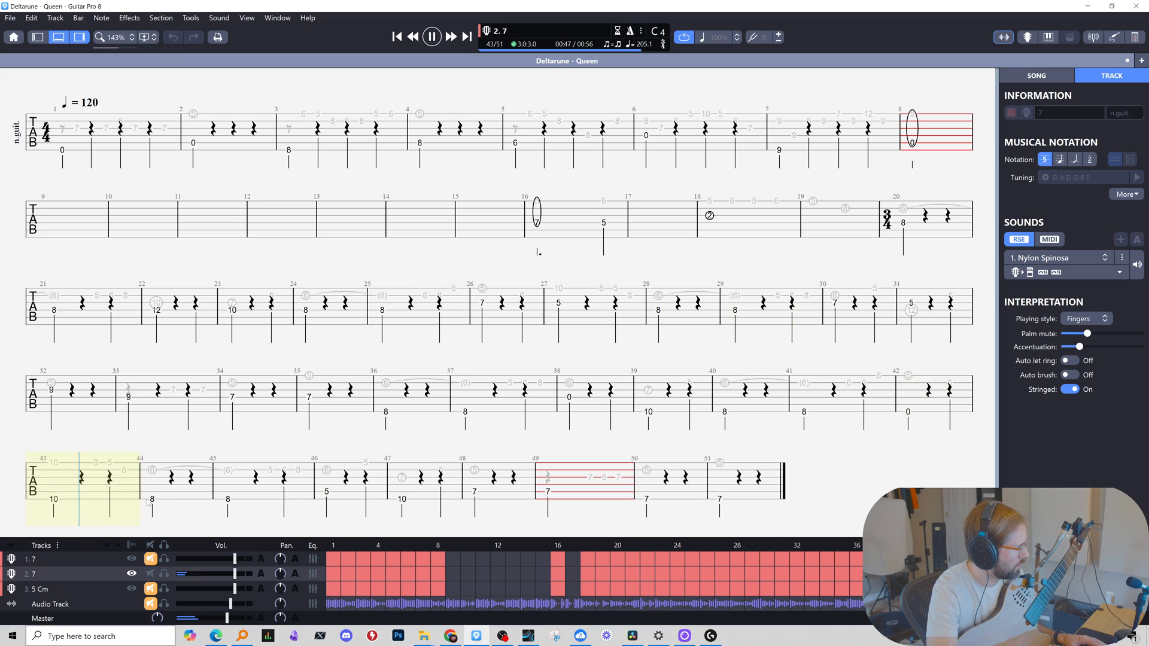
{"action": "key", "text": "space"}
Drop the bass note of bar 46 to the open sixth string and play back into bar 47.
{"action": "left_click", "coordinate": [327, 494]}
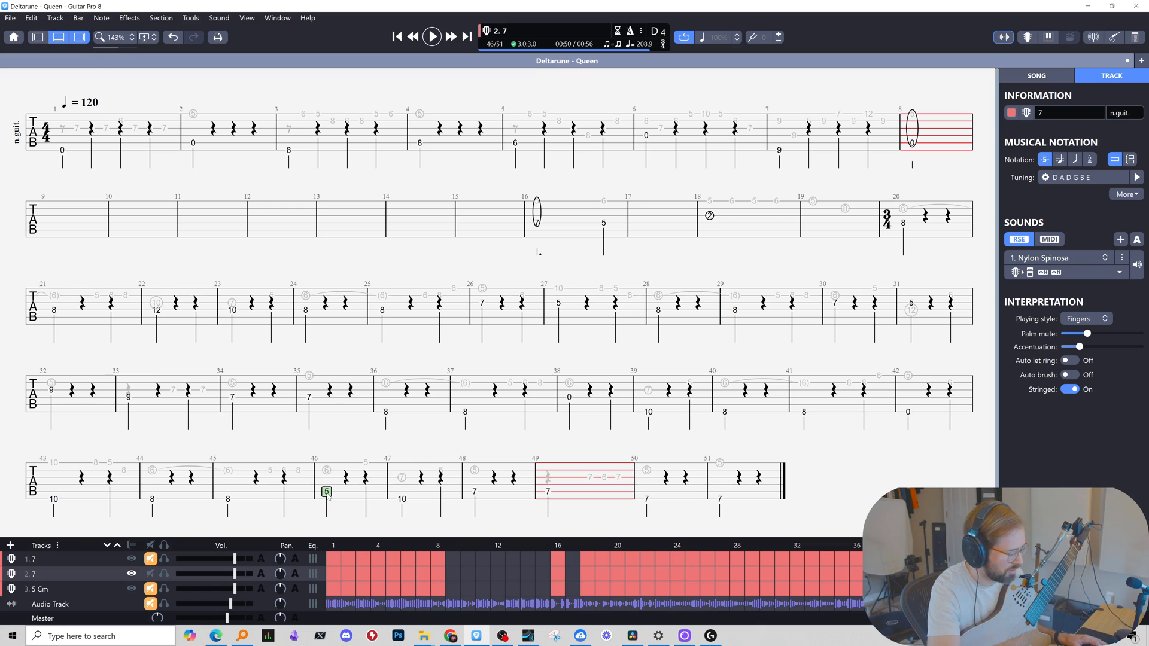
{"action": "type", "text": "0"}
{"action": "key", "text": "space"}
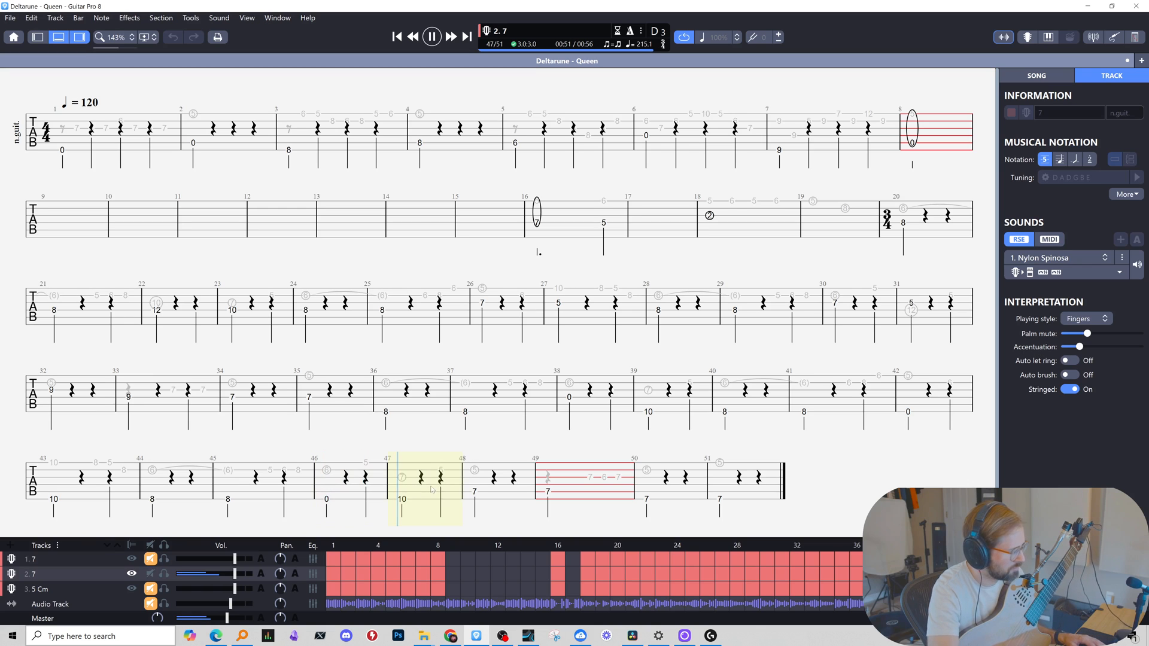
{"action": "key", "text": "space"}
{"action": "key", "text": "space"}
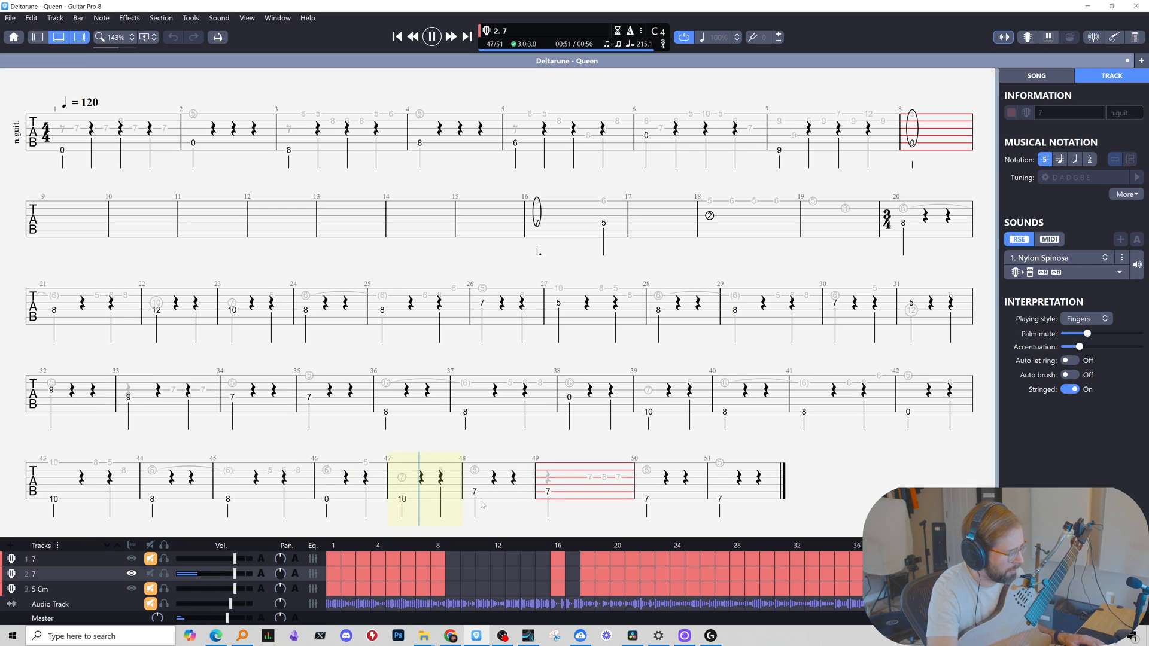
Play back from the bass note of bar 48 through bar 49 to check its fingering.
{"action": "key", "text": "space"}
{"action": "left_click", "coordinate": [474, 491]}
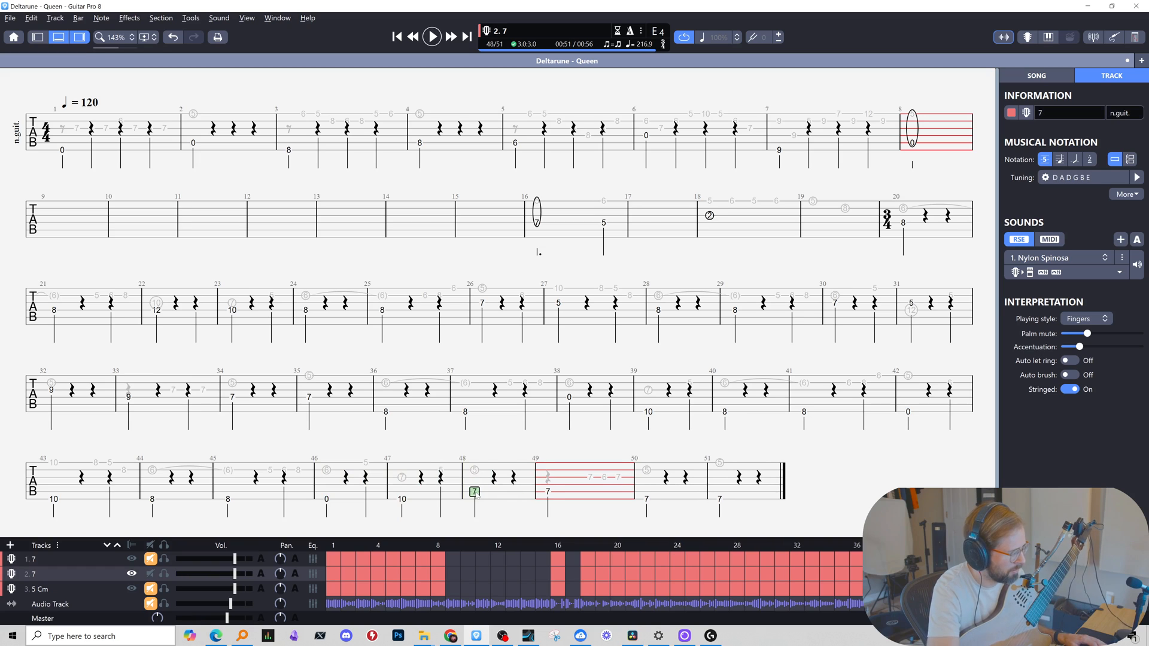
{"action": "key", "text": "space"}
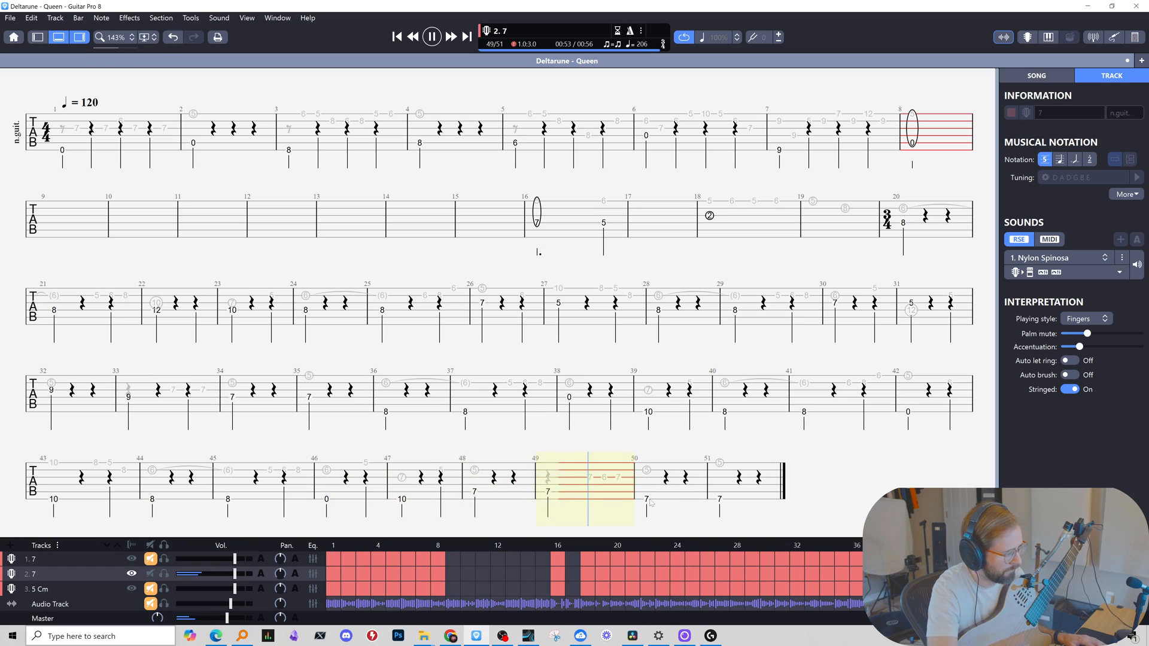
{"action": "key", "text": "space"}
Move the bass notes of bars 50 and 51 to the open fifth string, playing back each one.
{"action": "left_click", "coordinate": [647, 499]}
{"action": "key", "text": "alt+Up"}
{"action": "key", "text": "space"}
{"action": "key", "text": "space"}
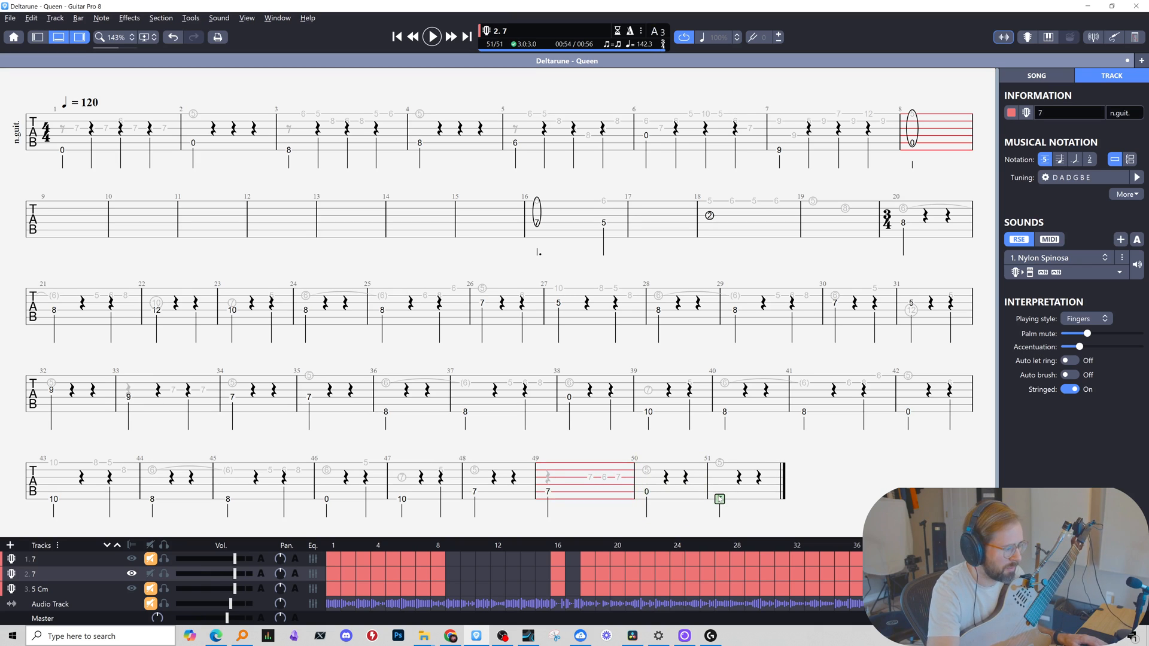
{"action": "key", "text": "alt+Up"}
{"action": "key", "text": "space"}
{"action": "key", "text": "space"}
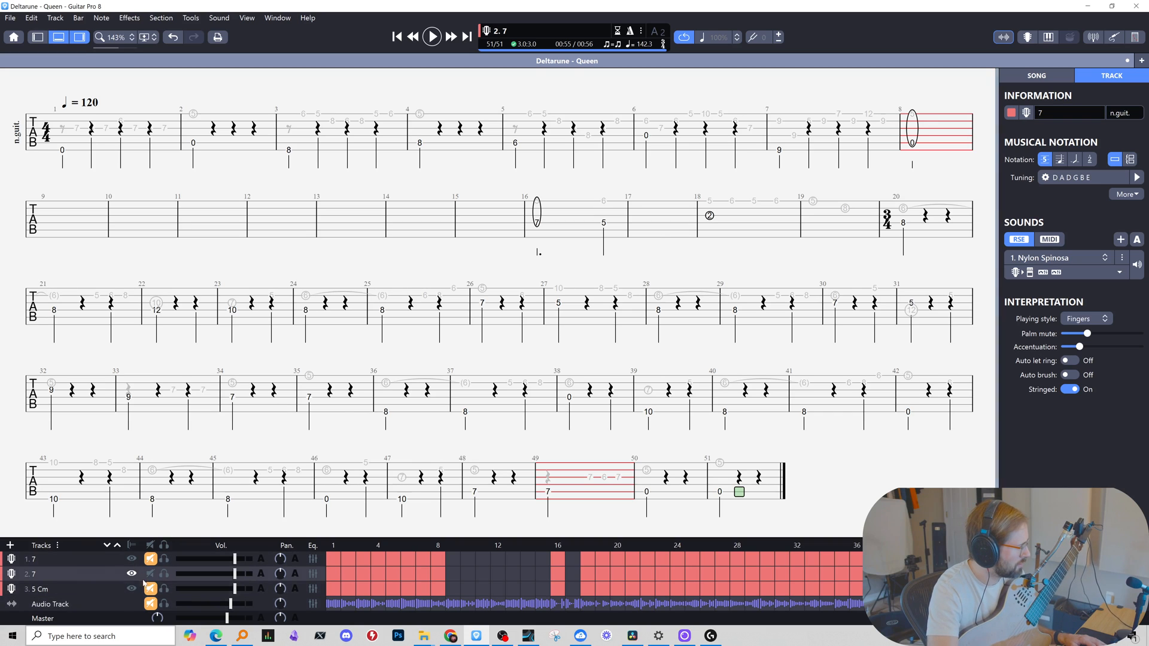
Play back the second track from bar 1 and from bar 16 through bar 48 to check the refingered bass.
{"action": "left_click", "coordinate": [125, 163]}
{"action": "key", "text": "space"}
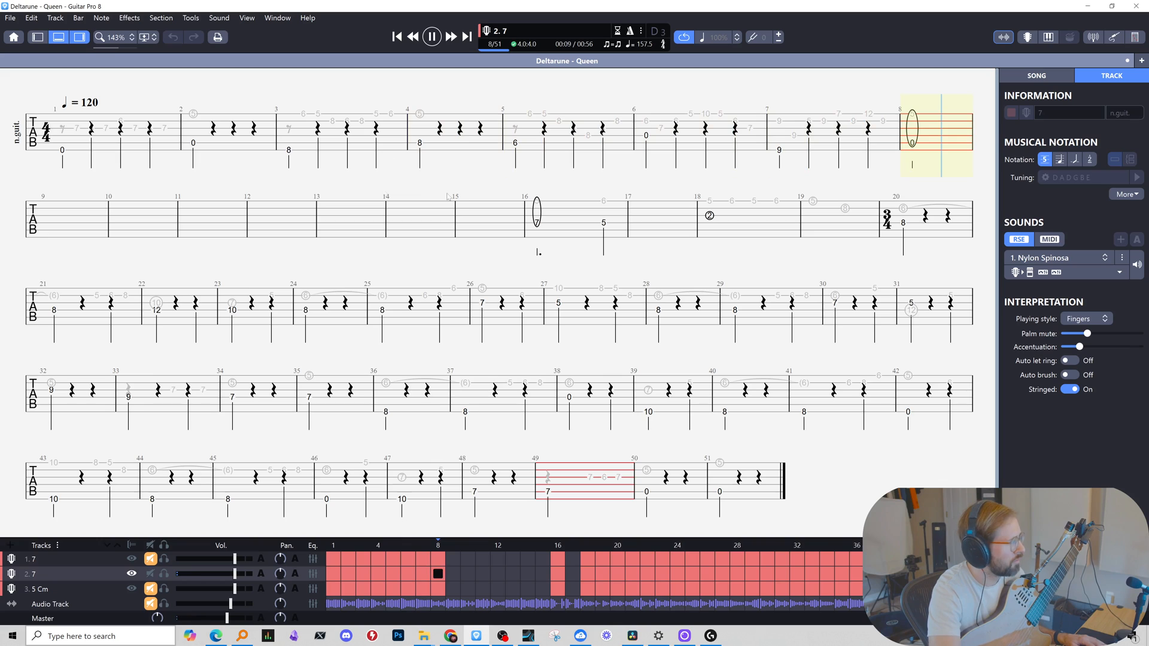
{"action": "left_click", "coordinate": [548, 220]}
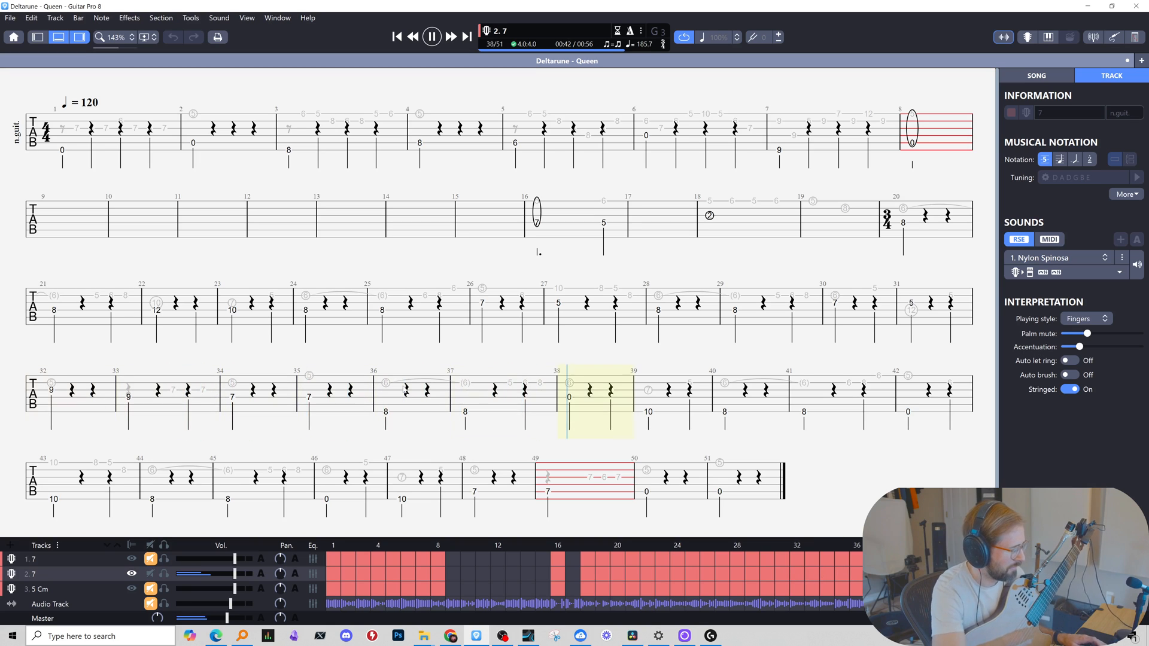
{"action": "key", "text": "space"}
{"action": "key", "text": "space"}
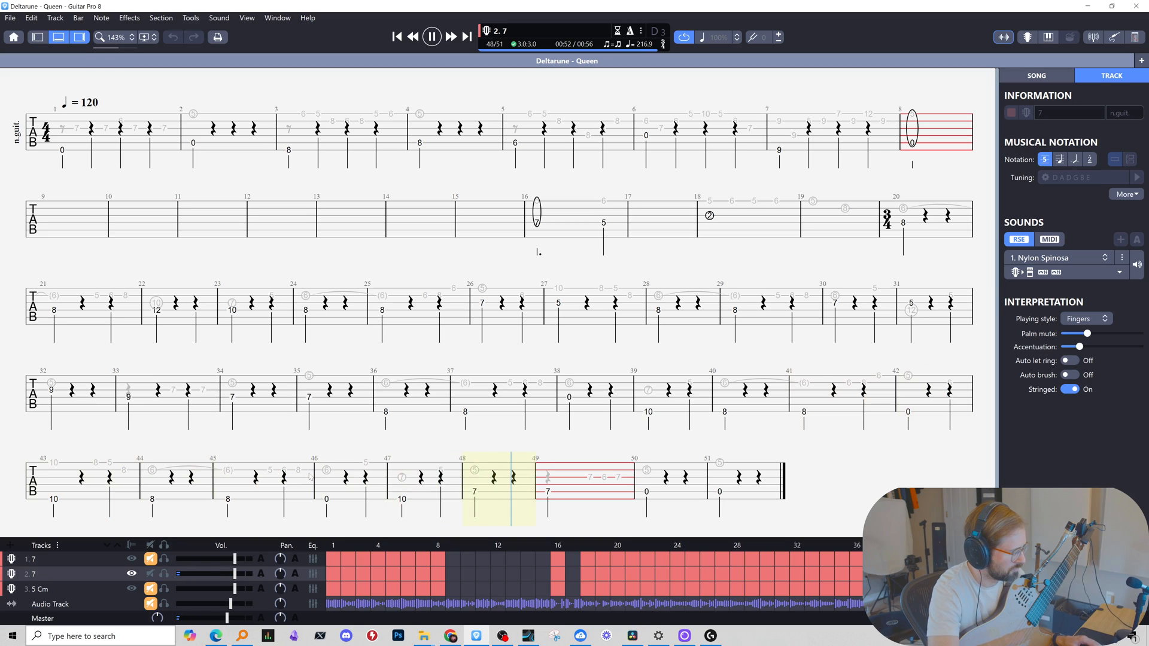
{"action": "key", "text": "space"}
Try the bass note of bar 48 on the sixth string at frets 14 and 2 and compare by playback.
{"action": "left_click", "coordinate": [475, 492]}
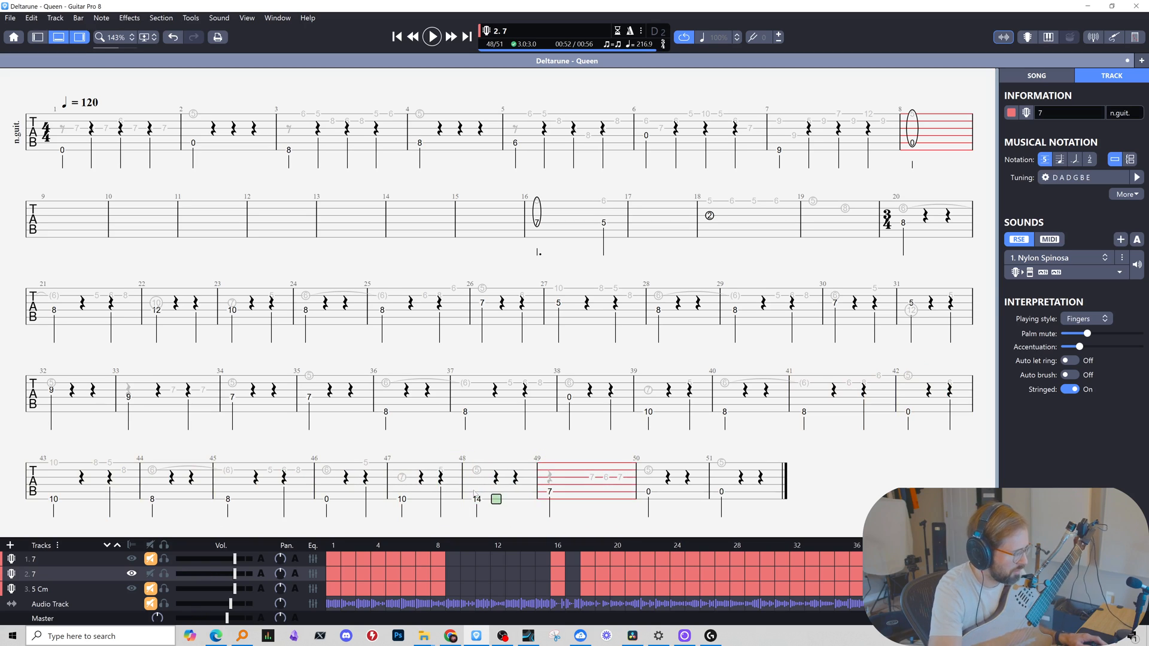
{"action": "key", "text": "ctrl+Down"}
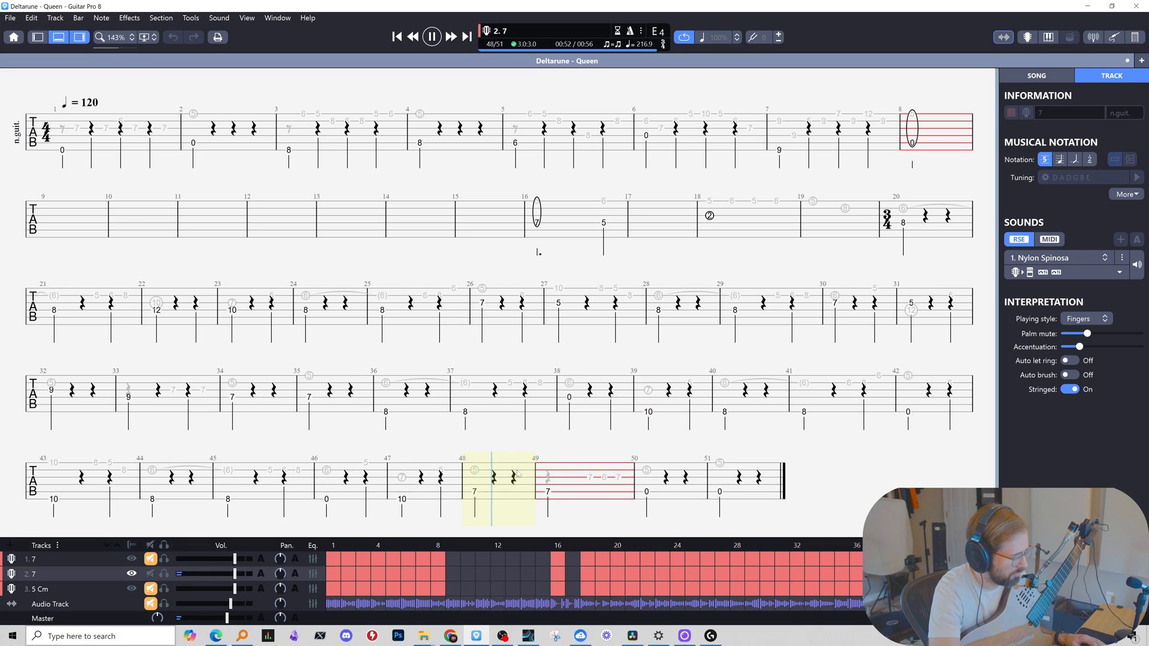
{"action": "key", "text": "ctrl+Up"}
{"action": "key", "text": "ctrl+Down"}
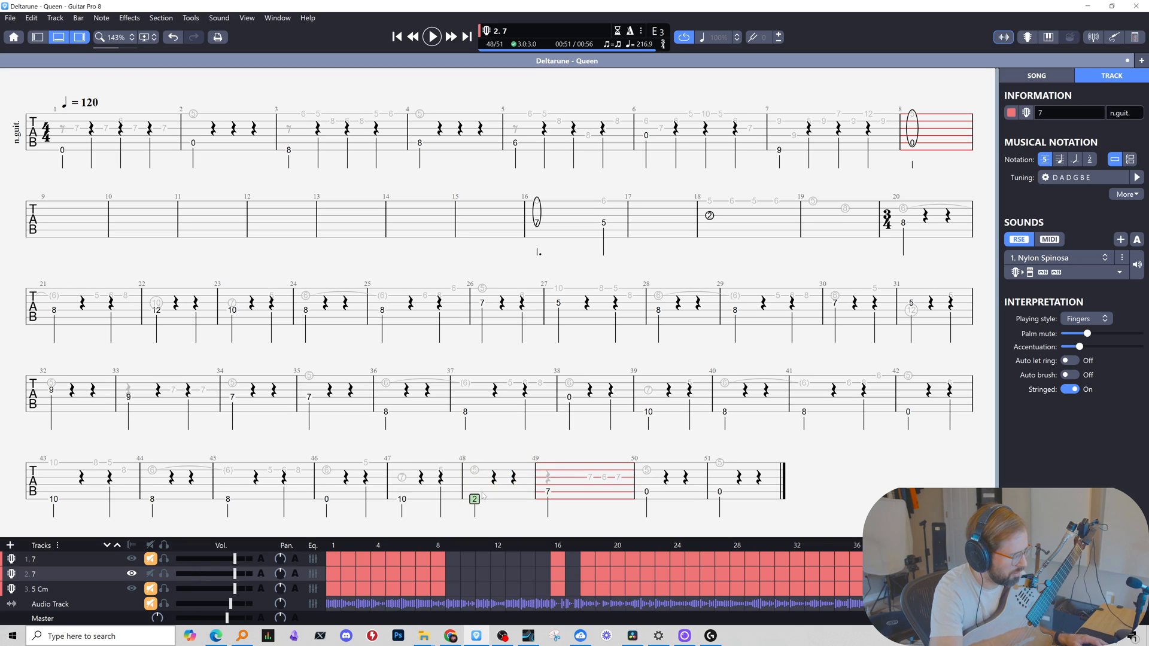
{"action": "key", "text": "ctrl+Up"}
{"action": "key", "text": "space"}
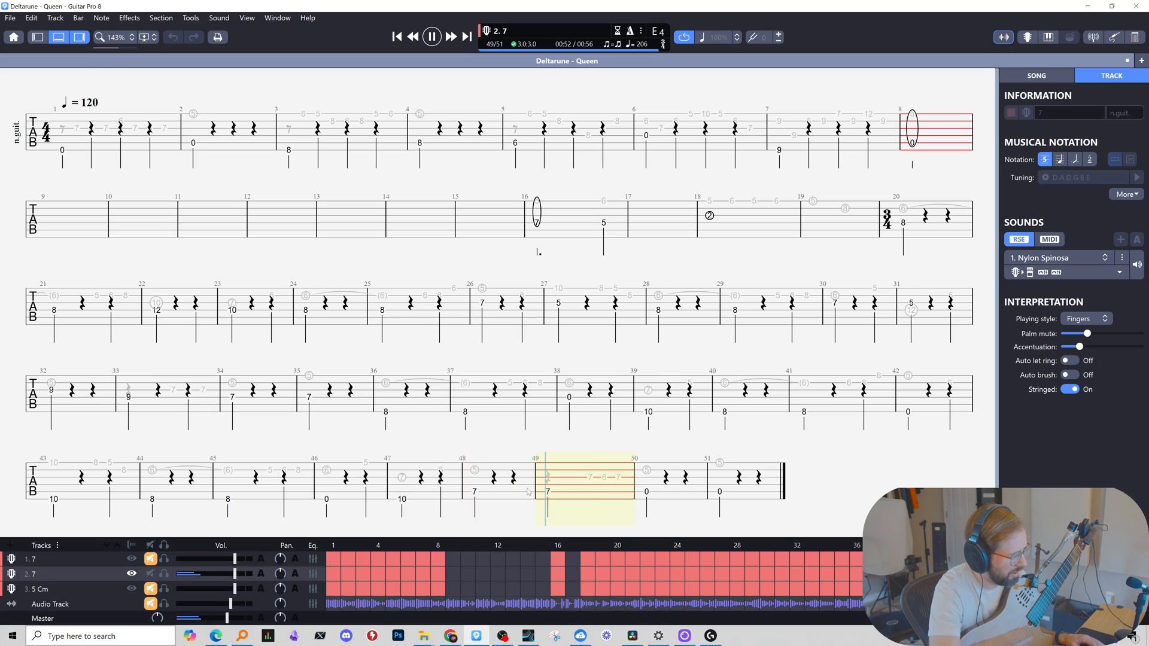
{"action": "key", "text": "space"}
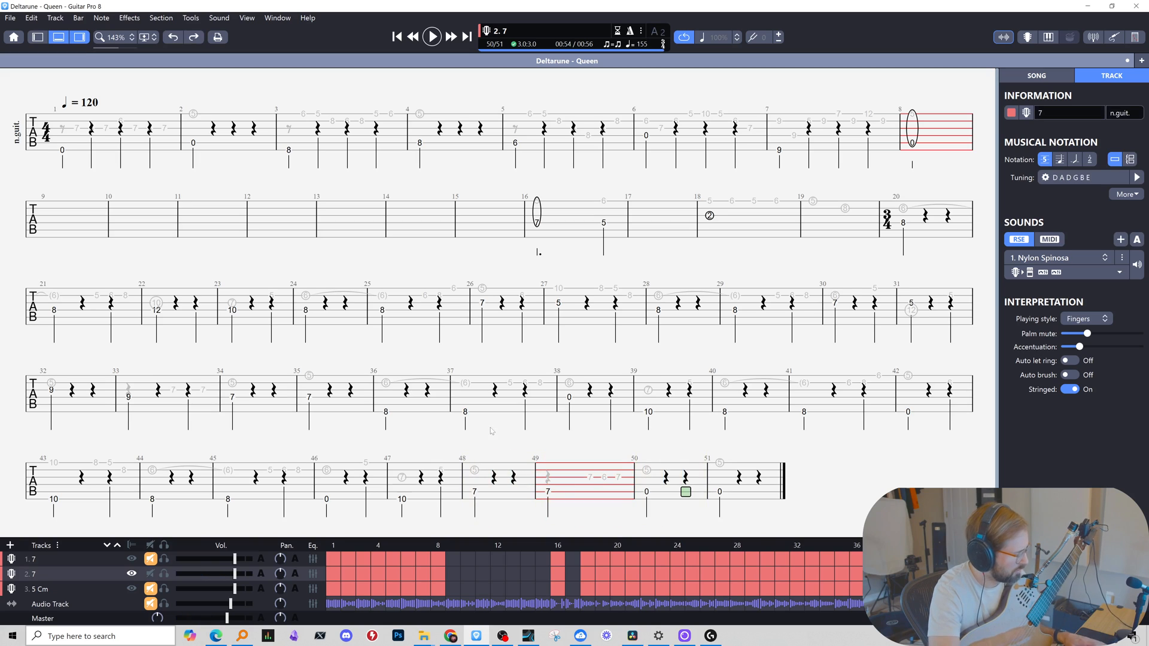
Unmute the first track, mute the second track, and play back the E A D G B E version.
{"action": "left_click", "coordinate": [120, 559]}
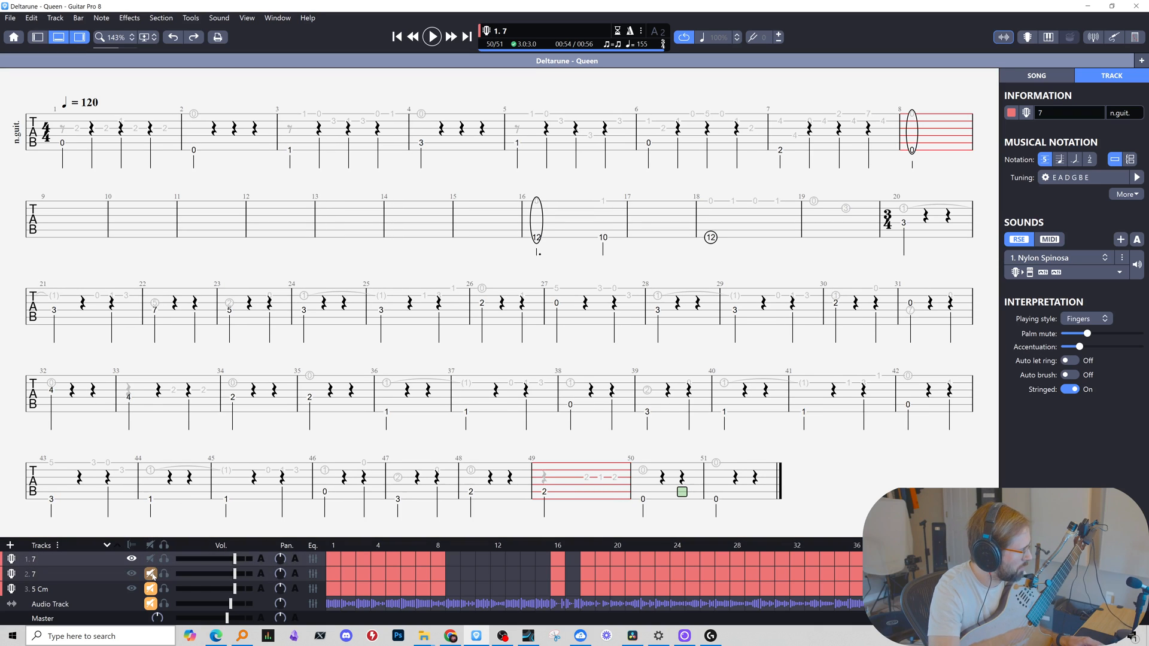
{"action": "key", "text": "shift+space"}
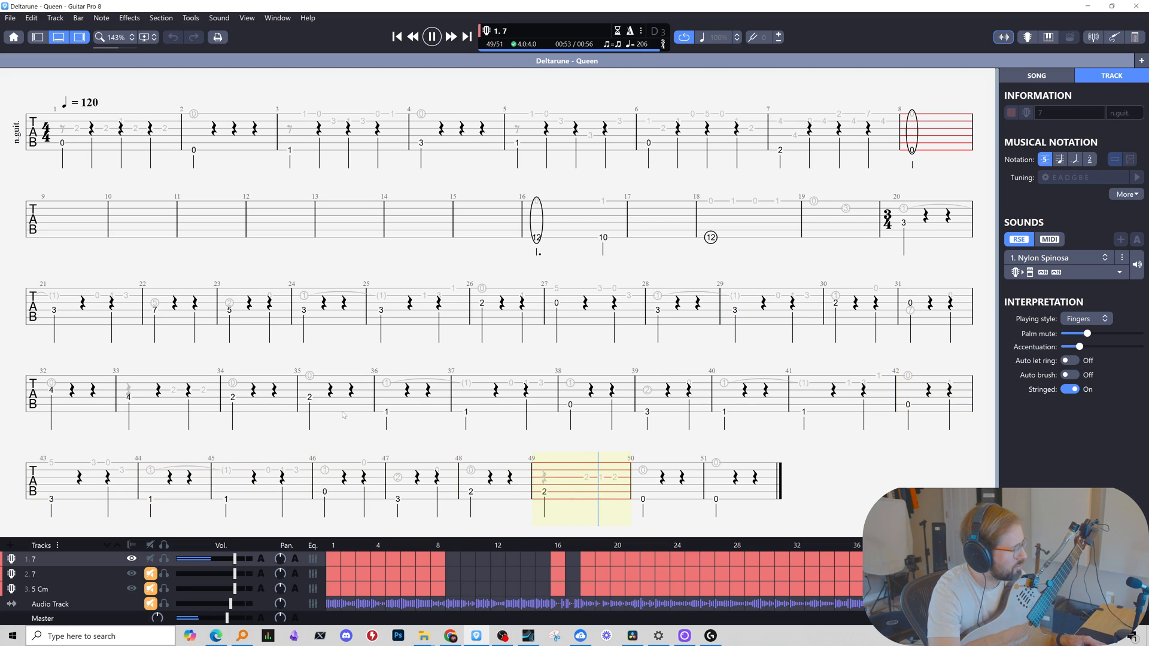
{"action": "key", "text": "space"}
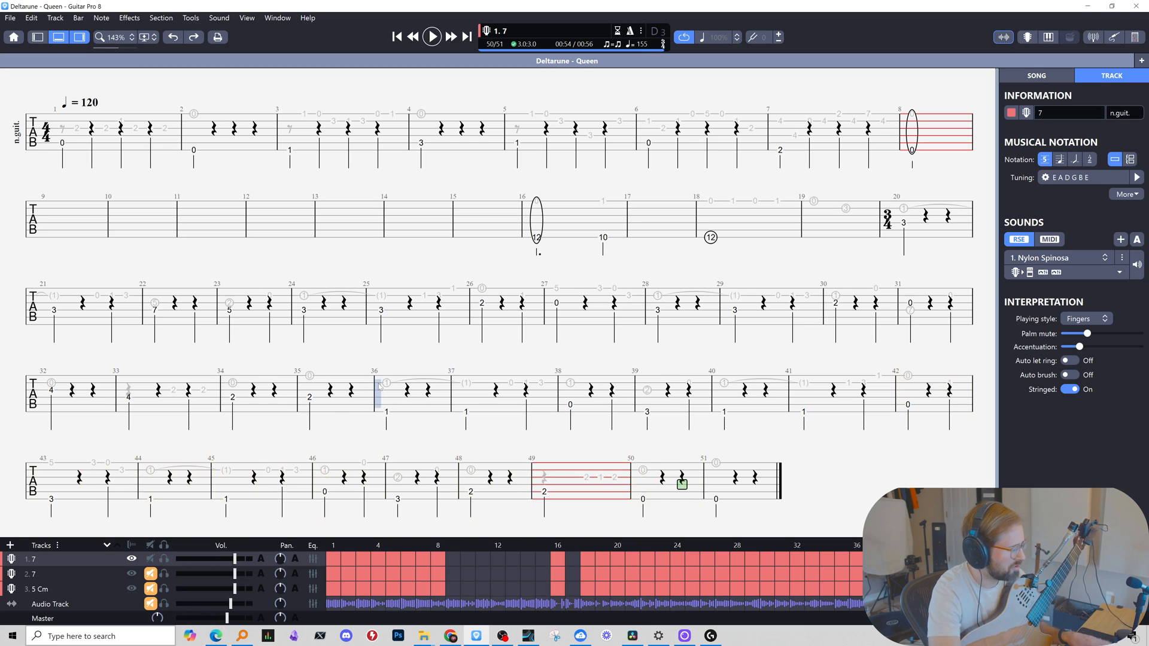
Play back the opening of the first track and rename it "7 A".
{"action": "left_click", "coordinate": [76, 573]}
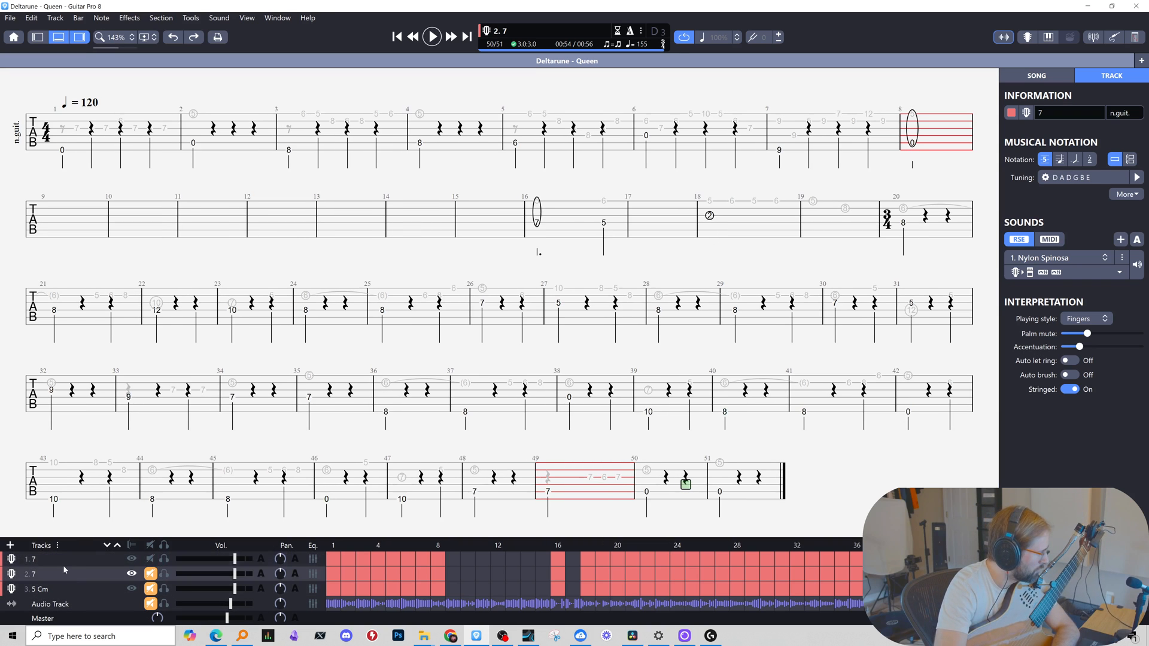
{"action": "left_click", "coordinate": [64, 559]}
{"action": "left_click", "coordinate": [76, 148]}
{"action": "key", "text": "space"}
{"action": "key", "text": "space"}
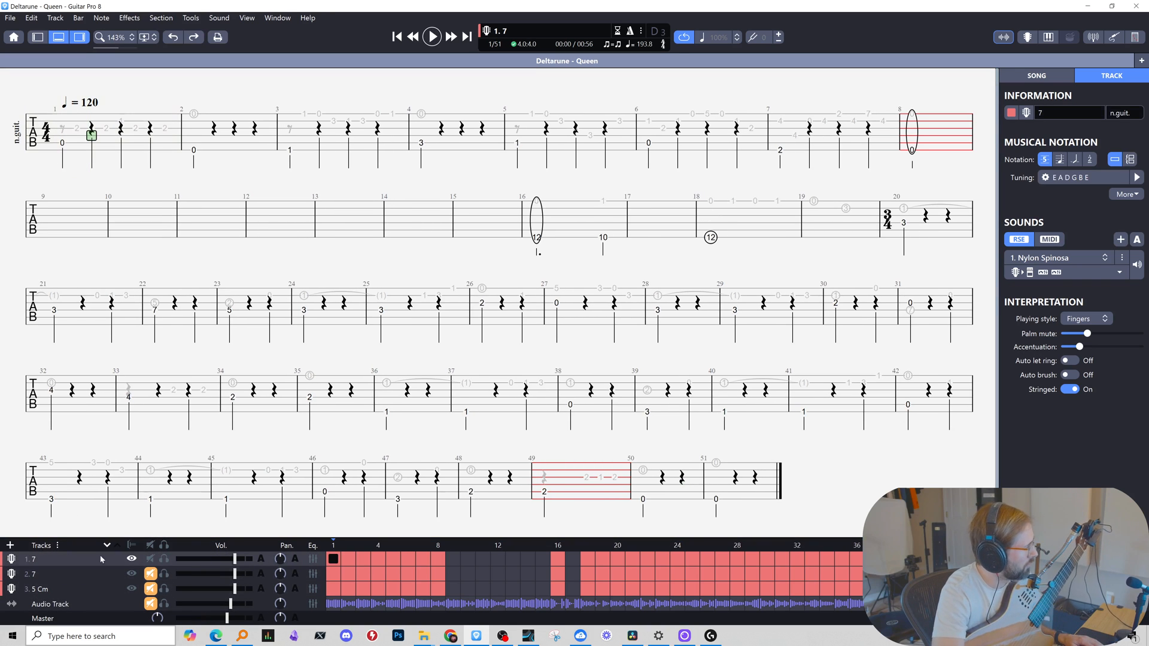
{"action": "type", "text": "7 A"}
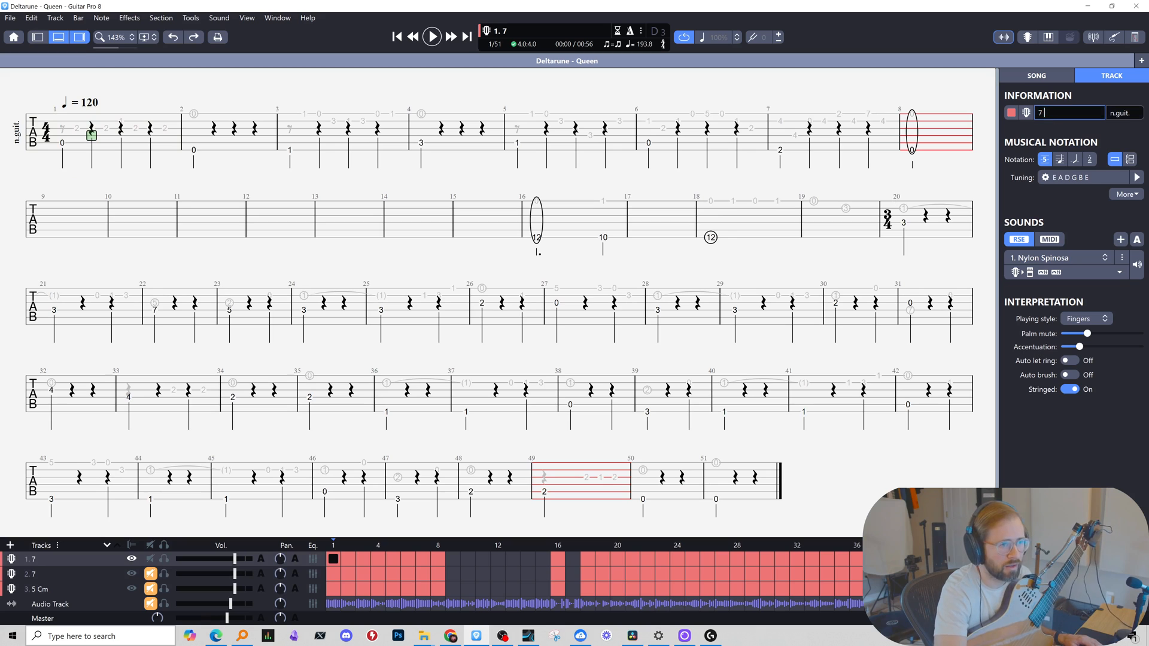
Mute the first track, play back the opening of the unmuted second track, and rename it "7 D".
{"action": "left_click", "coordinate": [77, 574]}
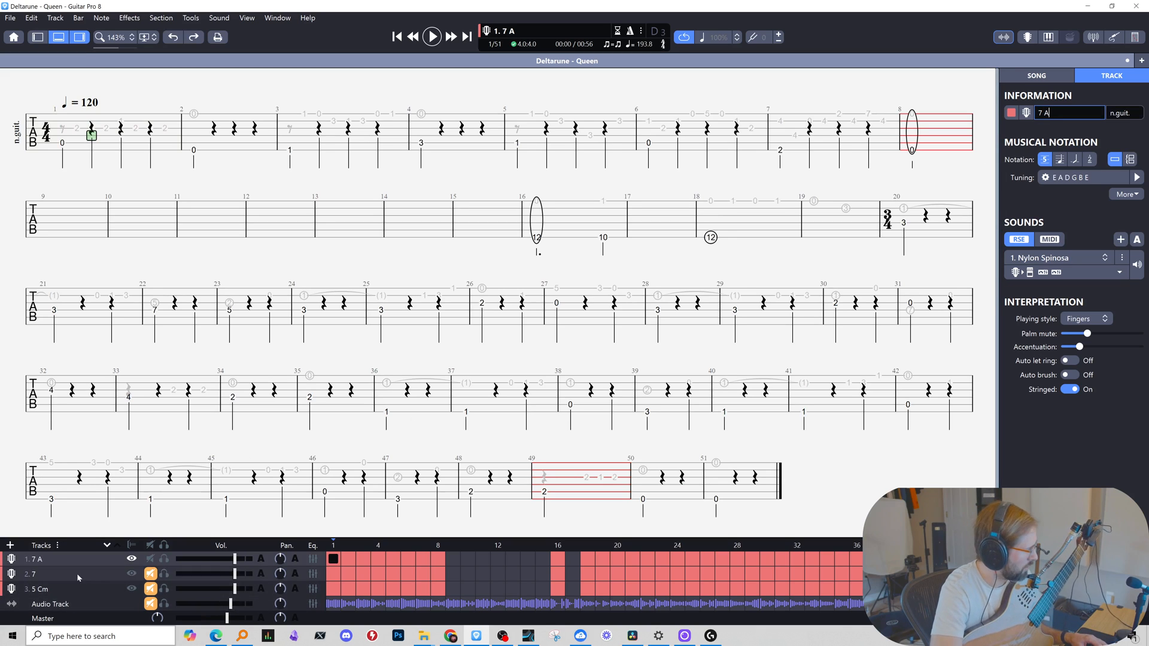
{"action": "key", "text": "space"}
{"action": "key", "text": "space"}
{"action": "left_click", "coordinate": [150, 559]}
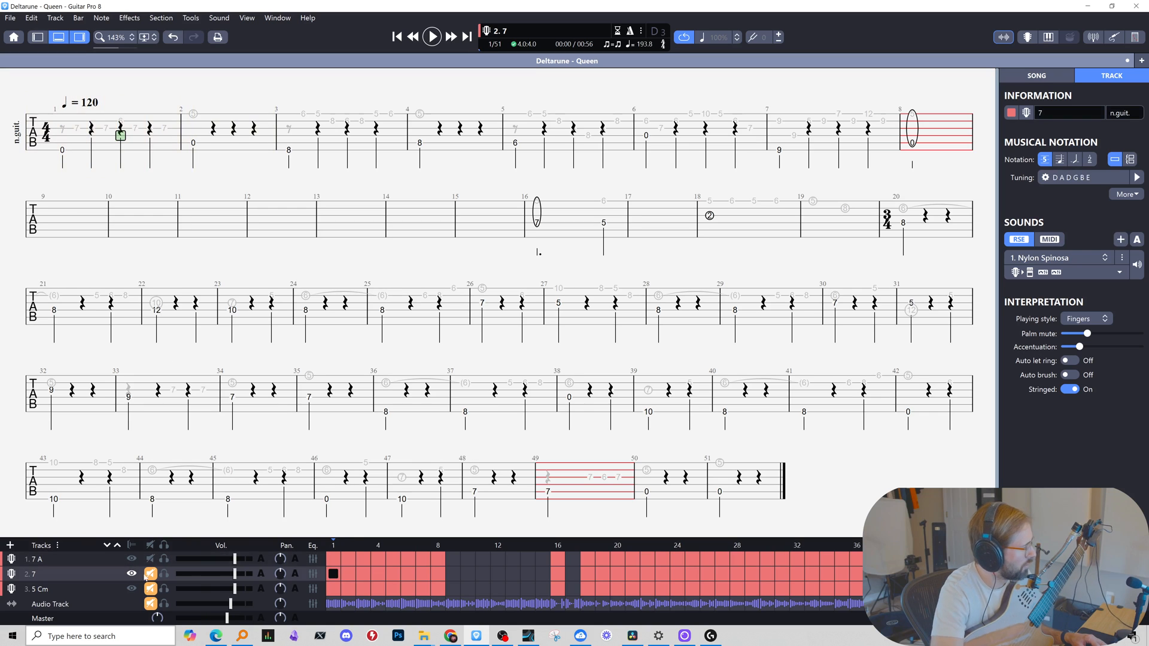
{"action": "left_click", "coordinate": [150, 574]}
{"action": "key", "text": "space"}
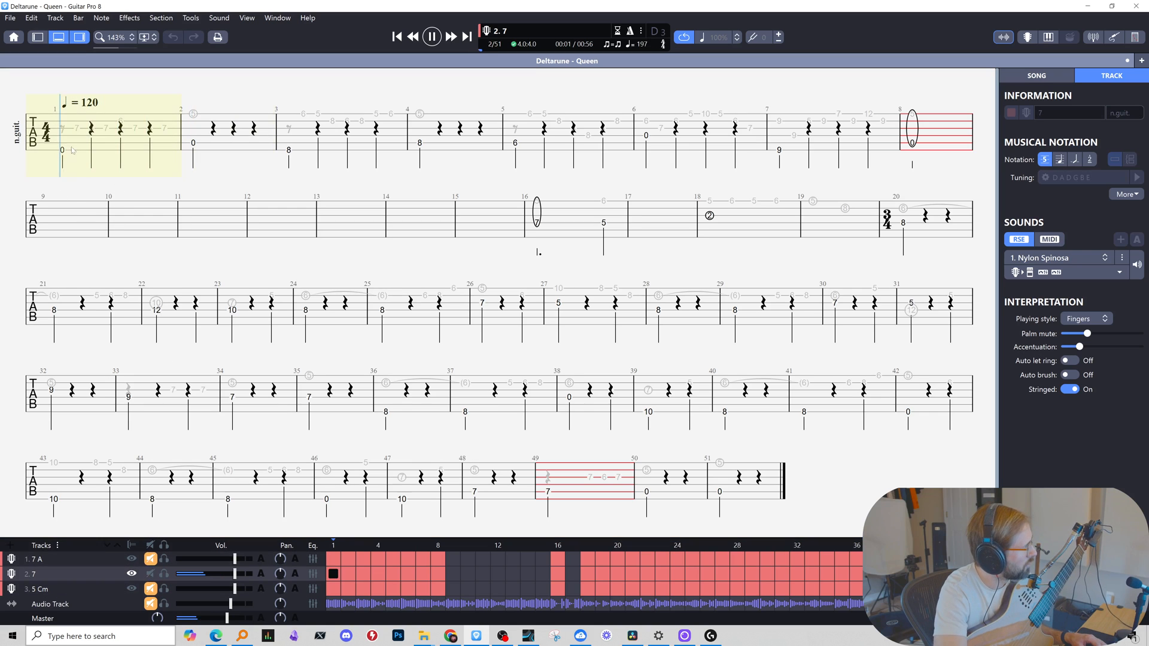
{"action": "key", "text": "space"}
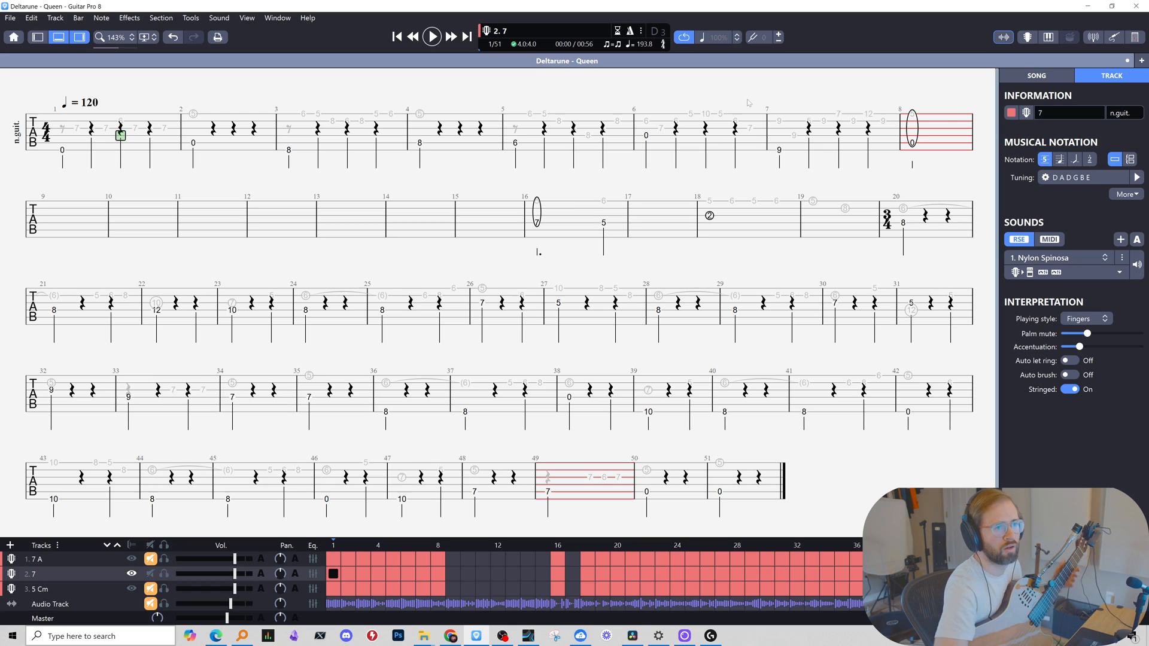
{"action": "left_click", "coordinate": [1057, 113]}
{"action": "type", "text": "D"}
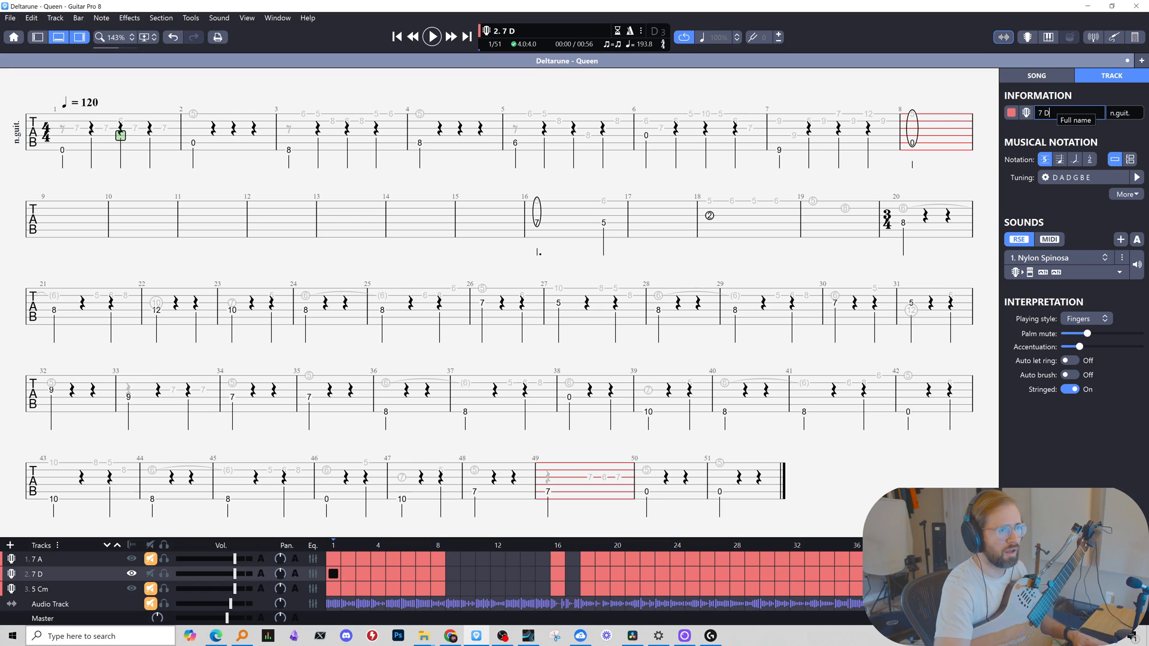
Display all voices of the 7 D track together and play back its opening bars.
{"action": "left_click", "coordinate": [168, 135]}
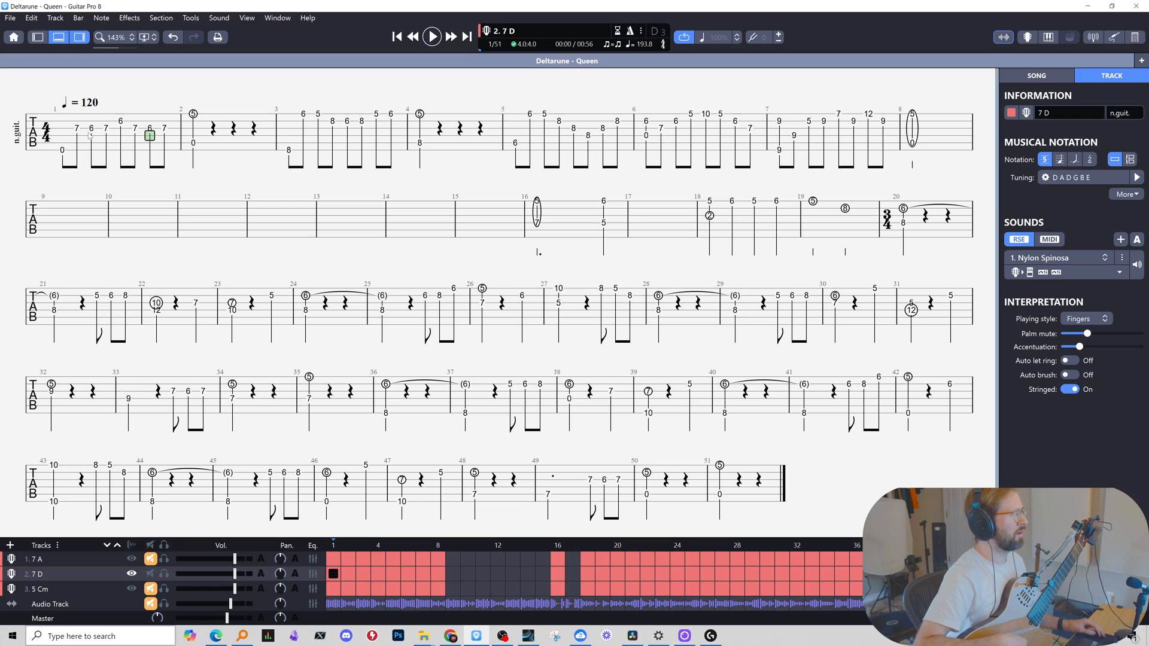
{"action": "left_click", "coordinate": [63, 144]}
{"action": "key", "text": "space"}
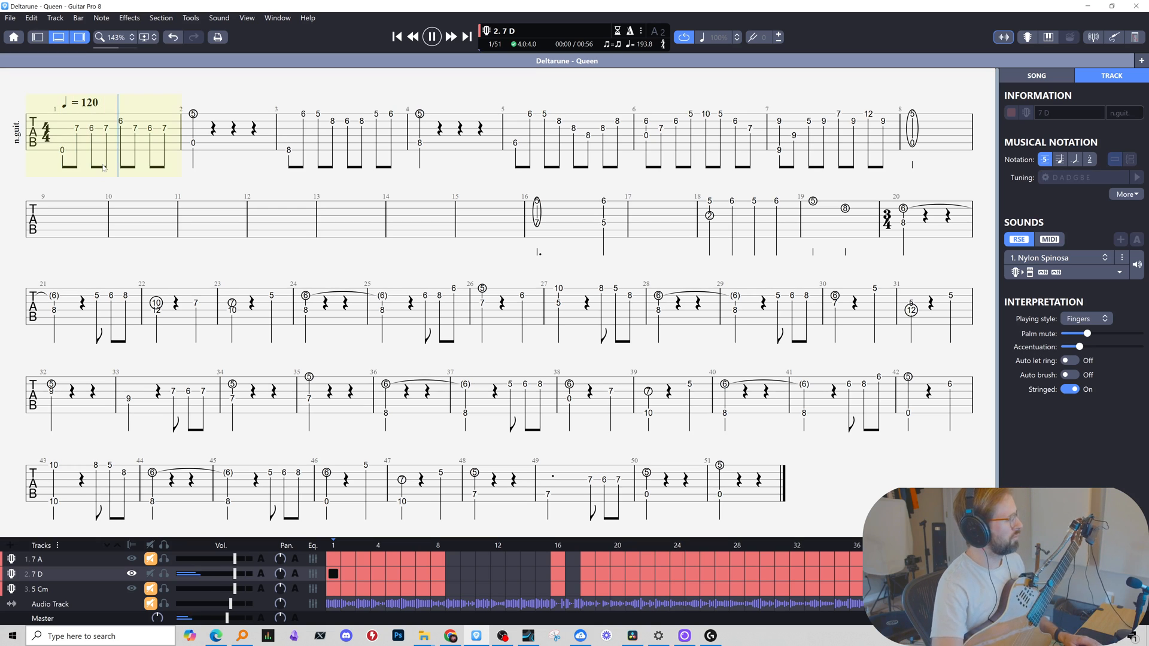
{"action": "key", "text": "space"}
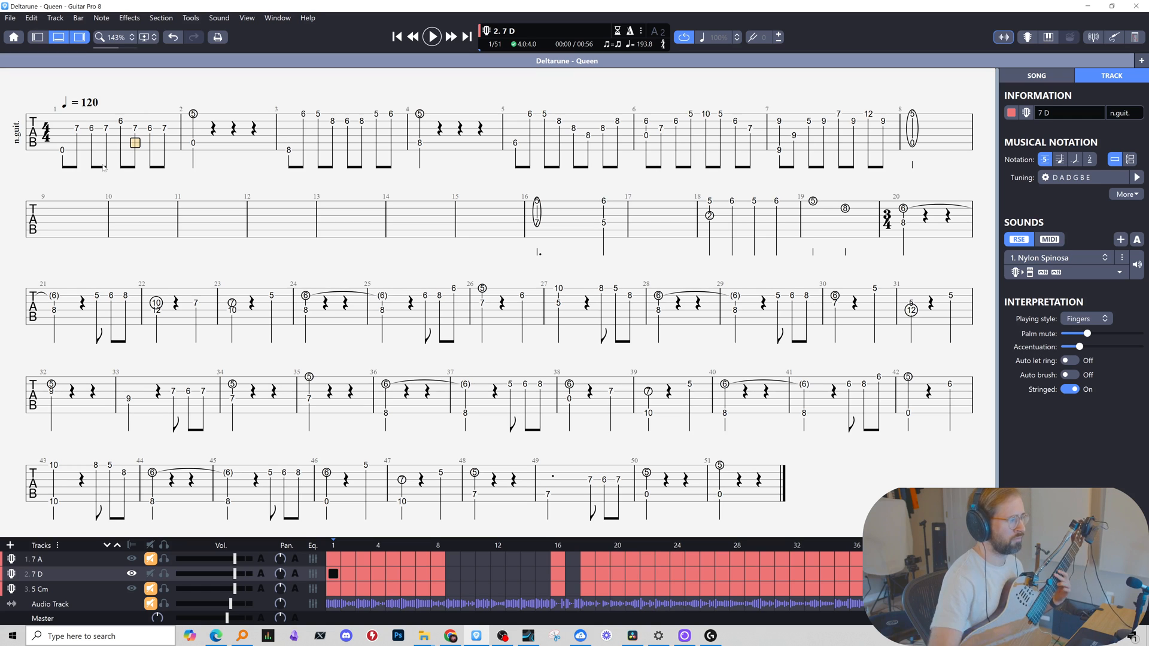
{"action": "key", "text": "Right"}
{"action": "key", "text": "space"}
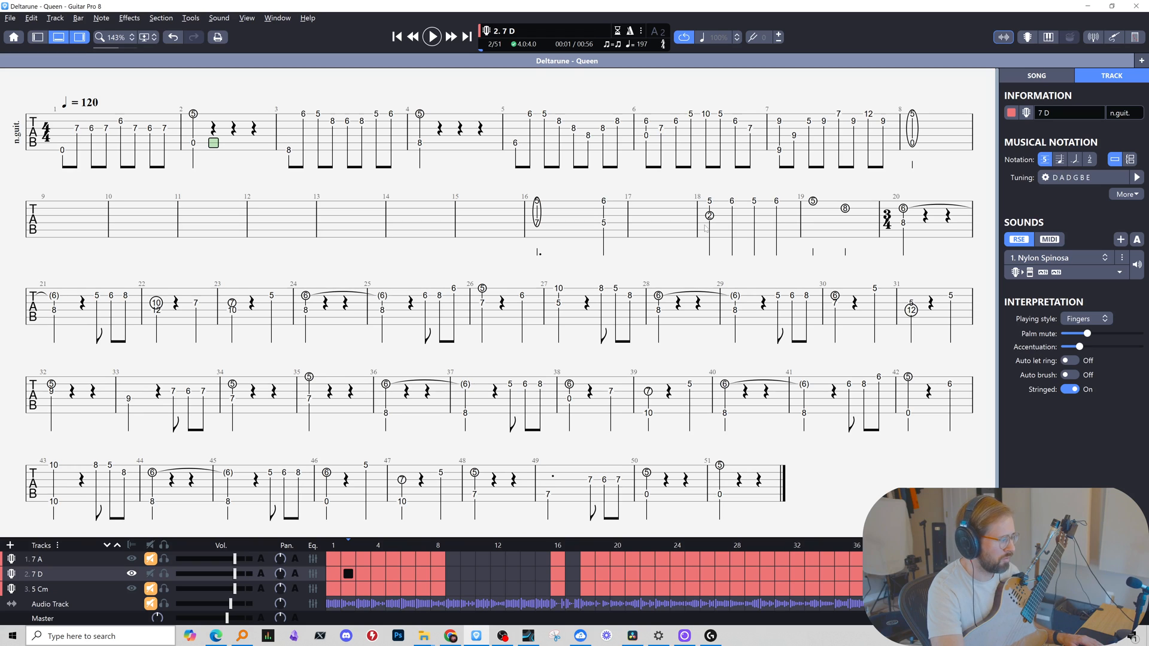
{"action": "left_click", "coordinate": [475, 495]}
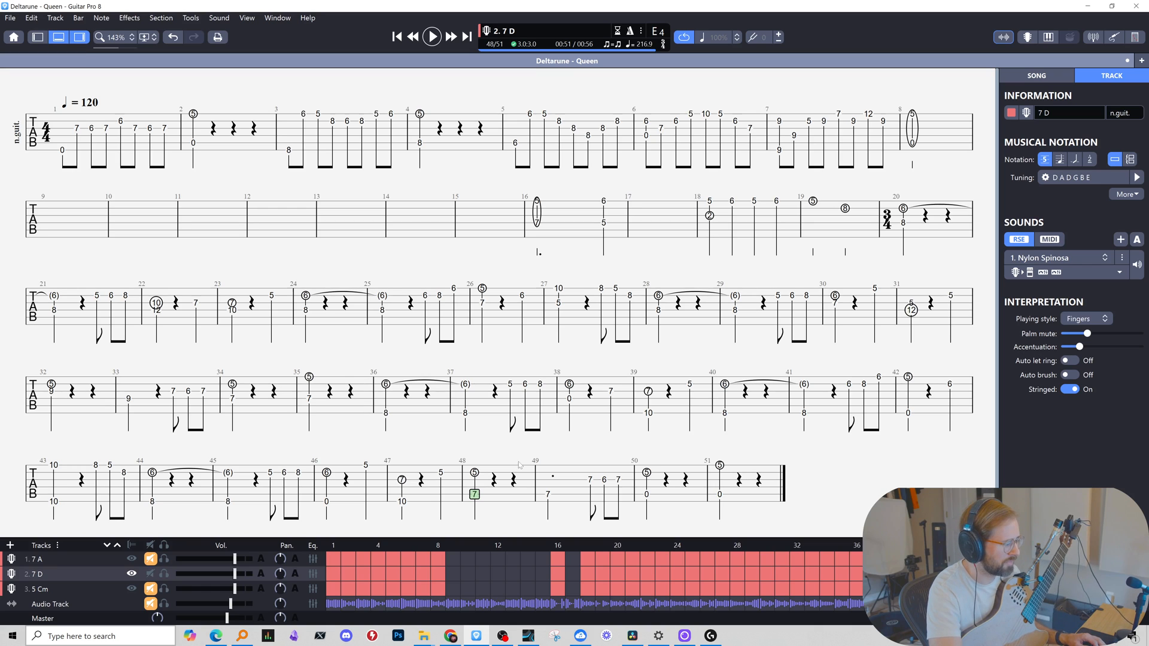
Switch to OBS to check the recording, and return to bar 1 of the Guitar Pro score.
{"action": "left_click", "coordinate": [503, 636]}
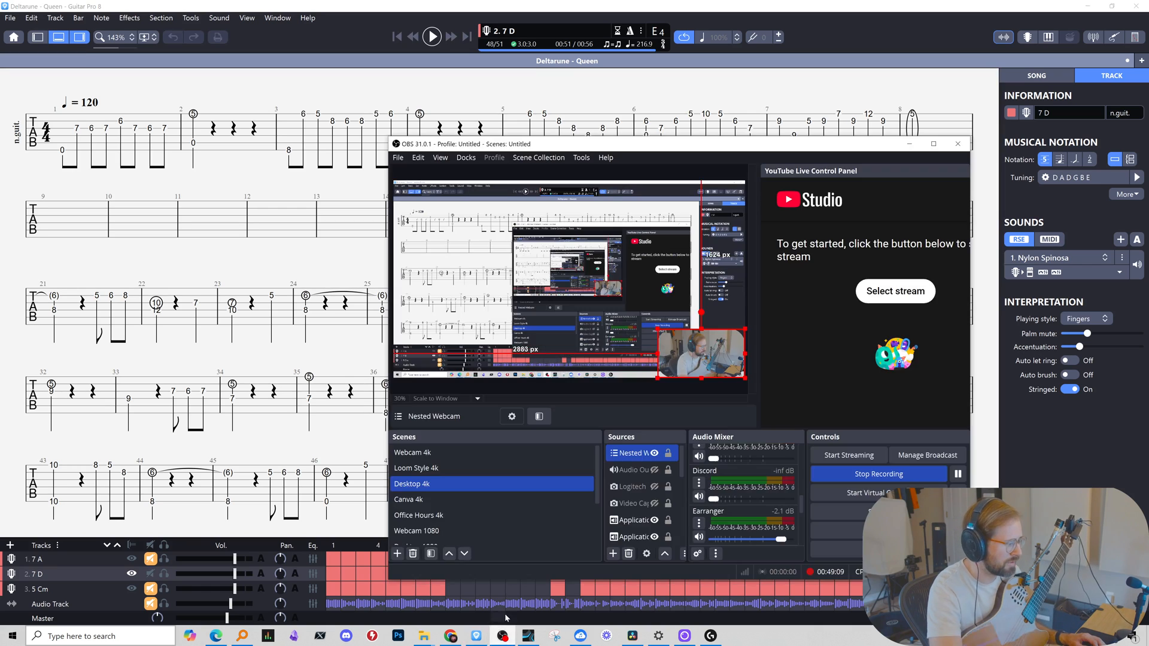
{"action": "left_click", "coordinate": [289, 342]}
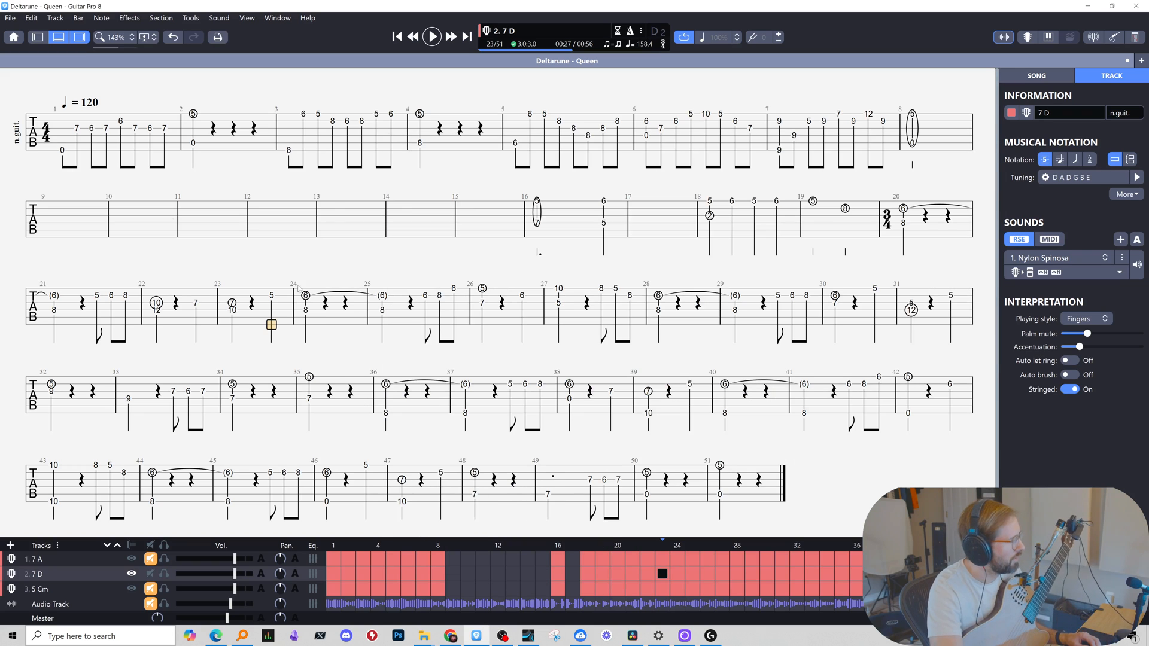
{"action": "left_click", "coordinate": [66, 153]}
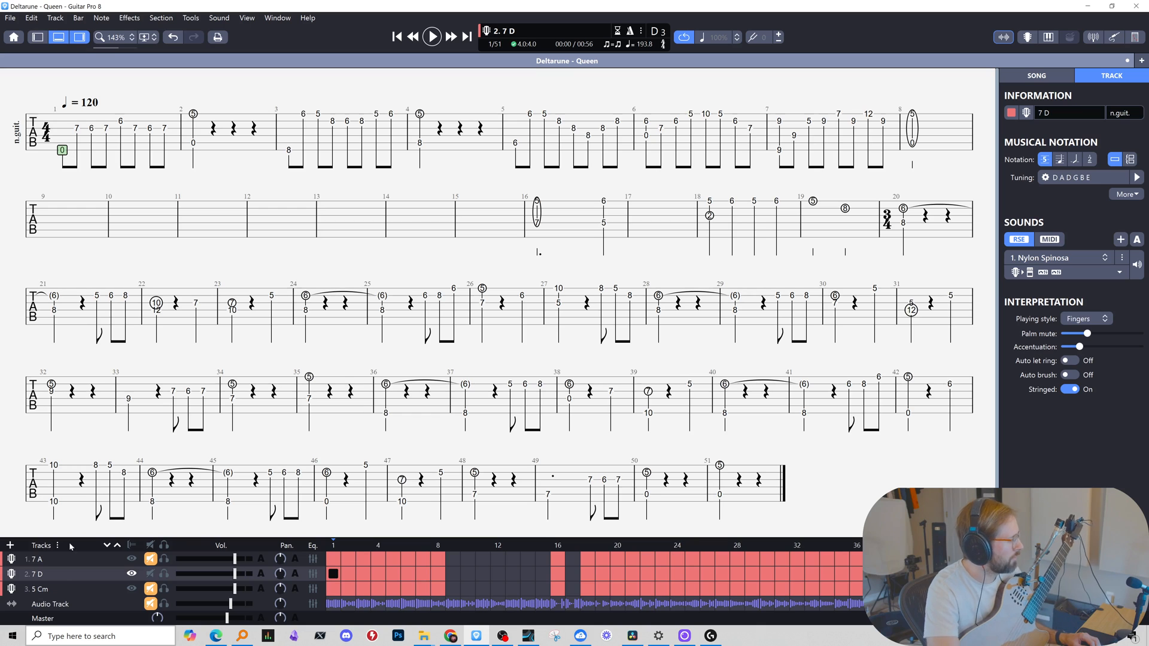
Duplicate the 7 A track and select all the bars of the copy.
{"action": "right_click", "coordinate": [74, 576]}
{"action": "left_click", "coordinate": [78, 559]}
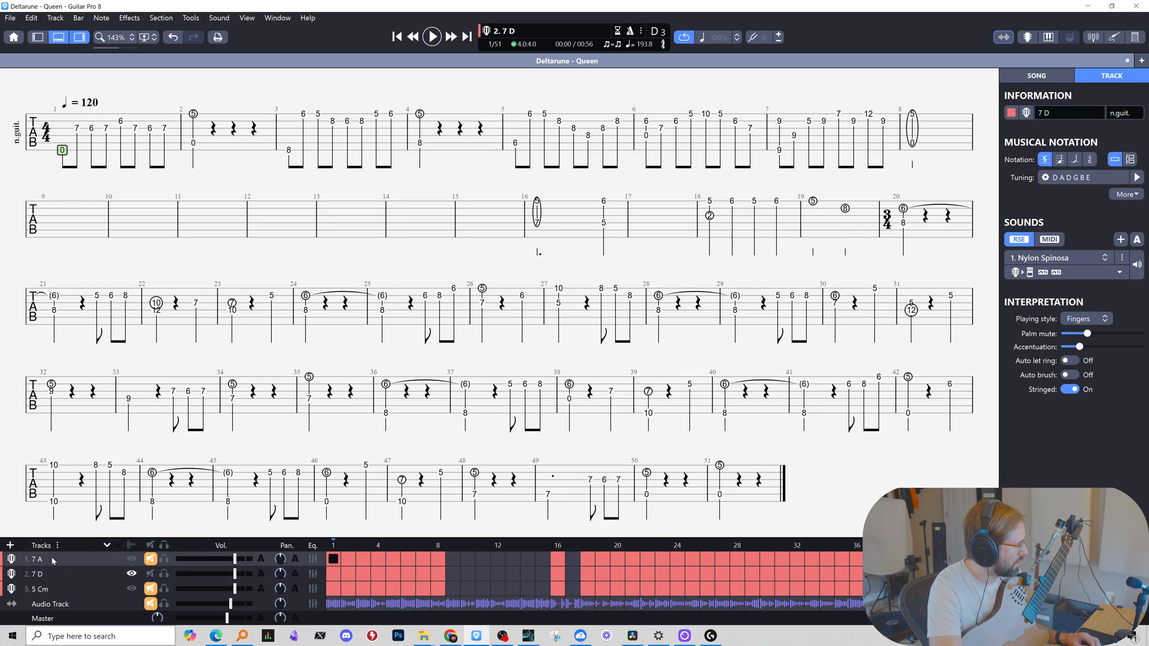
{"action": "right_click", "coordinate": [85, 560]}
{"action": "left_click", "coordinate": [121, 593]}
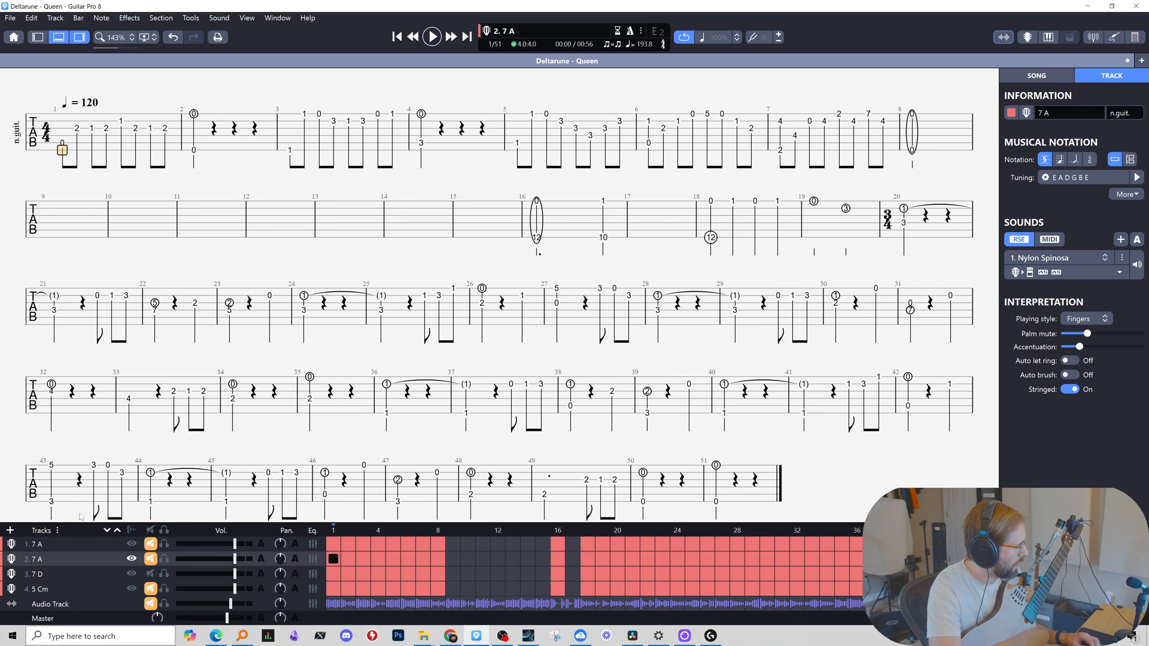
{"action": "left_click", "coordinate": [64, 136]}
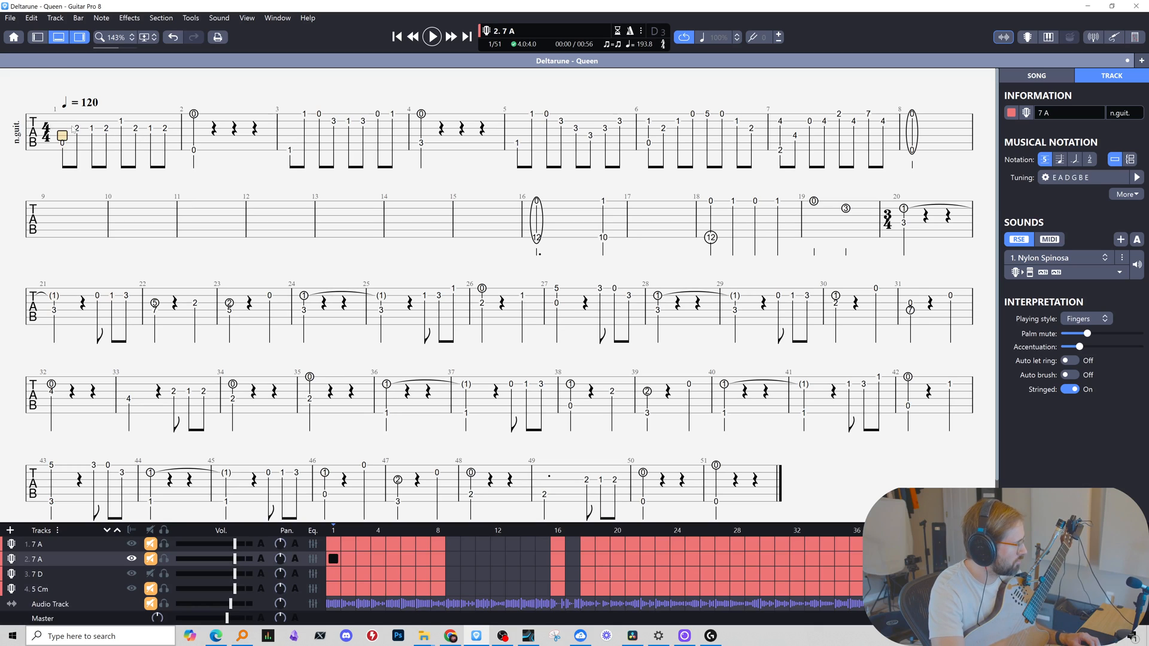
{"action": "key", "text": "ctrl+a"}
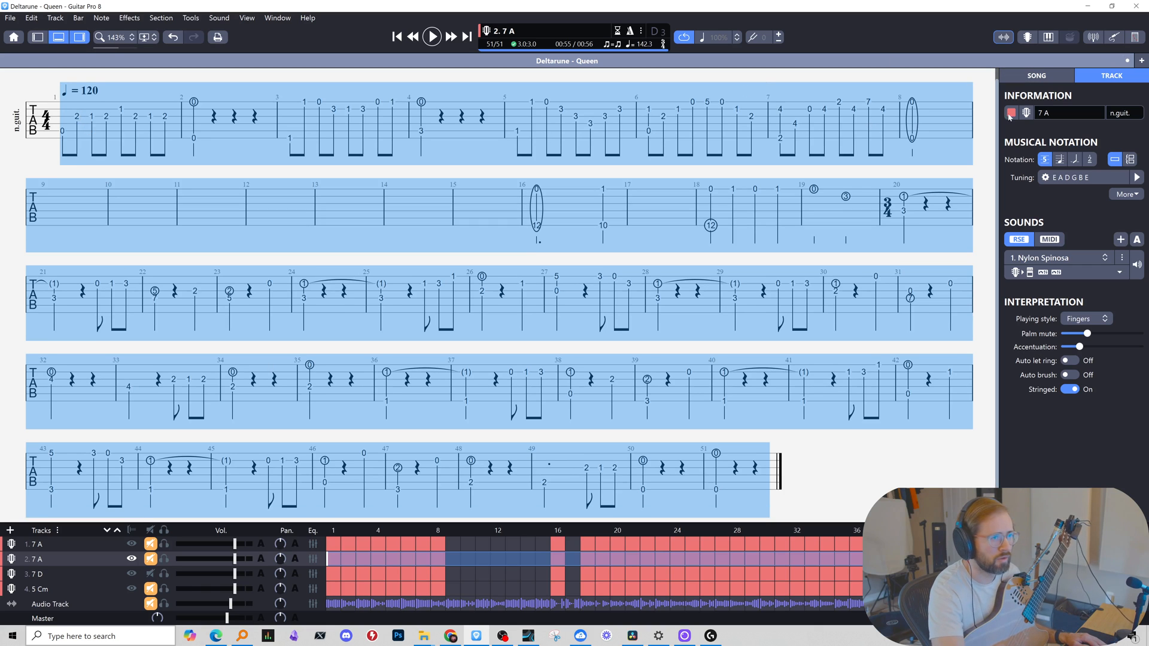
Rename the copied track "7 A?" and transpose all of its bars down two semitones.
{"action": "left_click", "coordinate": [1069, 112]}
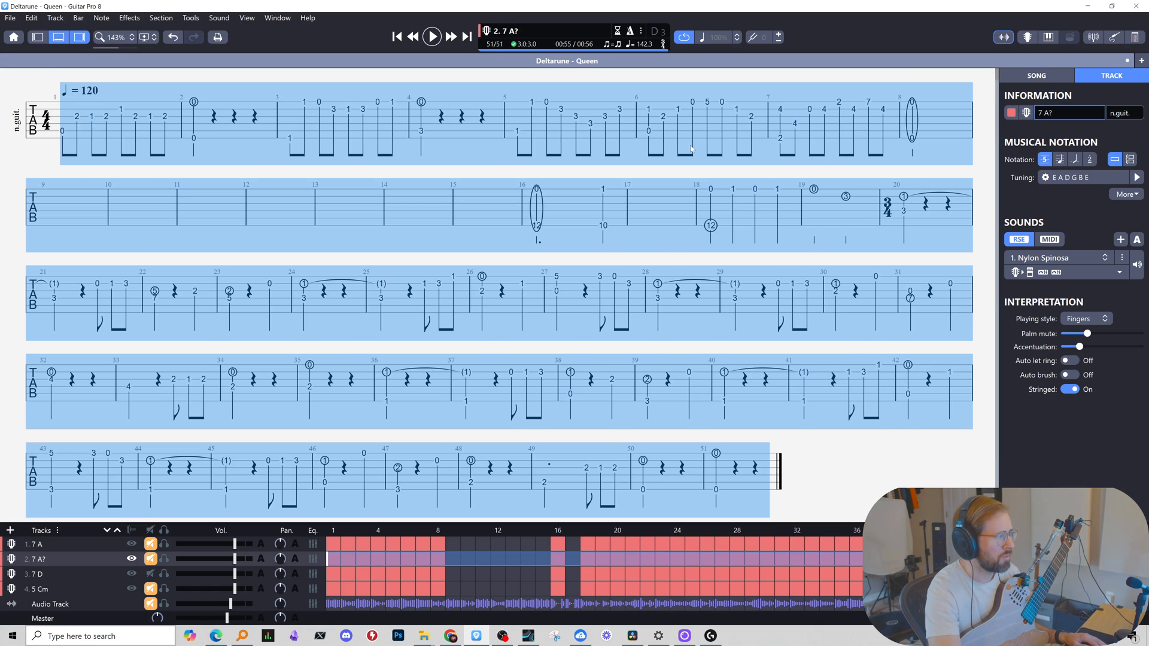
{"action": "left_click", "coordinate": [692, 142]}
{"action": "left_click_drag", "start_coordinate": [56, 133], "coordinate": [775, 447]}
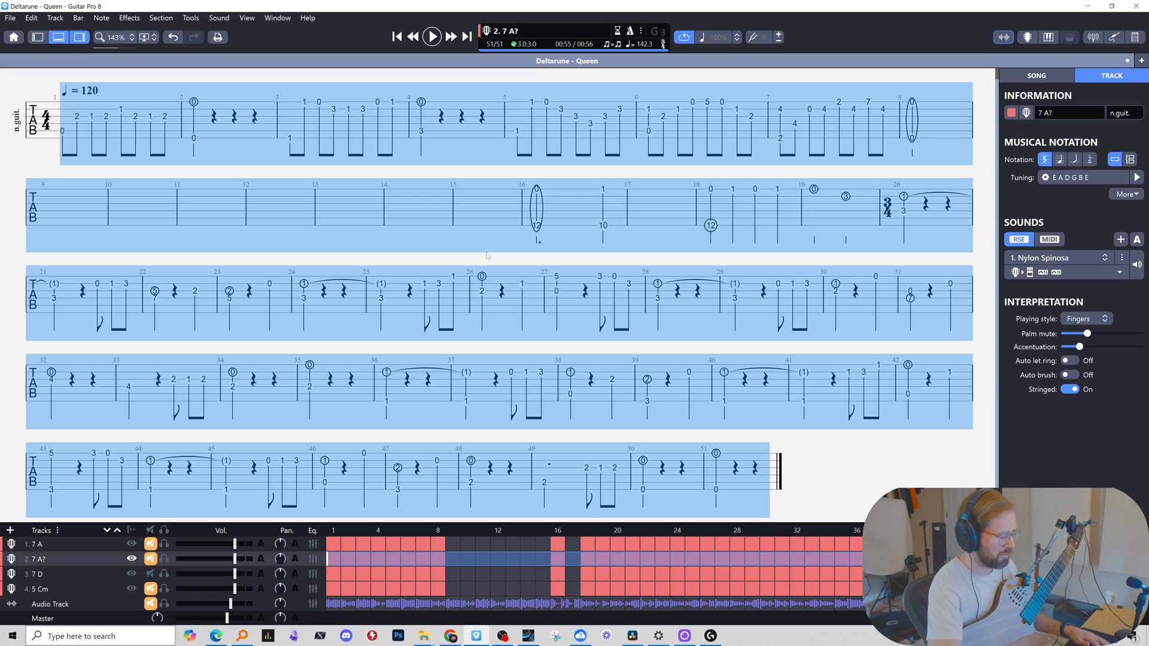
{"action": "key", "text": "shift+minus"}
{"action": "key", "text": "shift+minus"}
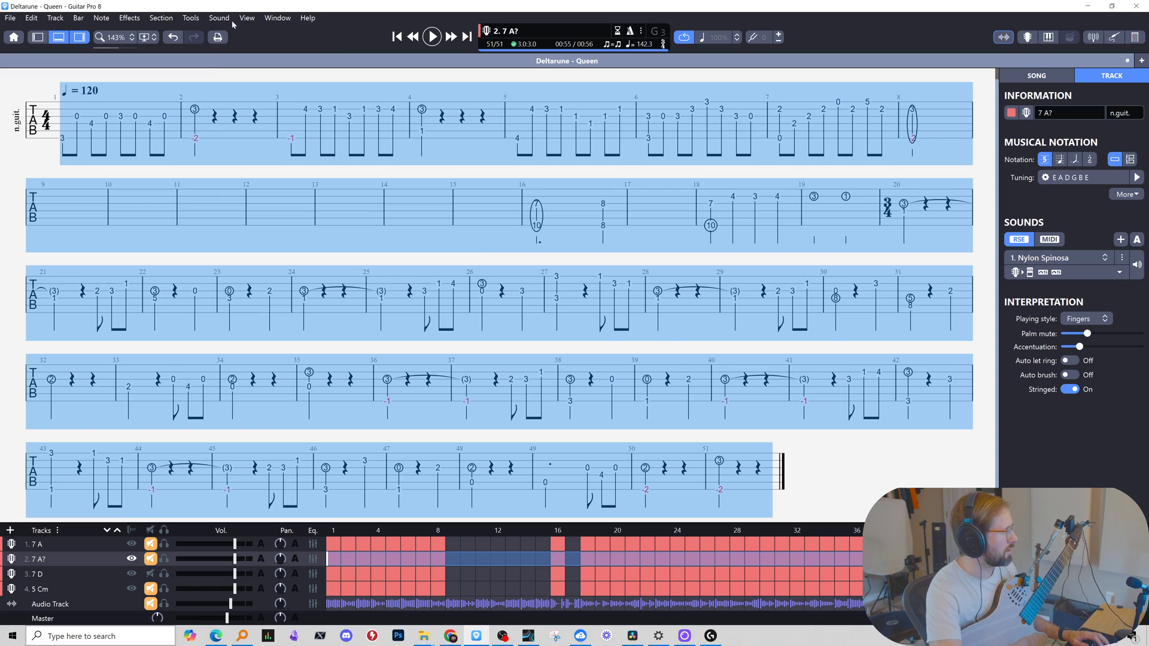
Isolate the melody voice, raise all of its notes an octave, and move them to the highest strings.
{"action": "left_click", "coordinate": [162, 112]}
{"action": "key", "text": "ctrl+m"}
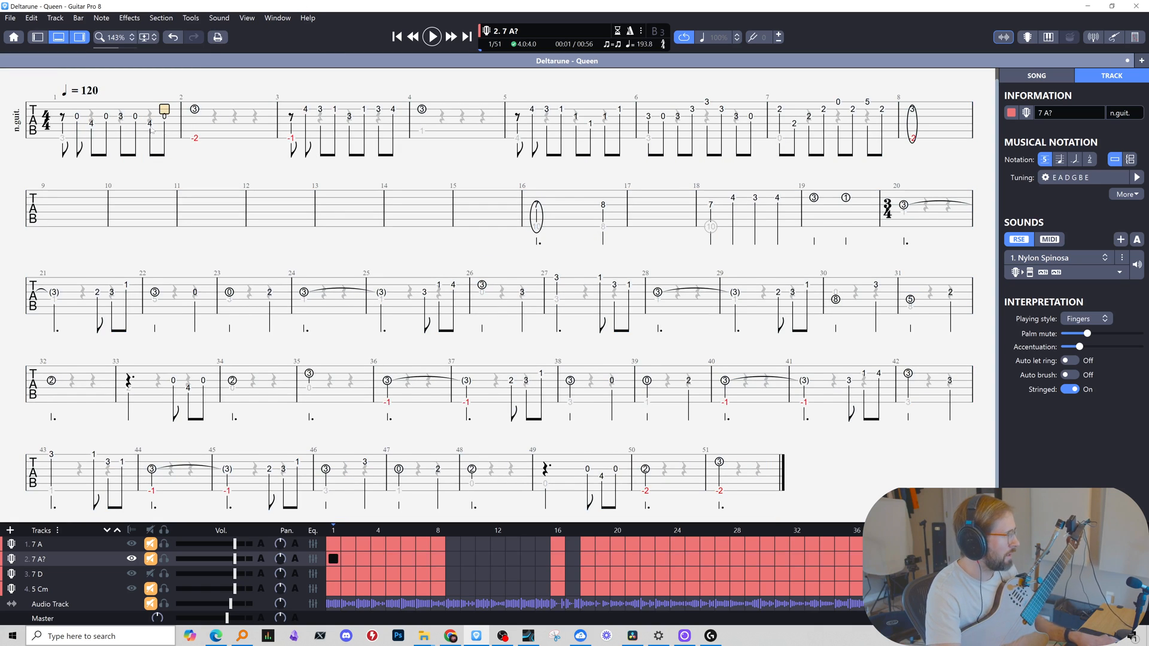
{"action": "key", "text": "ctrl+a"}
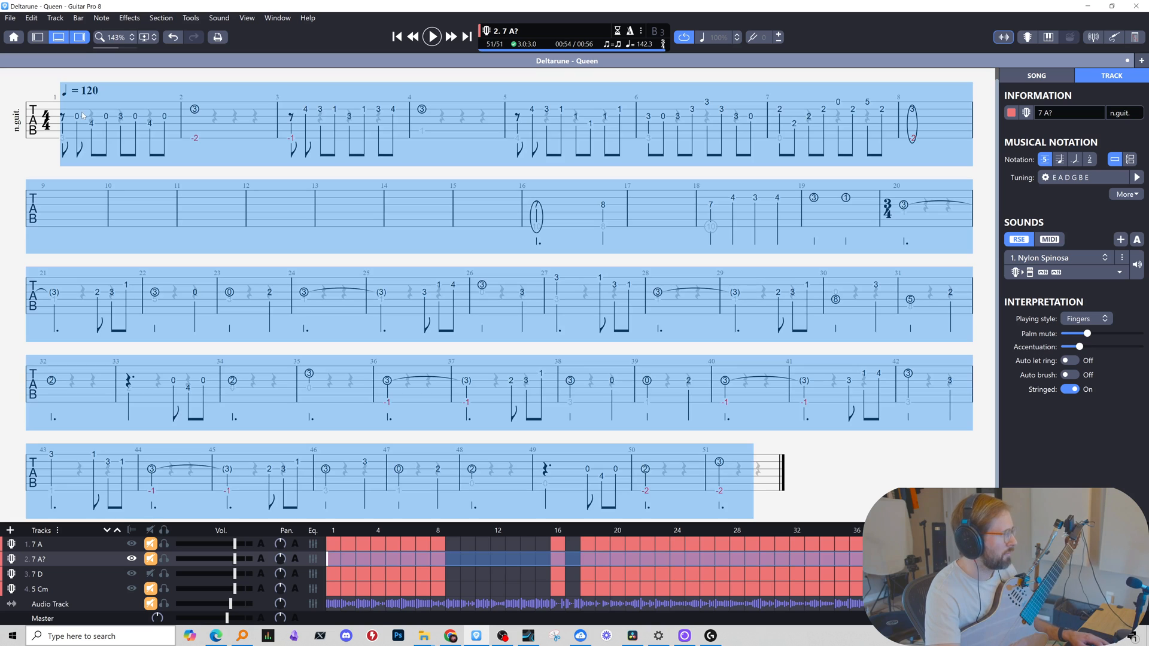
{"action": "key", "text": "ctrl+shift+plus"}
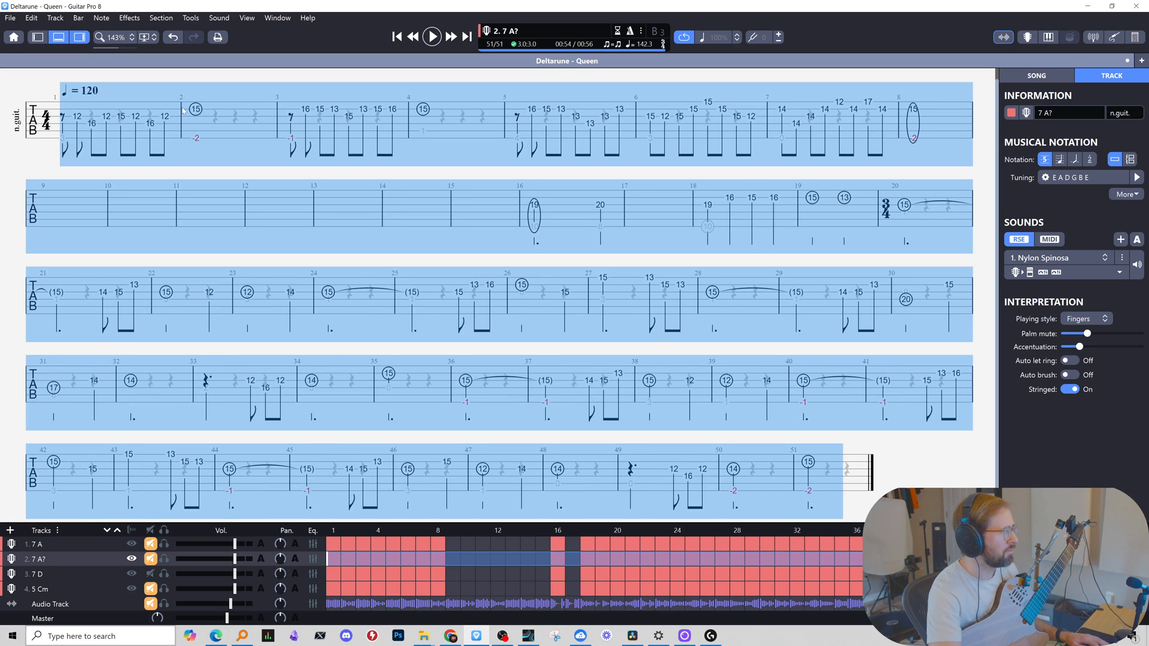
{"action": "key", "text": "alt+Up"}
{"action": "key", "text": "alt+Up"}
{"action": "key", "text": "alt+Up"}
Play back the opening bar and check the bass note at the start of bar 2.
{"action": "left_click", "coordinate": [67, 111]}
{"action": "key", "text": "space"}
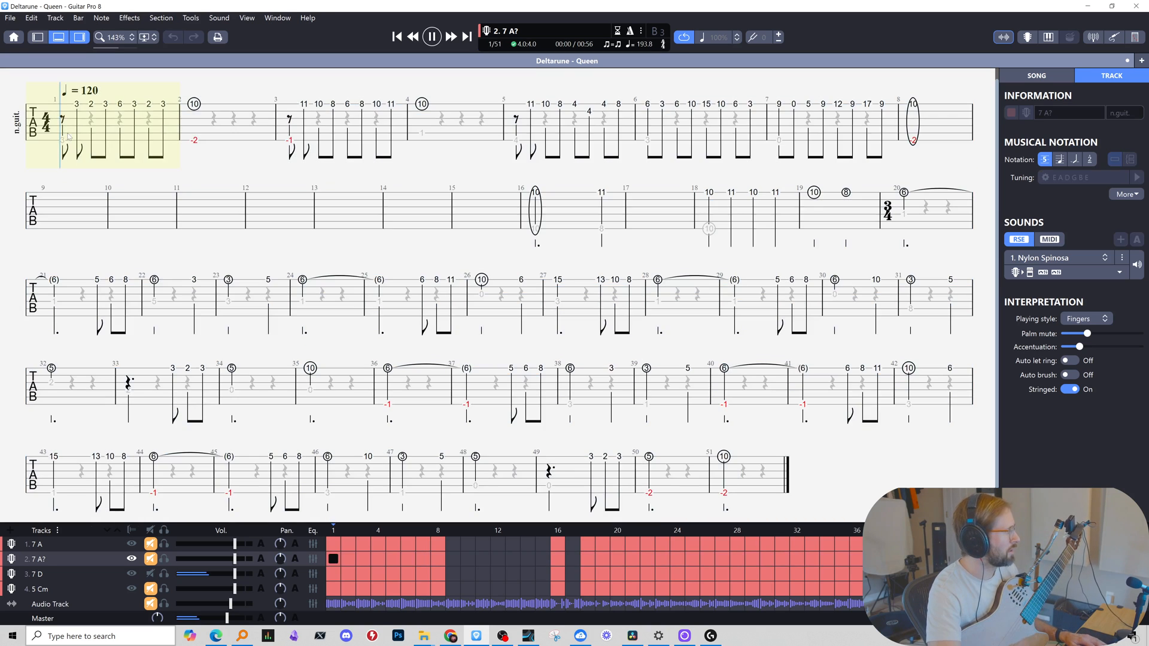
{"action": "key", "text": "space"}
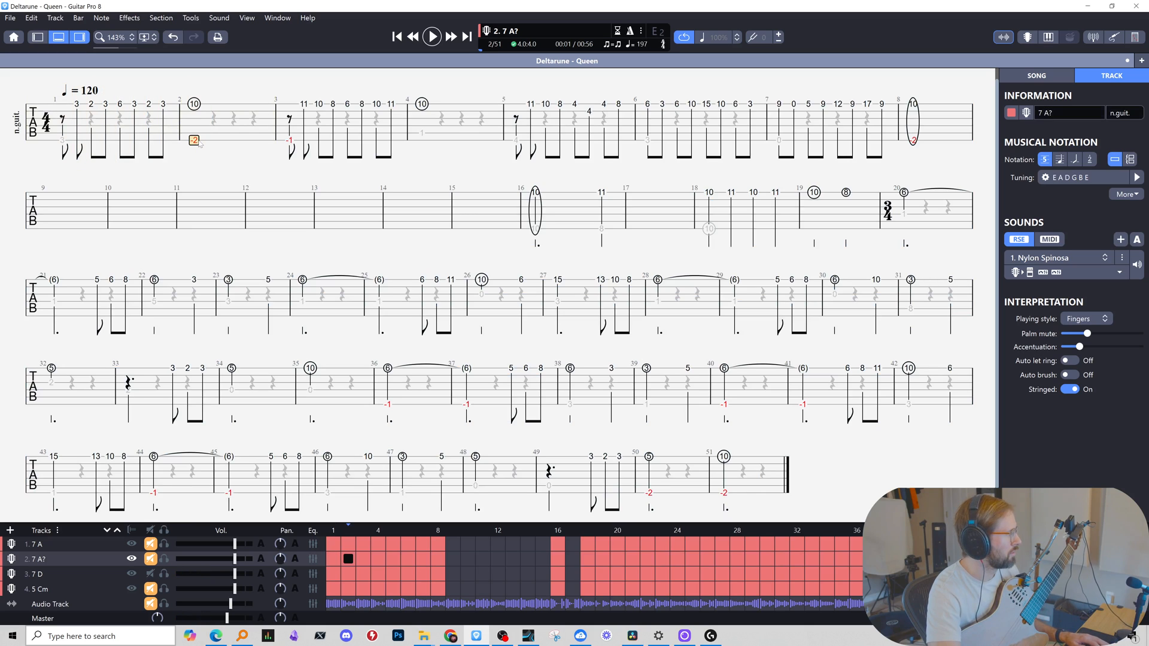
{"action": "left_click", "coordinate": [195, 141]}
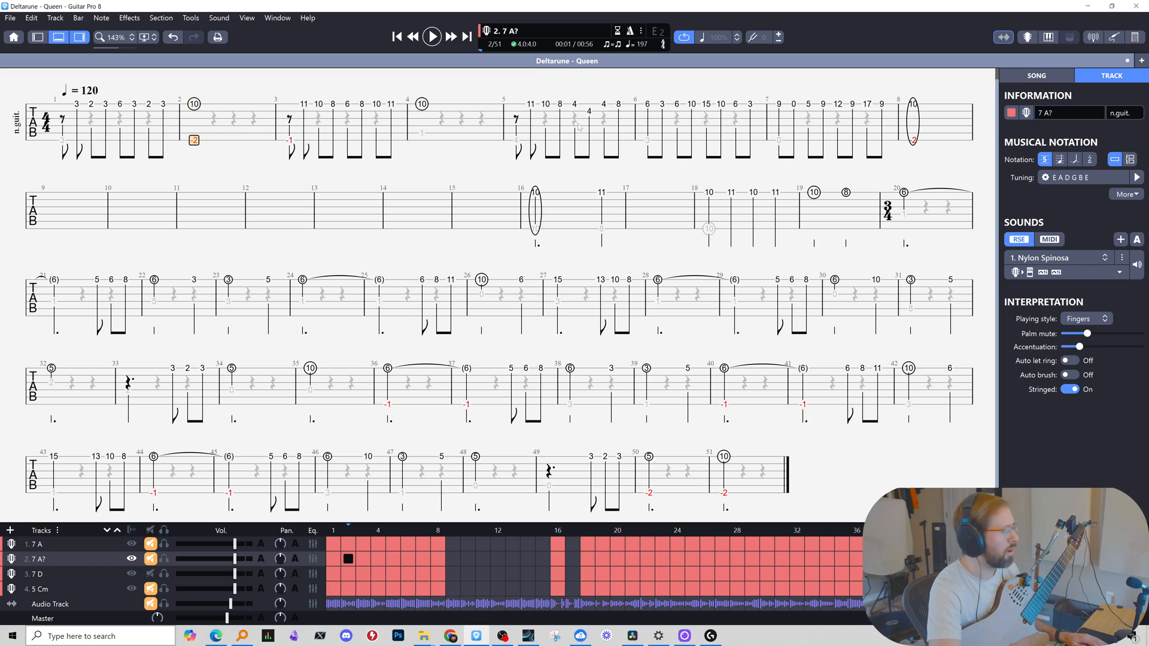
Retune the 7 A? track to Open G6 (D2 G2 D3 G3 B3 E4), adjusting the fingering to the new tuning.
{"action": "left_click", "coordinate": [1044, 177]}
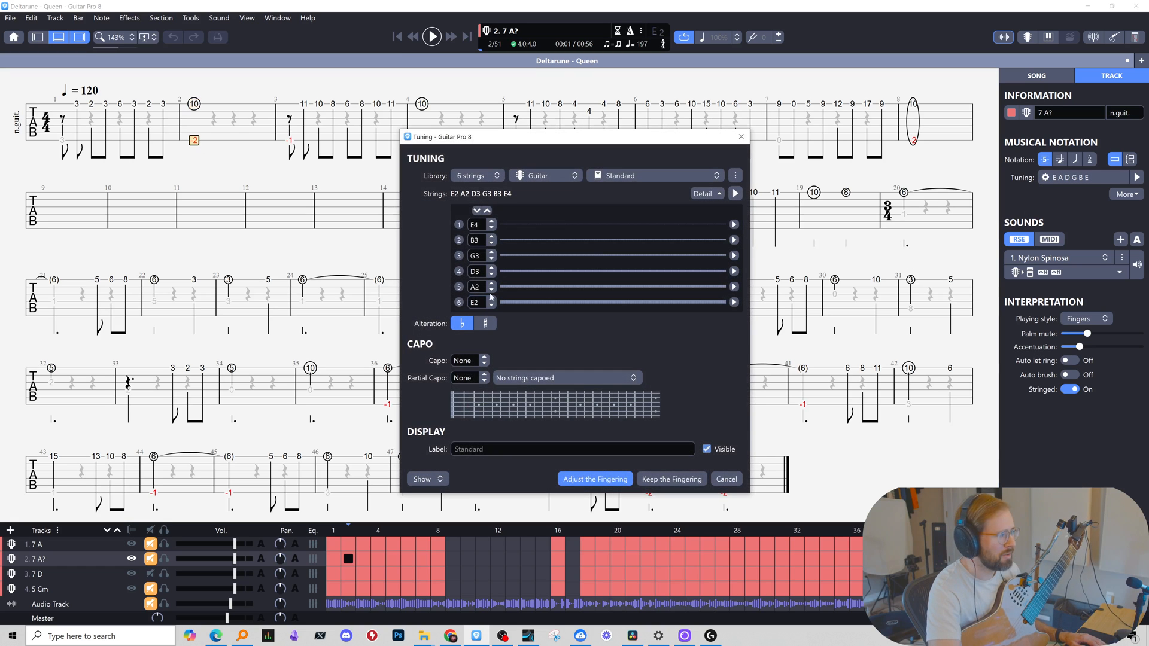
{"action": "left_click", "coordinate": [493, 304]}
{"action": "left_click", "coordinate": [493, 304]}
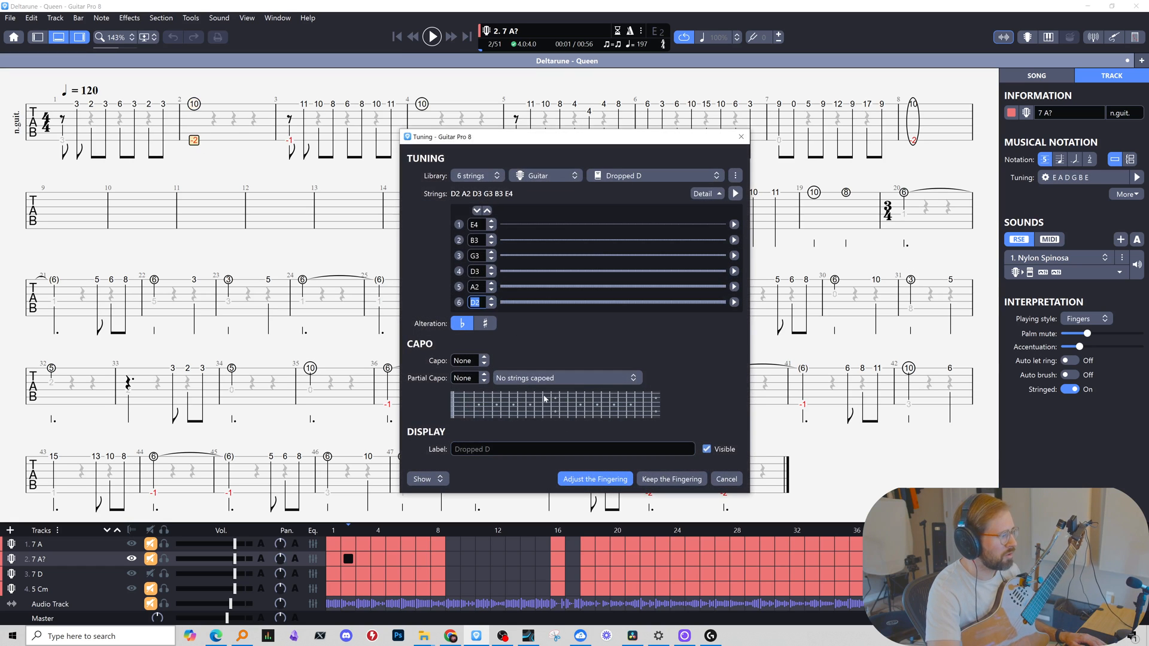
{"action": "left_click", "coordinate": [492, 290]}
{"action": "left_click", "coordinate": [491, 290]}
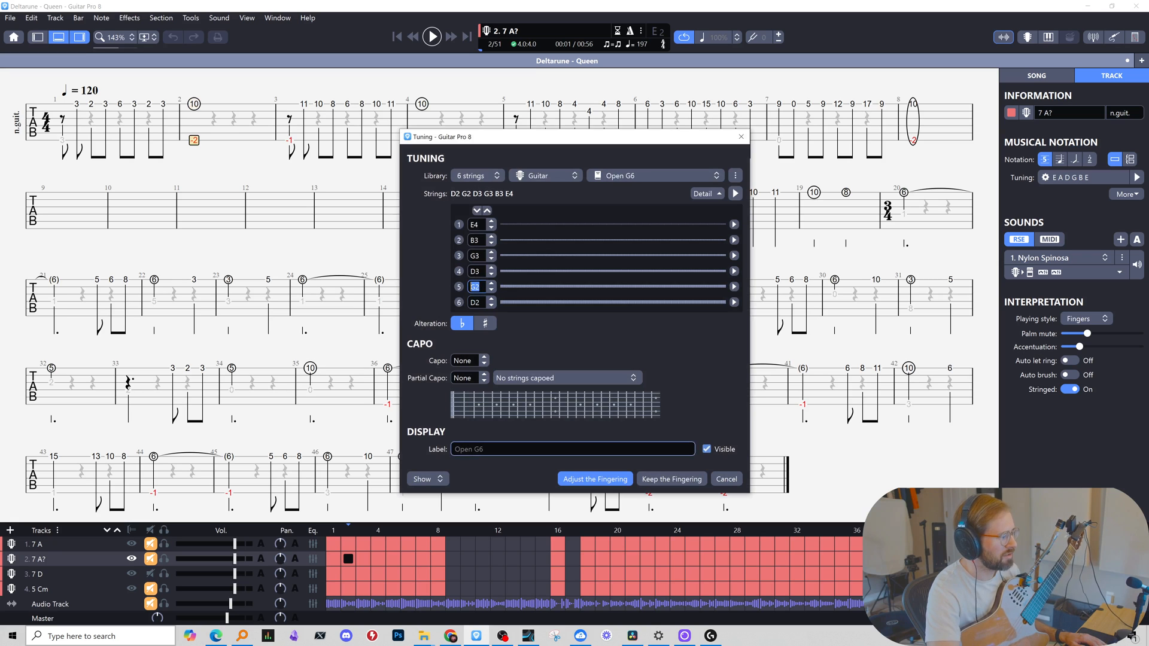
{"action": "left_click", "coordinate": [594, 479]}
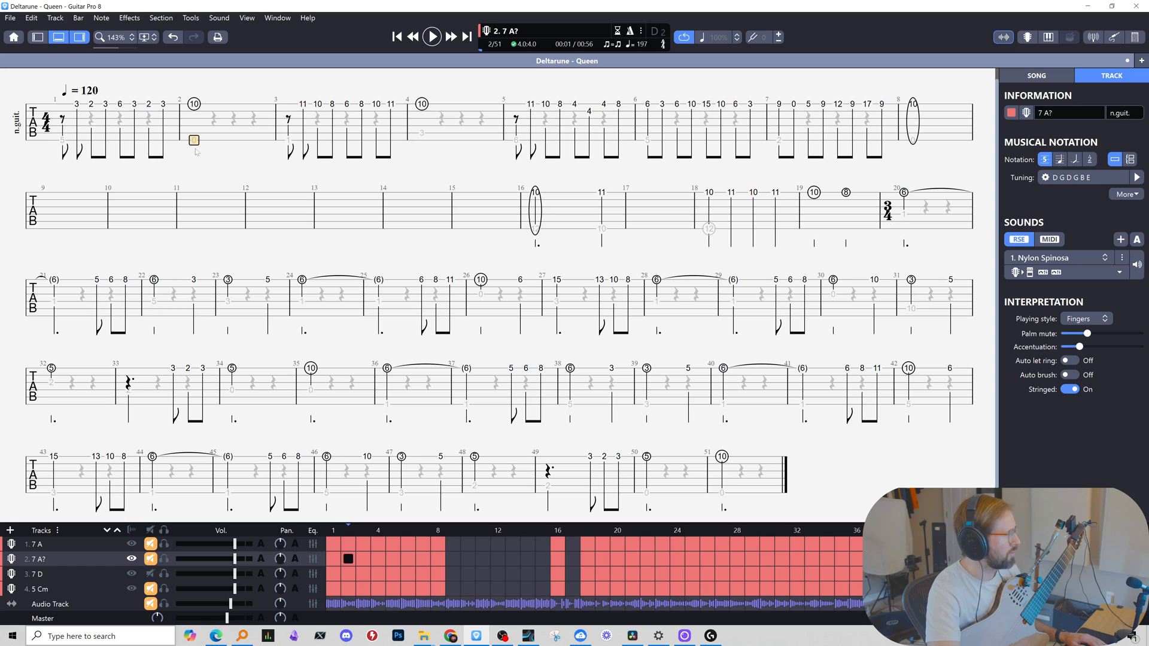
Switch to the second voice, move bar 1's bass note to the open fifth string, and play back the opening.
{"action": "left_click", "coordinate": [63, 142]}
{"action": "key", "text": "ctrl+2"}
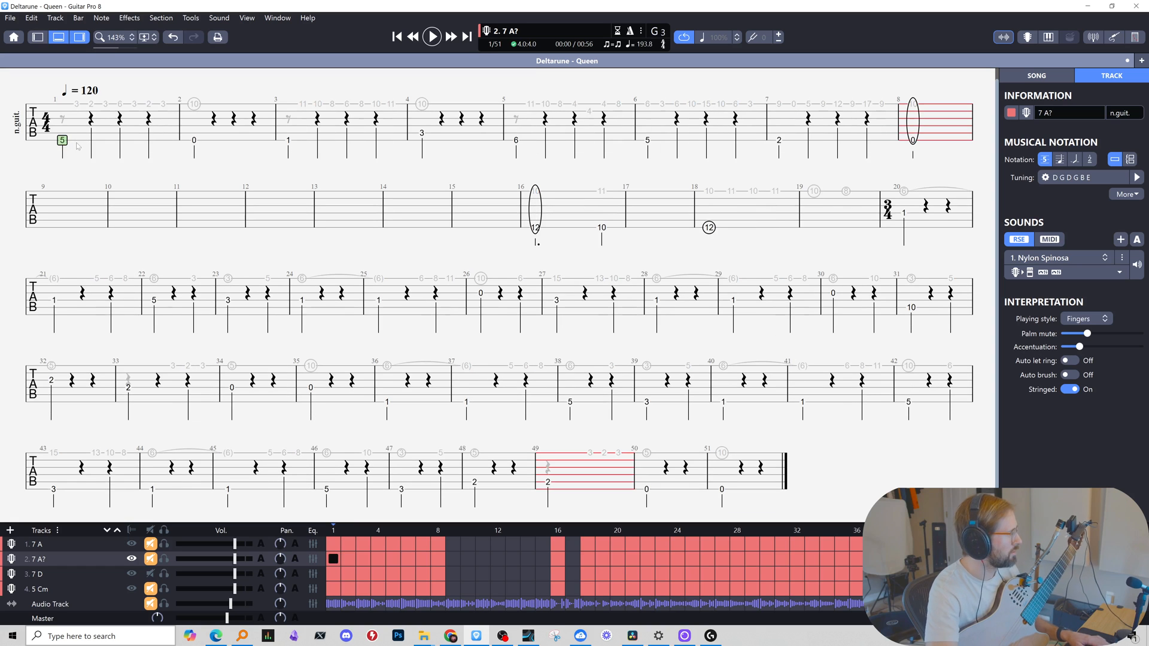
{"action": "key", "text": "Up"}
{"action": "key", "text": "space"}
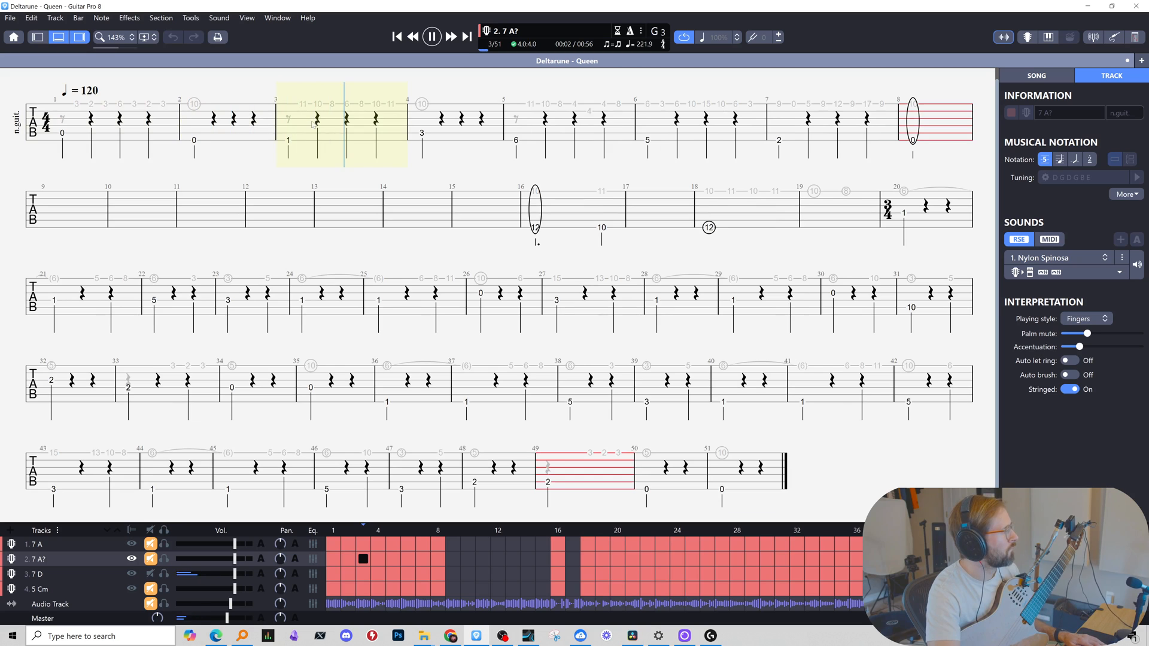
Refinger the bass notes: fret 8 on the fifth string in bar 3, fret 8 on the sixth in bar 4, open fifth string in bar 6.
{"action": "left_click", "coordinate": [287, 143]}
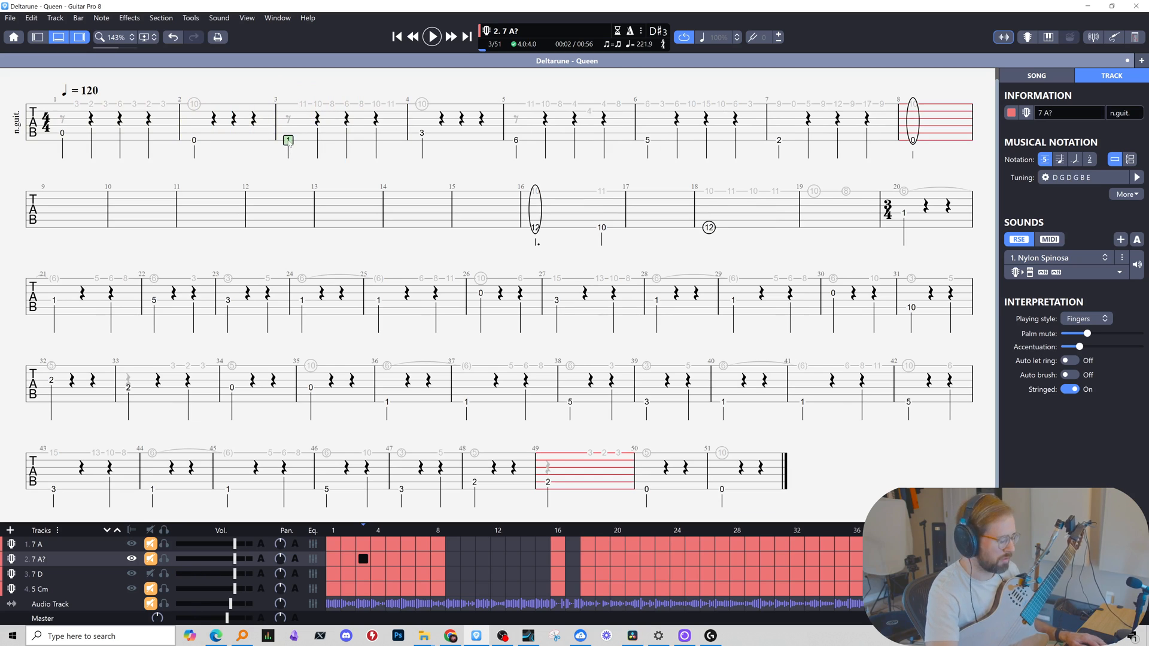
{"action": "type", "text": "13"}
{"action": "key", "text": "alt+Up"}
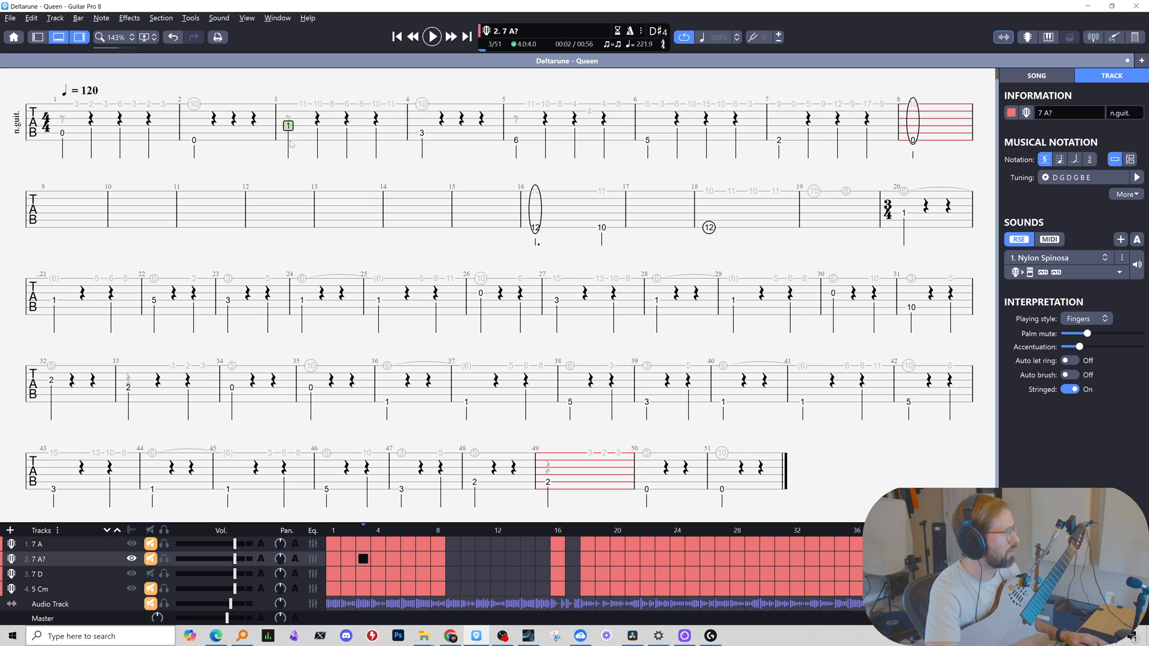
{"action": "key", "text": "space"}
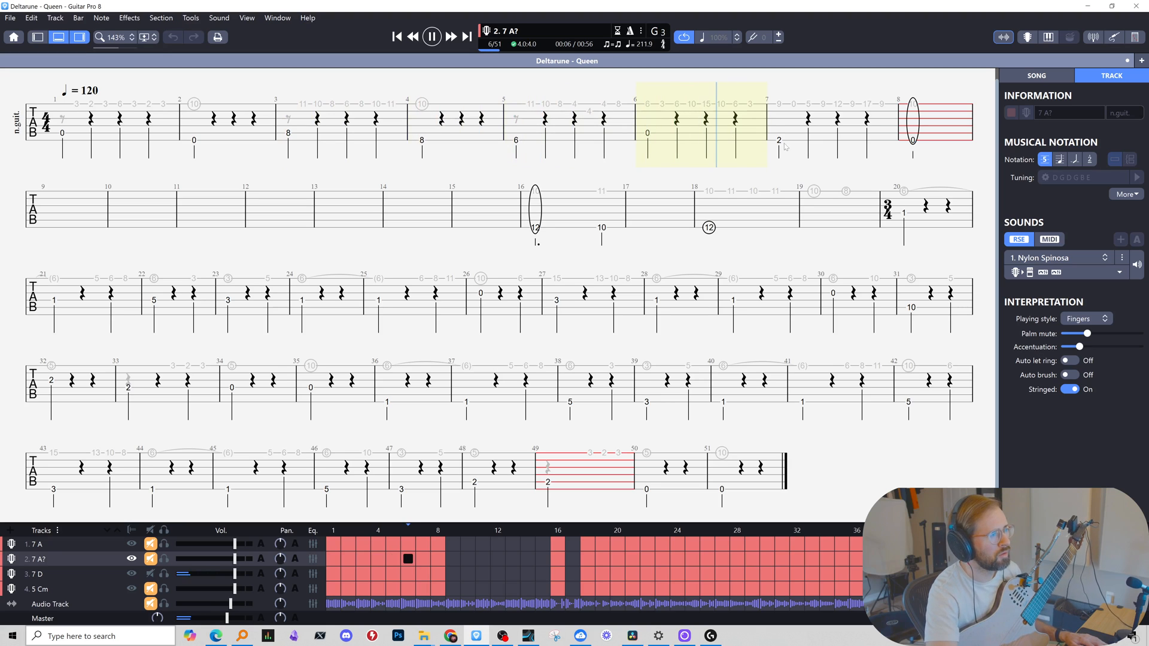
{"action": "key", "text": "space"}
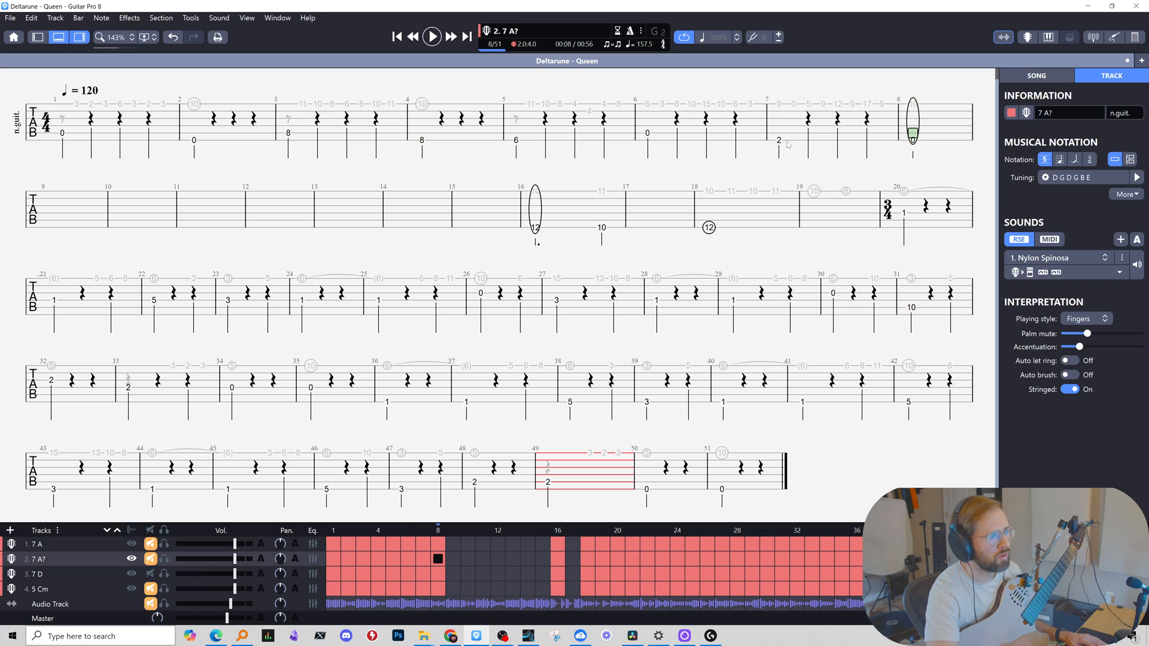
Play back bars 7 and 8 of the 7 A? track, and the section from bar 16 to bar 24.
{"action": "key", "text": "space"}
{"action": "key", "text": "space"}
{"action": "left_click", "coordinate": [780, 142]}
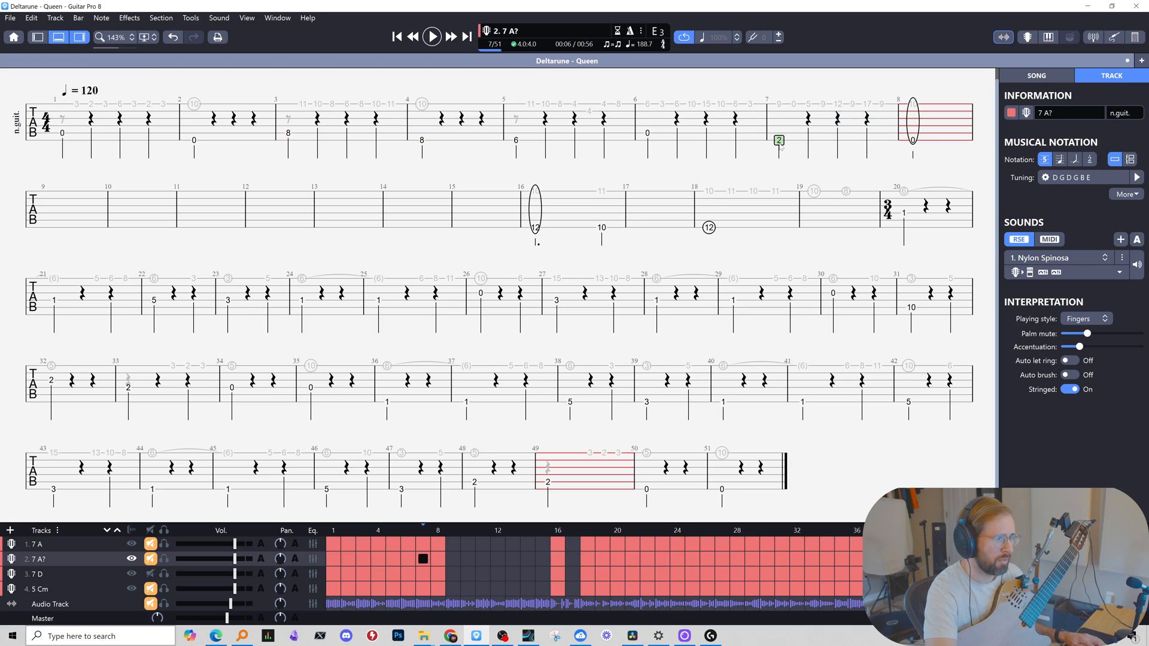
{"action": "key", "text": "space"}
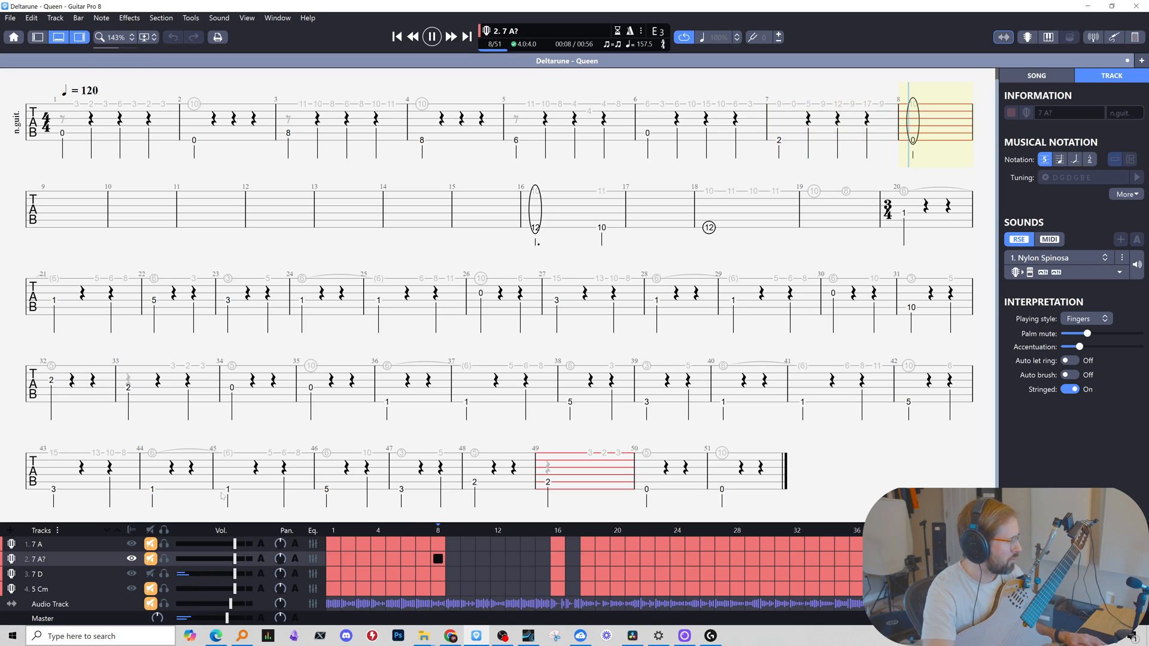
{"action": "key", "text": "space"}
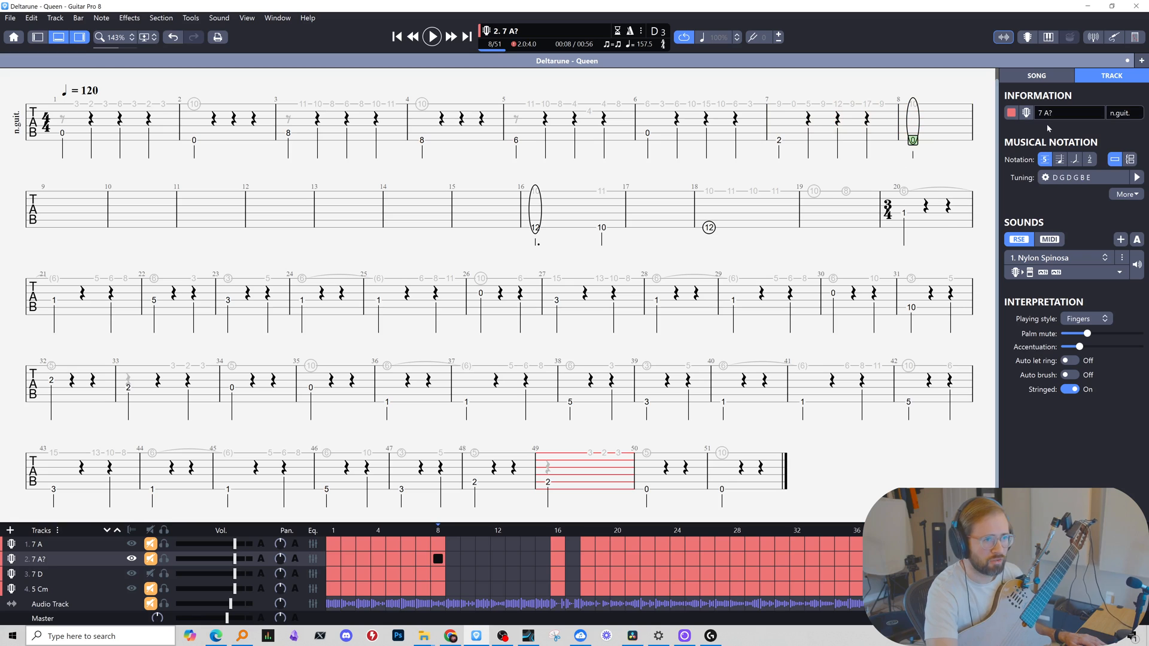
{"action": "key", "text": "space"}
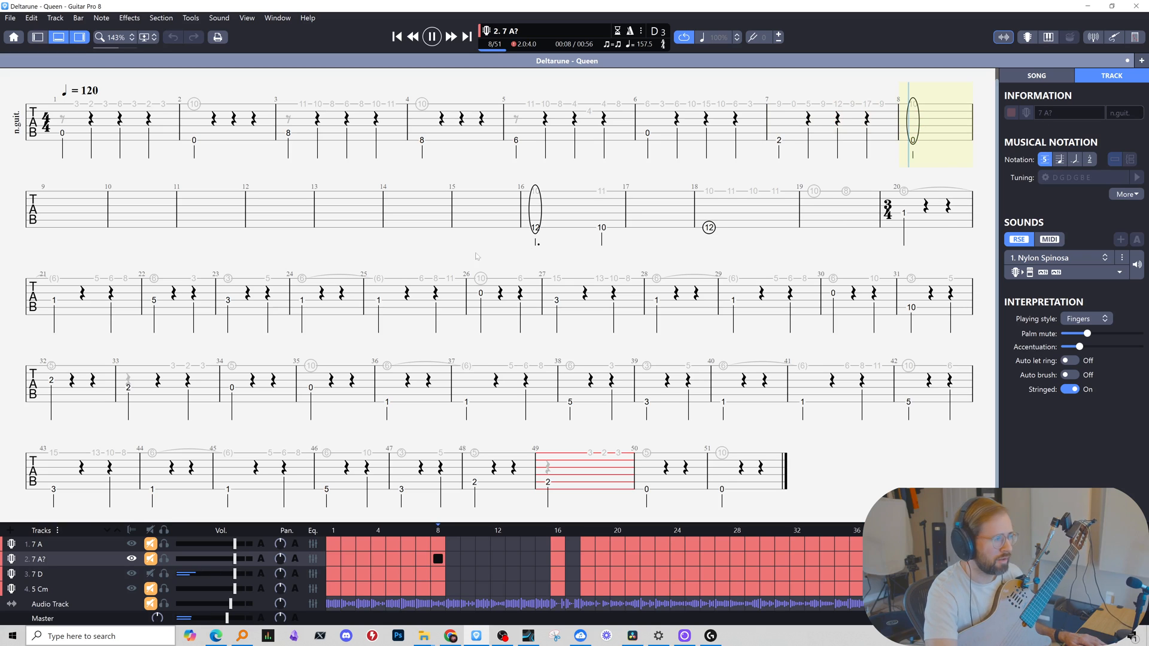
{"action": "left_click", "coordinate": [541, 206]}
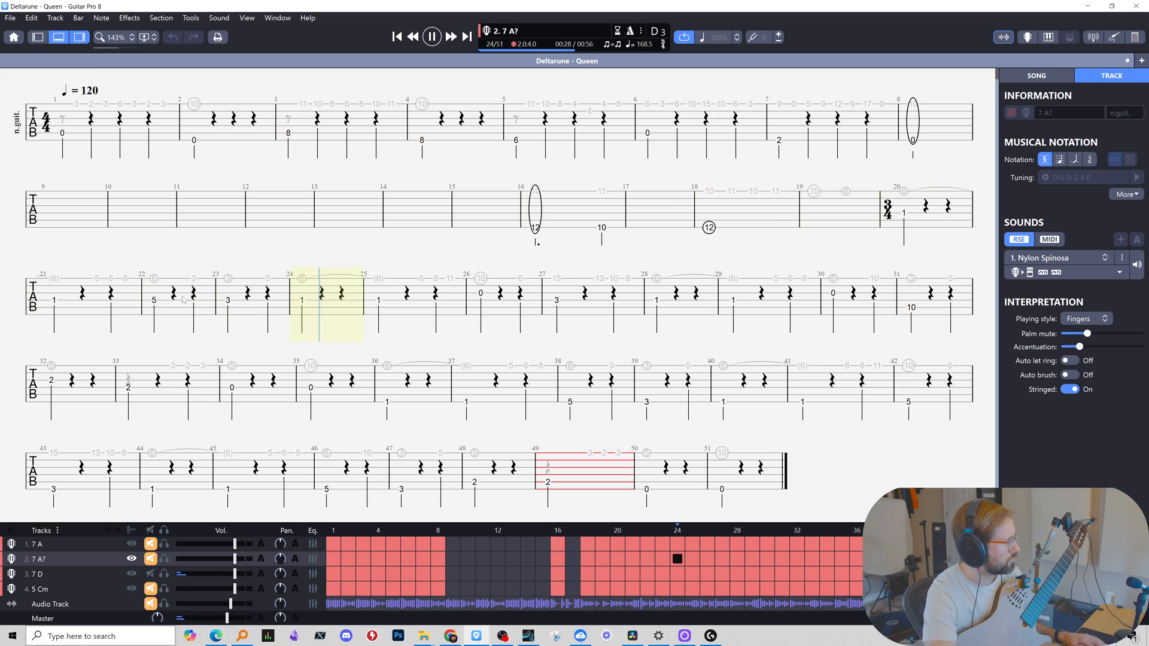
{"action": "key", "text": "space"}
Try moving bar 22's bass note up two strings, and undo both moves.
{"action": "left_click", "coordinate": [155, 302]}
{"action": "key", "text": "alt+Up"}
{"action": "key", "text": "alt+Up"}
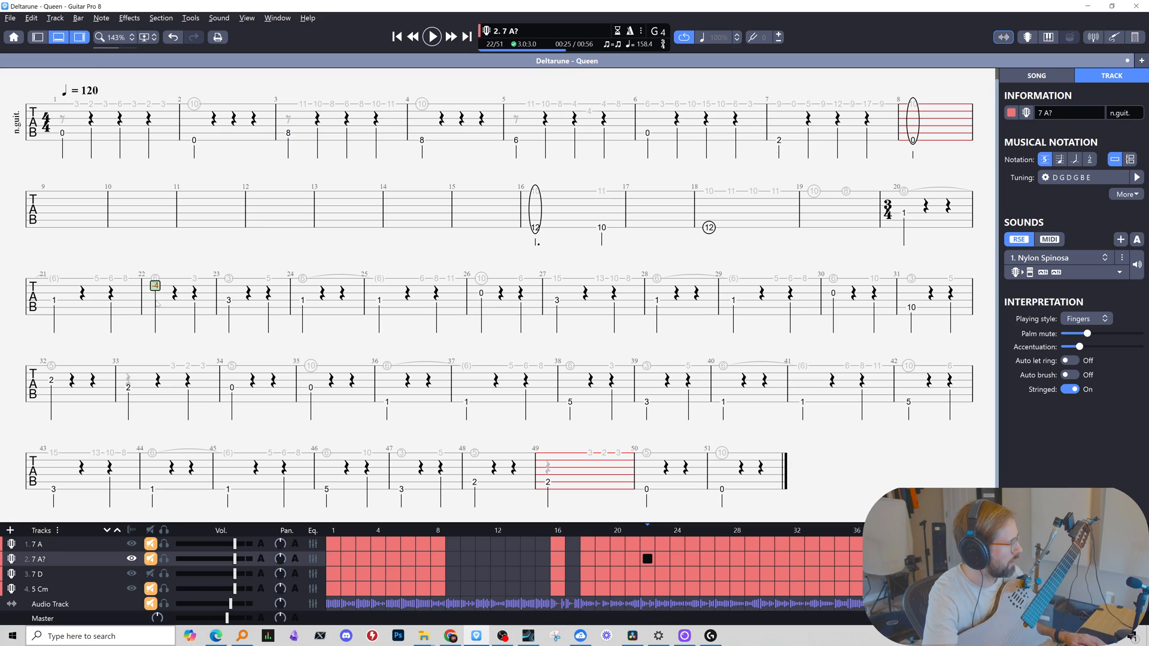
{"action": "key", "text": "ctrl+z"}
{"action": "key", "text": "ctrl+z"}
Play back the 7 A? track from bar 22 to bar 38.
{"action": "key", "text": "space"}
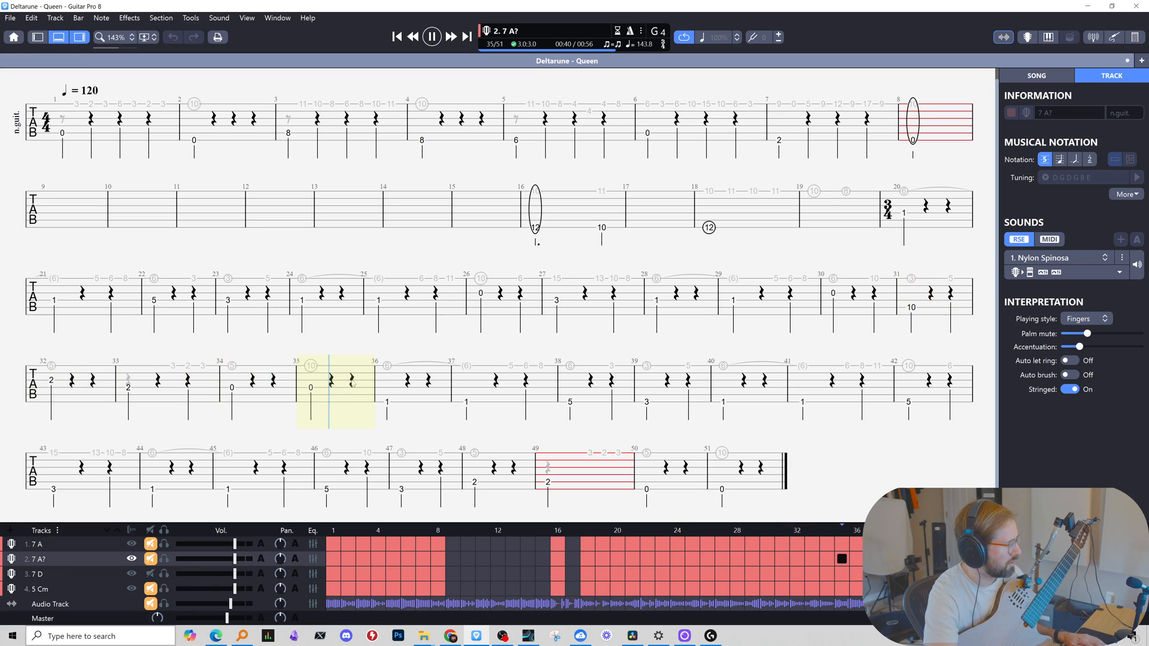
{"action": "key", "text": "space"}
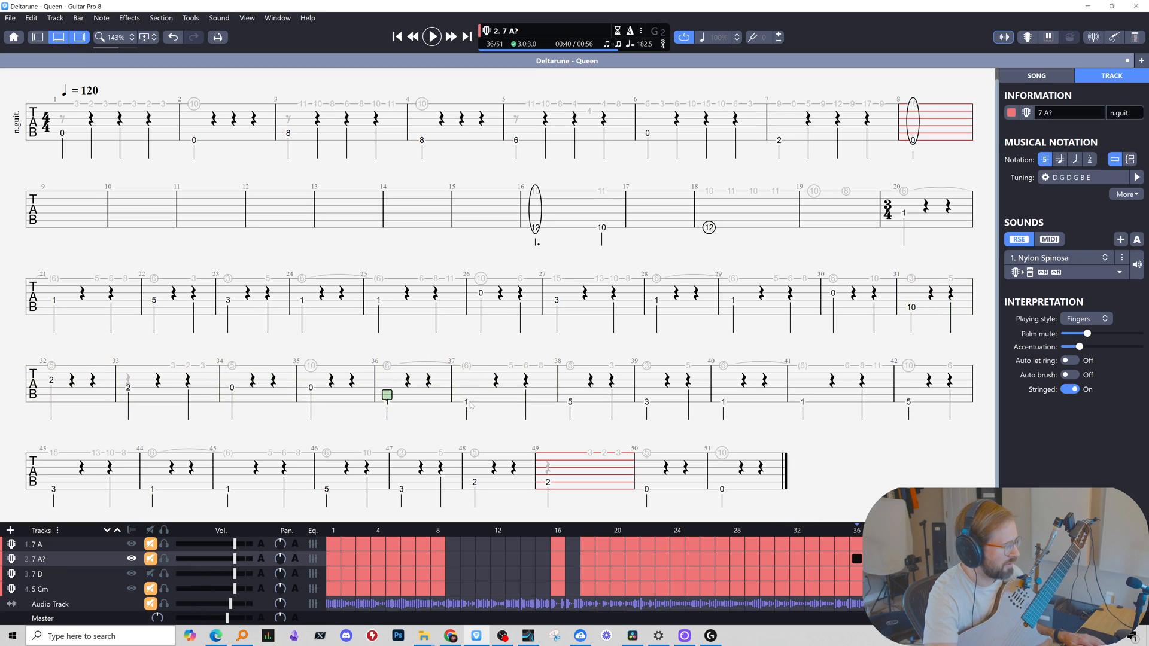
{"action": "key", "text": "space"}
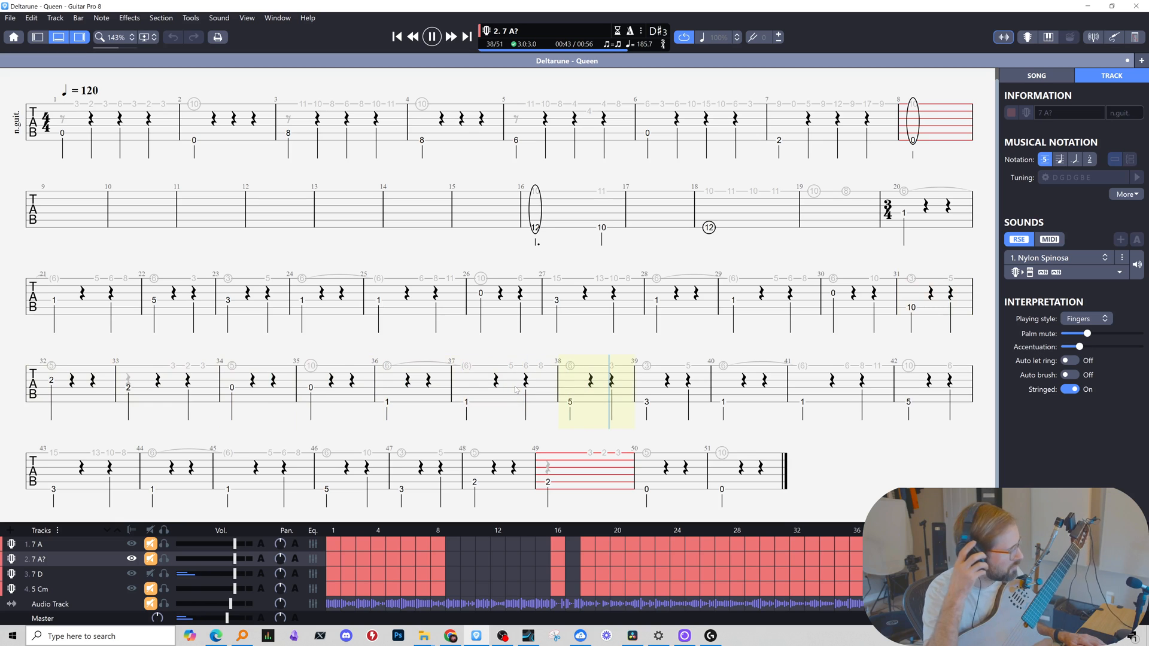
{"action": "key", "text": "space"}
Move bar 38's bass note to the open fifth string and play back through bar 41.
{"action": "left_click", "coordinate": [570, 404]}
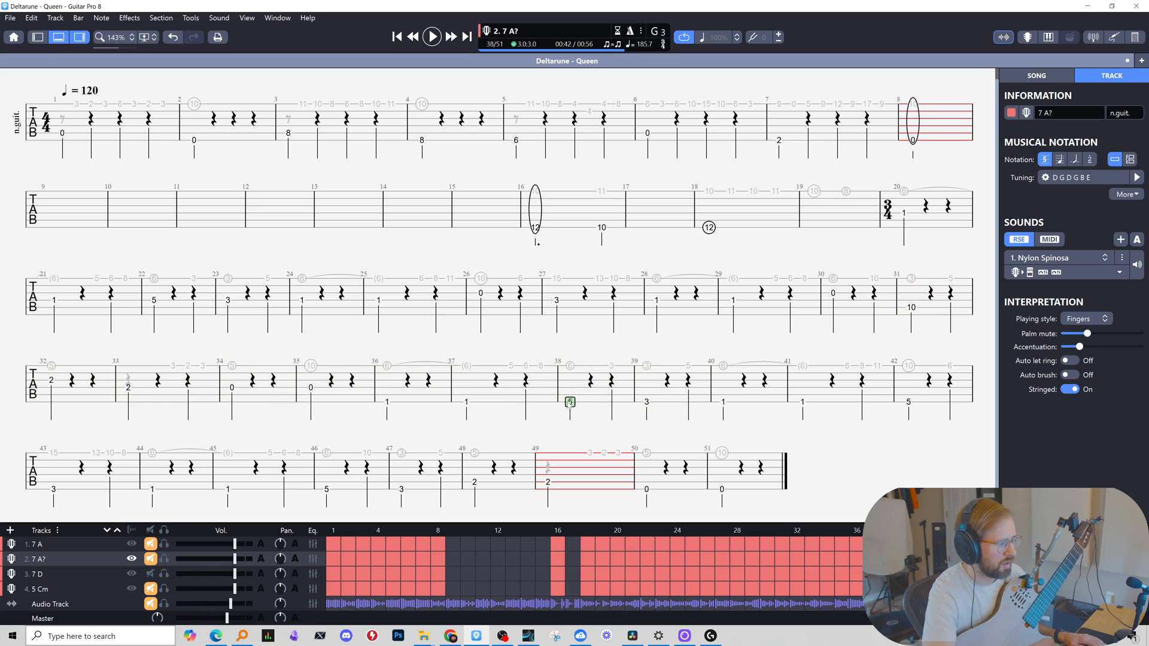
{"action": "key", "text": "ctrl+Up"}
{"action": "key", "text": "space"}
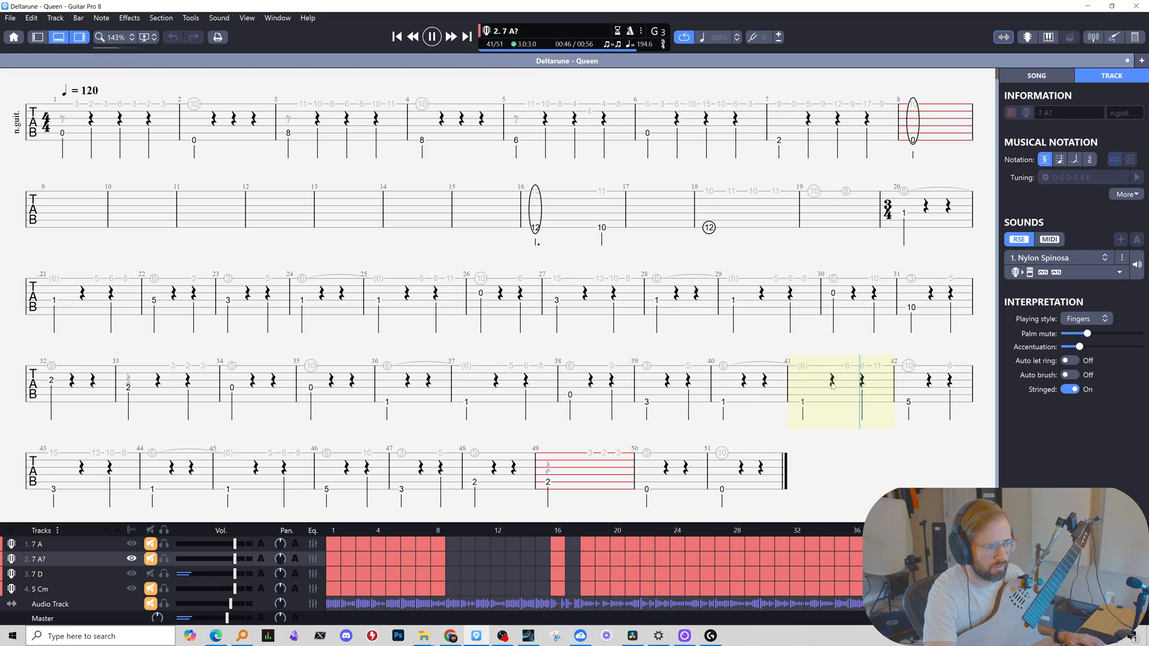
{"action": "key", "text": "space"}
{"action": "left_click", "coordinate": [805, 407]}
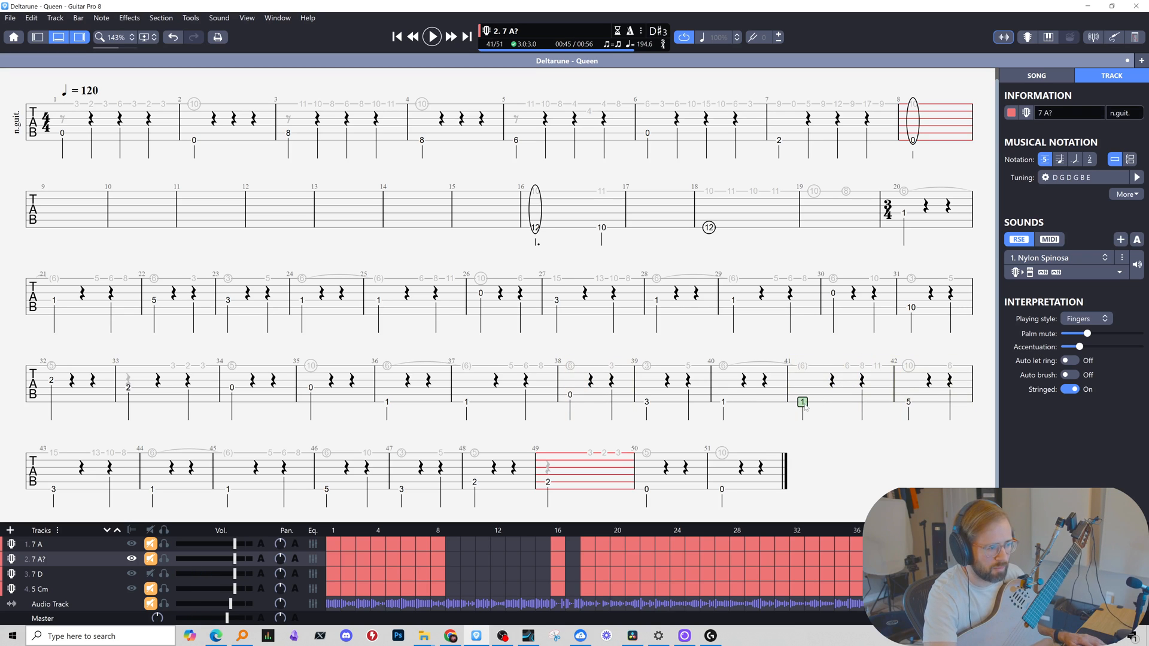
{"action": "key", "text": "space"}
{"action": "key", "text": "space"}
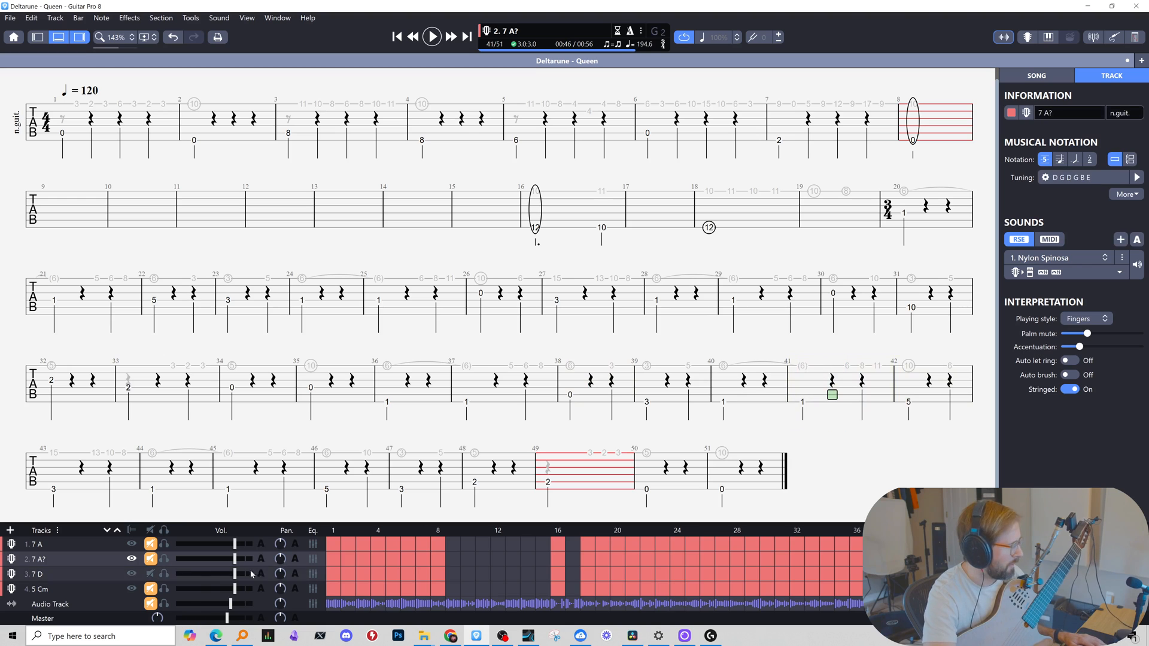
Compare the tabs of the 7 A, 7 A? and 7 D tracks, and play back the 7 D track from bar 41.
{"action": "left_click", "coordinate": [113, 546]}
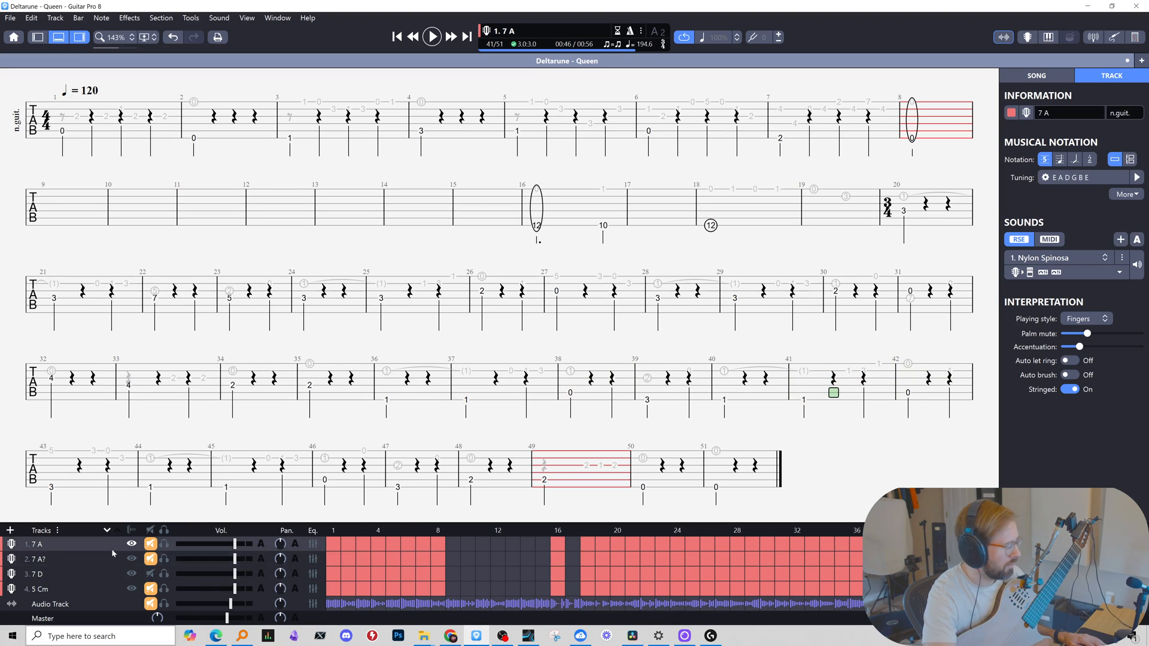
{"action": "left_click", "coordinate": [111, 558]}
{"action": "left_click", "coordinate": [103, 575]}
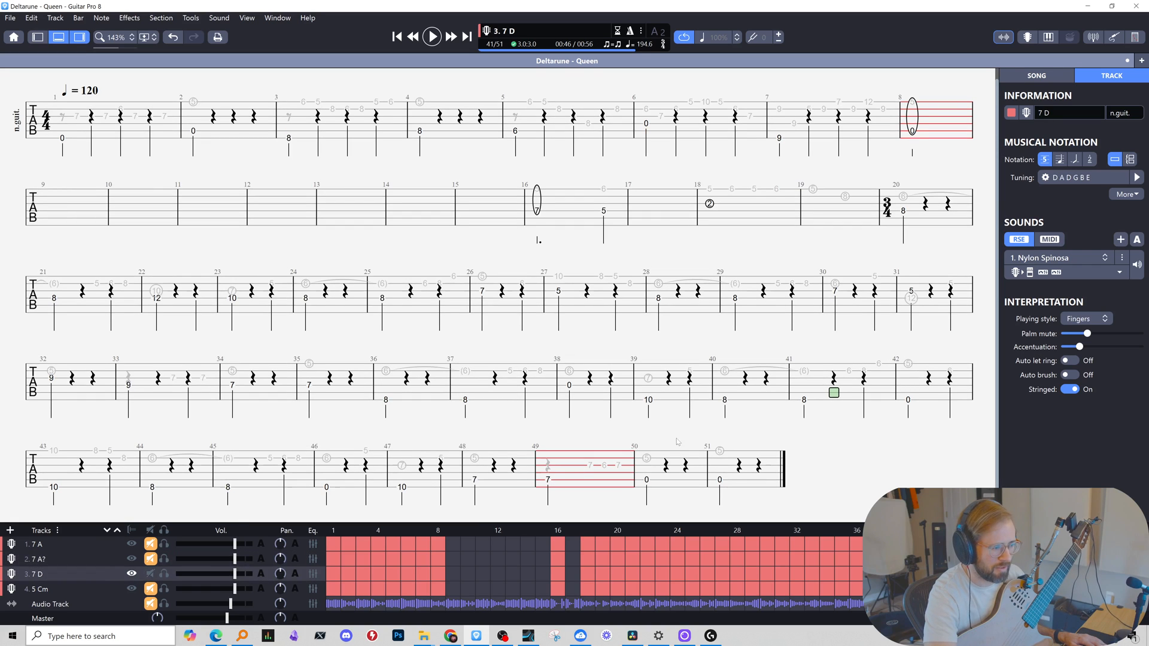
{"action": "left_click", "coordinate": [820, 392]}
{"action": "key", "text": "space"}
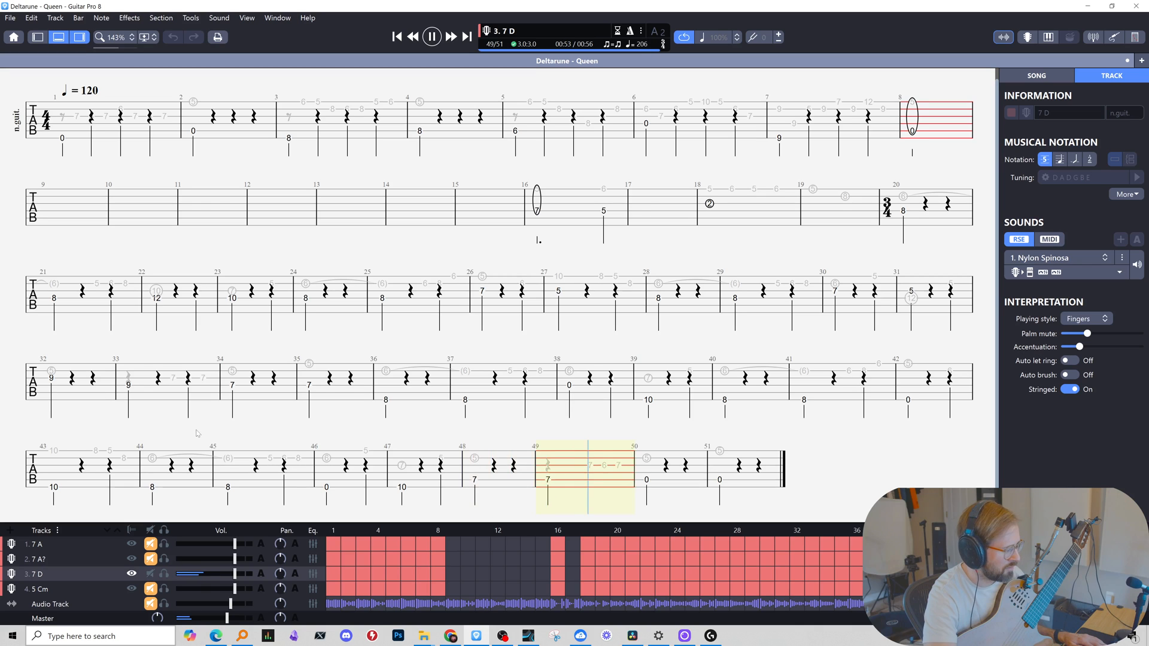
Play back the 7 D track from the first bar through bar 7.
{"action": "key", "text": "space"}
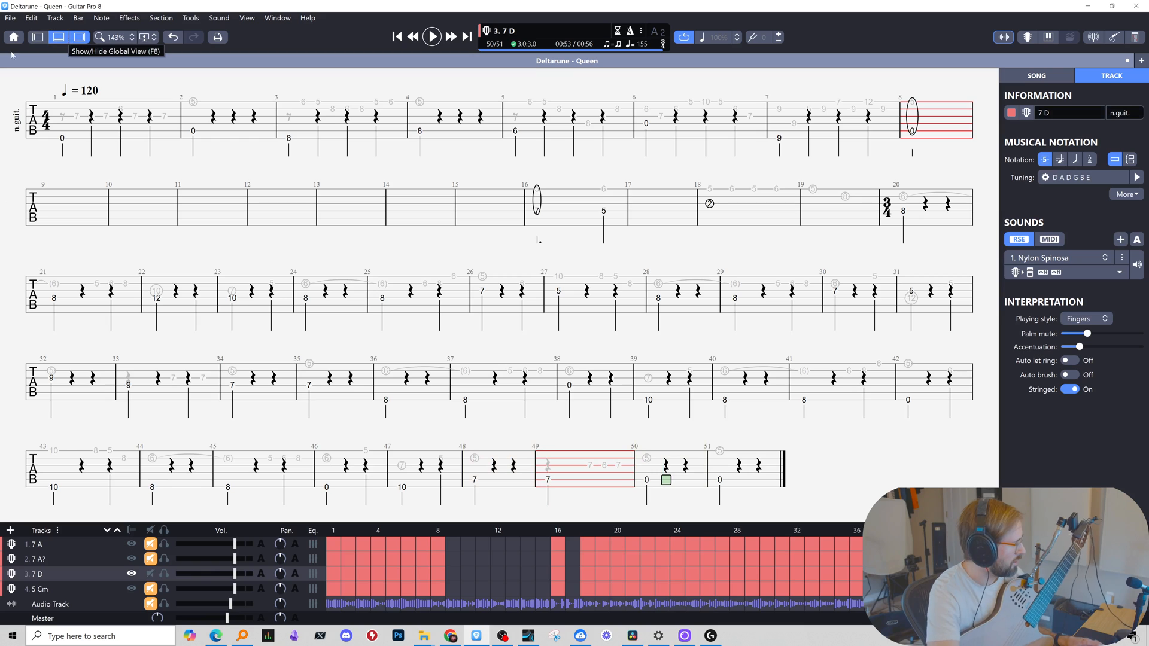
{"action": "left_click", "coordinate": [64, 125]}
{"action": "key", "text": "space"}
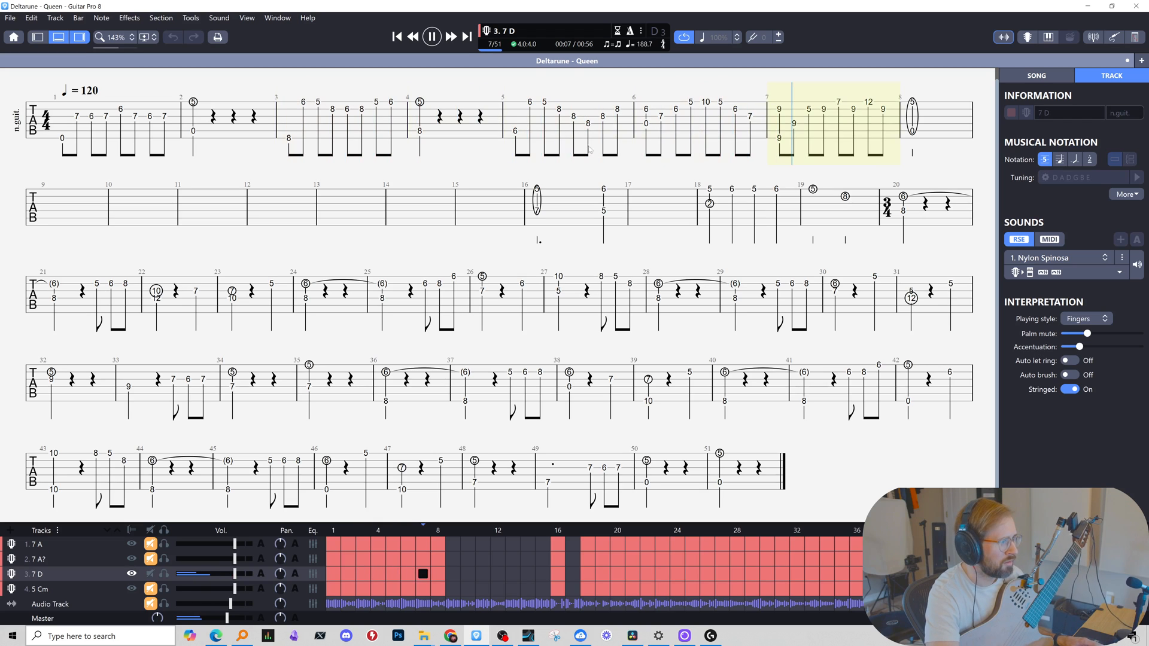
{"action": "key", "text": "space"}
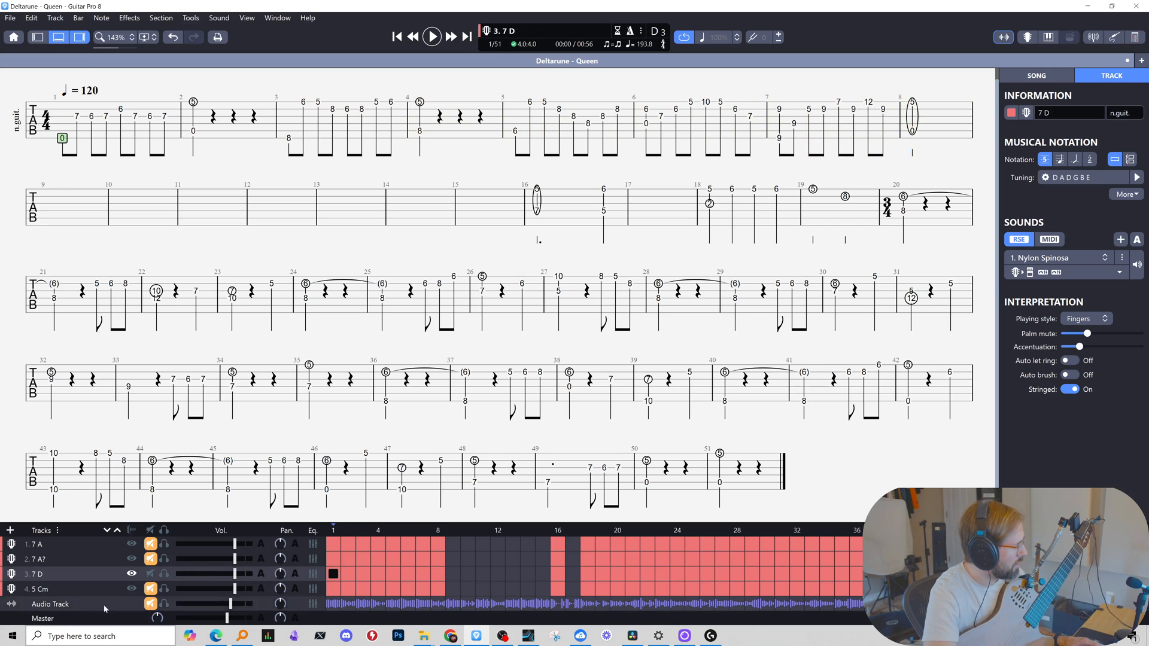
Switch to the 7 A track, unmute it, and mute the 7 D track.
{"action": "left_click", "coordinate": [131, 544]}
{"action": "key", "text": "space"}
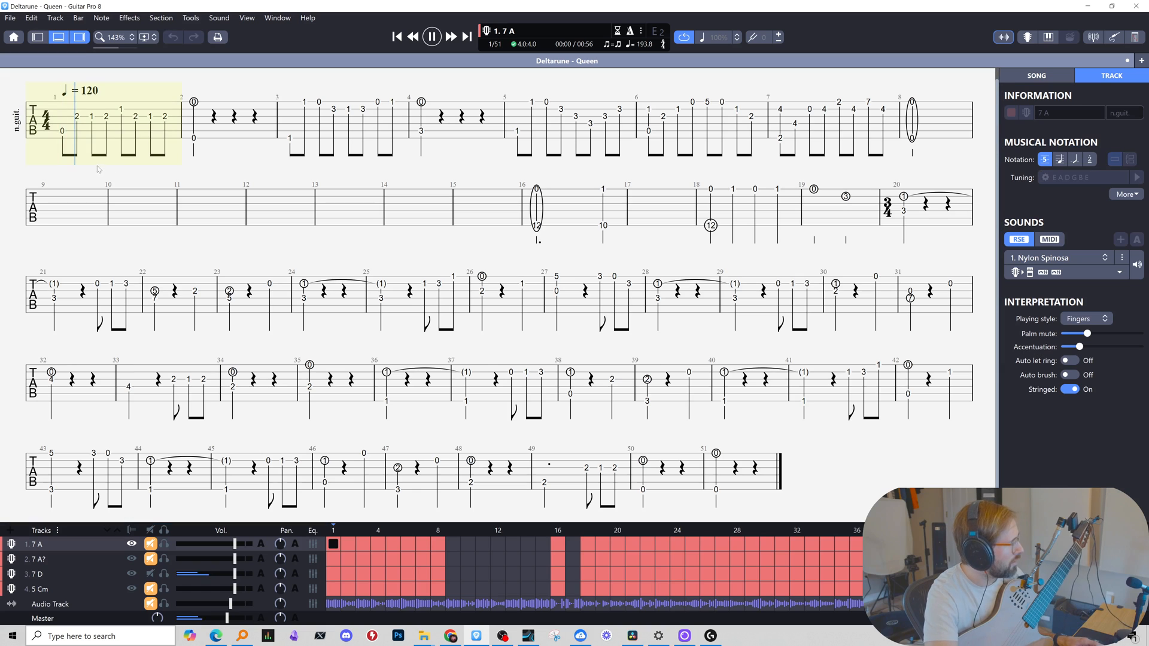
{"action": "key", "text": "space"}
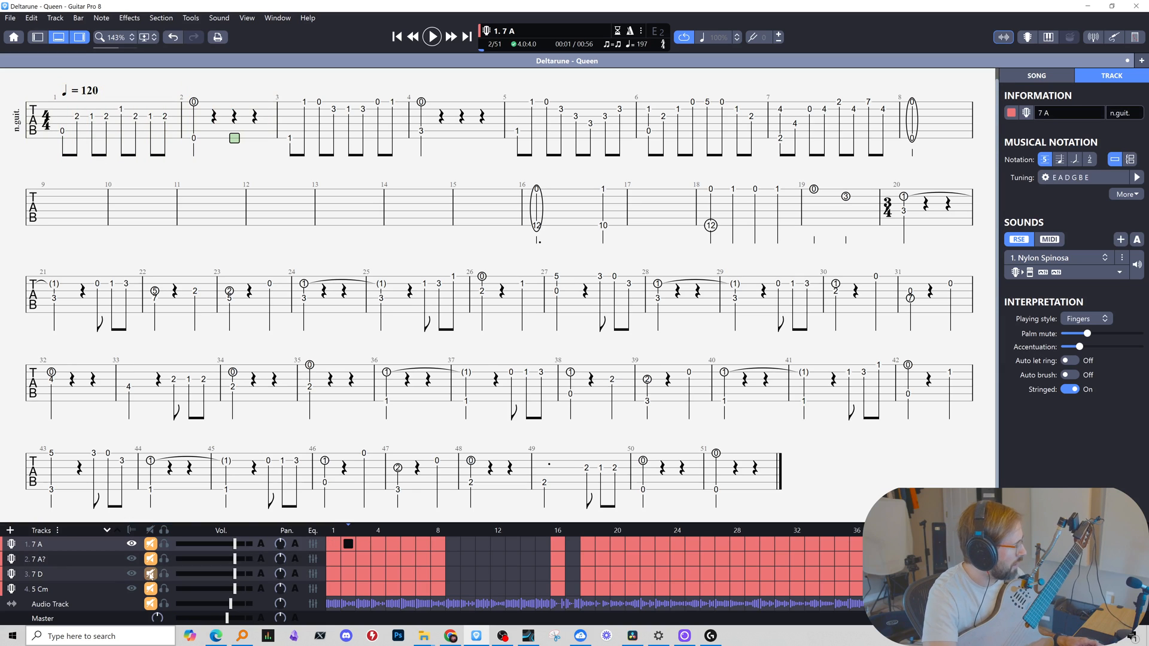
{"action": "left_click", "coordinate": [150, 574]}
{"action": "left_click", "coordinate": [151, 559]}
{"action": "left_click", "coordinate": [151, 544]}
{"action": "left_click", "coordinate": [150, 559]}
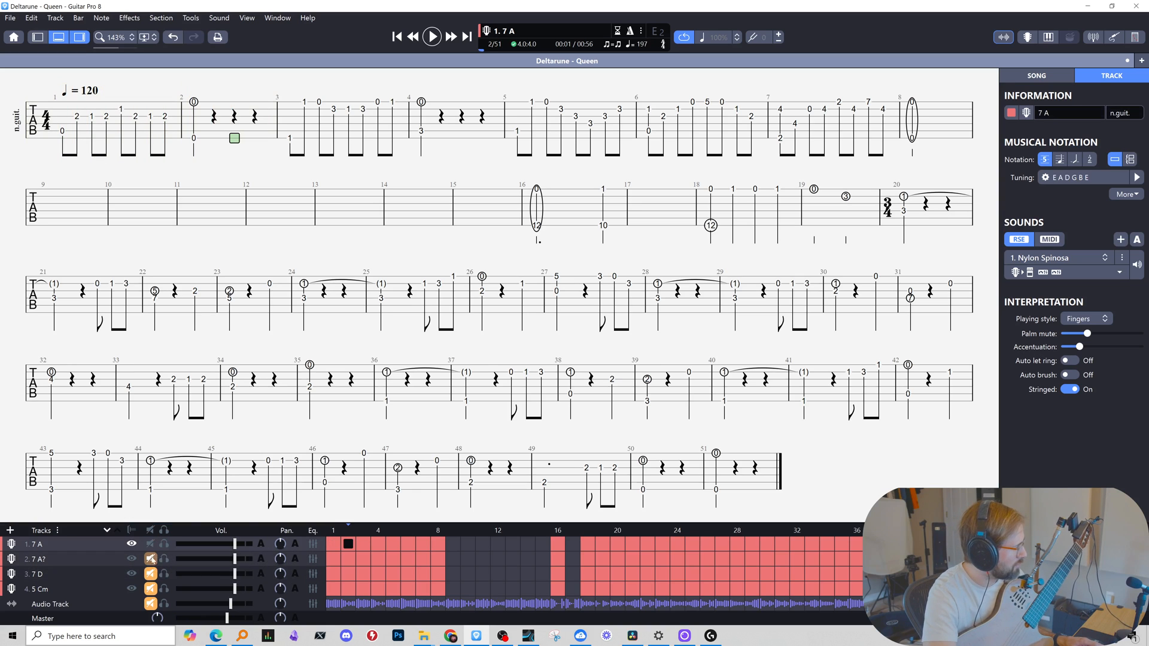
{"action": "left_click", "coordinate": [116, 546]}
Play back the opening of the 7 A track from the first bar.
{"action": "left_click", "coordinate": [62, 131]}
{"action": "key", "text": "space"}
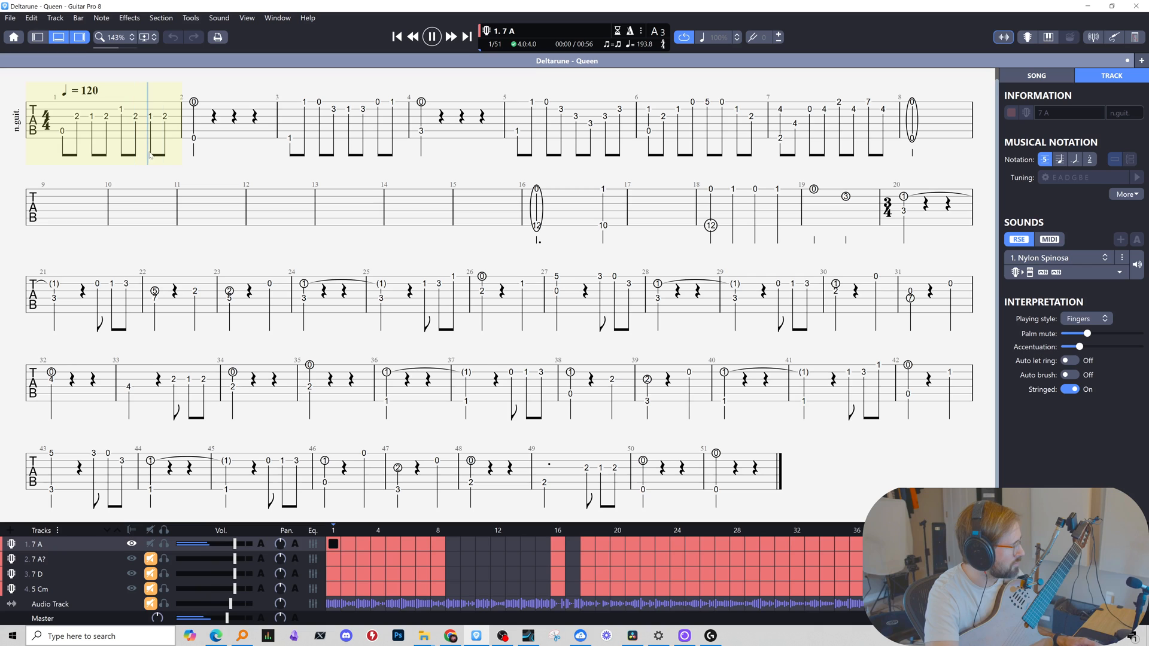
{"action": "key", "text": "space"}
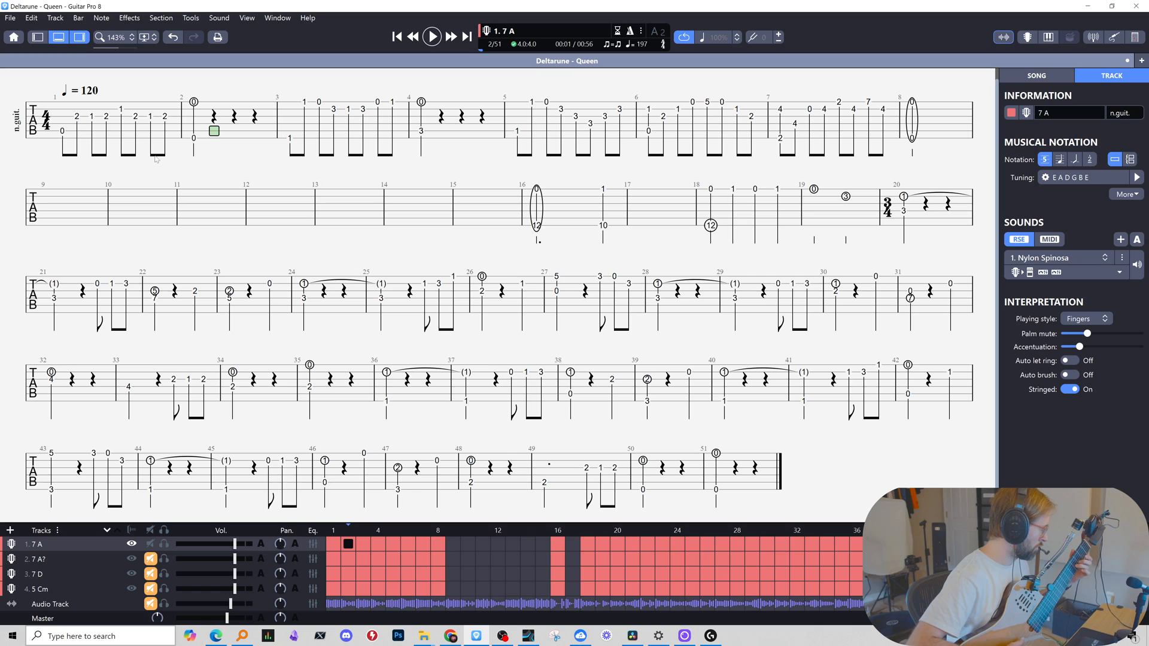
Lower bar 31's first melody note by an octave and place it on the open fifth string.
{"action": "left_click", "coordinate": [910, 298]}
{"action": "key", "text": "ctrl+Down"}
{"action": "key", "text": "ctrl+Down"}
{"action": "type", "text": "5"}
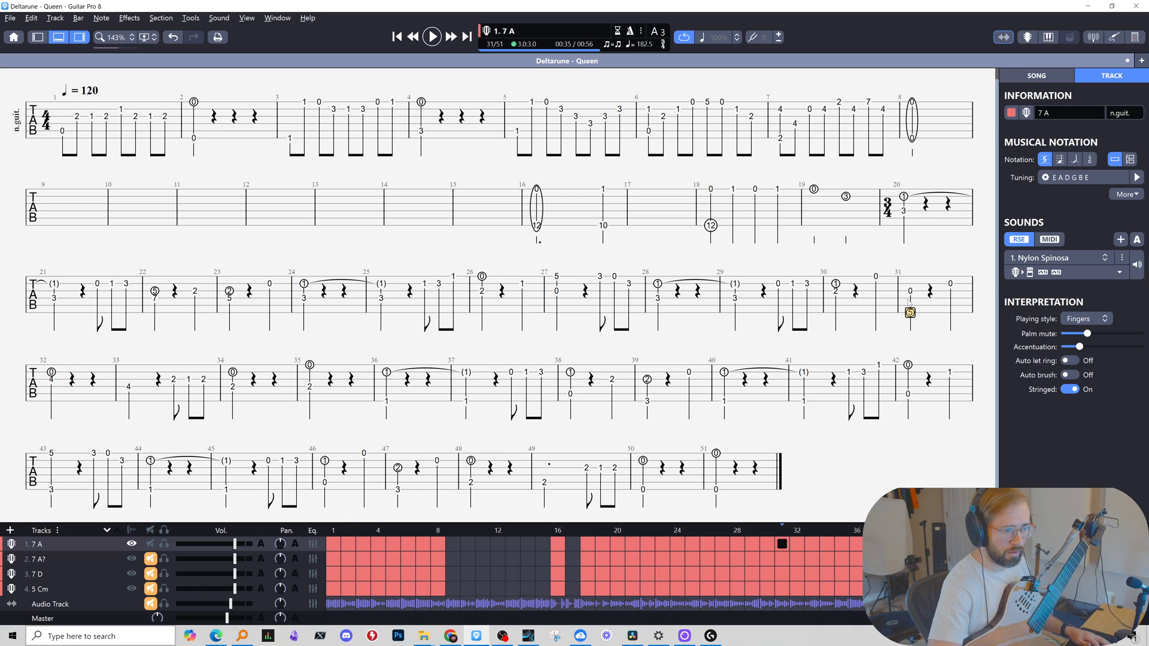
{"action": "key", "text": "ctrl+Up"}
Play back the 7 A track from bar 30.
{"action": "left_click", "coordinate": [835, 276]}
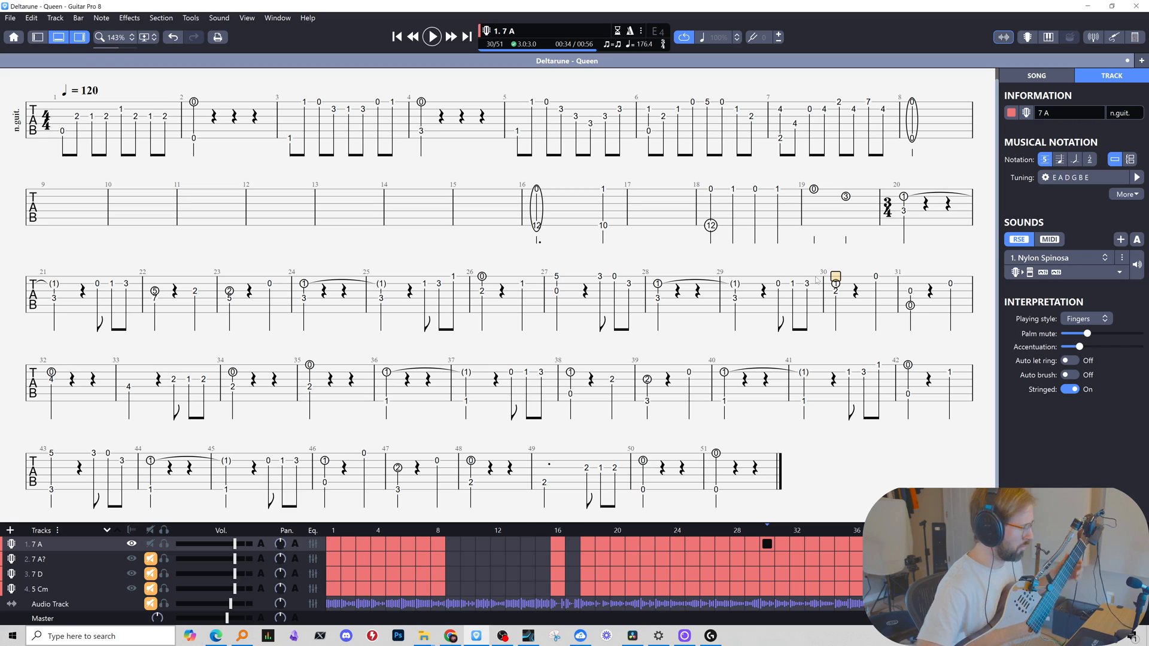
{"action": "key", "text": "space"}
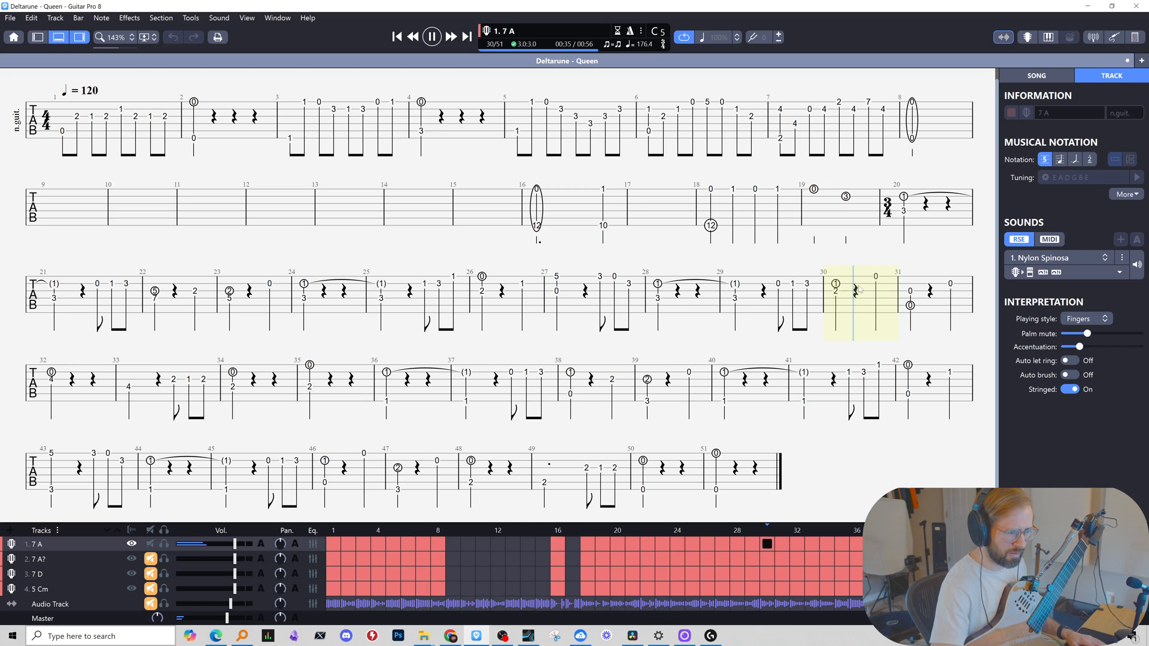
{"action": "key", "text": "space"}
Solo the Audio Track and play it back from bar 30.
{"action": "left_click", "coordinate": [838, 294]}
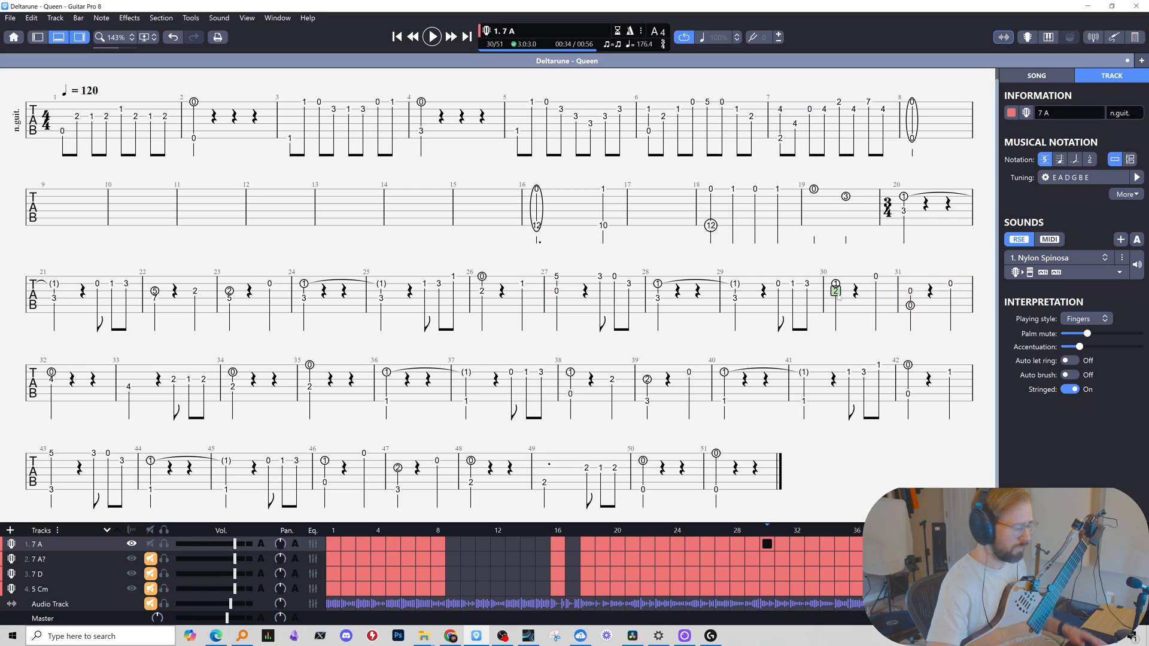
{"action": "left_click", "coordinate": [164, 604]}
{"action": "key", "text": "space"}
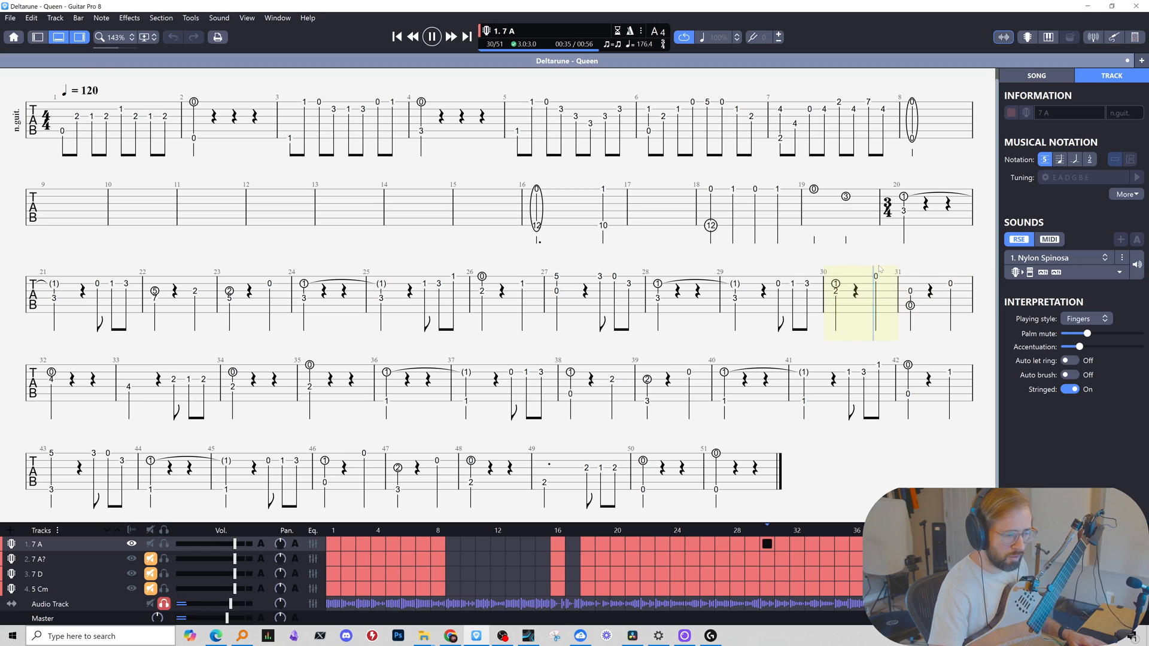
{"action": "key", "text": "space"}
Compare the separate melody and bass voices around bars 29 and 30 by switching between them.
{"action": "left_click", "coordinate": [834, 291]}
{"action": "key", "text": "ctrl+2"}
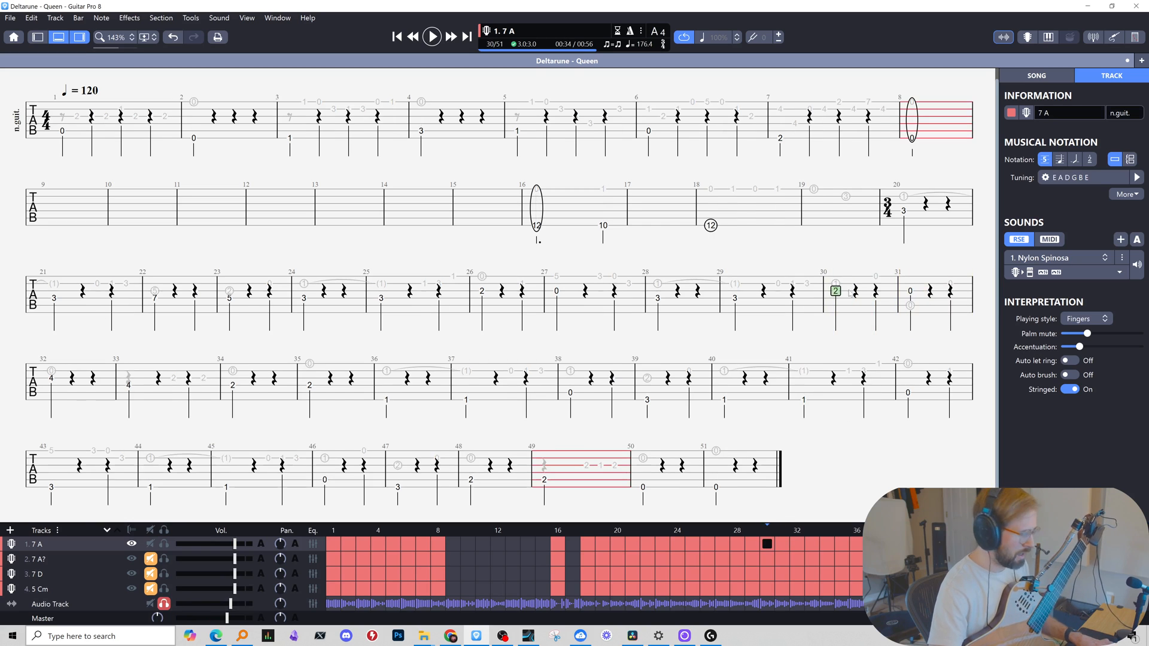
{"action": "key", "text": "ctrl+1"}
{"action": "key", "text": "ctrl+2"}
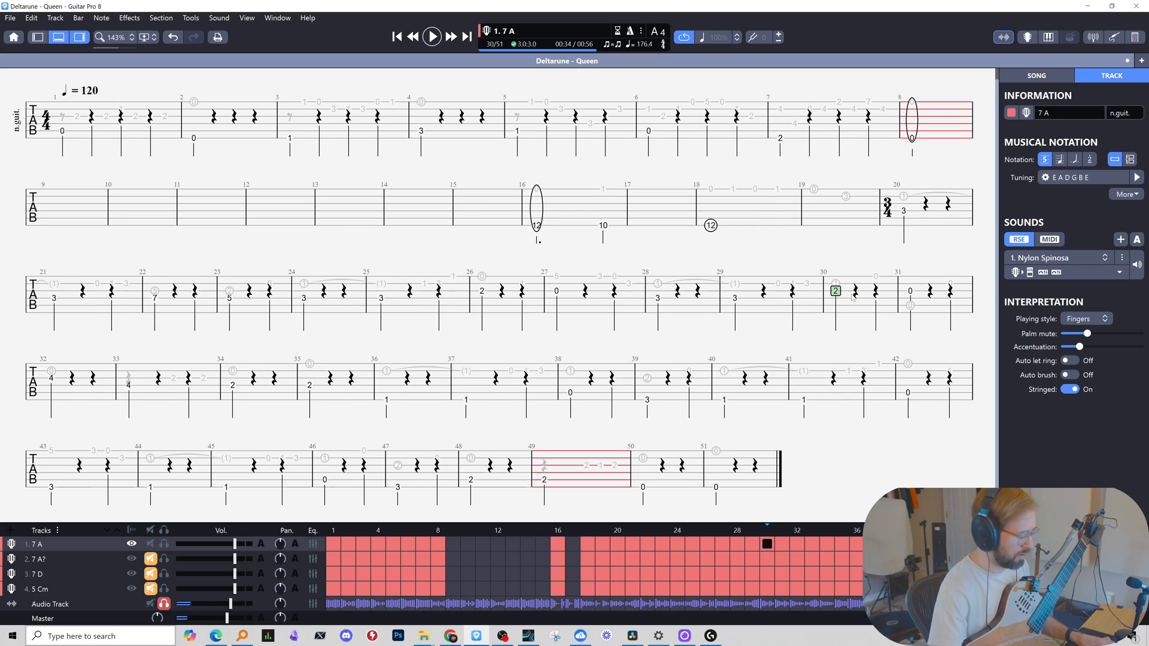
{"action": "key", "text": "ctrl+1"}
{"action": "key", "text": "ctrl+2"}
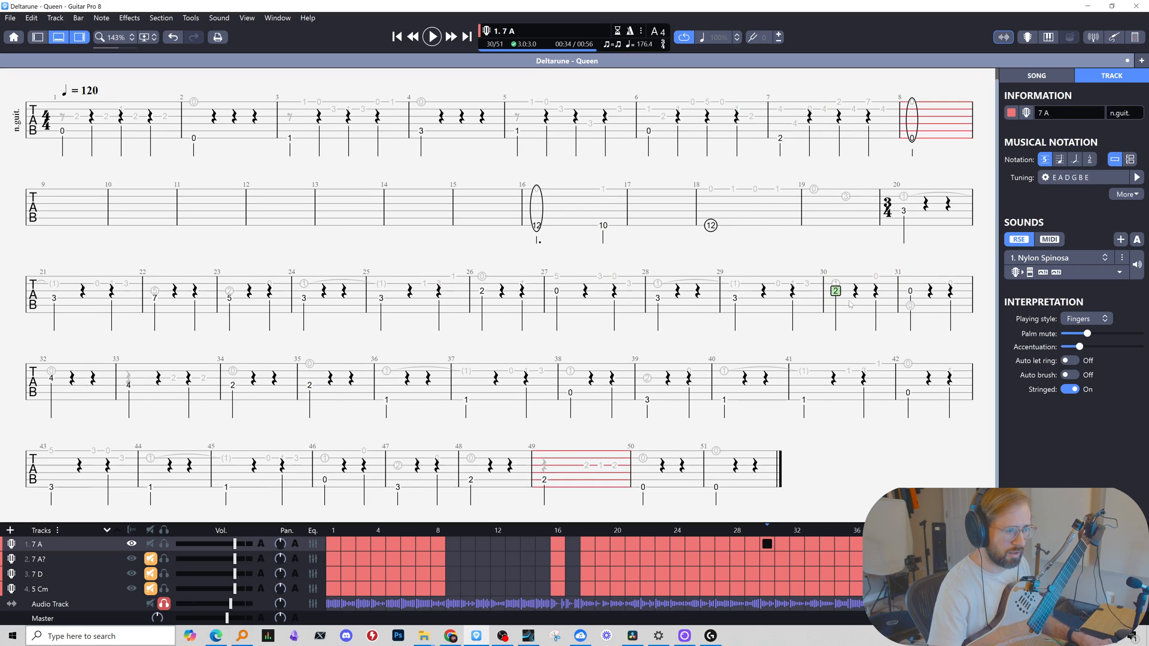
{"action": "key", "text": "ctrl+1"}
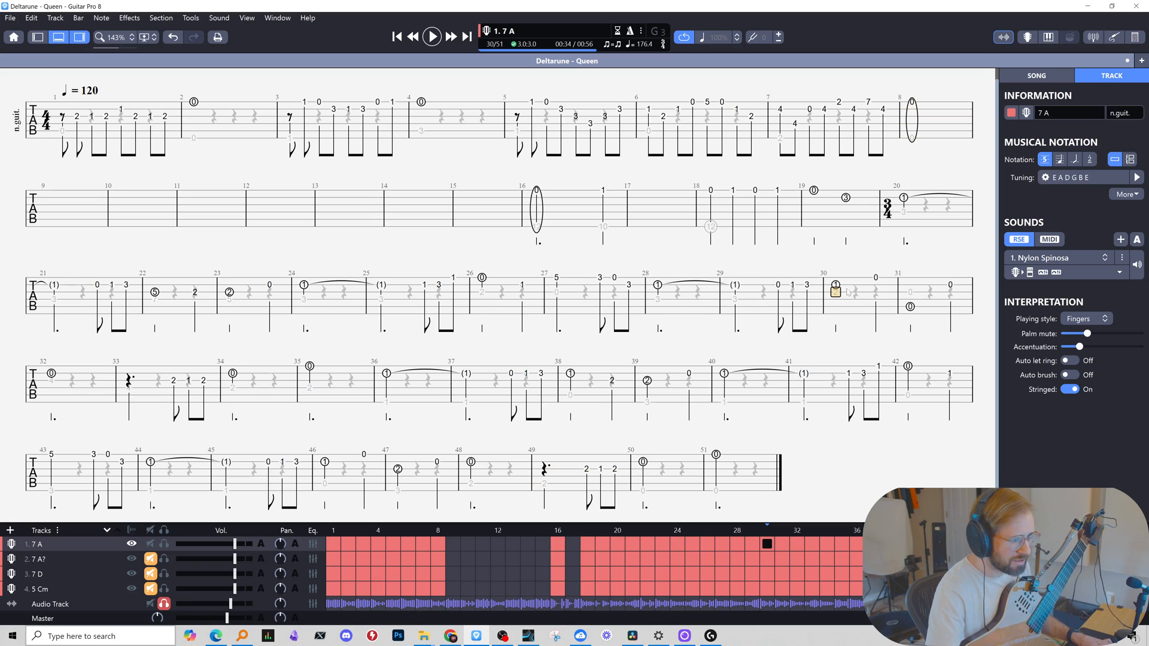
{"action": "key", "text": "space"}
{"action": "key", "text": "space"}
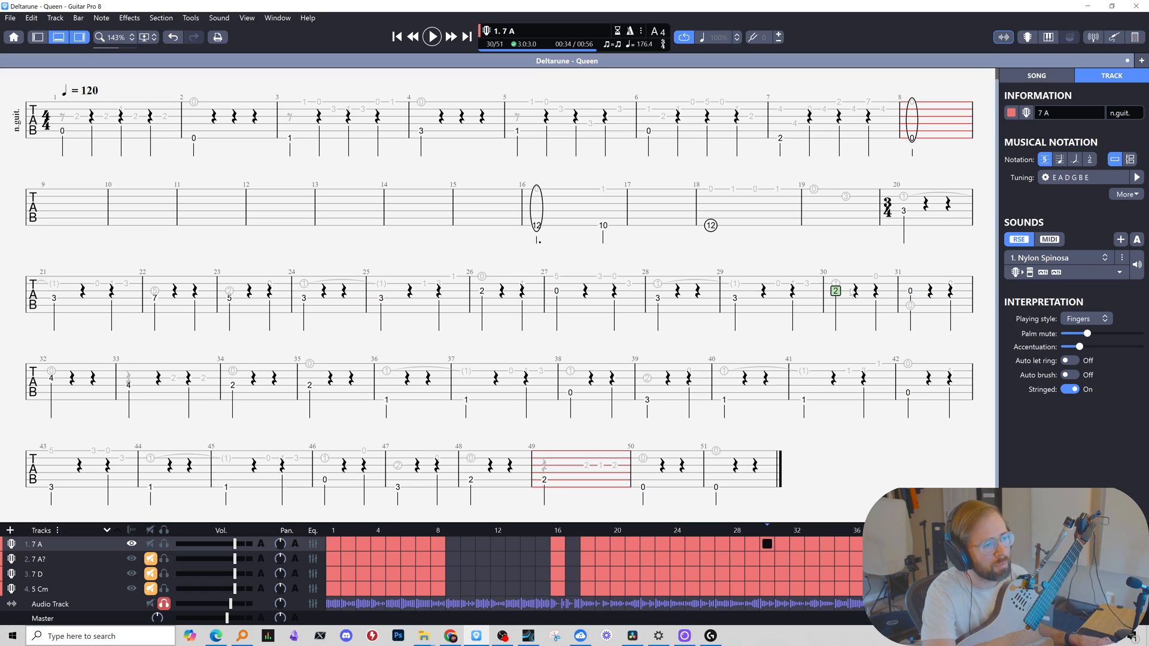
{"action": "left_click", "coordinate": [764, 291]}
{"action": "left_click", "coordinate": [784, 288]}
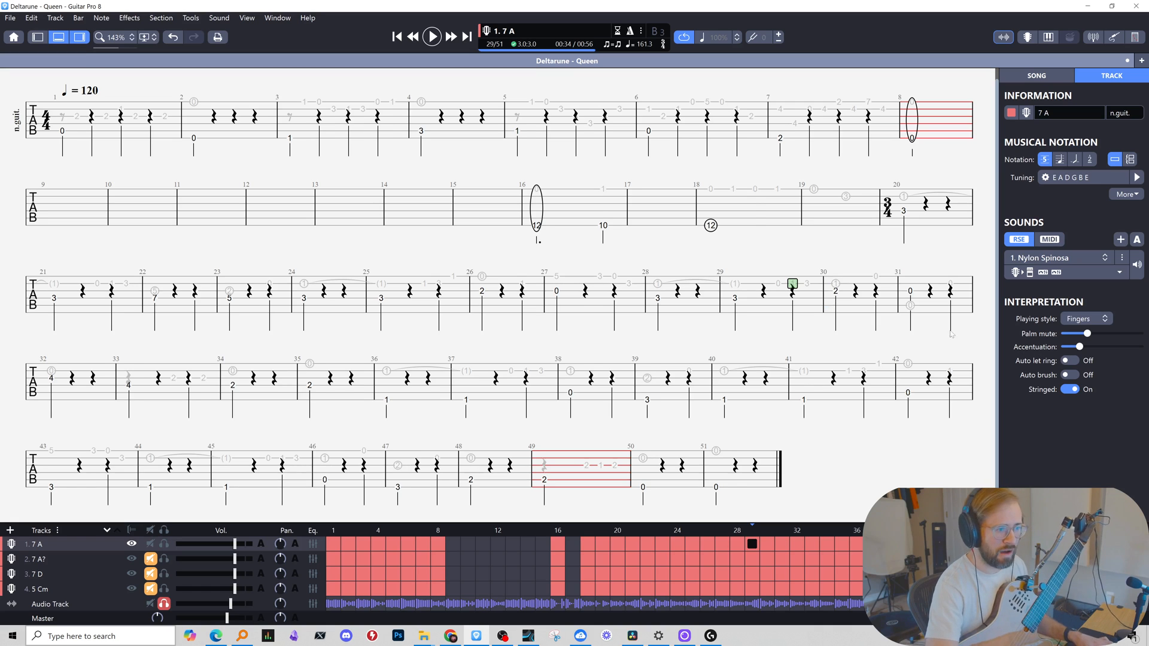
Undo moving bar 31's melody note to the fifth string, and play back from bar 30.
{"action": "left_click", "coordinate": [914, 308]}
{"action": "key", "text": "ctrl+z"}
{"action": "key", "text": "ctrl+z"}
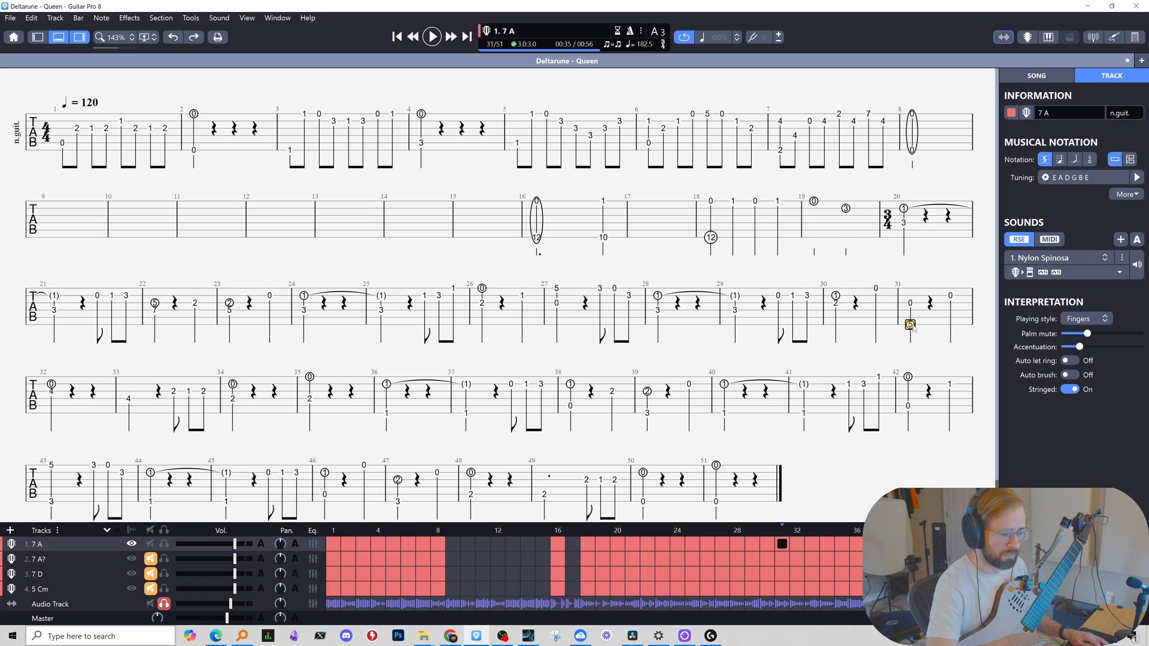
{"action": "key", "text": "space"}
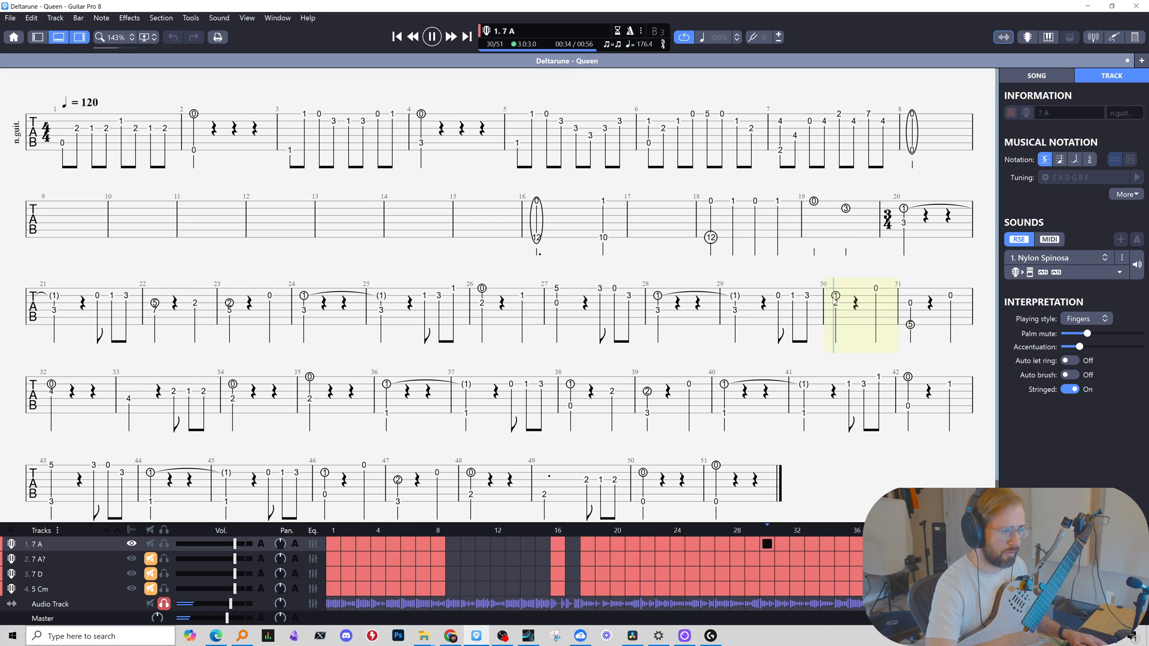
{"action": "key", "text": "space"}
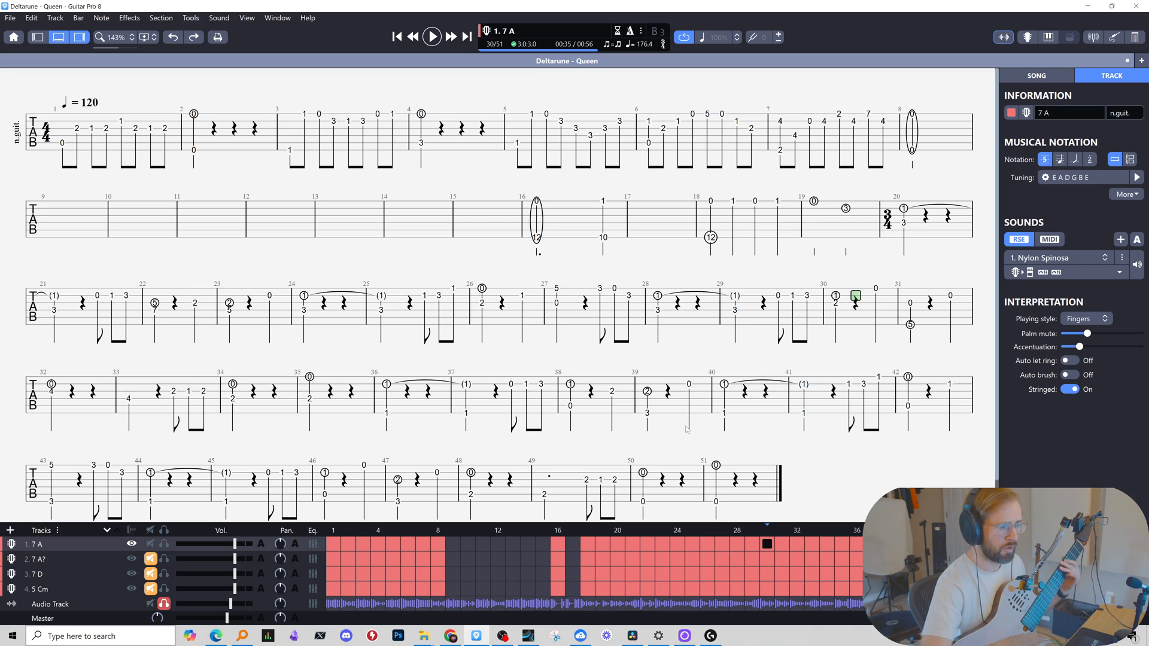
Raise bar 31's low melody note by an octave onto the fourth string at fret 7, and play back from bar 30.
{"action": "left_click", "coordinate": [911, 324]}
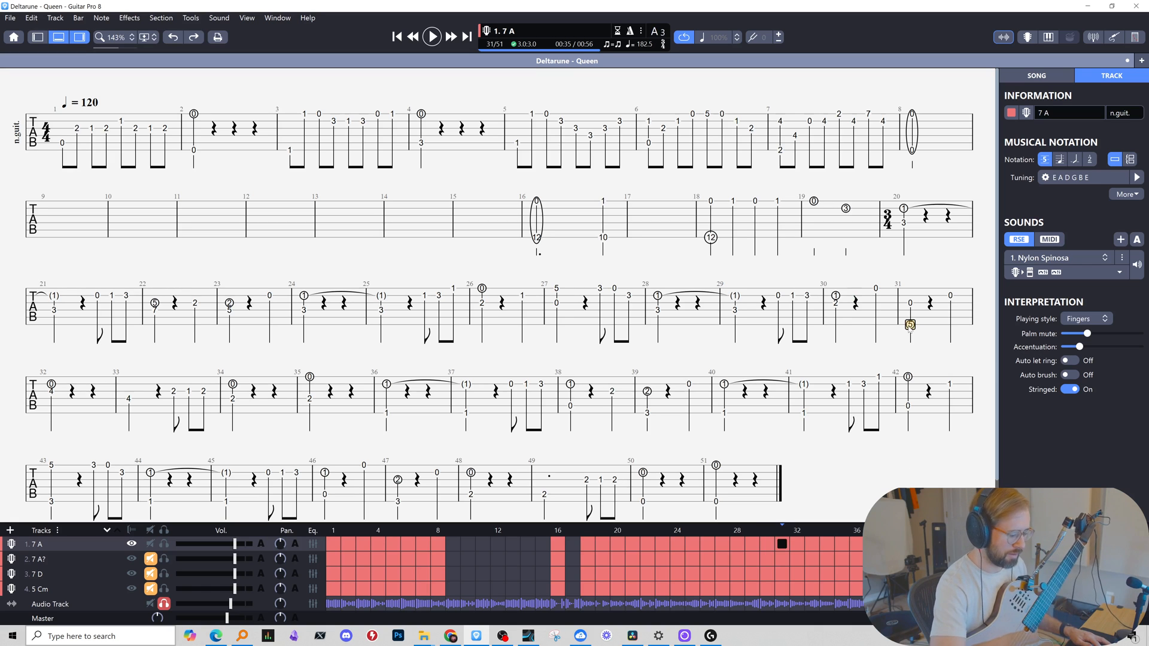
{"action": "key", "text": "alt+Up"}
{"action": "key", "text": "alt+Up"}
{"action": "key", "text": "alt+Up"}
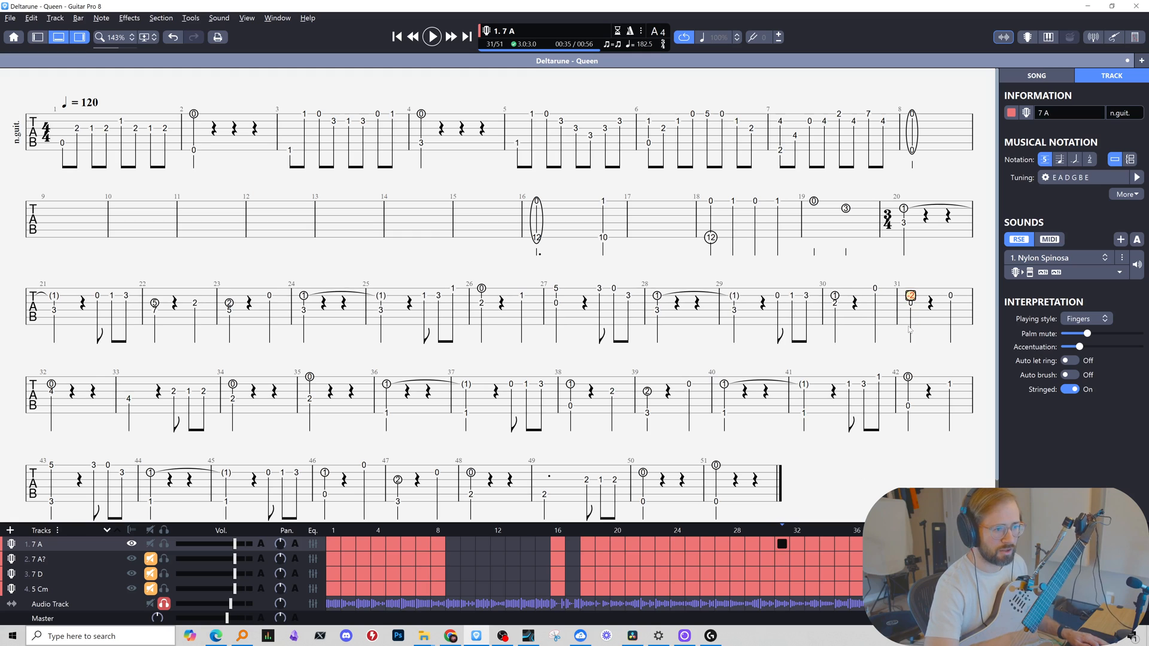
{"action": "key", "text": "alt+Down"}
{"action": "key", "text": "space"}
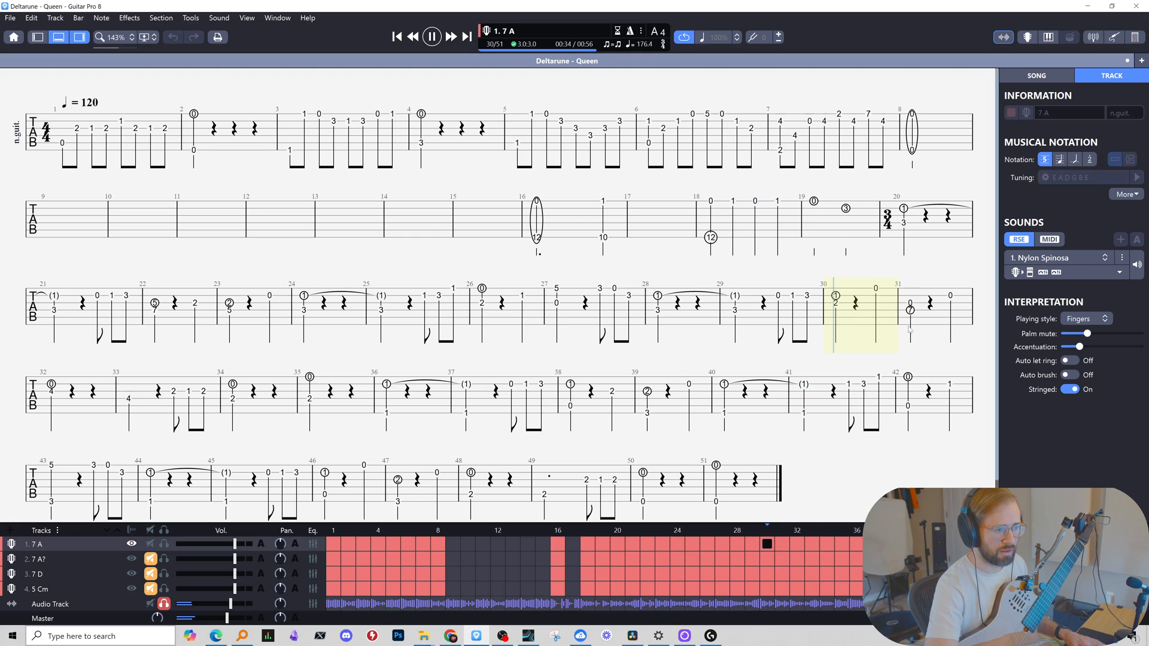
{"action": "key", "text": "space"}
Drop bar 31's bass note an octave to the sixth string at fret 3, and move the melody note to the third string at fret 2.
{"action": "key", "text": "Up"}
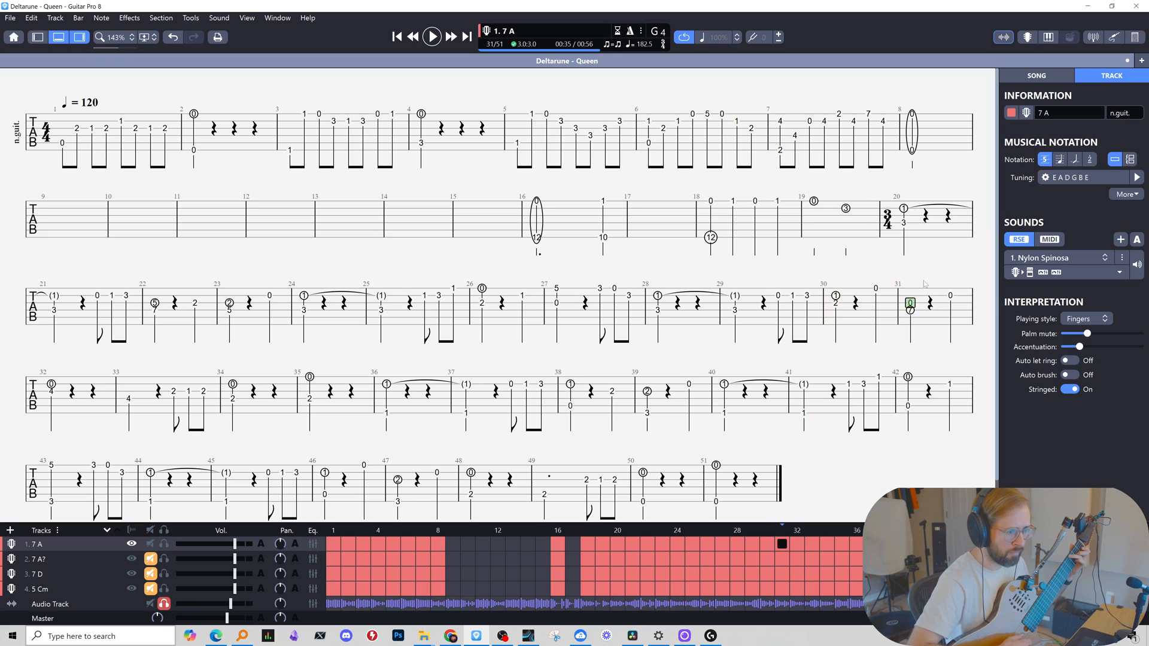
{"action": "key", "text": "ctrl+shift+Down"}
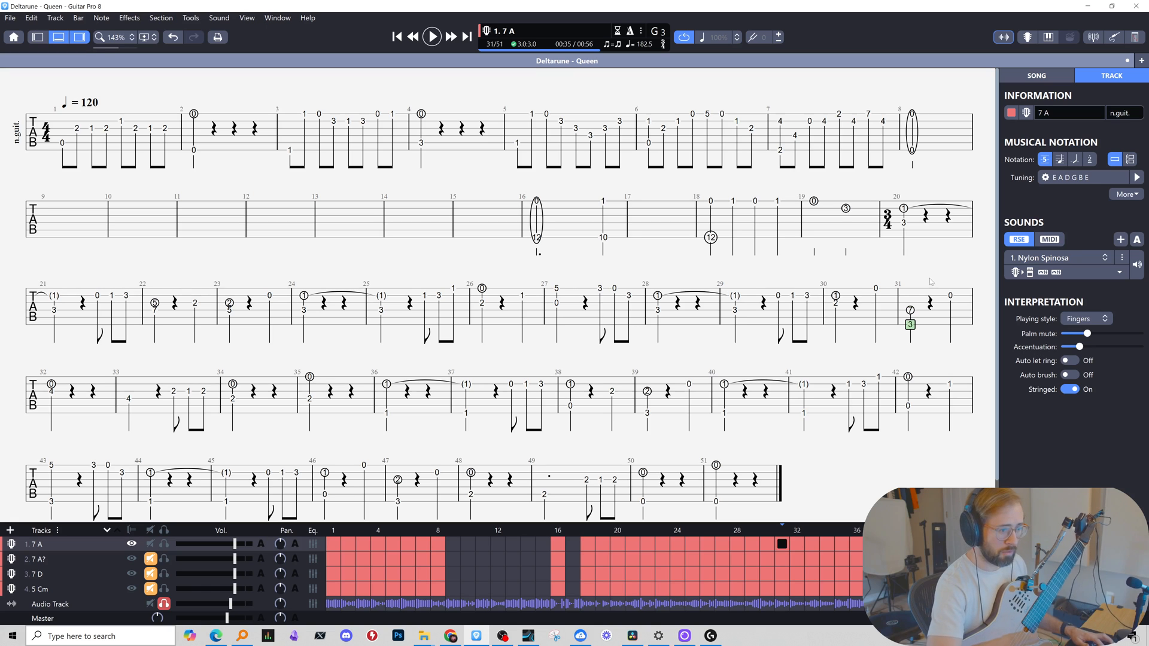
{"action": "key", "text": "Up"}
{"action": "key", "text": "Up"}
{"action": "key", "text": "alt+Up"}
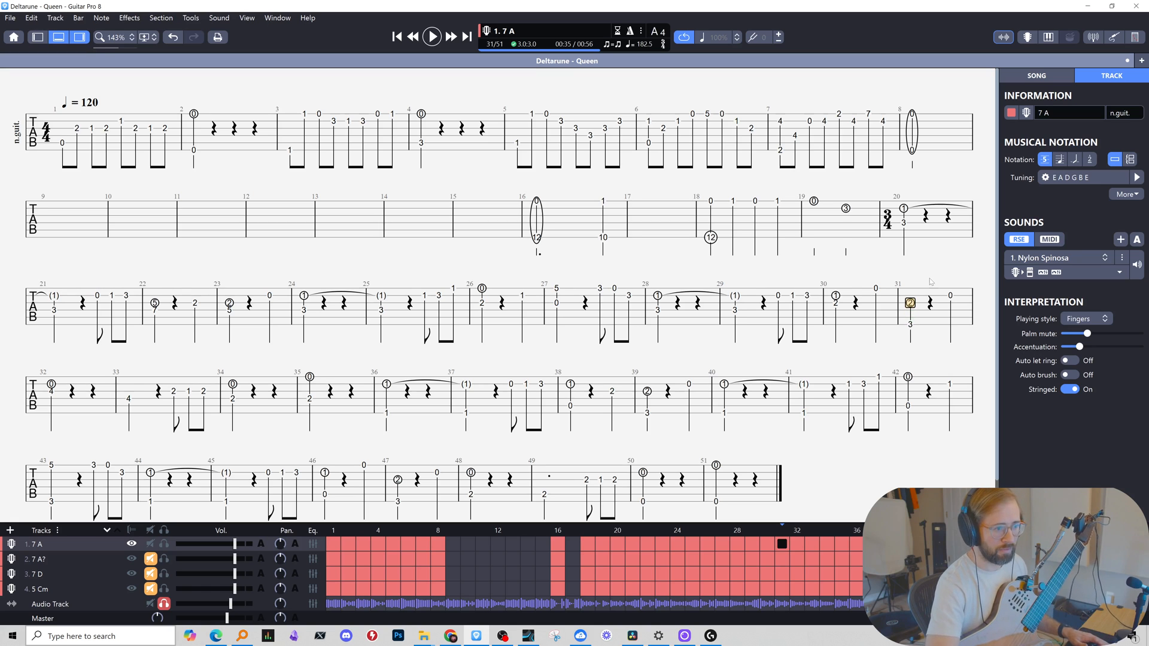
Play back the passage from bar 30 to bar 32.
{"action": "left_click", "coordinate": [830, 295]}
{"action": "key", "text": "space"}
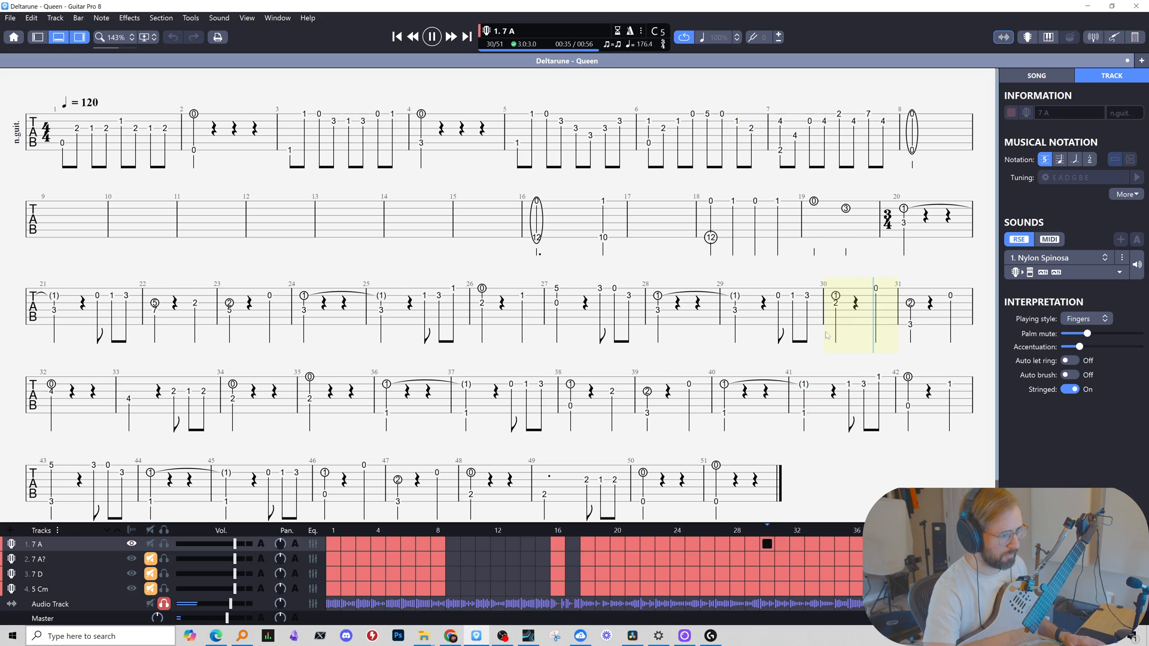
{"action": "key", "text": "space"}
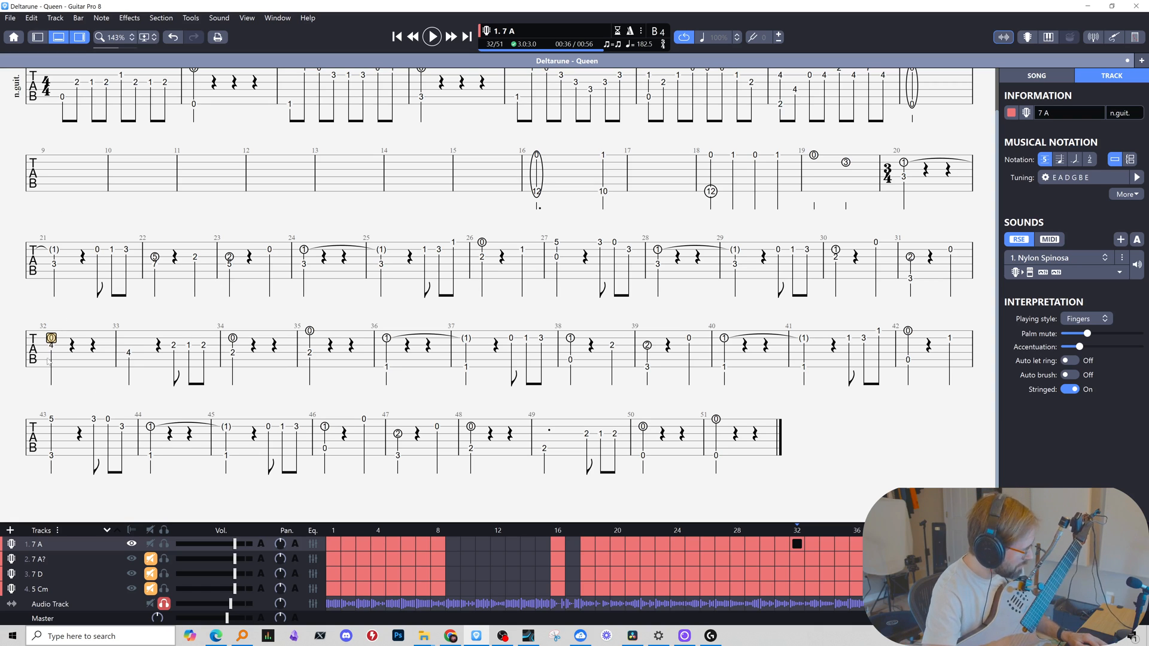
Replace bar 32's bass note with fret 2 on the fifth string and play back into bar 33.
{"action": "left_click", "coordinate": [50, 345]}
{"action": "key", "text": "Delete"}
{"action": "key", "text": "Down"}
{"action": "key", "text": "Down"}
{"action": "key", "text": "2"}
{"action": "key", "text": "space"}
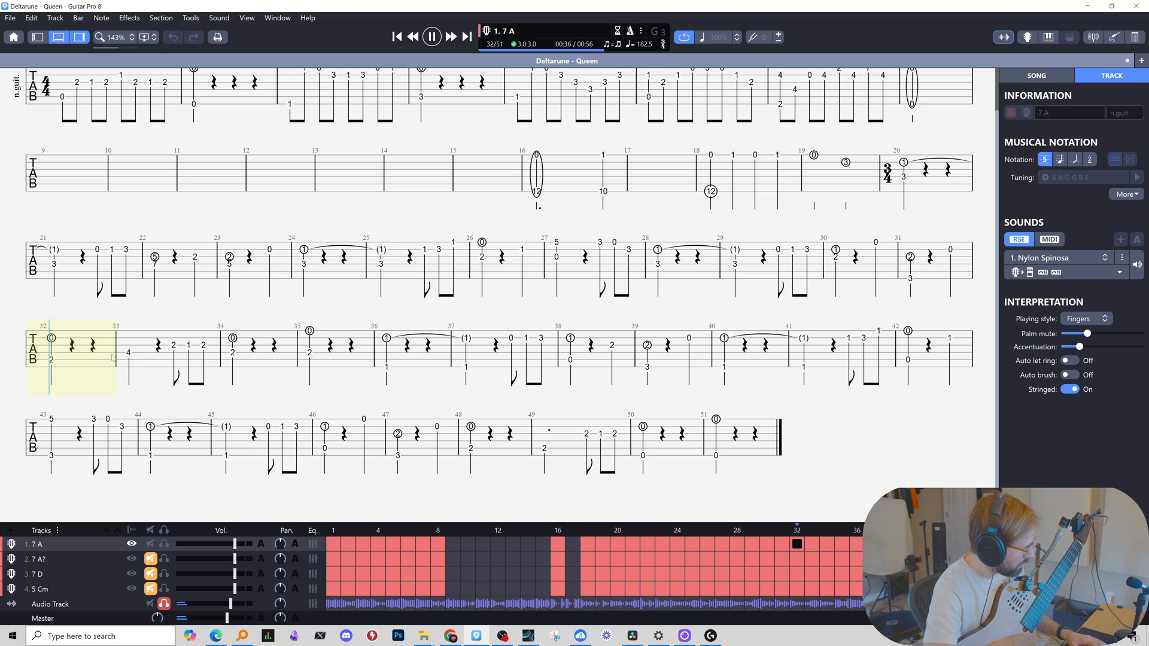
{"action": "key", "text": "space"}
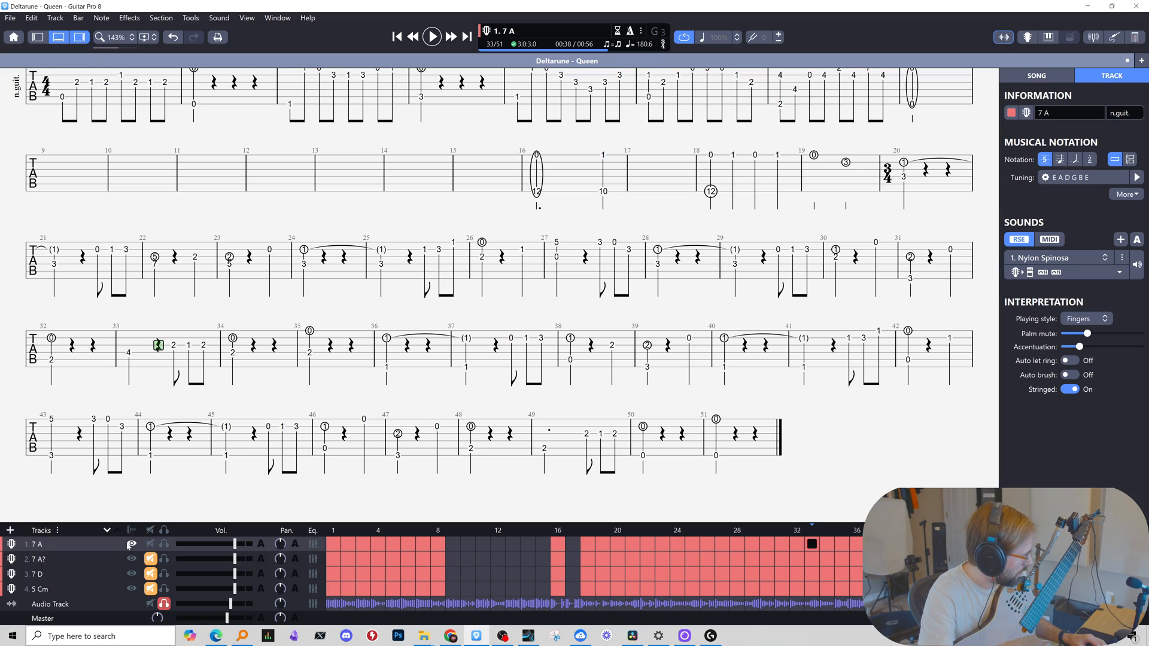
Review the 7 D track's tab and select the first fret 5 melody note in bar 3.
{"action": "left_click", "coordinate": [126, 574]}
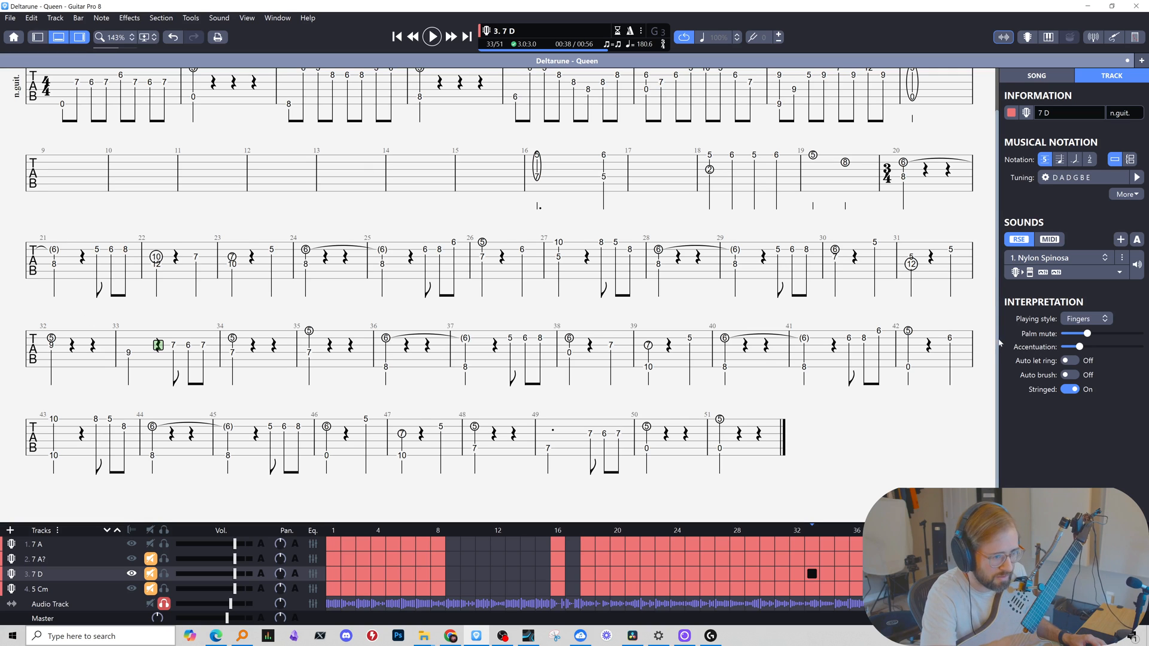
{"action": "scroll", "coordinate": [562, 210], "scroll_direction": "up", "scroll_amount": 2}
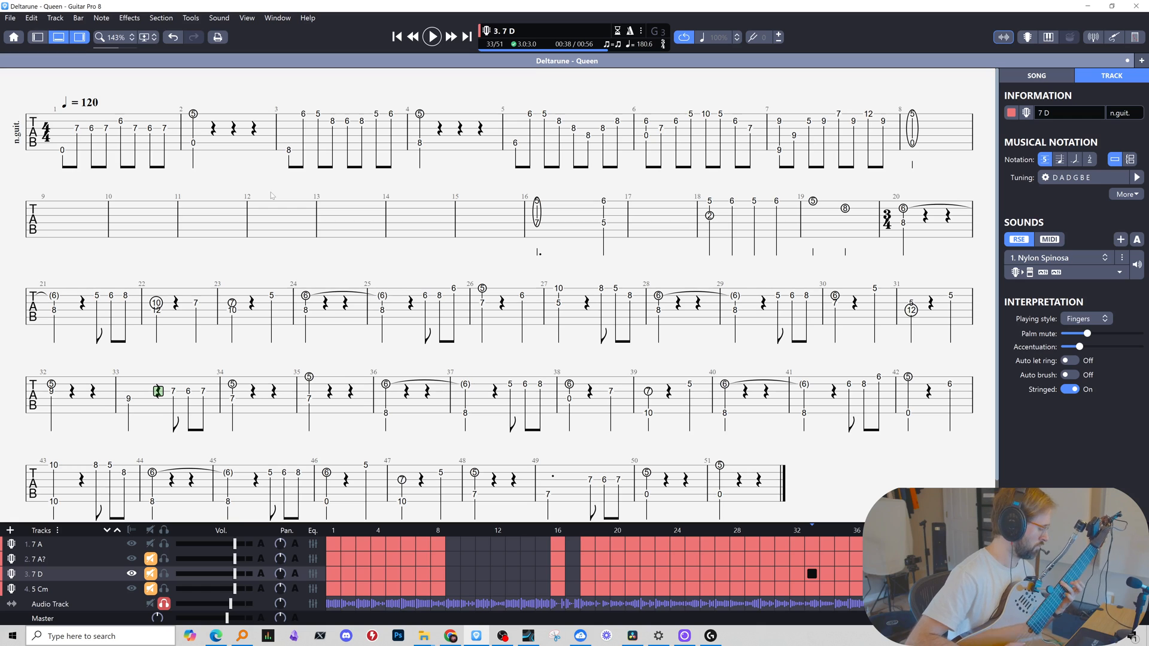
{"action": "left_click", "coordinate": [316, 117]}
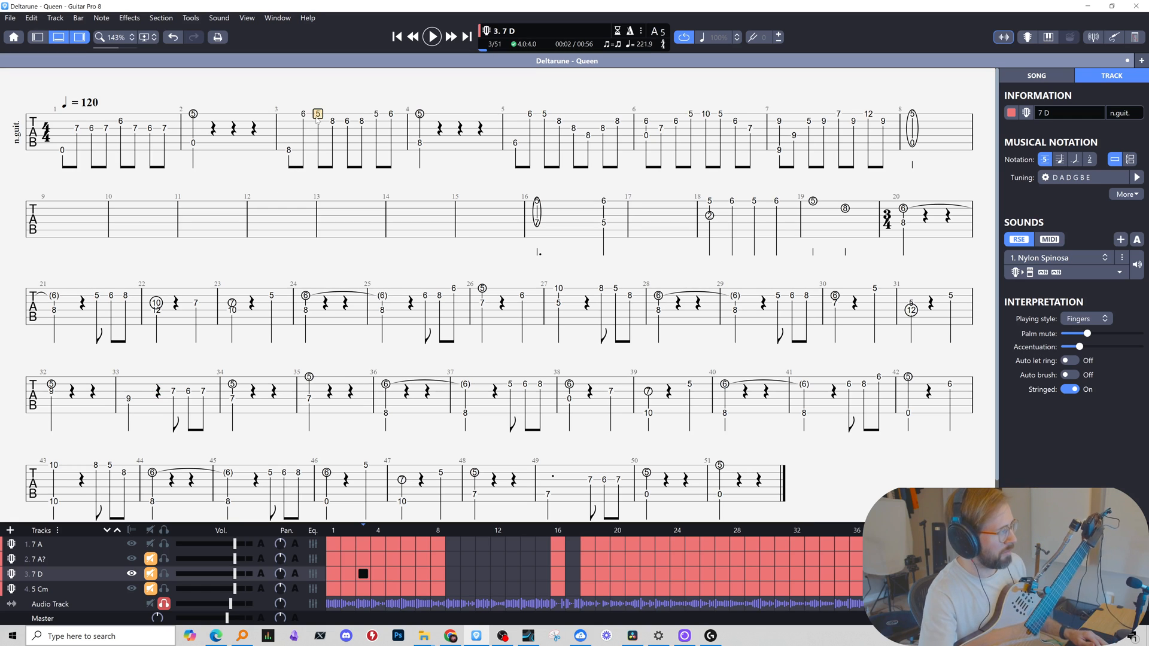
Refinger bar 3's first two melody notes to frets 11 and 10 on the second string, and its fourth to fret 10 on the third string.
{"action": "key", "text": "Left"}
{"action": "key", "text": "alt+Down"}
{"action": "key", "text": "Right"}
{"action": "type", "text": "10"}
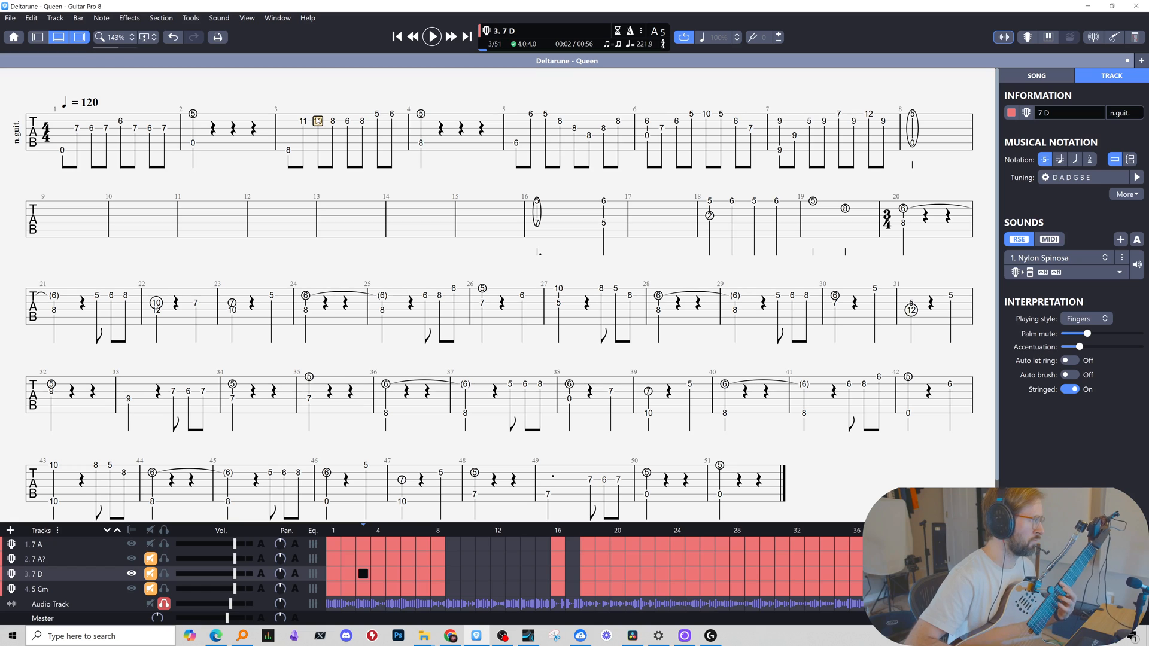
{"action": "key", "text": "Right"}
{"action": "key", "text": "Right"}
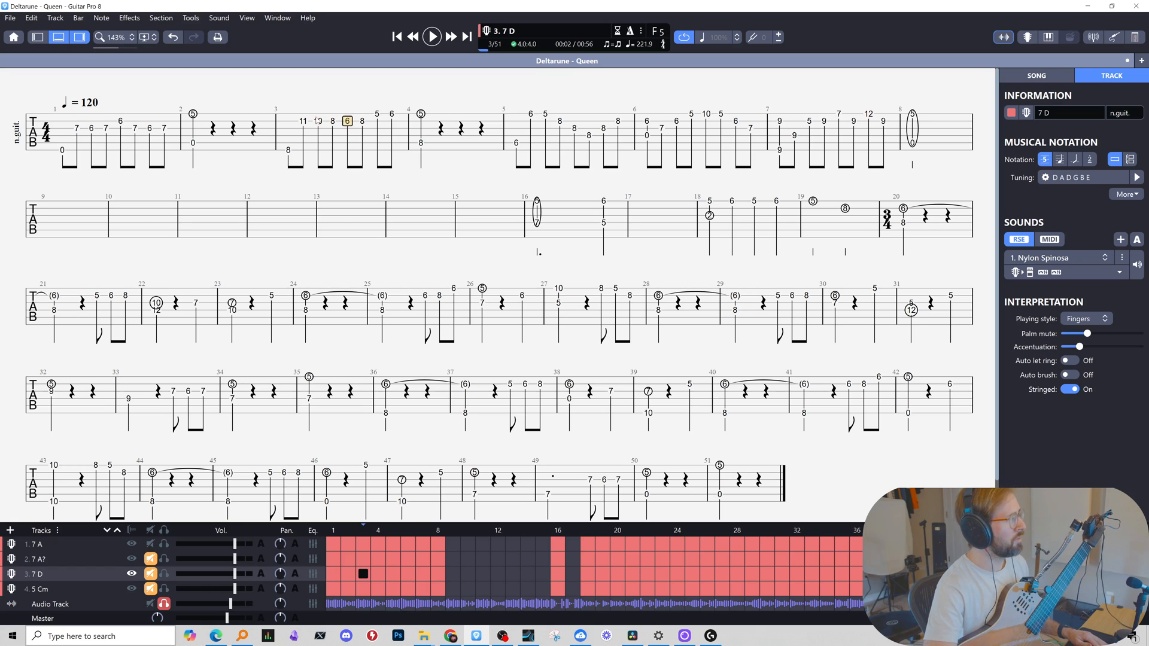
{"action": "key", "text": "alt+Down"}
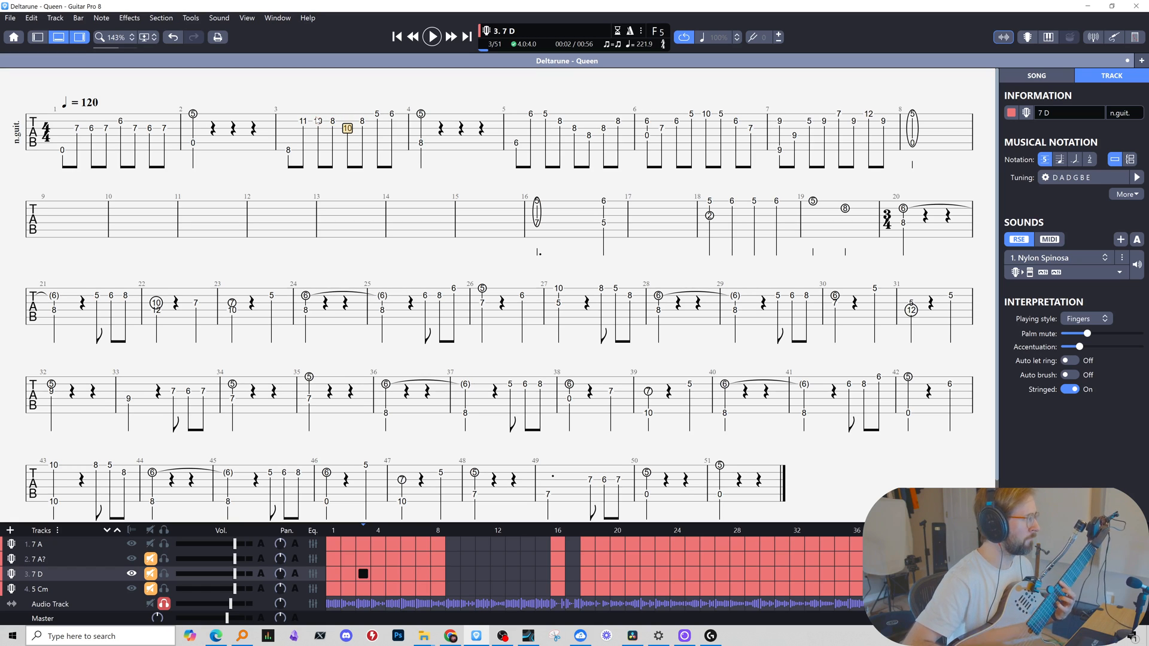
Move bar 3's last two melody notes to the second string at frets 10 and 11.
{"action": "left_click", "coordinate": [378, 113]}
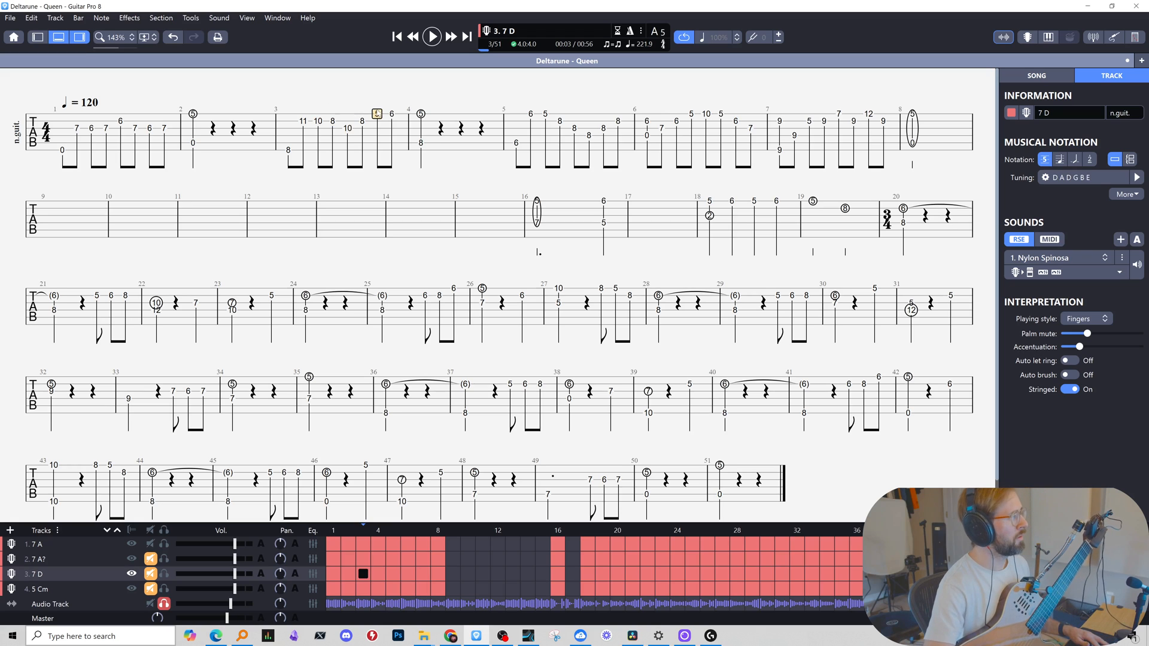
{"action": "key", "text": "alt+Down"}
{"action": "key", "text": "Right"}
{"action": "key", "text": "alt+Down"}
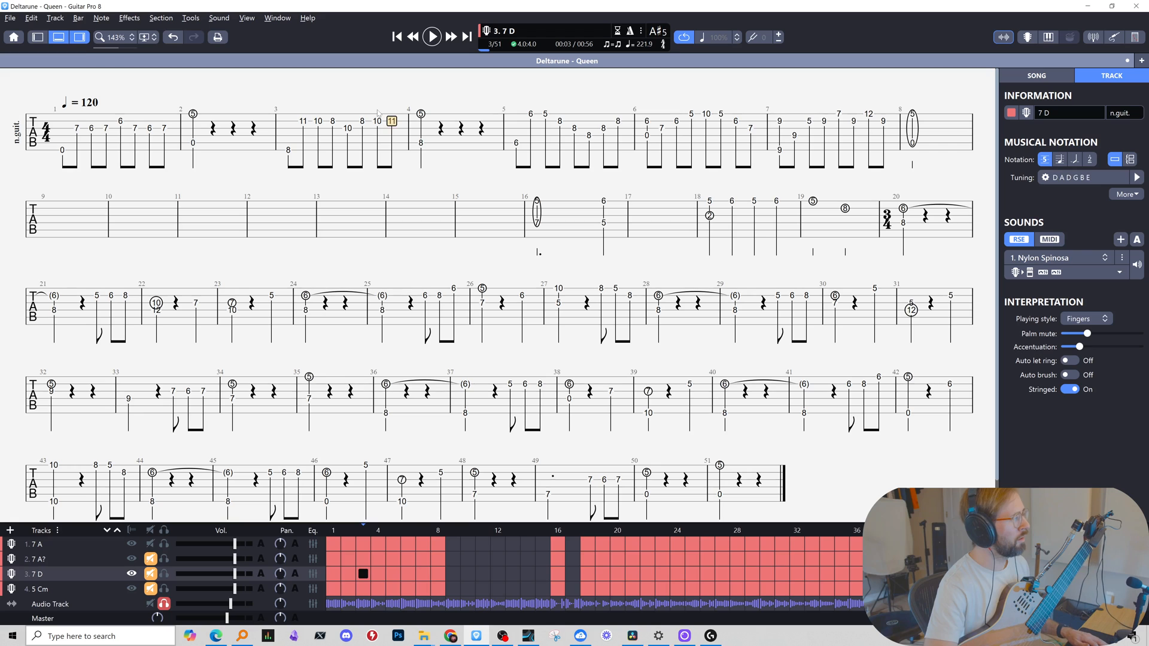
Move bar 4's melody note to fret 10 on the second string and its bass note to fret 3 on the sixth string.
{"action": "key", "text": "Right"}
{"action": "key", "text": "alt+Down"}
{"action": "key", "text": "Down"}
{"action": "key", "text": "Down"}
{"action": "key", "text": "Down"}
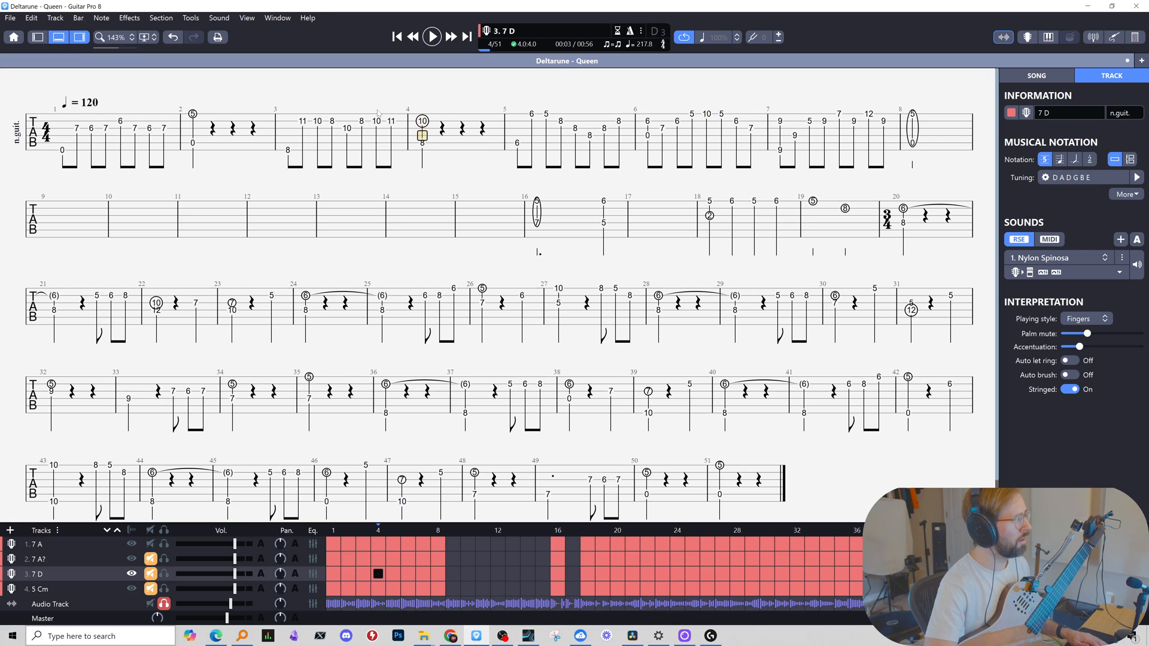
{"action": "key", "text": "alt+Up"}
{"action": "key", "text": "alt+Down"}
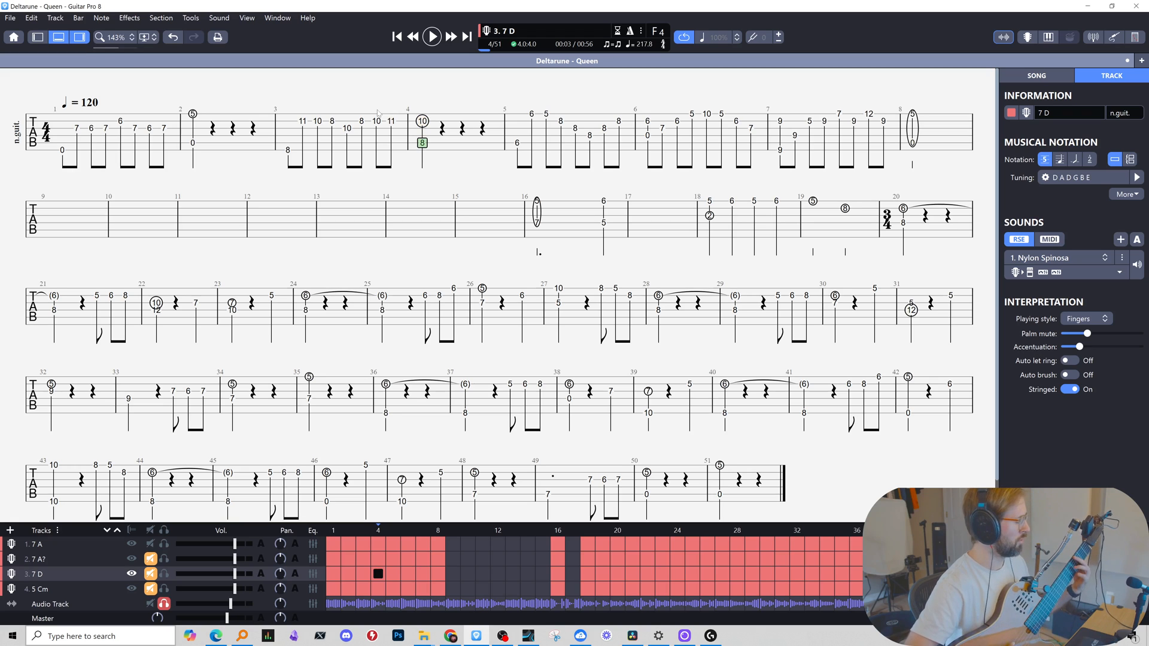
{"action": "key", "text": "alt+Down"}
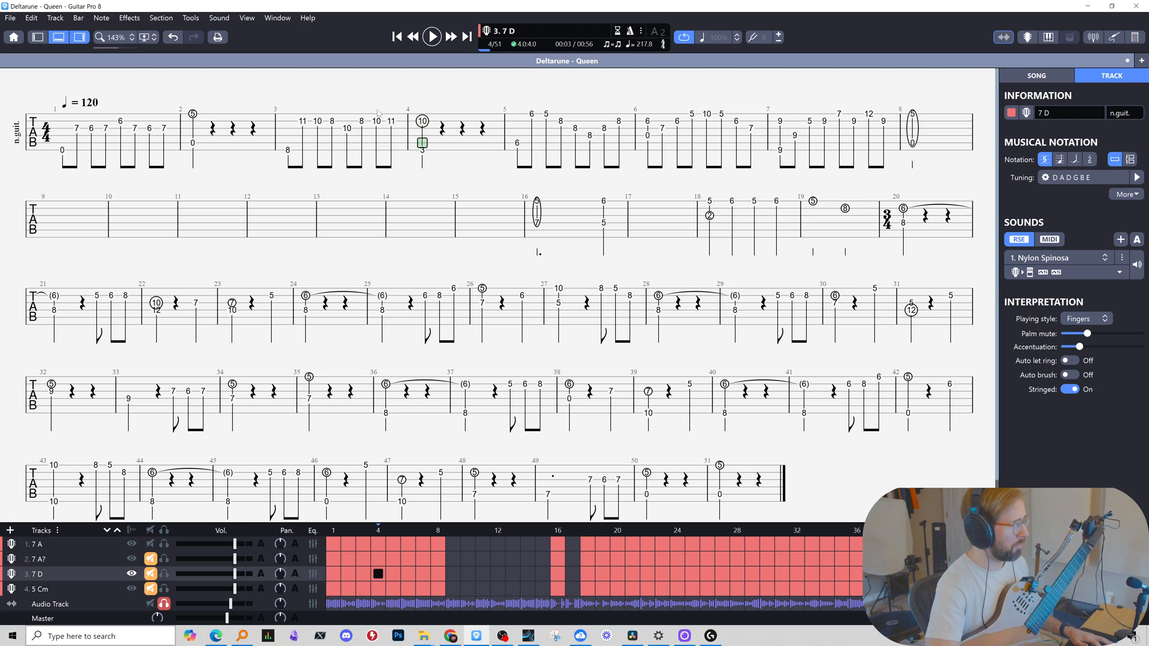
Return bar 4's melody note to fret 5 on the first string, and move bar 7's fret 5 note to the open first string.
{"action": "key", "text": "Up"}
{"action": "key", "text": "Up"}
{"action": "key", "text": "Up"}
{"action": "key", "text": "Up"}
{"action": "key", "text": "alt+Up"}
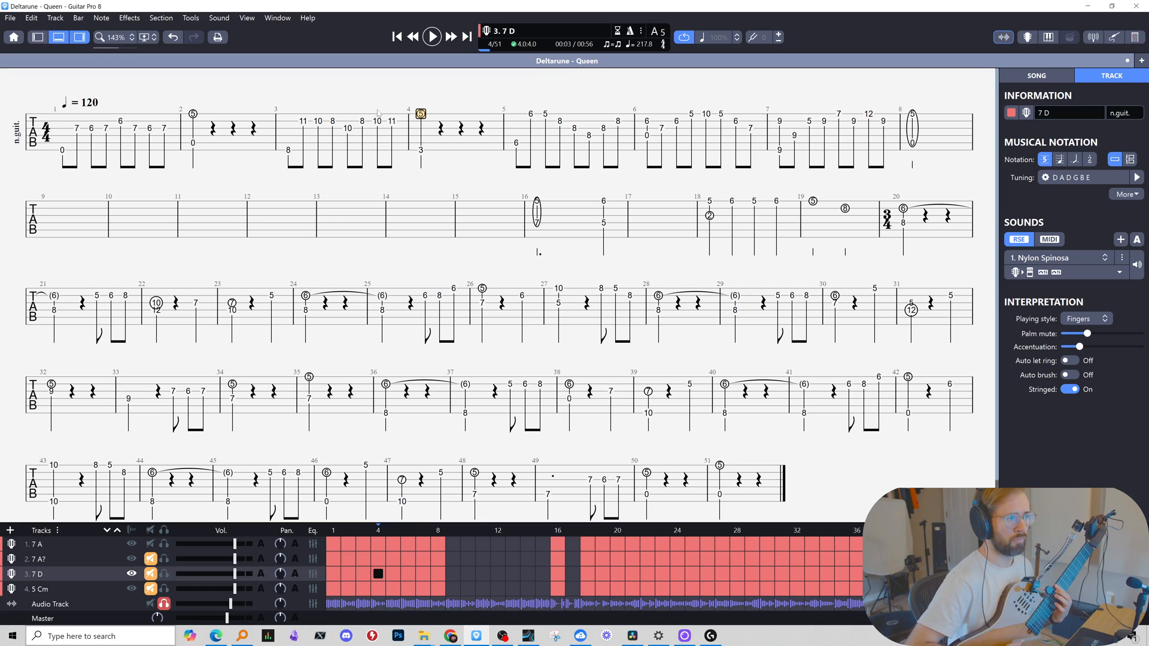
{"action": "left_click", "coordinate": [808, 121]}
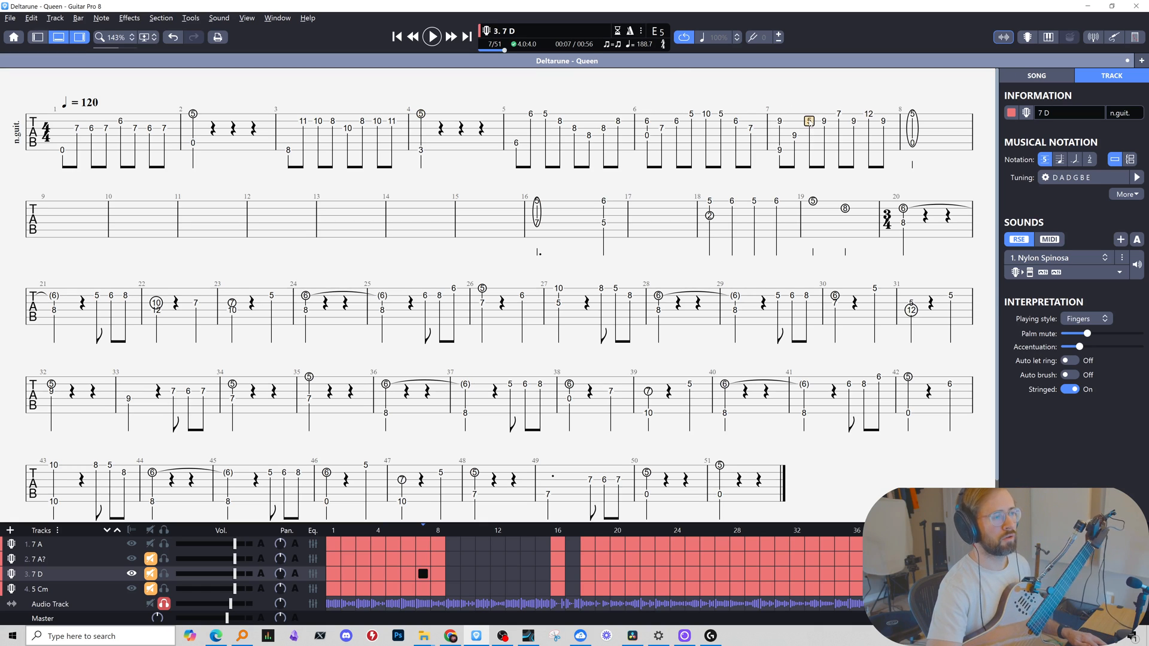
{"action": "key", "text": "ctrl+Up"}
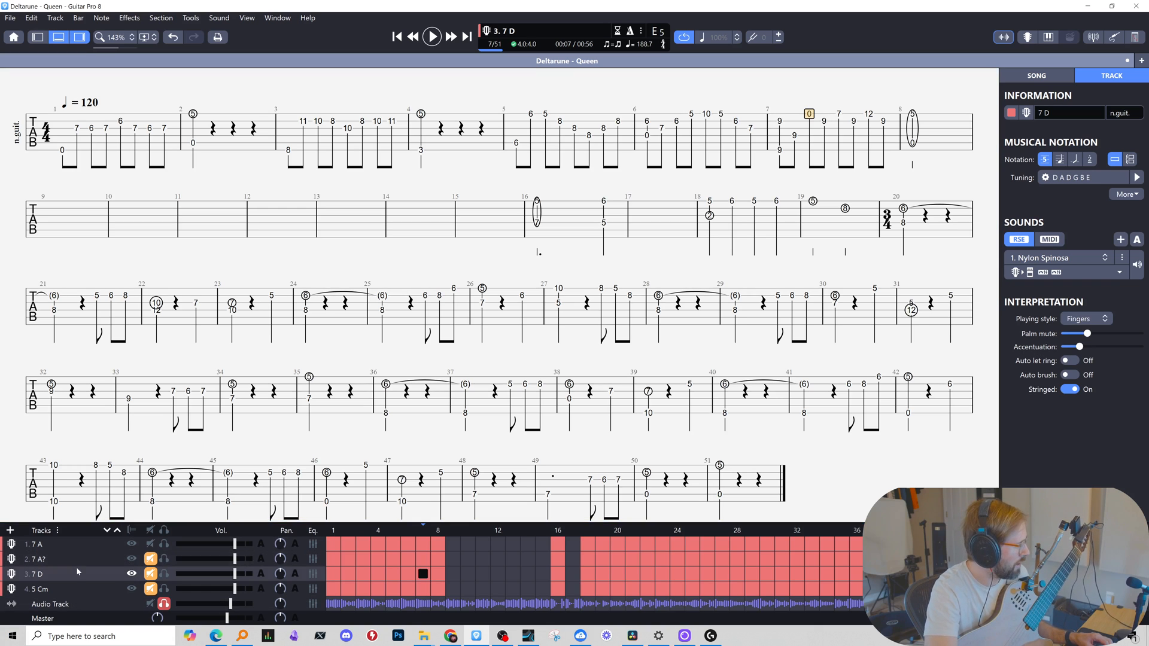
Show the 7 A track and play back its first bar from the beginning.
{"action": "left_click", "coordinate": [36, 545]}
{"action": "key", "text": "ctrl+Home"}
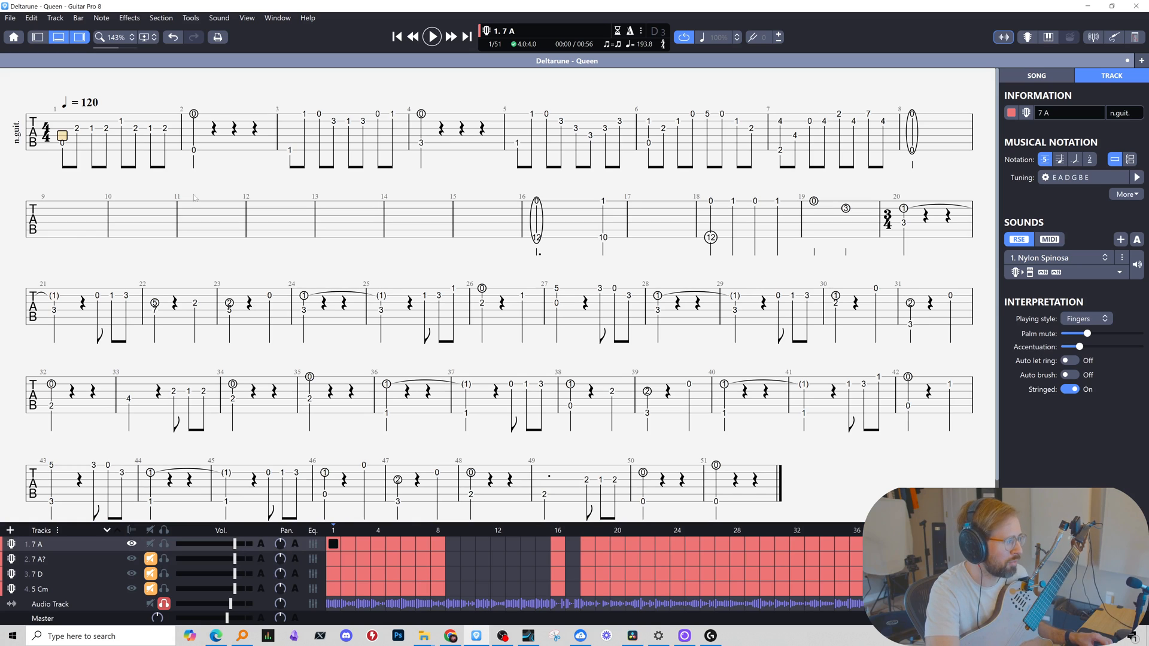
{"action": "key", "text": "space"}
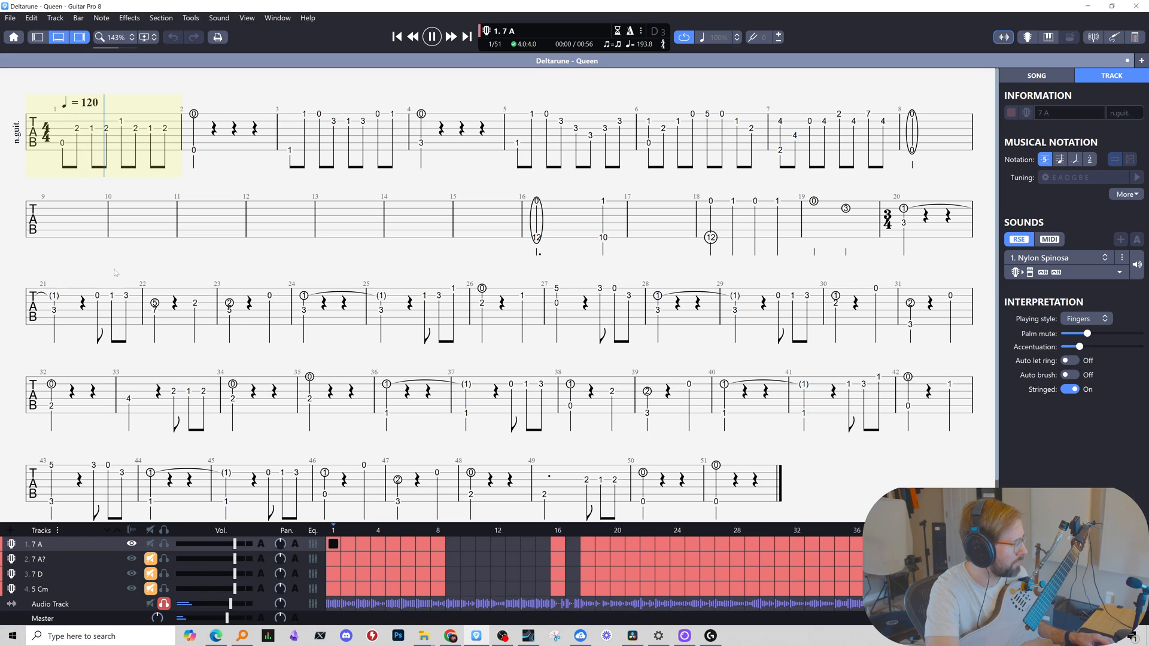
{"action": "key", "text": "space"}
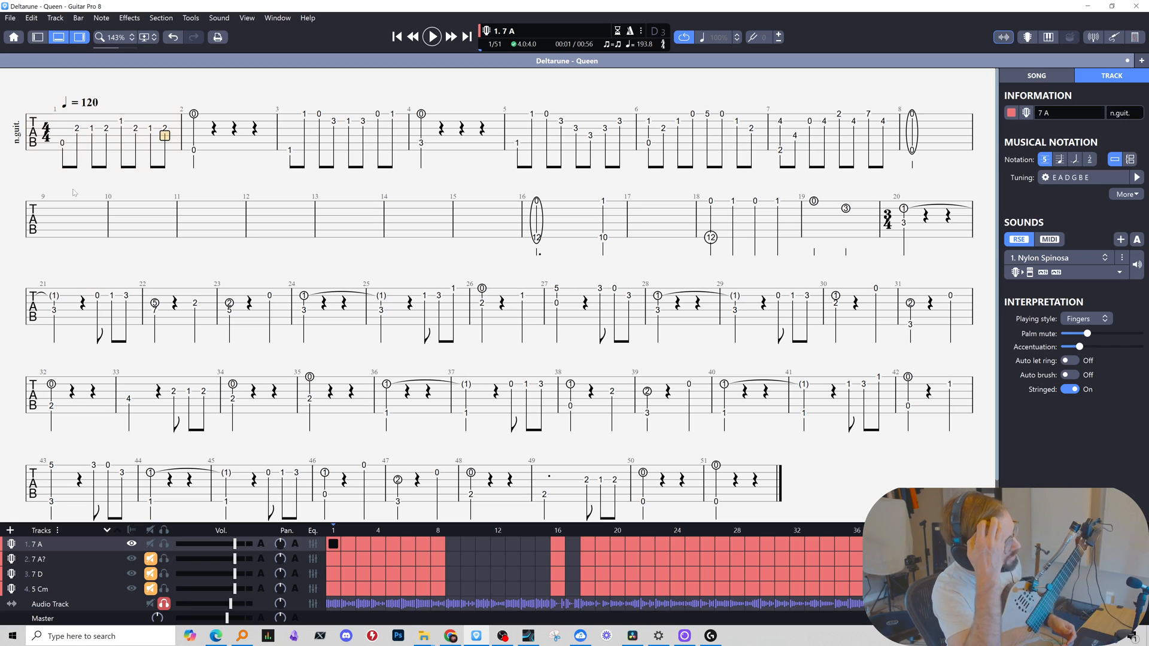
{"action": "left_click", "coordinate": [108, 558]}
{"action": "left_click", "coordinate": [141, 603]}
{"action": "left_click", "coordinate": [98, 557]}
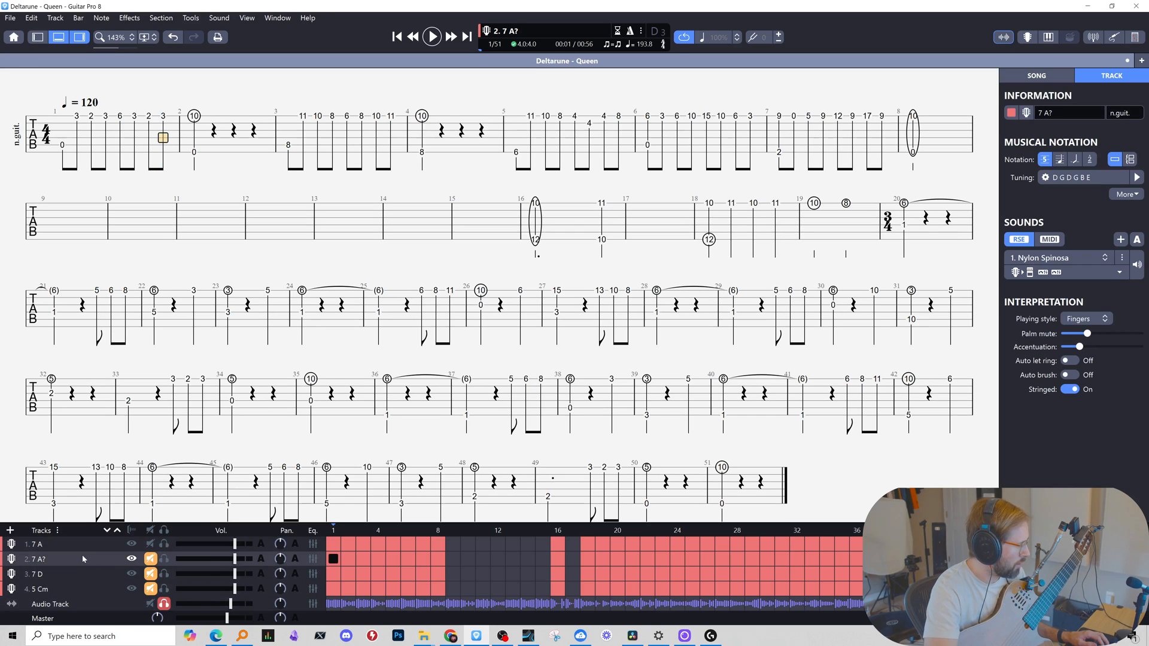
{"action": "right_click", "coordinate": [81, 555]}
{"action": "left_click", "coordinate": [91, 561]}
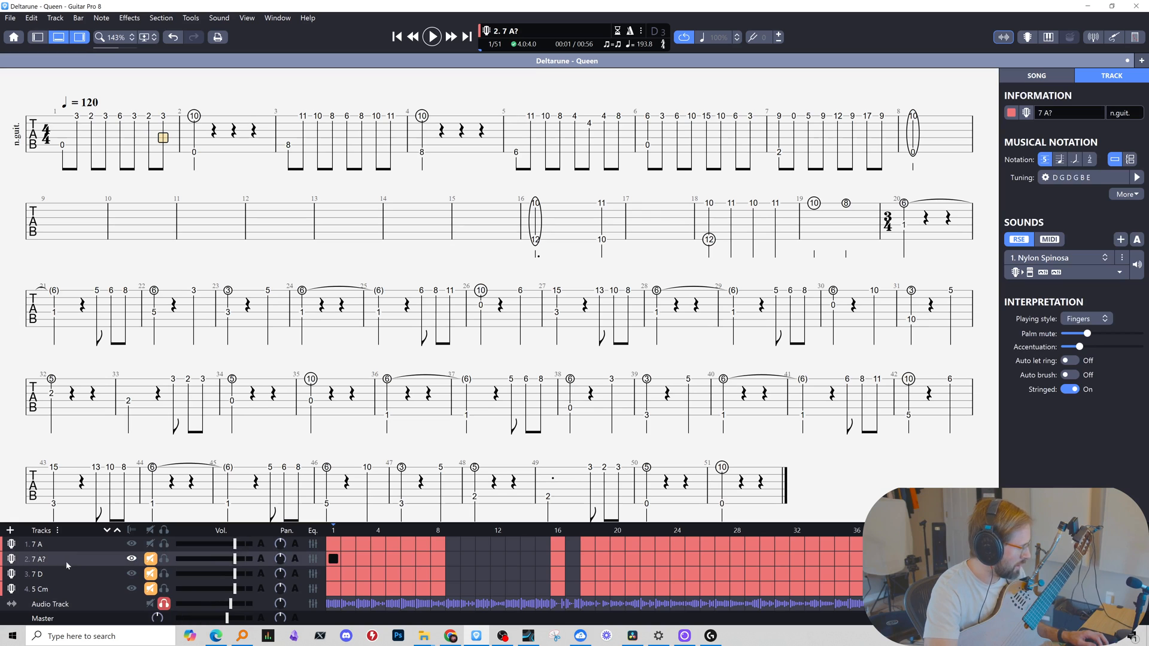
{"action": "left_click", "coordinate": [105, 572]}
{"action": "left_click", "coordinate": [100, 562]}
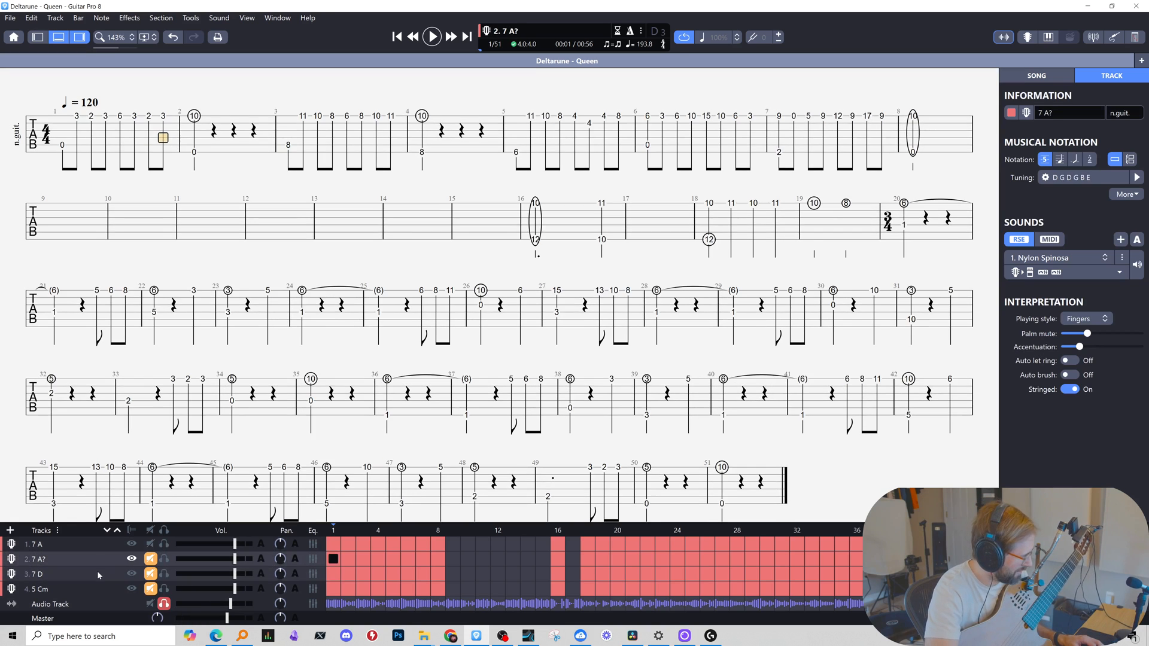
{"action": "left_click", "coordinate": [99, 573]}
{"action": "left_click", "coordinate": [100, 562]}
{"action": "left_click", "coordinate": [100, 572]}
{"action": "left_click", "coordinate": [99, 563]}
{"action": "left_click", "coordinate": [98, 573]}
{"action": "left_click", "coordinate": [100, 563]}
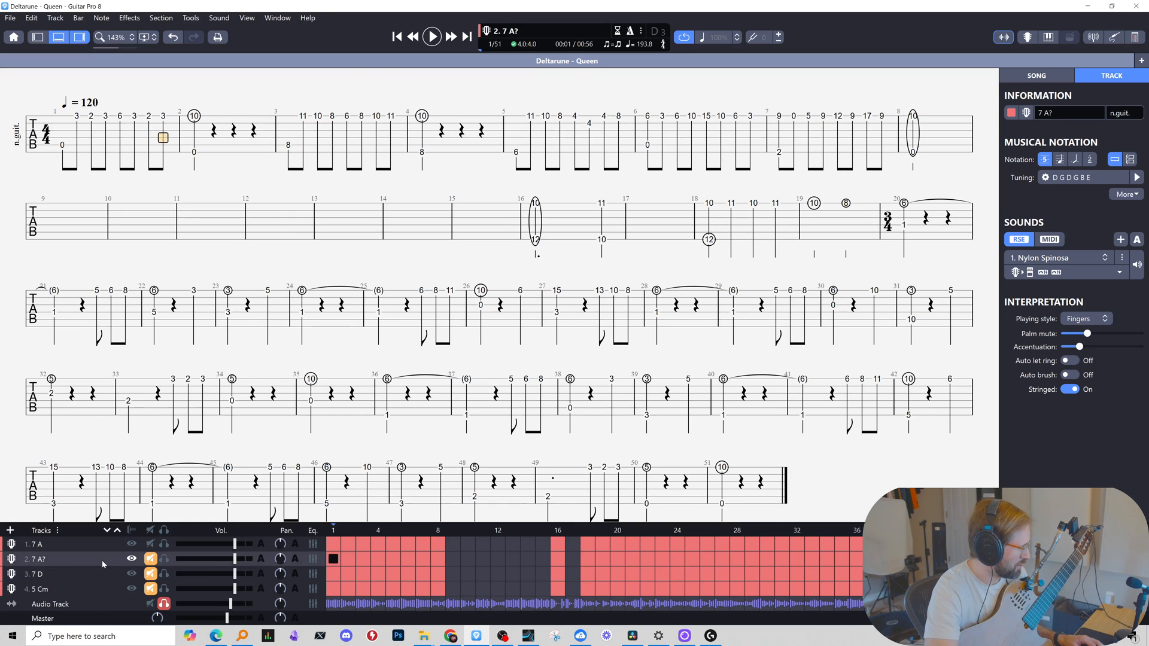
{"action": "right_click", "coordinate": [101, 564]}
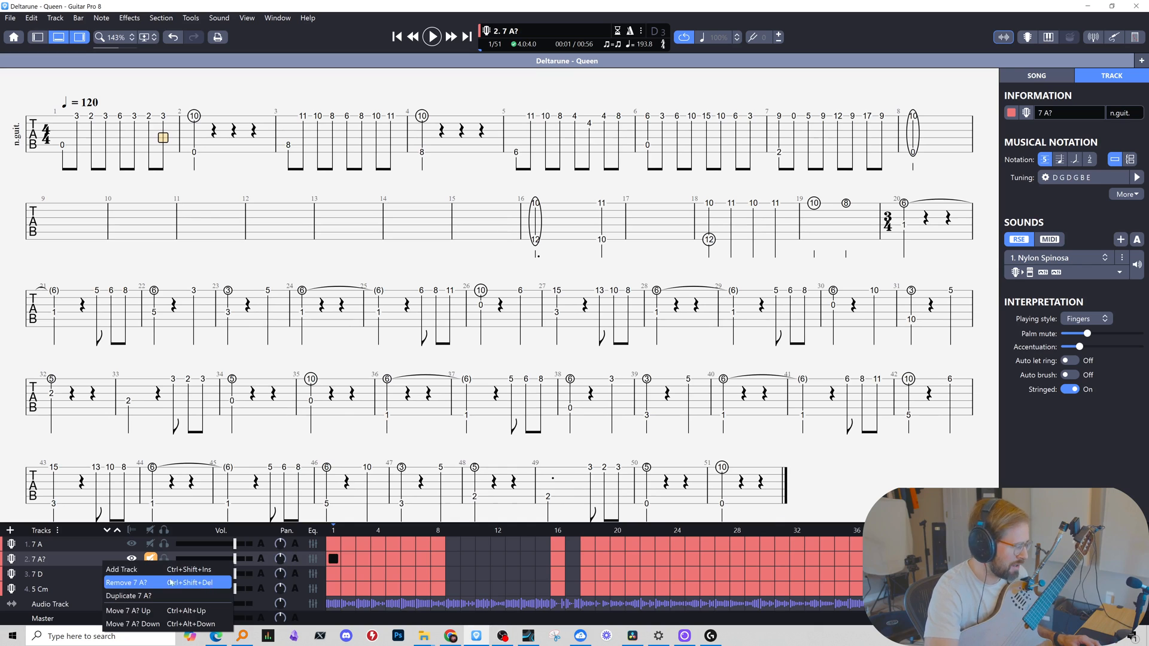
{"action": "left_click", "coordinate": [72, 572]}
{"action": "right_click", "coordinate": [83, 560]}
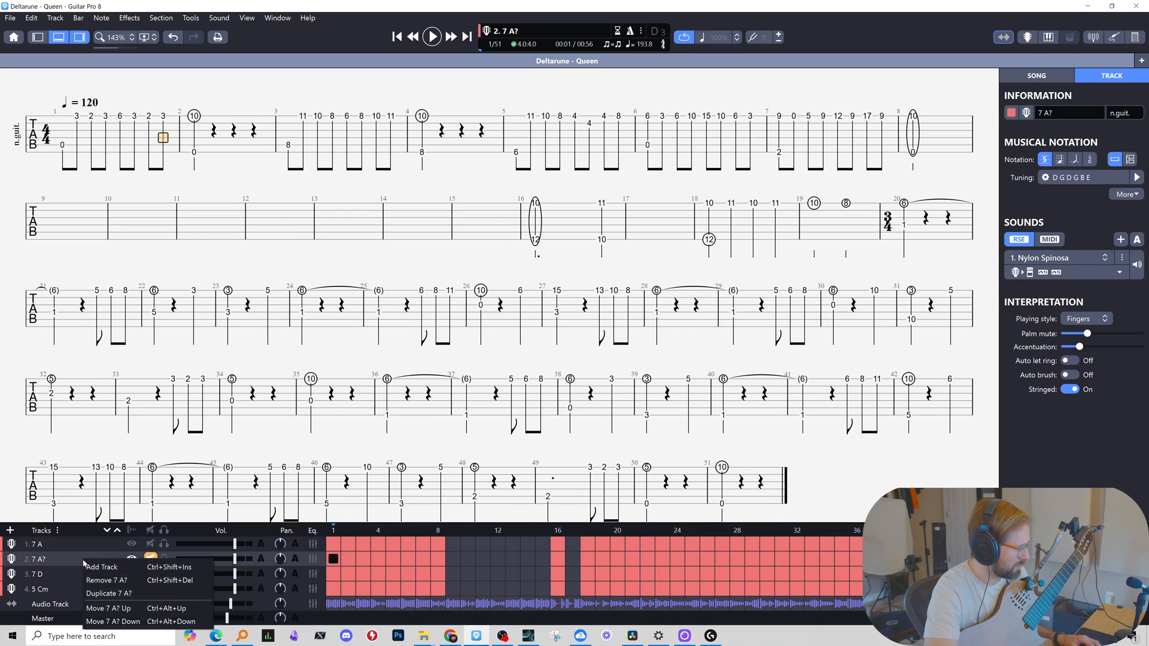
{"action": "left_click", "coordinate": [502, 635]}
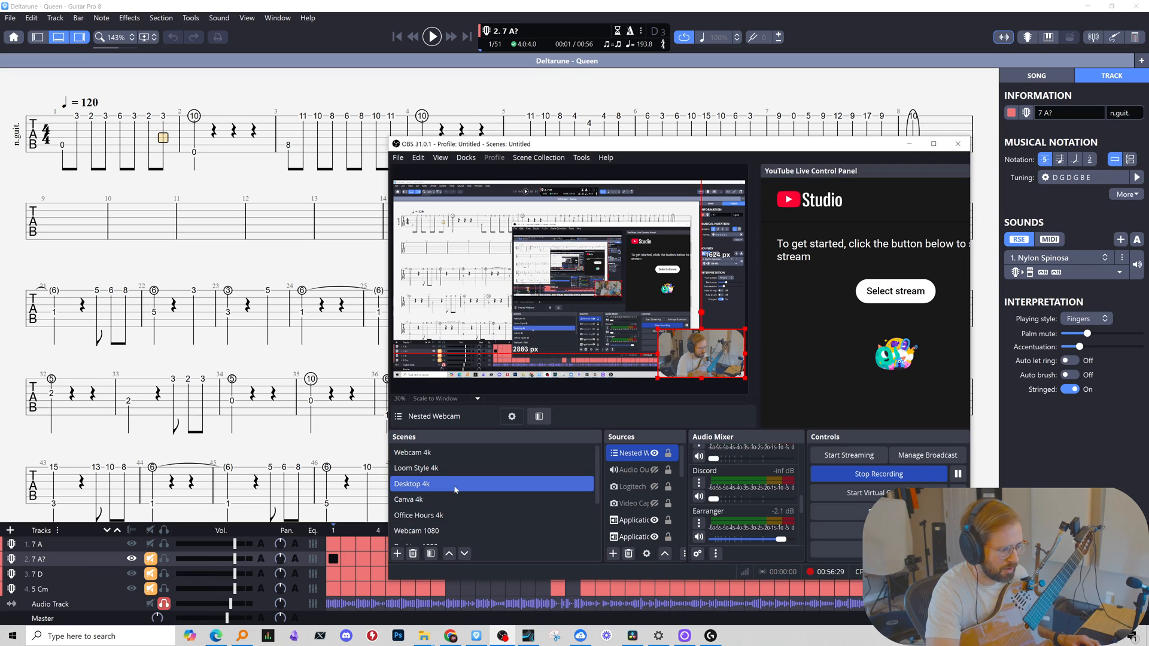
{"action": "left_click", "coordinate": [249, 582]}
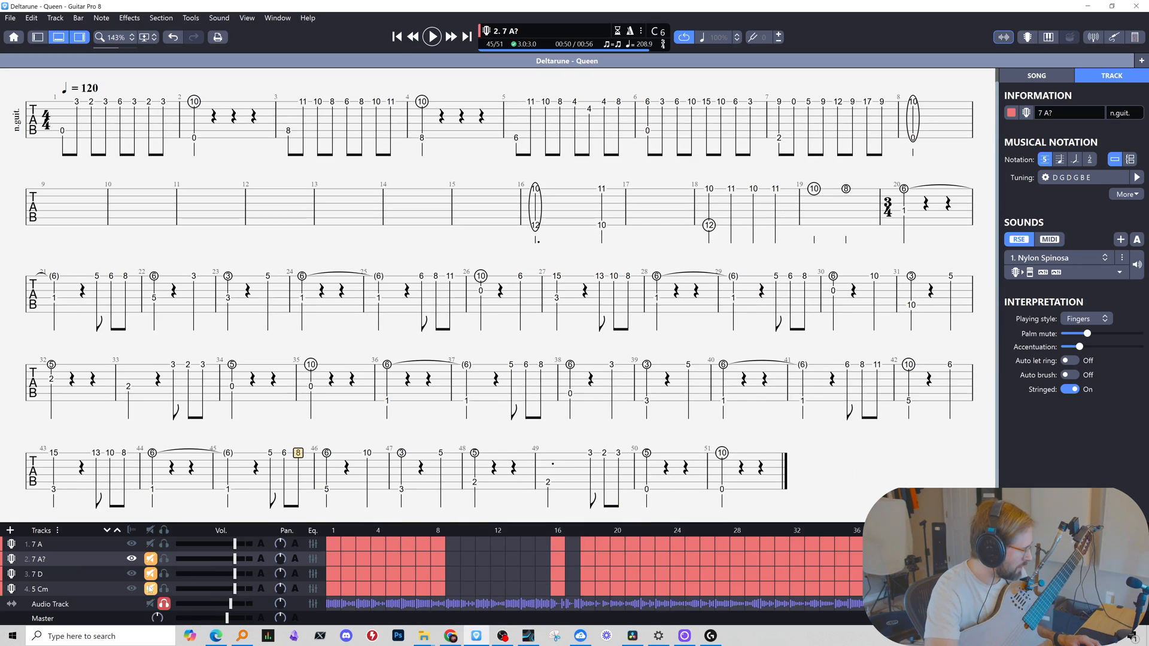
Remove the 7 A? track from the score.
{"action": "right_click", "coordinate": [84, 559]}
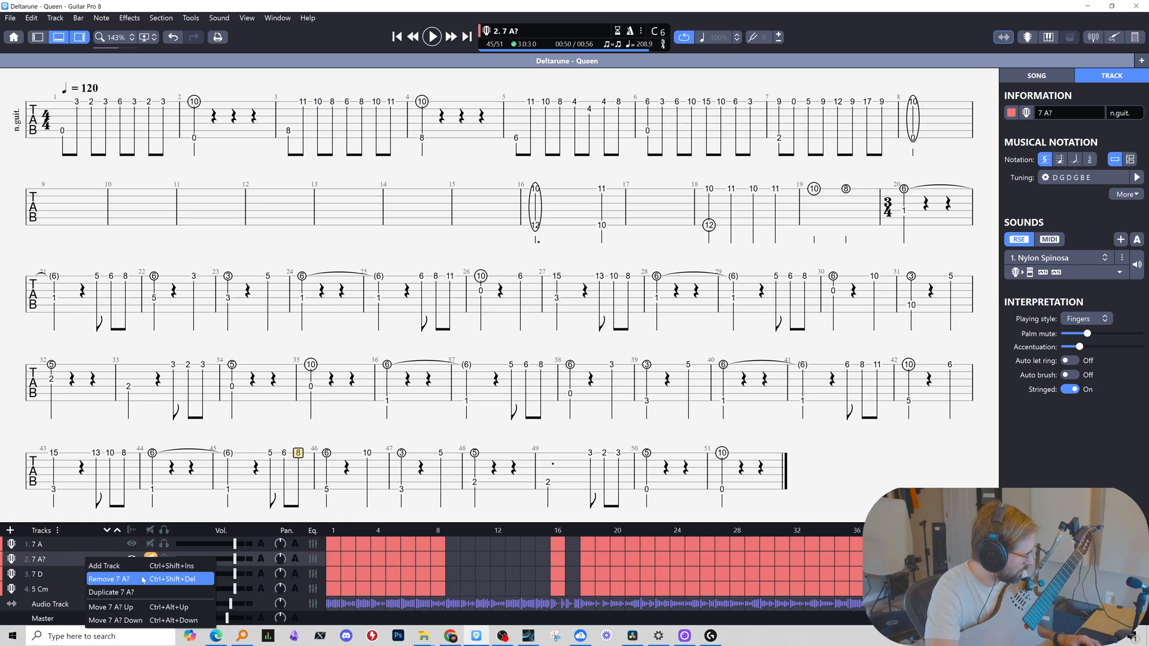
{"action": "left_click", "coordinate": [146, 579]}
{"action": "key", "text": "Return"}
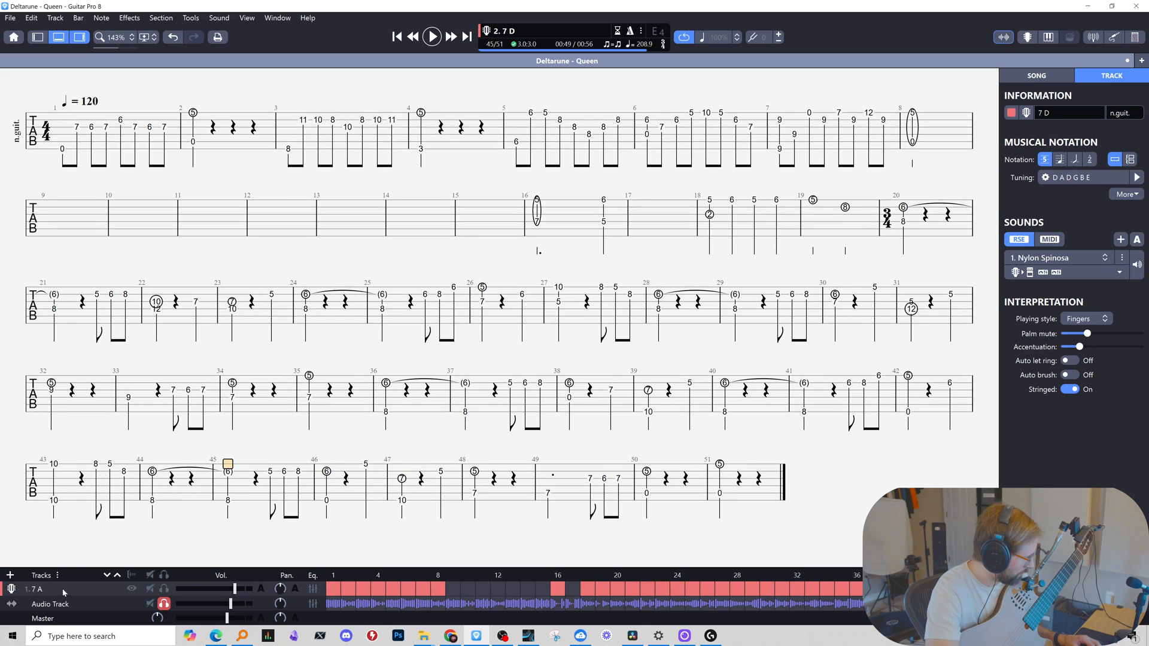
Enlarge the track list so all tracks show, and remove the 7 D track.
{"action": "left_click", "coordinate": [80, 588]}
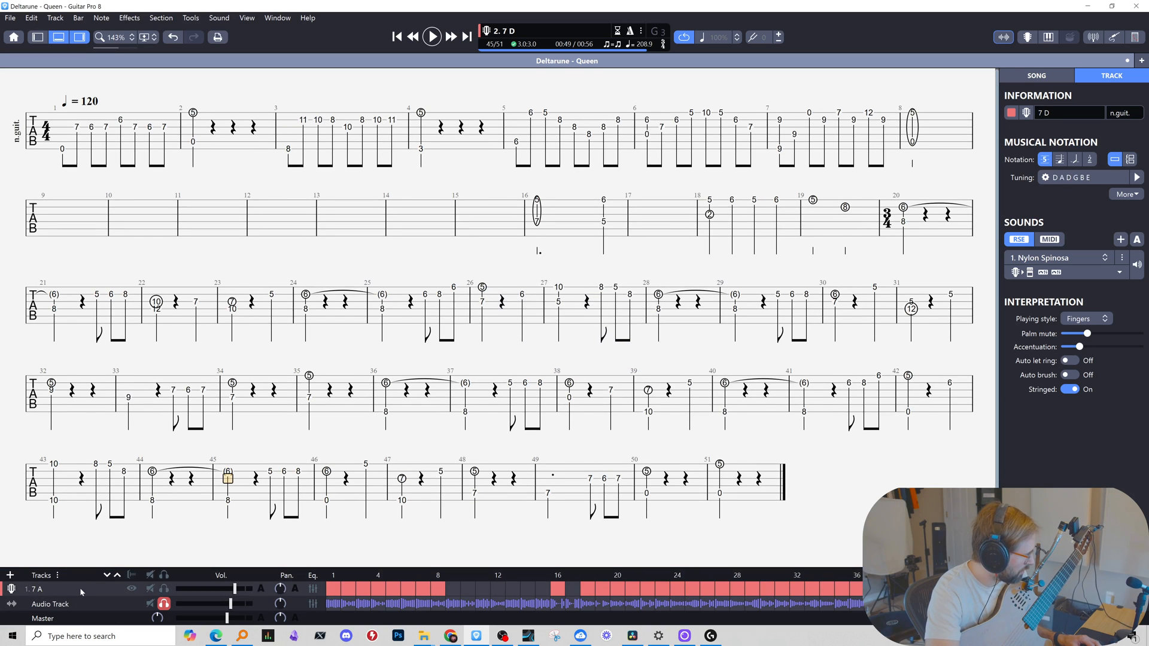
{"action": "scroll", "coordinate": [82, 602], "scroll_direction": "down", "scroll_amount": 2}
{"action": "left_click", "coordinate": [90, 589]}
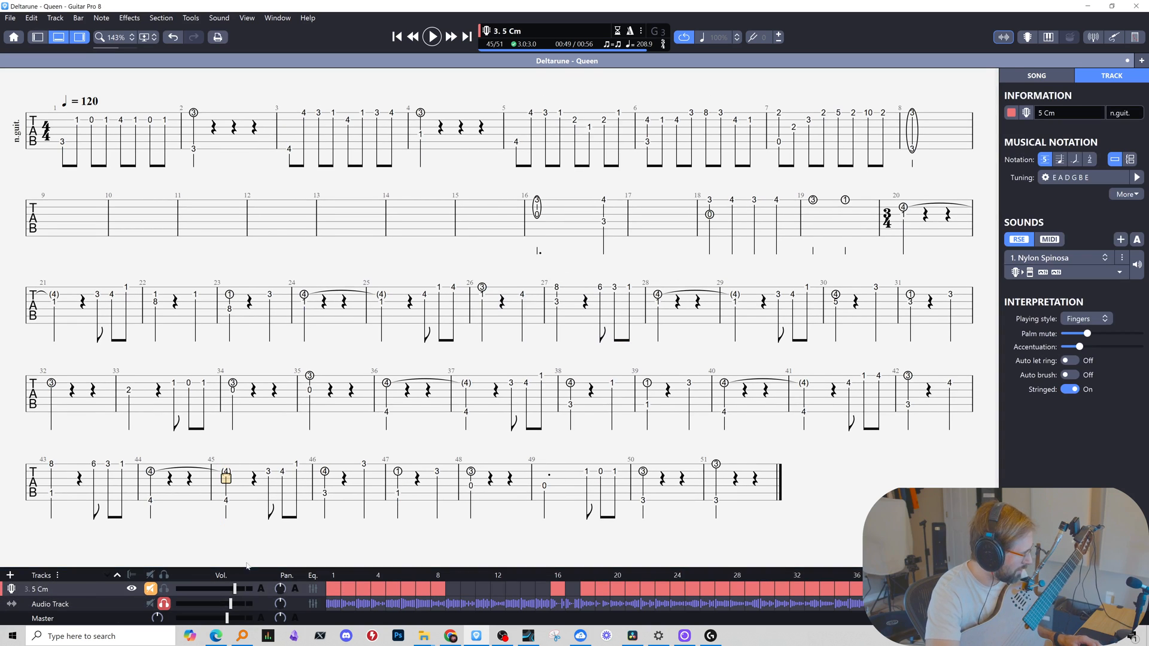
{"action": "left_click_drag", "start_coordinate": [256, 567], "coordinate": [256, 536]}
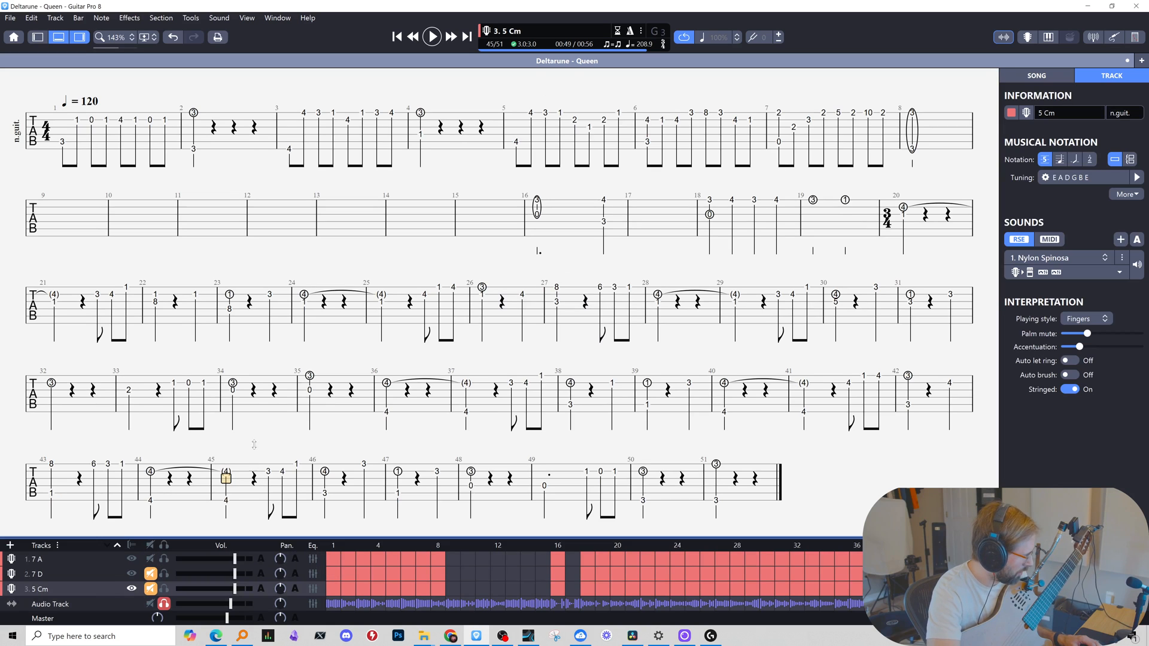
{"action": "right_click", "coordinate": [74, 575]}
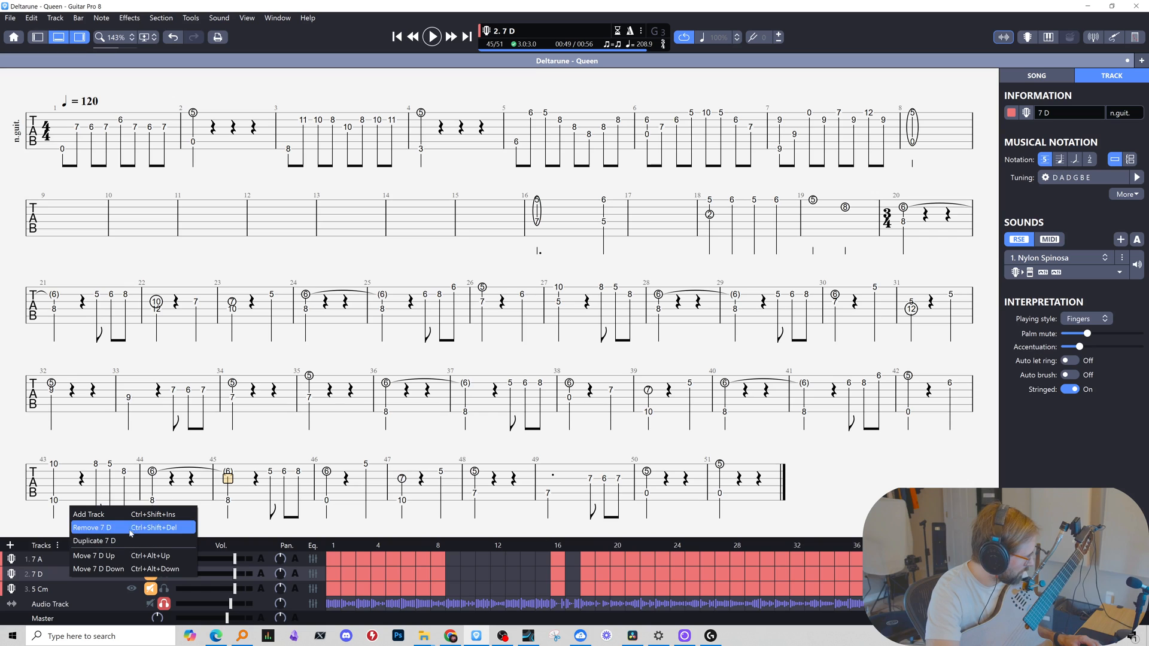
{"action": "left_click", "coordinate": [154, 529]}
{"action": "key", "text": "Return"}
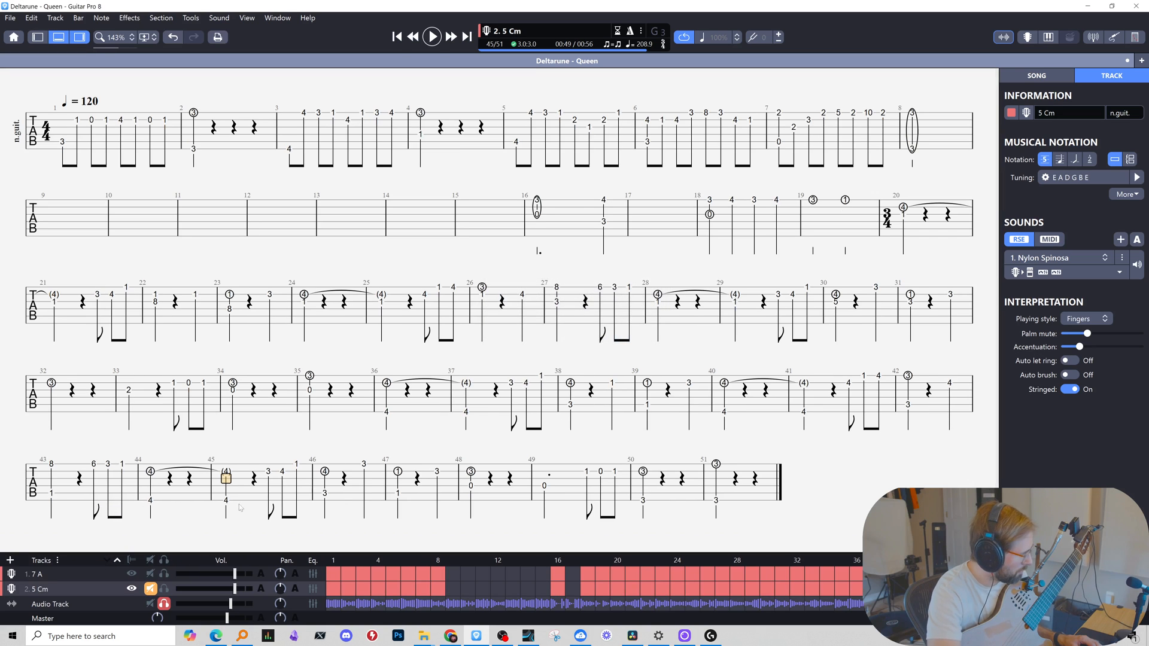
Delete the 5 Cm track and place the cursor at the start of bar 1 in the 7 A track.
{"action": "right_click", "coordinate": [78, 585]}
{"action": "left_click", "coordinate": [96, 542]}
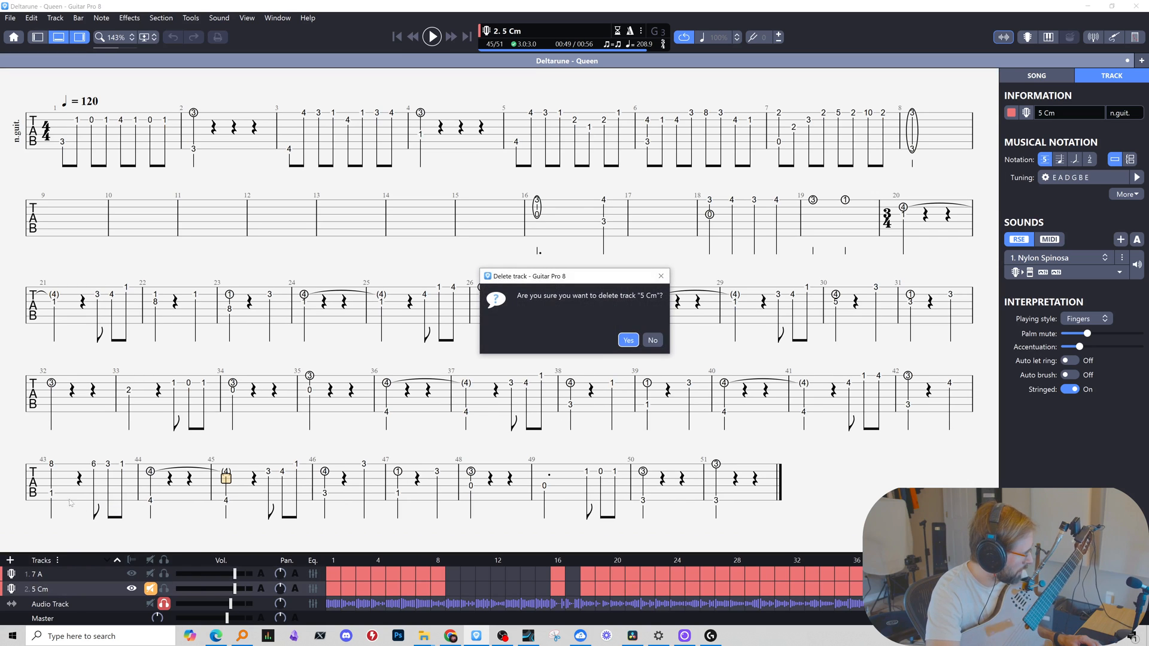
{"action": "left_click", "coordinate": [626, 341]}
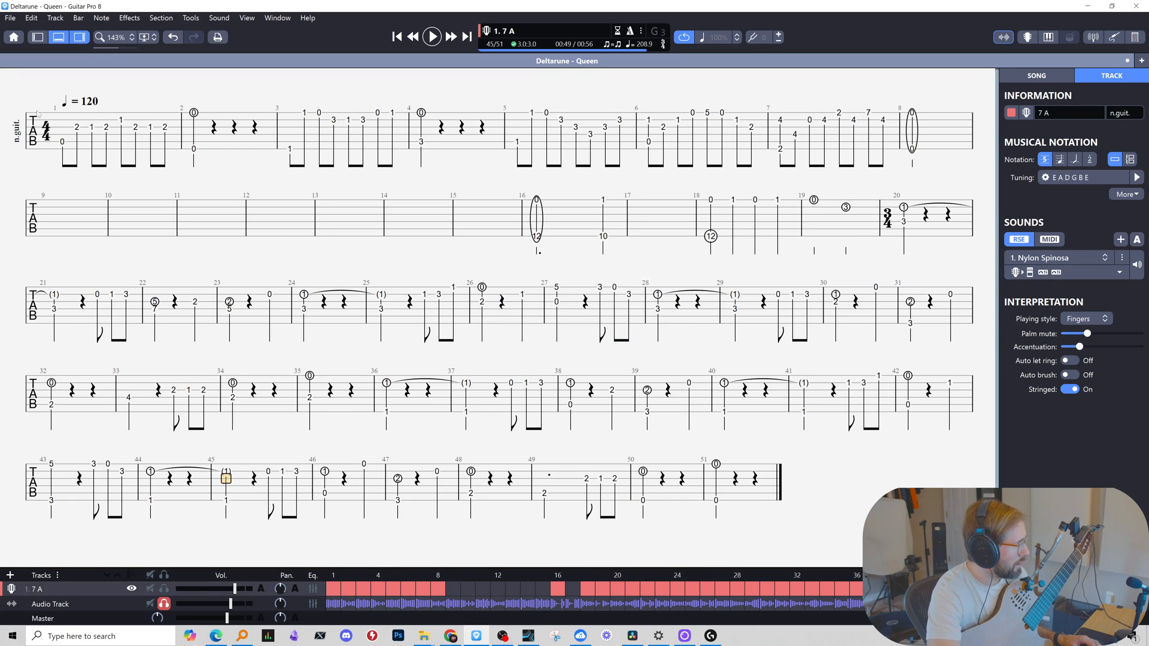
{"action": "left_click", "coordinate": [69, 142]}
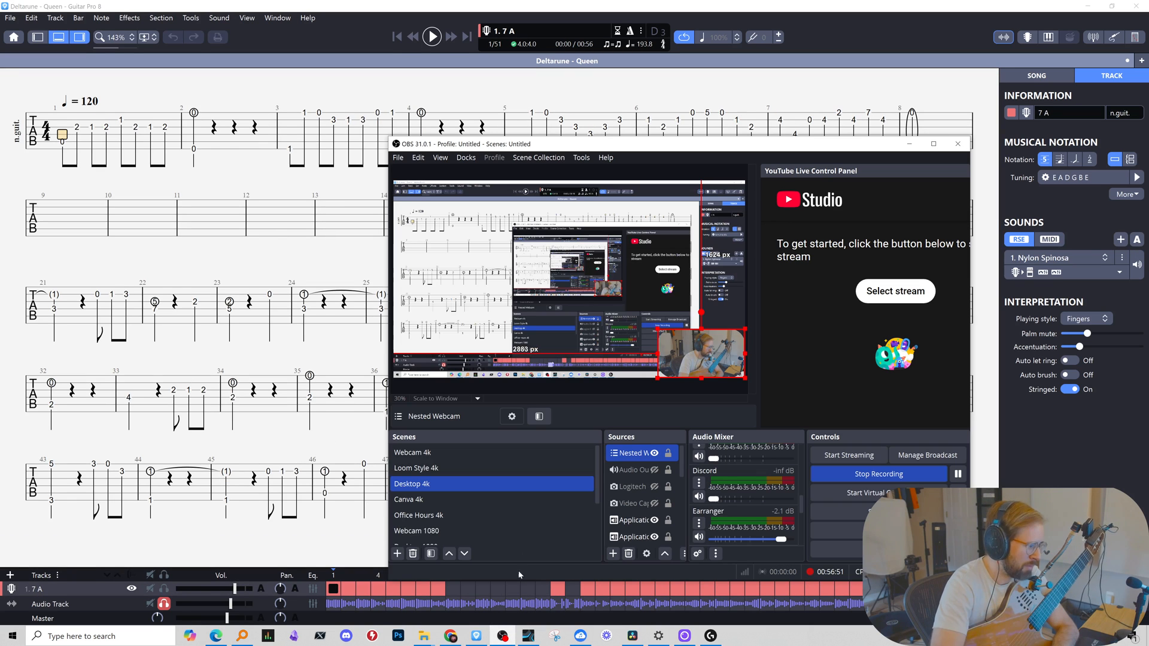
Switch to OBS and activate the Canva 4k scene.
{"action": "key", "text": "alt+Tab"}
{"action": "left_click", "coordinate": [412, 452]}
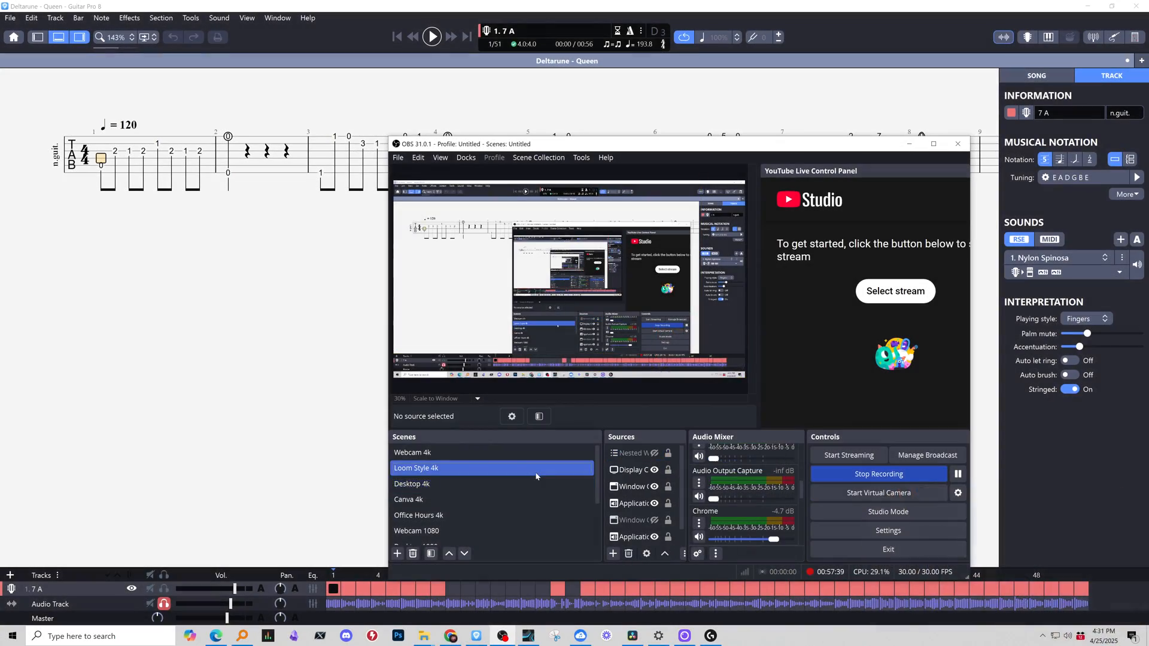
{"action": "left_click", "coordinate": [521, 500]}
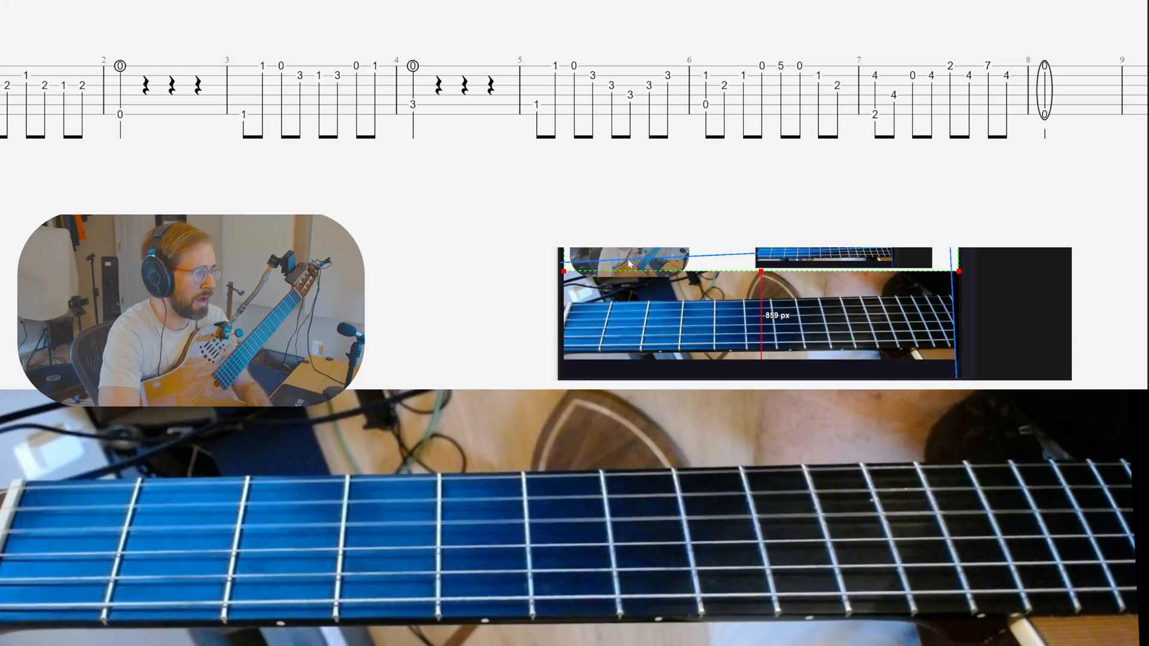
Lower the upper edge of the fretboard camera image and move the webcam overlay to the canvas's left edge.
{"action": "mouse_move", "coordinate": [639, 245]}
{"action": "left_mouse_down"}
{"action": "mouse_move", "coordinate": [634, 234]}
{"action": "mouse_move", "coordinate": [640, 251]}
{"action": "left_mouse_up"}
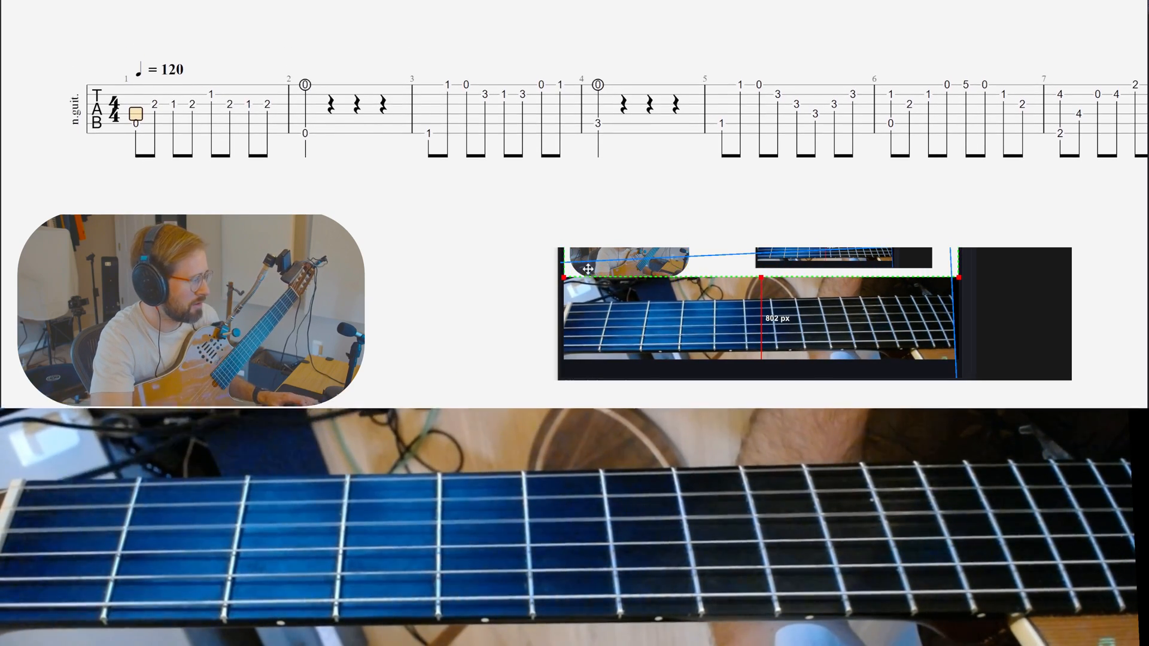
{"action": "left_click_drag", "start_coordinate": [588, 269], "coordinate": [565, 280]}
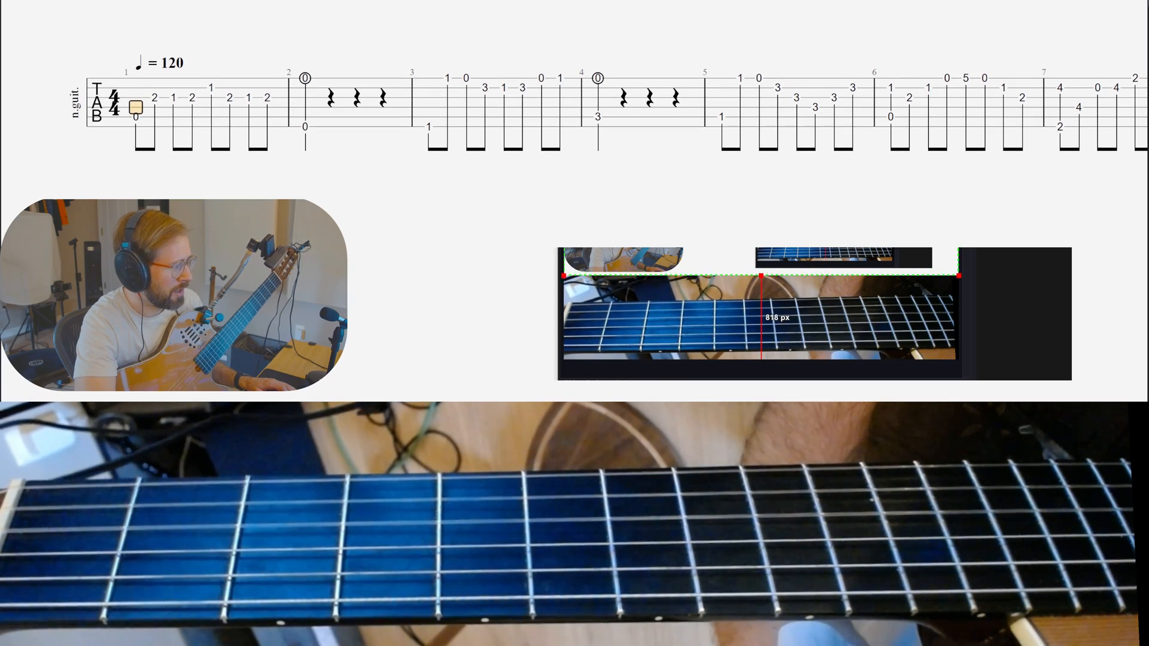